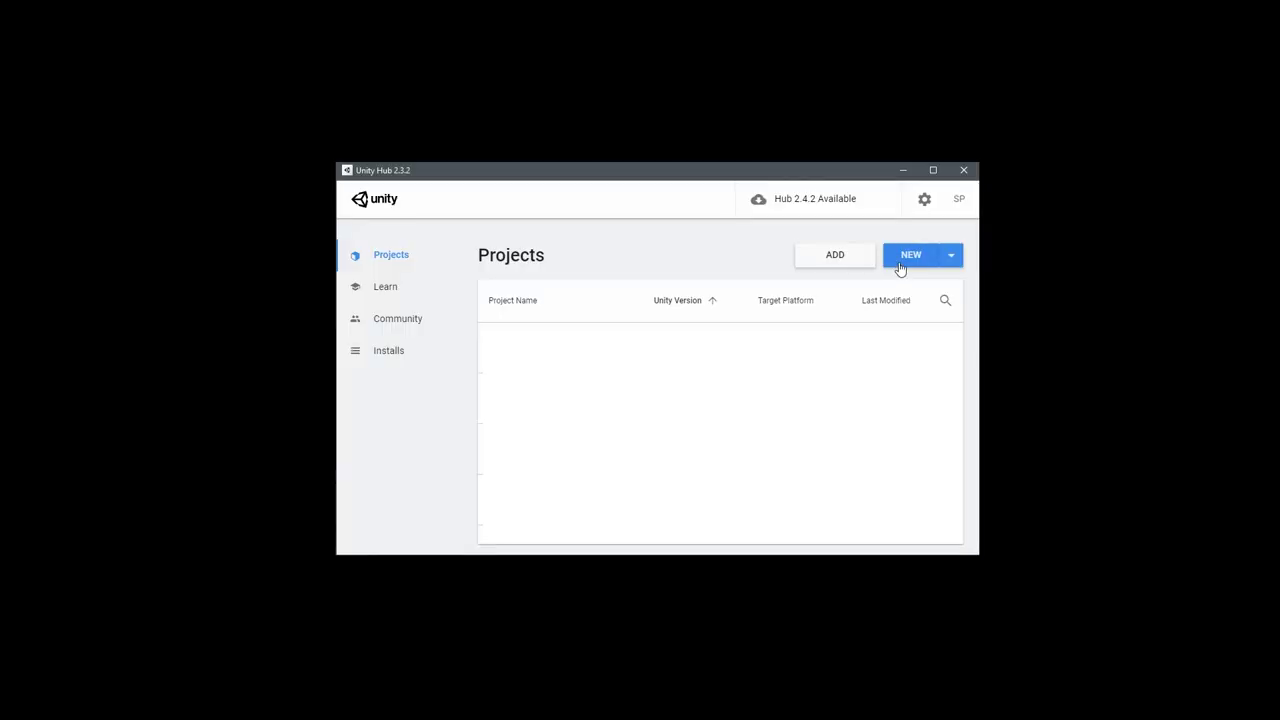
Create a new Unity project named Endless Runner from the Universal Render Pipeline template
click(900, 260)
click(416, 374)
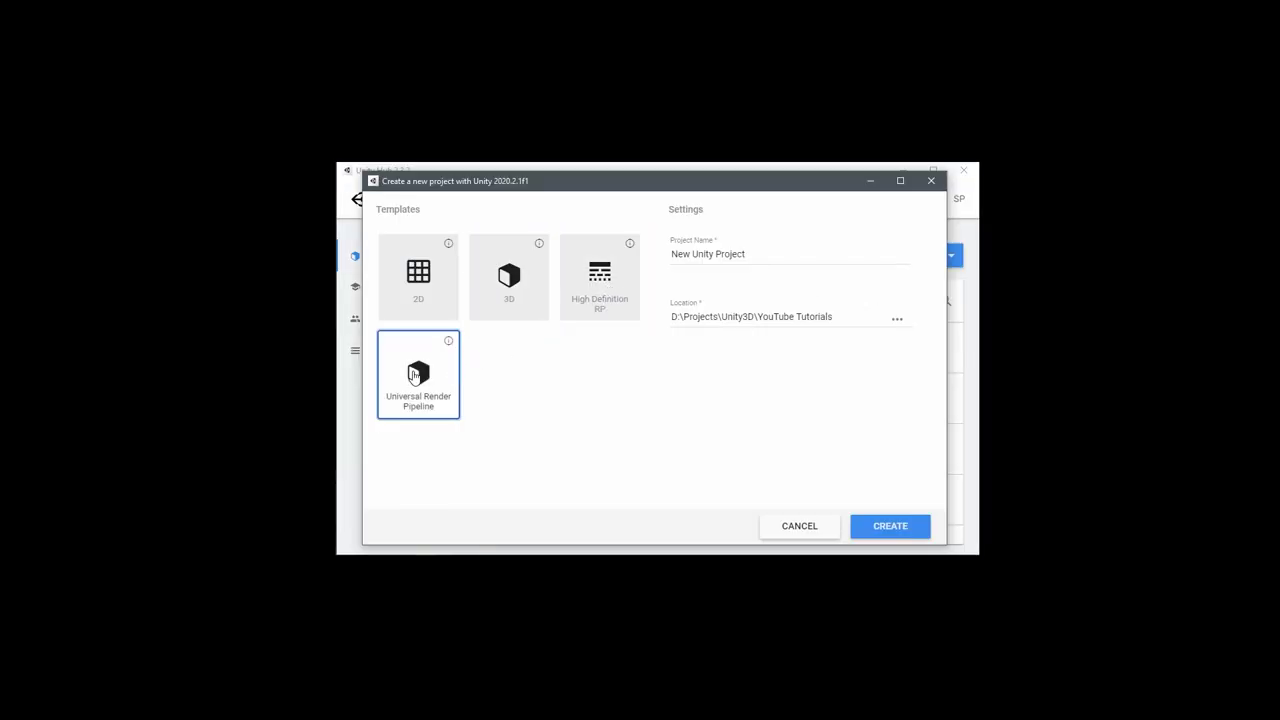
click(760, 251)
text(Endless Runner)
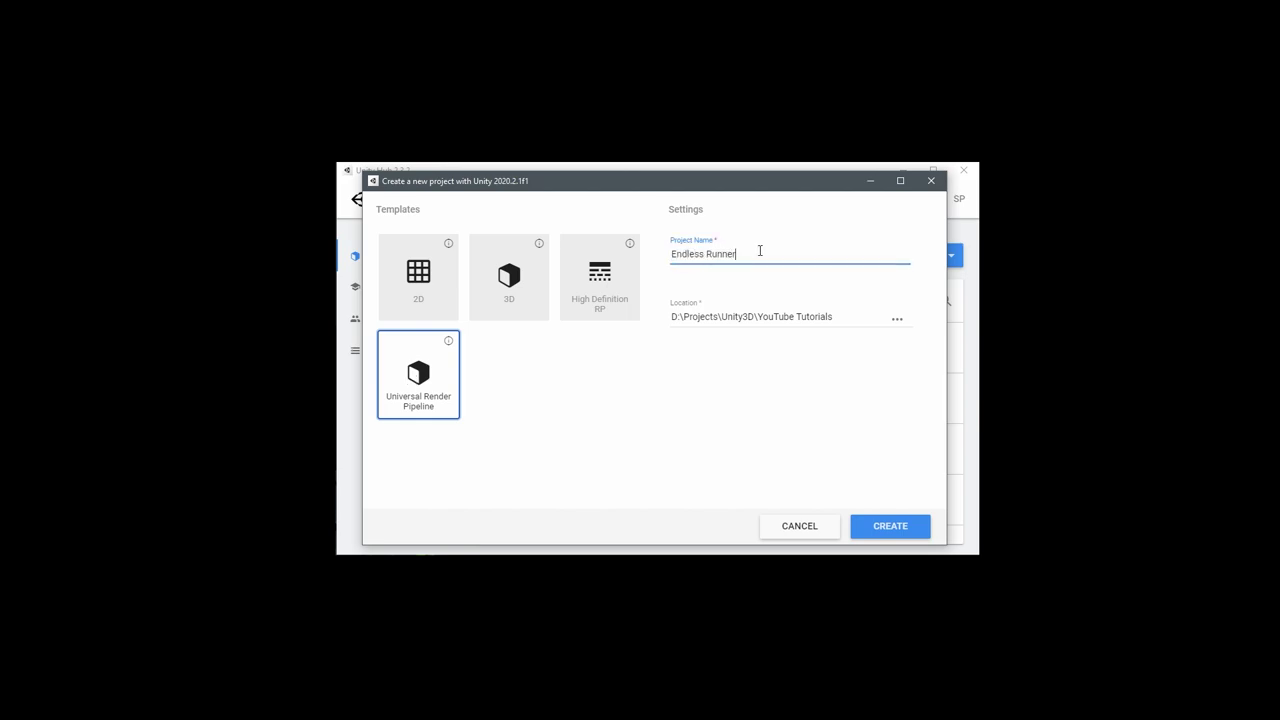
click(897, 529)
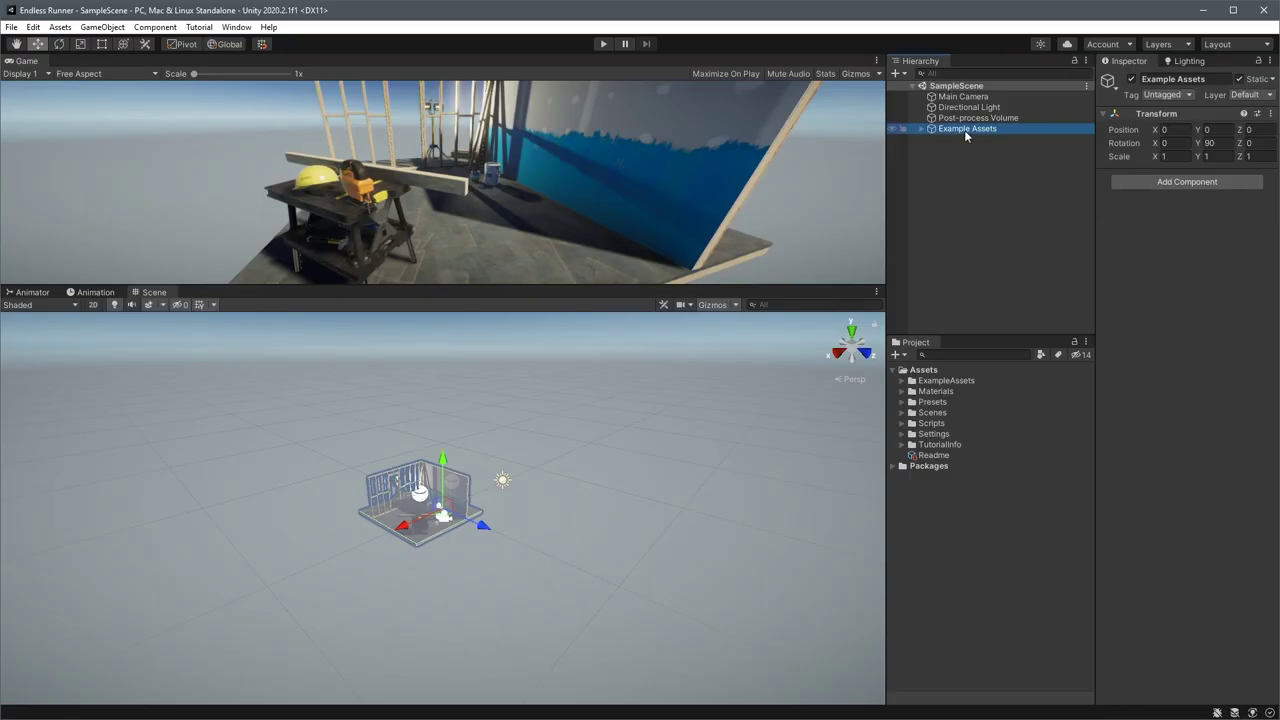
Delete the Example Assets object from the scene and the ExampleAssets folder from the project
key(Delete)
click(948, 381)
key(Delete)
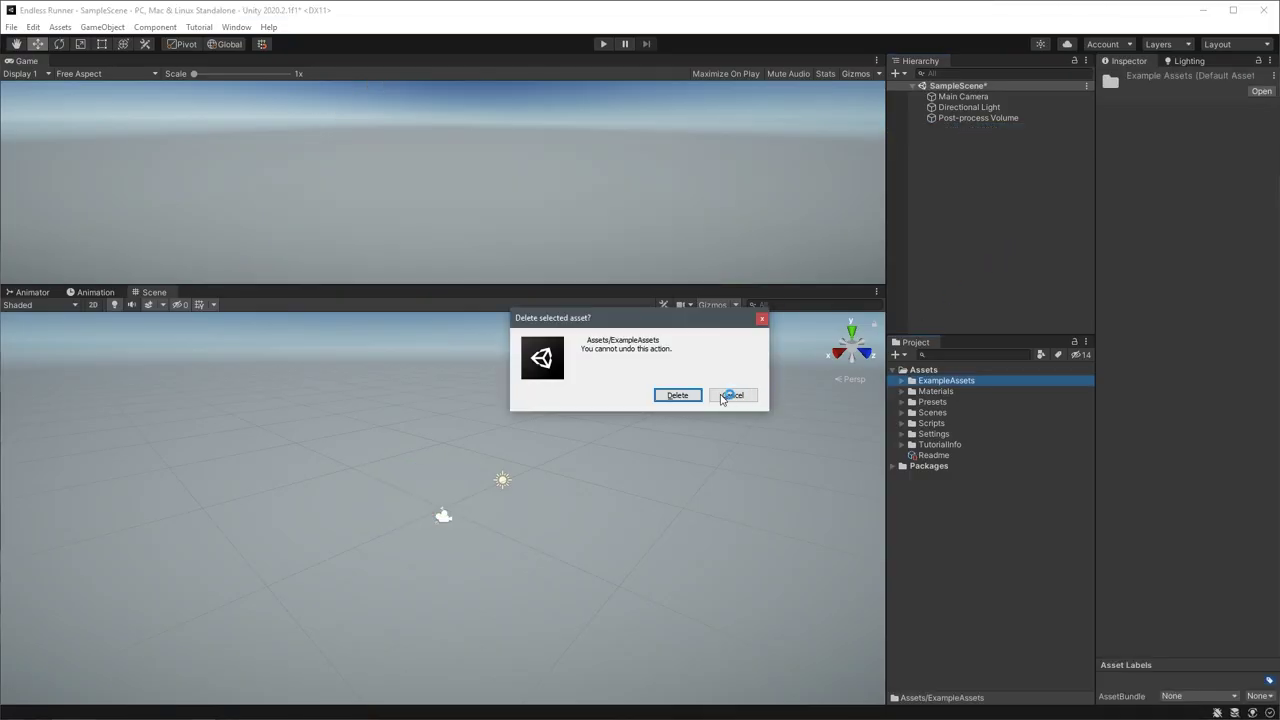
click(680, 395)
Set the Main Camera's position to 0, 0, 0
click(963, 97)
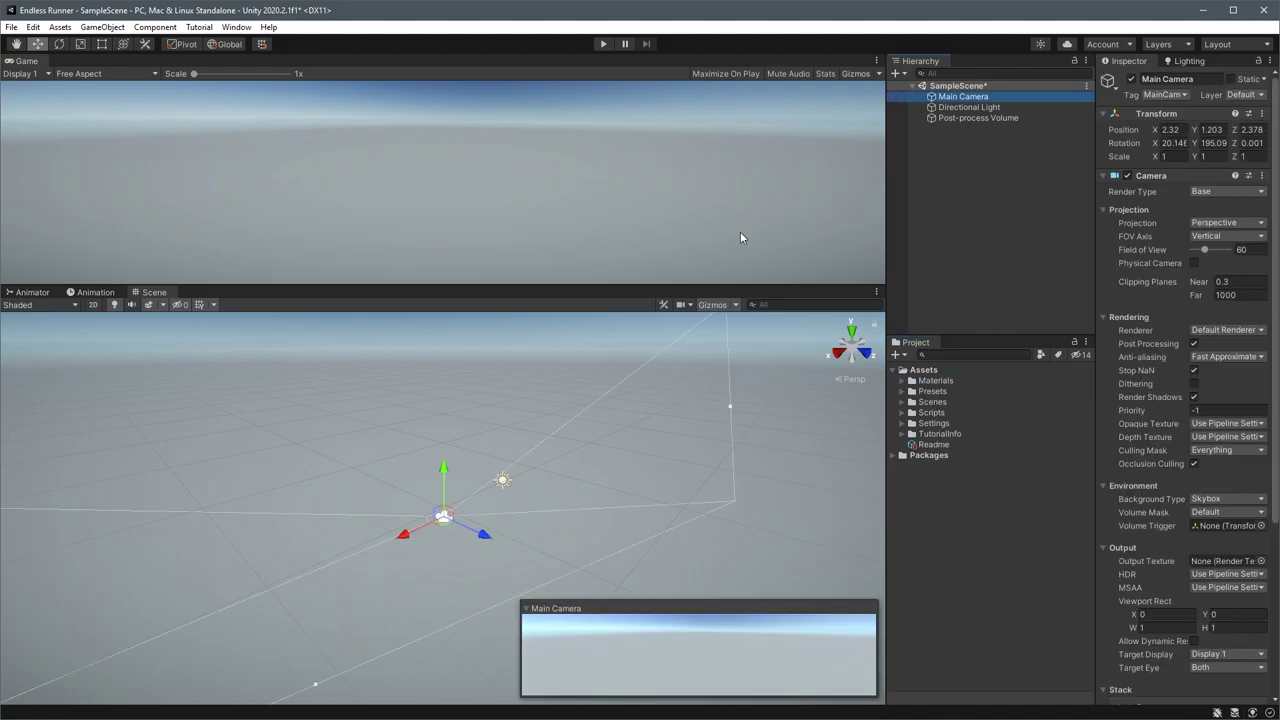
click(1168, 130)
text(0)
click(1248, 130)
click(1175, 130)
text(0)
click(1214, 131)
text(0)
click(1252, 131)
Set the Main Camera's rotation to 0 on all three axes
text(0)
click(1179, 143)
text(0)
key(Tab)
text(0)
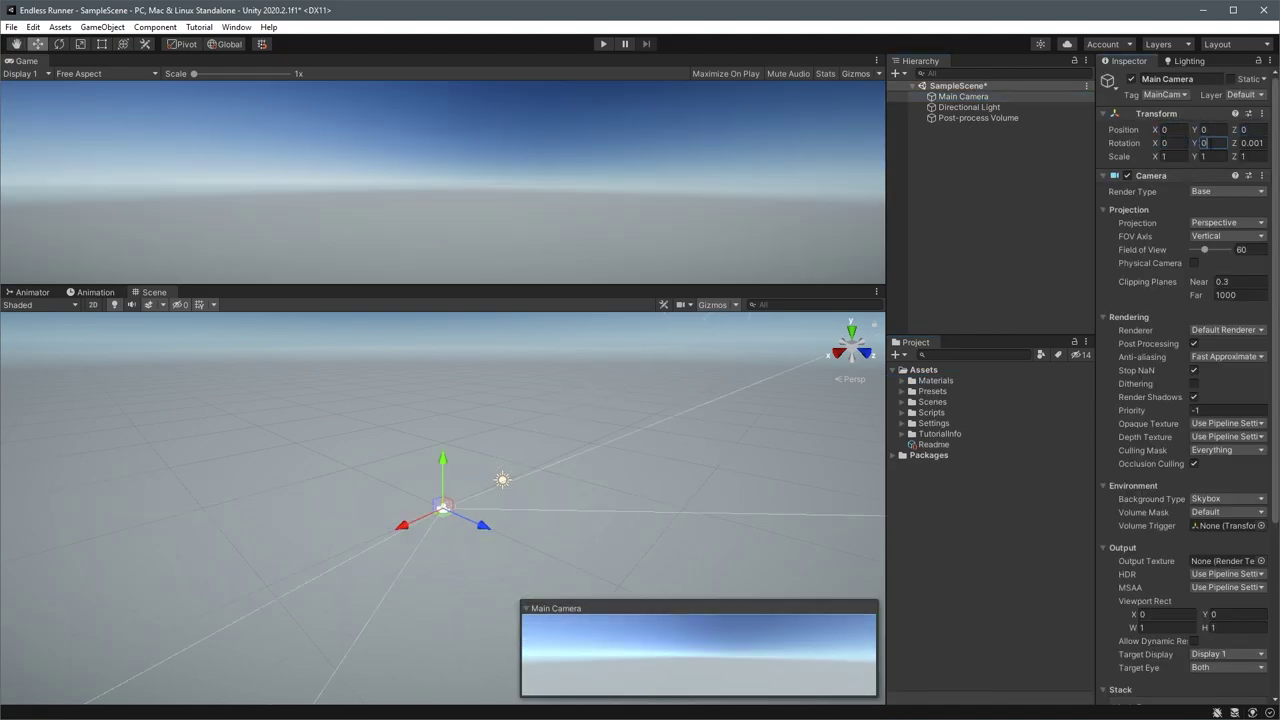
key(Tab)
text(0)
key(Tab)
Move the Main Camera back along Z to about -4.38 and make the Game view slightly taller
alt+drag(486, 437, 700, 418)
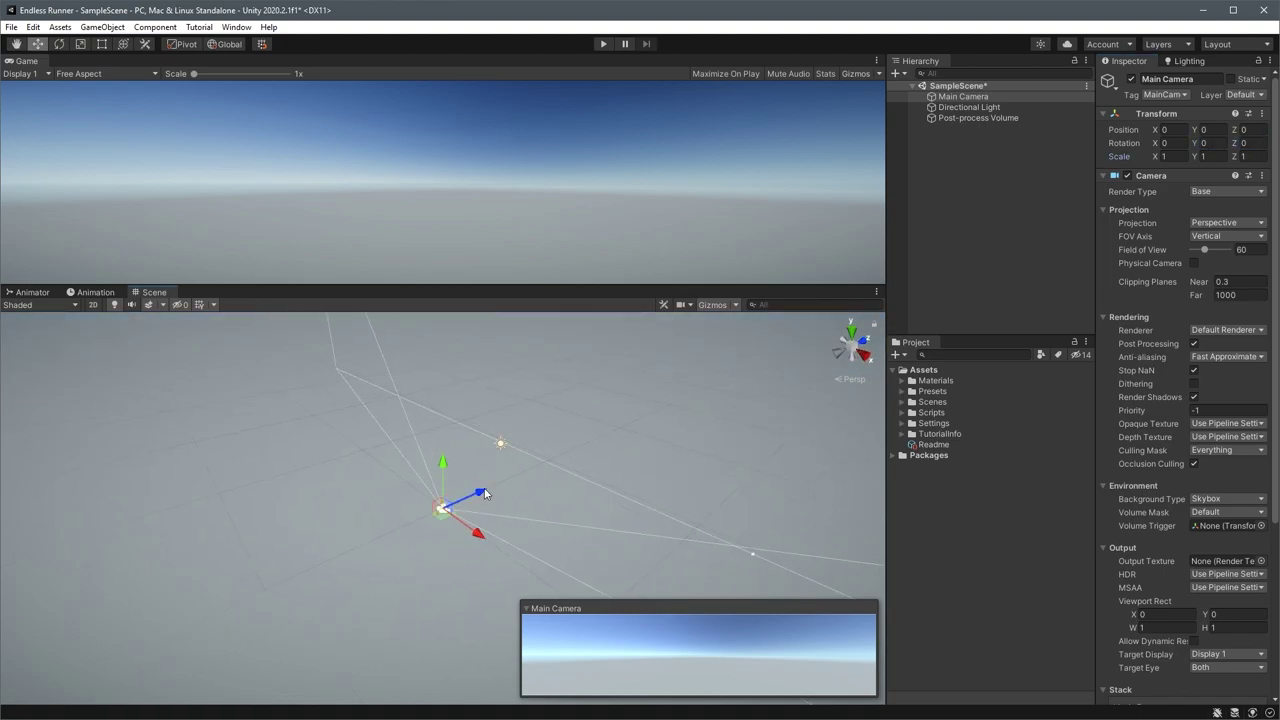
drag(490, 503, 422, 526)
drag(406, 287, 411, 322)
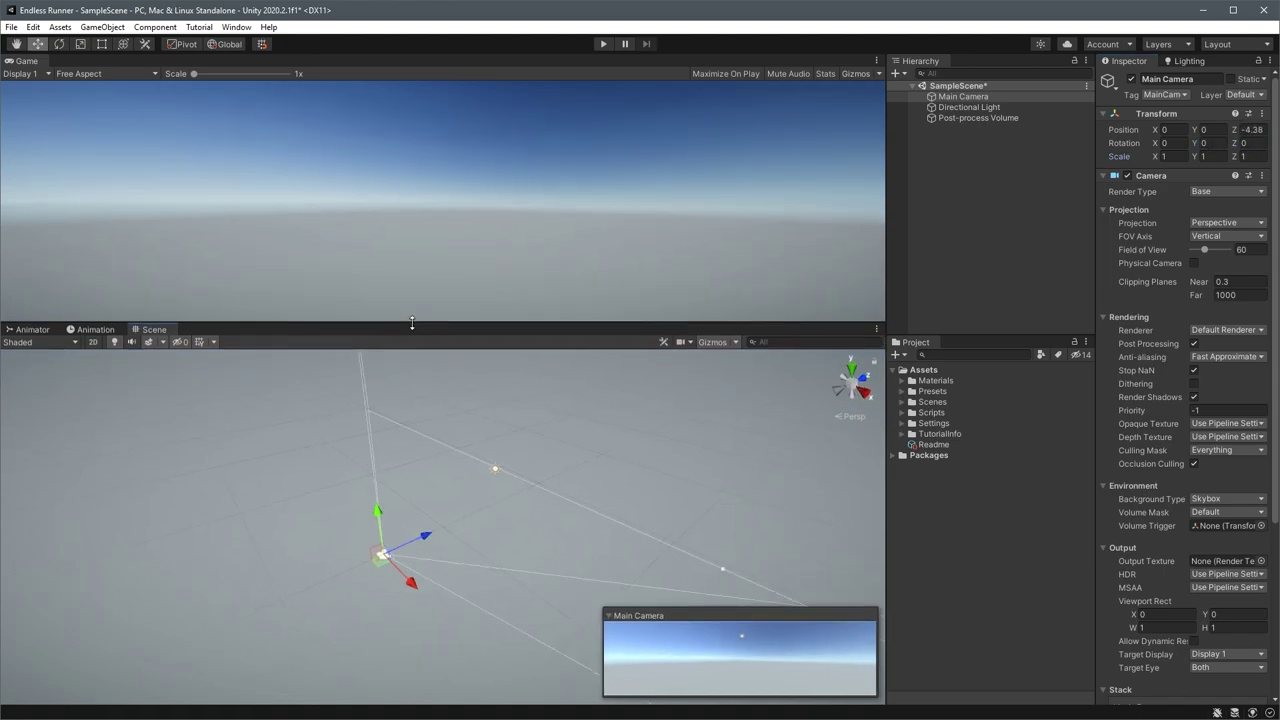
Create an empty object named Environment in the scene
right_click(972, 168)
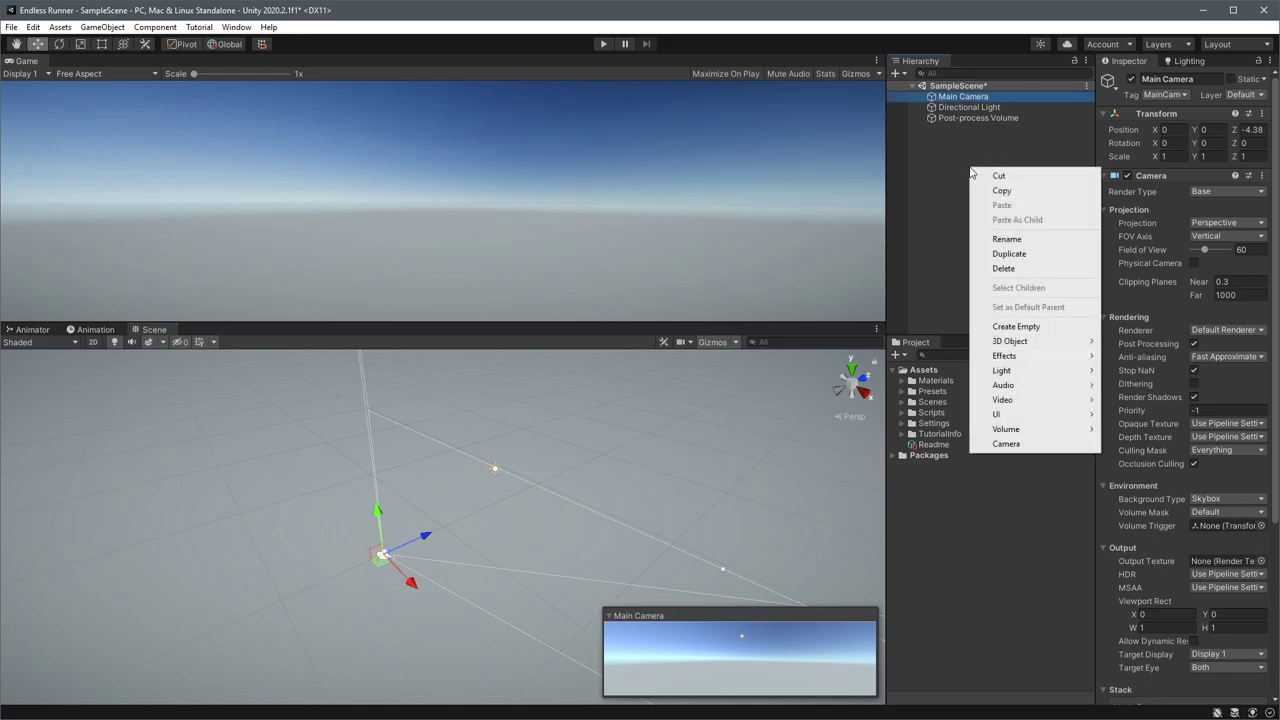
click(1016, 327)
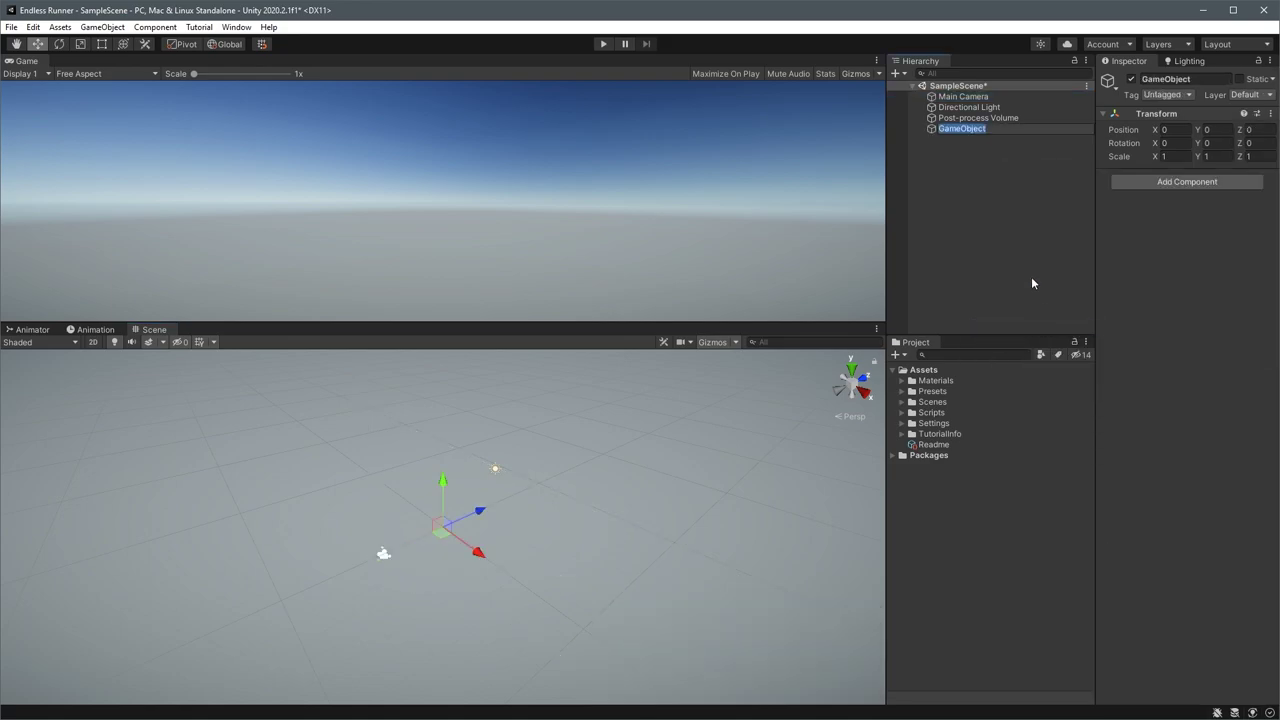
text(Environment)
key(Return)
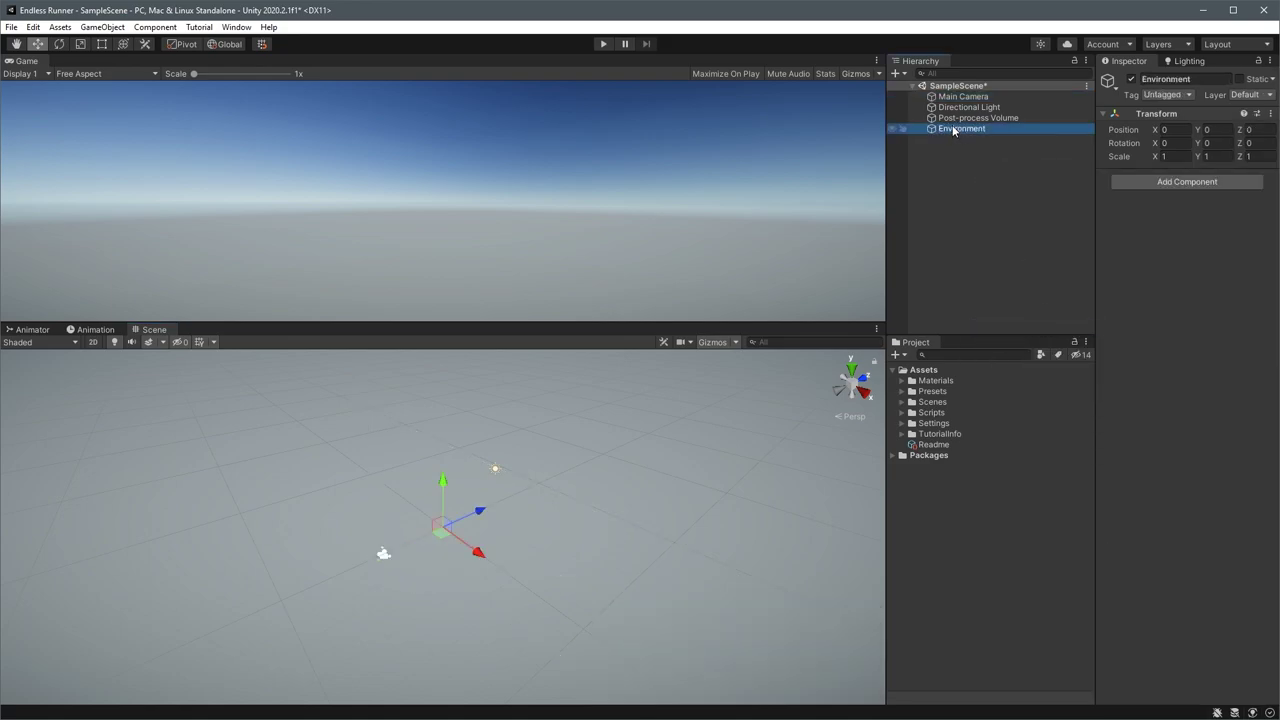
Add a cube as a child of the Environment object, keeping its default name
right_click(952, 128)
mouse_move(1016, 314)
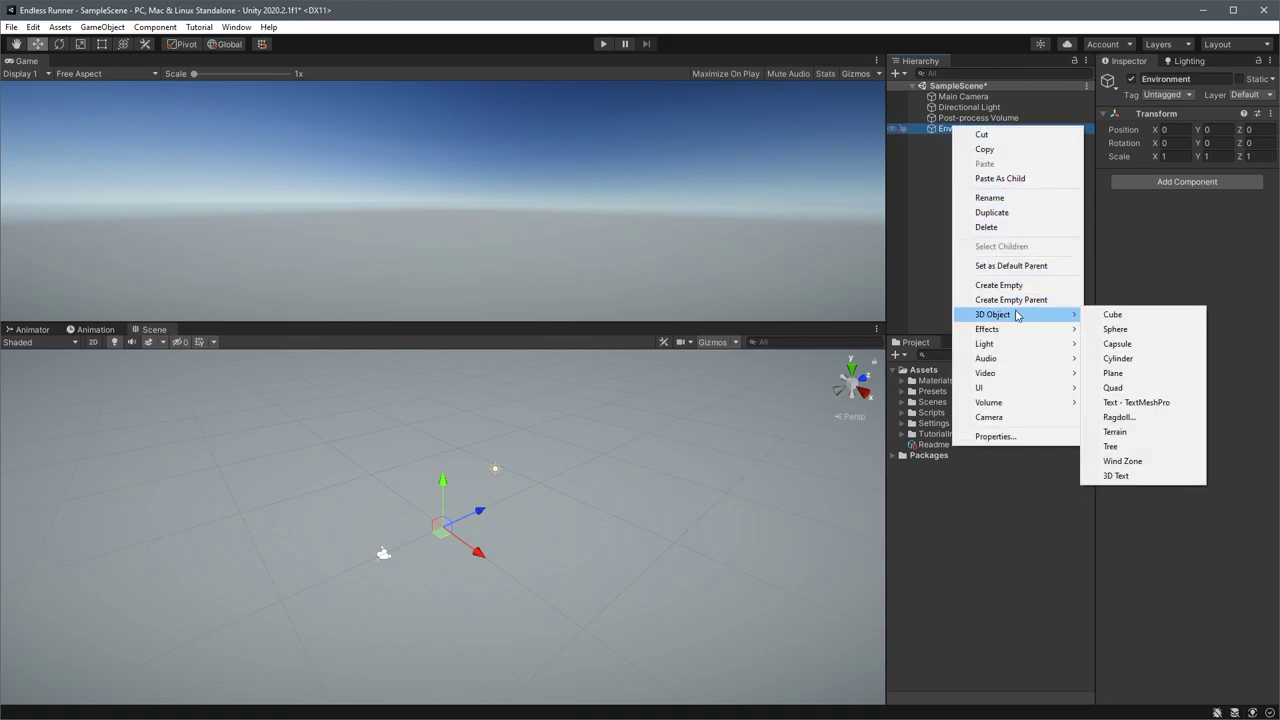
click(1106, 315)
key(Return)
scroll(506, 454, up, 5)
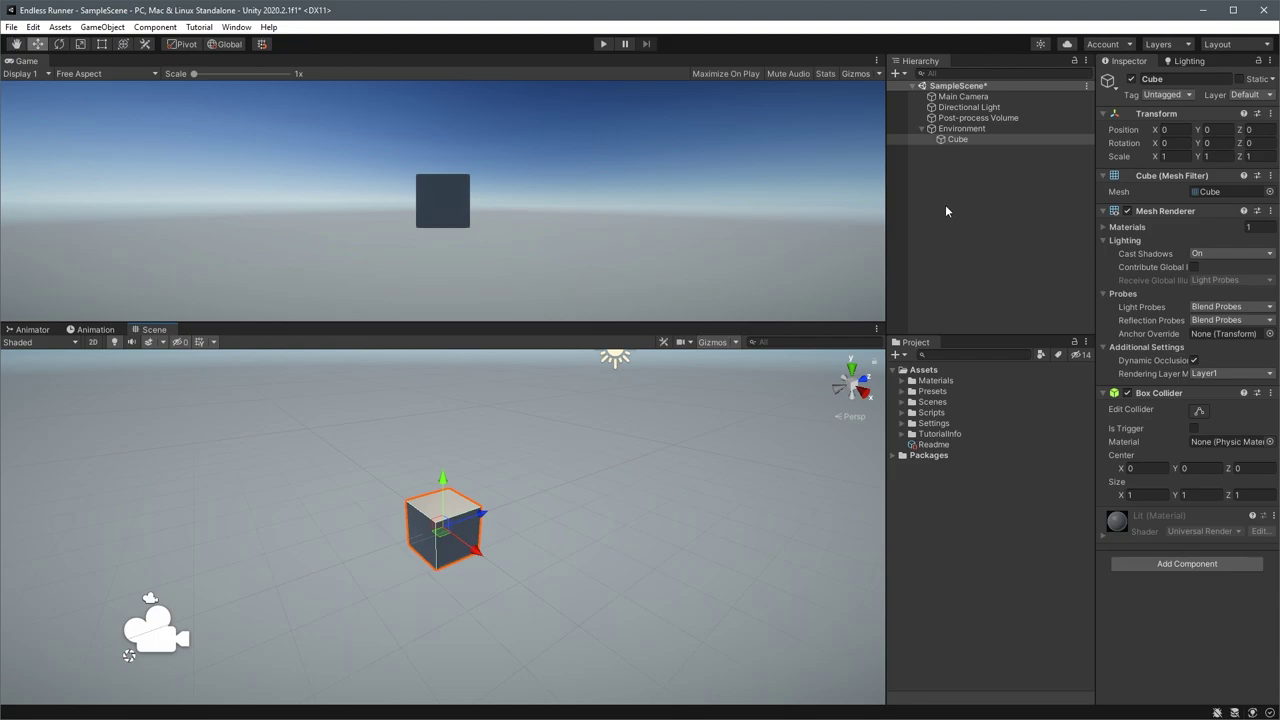
Adjust the Directional Light's X rotation so that it lights the cube's front face
click(968, 107)
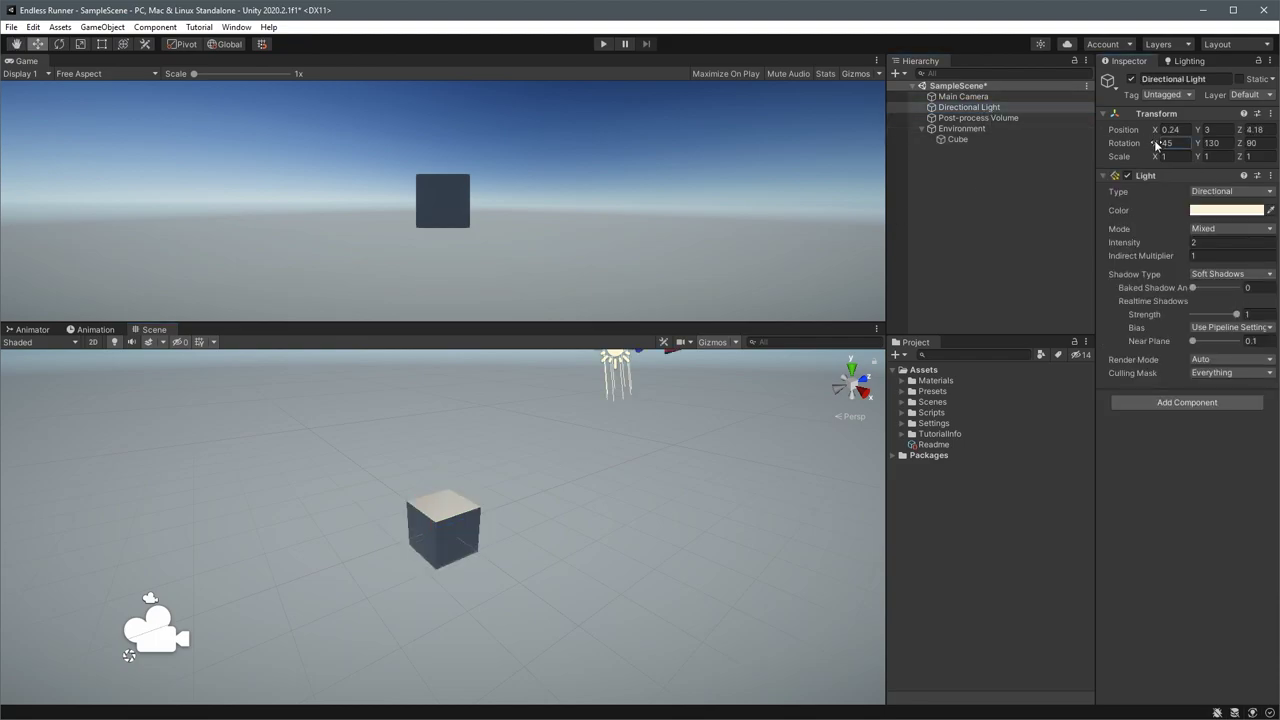
drag(1156, 145, 1184, 297)
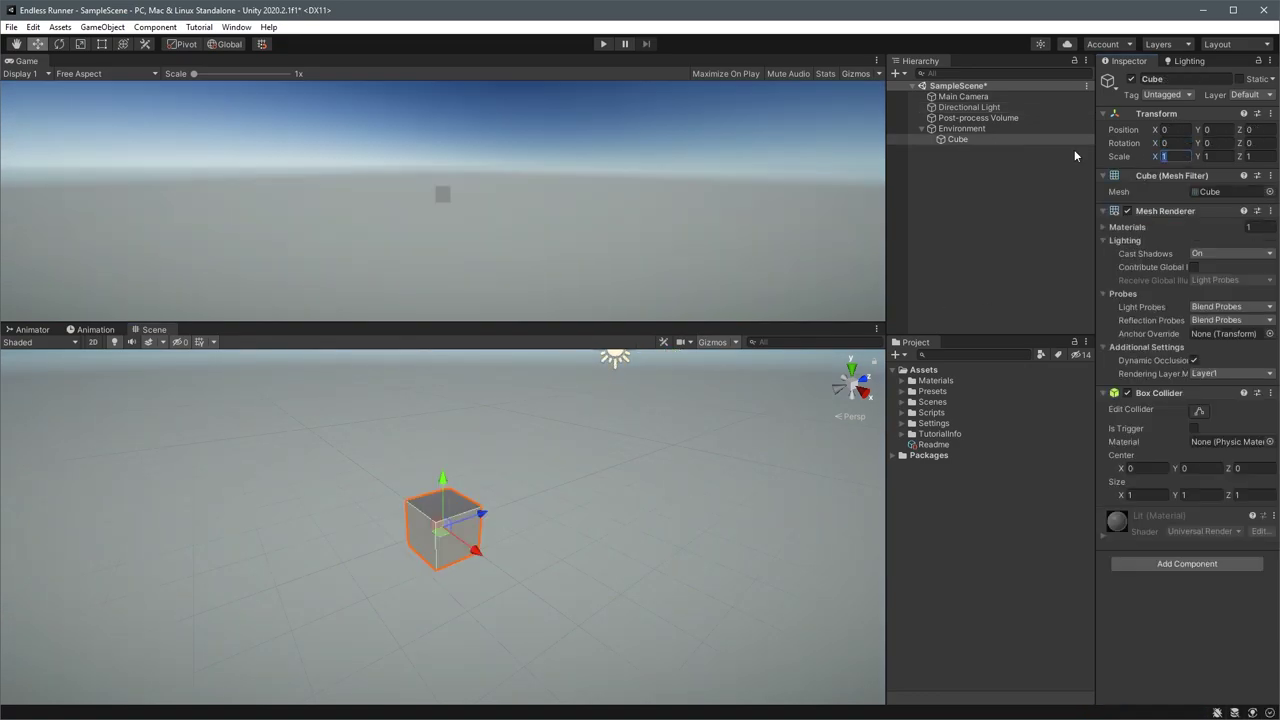
Set the cube's scale to 2 on the X, Y and Z axes
text(2)
key(Tab)
text(2)
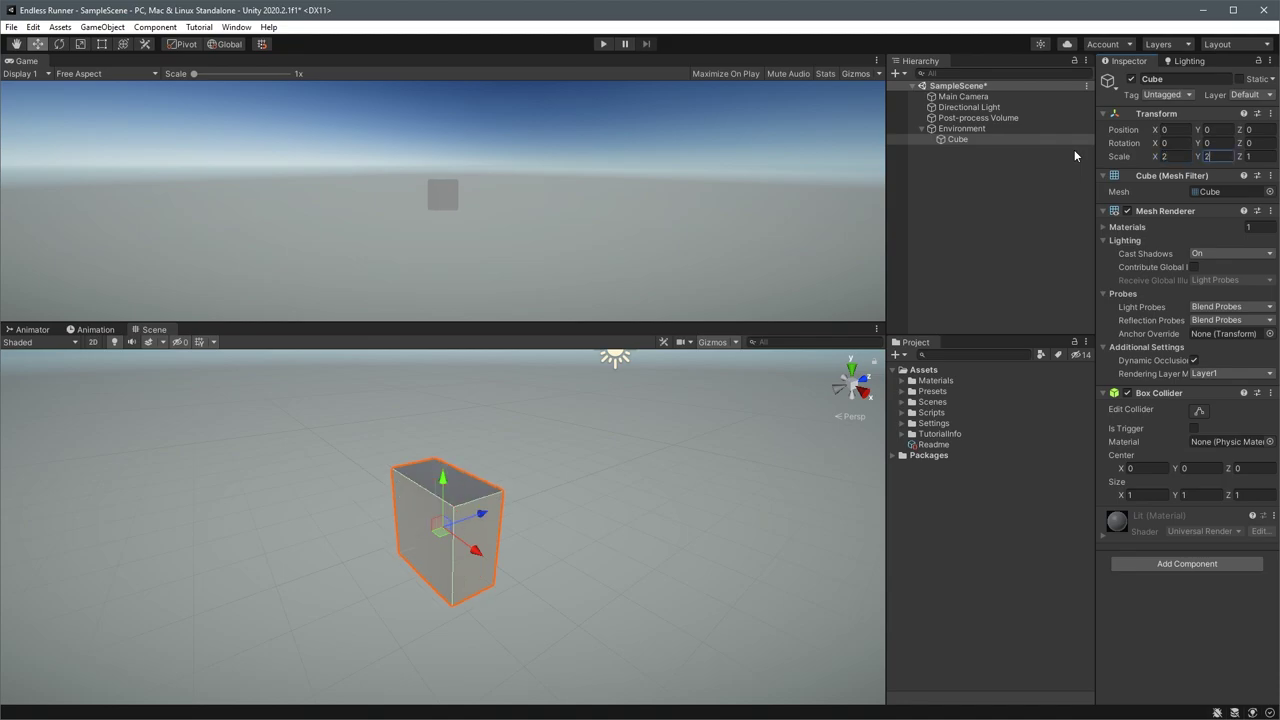
key(Tab)
text(2)
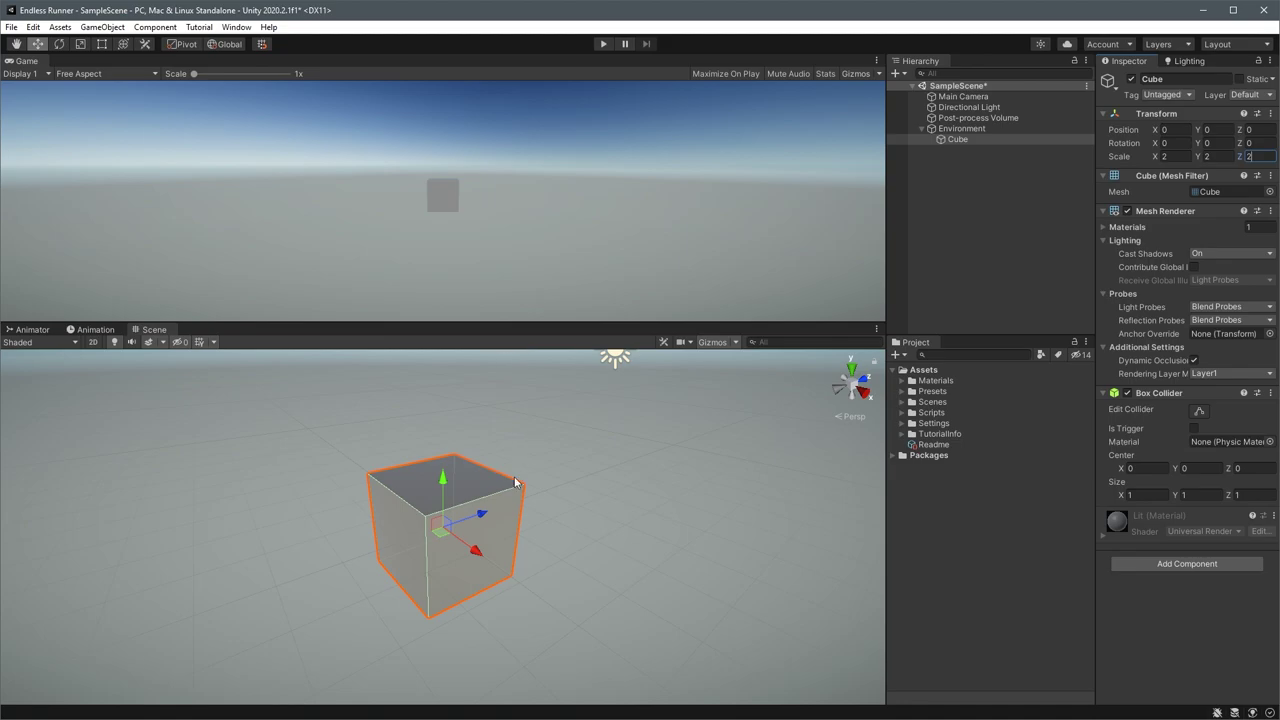
Duplicate the cube and place the copy directly beside it at X position 2
scroll(500, 443, down, 5)
key(ctrl+d)
drag(478, 552, 514, 576)
Set the move increment for snapping to 2 in the Grid and Snap settings
click(212, 342)
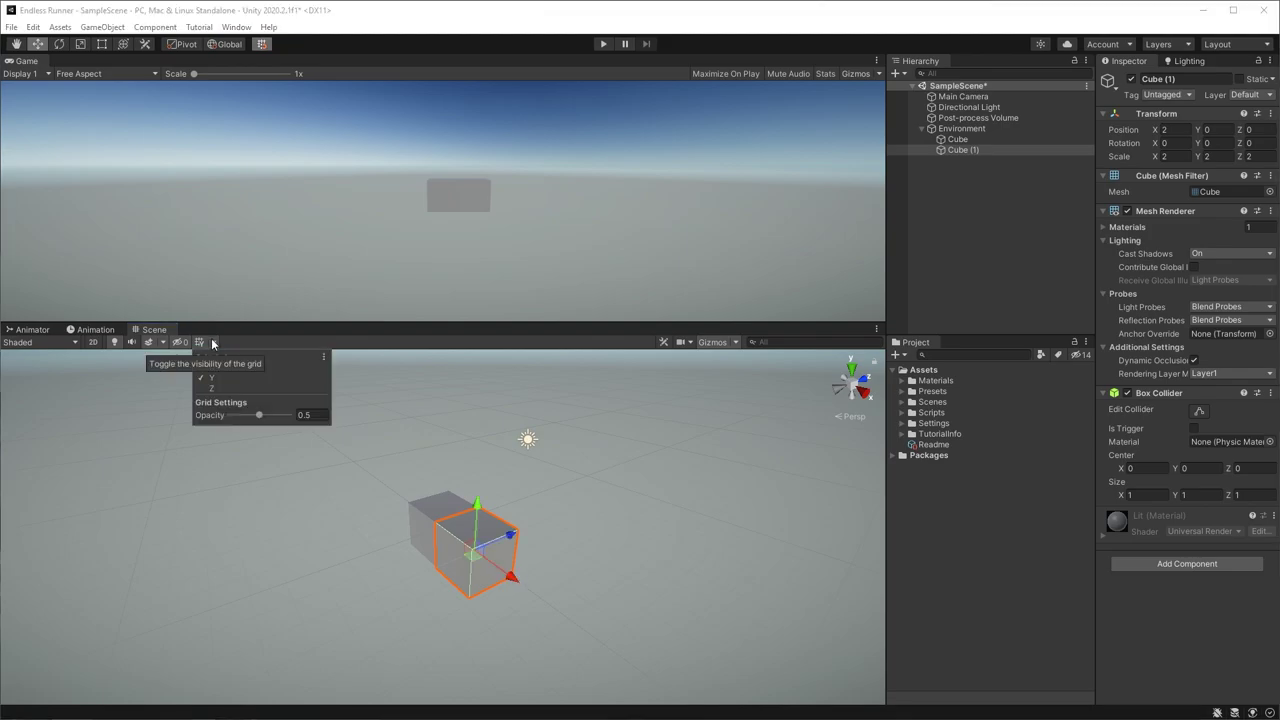
click(324, 358)
click(392, 384)
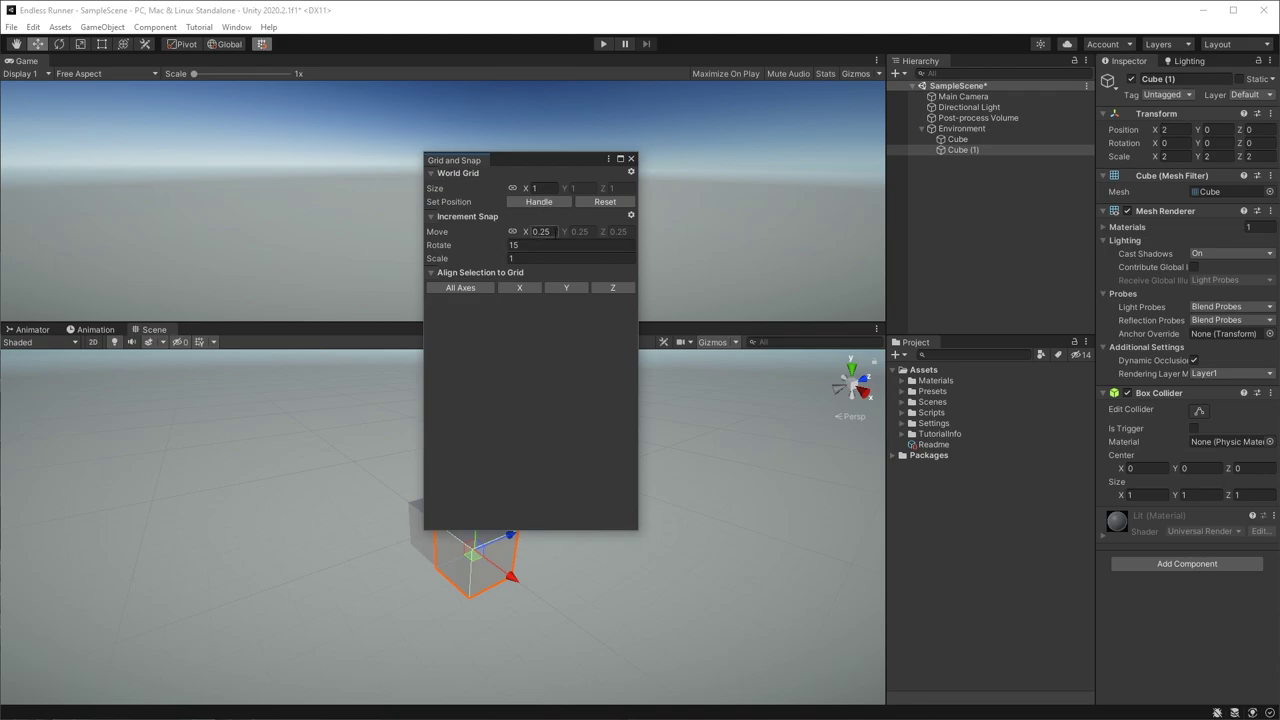
click(545, 231)
text(2)
click(631, 159)
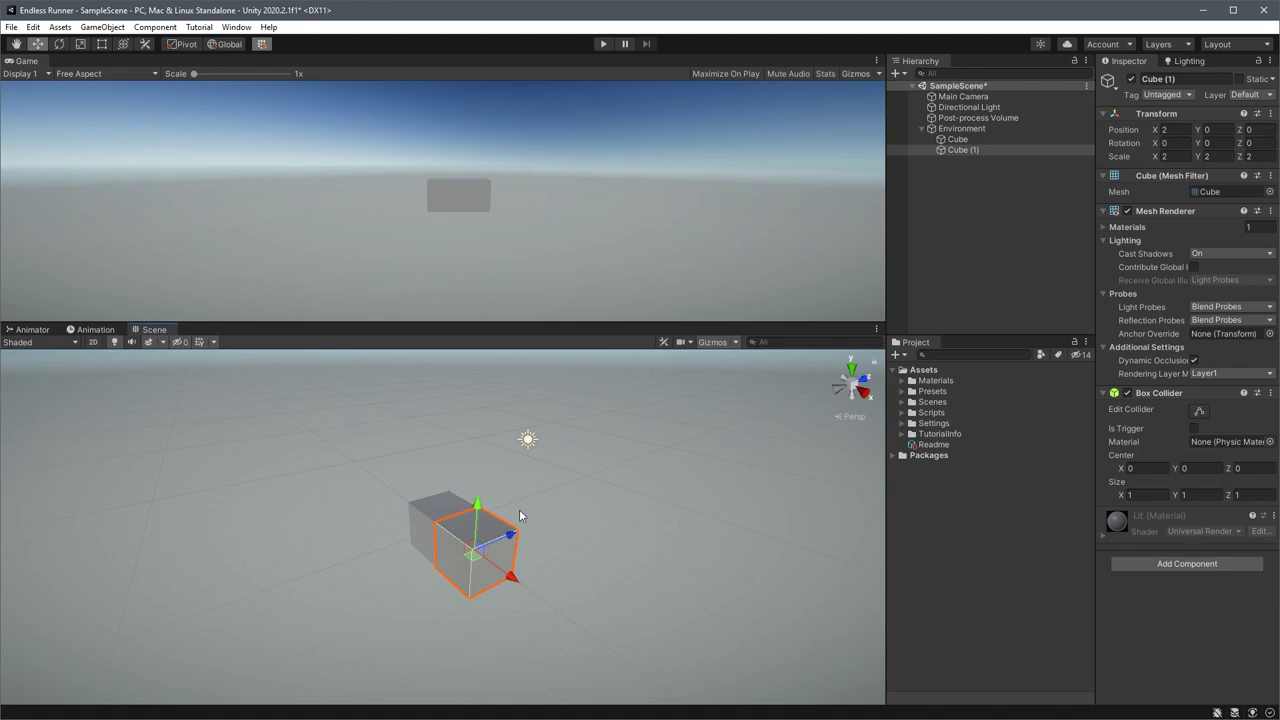
Duplicate cubes along X to X position 20, forming a platform of six, a gap, two cubes, another gap and one last cube
key(ctrl+d)
drag(512, 577, 540, 595)
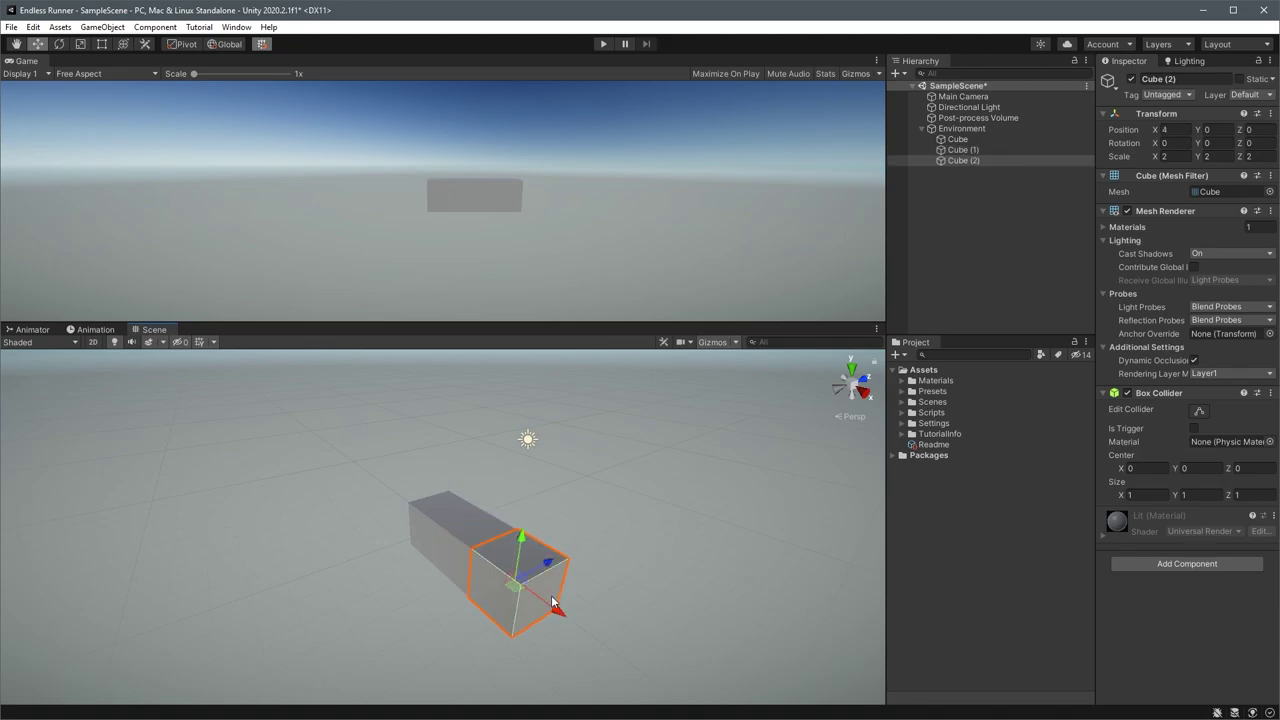
key(ctrl+d)
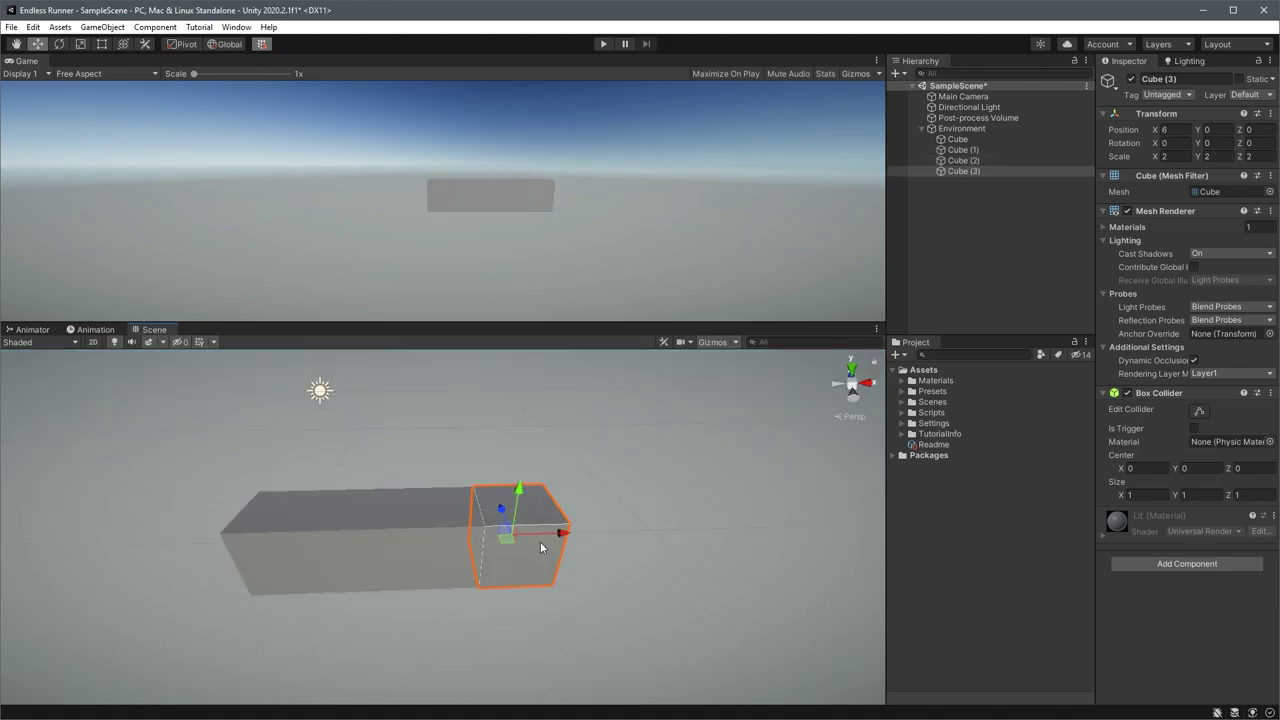
key(ctrl+d)
drag(545, 541, 697, 533)
key(ctrl+d)
middle_drag(700, 533, 440, 535)
key(ctrl+d)
key(ctrl+d)
drag(404, 537, 615, 532)
middle_drag(708, 523, 468, 521)
key(ctrl+d)
drag(376, 529, 517, 533)
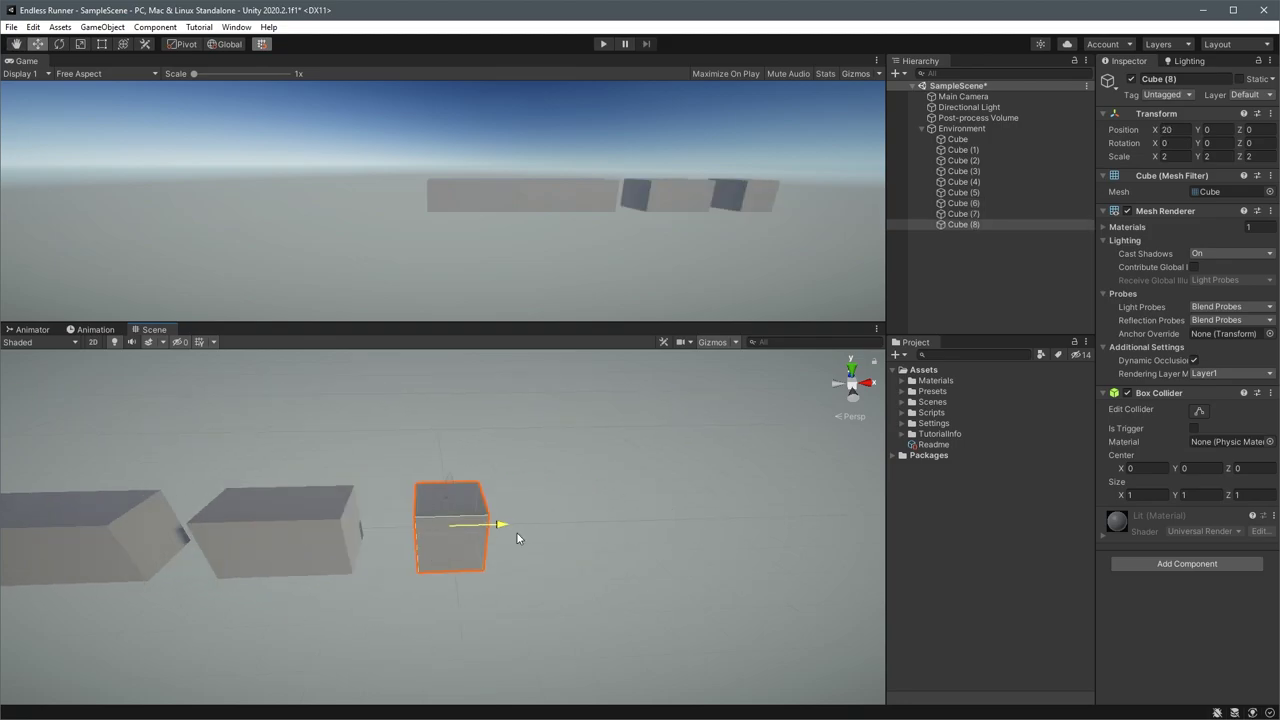
middle_drag(160, 495, 542, 514)
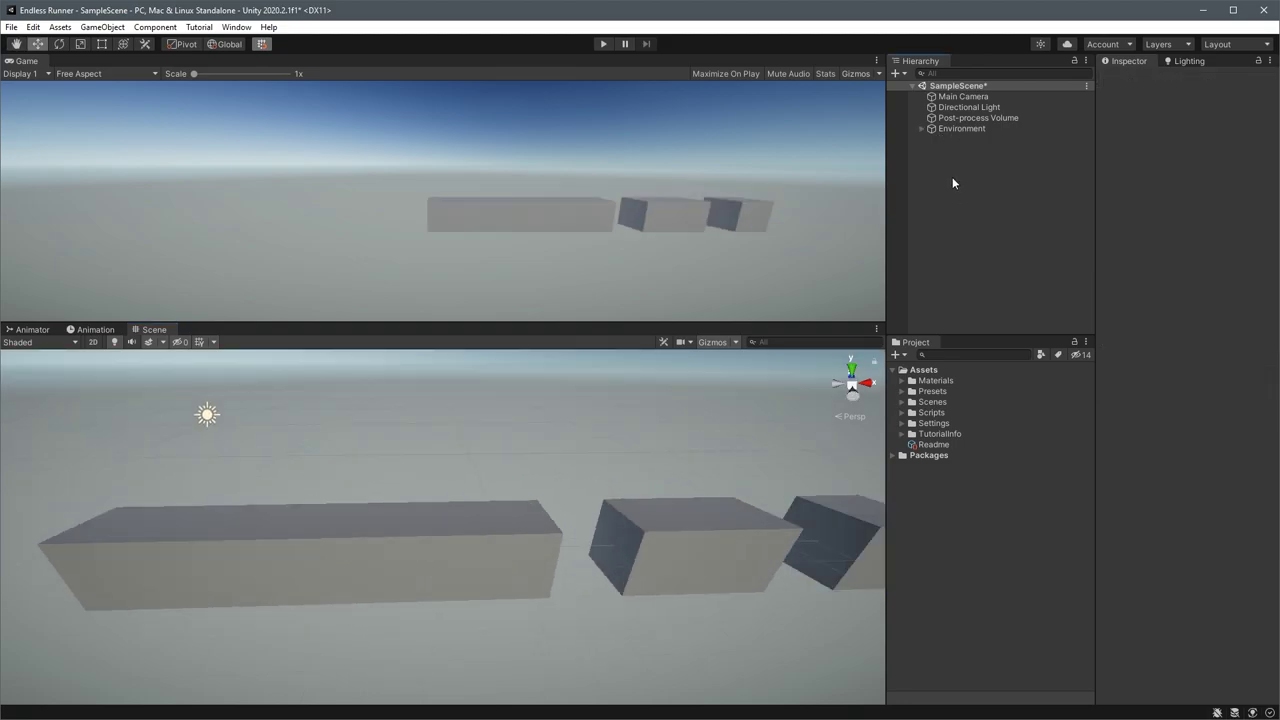
Create an empty object named Hero and set its position to 0, 0, 0
right_click(952, 177)
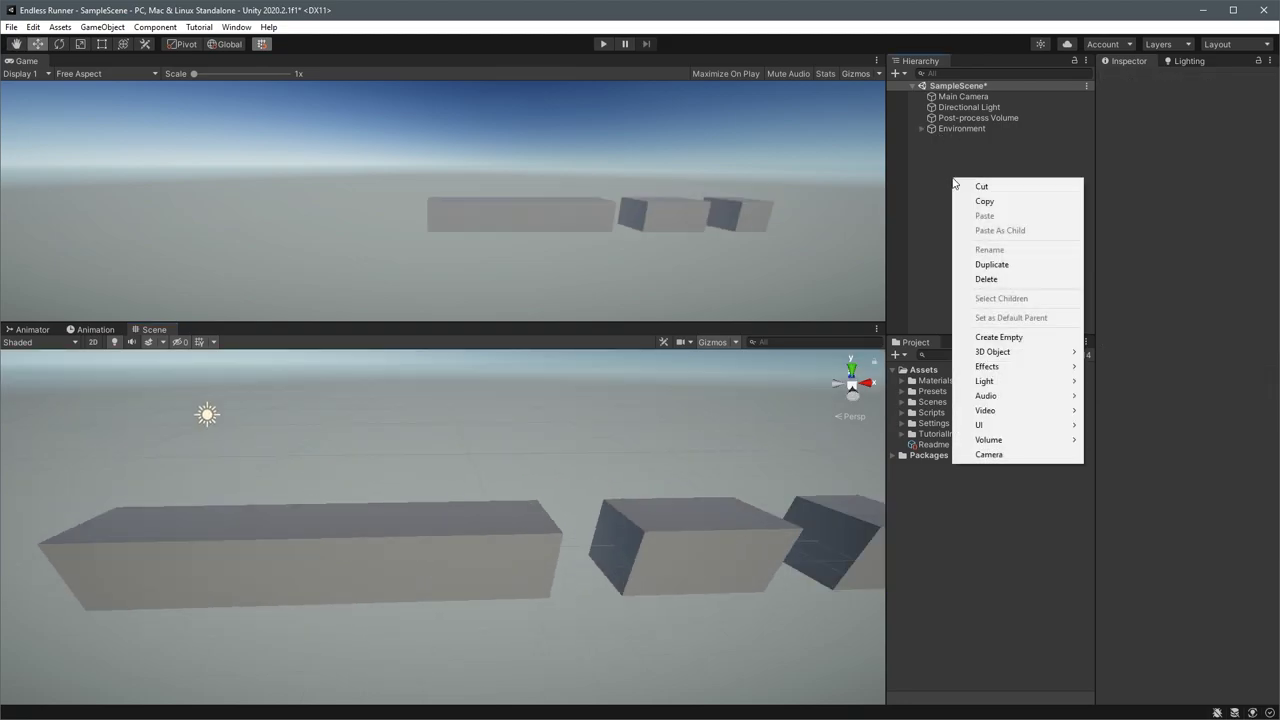
click(1029, 338)
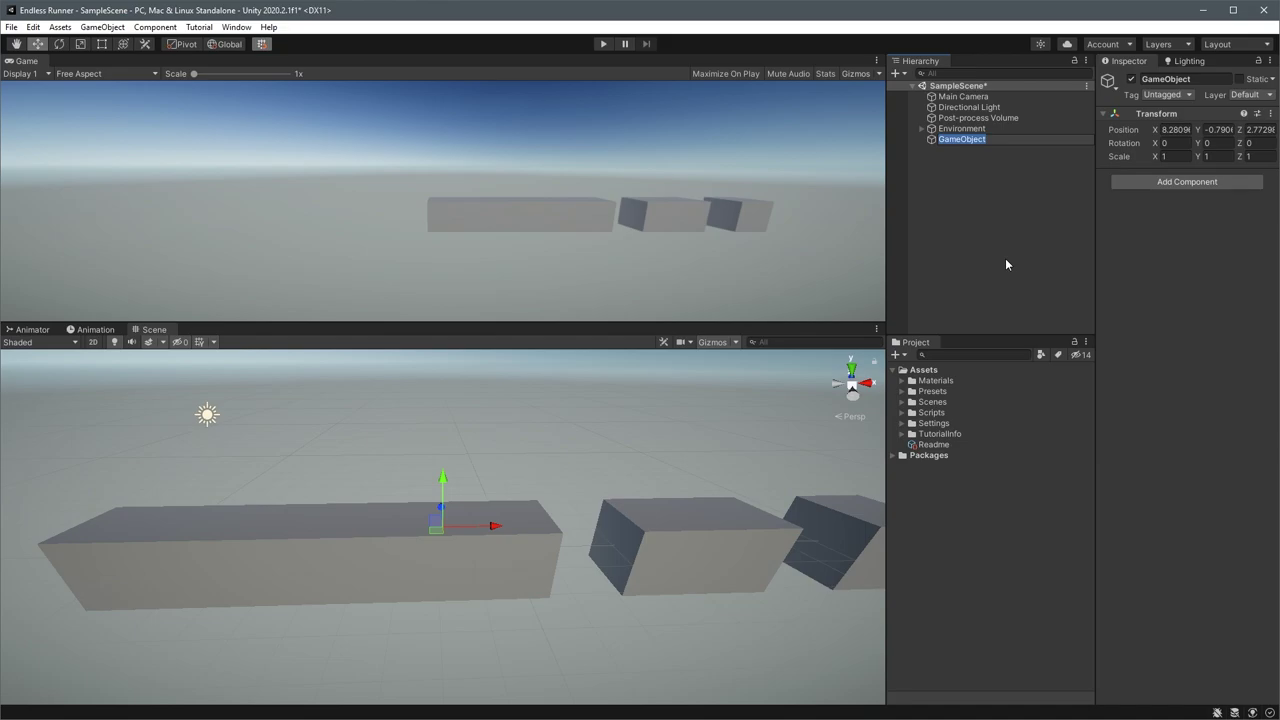
text(Hero)
key(Return)
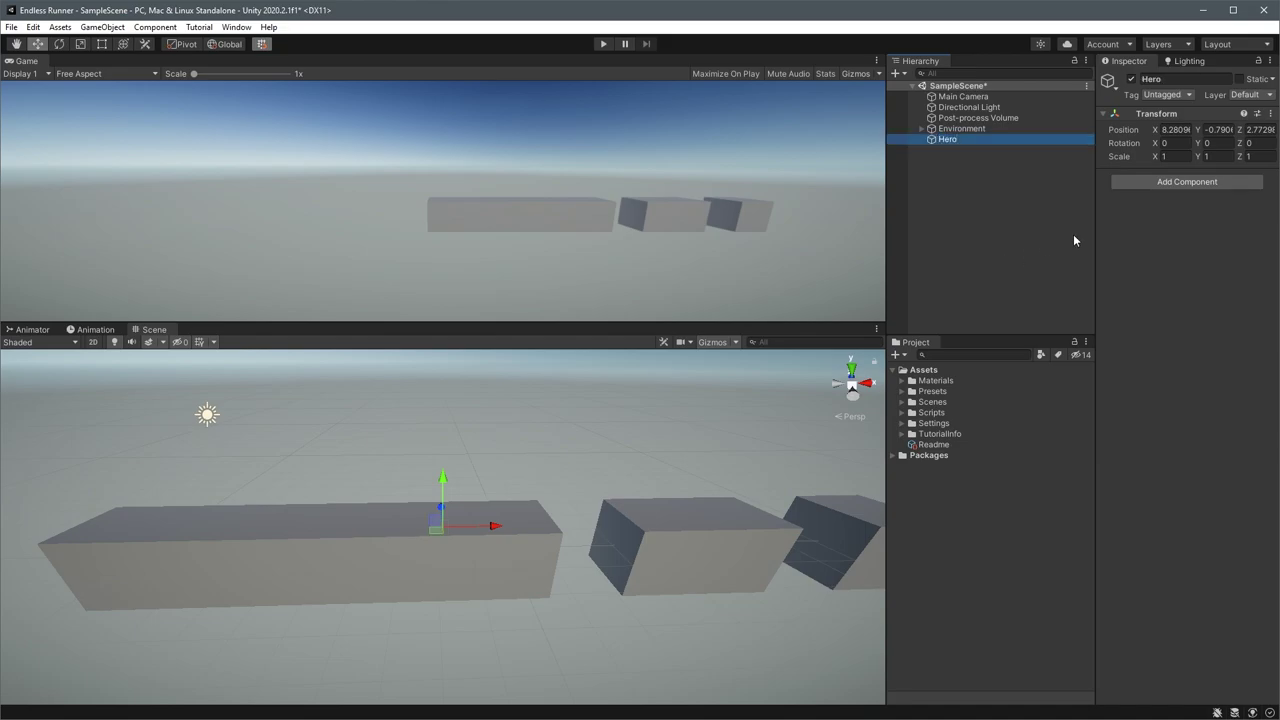
click(1172, 130)
text(0)
key(Tab)
text(0)
key(Tab)
text(0)
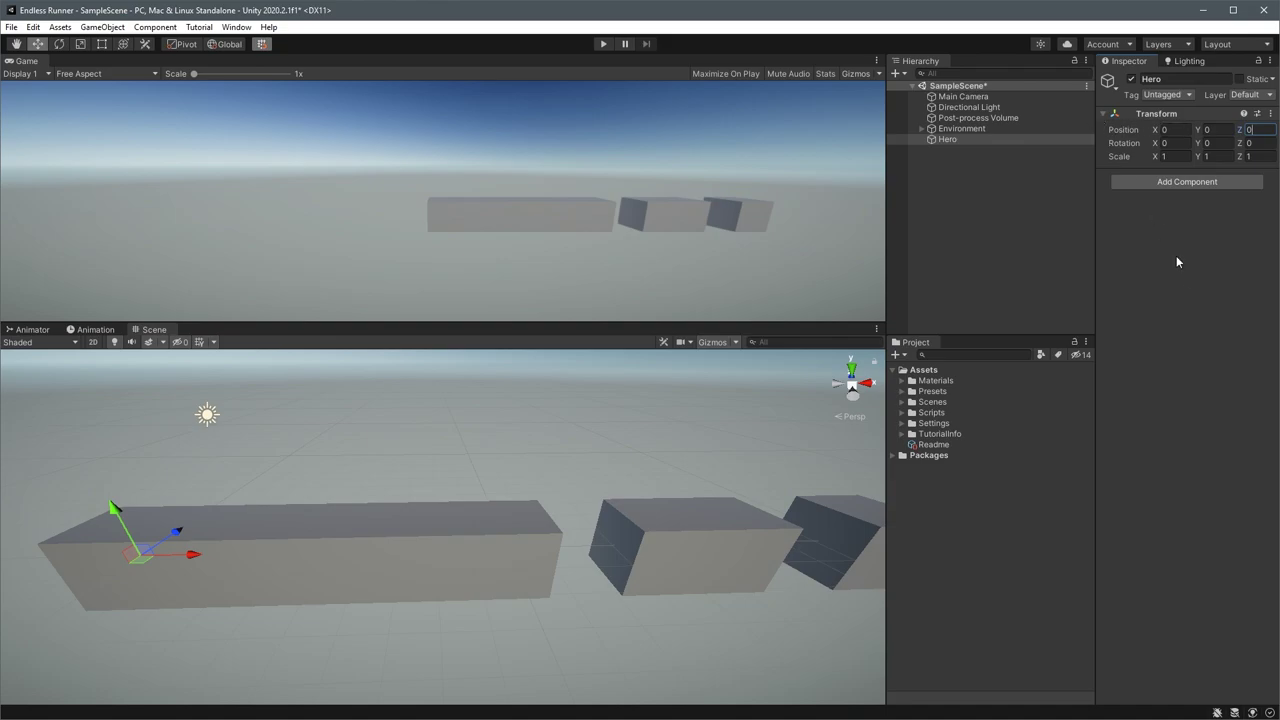
Add a capsule as a child of Hero and set its Y position to 1
right_click(948, 140)
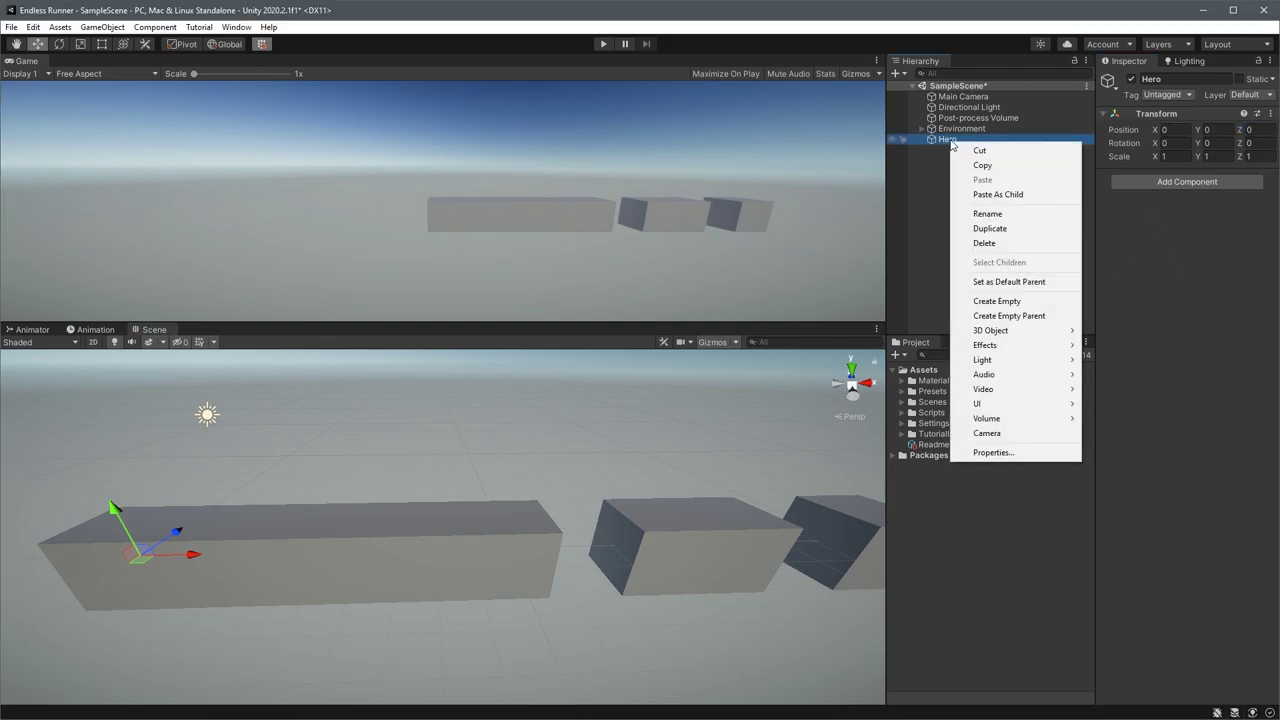
mouse_move(1065, 338)
click(1115, 359)
key(f)
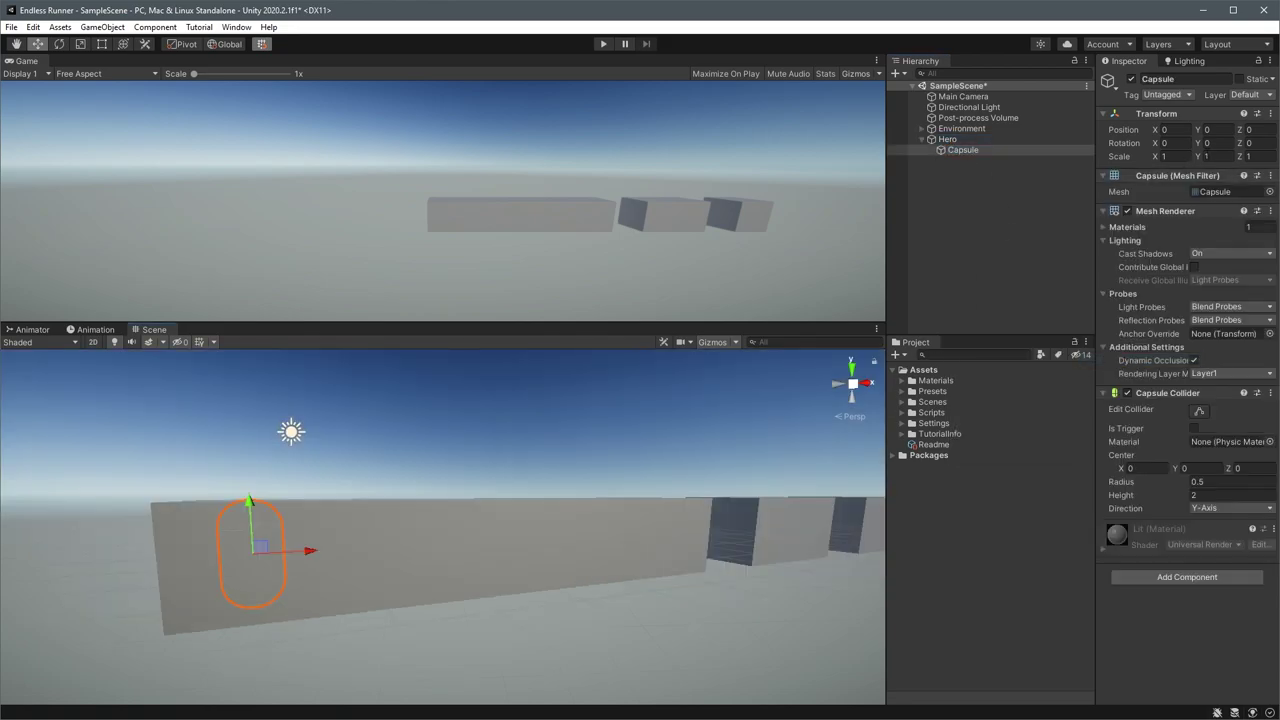
click(1213, 130)
text(1)
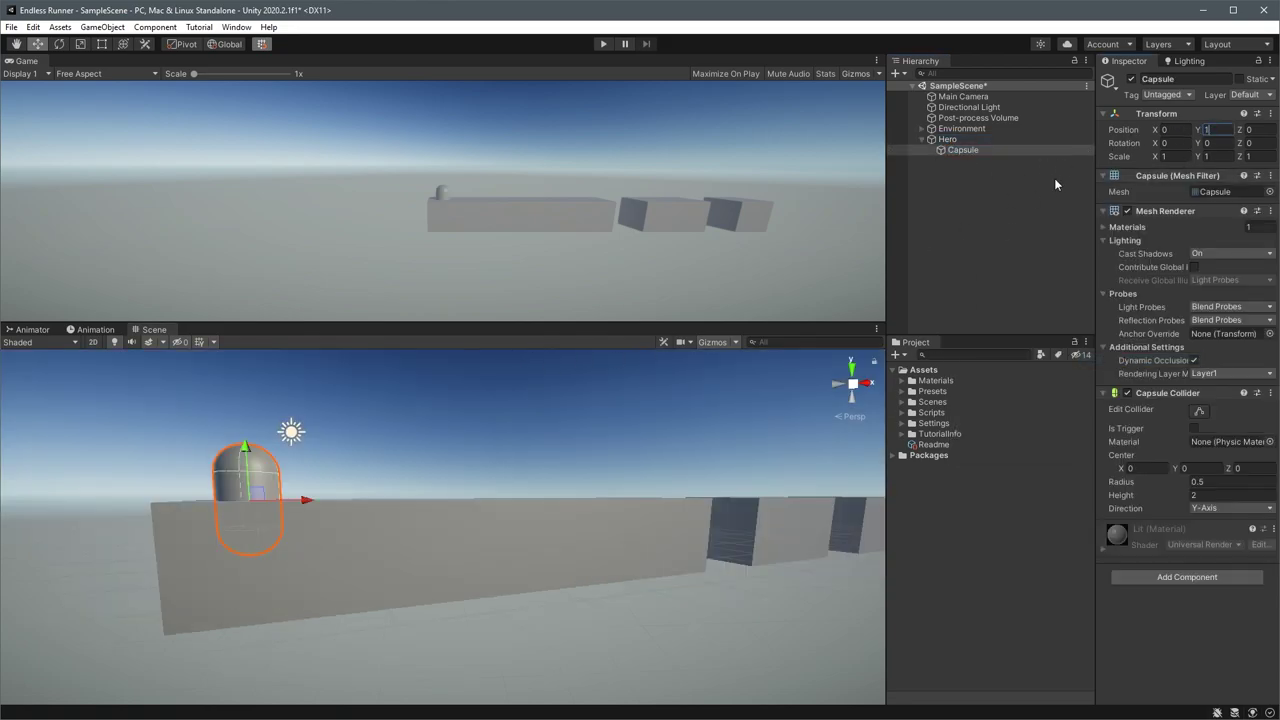
Raise the Hero object to Y position 1 so the capsule stands on top of the first platform
click(947, 139)
drag(249, 552, 247, 450)
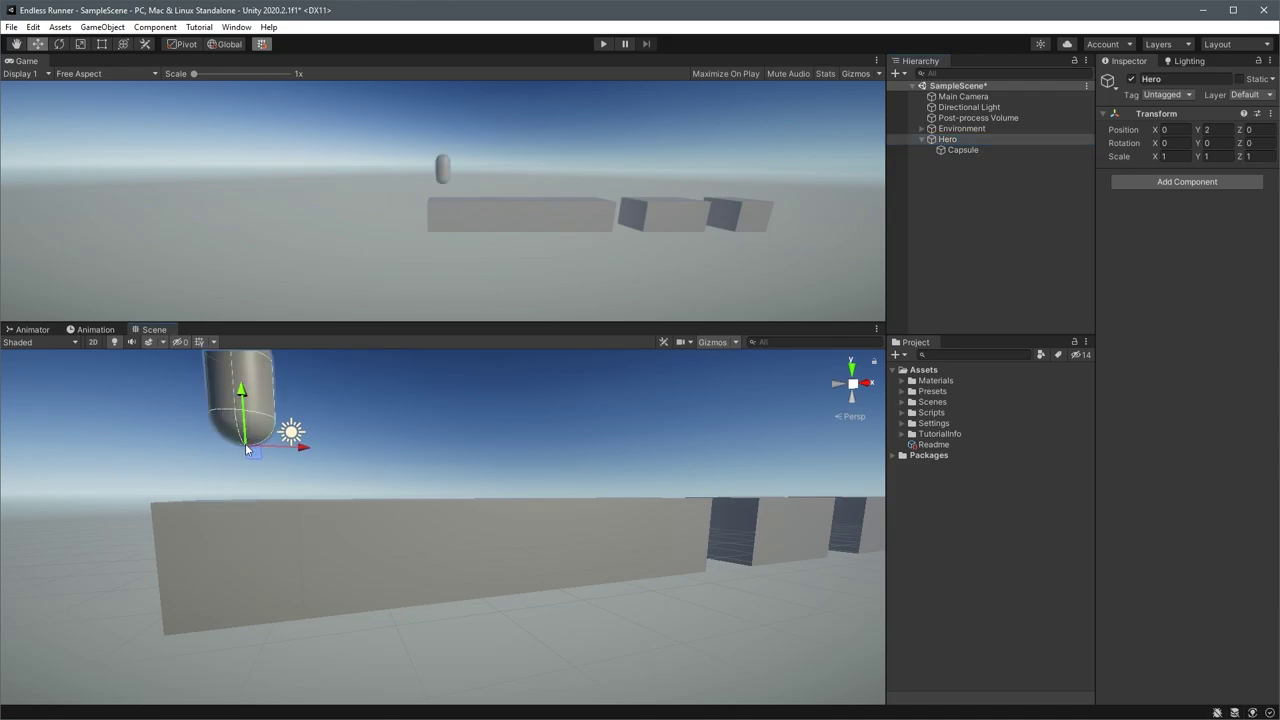
drag(245, 393, 248, 420)
alt+drag(440, 400, 405, 432)
alt+drag(477, 415, 453, 418)
Add a Character Controller component to Hero and set its center Y to 1
double_click(962, 140)
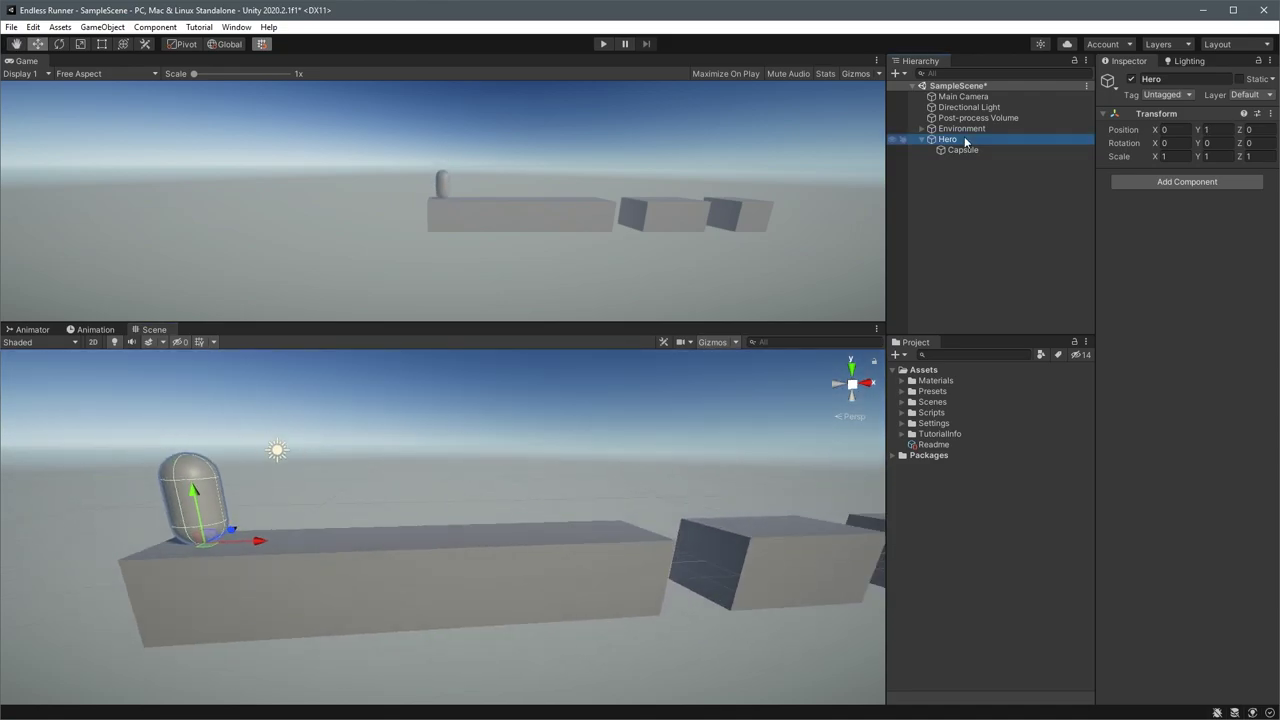
click(1190, 182)
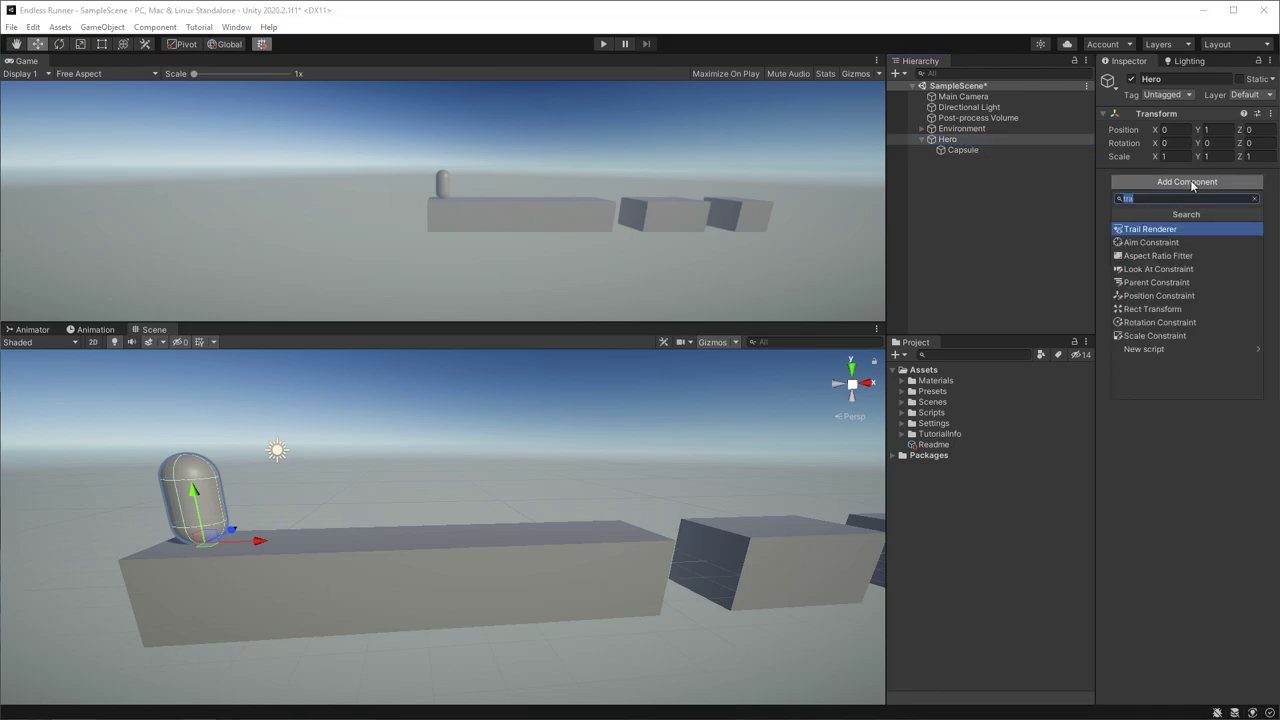
text(chara)
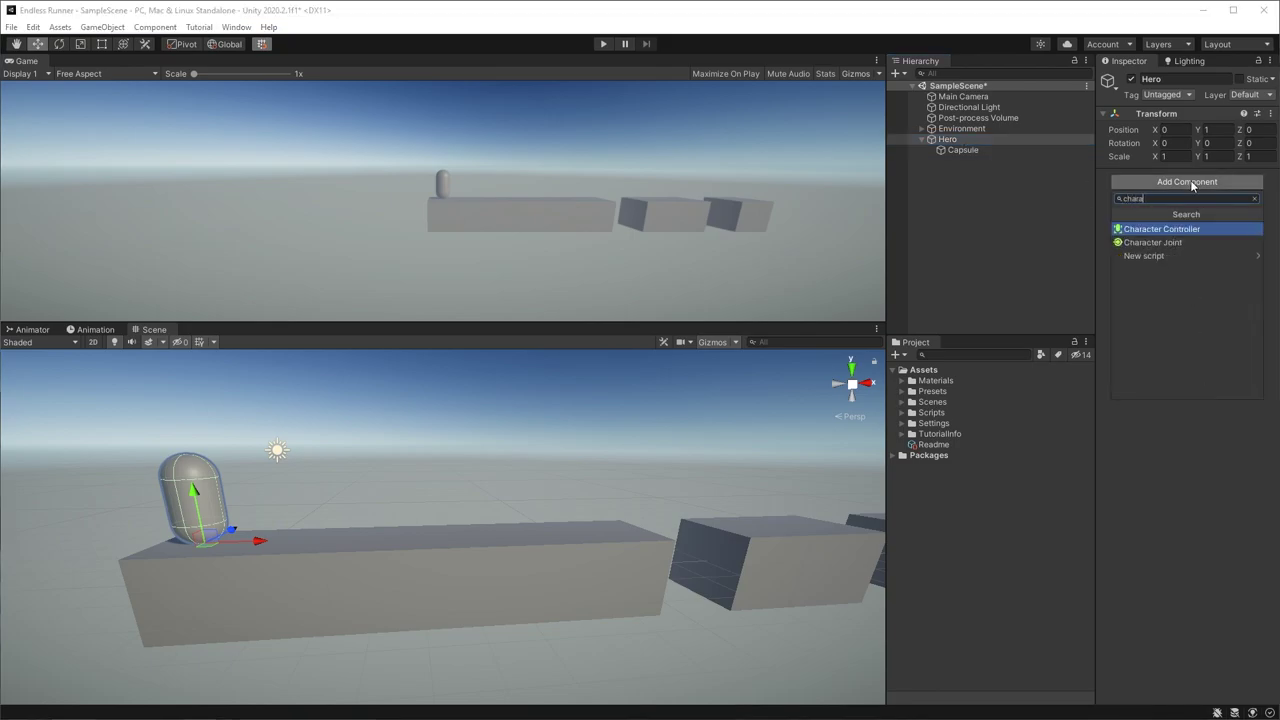
text(cter)
click(1192, 229)
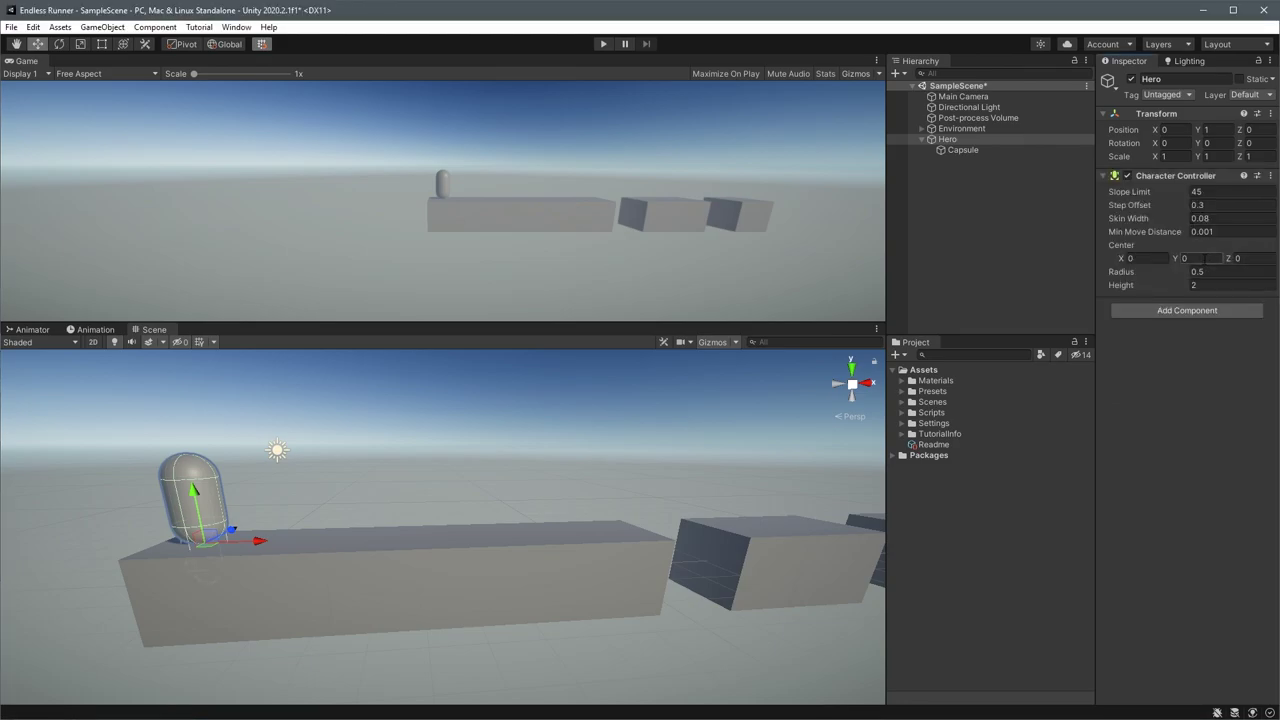
click(1197, 259)
text(1)
Remove the Simple Camera Controller component from the Main Camera
click(962, 96)
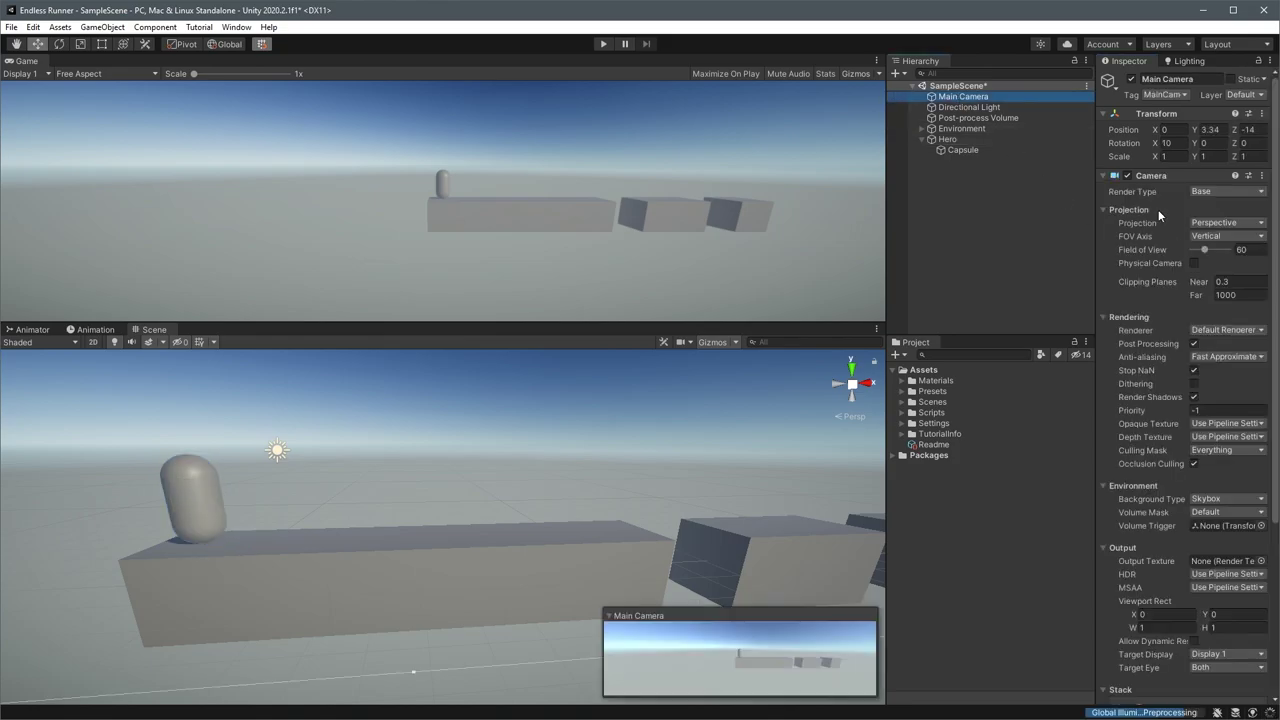
click(1155, 175)
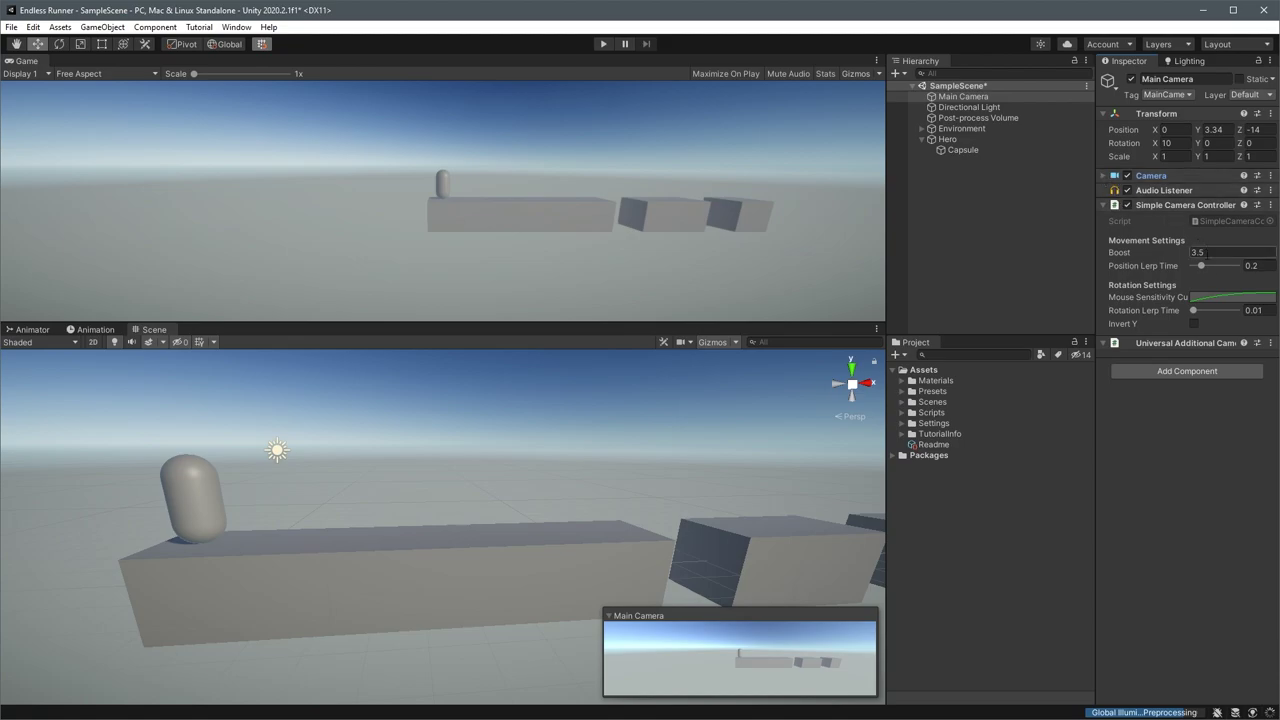
right_click(1177, 210)
click(1218, 232)
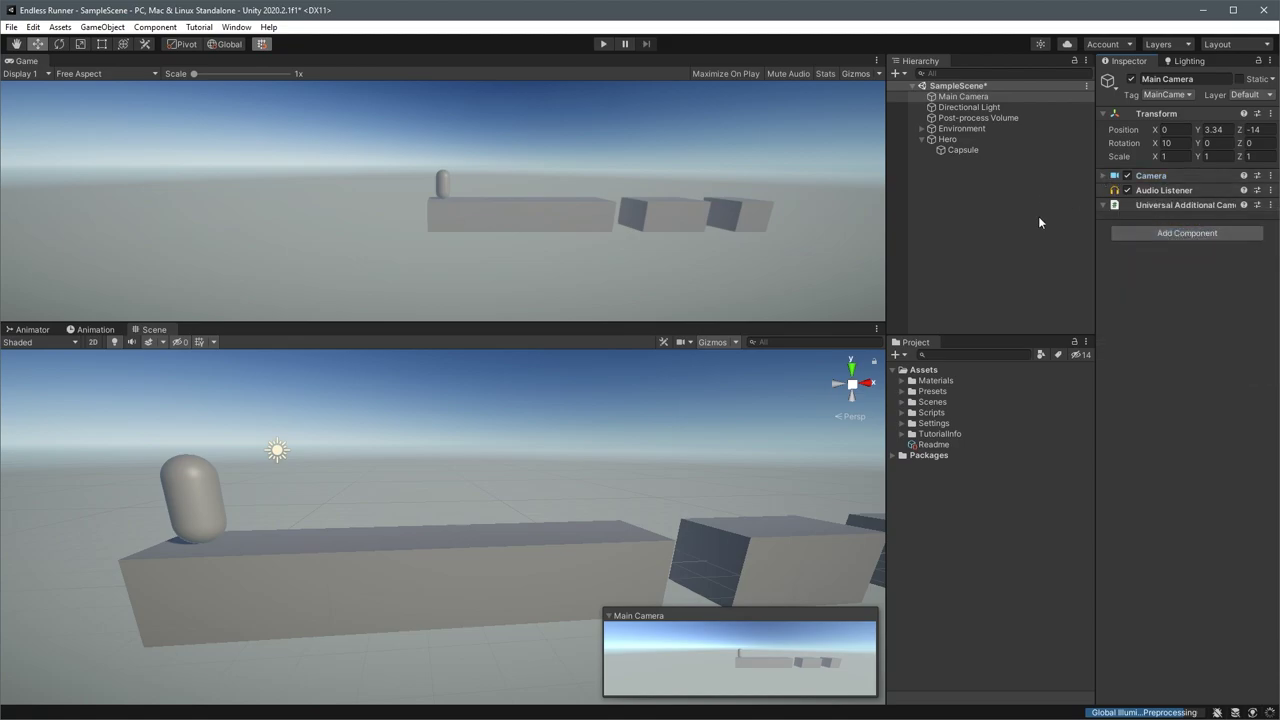
Add a new layer named Ground as User Layer 6
click(980, 140)
click(968, 130)
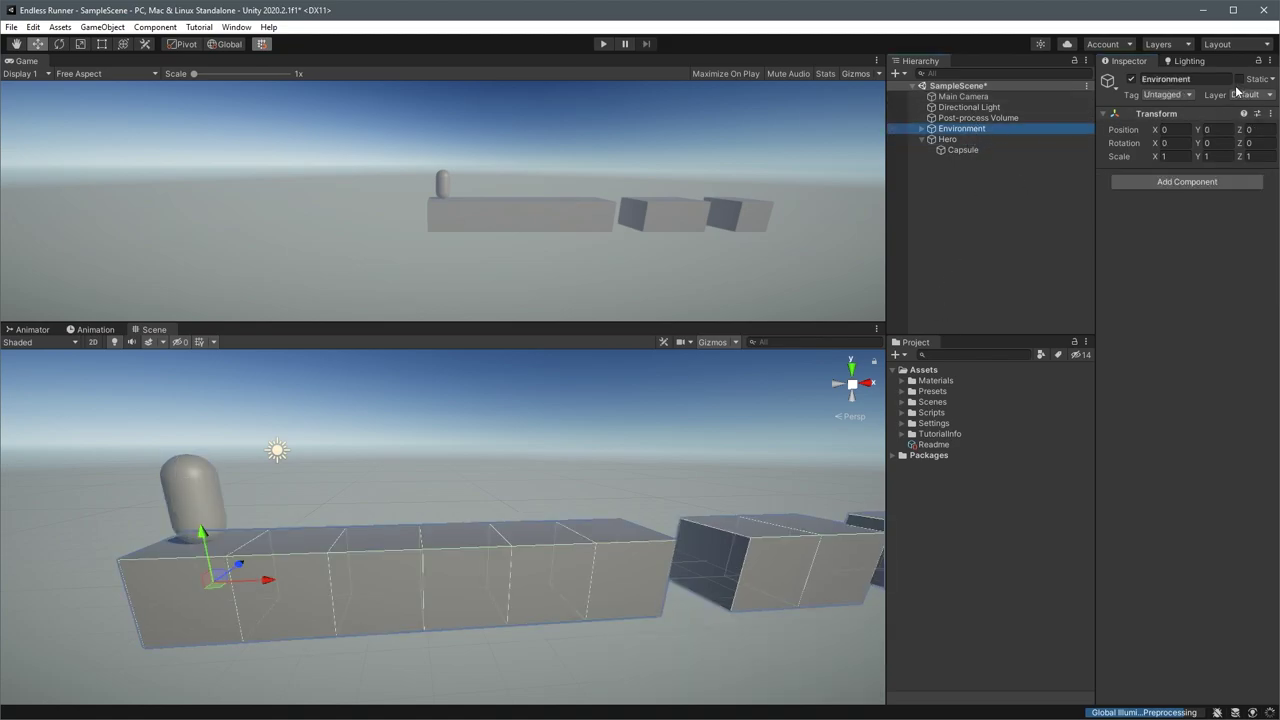
click(1266, 94)
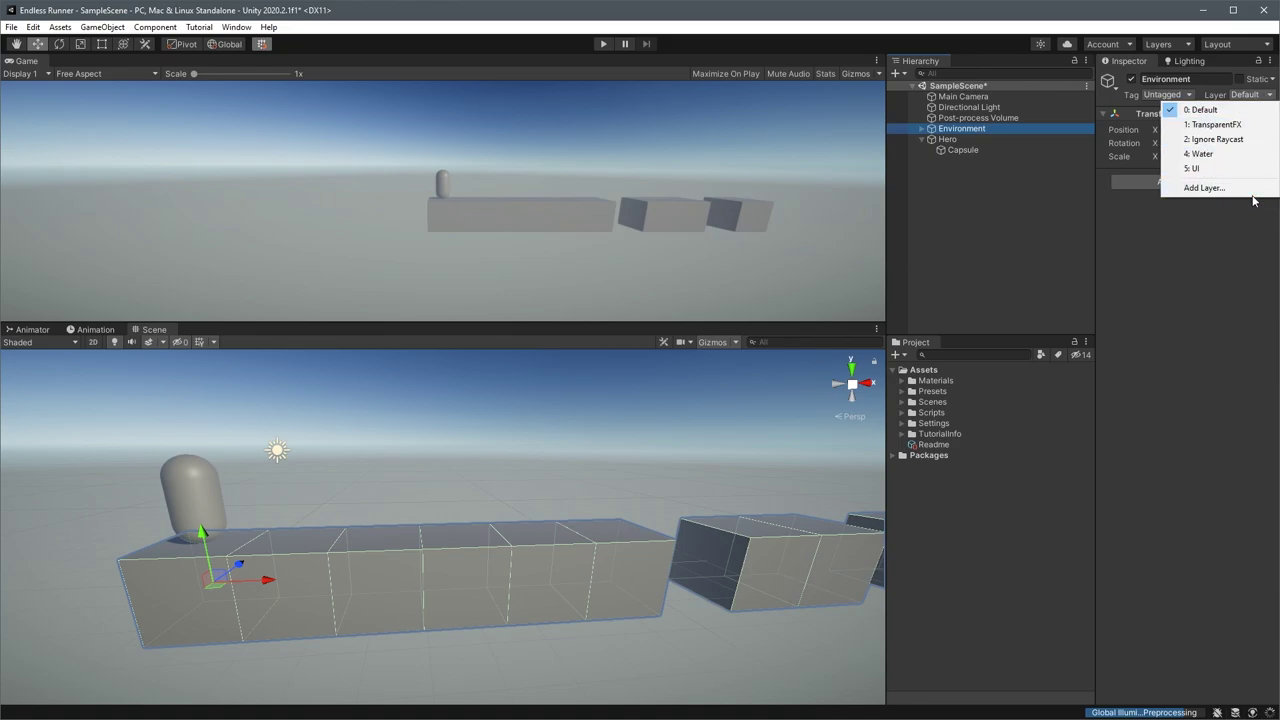
click(1232, 188)
click(1221, 231)
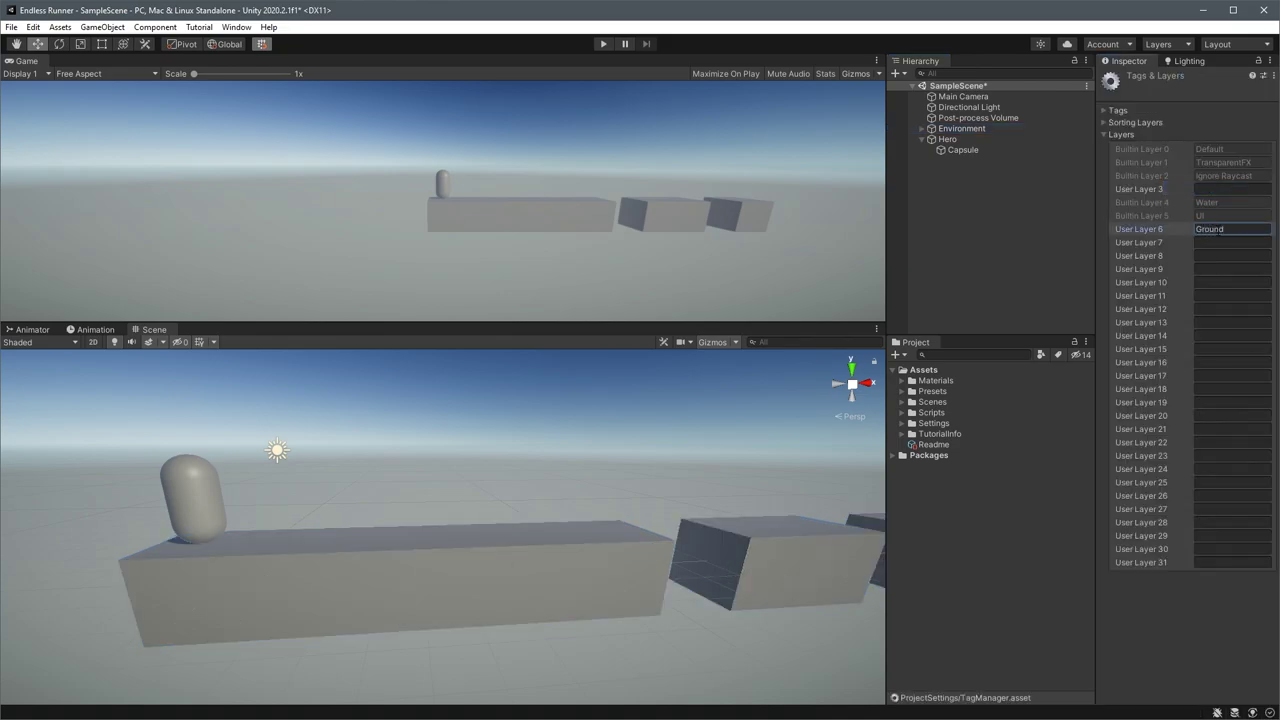
Assign the Ground layer to the Environment object and all of its children
click(960, 129)
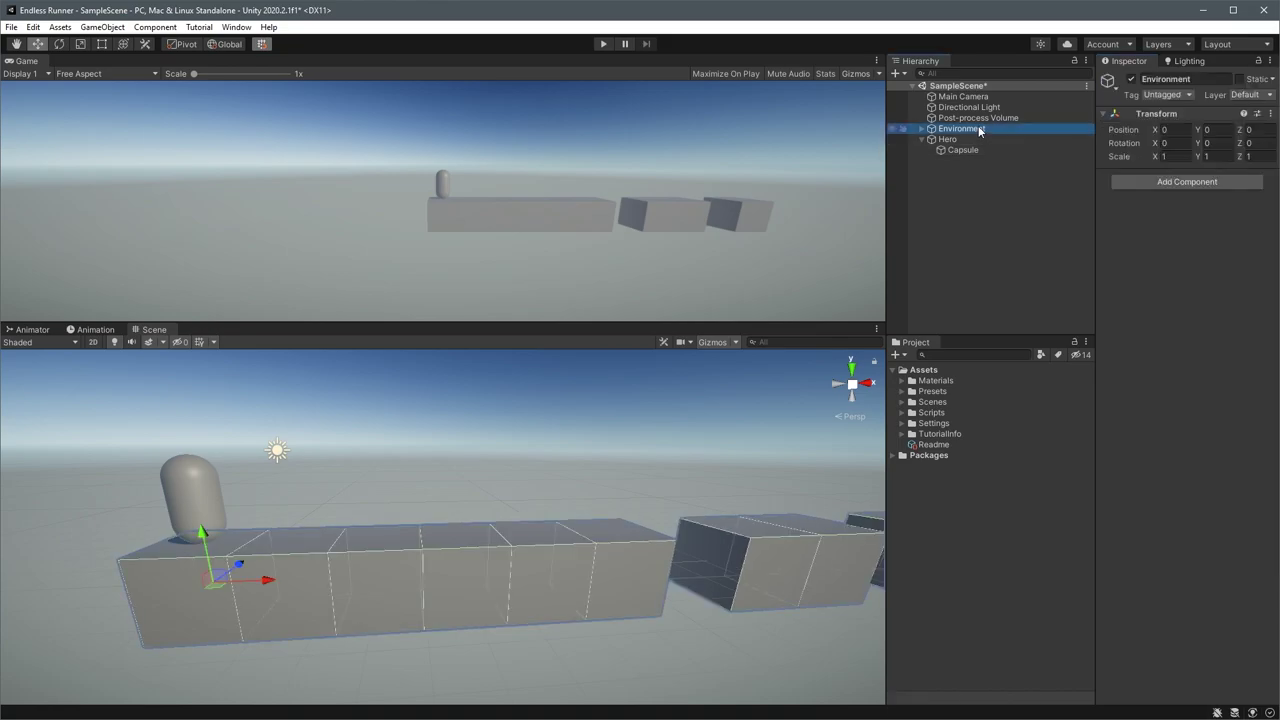
click(1257, 97)
click(1240, 183)
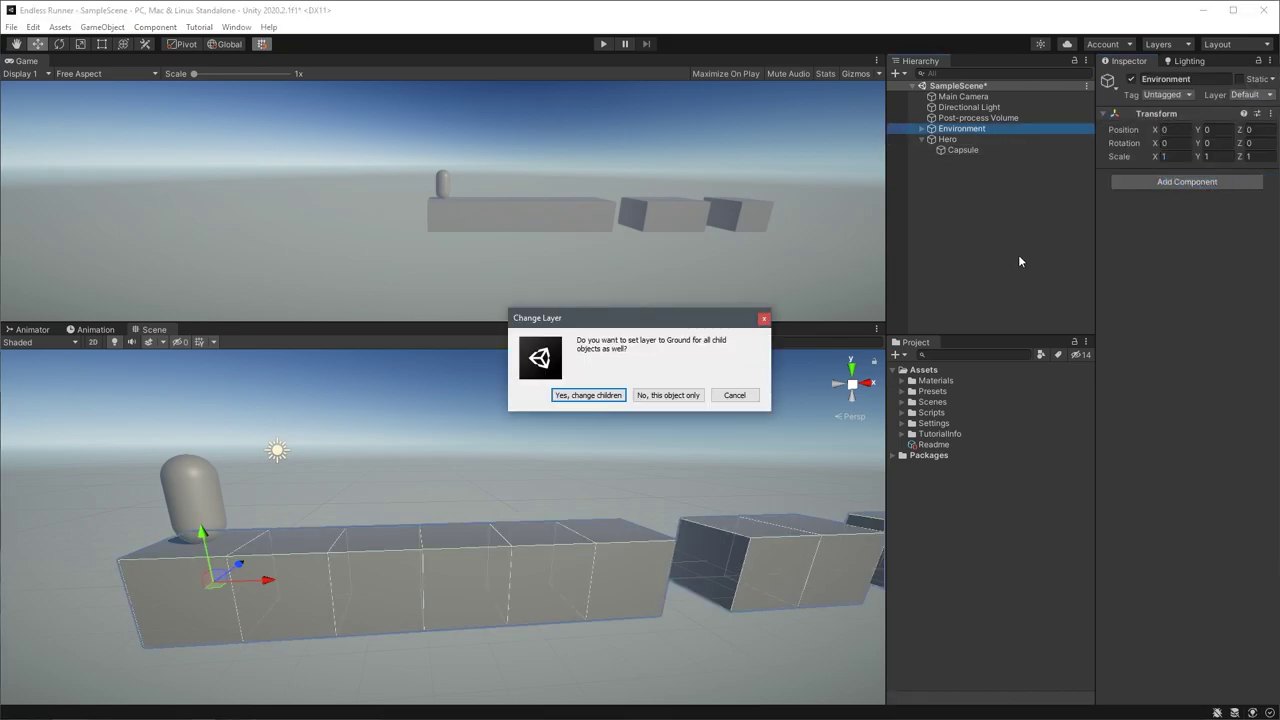
click(621, 394)
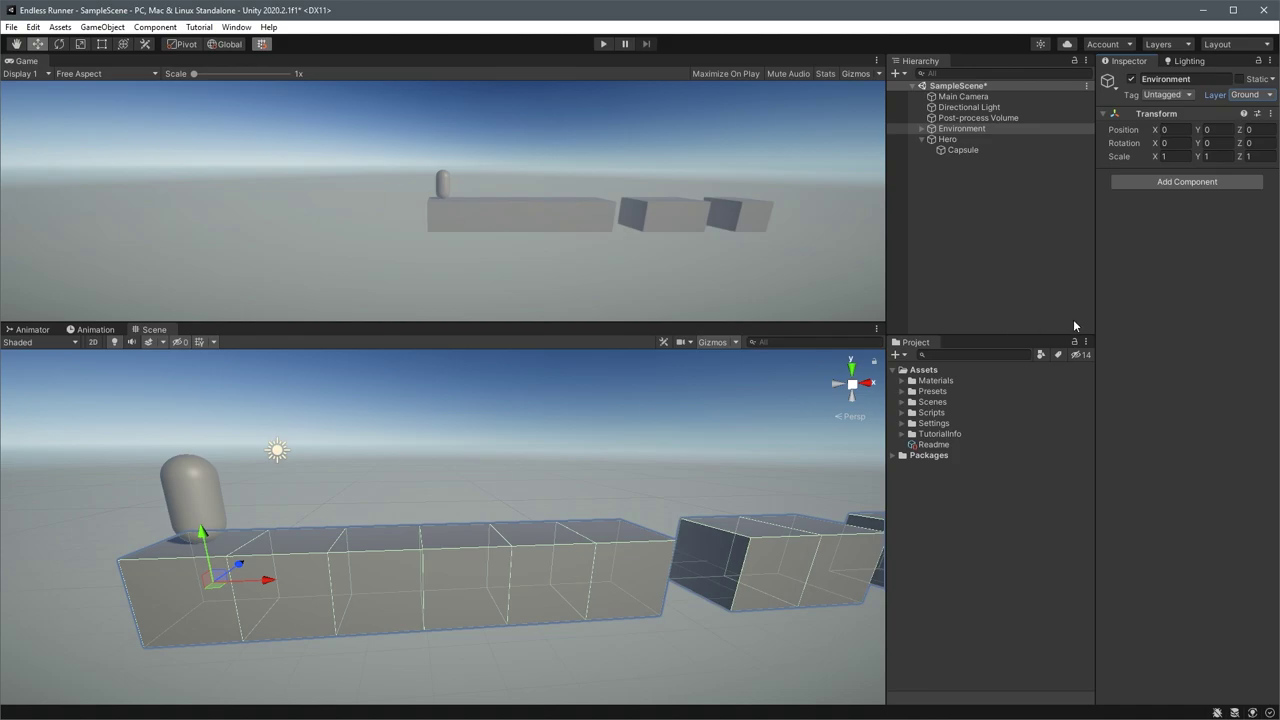
Create a folder named Hero inside Assets
click(950, 139)
click(920, 370)
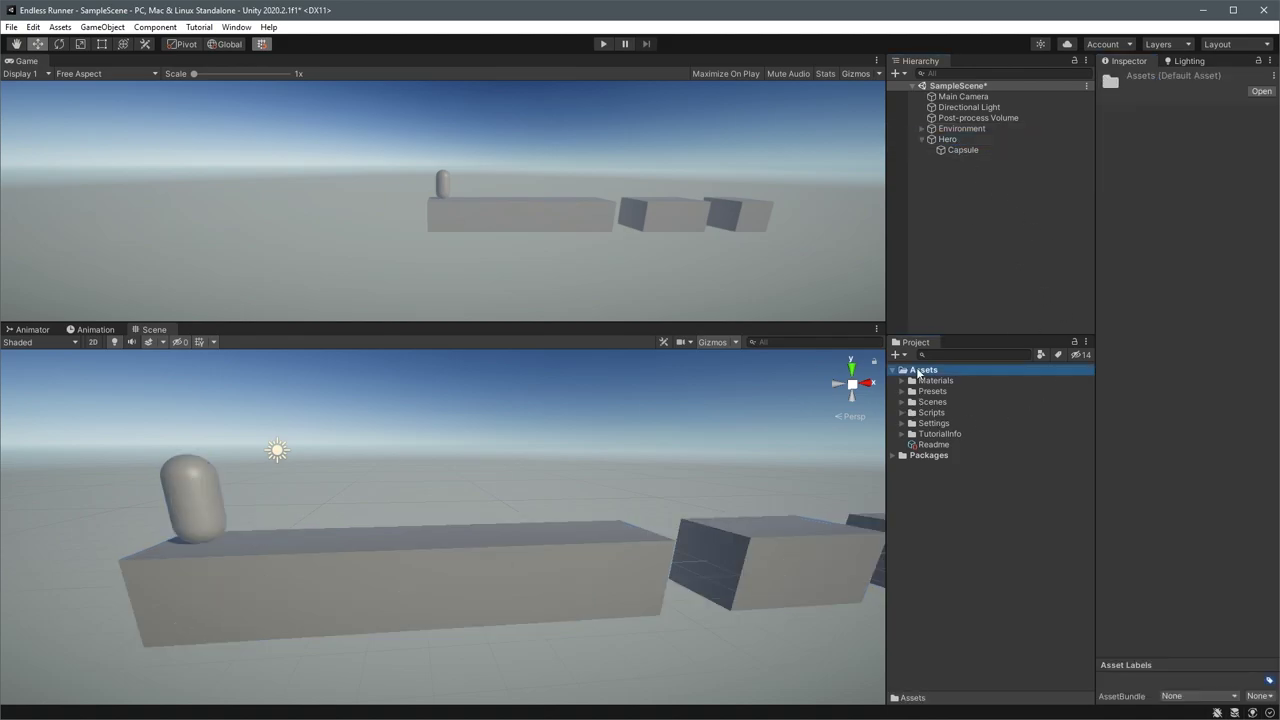
right_click(917, 369)
mouse_move(1000, 377)
click(1134, 378)
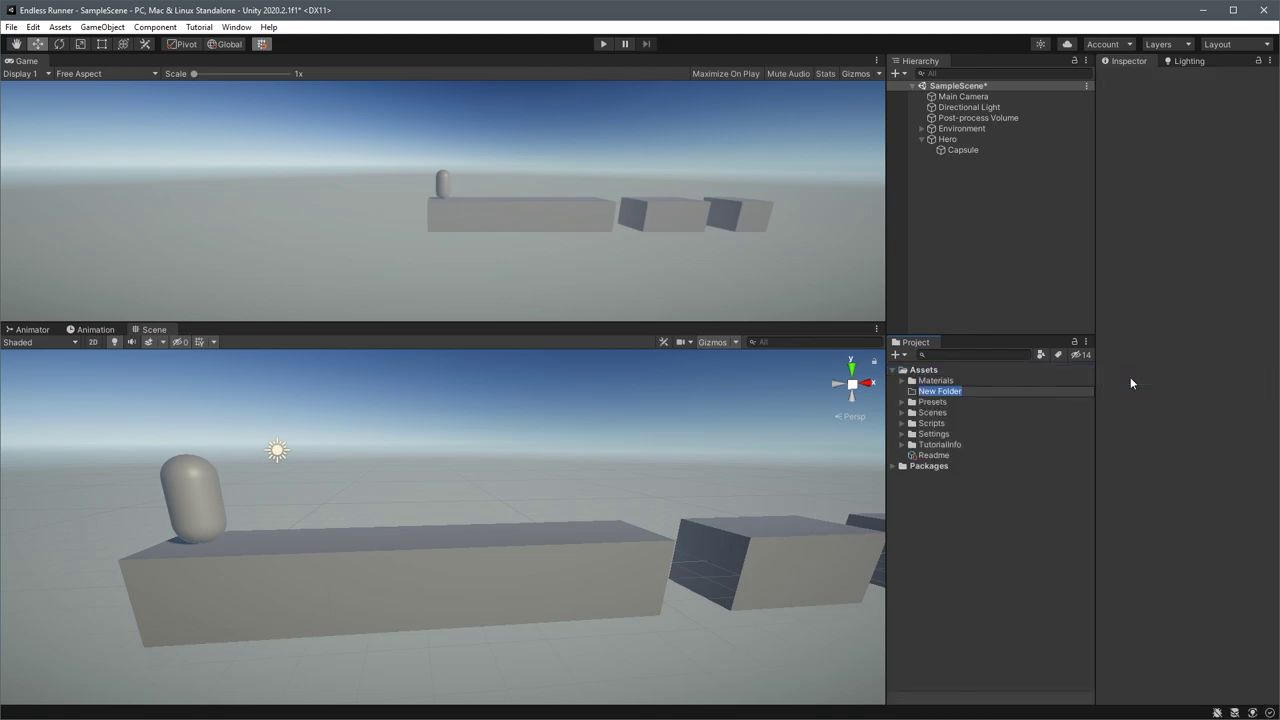
text(Hero)
key(Return)
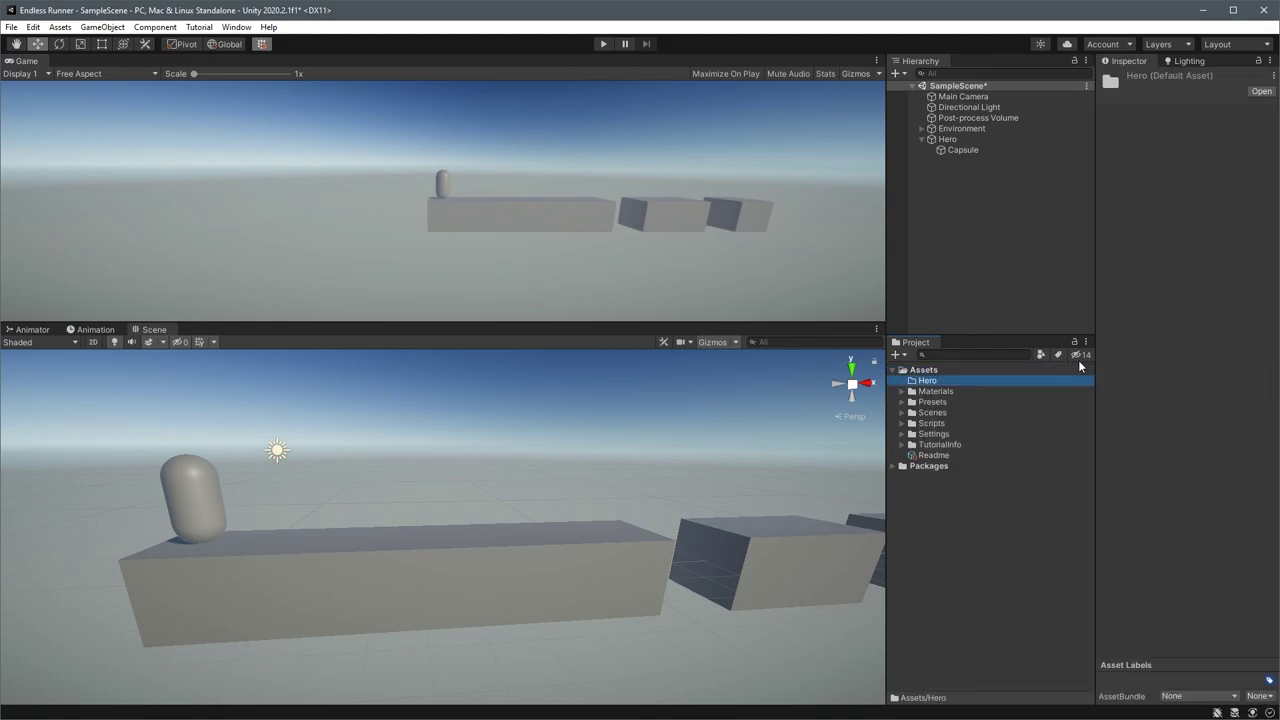
Create a C# script named HeroCharacterController in the Hero folder
right_click(930, 381)
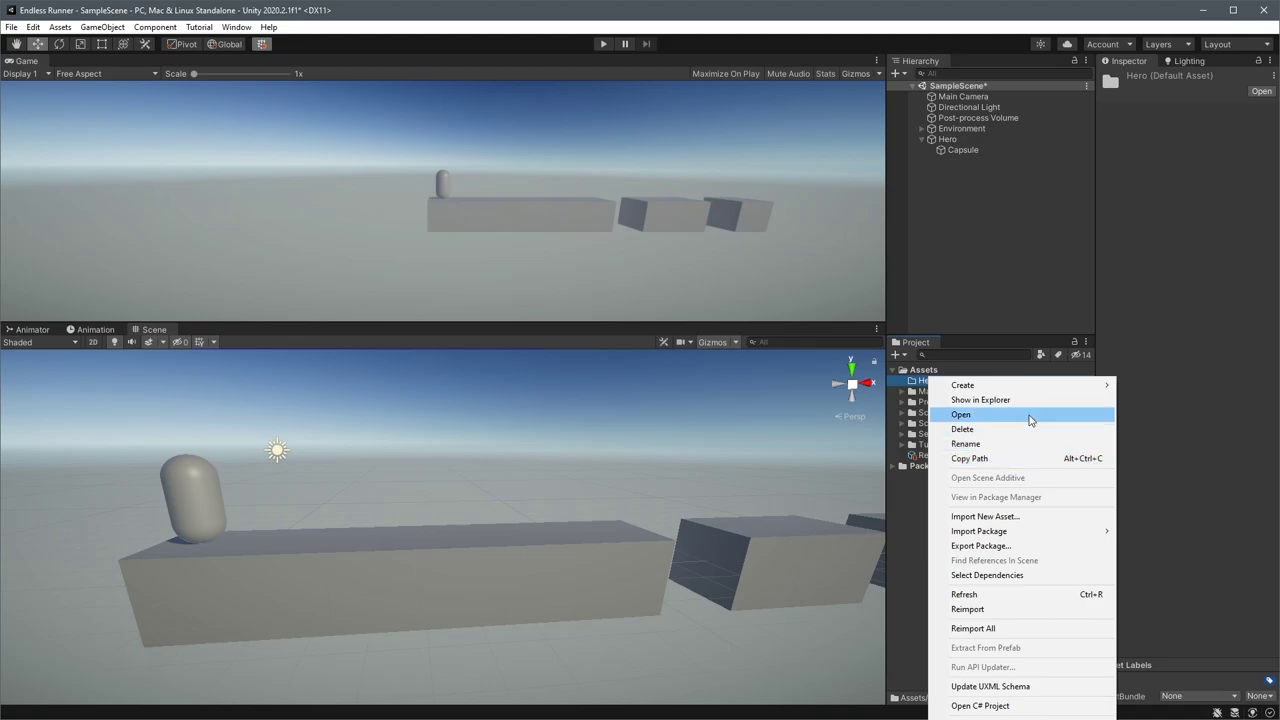
mouse_move(1020, 388)
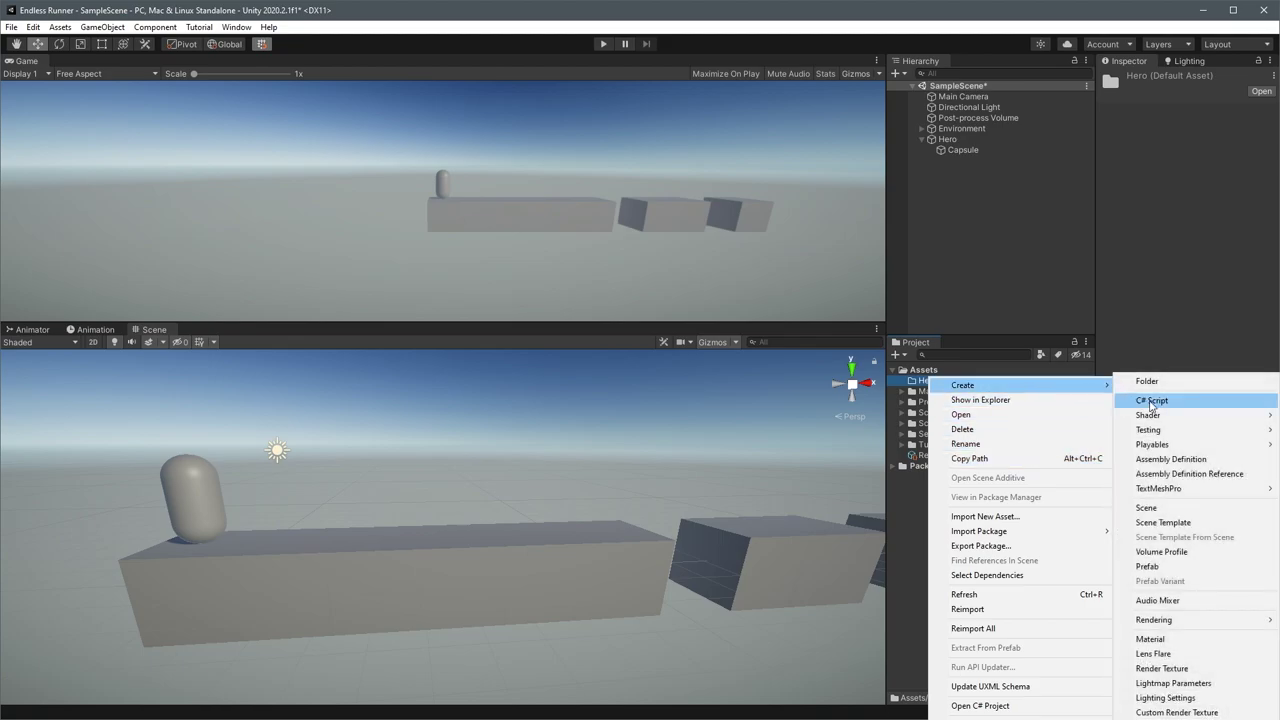
click(1151, 401)
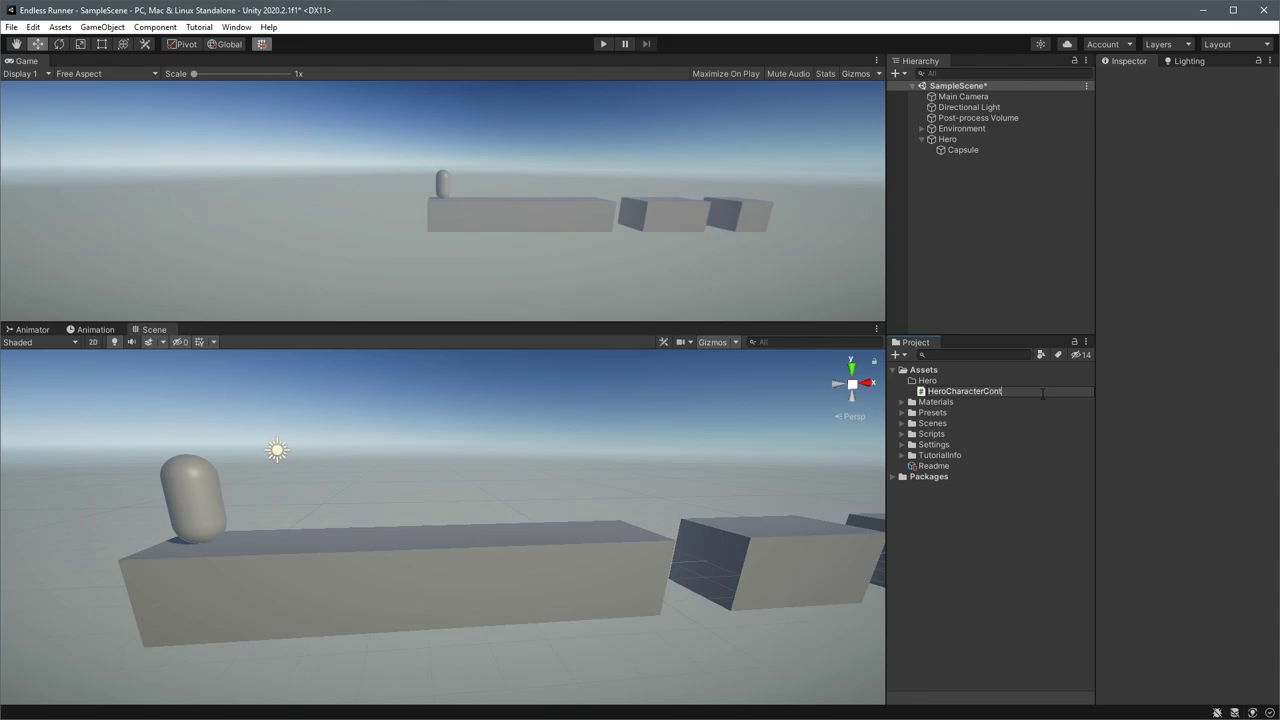
text(HeroCharacterController)
key(Return)
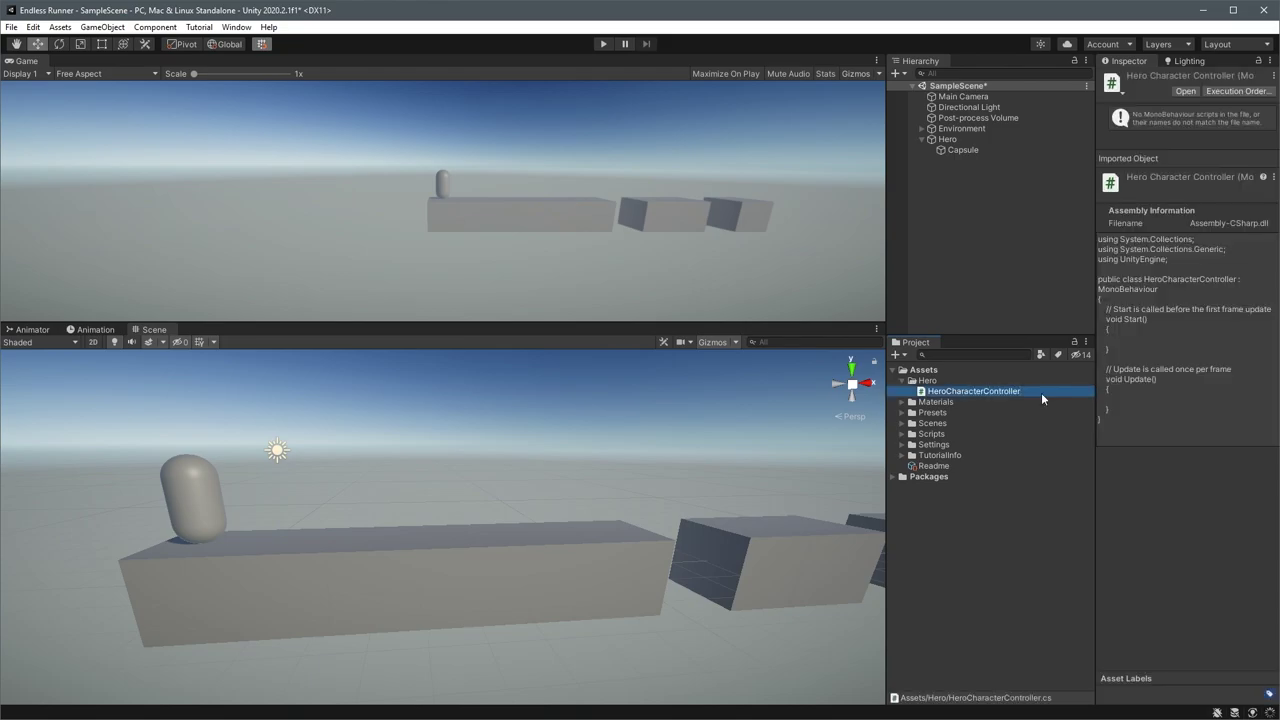
Attach the HeroCharacterController script to the Hero object and open the script in Visual Studio
click(955, 140)
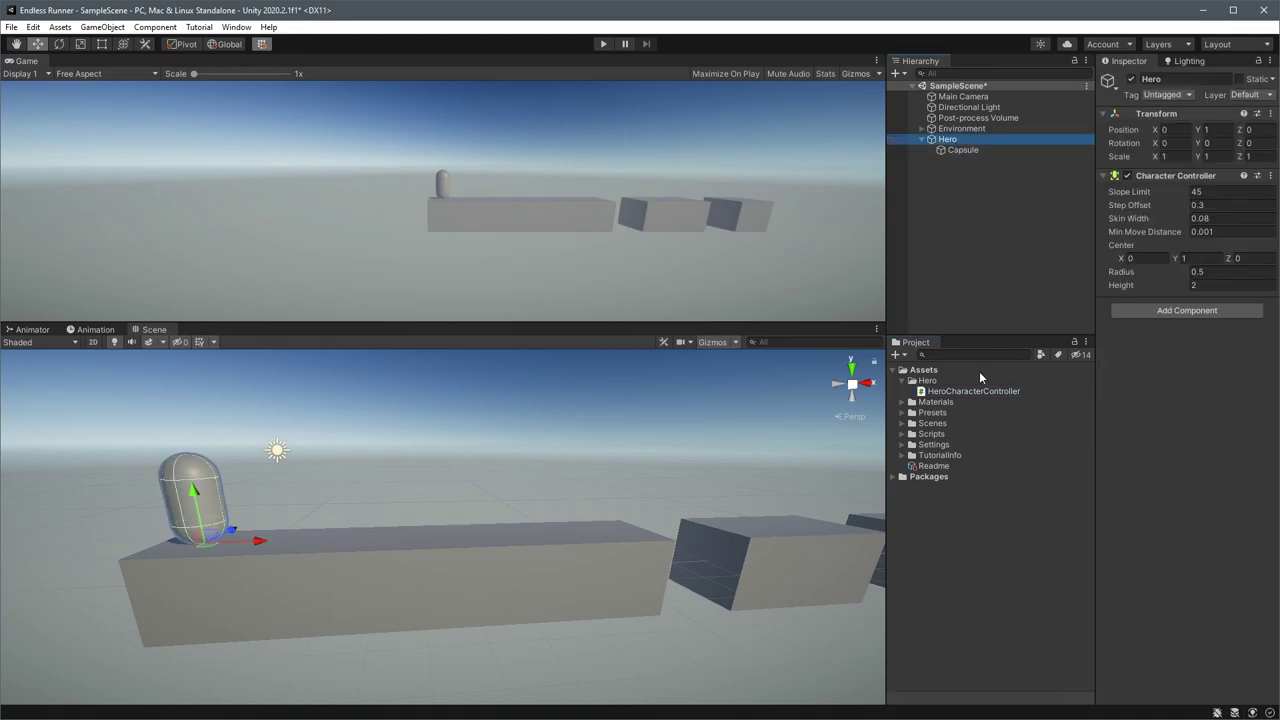
drag(962, 392, 1180, 320)
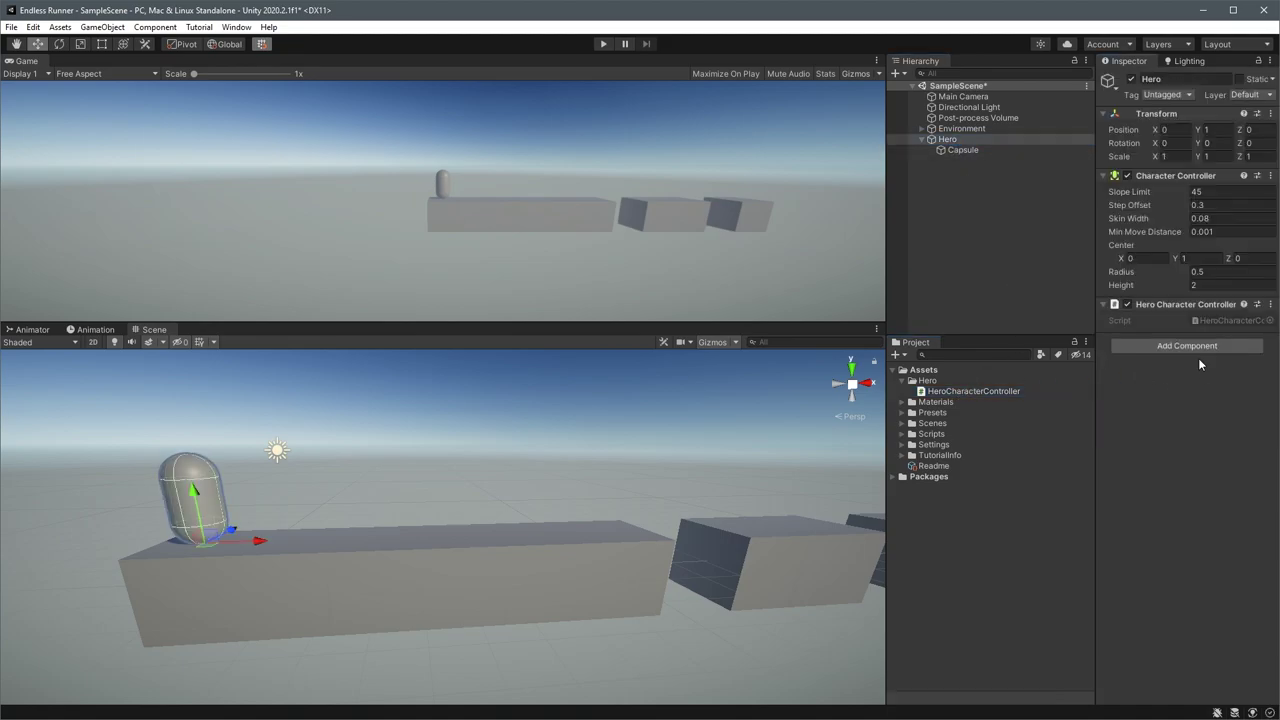
double_click(972, 391)
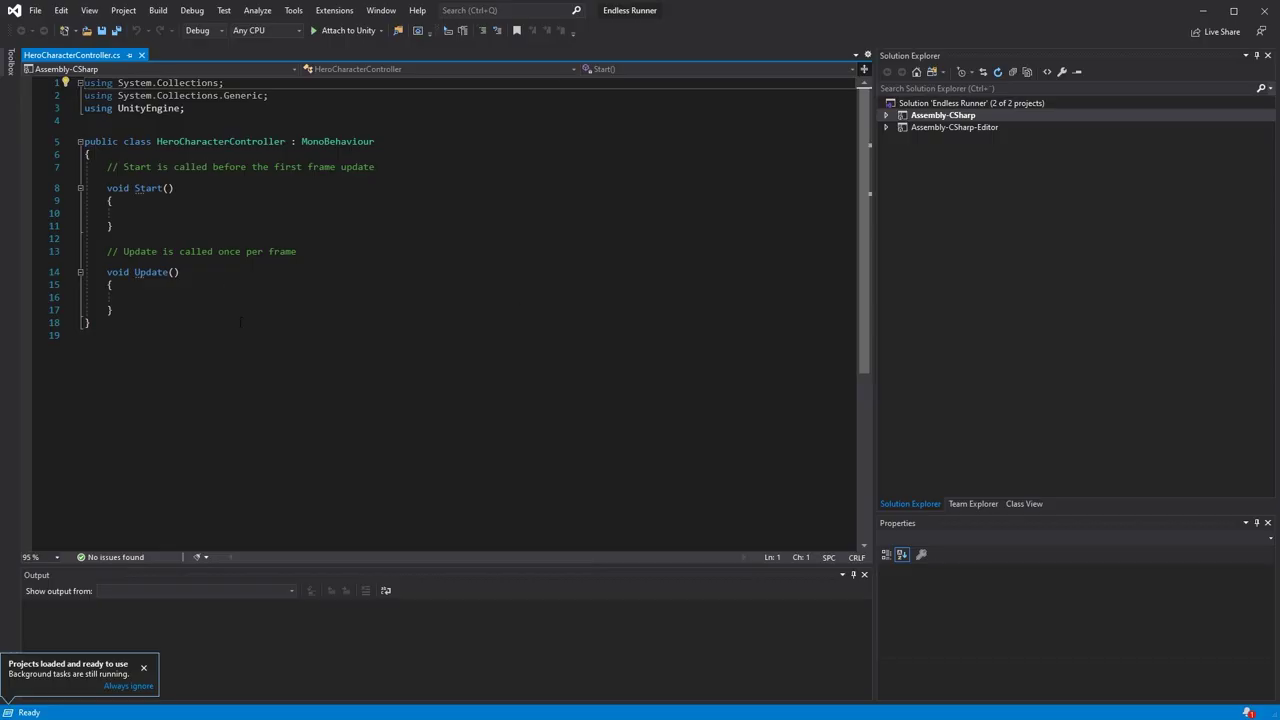
Declare a private float gravity with the value -50f at the start of the HeroCharacterController class
click(294, 155)
key(Return)
key(Return)
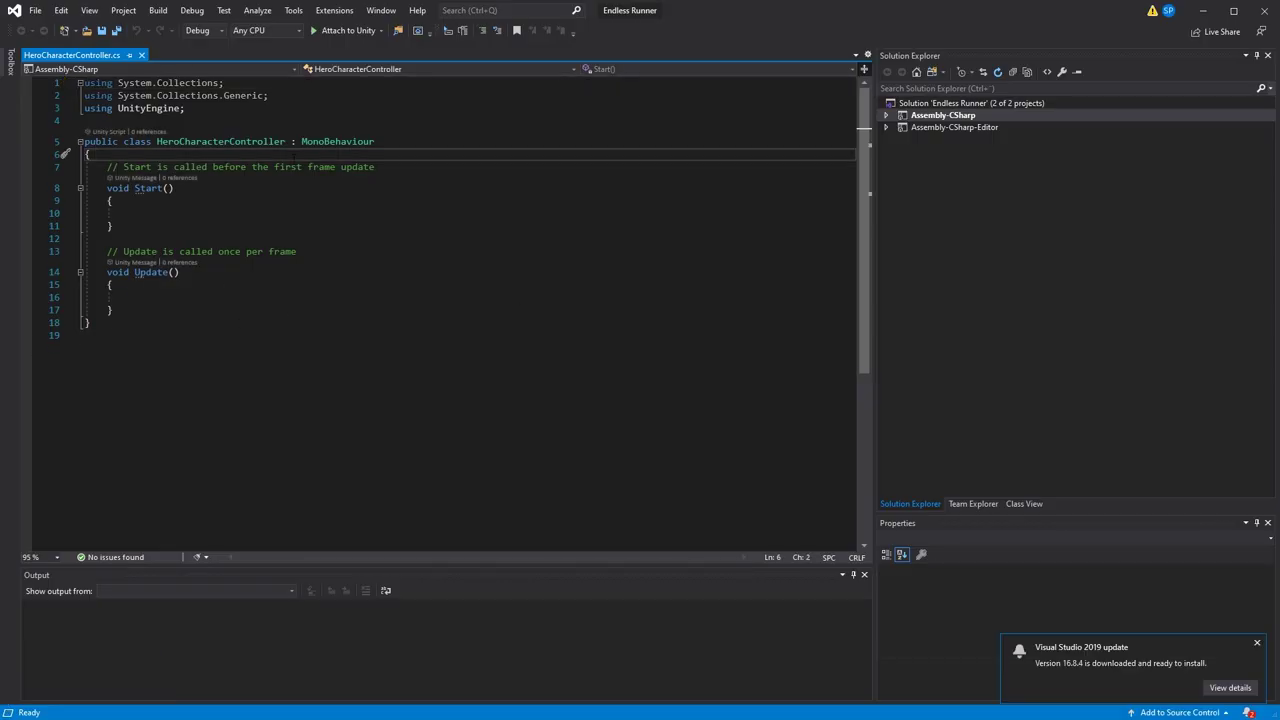
key(Up)
text(private float)
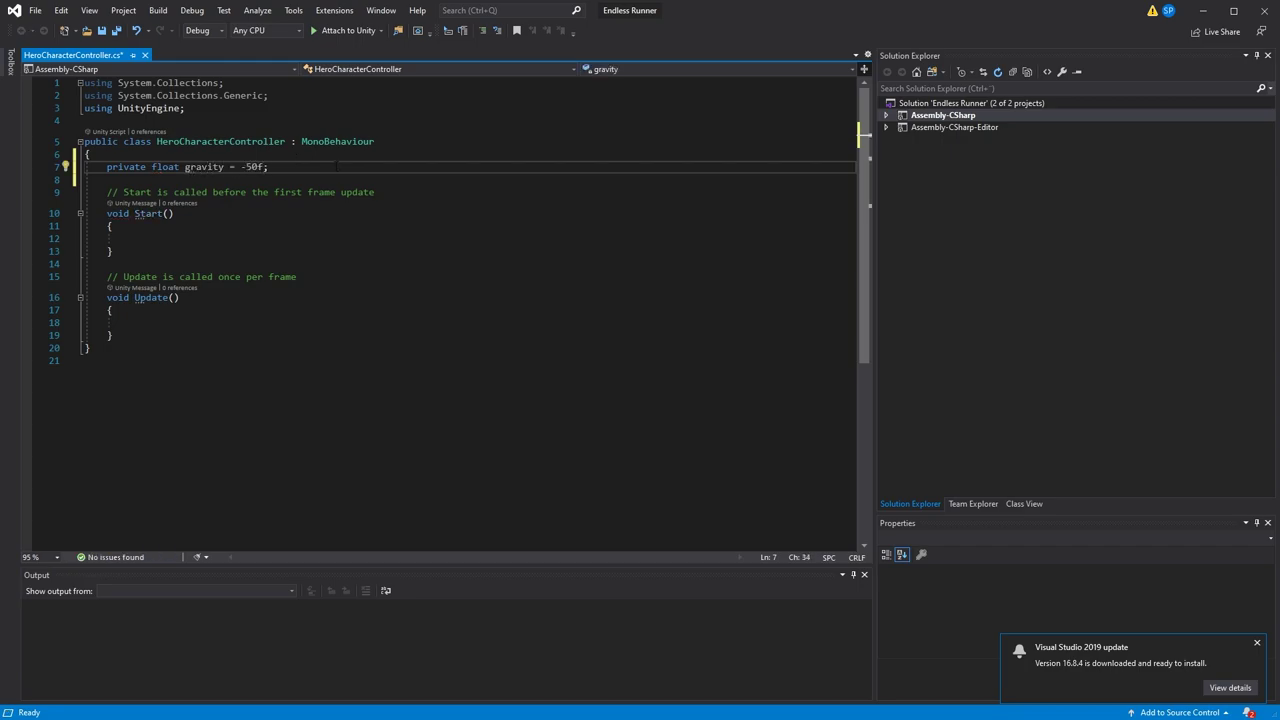
Declare a private CharacterController field named characterController and assign it in Start with GetComponent<CharacterController>()
key(Return)
text(private CharacterController char)
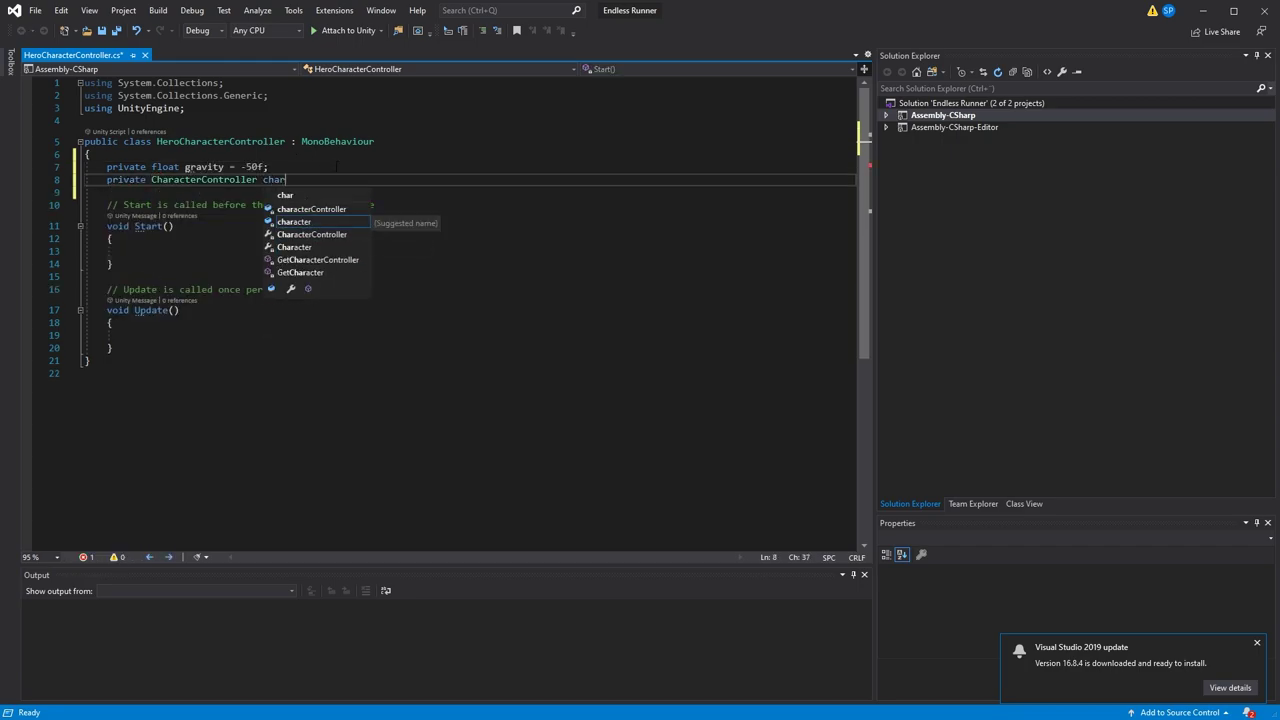
text(acterController)
key(Down)
key(Down)
key(Down)
key(Down)
key(Down)
text(characterController = GetComponent<CharacterController>();)
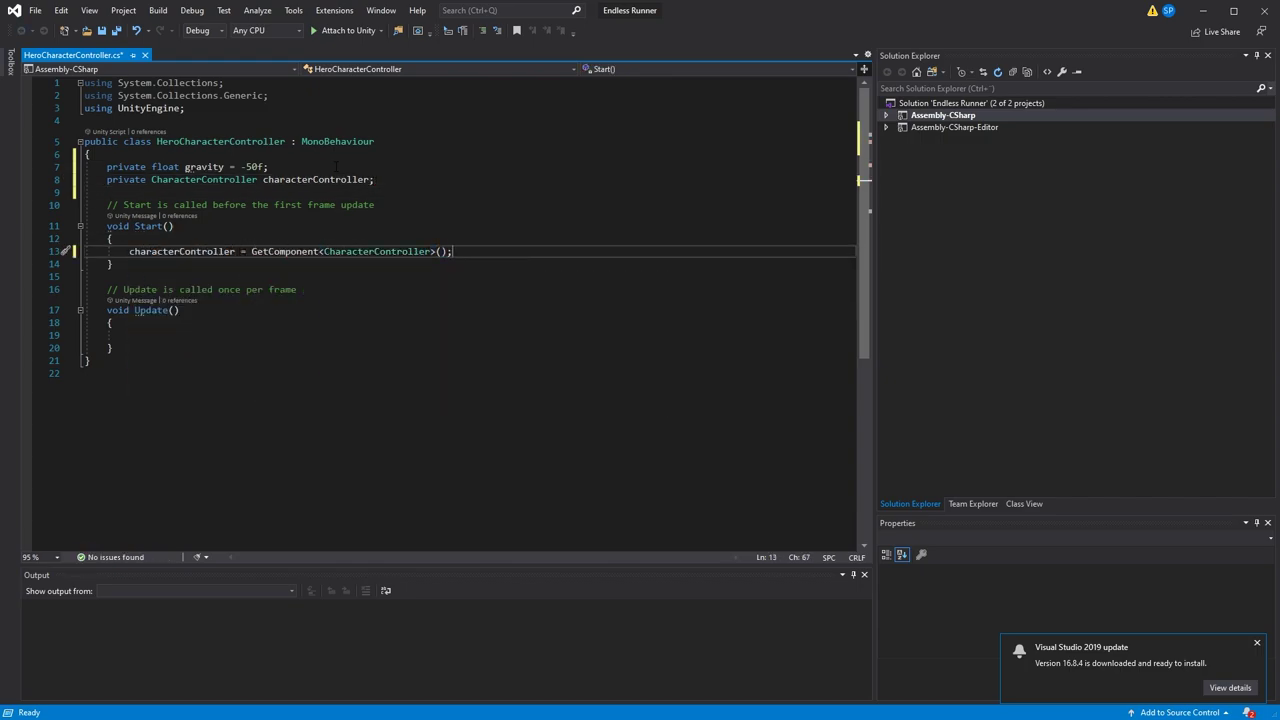
Declare a private Vector3 field named velocity below the characterController field
click(433, 179)
key(Return)
text(private Vector3 velo)
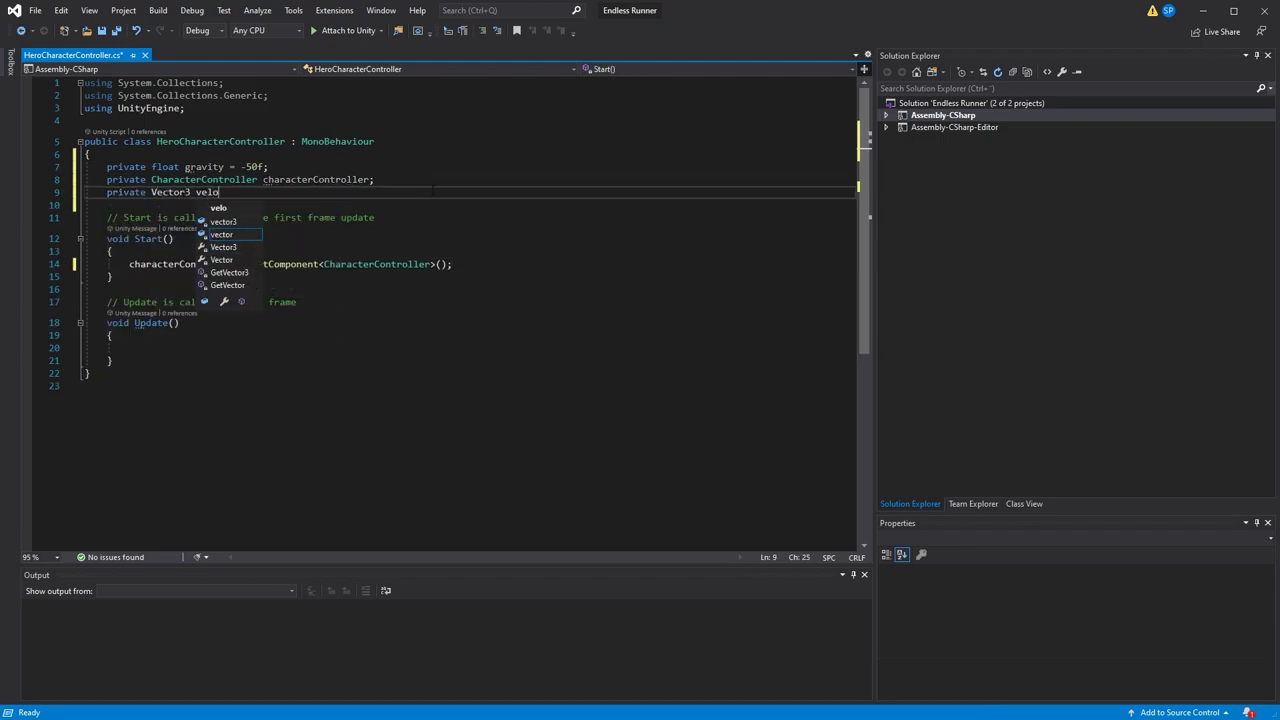
text(city;)
In Update, add velocity.y += gravity * Time.deltaTime; under the comment "// Add gravity"
click(299, 348)
text(velocity.y += gravity * Time.deltaTime;)
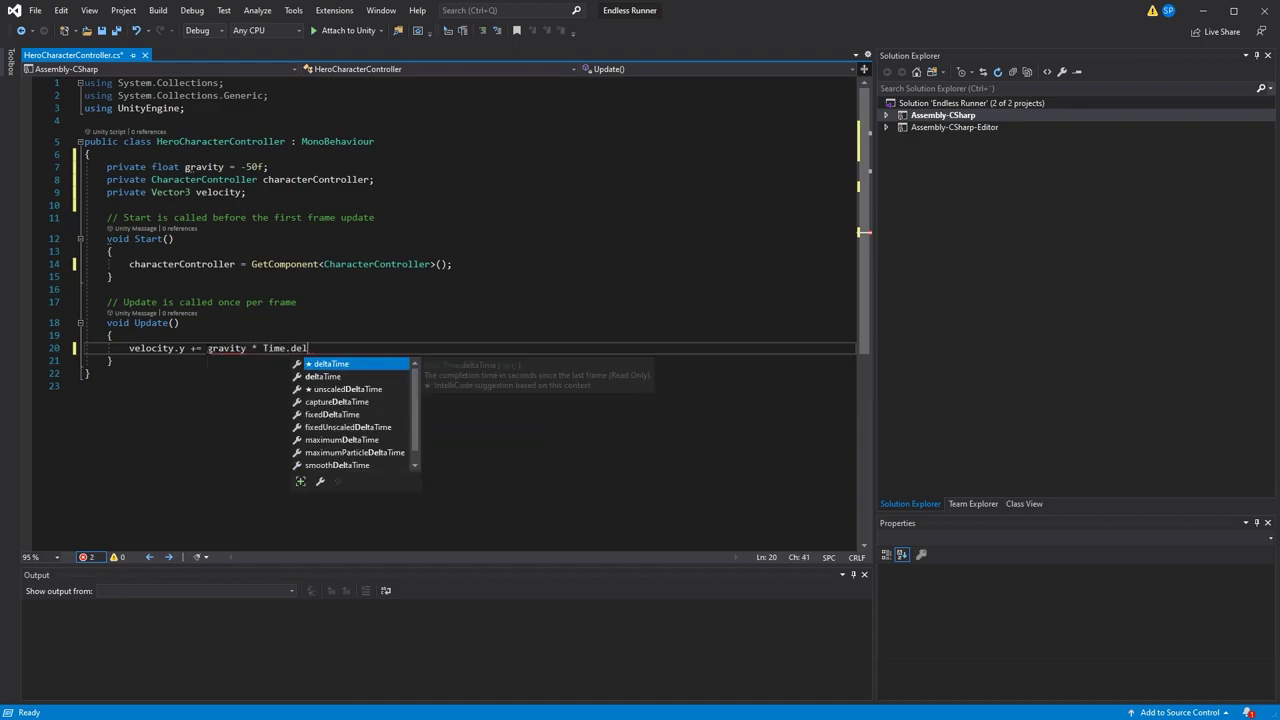
key(ctrl+Return)
text(// Add gravity)
Below the gravity code, add characterController.Move(velocity * Time.deltaTime); under the comment "// Vertical Velocity"
click(421, 361)
key(Return)
key(Return)
text(characterController.M)
text(ove(velocity * Time.deltaTime)
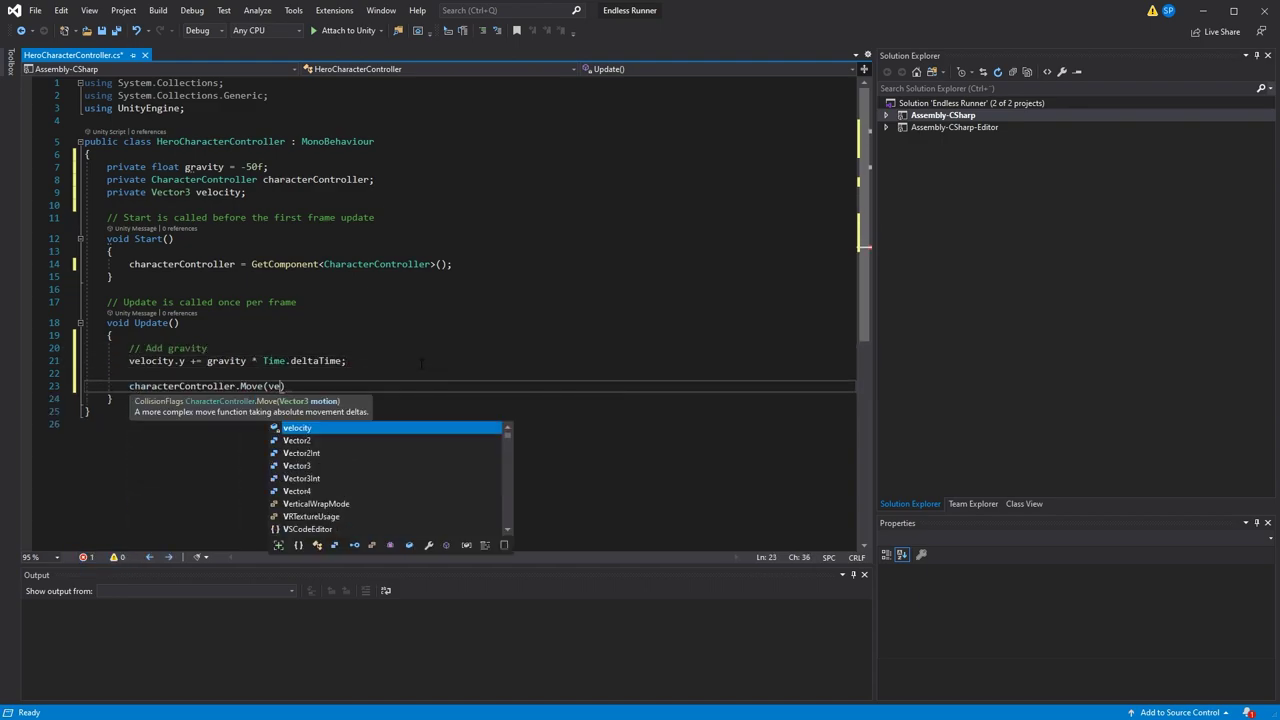
text();)
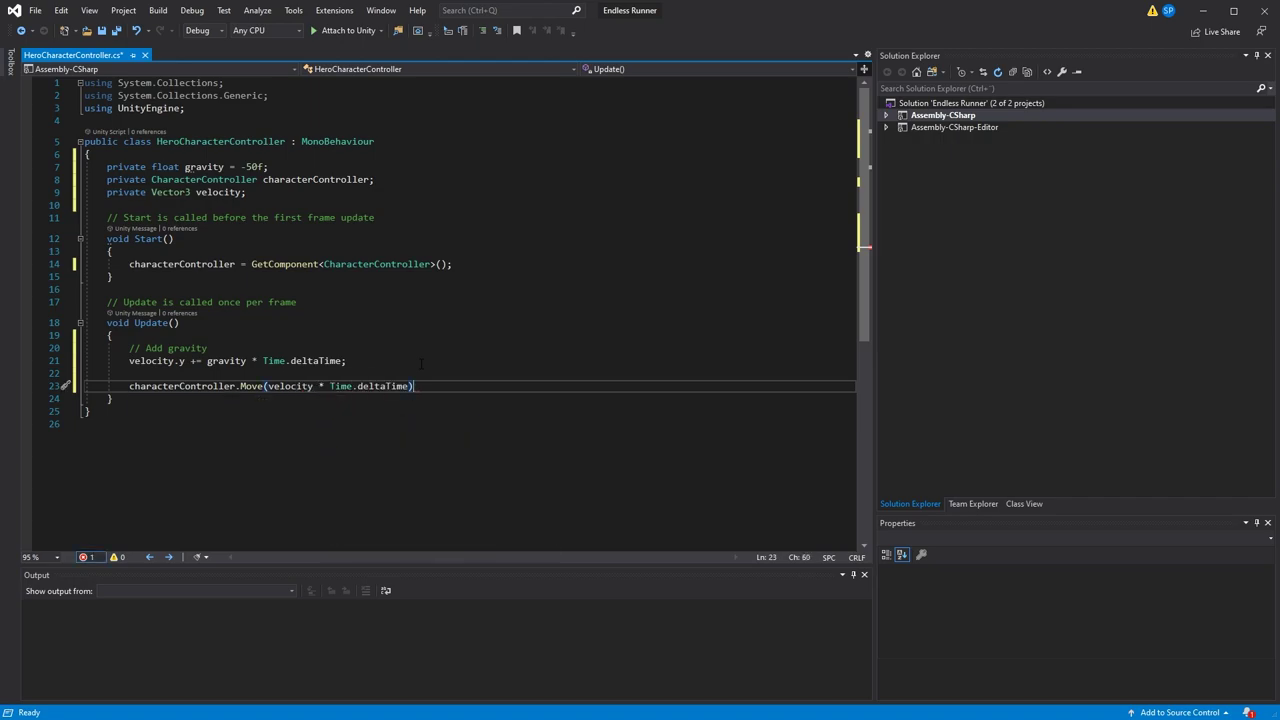
key(ctrl+Return)
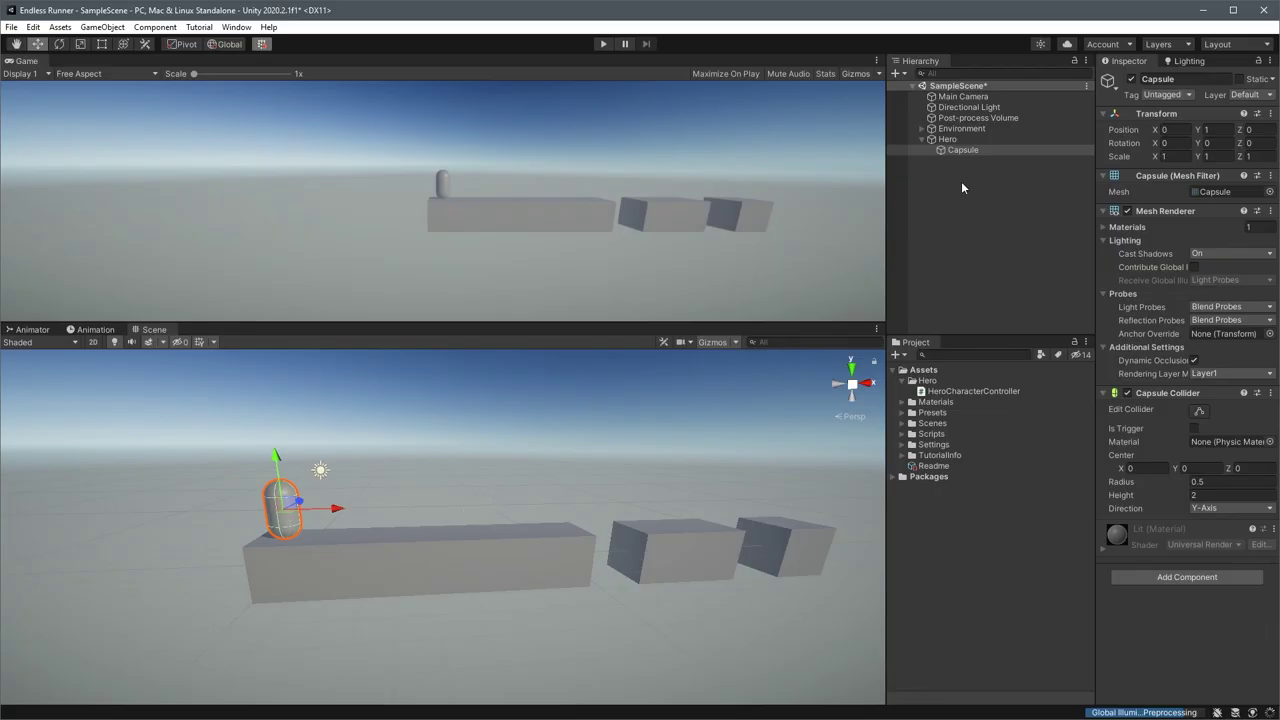
Raise the Hero to Y position 4 in Unity and run the scene briefly to test the gravity
click(947, 139)
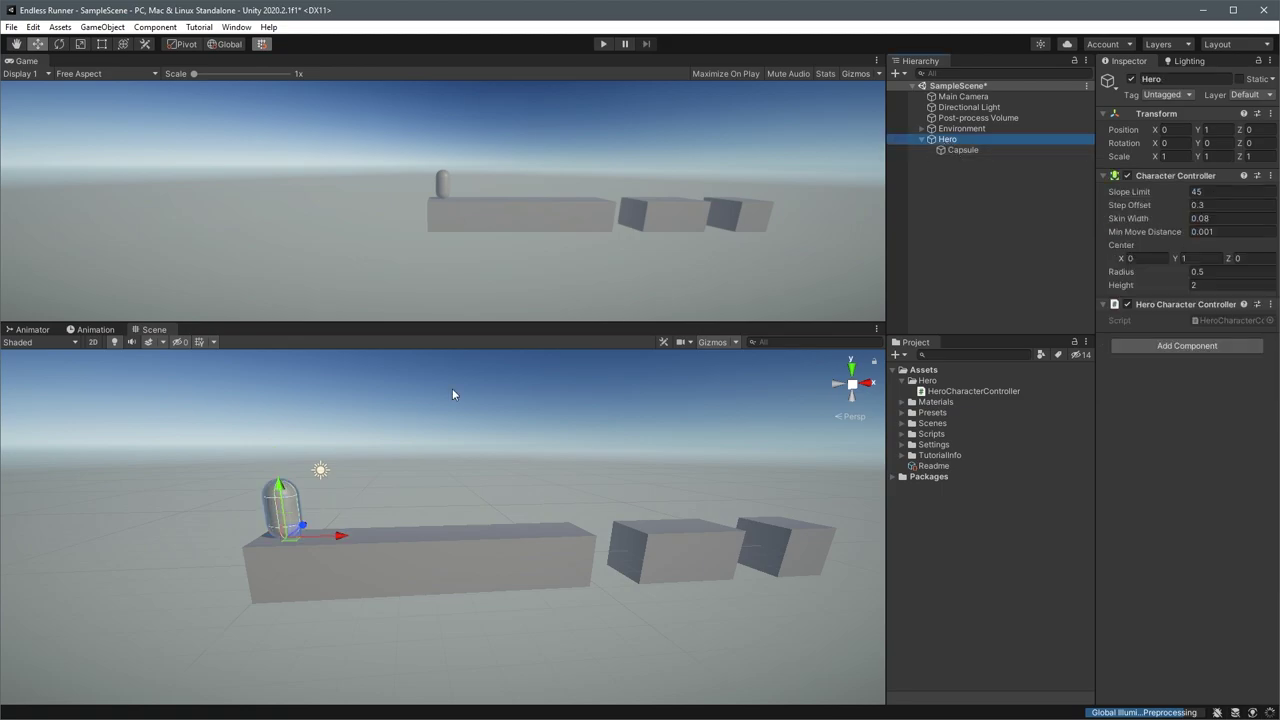
drag(285, 492, 289, 415)
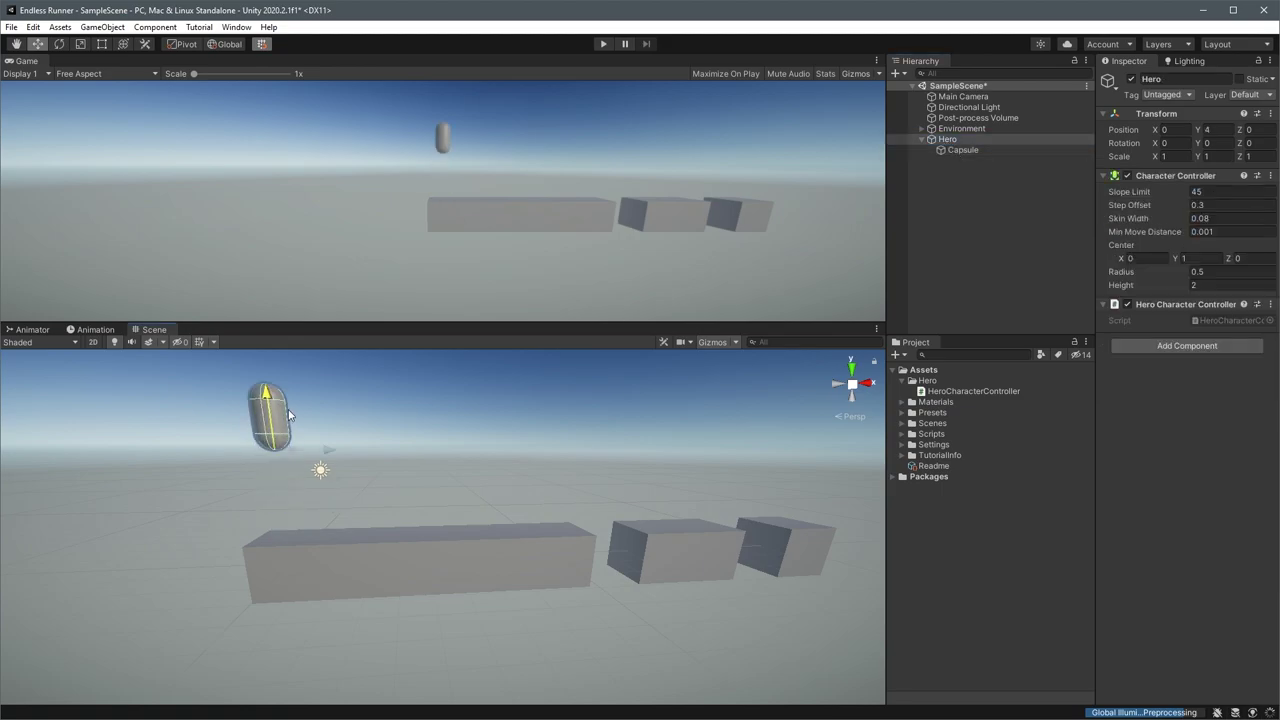
click(602, 44)
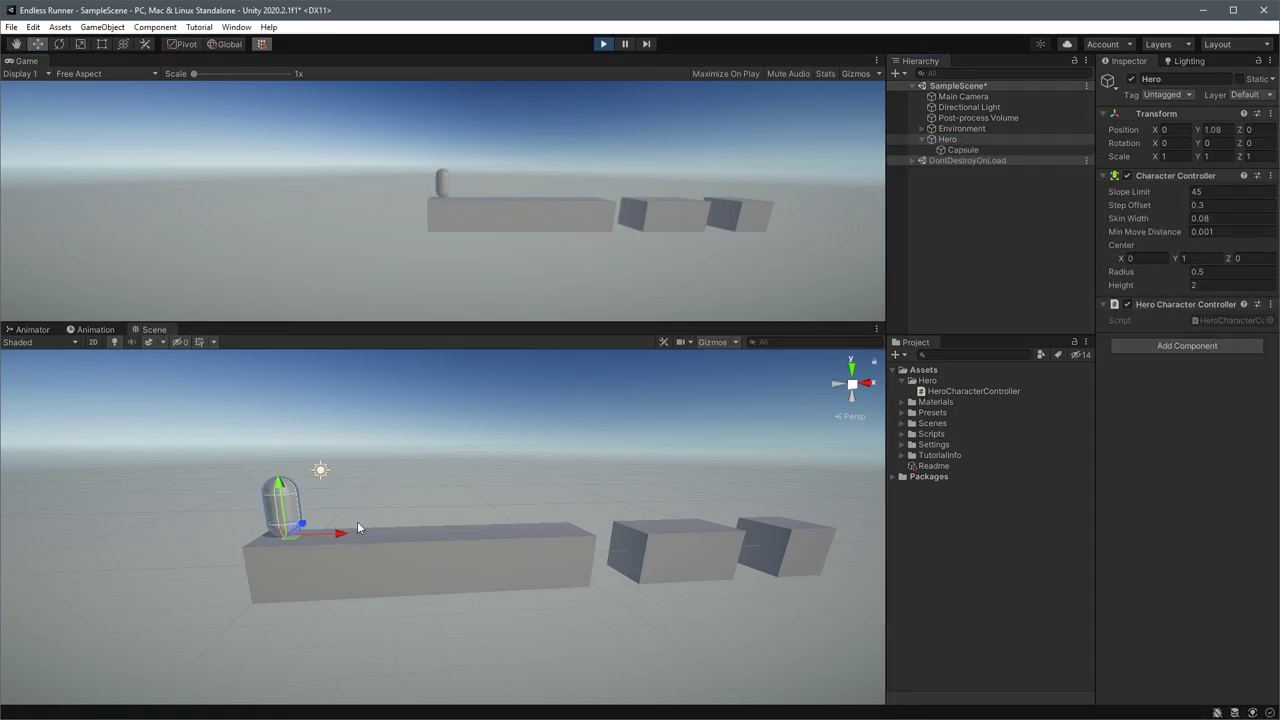
click(603, 44)
Back in Visual Studio, add the field [SerializeField] LayerMask groundLayers; at the start of the HeroCharacterController class
key(alt+Tab)
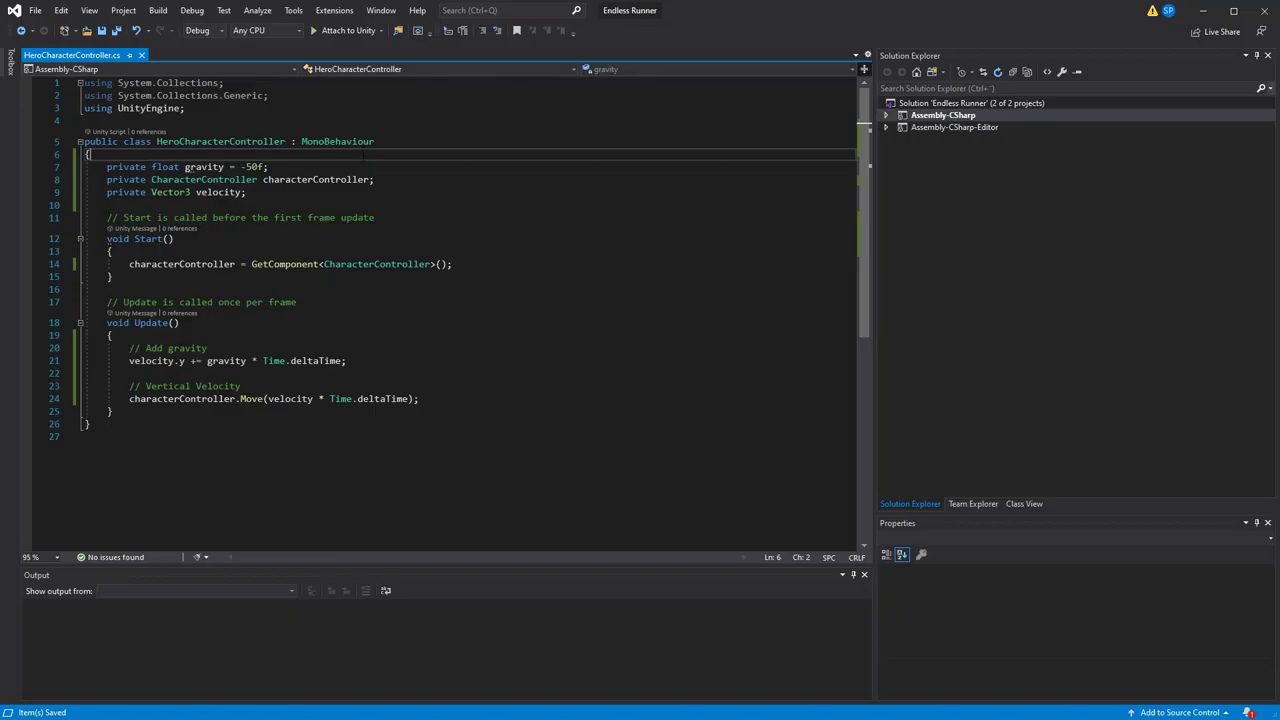
key(Return)
key(Return)
key(Up)
text([SerializeField] LayerMask groundLayers;)
Return to Unity and set the Hero Character Controller's Ground Layers to Ground
key(alt+Tab)
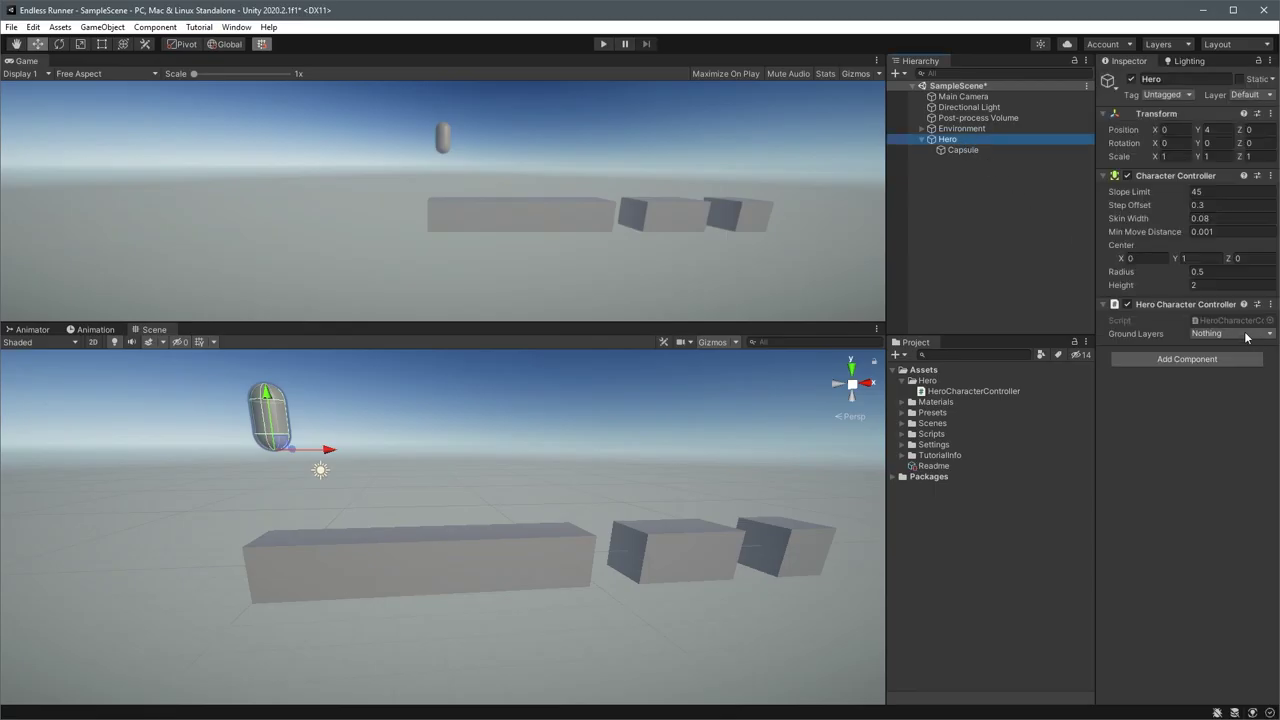
click(1273, 337)
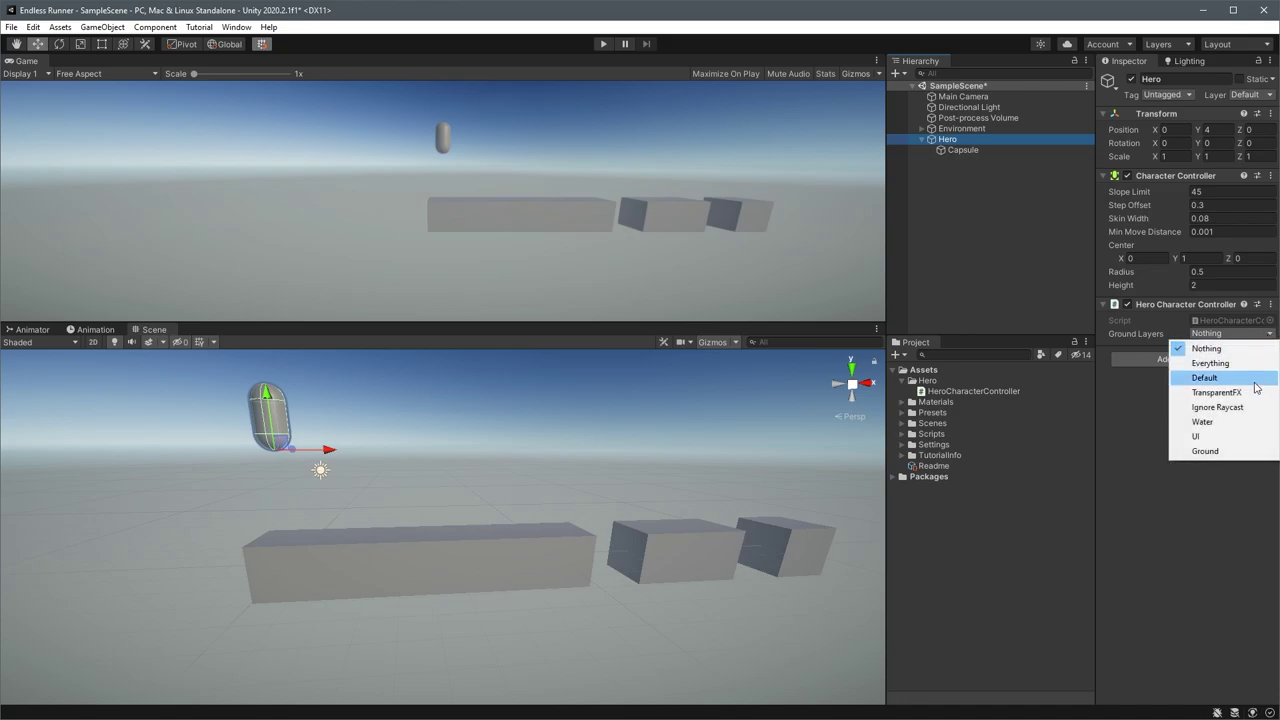
click(1230, 453)
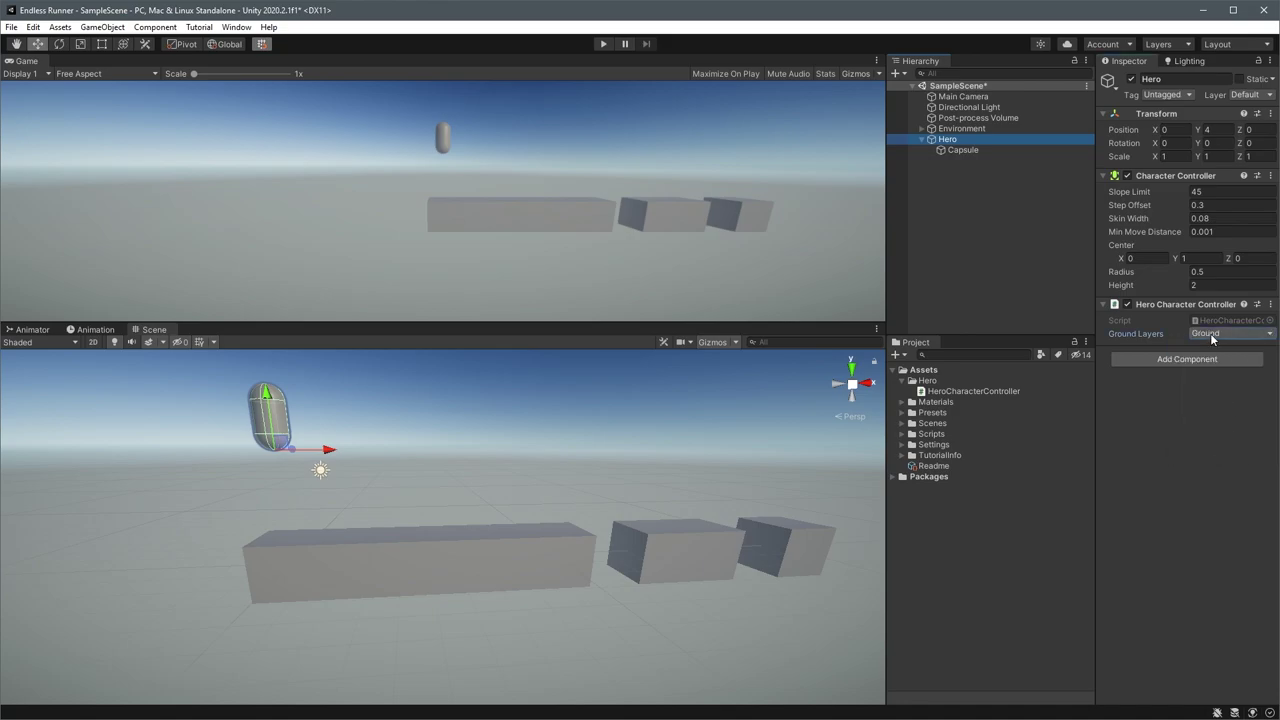
Switch to Visual Studio and add the field private bool isGrounded; below the velocity field in HeroCharacterController
key(alt+Tab)
key(Return)
text(private bool)
At the start of Update, add isGrounded = Physics.CheckSphere(transform.position, 0.1f, groundLayers, QueryTriggerInteraction.Ignore); under the comment "// IsGrounded"
click(362, 376)
key(Return)
key(Return)
key(Up)
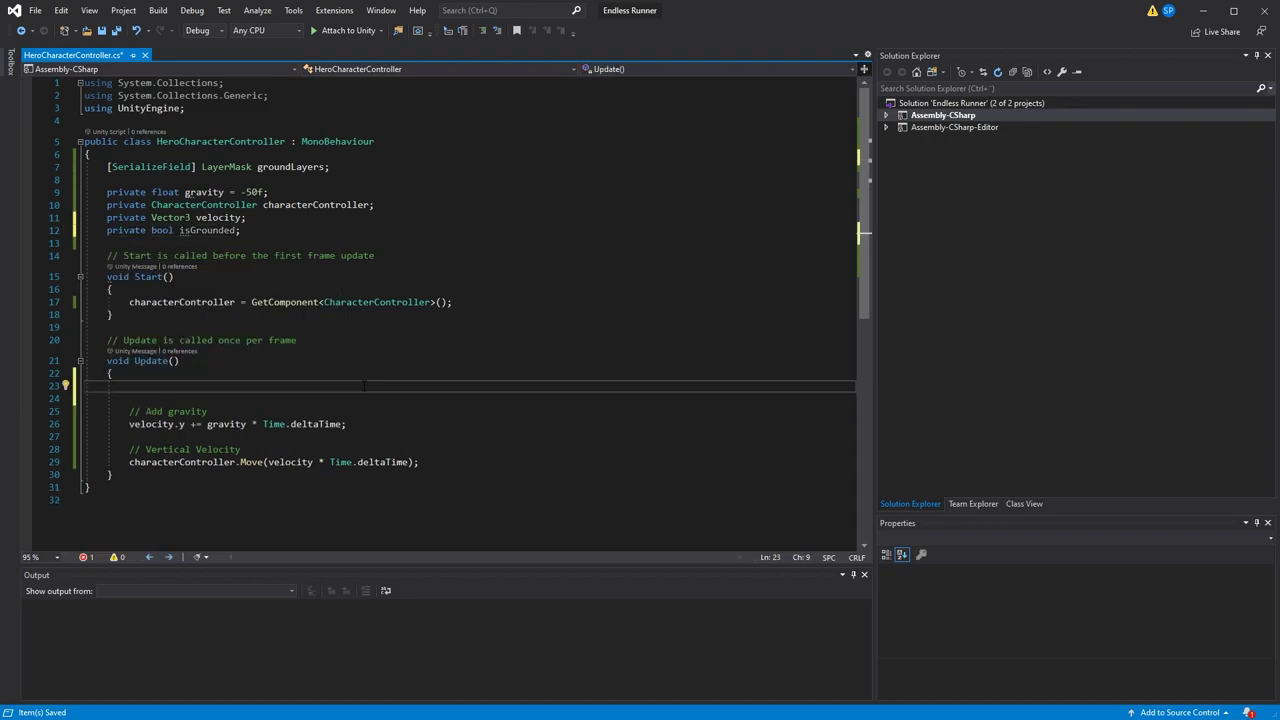
text(isGrounded = Physics.CheckSphere(transform.position, 0.1f, groundLayers, Quer)
key(Tab)
text(.Ignore);)
key(Up)
key(Return)
text(// IIsGrounded)
click(369, 399)
drag(414, 399, 324, 399)
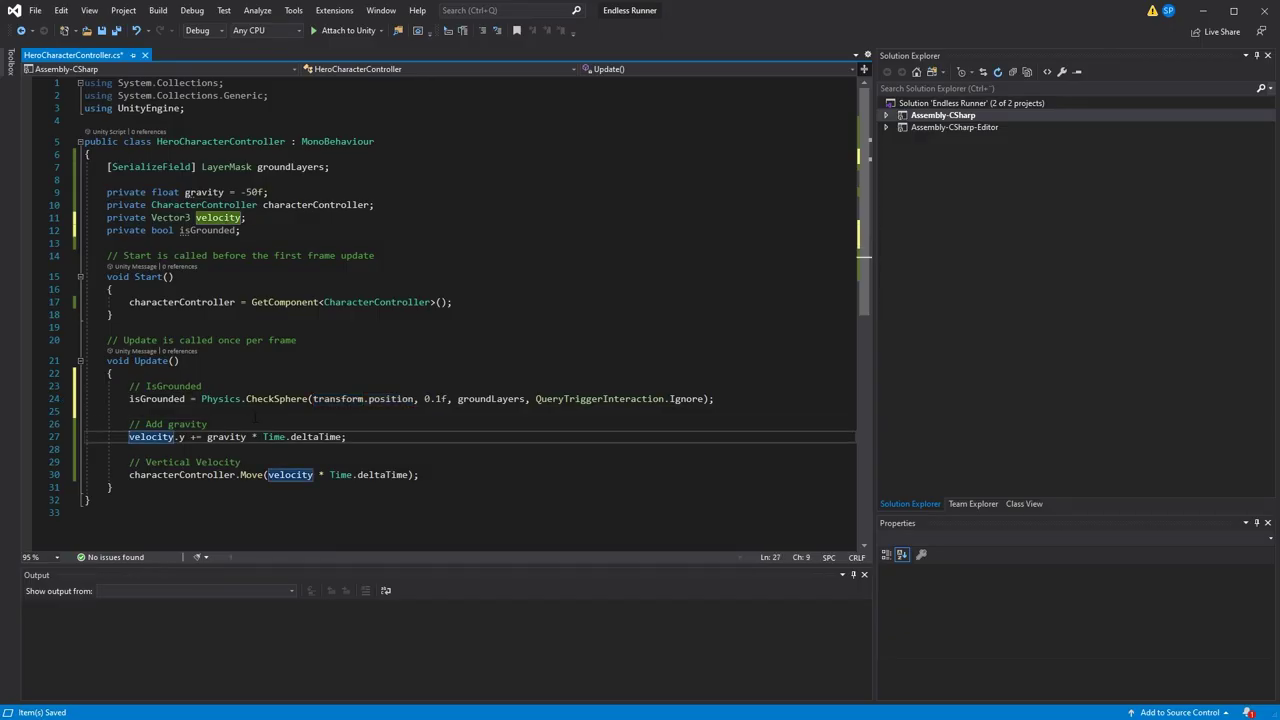
Below the ground check, add an if (isGrounded && velocity.y < 0) block containing velocity.y = 0;
click(255, 413)
key(Return)
text(if (isGrounded && velocity.y < 0))
key(Return)
text({)
Add an else block after the grounded condition, move the gravity comment and line into it, and save the script
key(Return)
text(velocity.y = 0;)
key(Down)
key(End)
key(Return)
text(else)
key(Return)
text({)
key(Return)
key(Down)
key(Down)
key(Home)
key(shift+Down)
key(shift+Down)
key(ctrl+x)
key(Up)
key(Up)
key(ctrl+v)
key(BackSpace)
key(ctrl+s)
Run the scene in Unity, move the Hero off the platform to about X -2 to test falling, and stop it
key(alt+Tab)
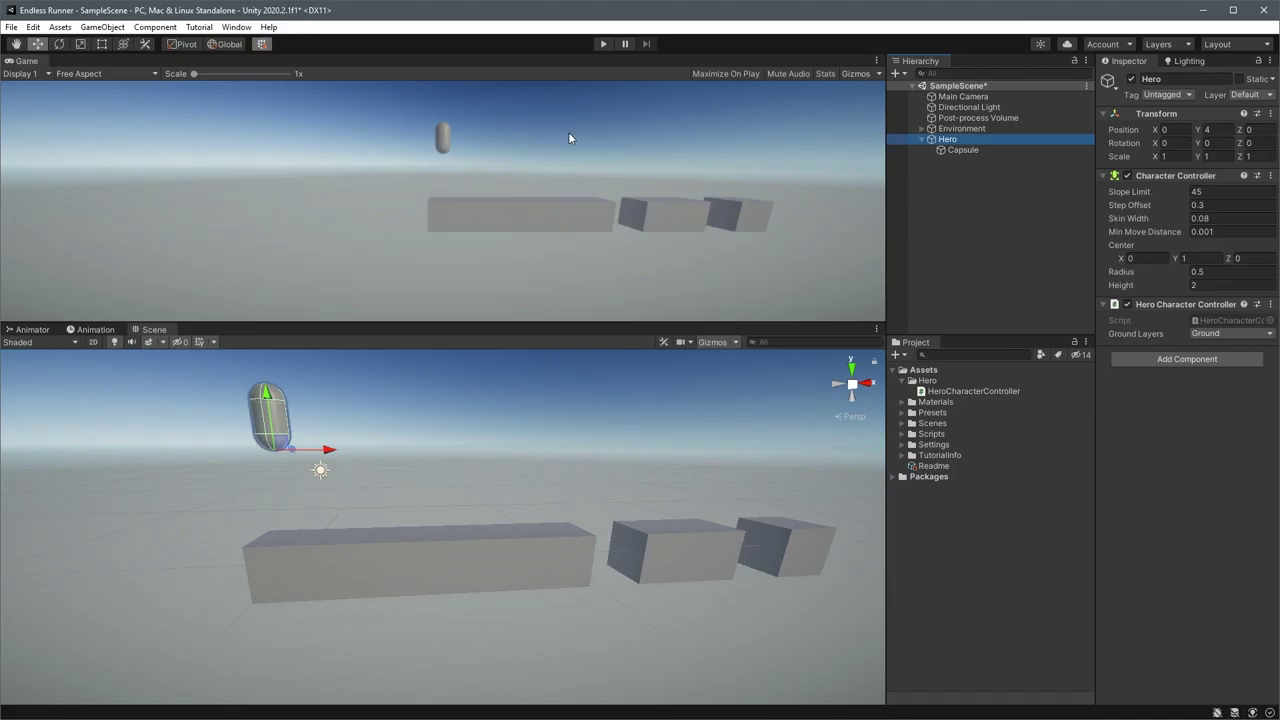
click(604, 44)
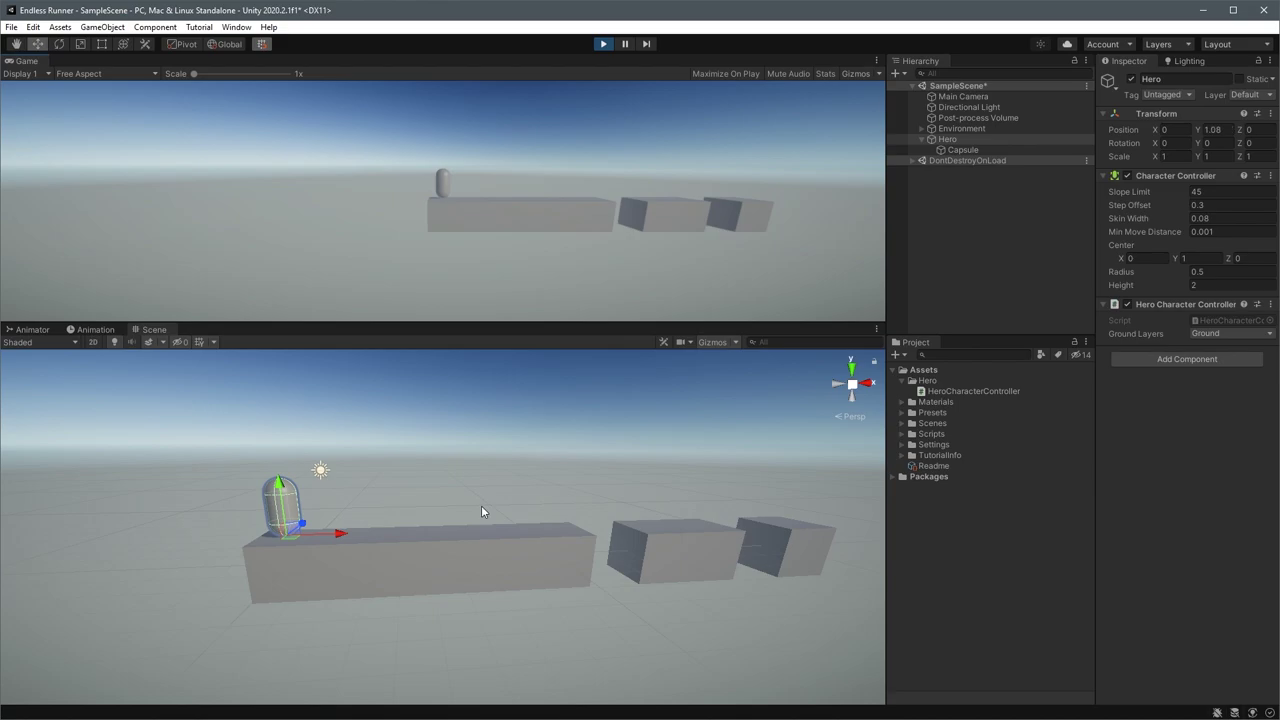
drag(338, 535, 285, 531)
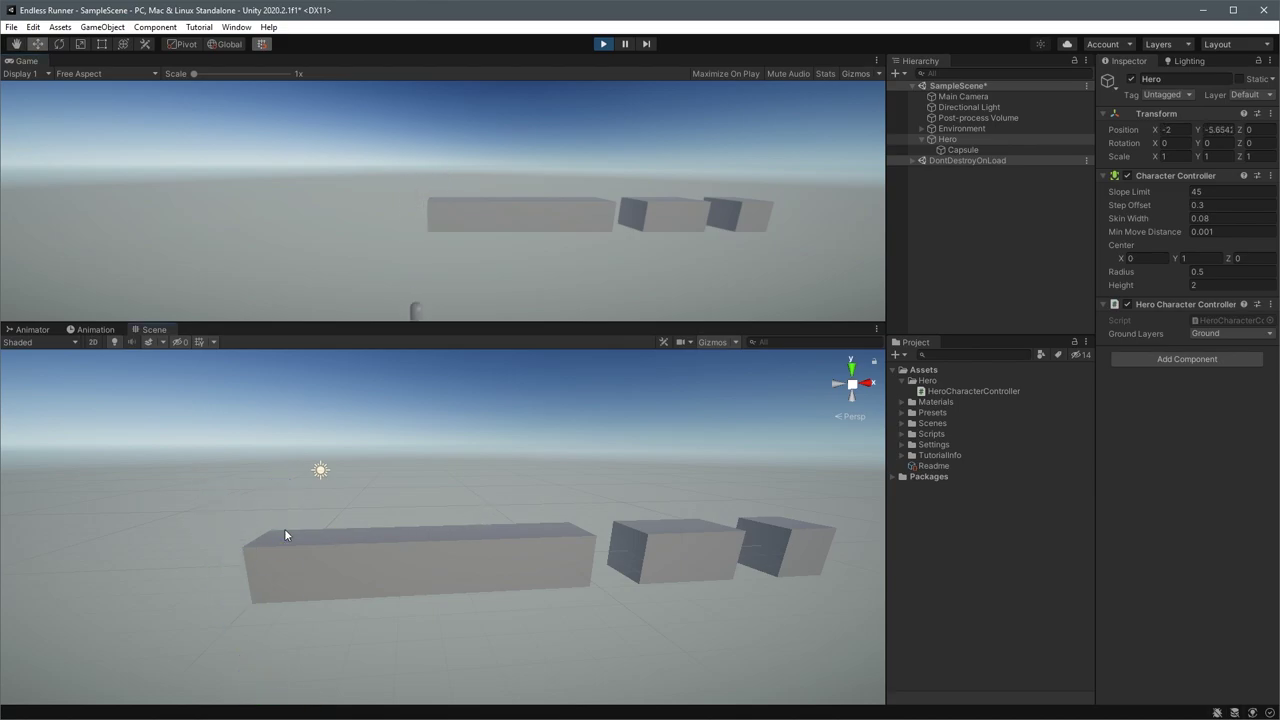
click(603, 44)
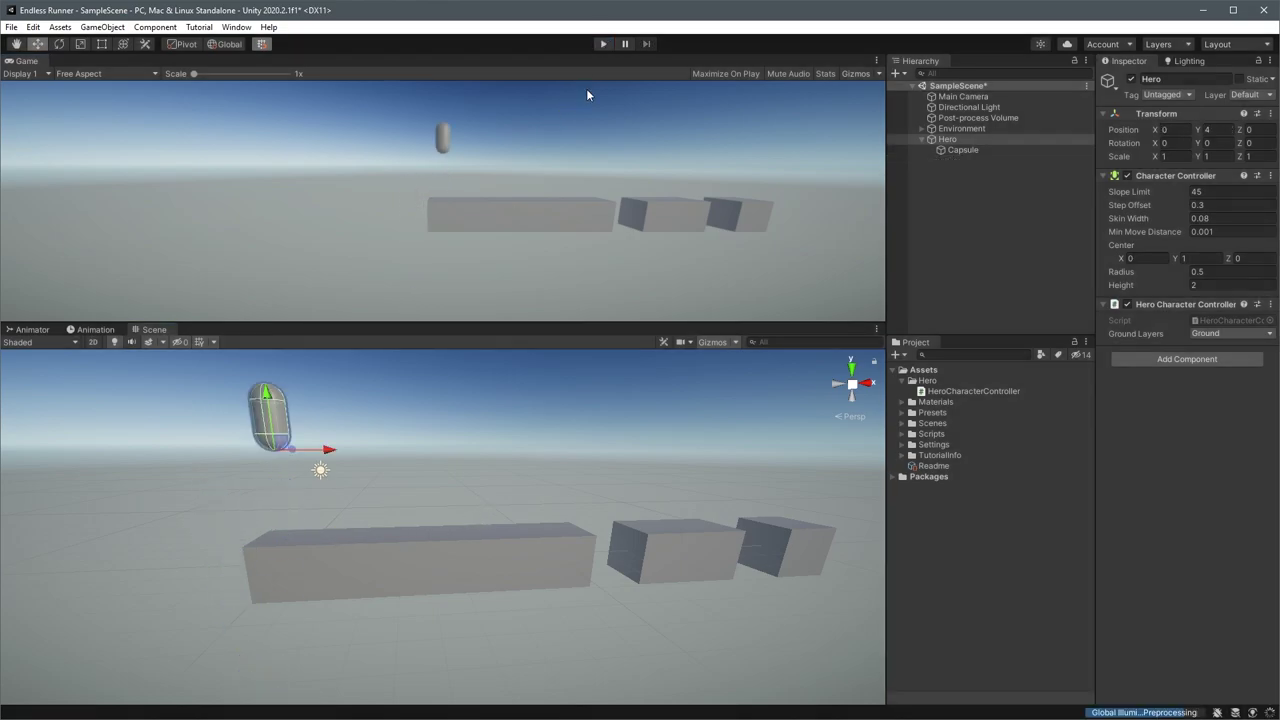
In Visual Studio, add the field private float horizontalInput; and set horizontalInput = 1; at the start of Update
key(alt+Tab)
key(Return)
text(private float horizontalInput;)
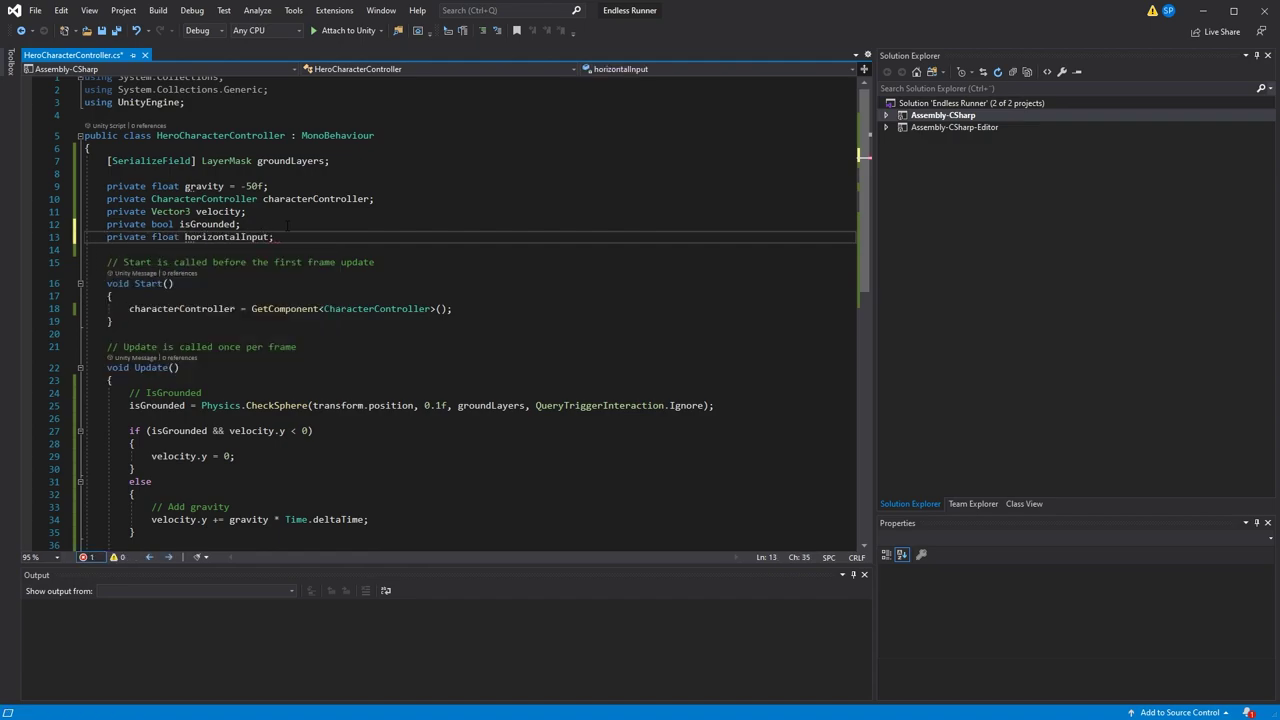
click(217, 380)
key(Return)
text(horizontalInput = 1)
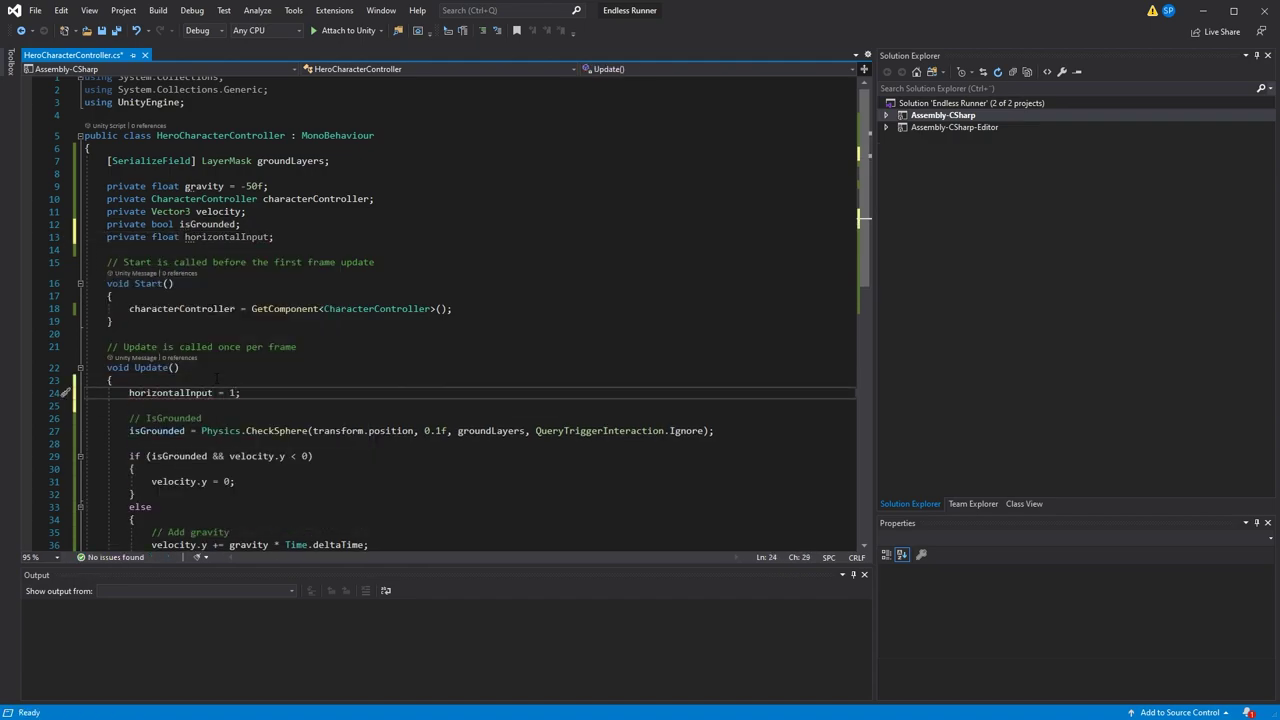
text(;)
Below the horizontal input, add transform.forward = new Vector3(horizontalInput, 0, Mathf.Abs(horizontalInput) - 1); under the comment "// Face Forward"
key(Return)
key(Return)
text(// Face Forward)
key(Return)
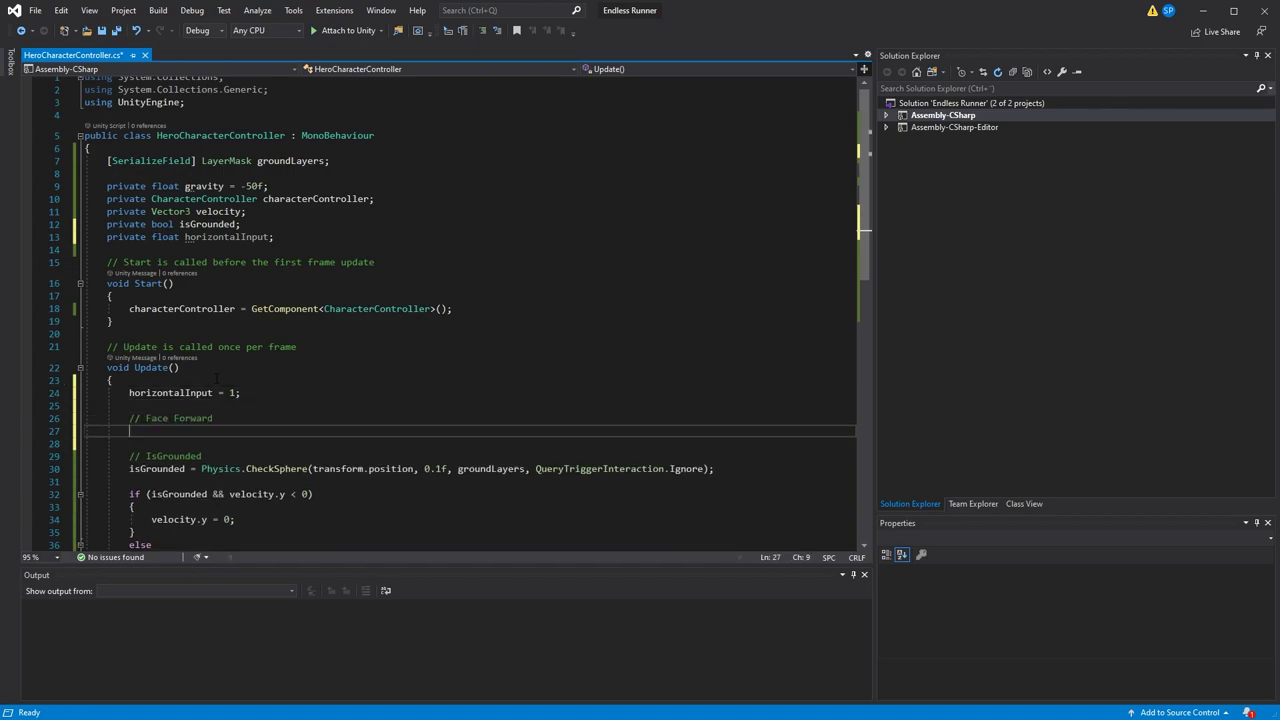
text(transform.forward = new Ve)
text(ctor3(horizontalInput))
text(, 0, Mathf.Abs(hor)
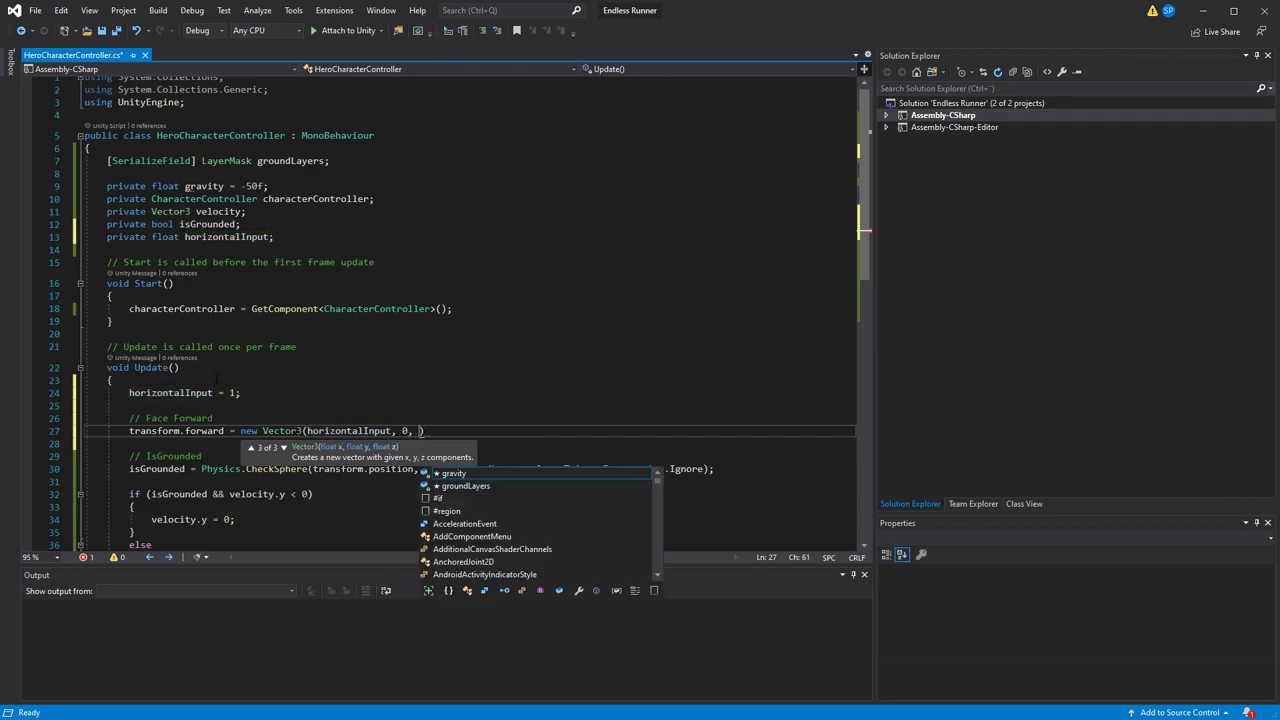
text(izontalInput) - 1);)
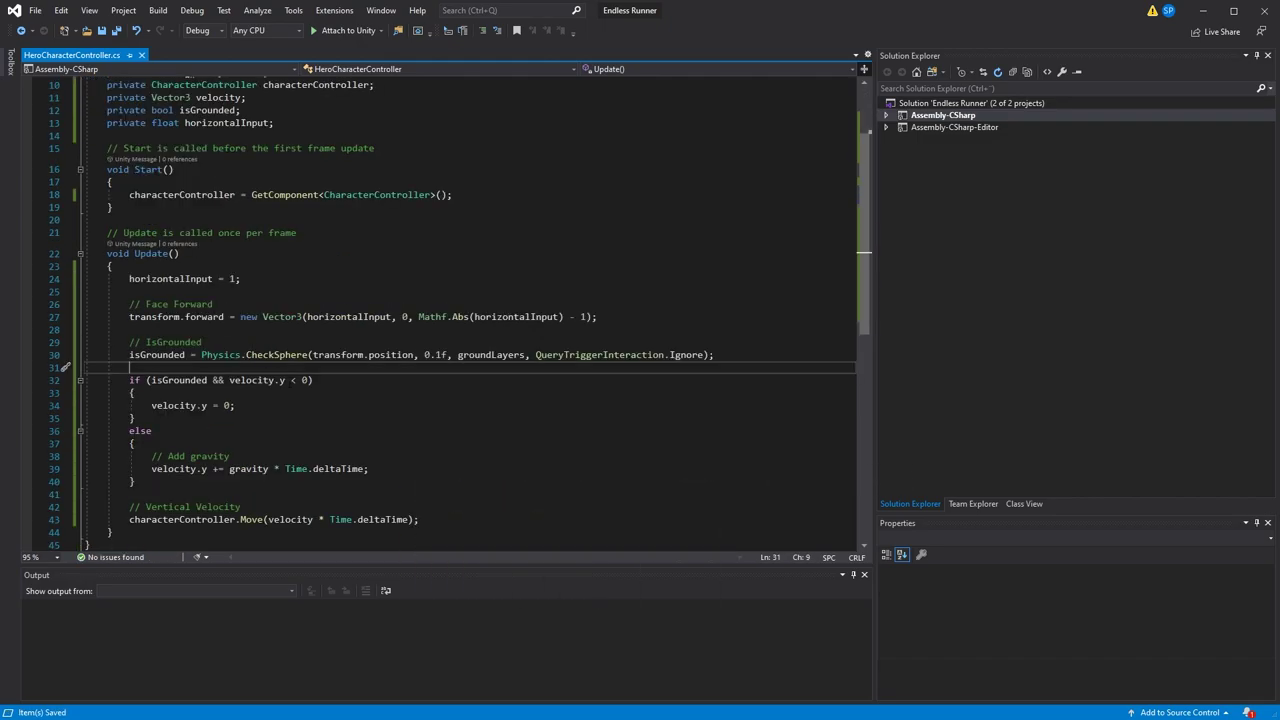
Above the vertical velocity code, add characterController.Move(new Vector3(horizontalInput, 0, 0) * Time.deltaTime);
scroll(322, 420, down, 2)
click(322, 419)
key(Return)
key(Return)
key(Up)
text(characterController)
text(.Move(new Vector3(horizontal)
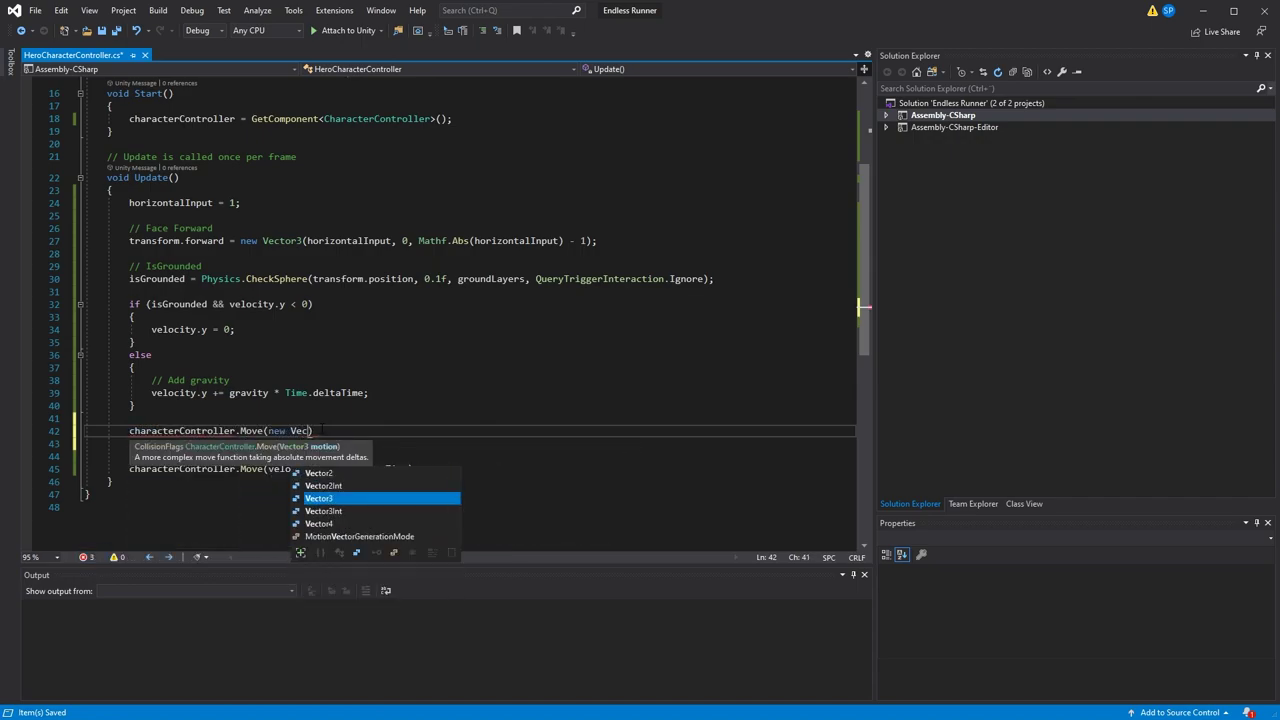
text(Input, 0, 0) * Time.deltaTime)
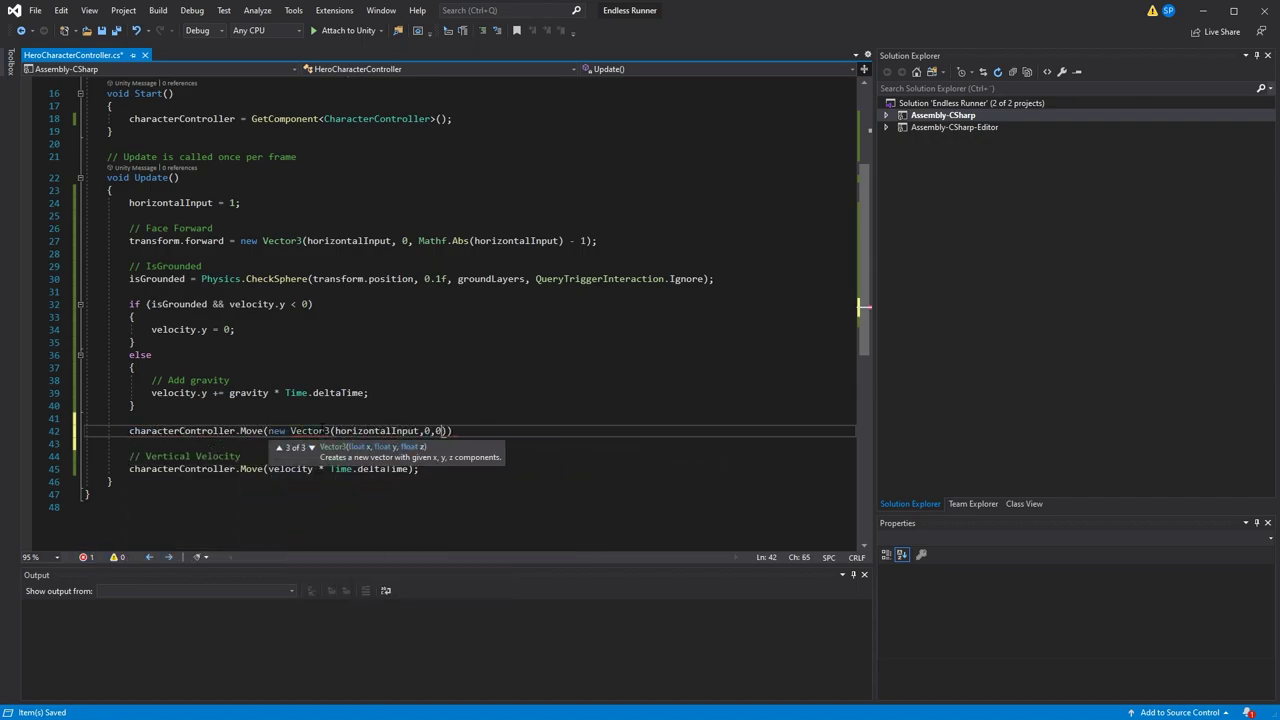
text();)
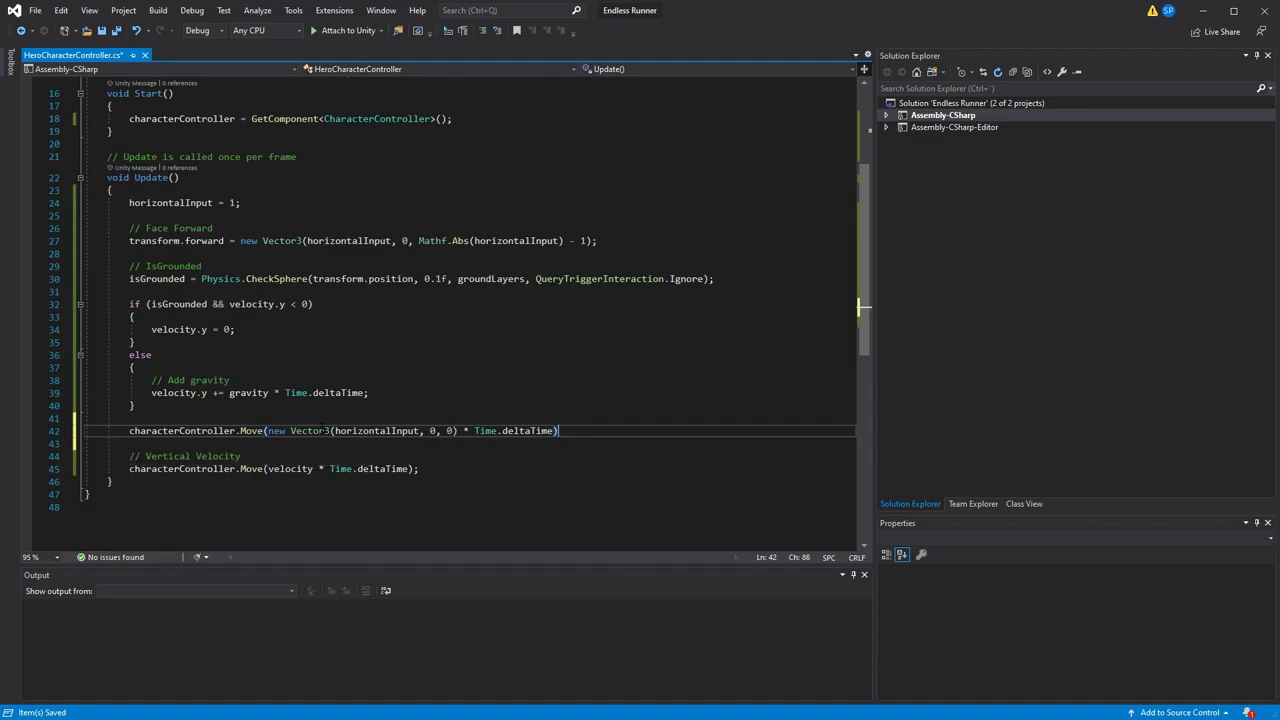
Run the scene in Unity to test the Hero's forward movement, and stop it
key(alt+Tab)
click(606, 47)
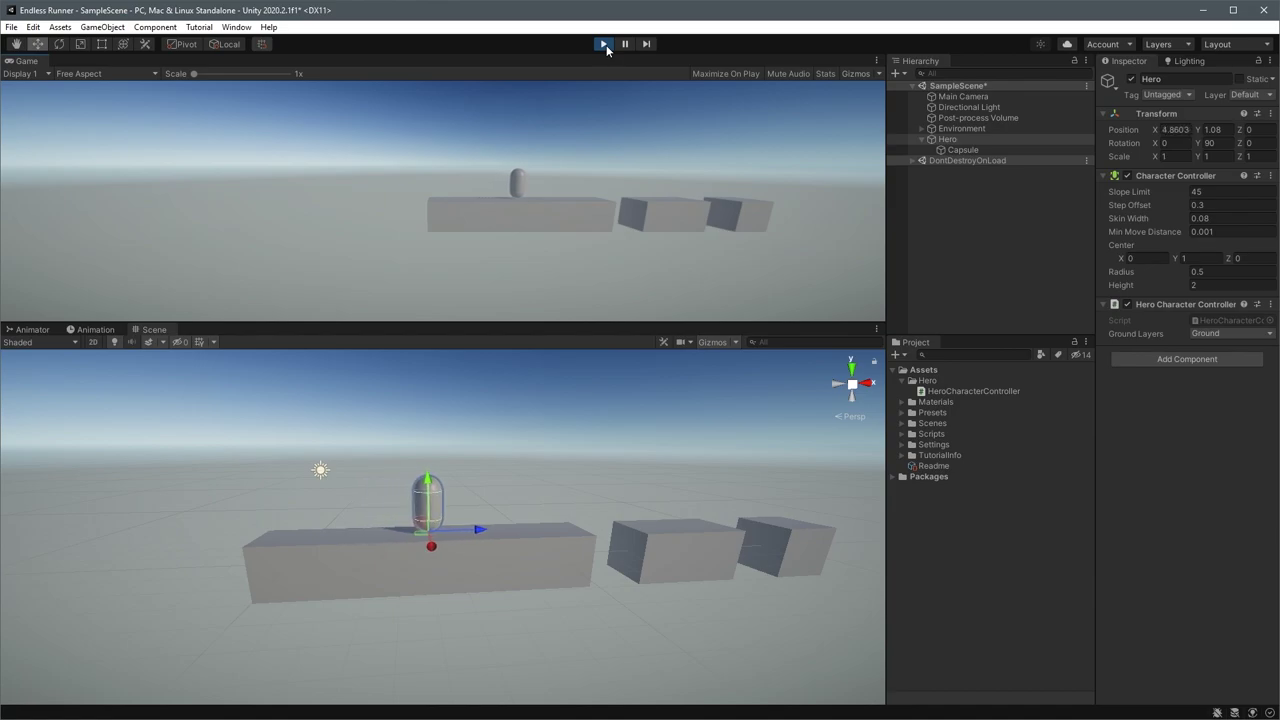
click(606, 45)
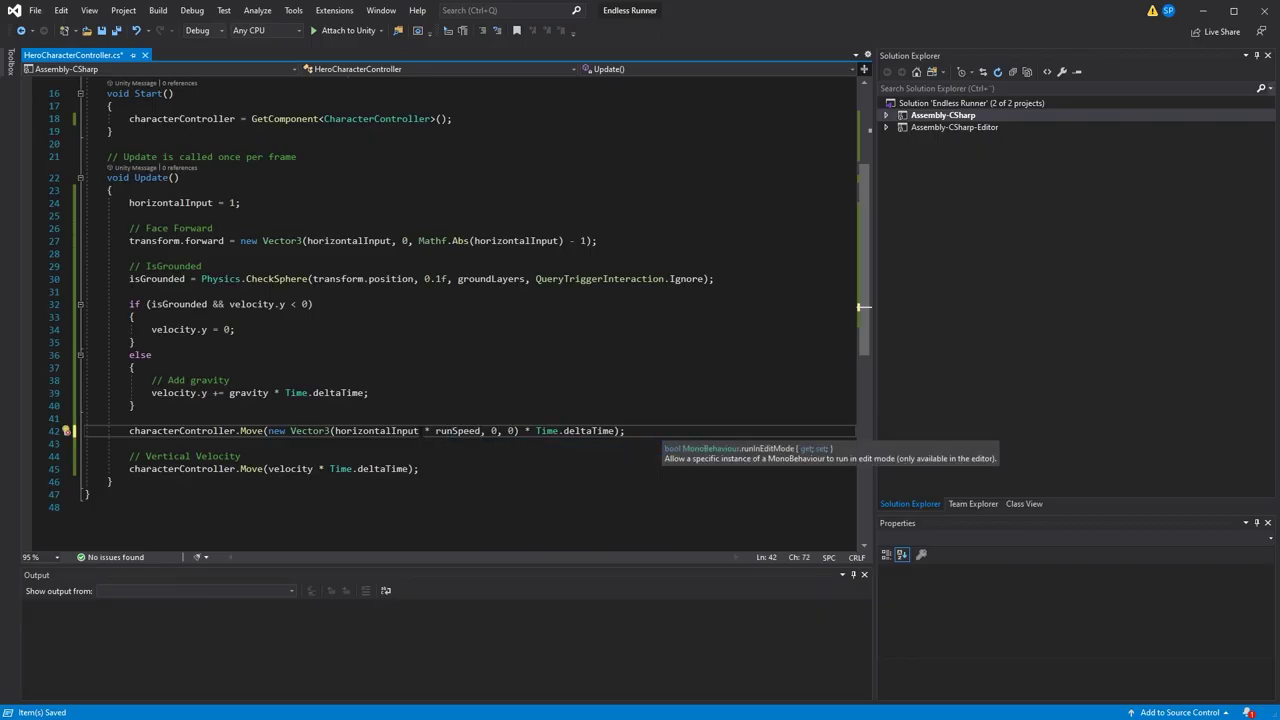
In Visual Studio, multiply horizontalInput by runSpeed in the horizontal move and declare [SerializeField] private float runSpeed = 8f; below groundLayers
key(ctrl+period)
key(Return)
scroll(419, 430, up, 5)
click(238, 256)
drag(202, 167, 107, 167)
key(ctrl+c)
click(108, 256)
key(ctrl+v)
key(ctrl+x)
key(alt+Up)
key(alt+Up)
key(alt+Up)
key(alt+Up)
key(alt+Up)
key(alt+Up)
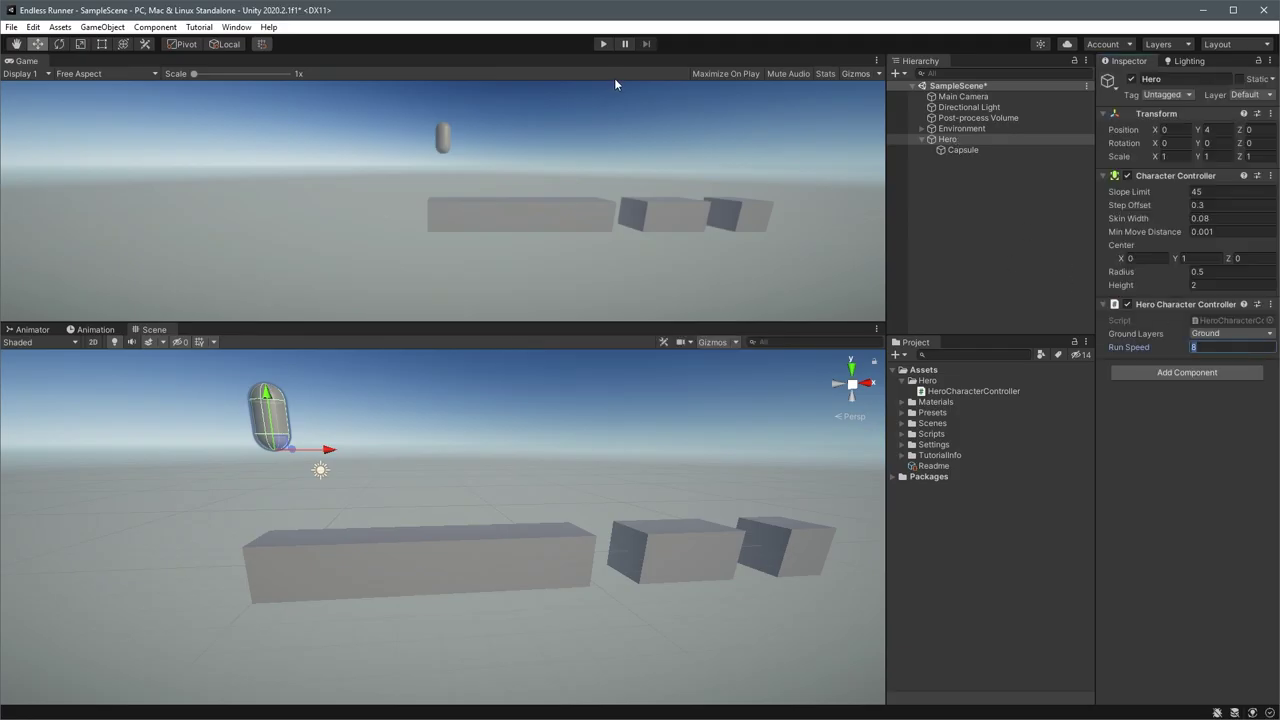
Run the scene in Unity to test the Hero's run speed, and stop it
click(601, 45)
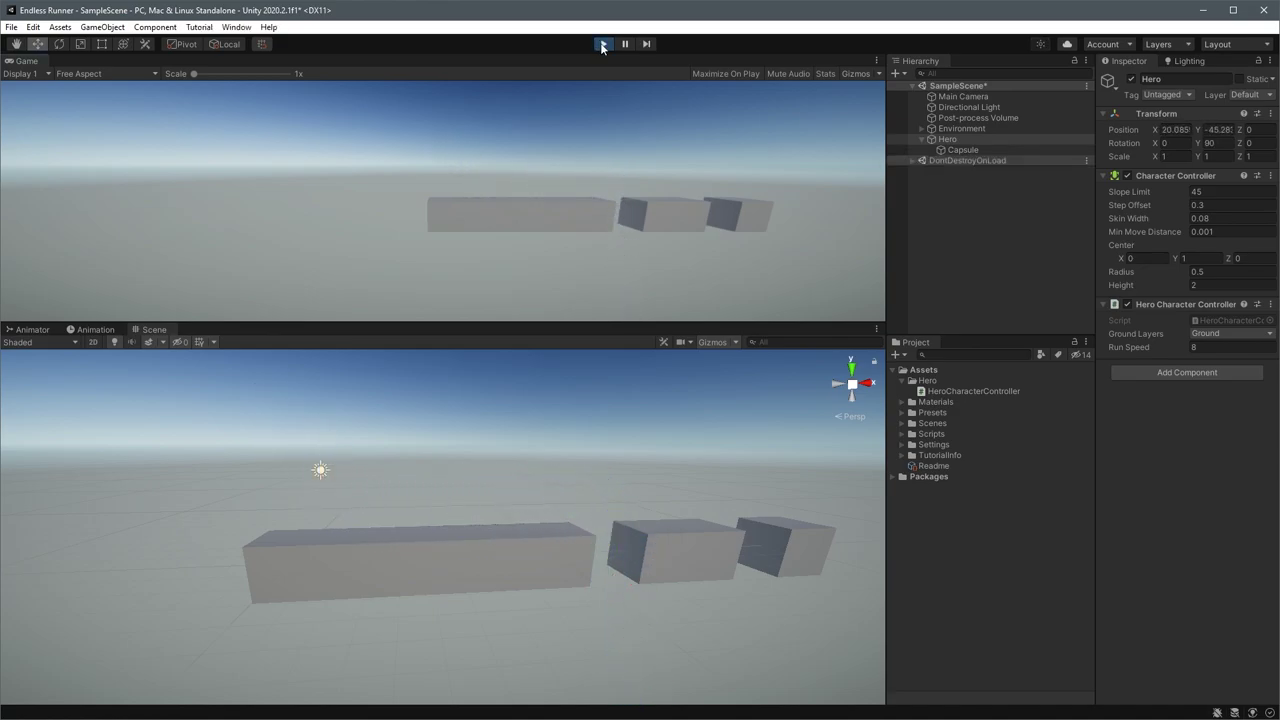
click(602, 44)
alt+drag(590, 490, 520, 506)
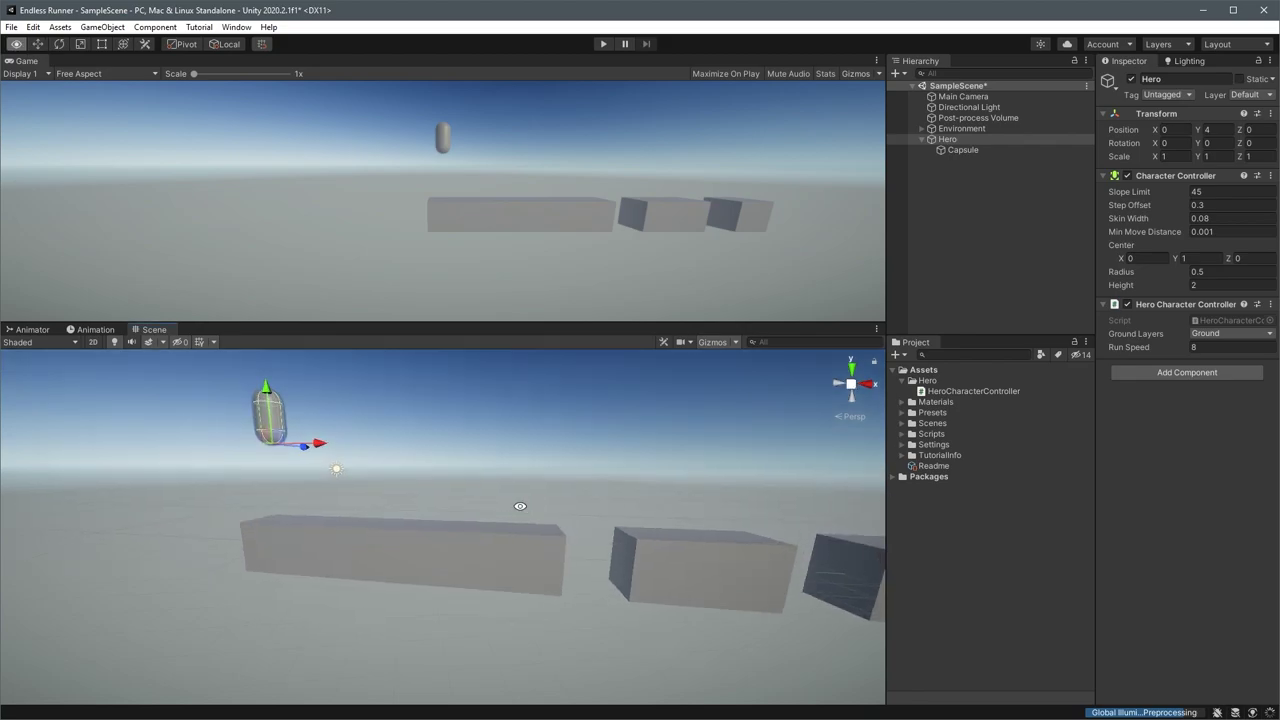
middle_drag(518, 506, 432, 498)
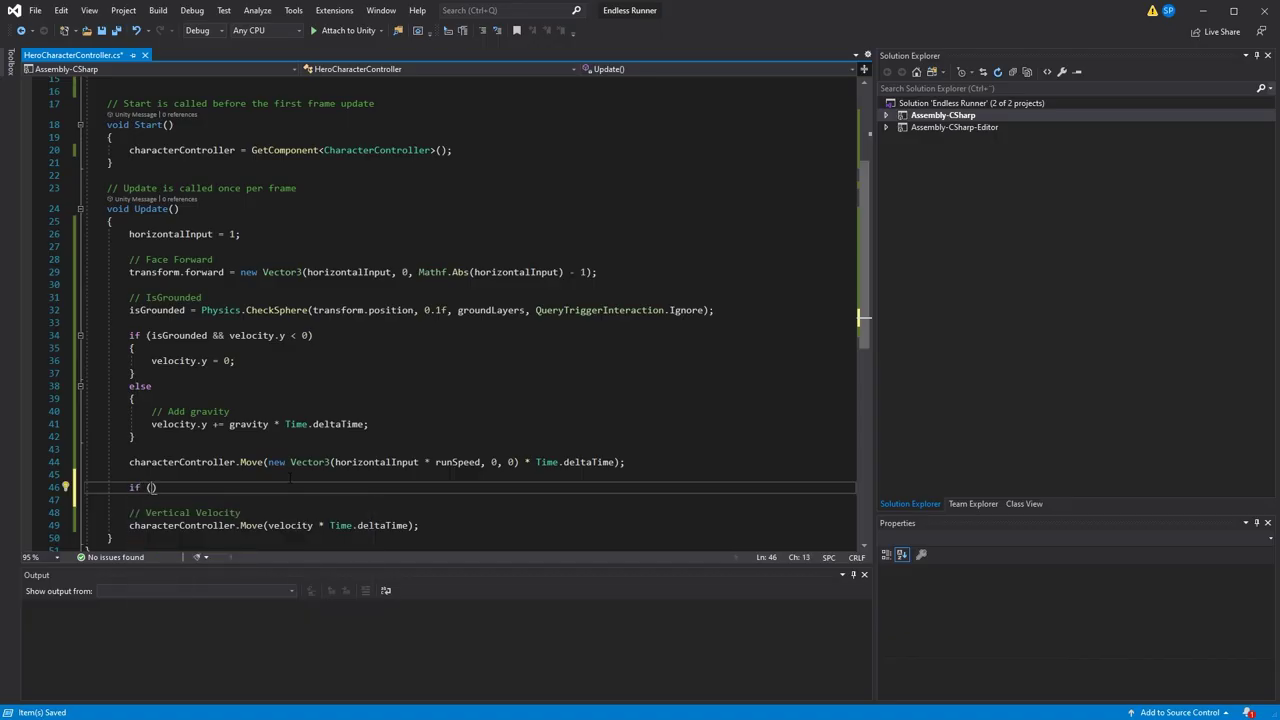
In Visual Studio, add an if (isGrounded && Input.GetButtonDown("Jump")) block below the horizontal move
text(isGrounded && Input.GetButtonDown(")
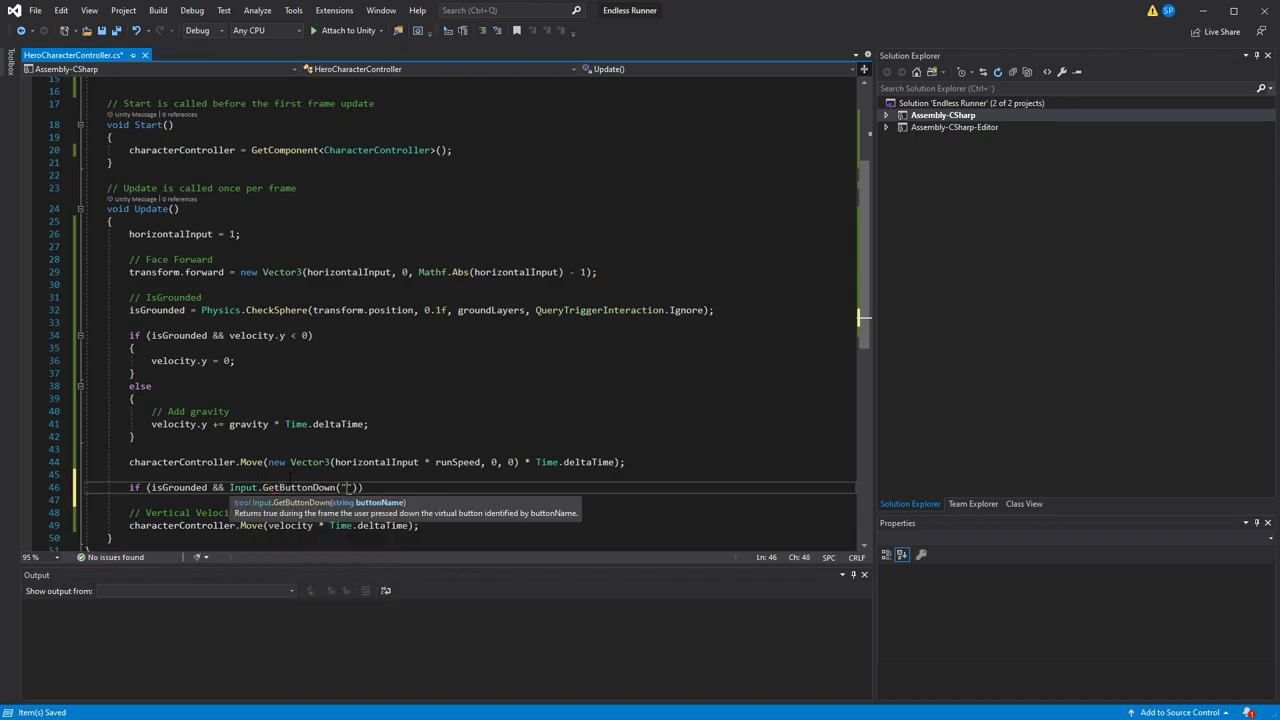
text(Jump)
key(End)
key(Return)
text({)
key(Return)
Inside the jump block, add velocity.y += Mathf.Sqrt(jumpHeight * -2 * gravity);
text(velocity.y +=)
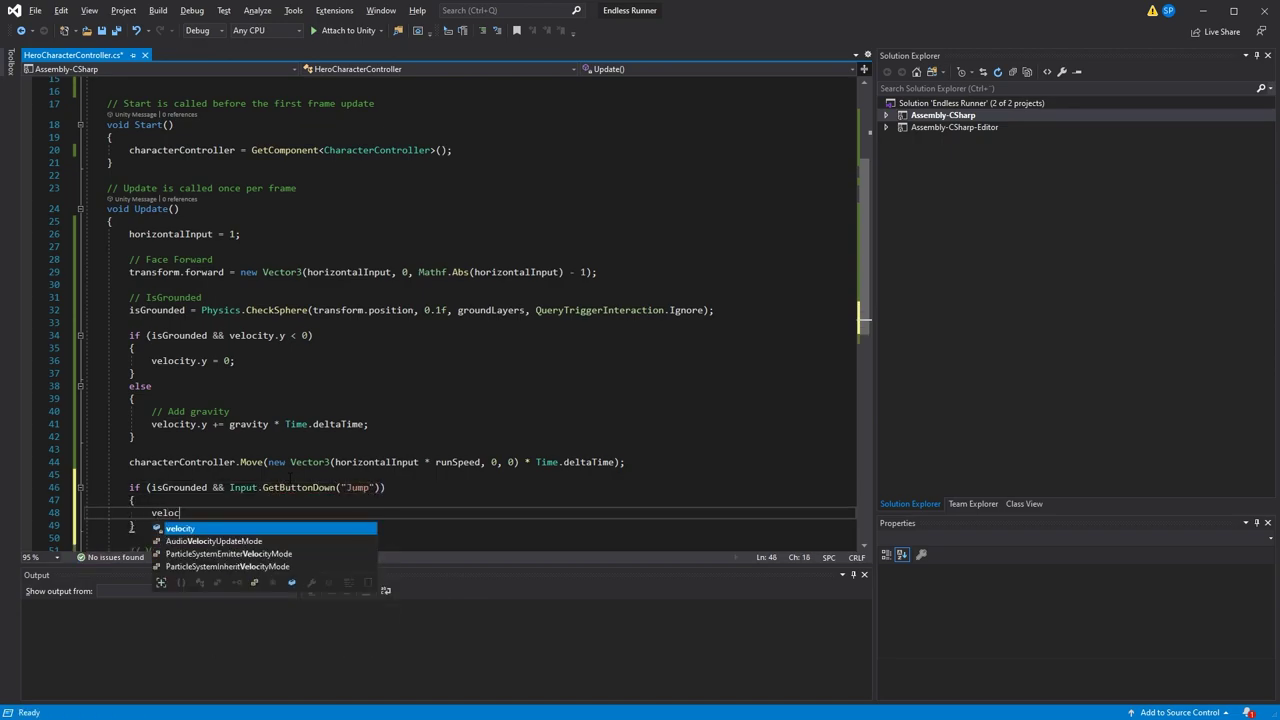
scroll(410, 450, down, 3)
text(Mathf)
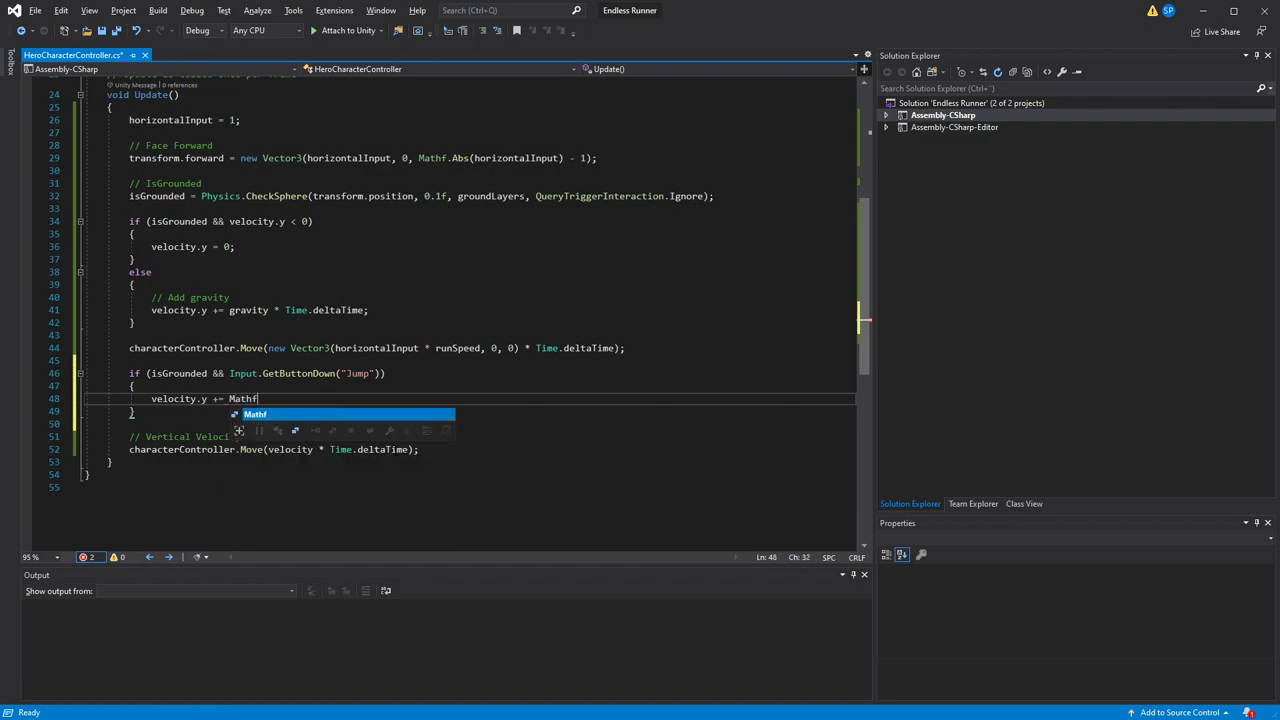
text(.Sqrt(jumpHeight * -2 * gravity);)
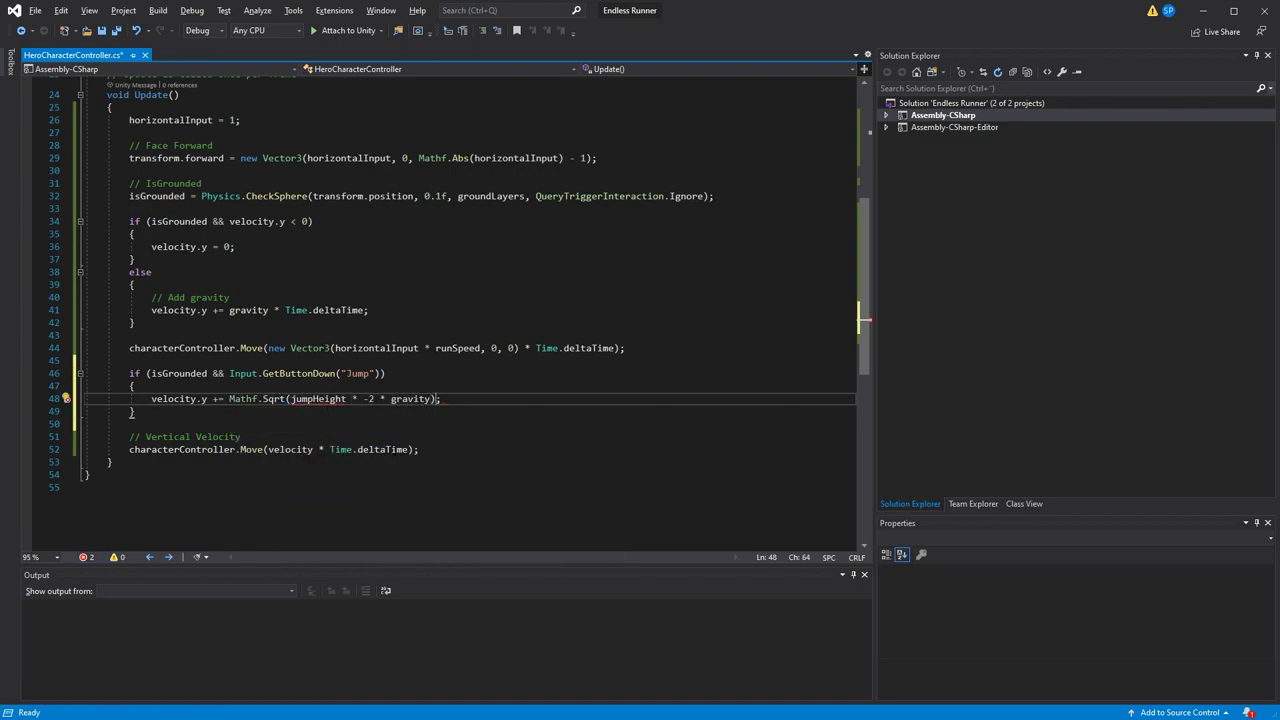
Generate the missing jumpHeight field and edit it to private float jumpHeight = 2f;
key(ctrl+period)
key(Return)
scroll(390, 440, up, 8)
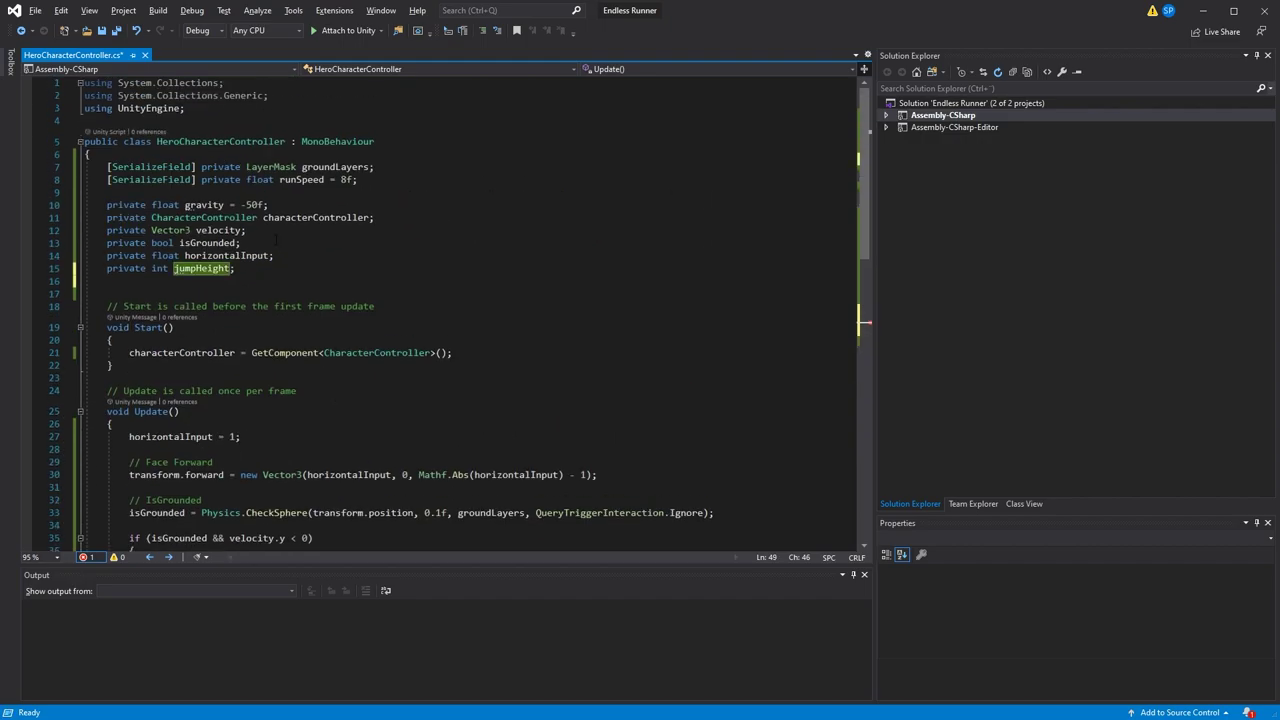
click(157, 268)
double_click(157, 268)
text(float)
key(End)
key(Left)
text(=)
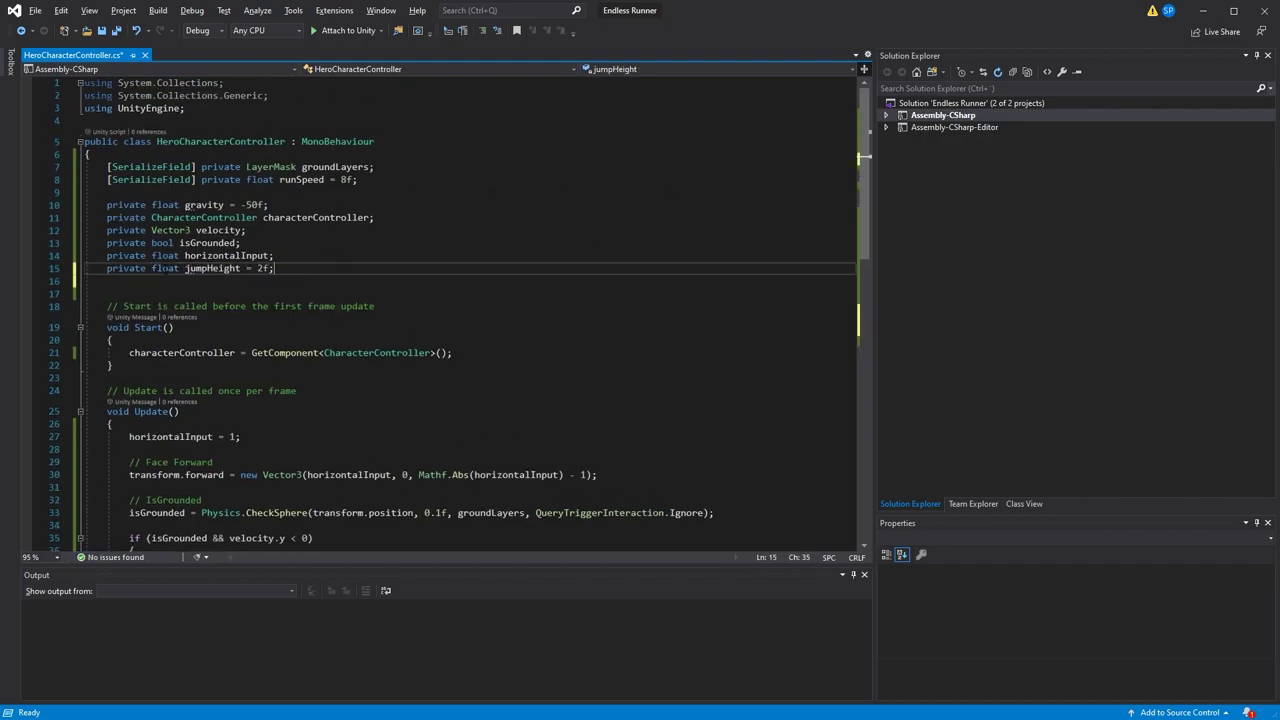
Move the jumpHeight field directly below runSpeed and prefix it with [SerializeField]
key(shift+Home)
key(ctrl+x)
key(Up)
key(Up)
key(Up)
key(Up)
key(Up)
key(Up)
key(ctrl+v)
key(Return)
key(Up)
key(Up)
key(ctrl+shift+Right)
key(ctrl+shift+Right)
key(ctrl+shift+Right)
key(ctrl+c)
key(Down)
key(Home)
key(ctrl+v)
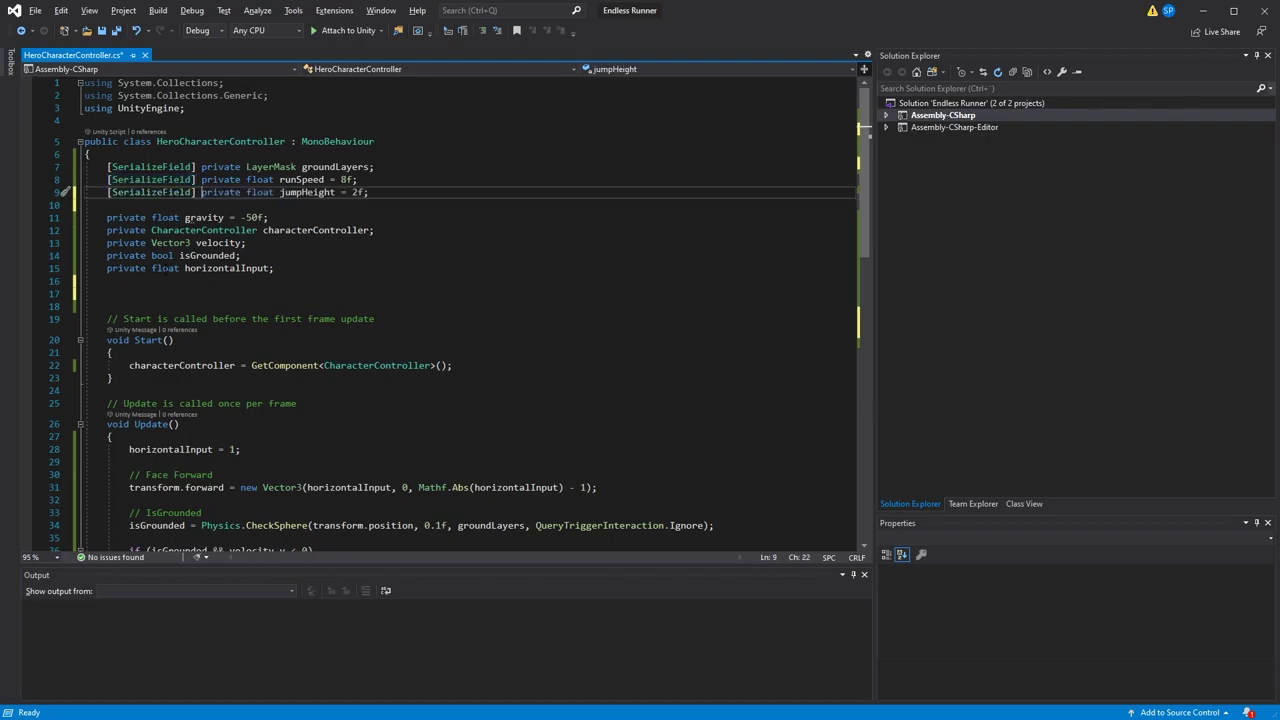
In Unity's Project Settings, check the Positive Button of the Jump axis in the Input Manager, and close the settings
click(33, 27)
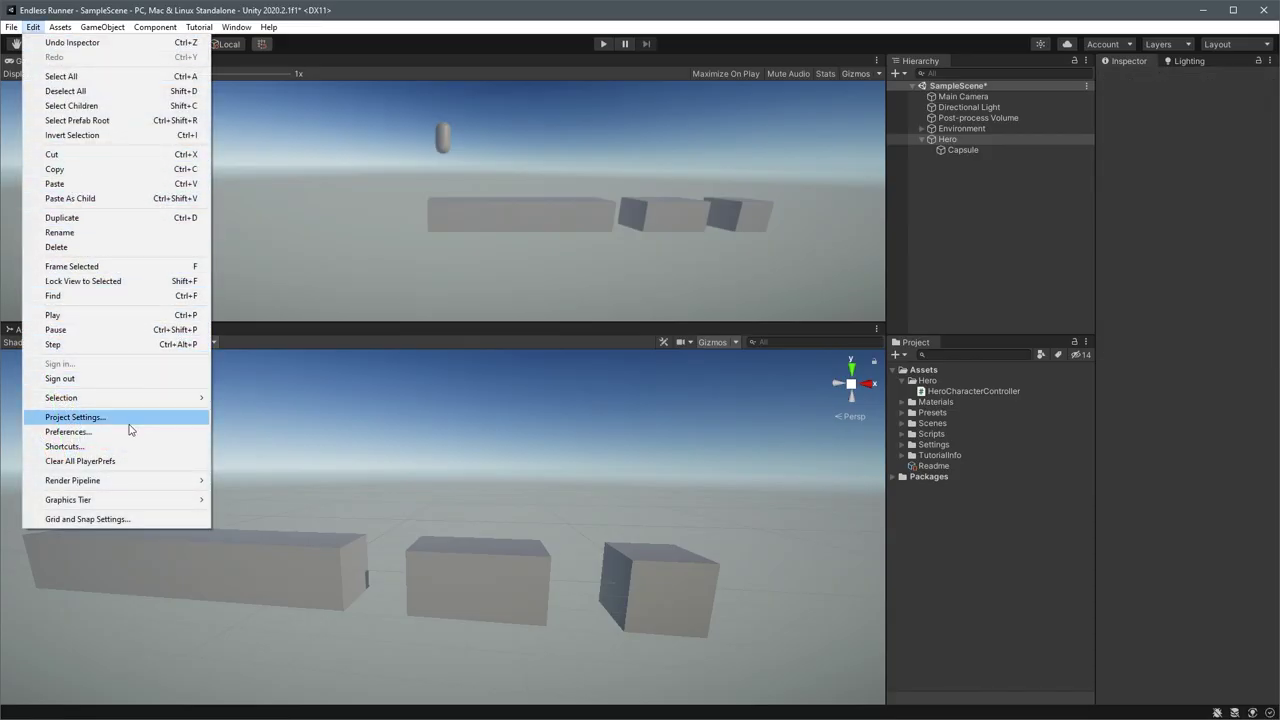
click(75, 417)
click(428, 270)
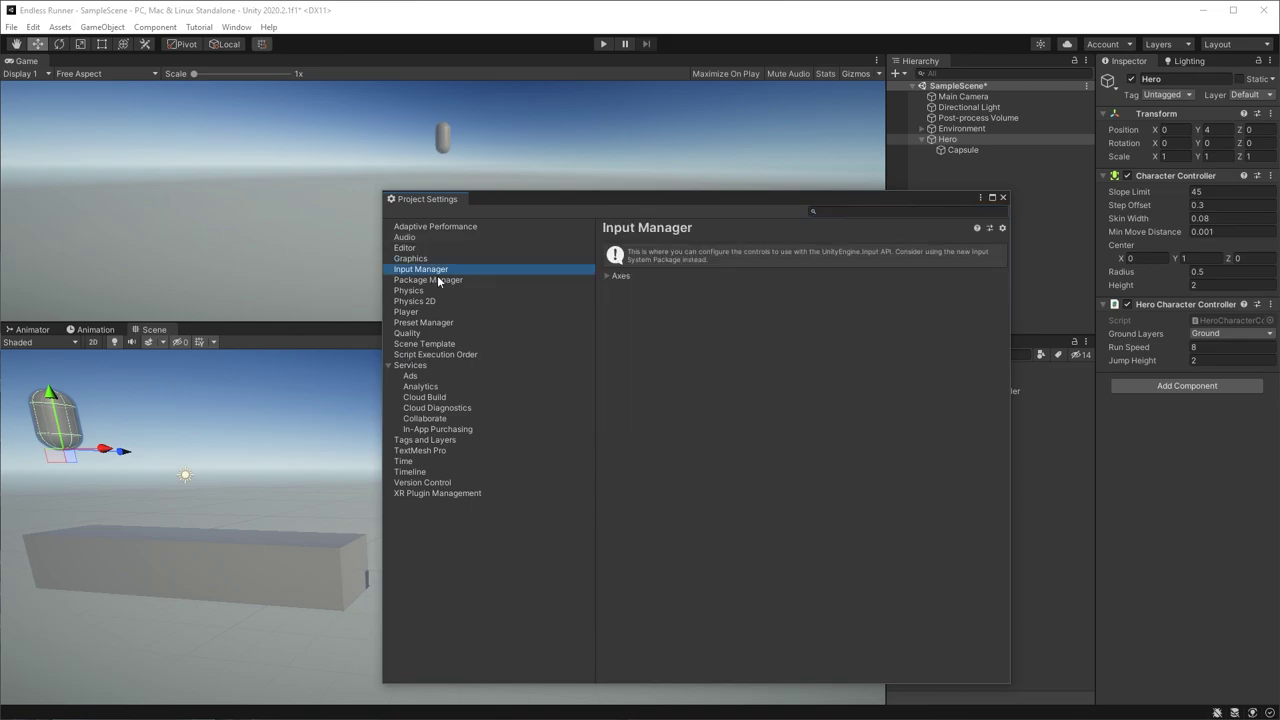
click(606, 276)
click(629, 371)
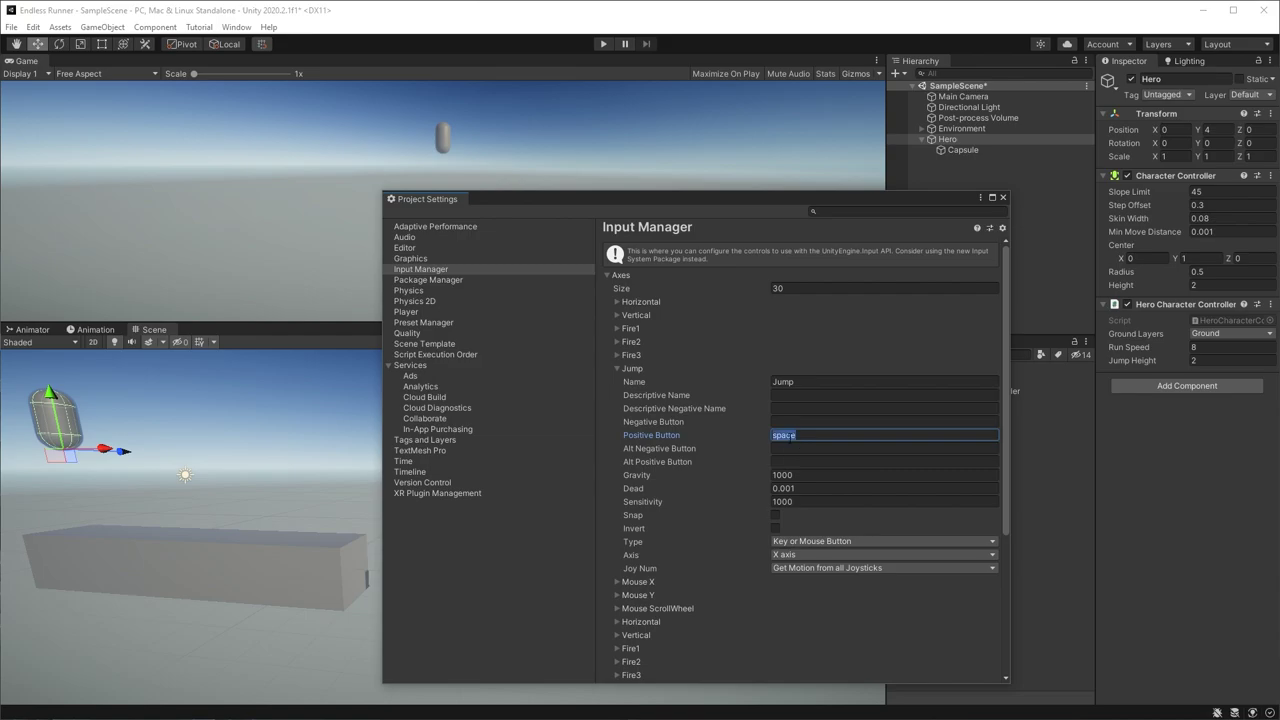
click(1003, 197)
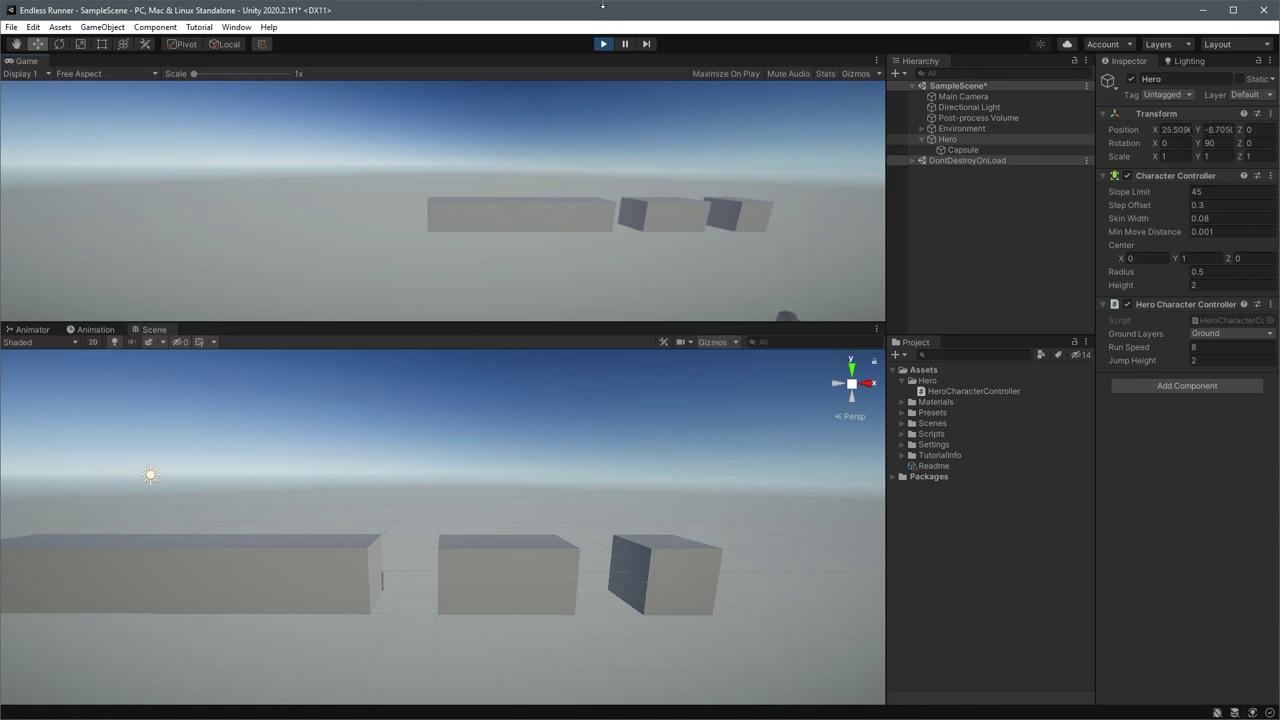
Stop the running scene, enable Maximize On Play, and test the Hero's jumps across the platforms in play mode
click(603, 44)
click(720, 75)
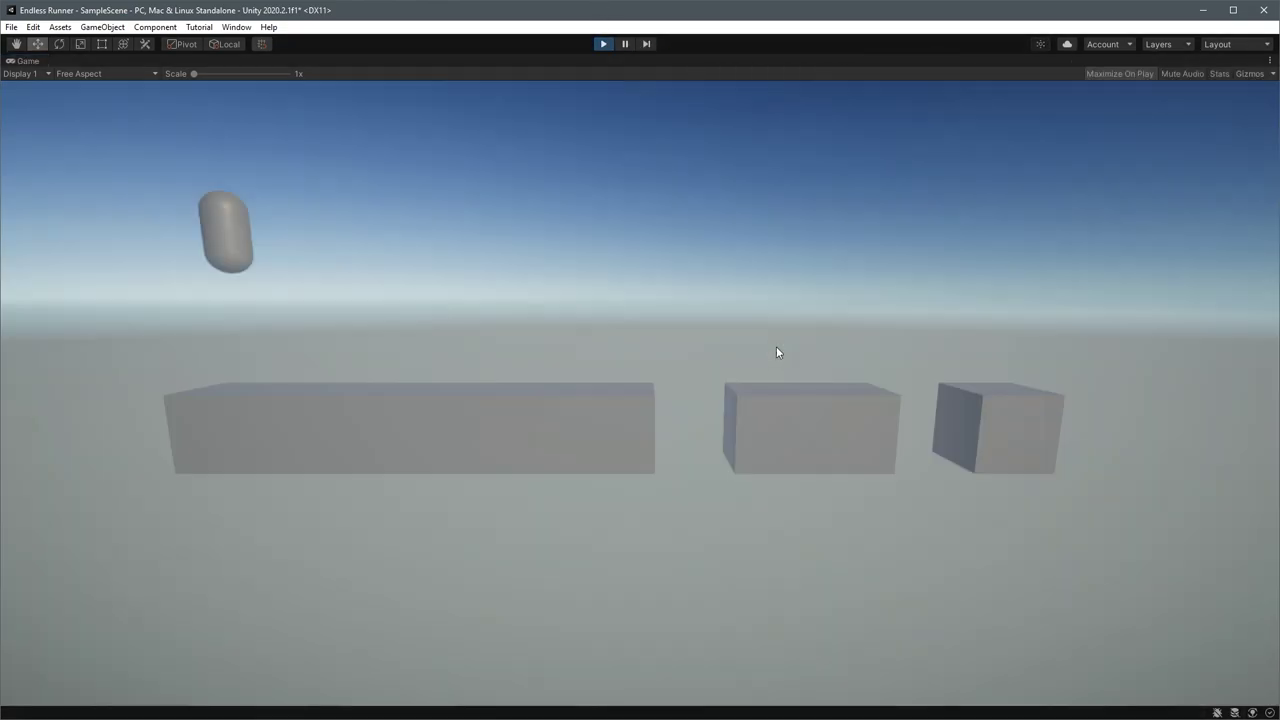
key(space)
key(space)
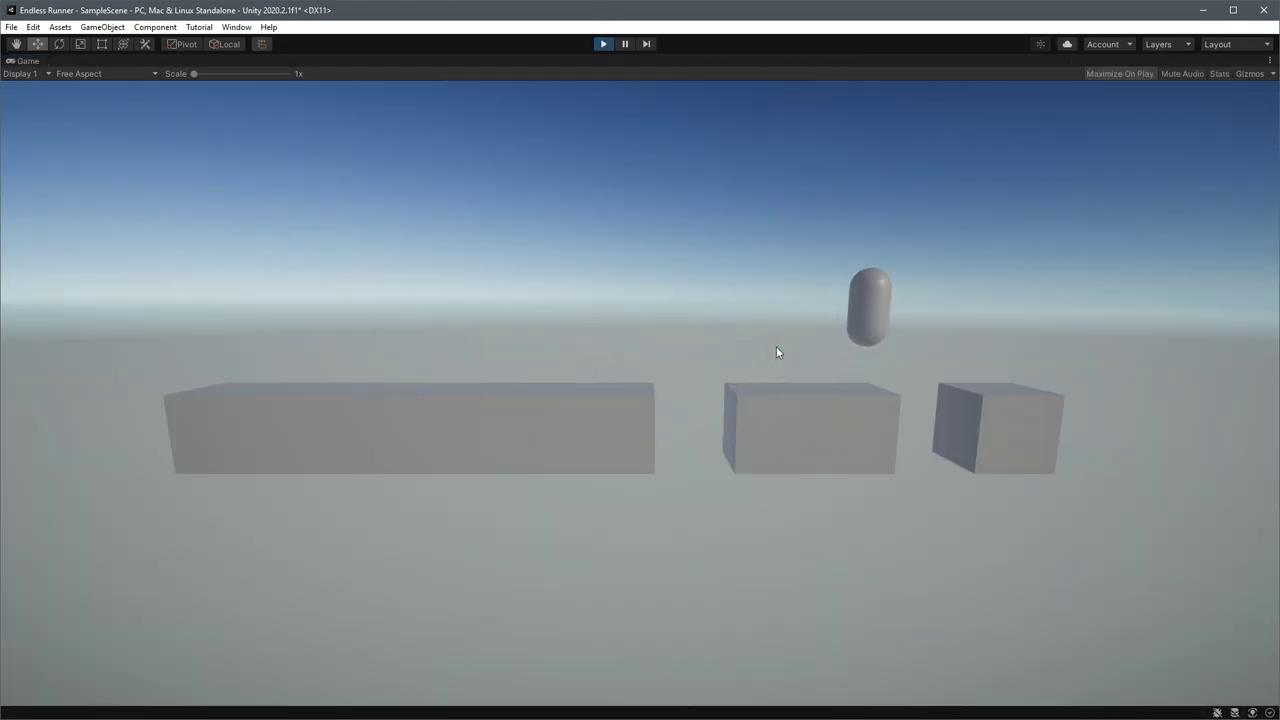
key(space)
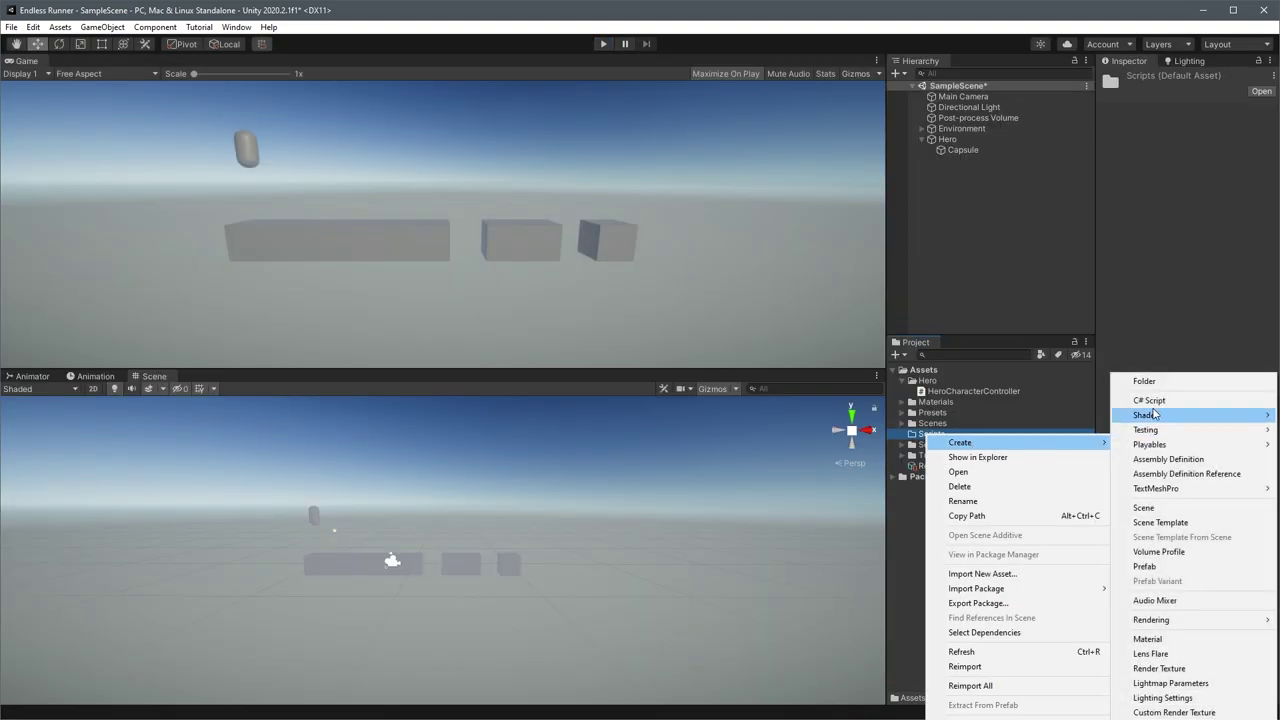
Create a C# script named CameraFollow in the Scripts folder
click(1150, 400)
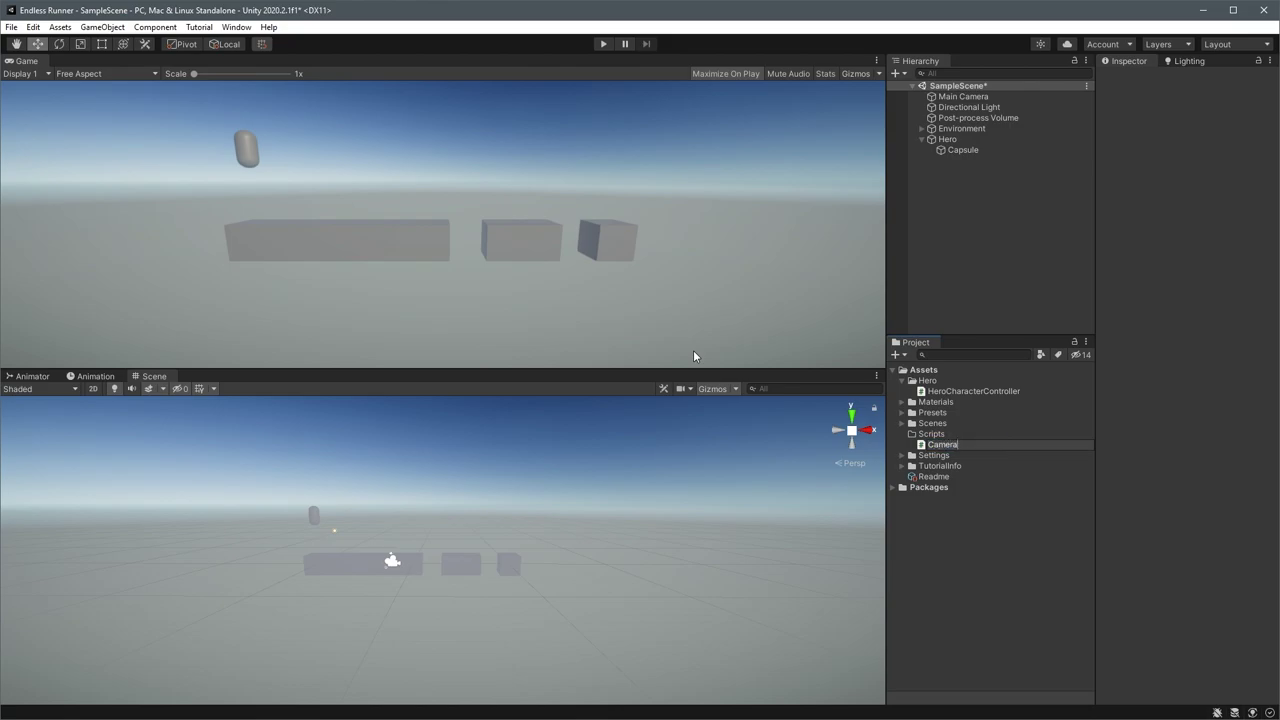
text(CameraFollow)
key(Return)
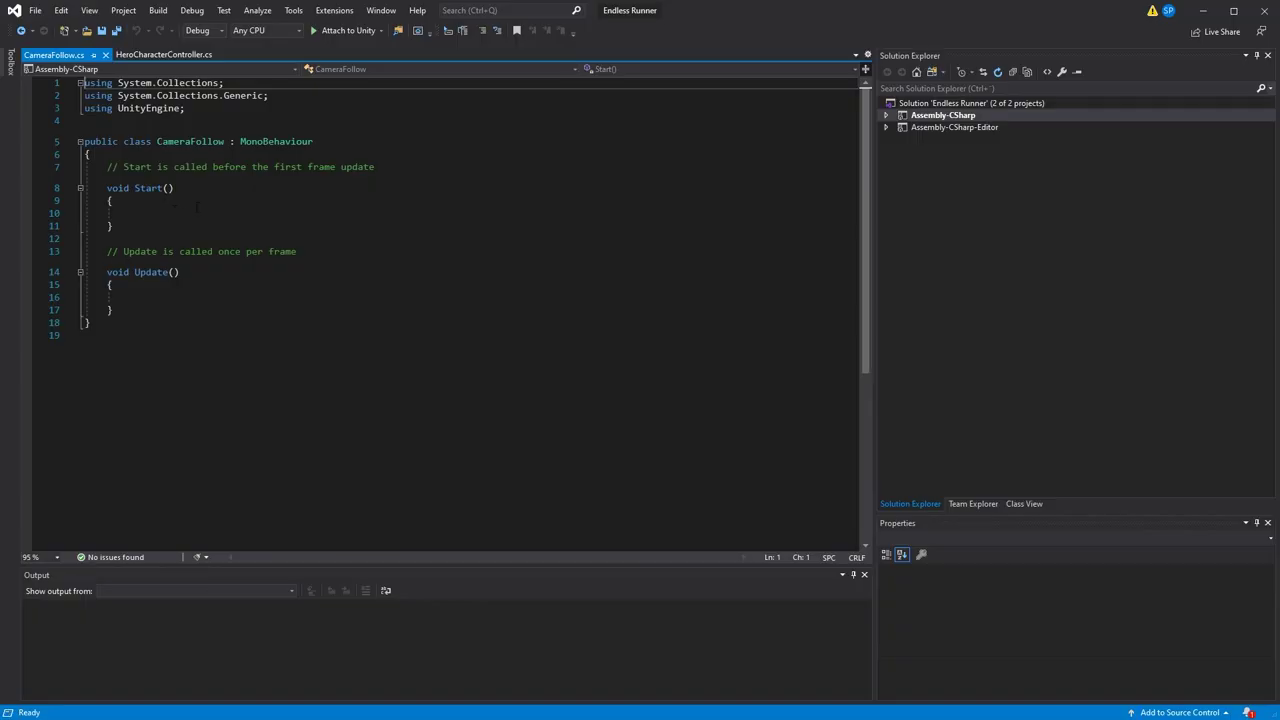
key(Return)
In the new CameraFollow script, declare the fields [SerializeField] private Transform target = null and private Vector3 offset
text([Ser)
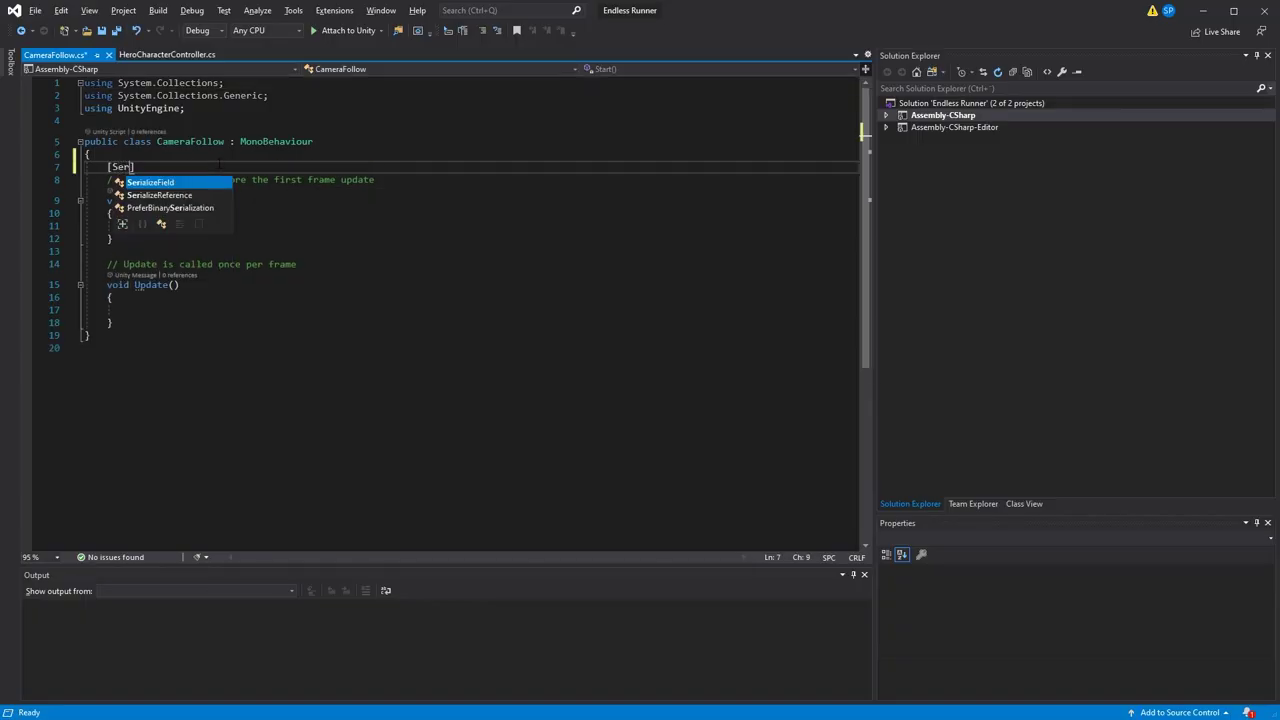
text(ializeField] private Transform target = nul)
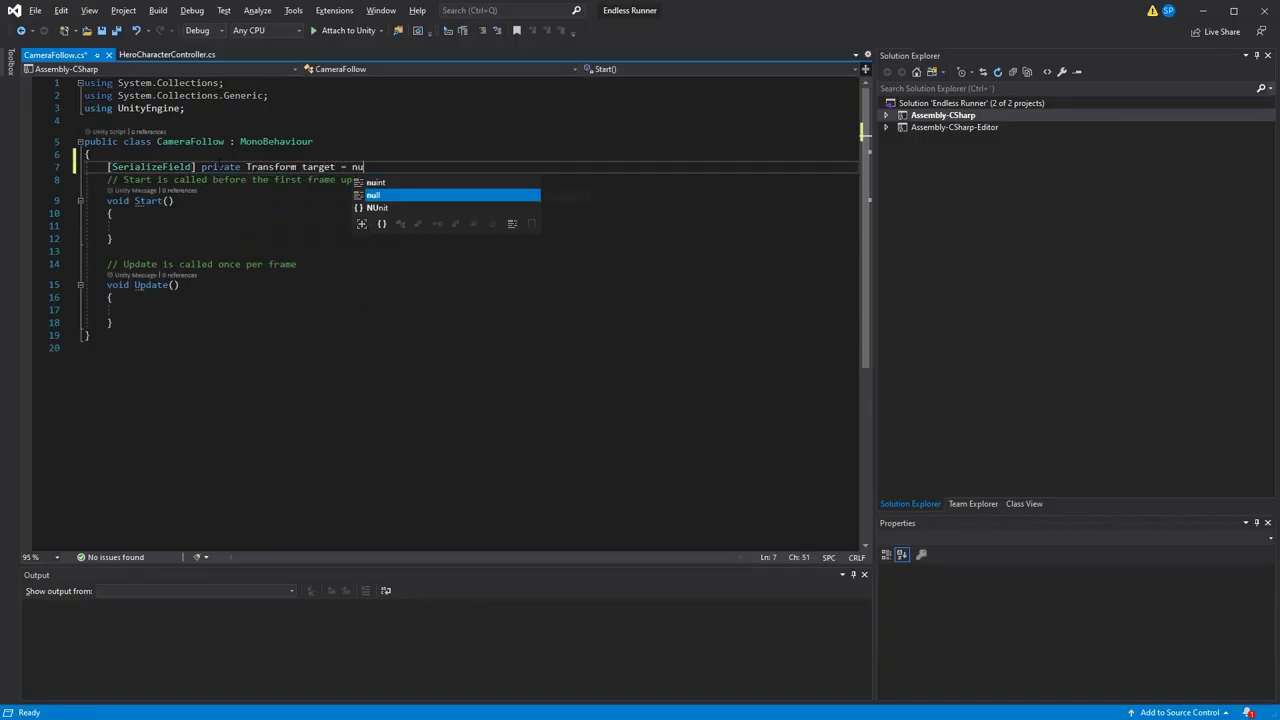
text(l;)
key(Return)
key(Return)
key(Return)
key(Up)
text(private Vec)
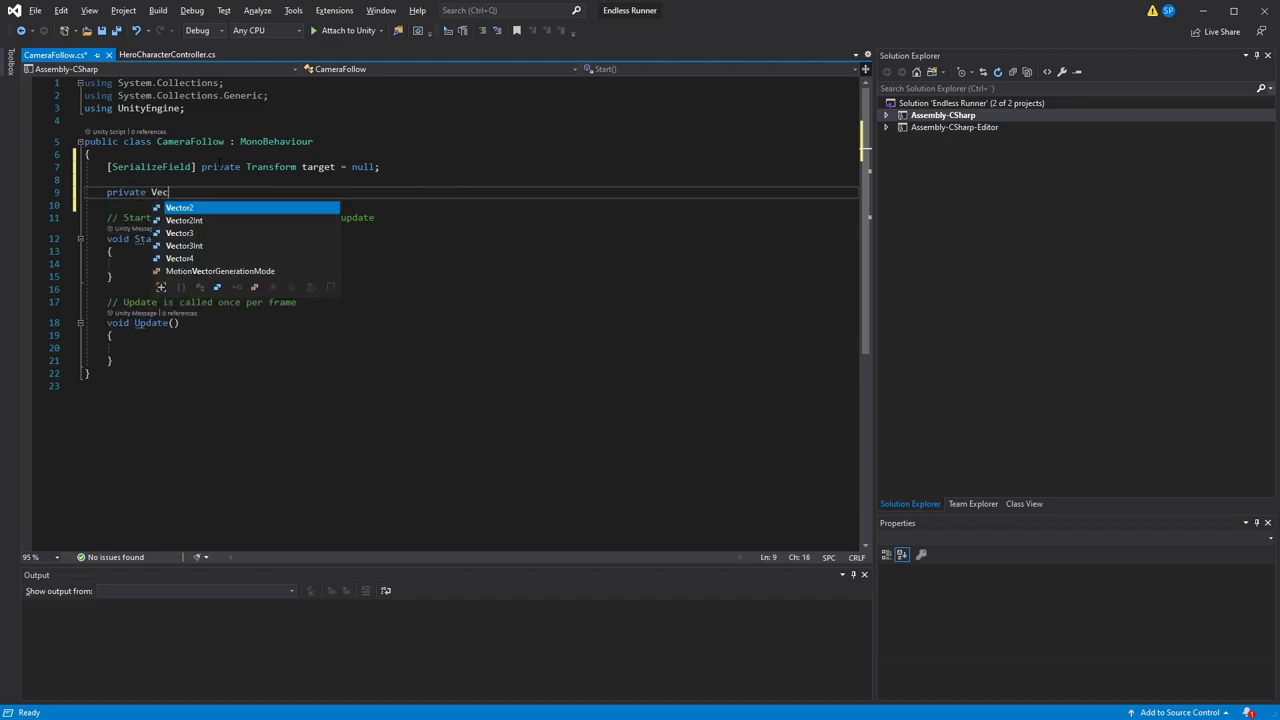
text(tor3 offset;)
In Start, set offset to transform.position - target.position, and replace the Update method with LateUpdate
key(Down)
key(Down)
key(Down)
key(Down)
key(Down)
text(offset = transform.position)
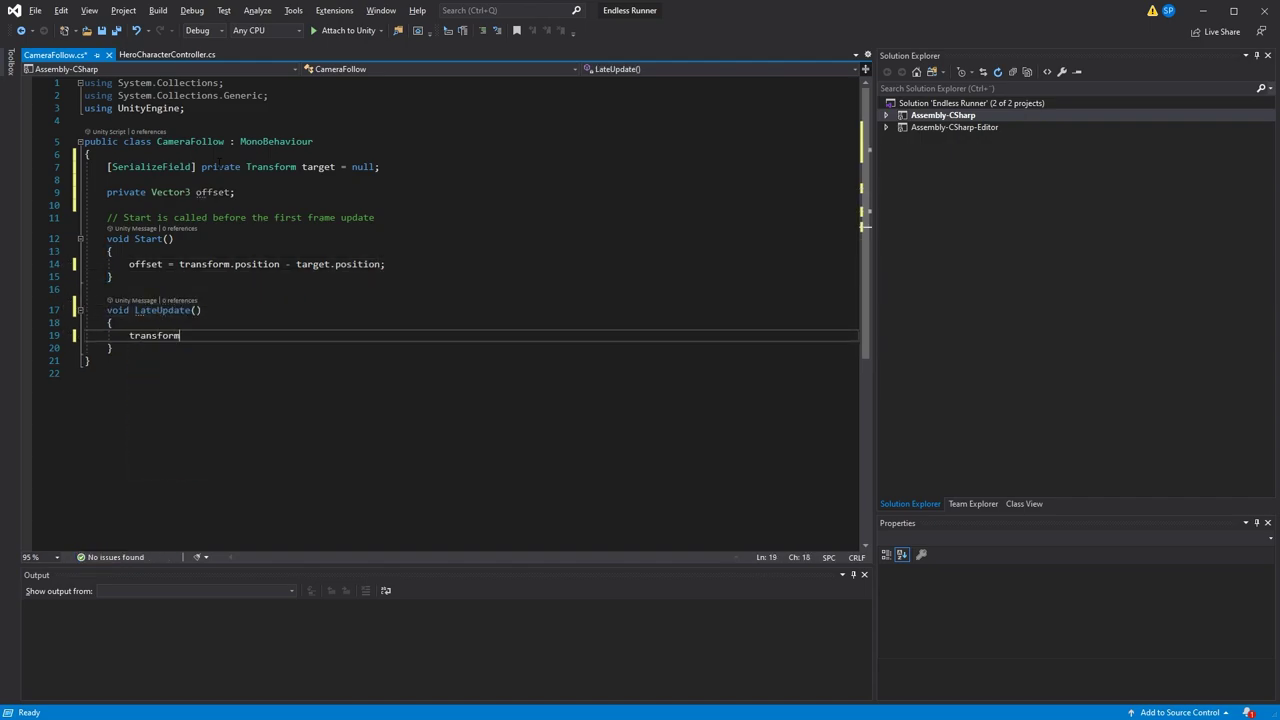
In LateUpdate, set transform.position to Vector3.Lerp(transform.position, new Vector3(target.position.x, 0, target.position.z) + offset, Time.deltaTime * 3), and save the script
text((transform.position)
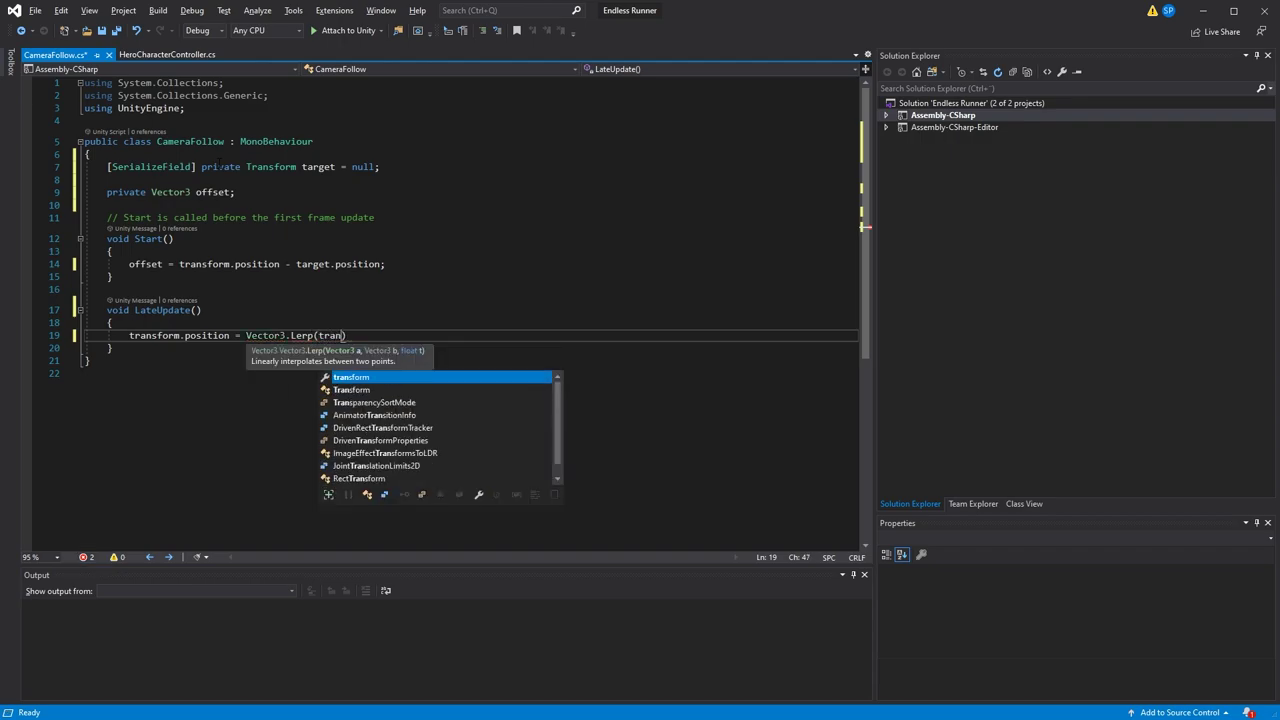
text(, new Vector3(target.position.x, 0, target.position)
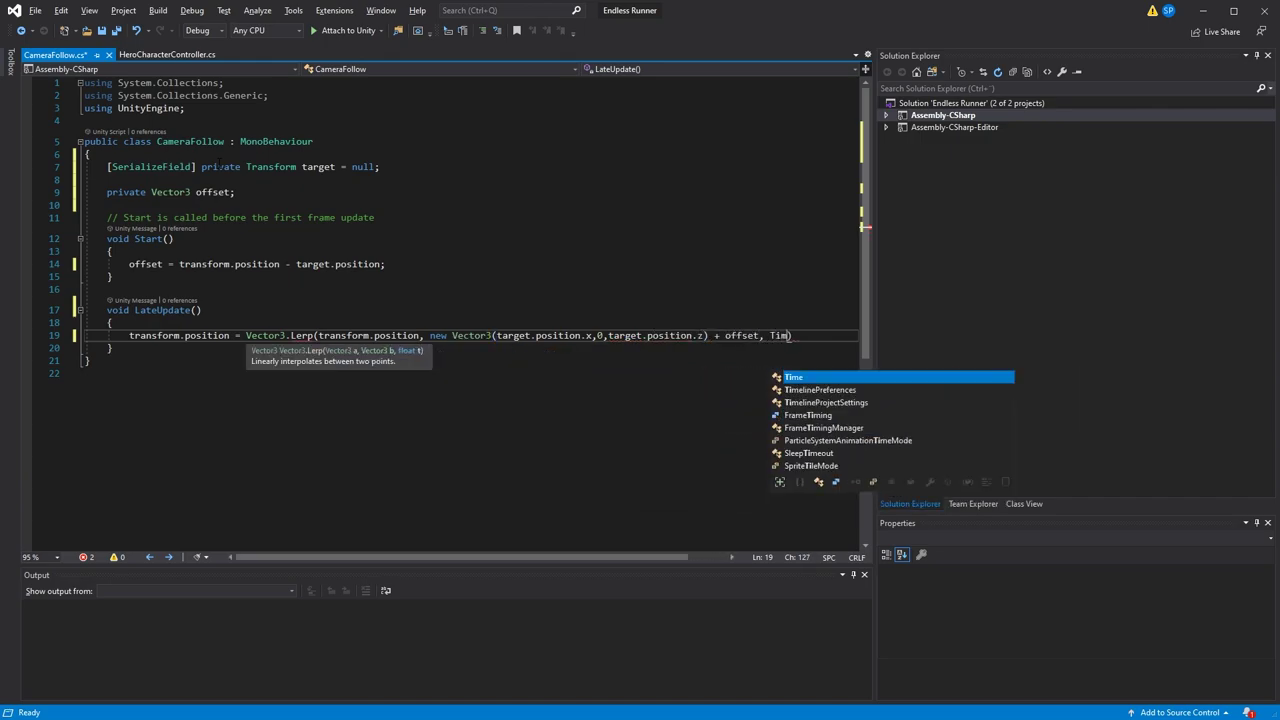
text(.z) + offset, Time.deltaTime * 3);)
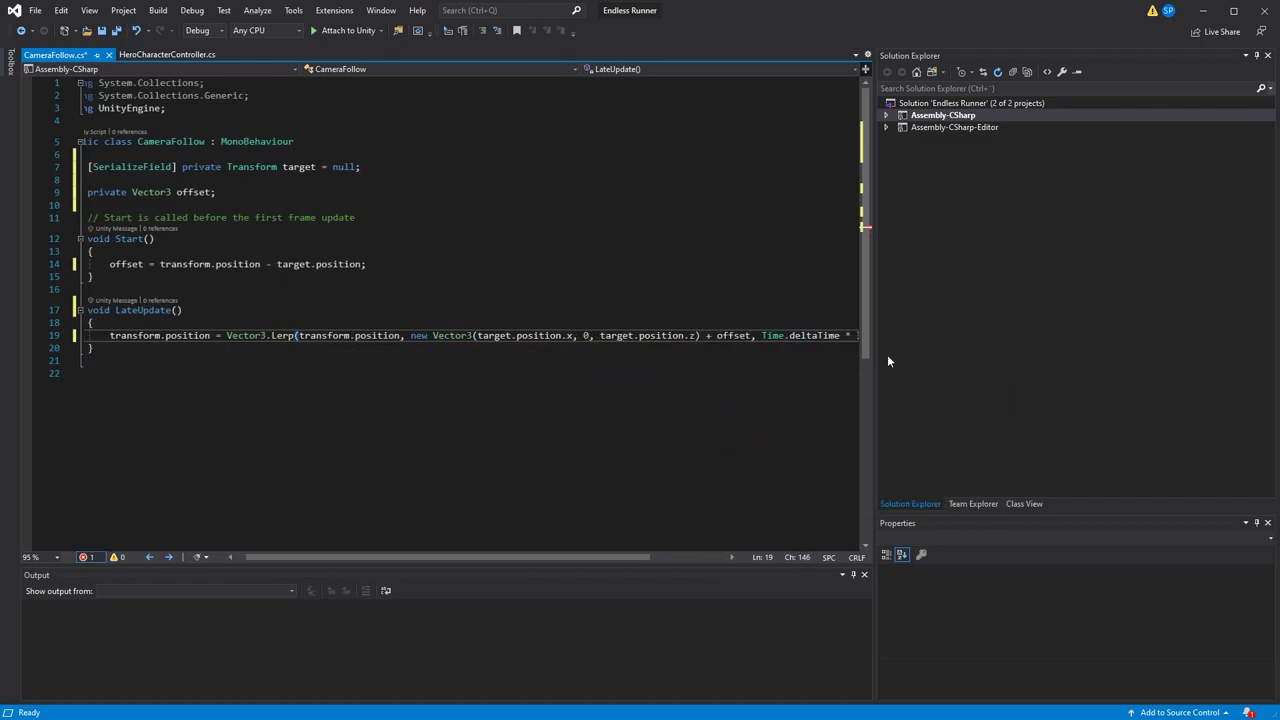
key(Home)
drag(874, 331, 1022, 332)
click(222, 382)
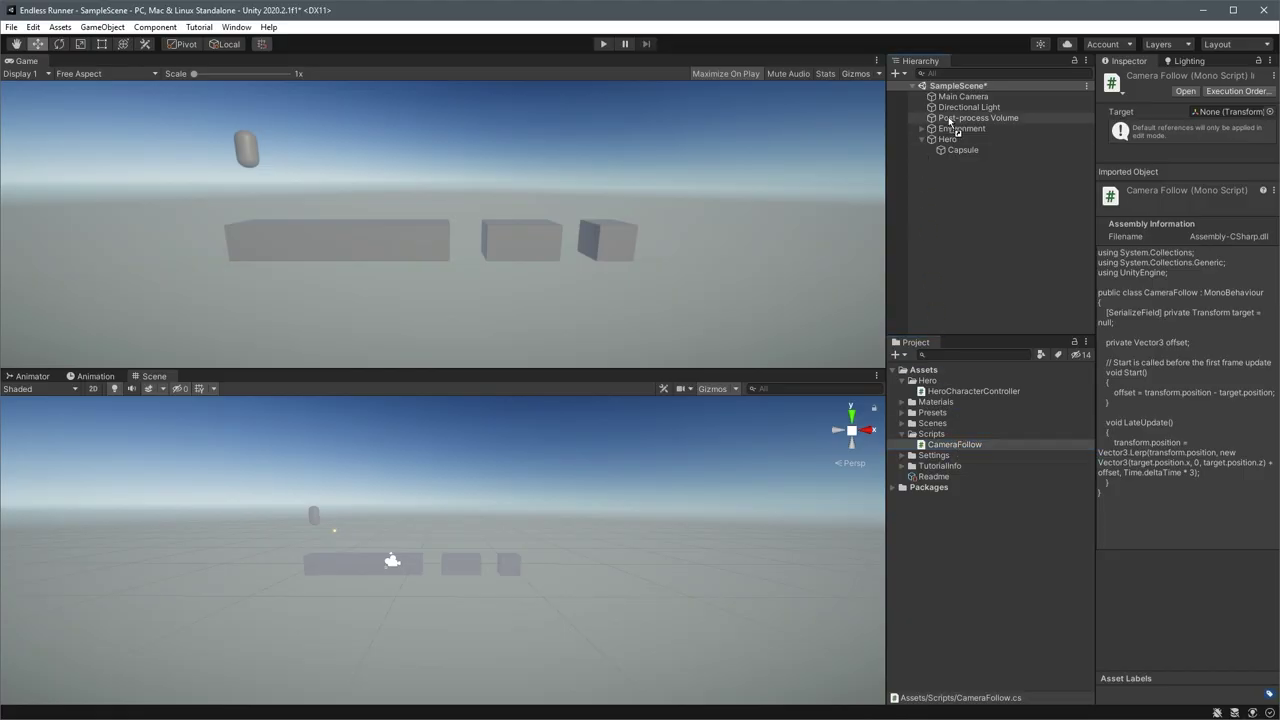
In Unity, attach CameraFollow to the Main Camera with Hero as its target, and lower the Hero onto the first platform
click(962, 97)
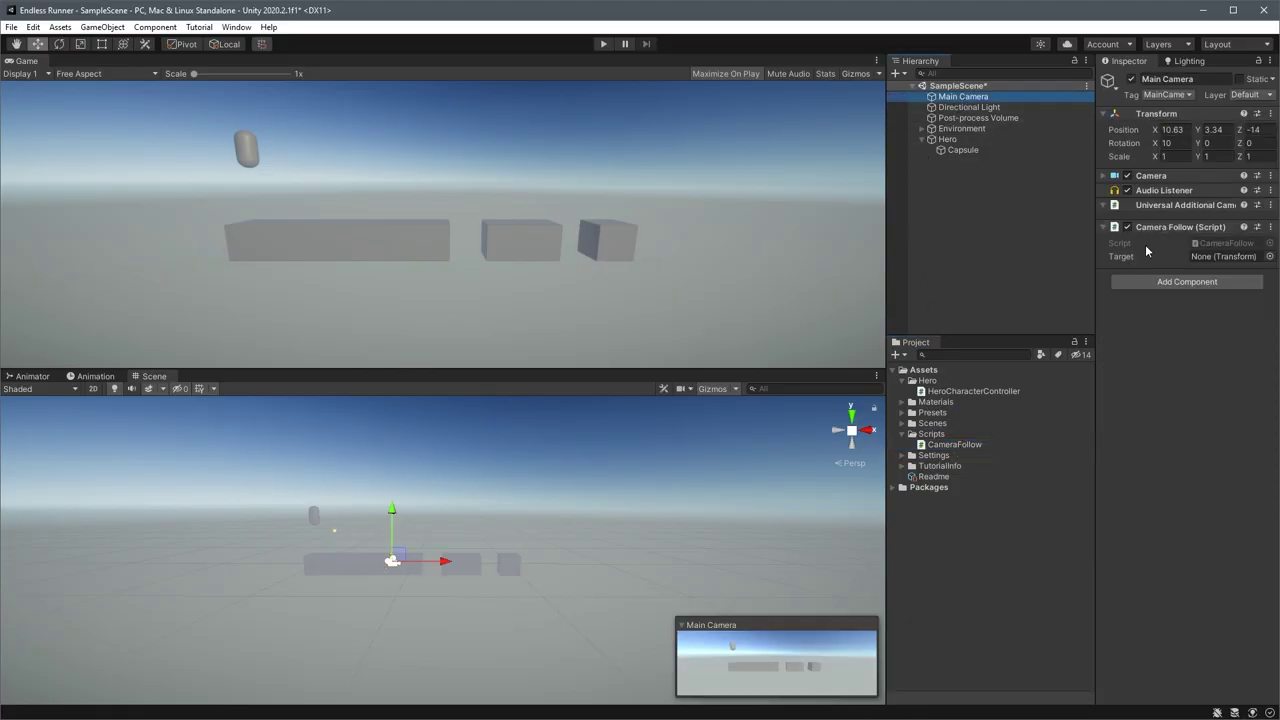
click(299, 497)
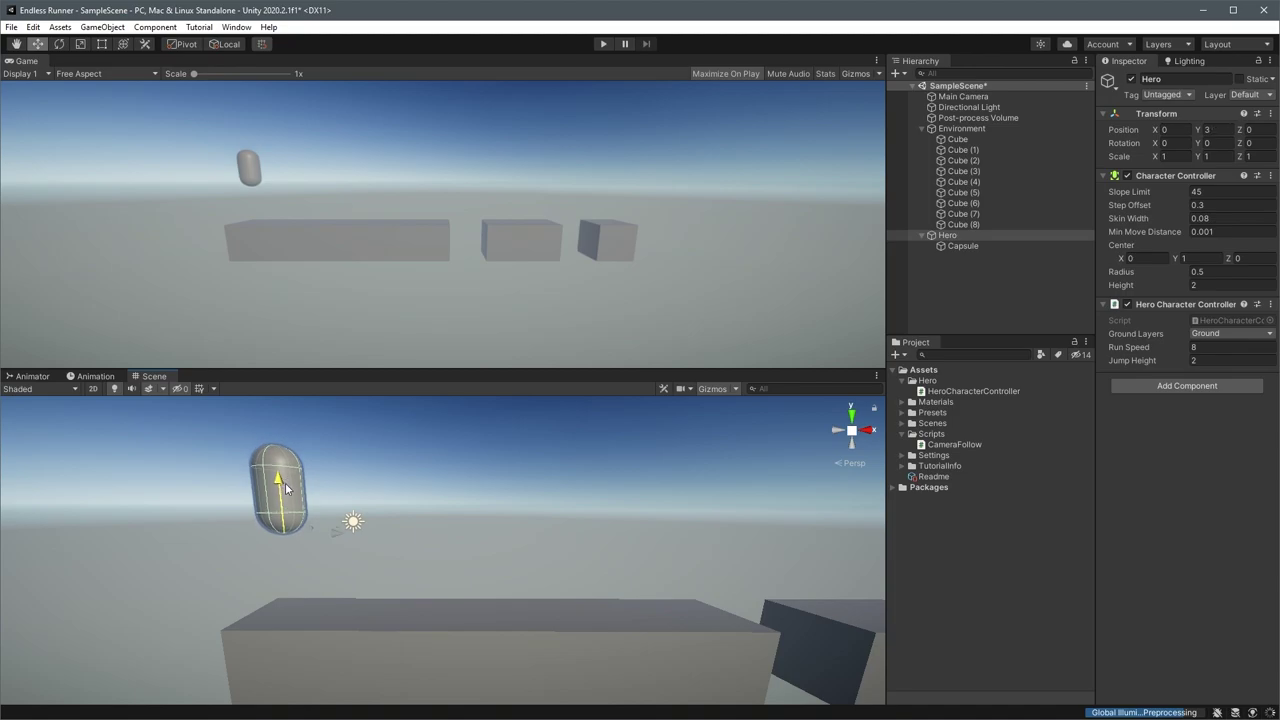
drag(293, 548, 295, 560)
Set the Main Camera's X position to 4.25 and run the scene to test the camera follow
click(998, 285)
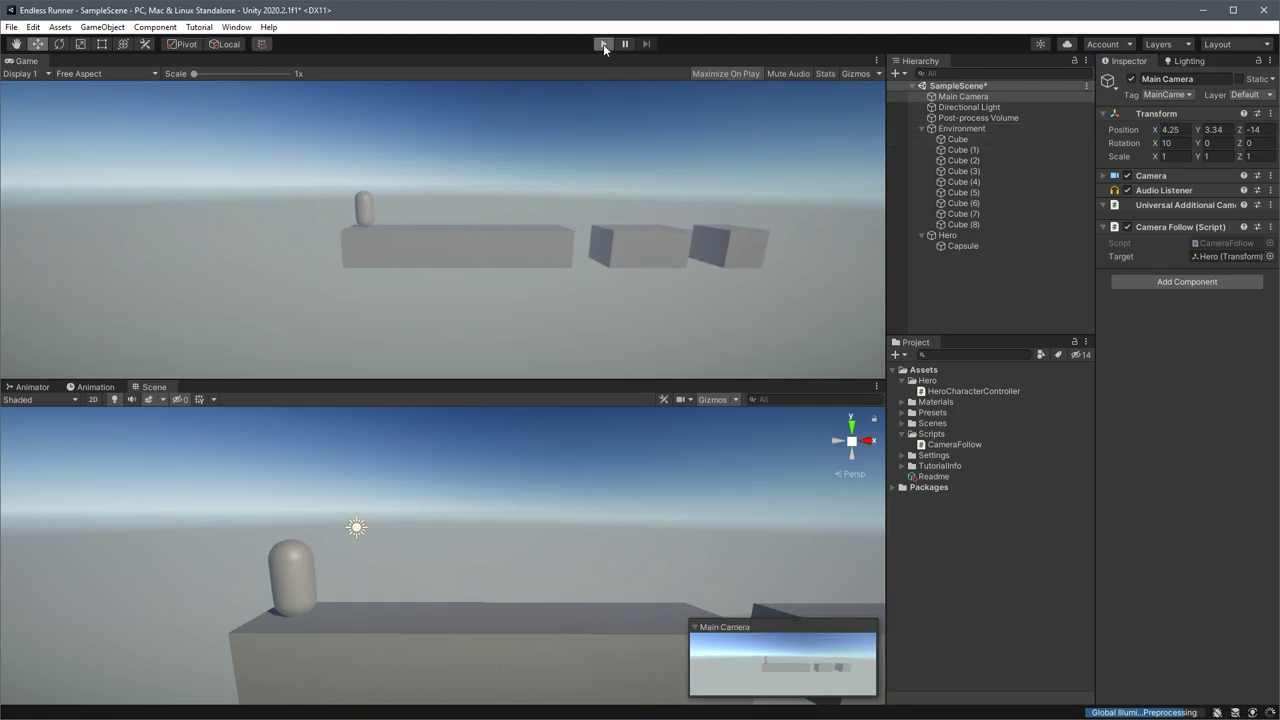
click(603, 44)
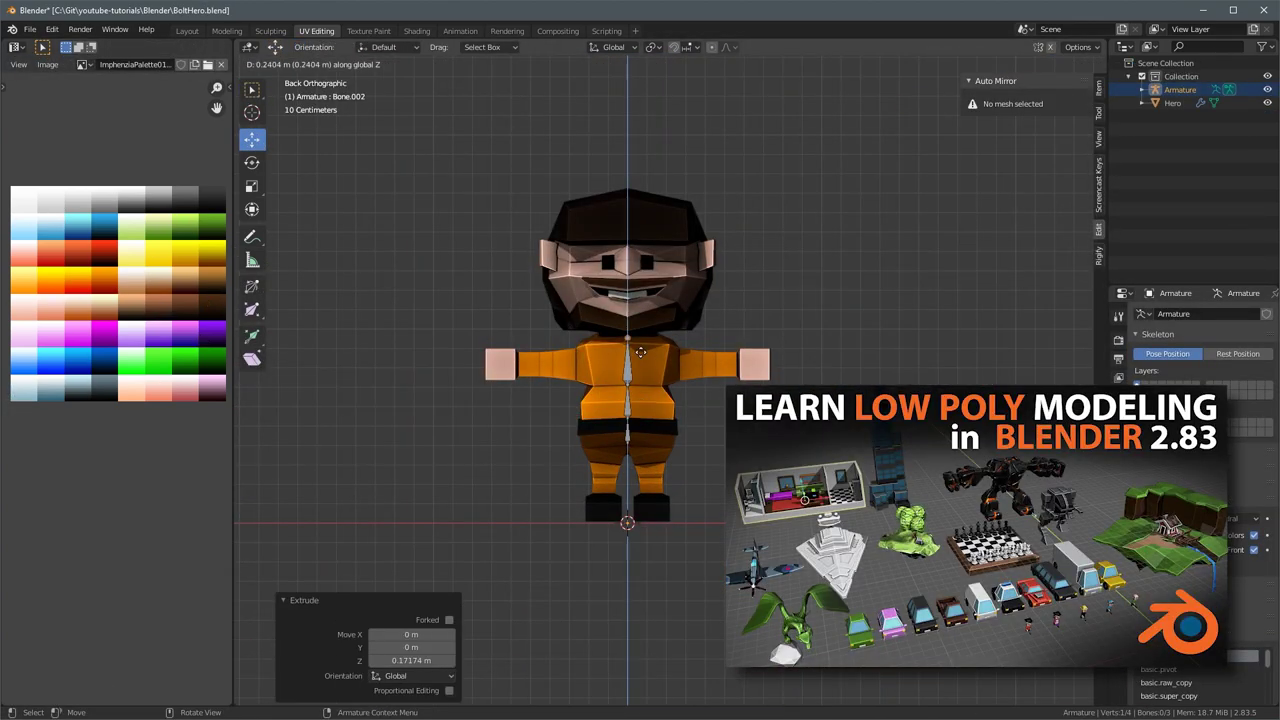
In Blender, extrude bones from the torso of the BoltHero character to build its armature
click(632, 441)
key(e)
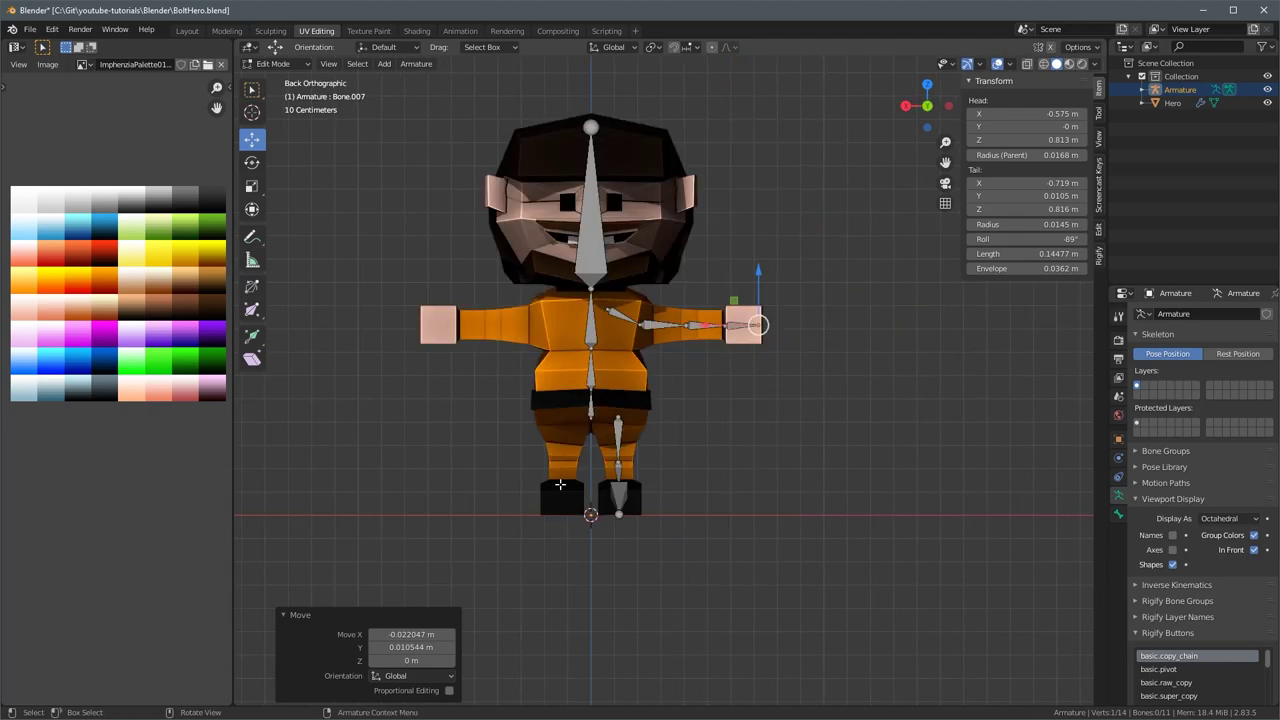
click(593, 318)
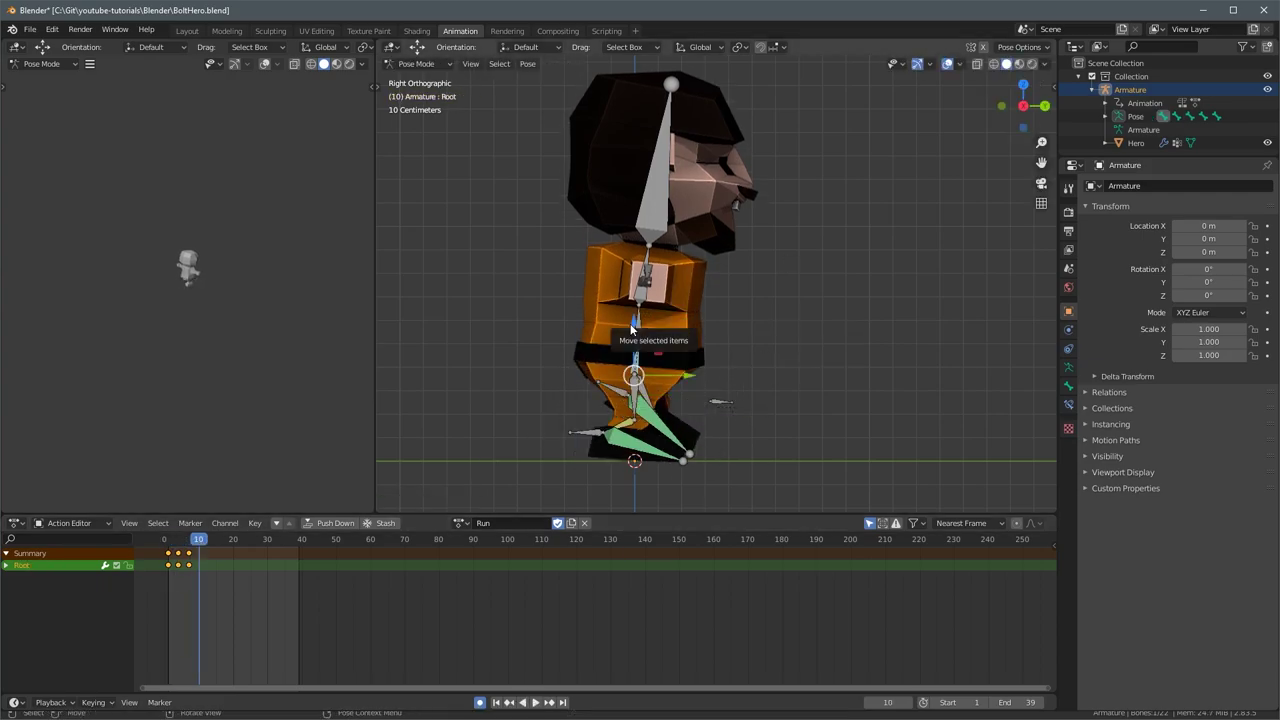
Pose the armature in the Run action, lowering the Root bone at frame 10 and rotating an upper-body bone at frame 1
drag(631, 328, 643, 356)
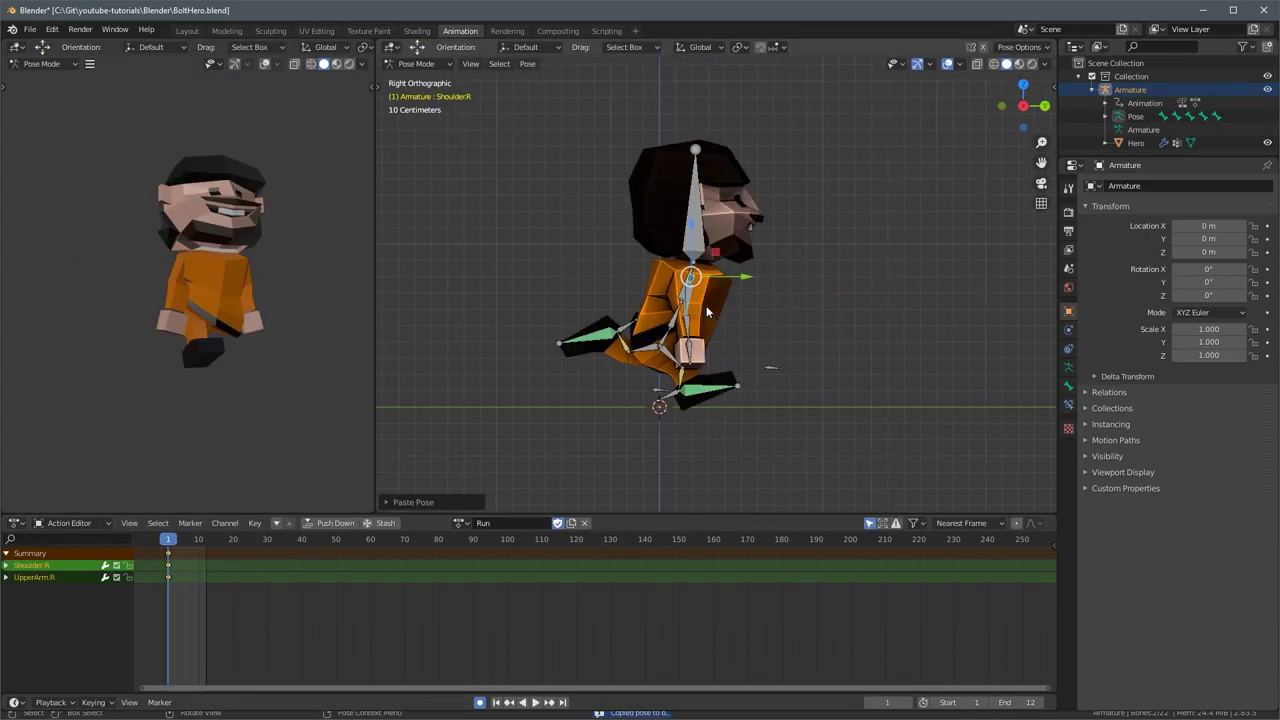
click(707, 313)
key(r)
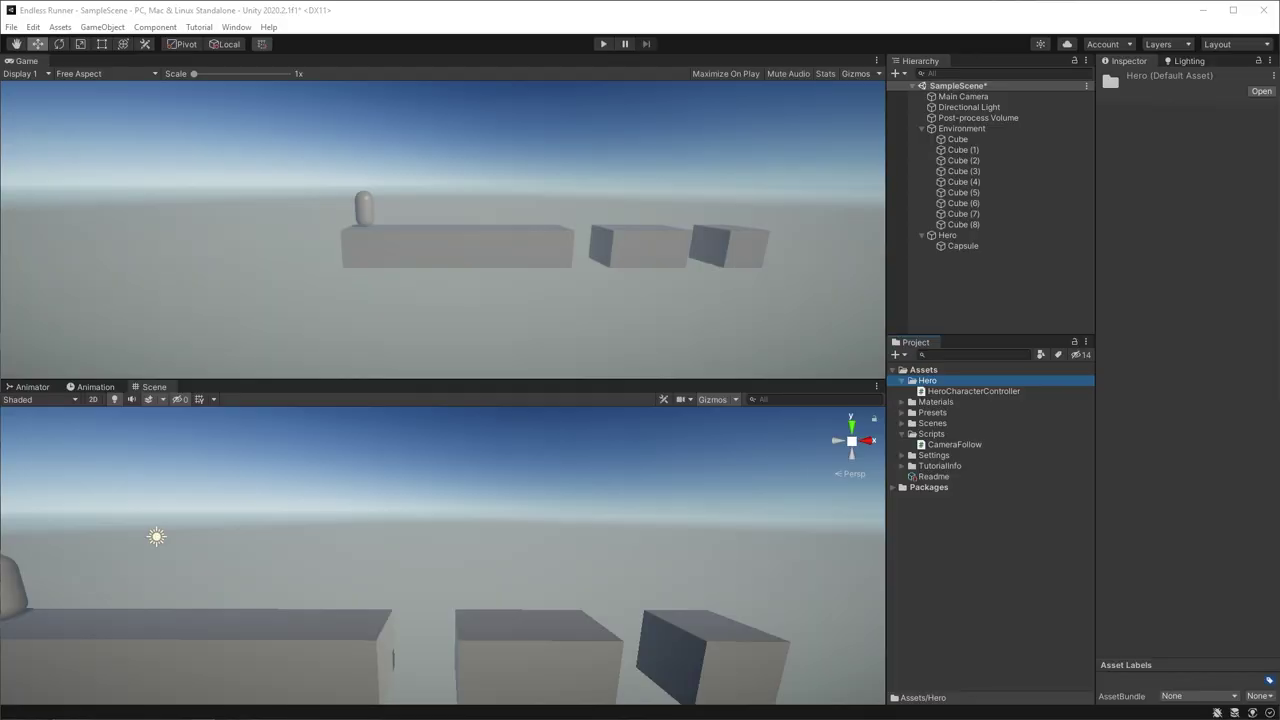
In Unity, create a Meshes folder in Assets and import the Environment.fbx model into it
right_click(922, 370)
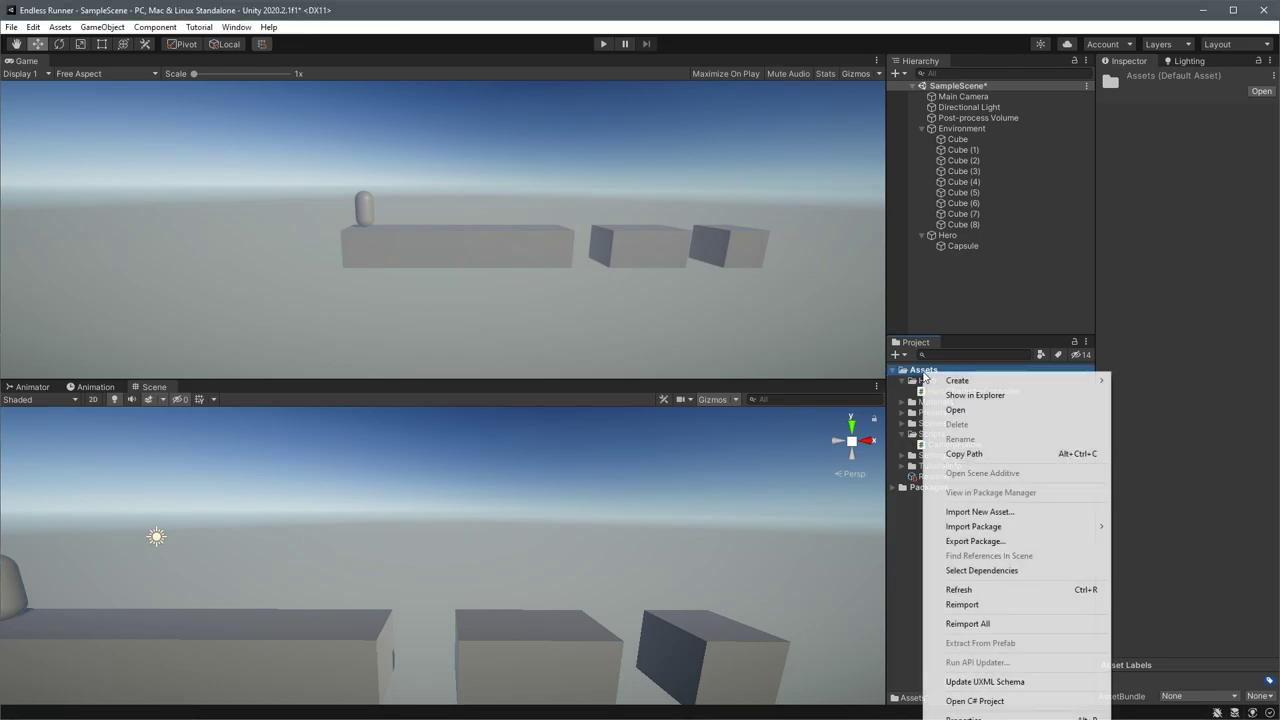
mouse_move(977, 386)
click(1143, 381)
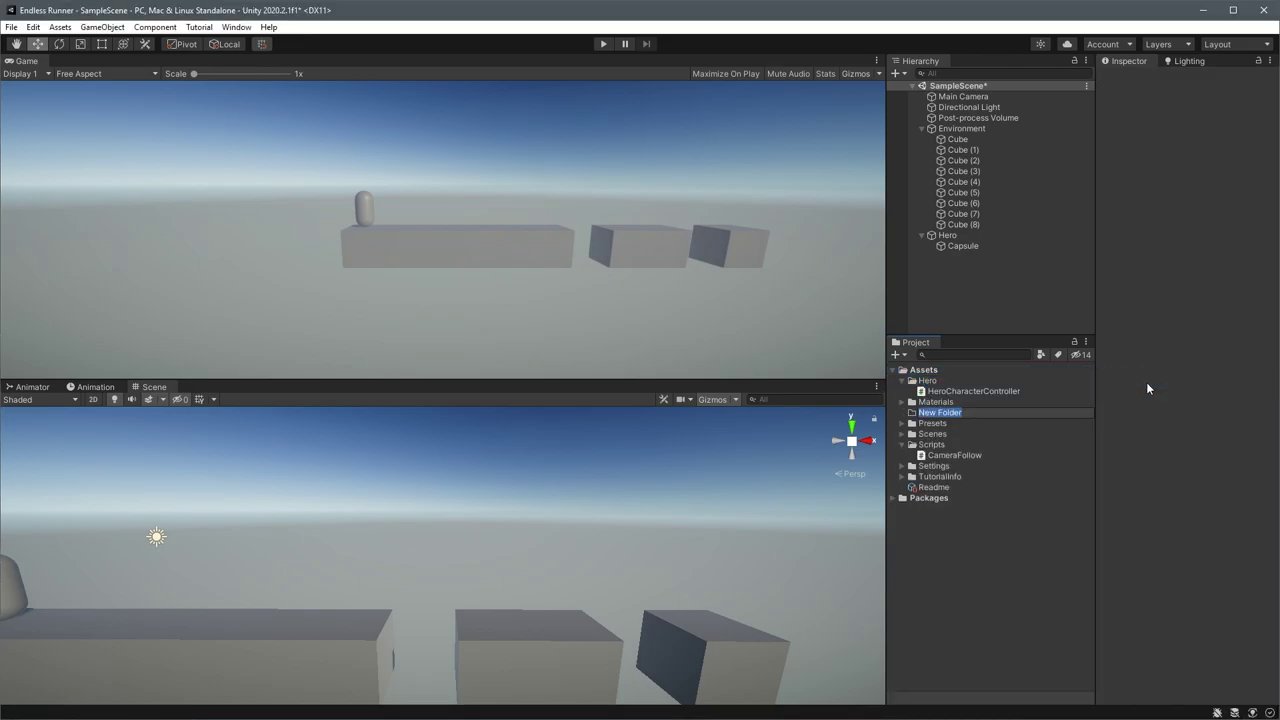
text(Meshes)
key(Return)
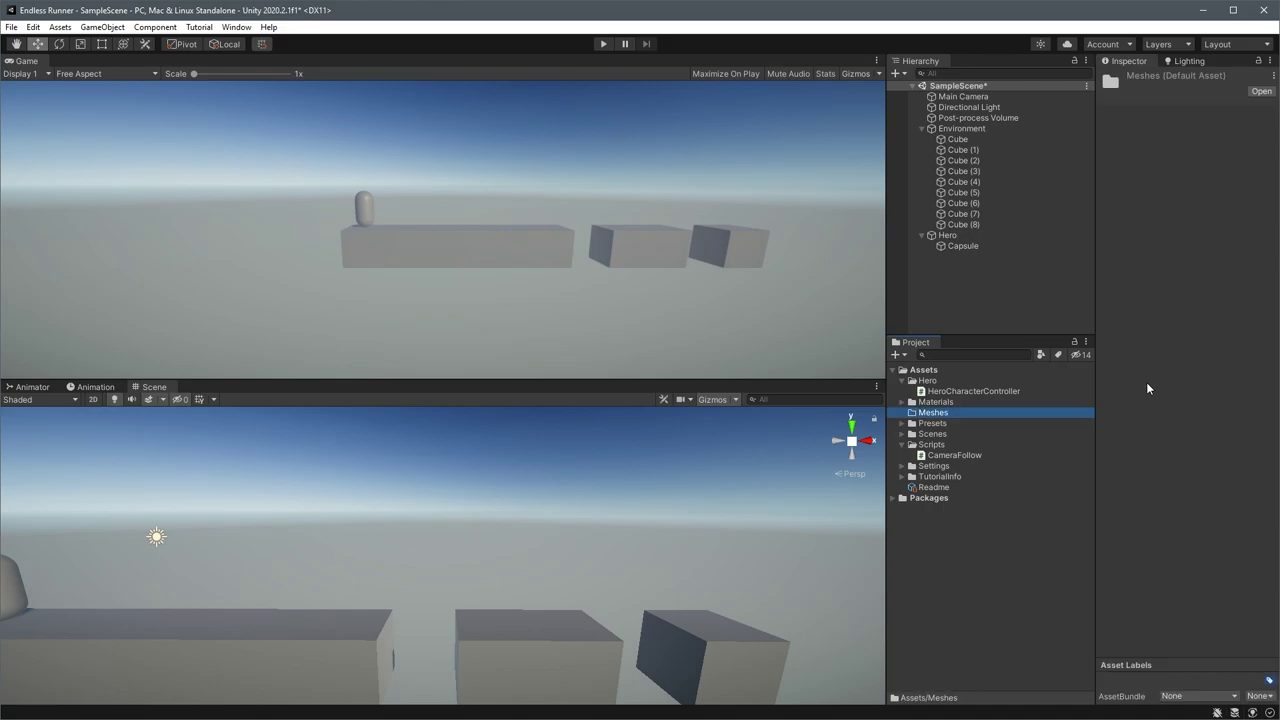
key(alt+Tab)
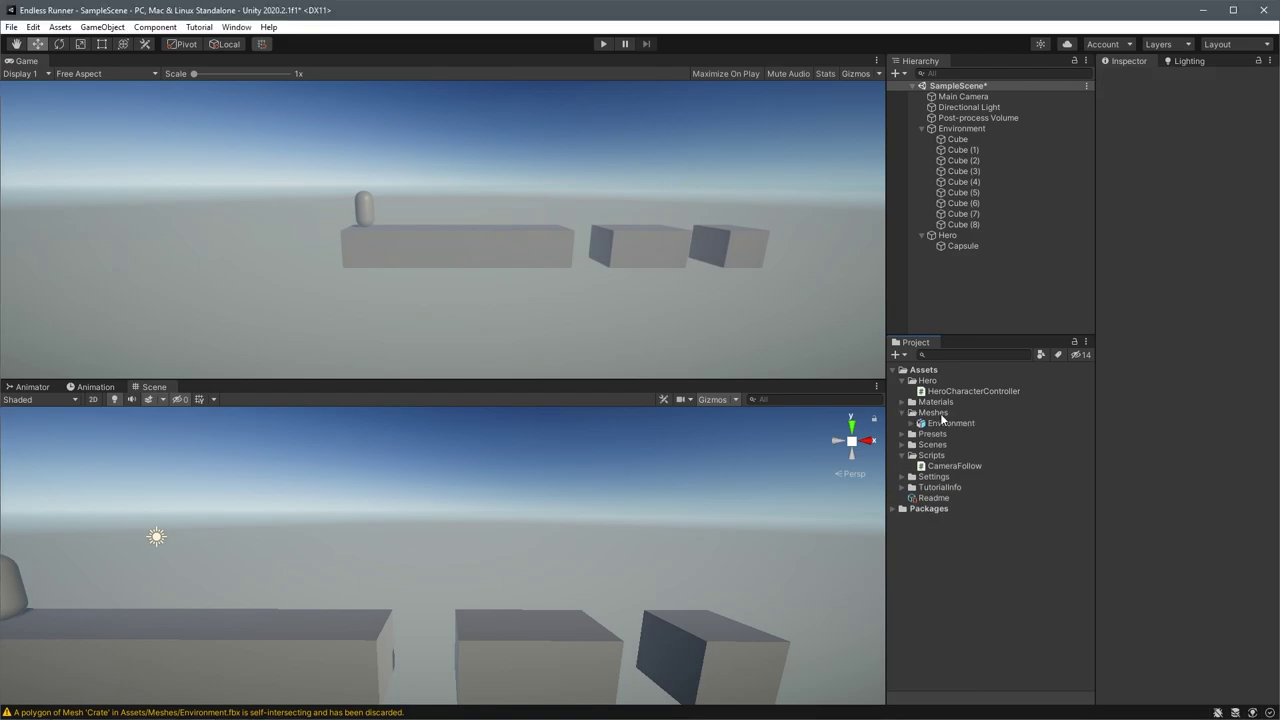
Create a Textures folder in Assets and import the ImphenziaPalette01-256-Gradient texture into it
right_click(917, 370)
mouse_move(951, 383)
click(1156, 381)
text(Textures)
key(Return)
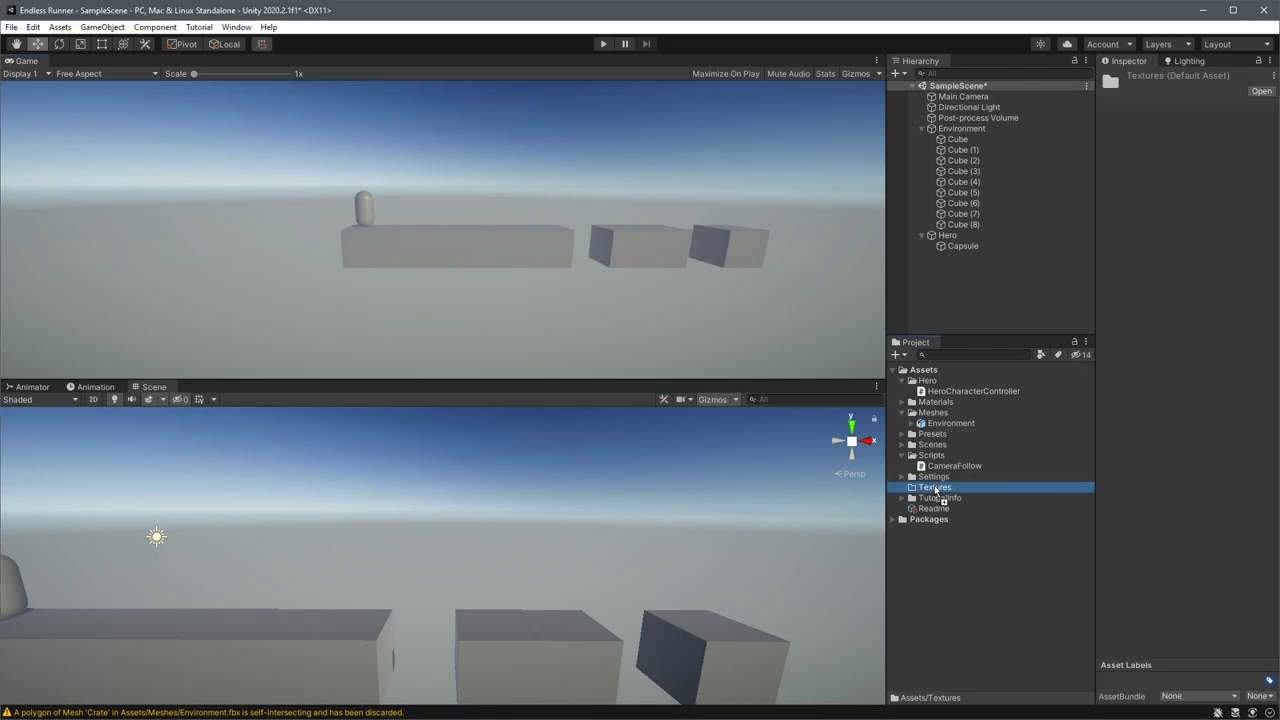
drag(936, 490, 934, 491)
click(905, 488)
Create a material named Common in the Materials folder
click(936, 403)
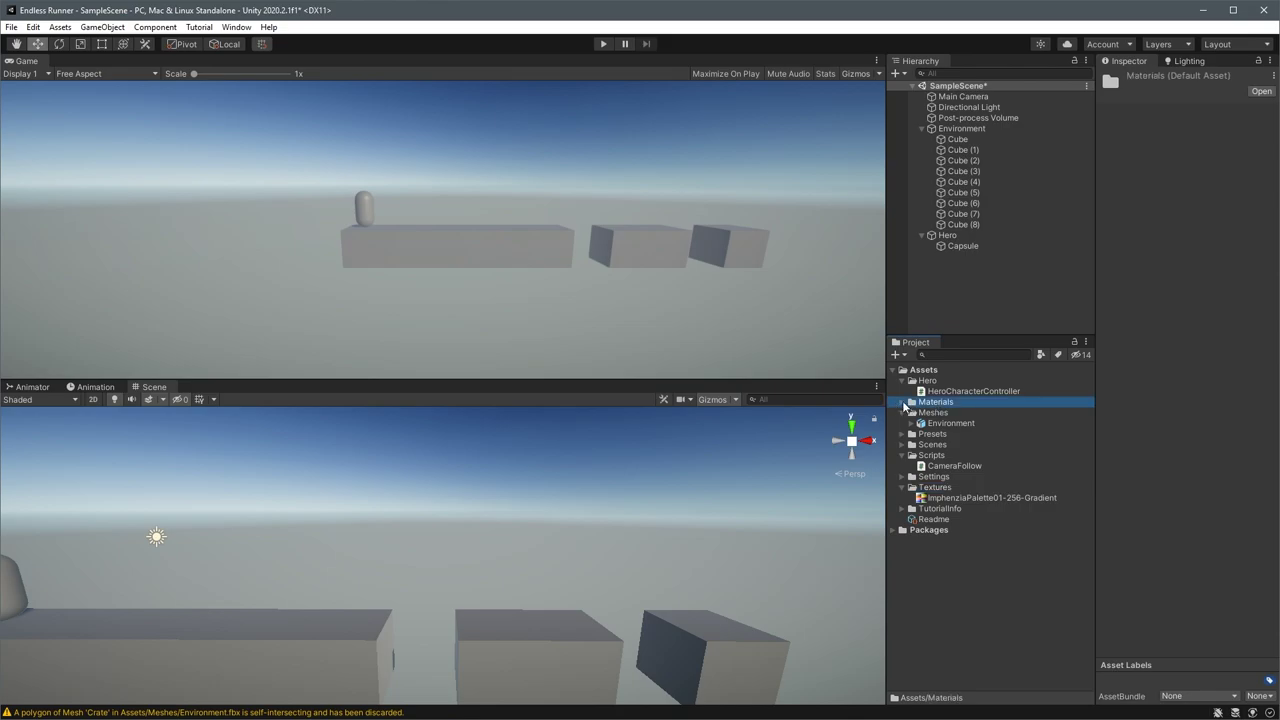
click(904, 403)
right_click(931, 405)
mouse_move(960, 413)
click(805, 638)
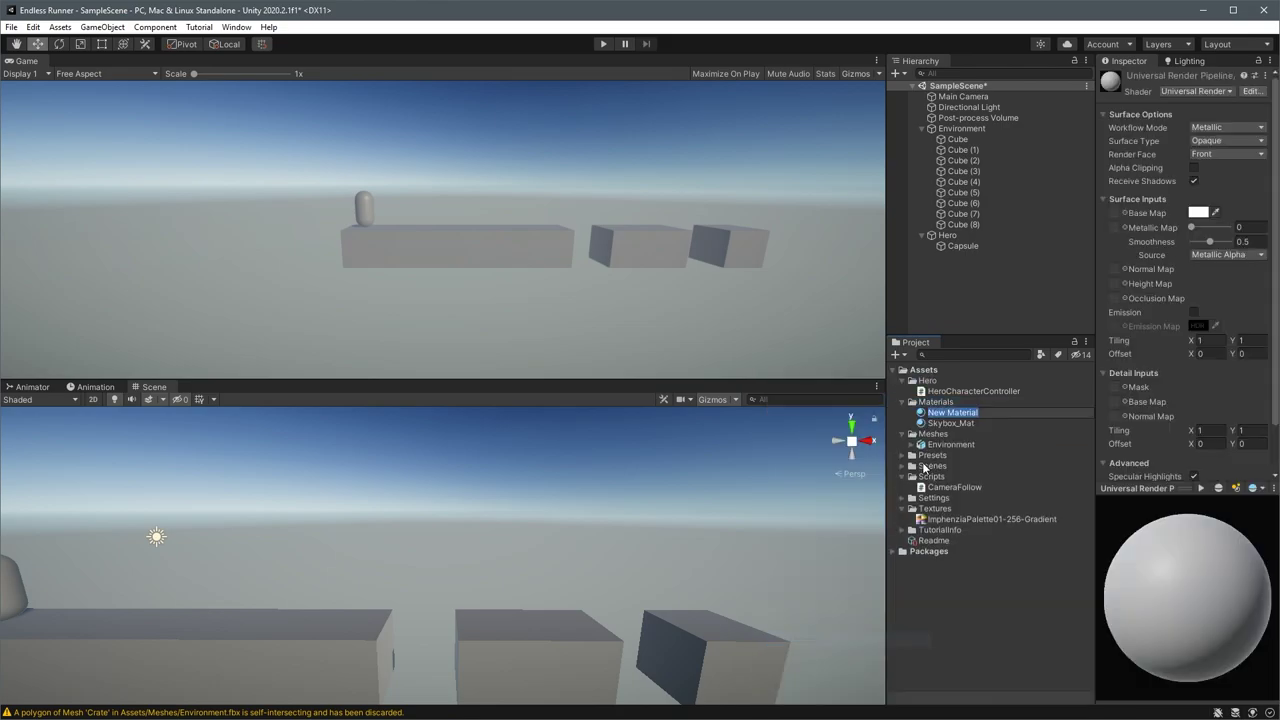
text(Common)
key(Return)
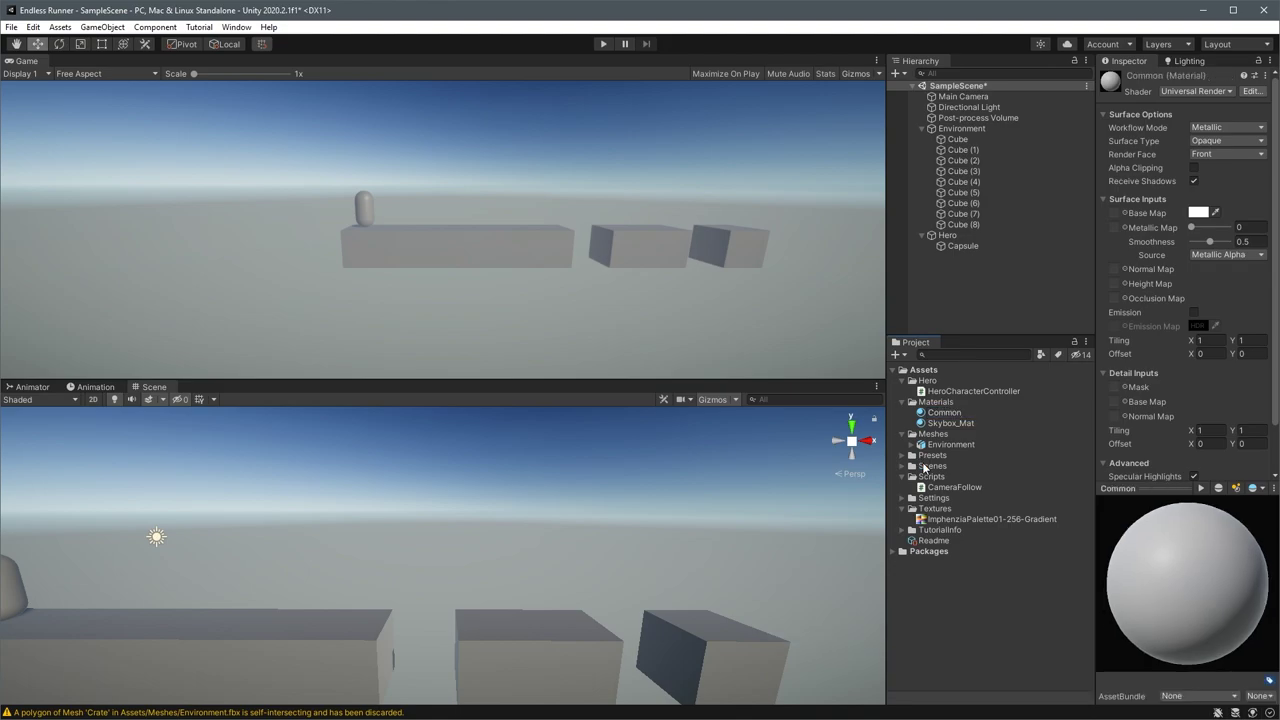
Assign the ImphenziaPalette01-256-Gradient texture as the Common material's Base Map and set its Smoothness to 0
click(945, 414)
drag(925, 523, 1129, 330)
drag(1113, 213, 1114, 214)
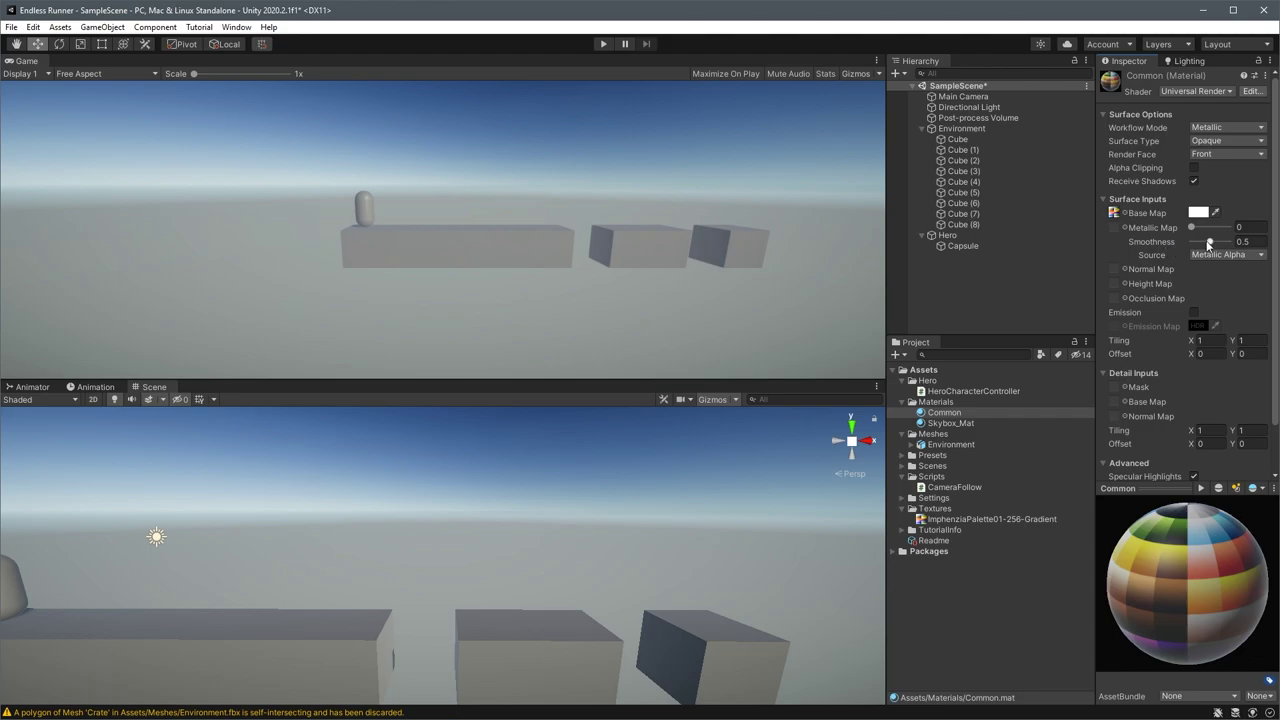
drag(1209, 243, 1168, 245)
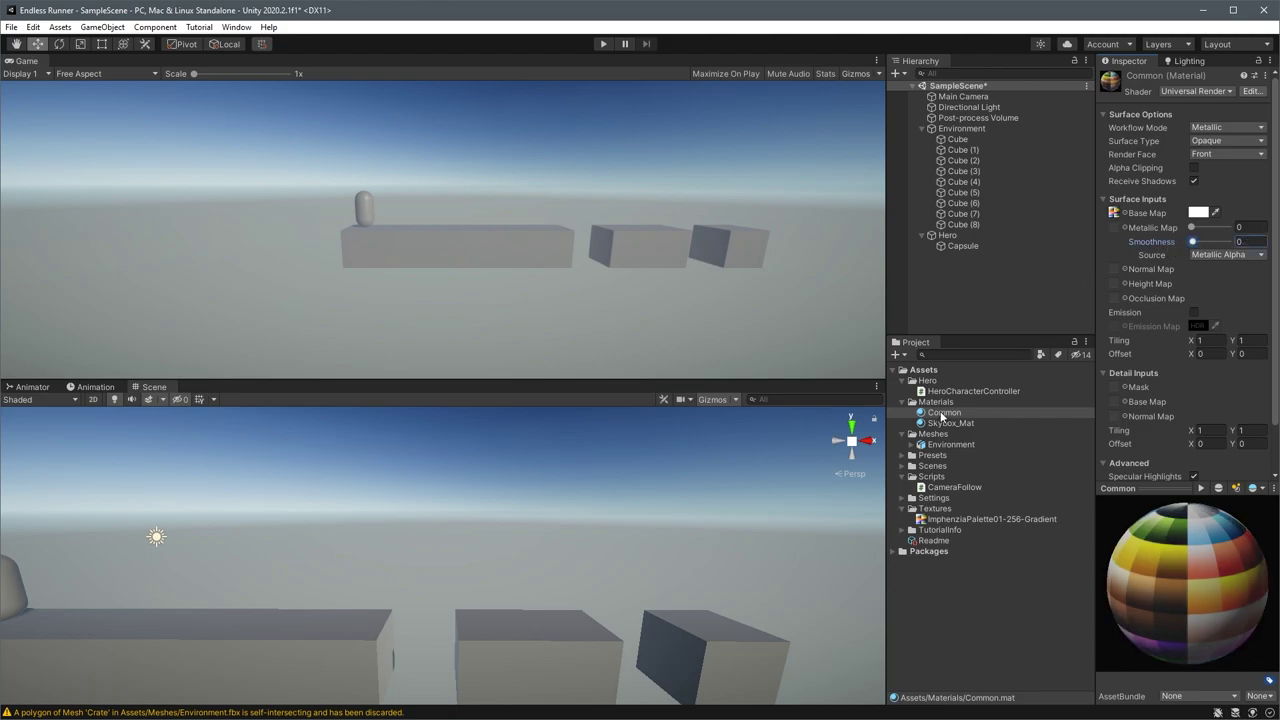
Place the Environment model from the Meshes folder in the scene as a child of the existing Environment object
click(957, 446)
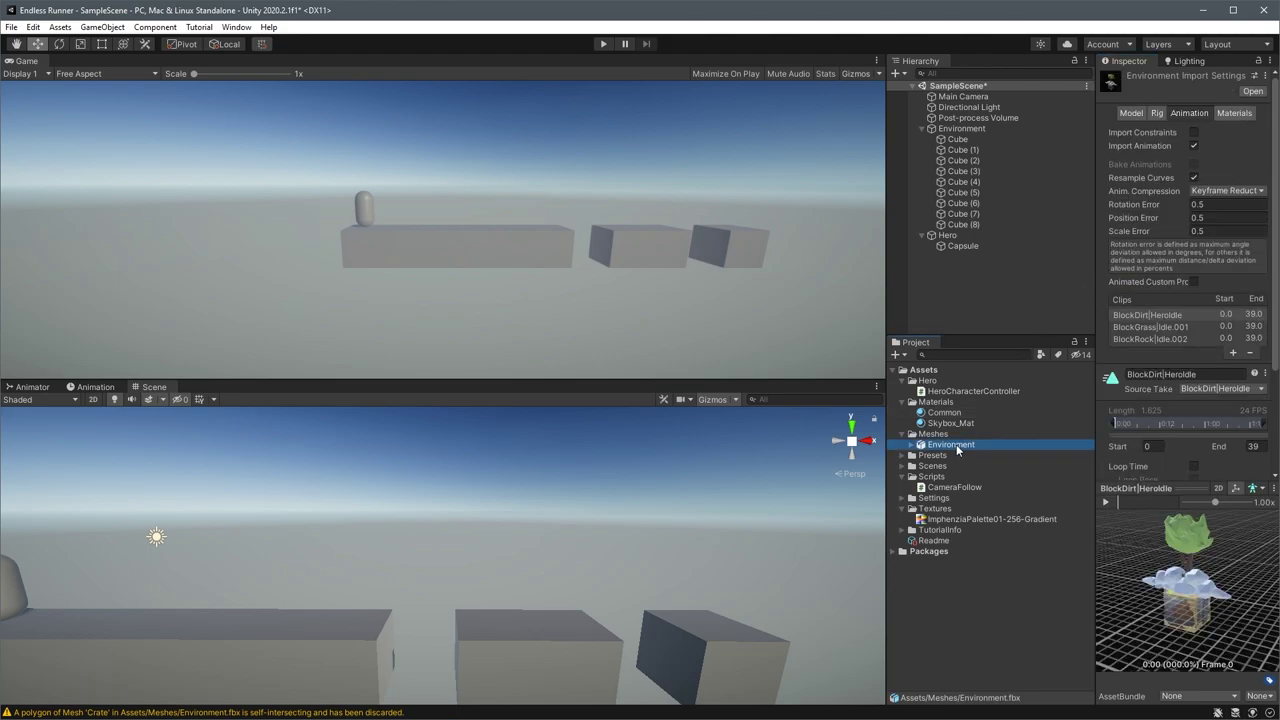
drag(957, 450, 961, 138)
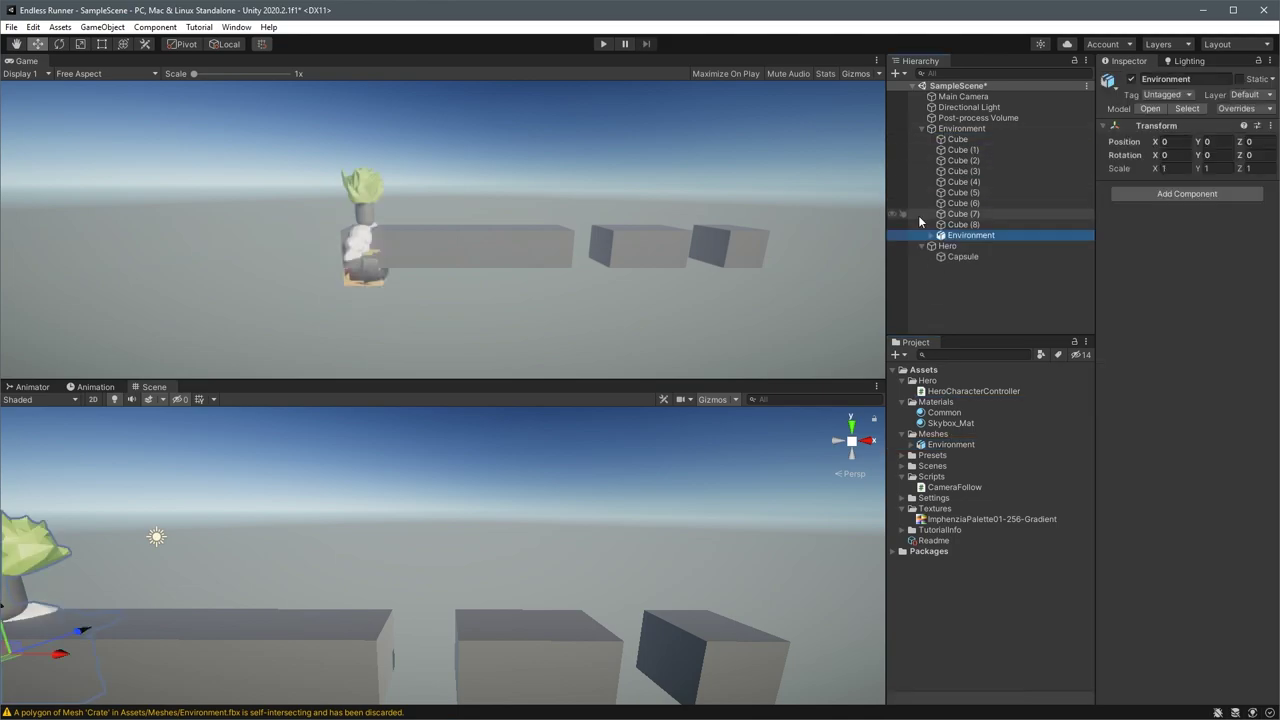
Turn off Fog in the scene's environment lighting settings
click(1186, 61)
click(1164, 79)
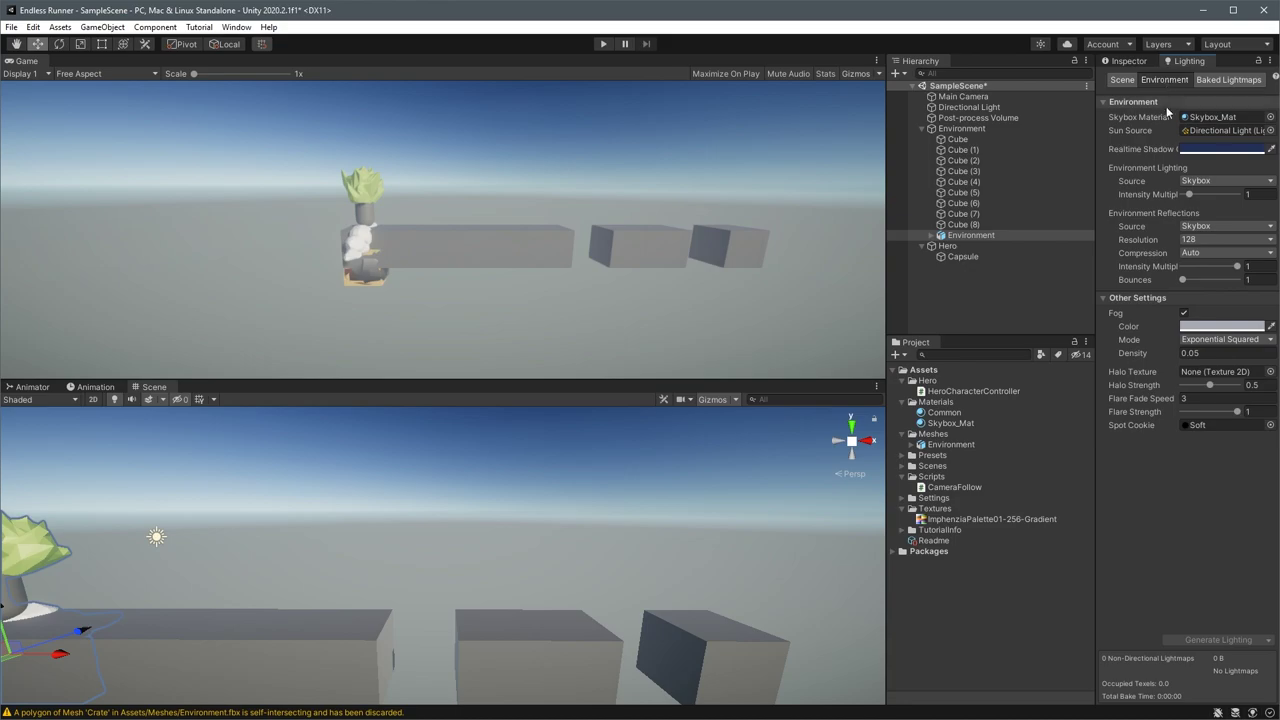
click(1184, 315)
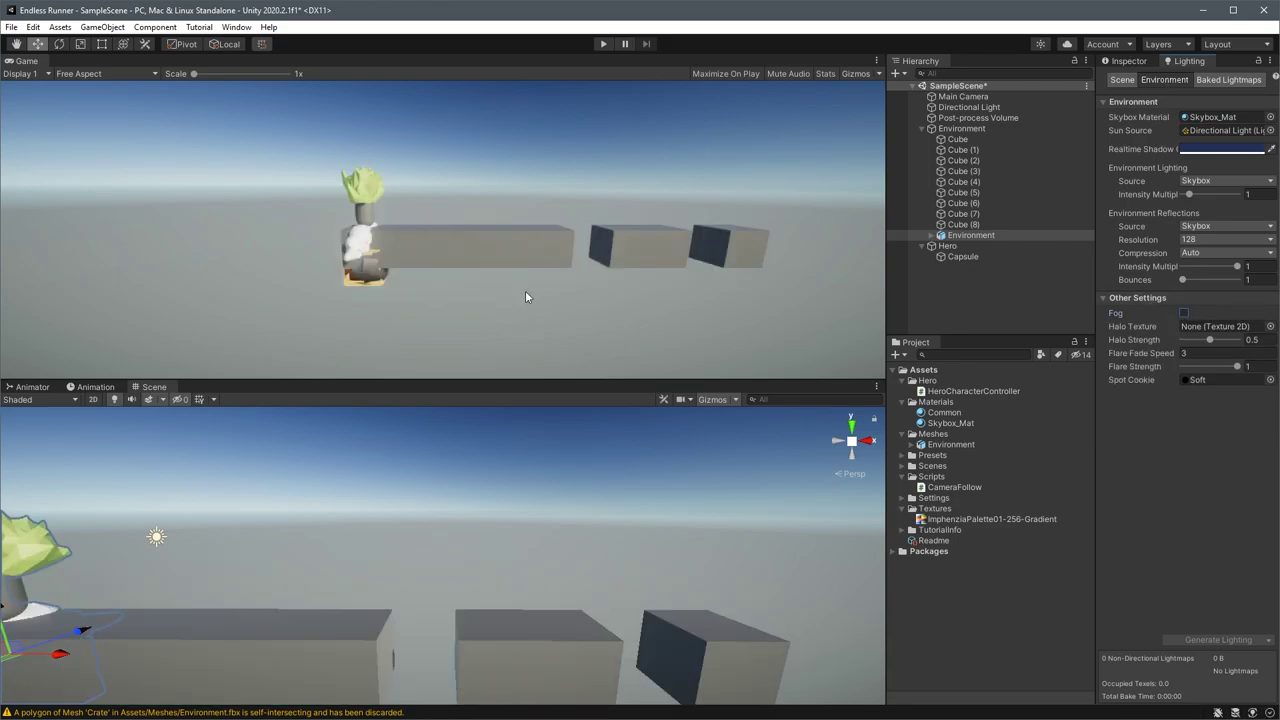
Unpack the nested Environment prefab and move its BlockDirt object to the start of the parent Environment's children
click(931, 235)
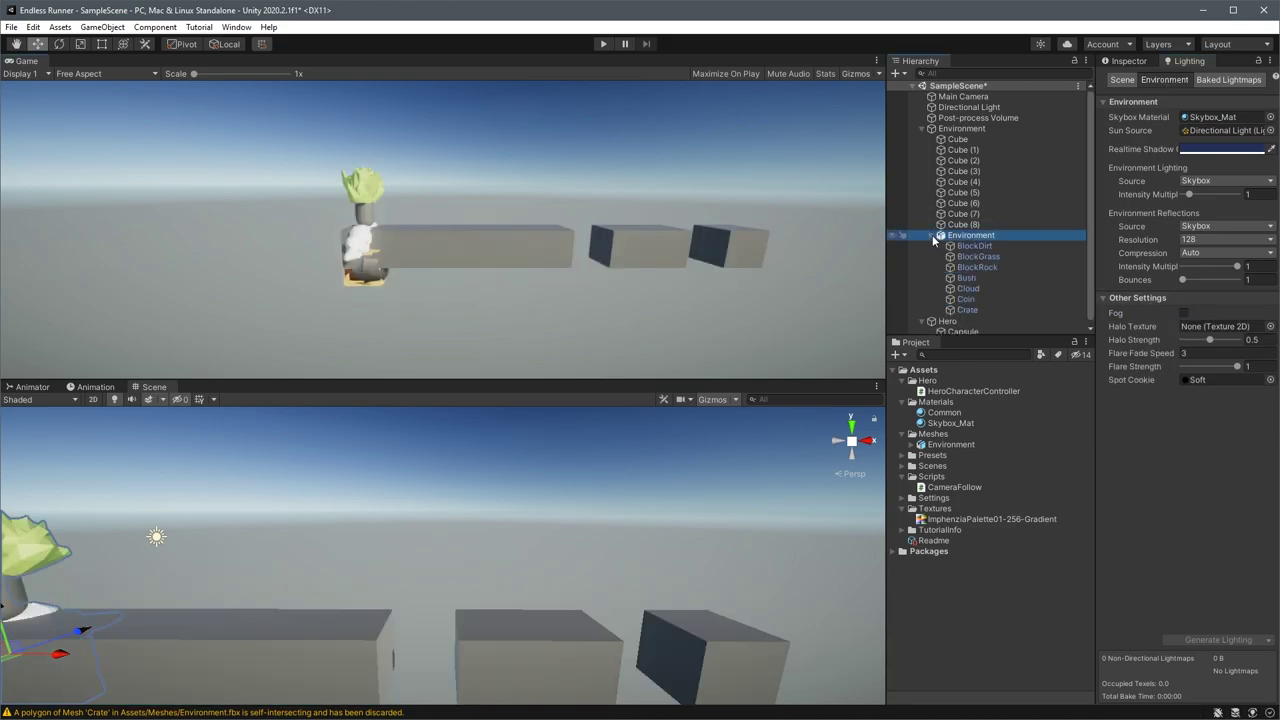
click(980, 236)
right_click(983, 243)
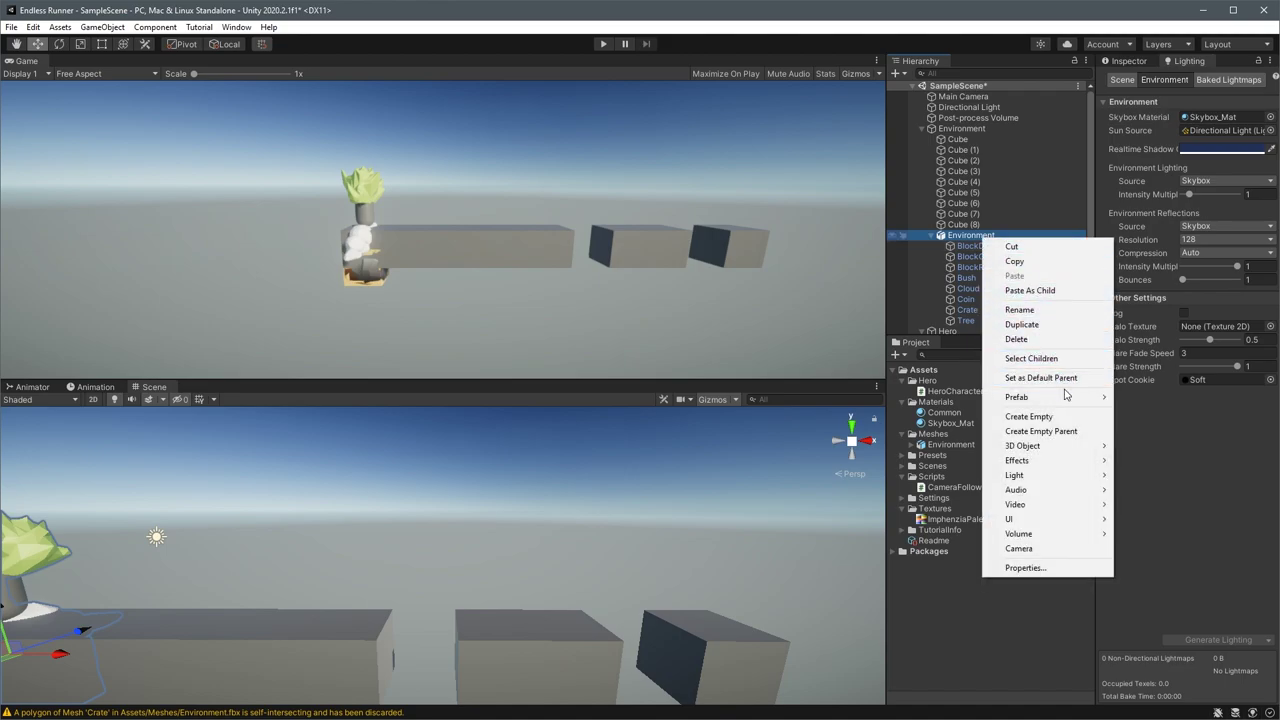
mouse_move(1065, 397)
click(1150, 459)
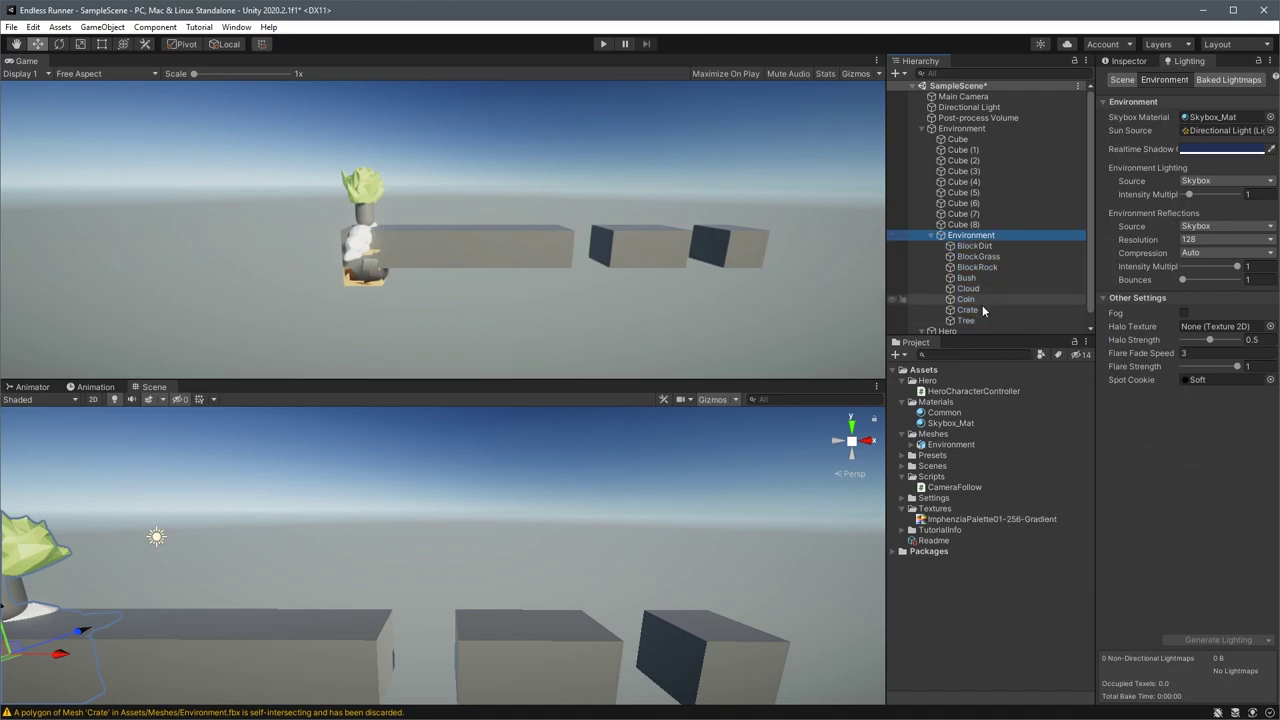
click(975, 247)
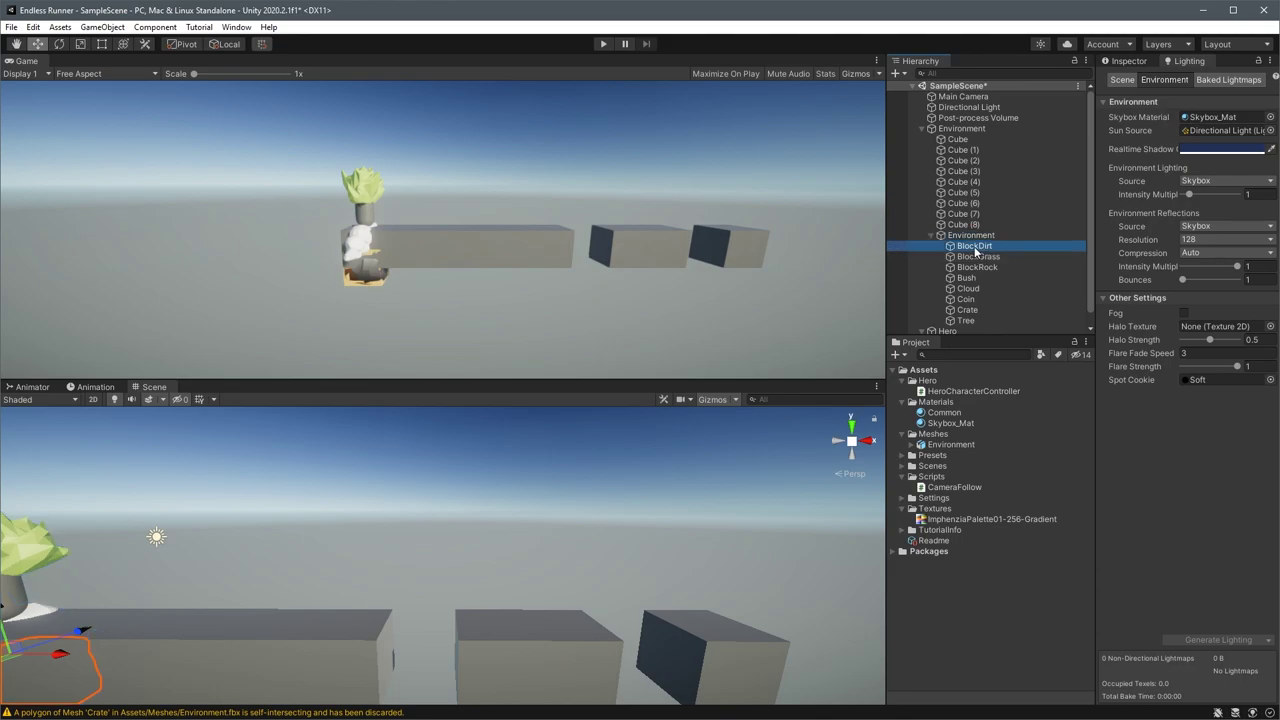
drag(975, 250, 965, 136)
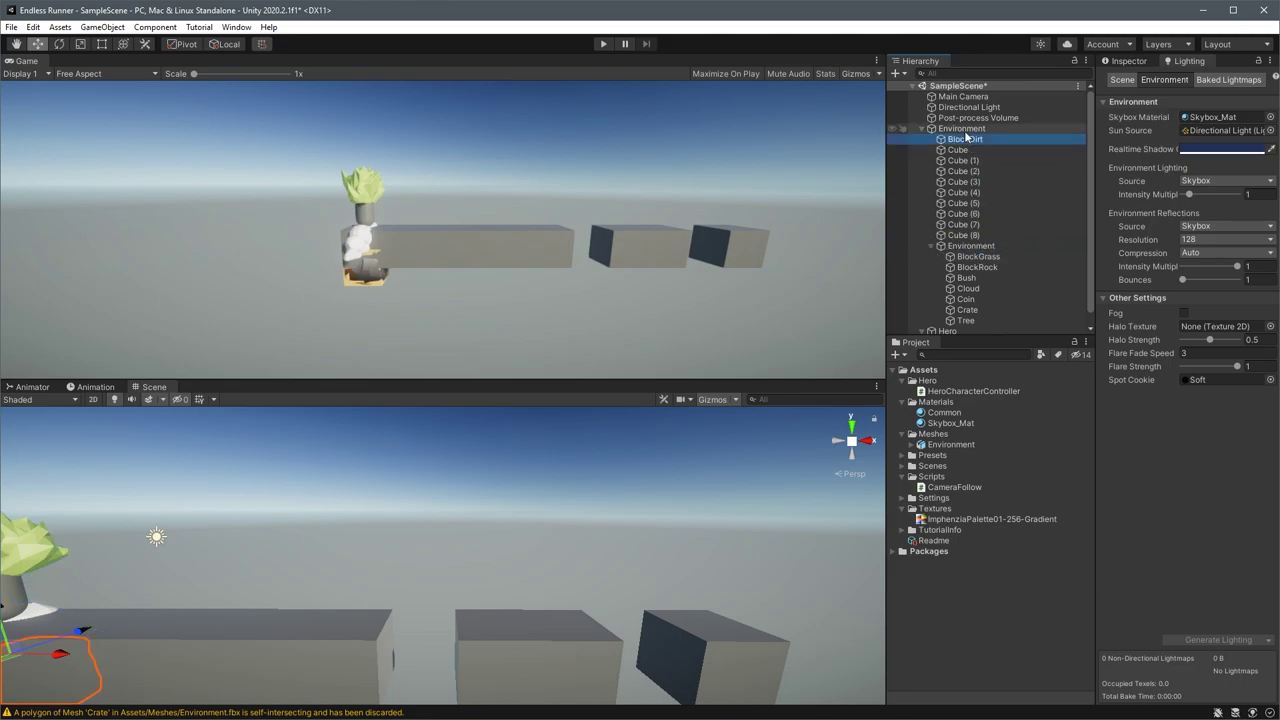
Enlarge the Scene view and delete the first five placeholder cubes, Cube through Cube (4), around the imported meshes
click(504, 246)
drag(412, 381, 407, 216)
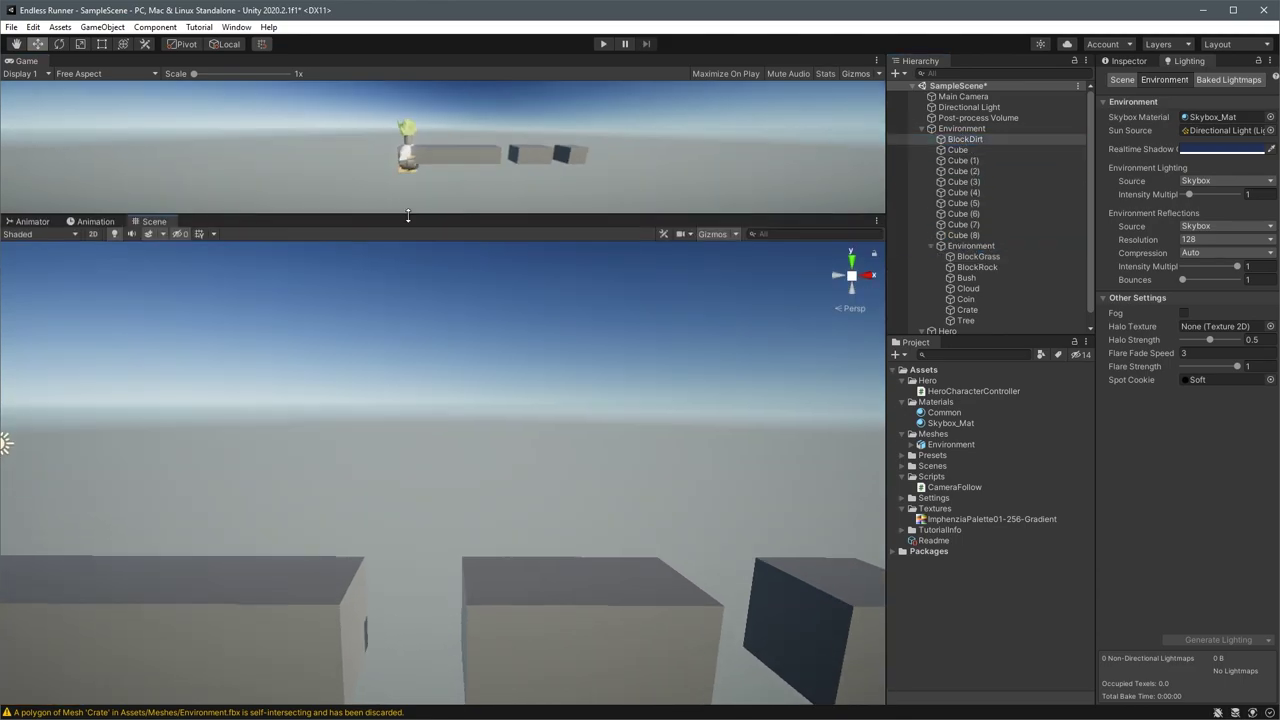
key(f)
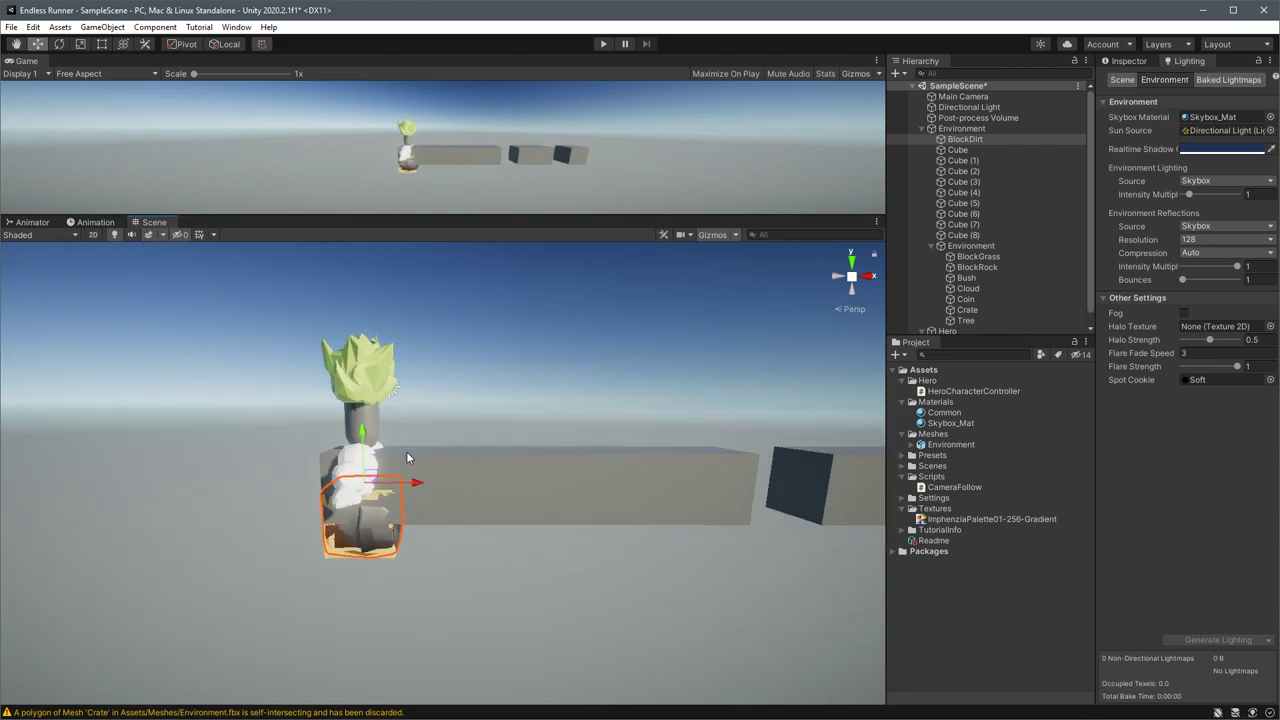
click(411, 468)
click(378, 474)
click(389, 468)
key(Delete)
click(423, 472)
key(Delete)
click(494, 487)
key(Delete)
click(564, 485)
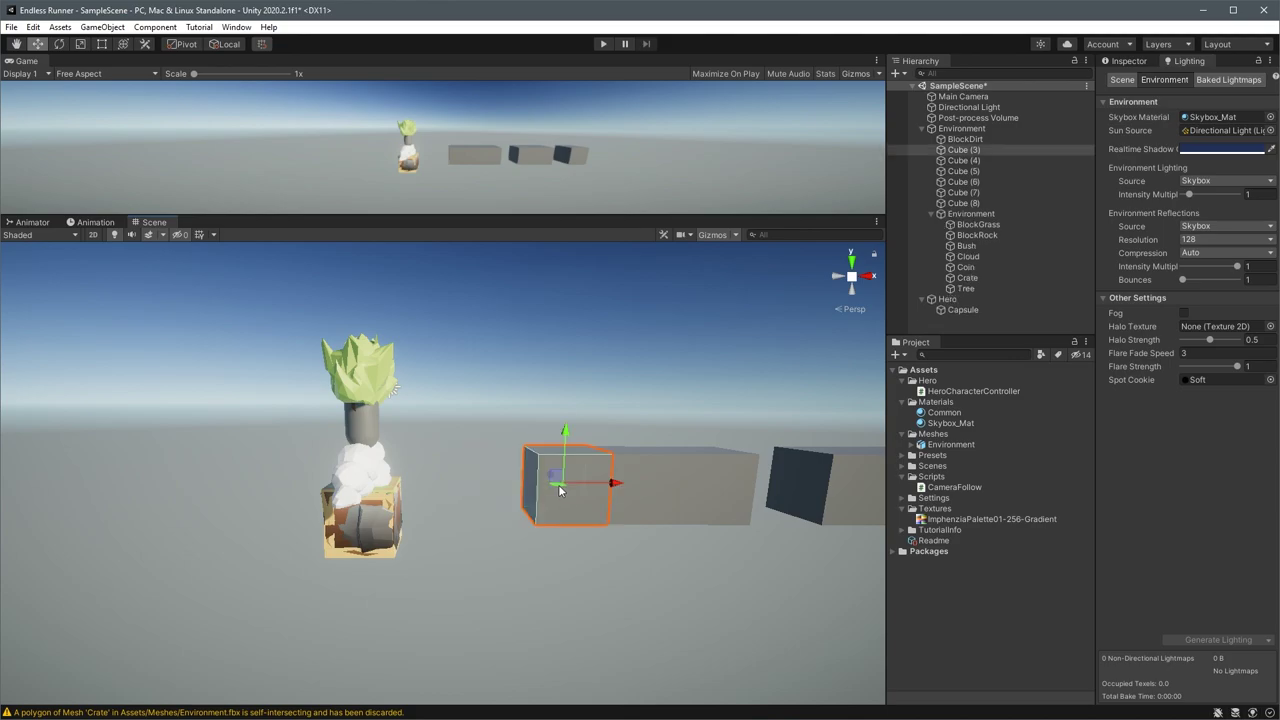
key(Delete)
click(630, 487)
key(Delete)
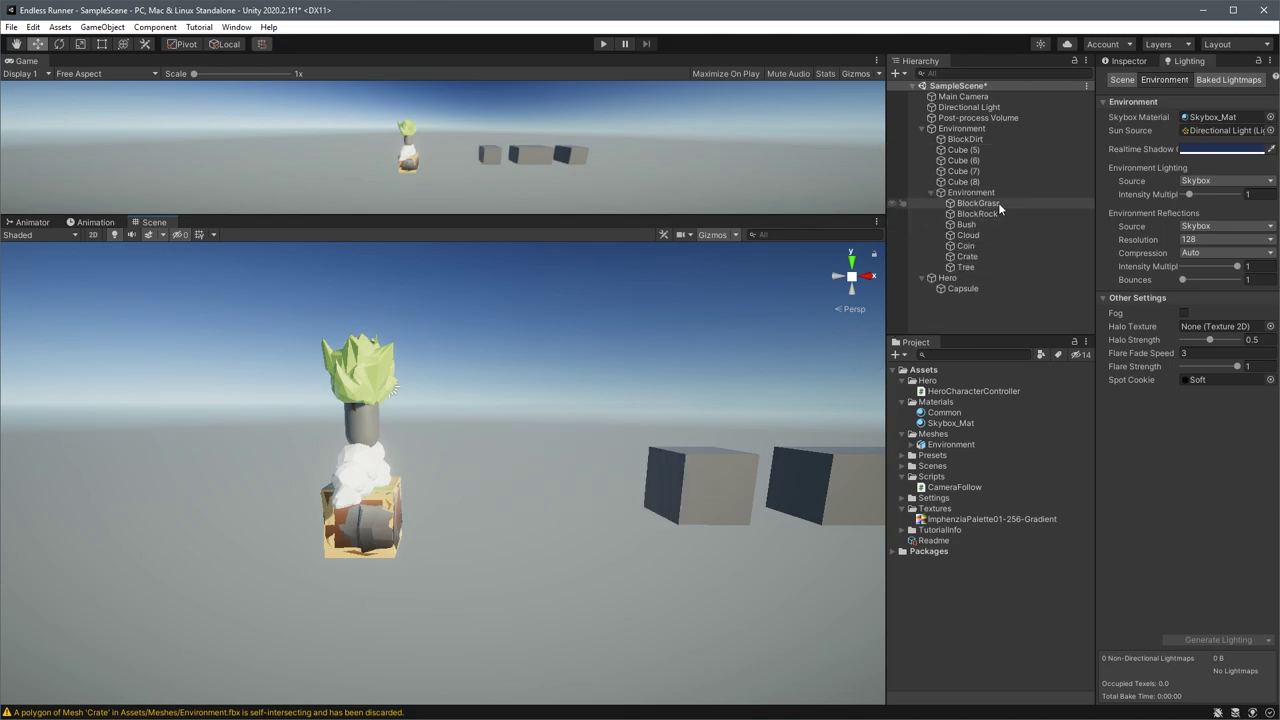
Deactivate all meshes under the nested Environment object, from BlockGrass to Tree
click(978, 204)
shift+click(986, 266)
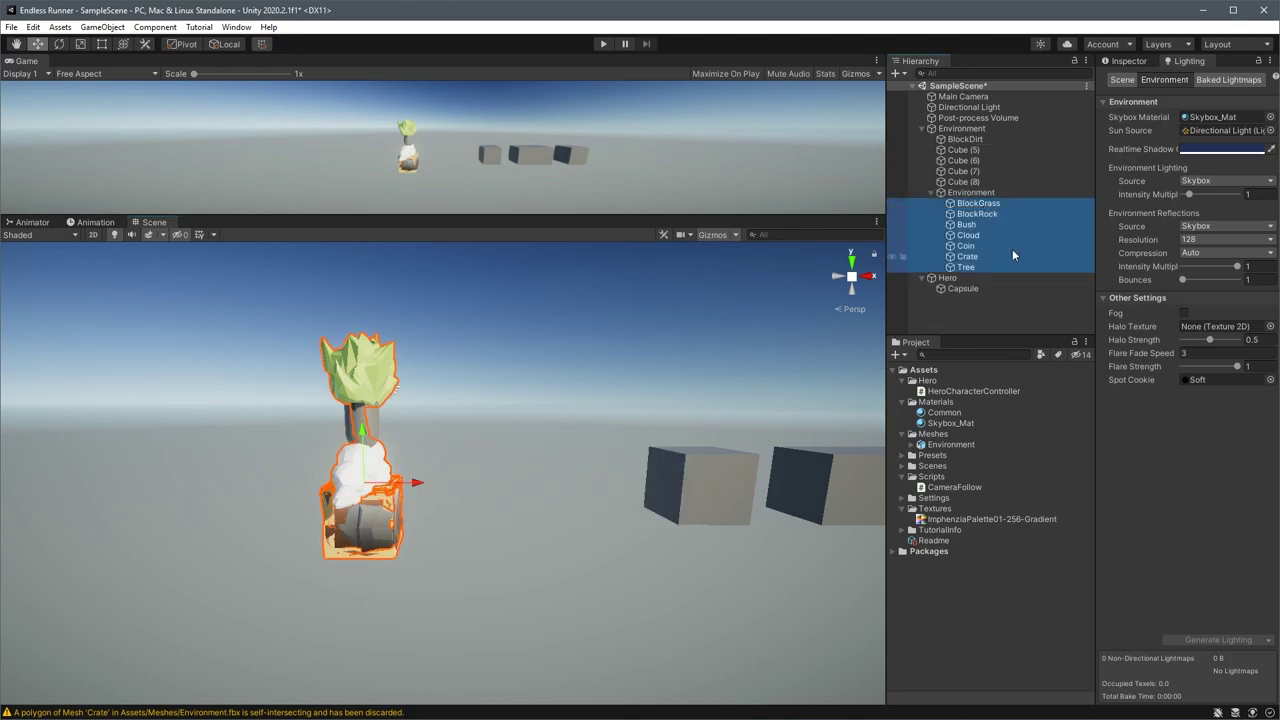
click(1125, 60)
click(1131, 79)
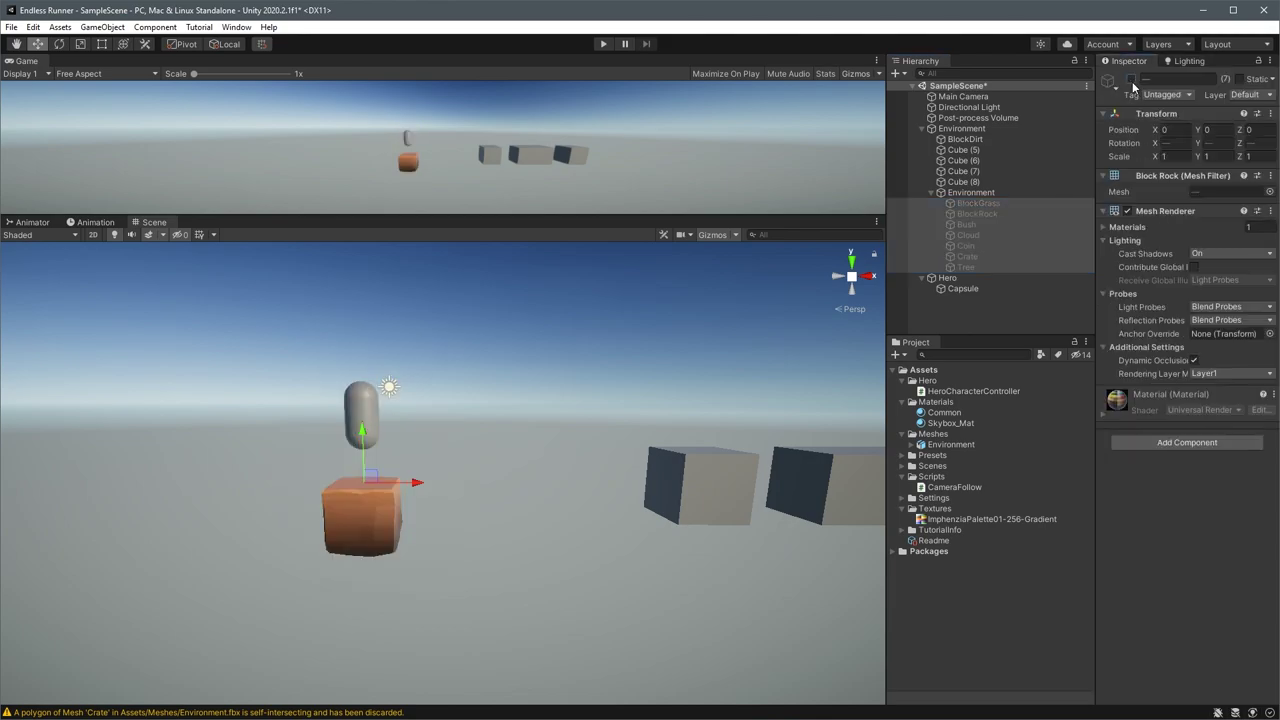
Make BlockGrass a child of BlockDirt and activate it
click(970, 140)
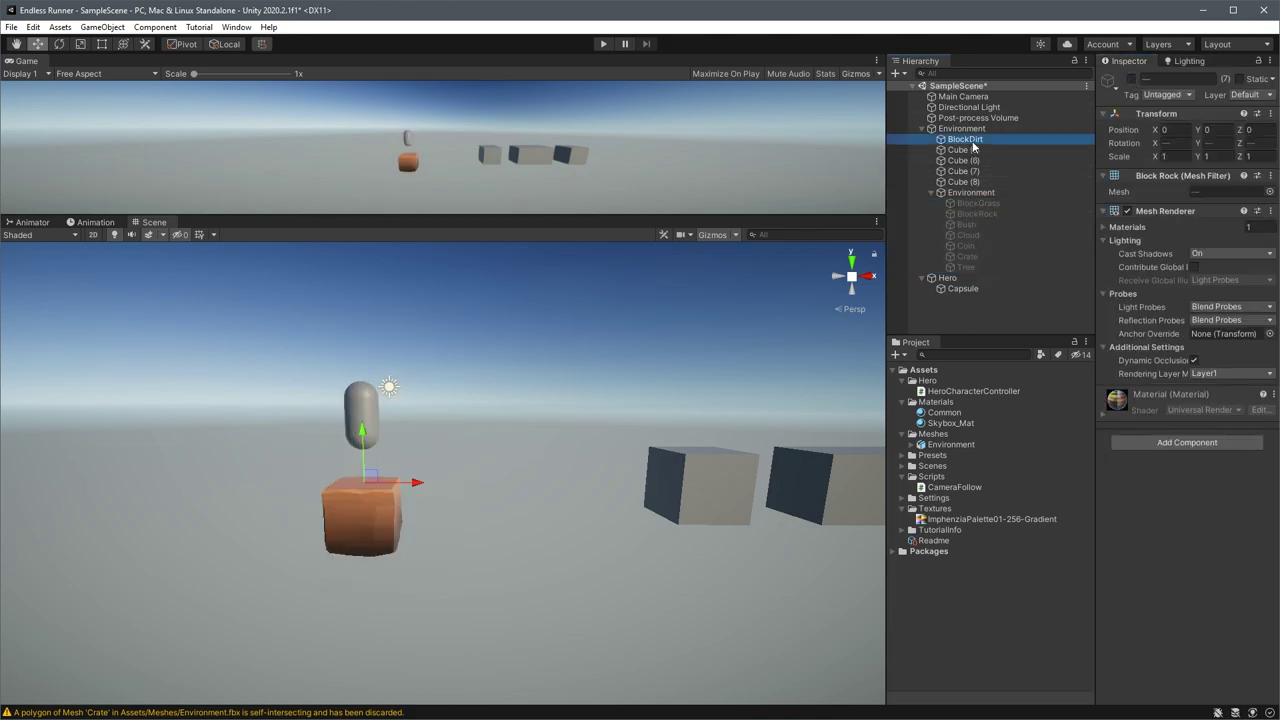
click(980, 204)
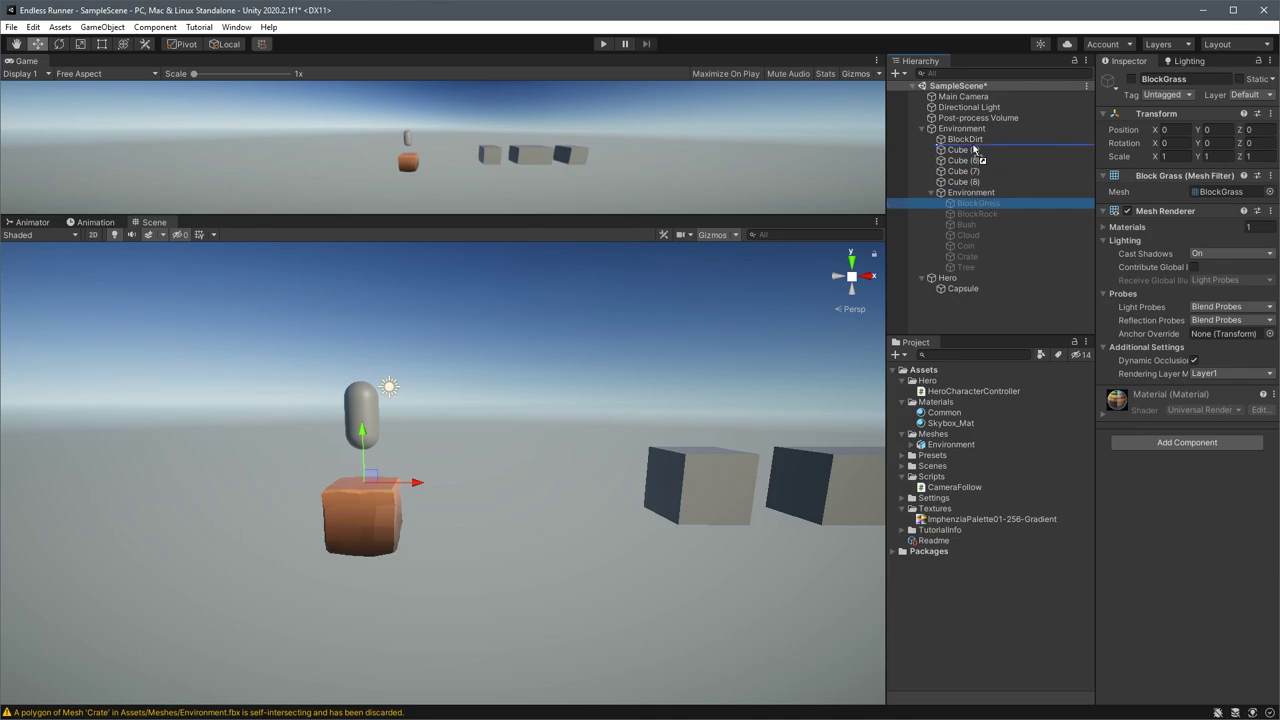
drag(974, 149, 966, 139)
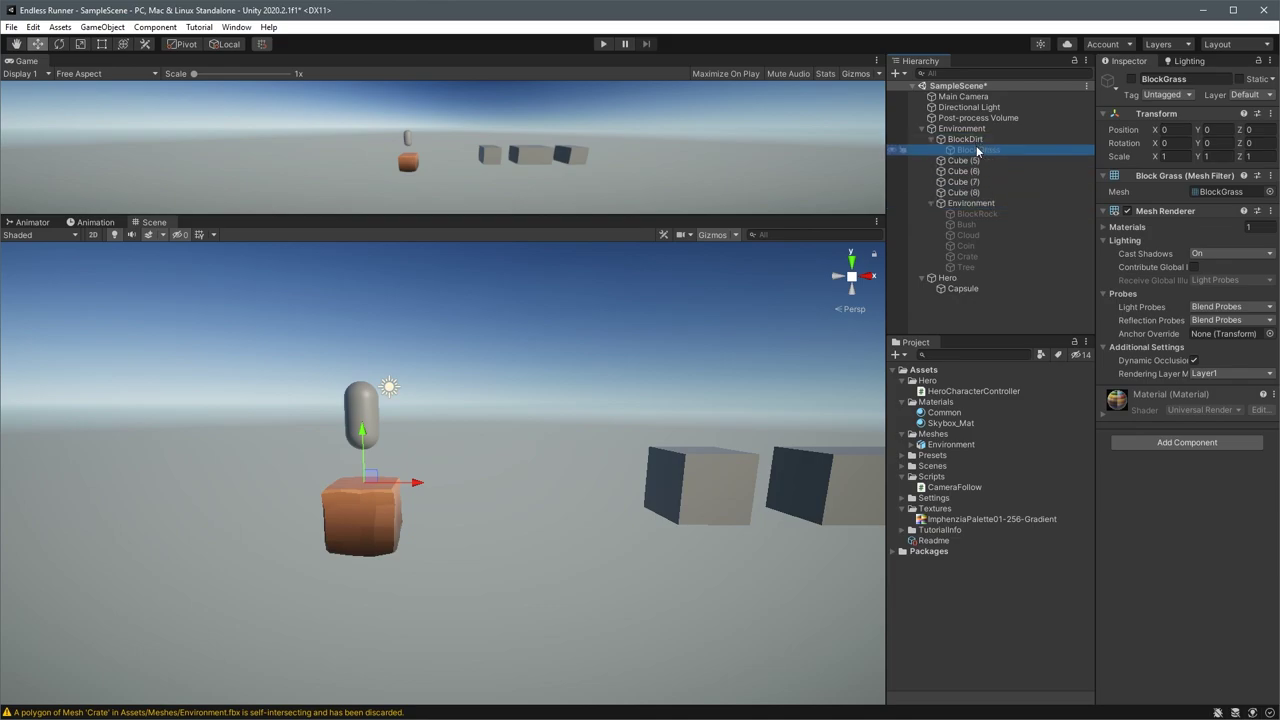
click(1131, 79)
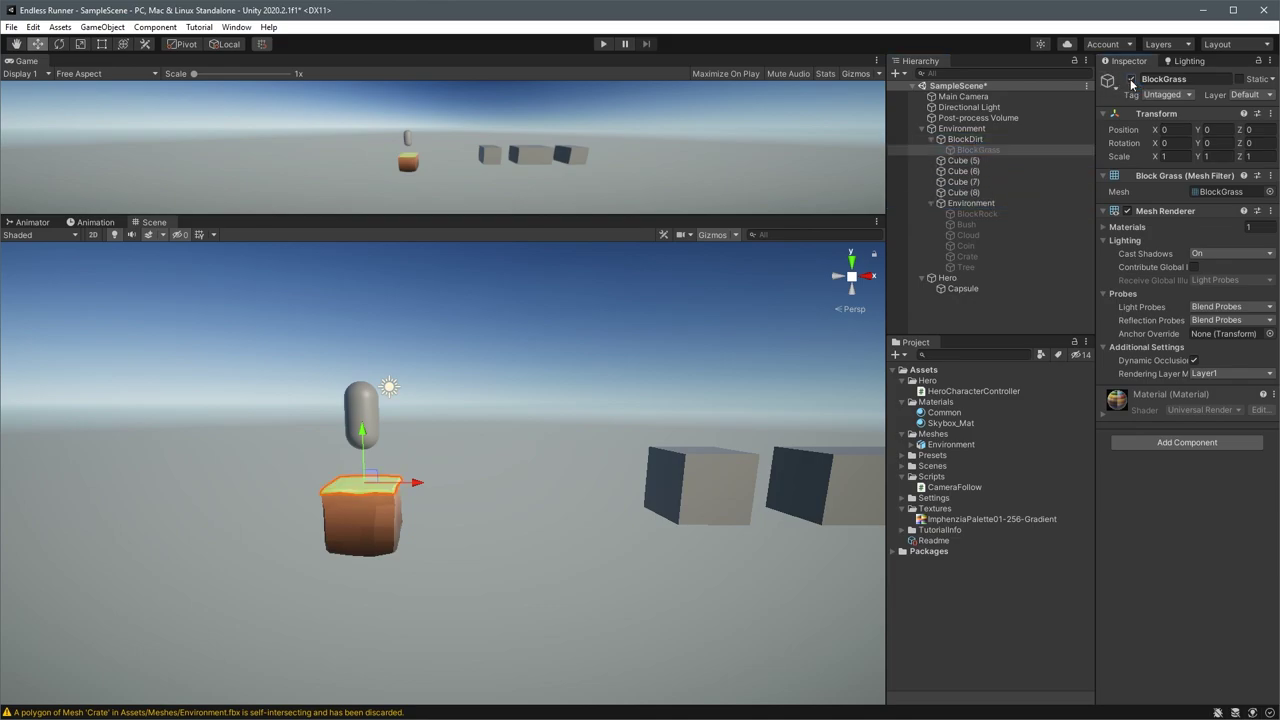
Create a folder named Prefabs in Assets
click(965, 139)
click(926, 372)
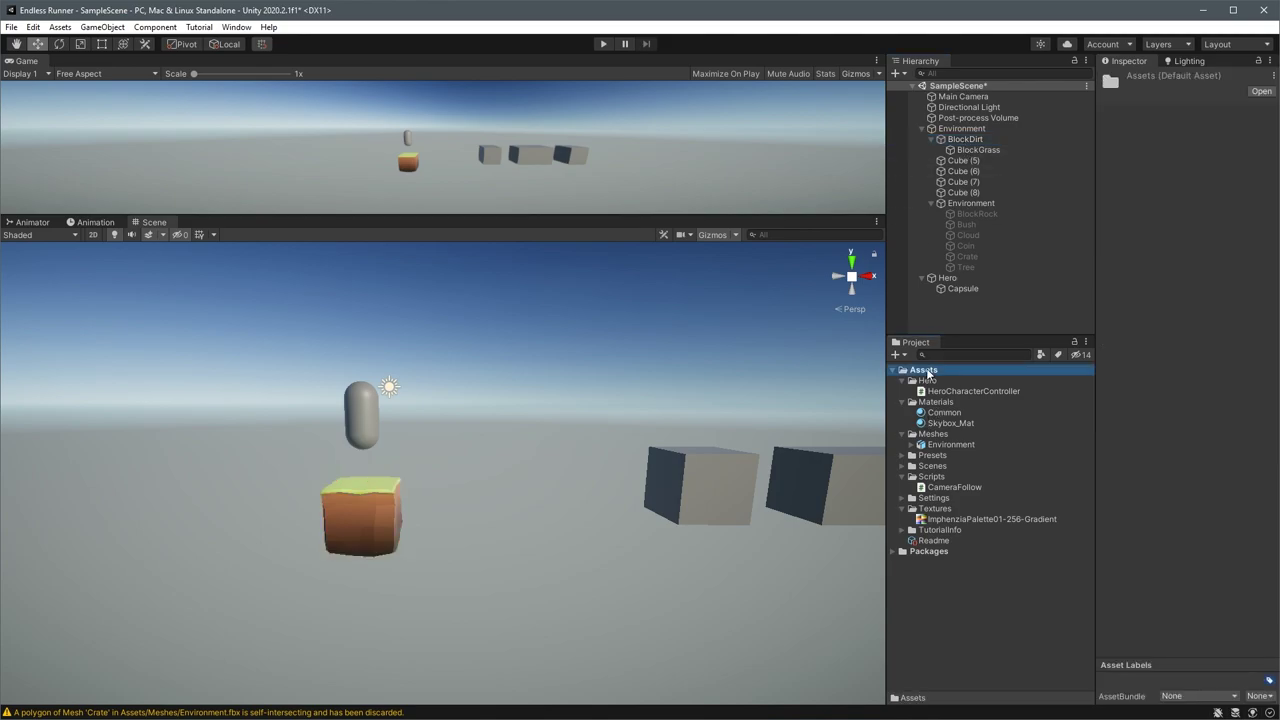
right_click(926, 372)
mouse_move(965, 372)
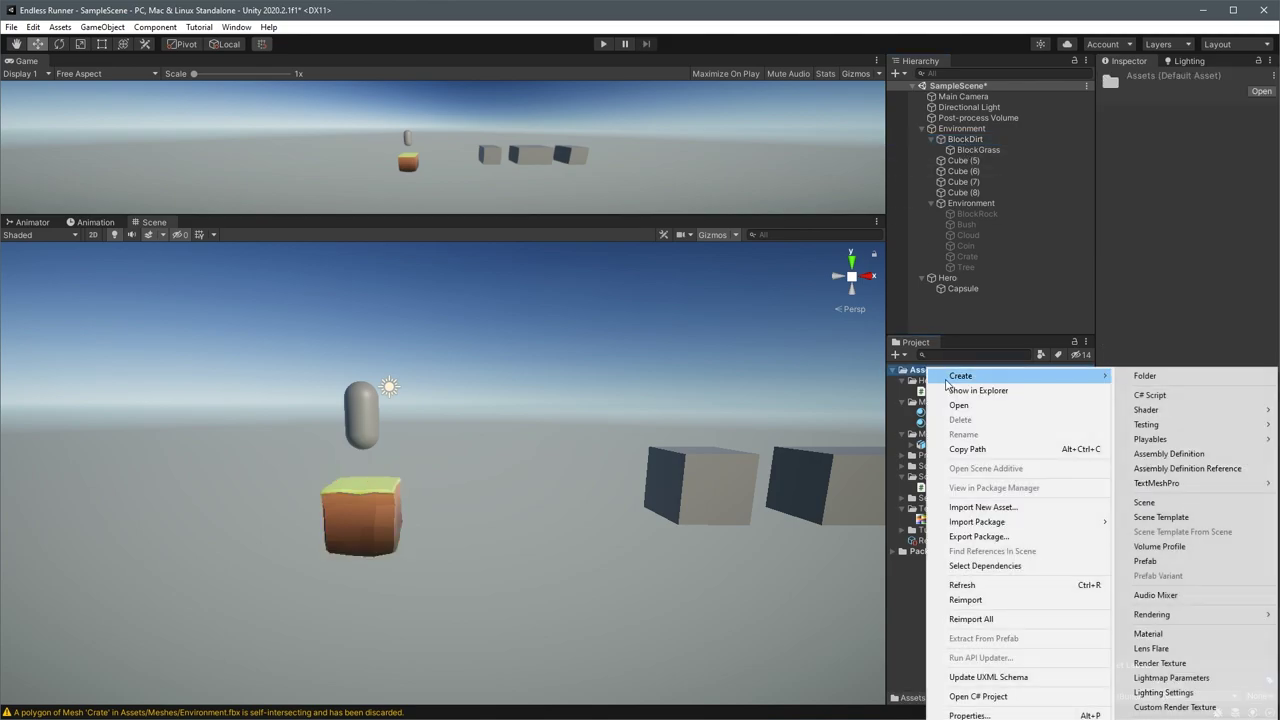
click(1171, 376)
text(Prefabs)
key(Return)
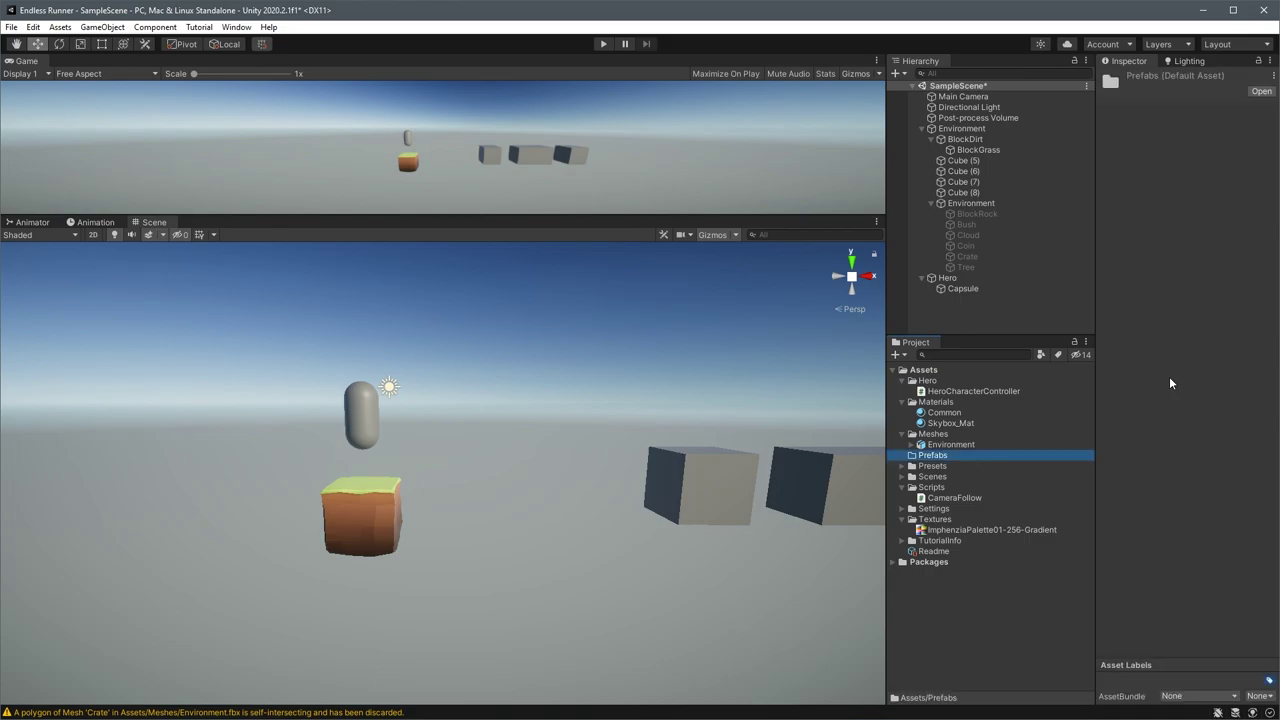
Add a Box Collider to BlockDirt and set its size to 2, 2, 2
click(966, 139)
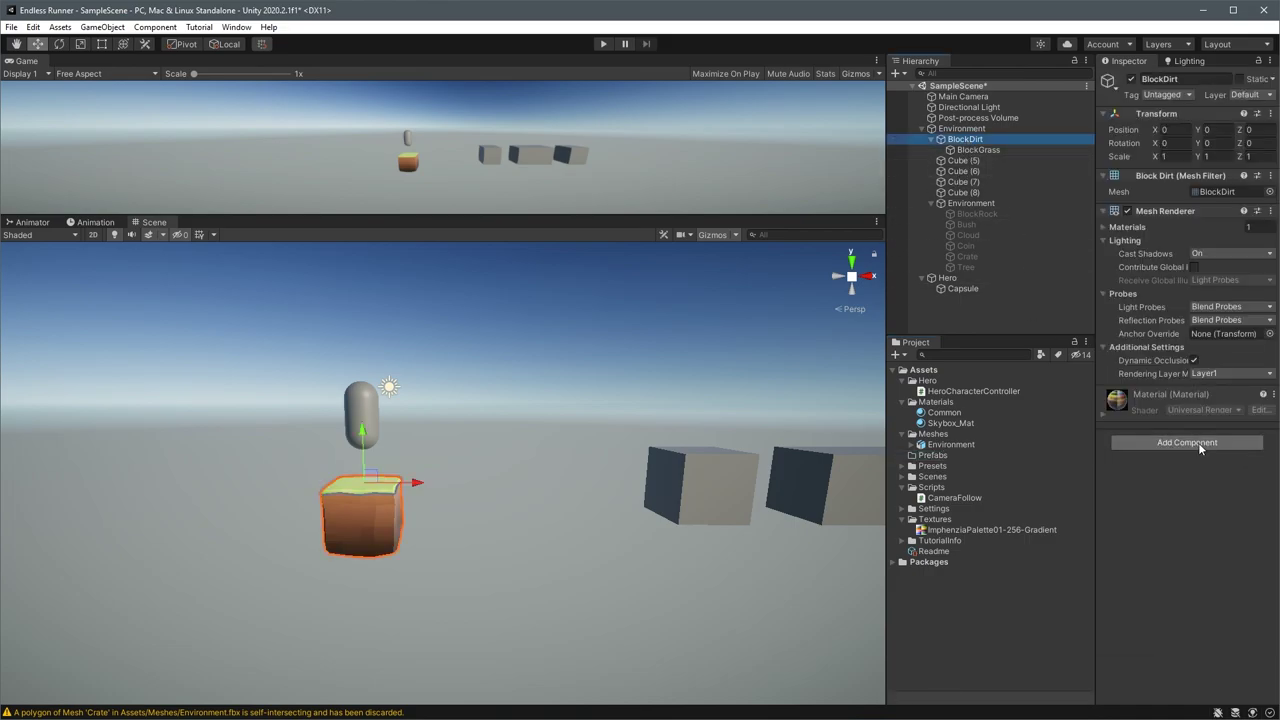
click(1198, 442)
text(box)
key(Return)
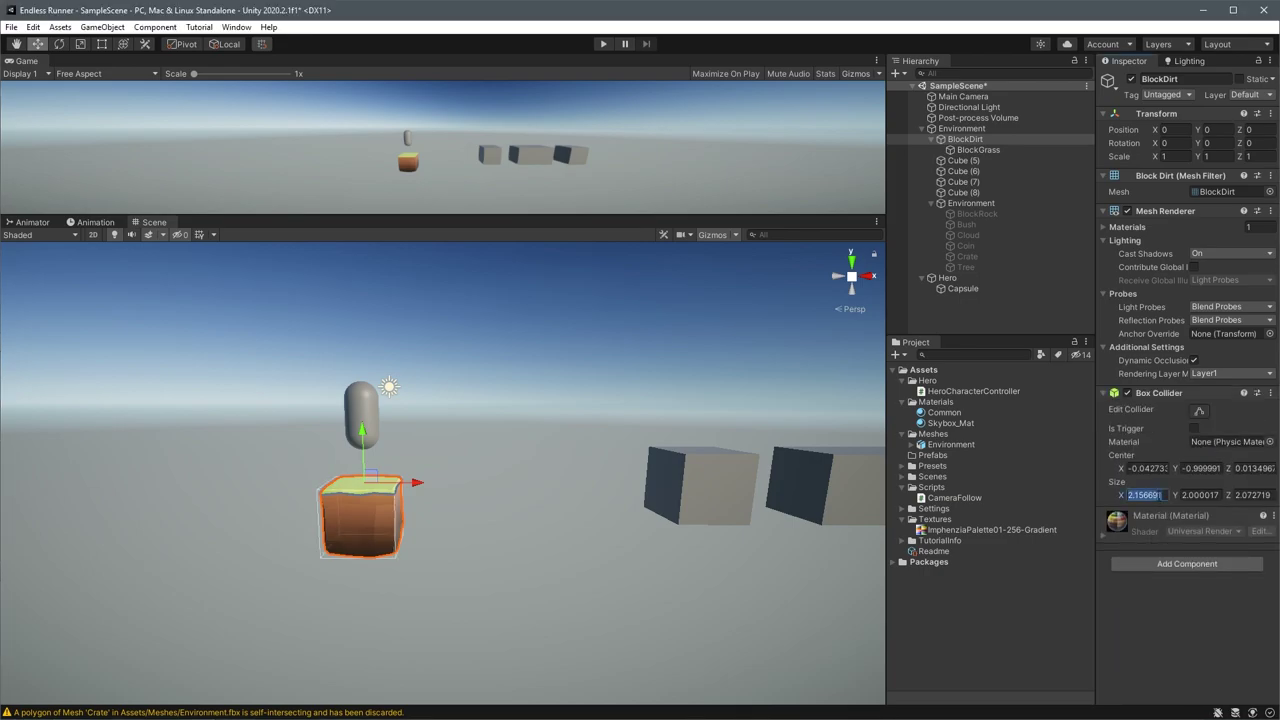
text(2)
key(Tab)
text(2)
key(Tab)
text(2)
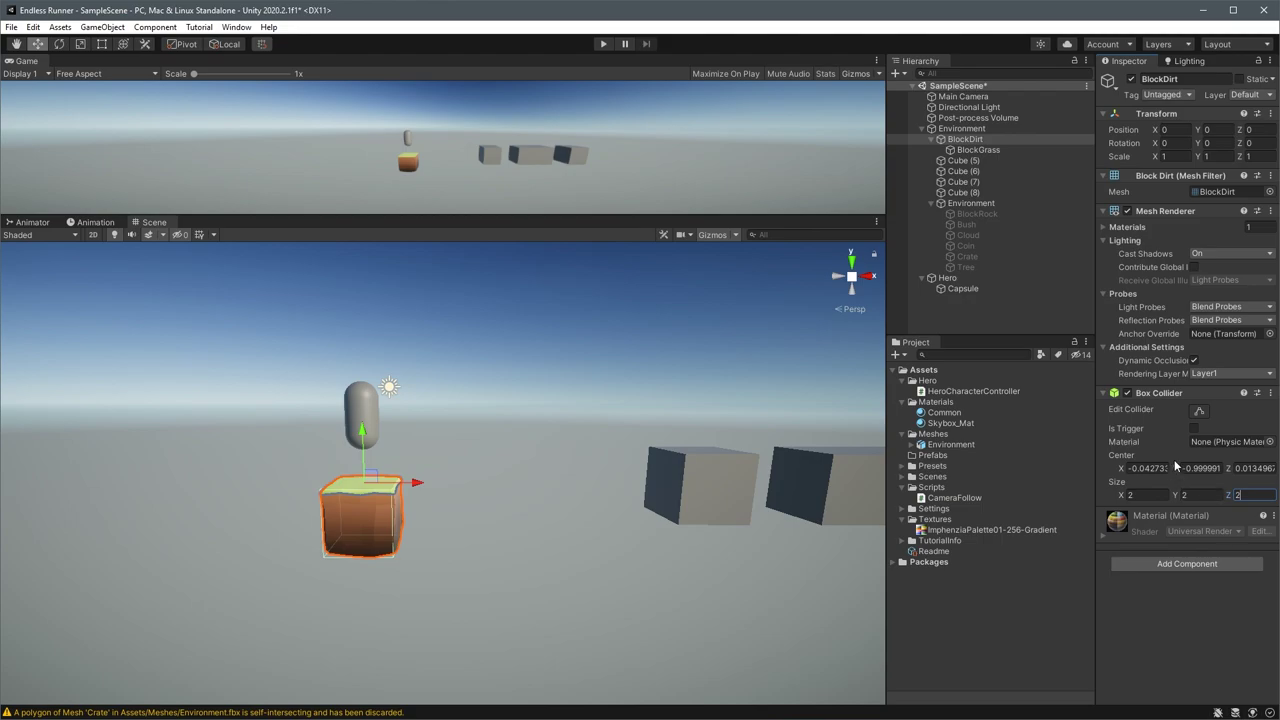
Set the BlockDirt collider's center to 0, -1, 0 and save BlockDirt as a prefab in the Prefabs folder
click(1145, 468)
text(0)
key(Tab)
text(-1)
key(Tab)
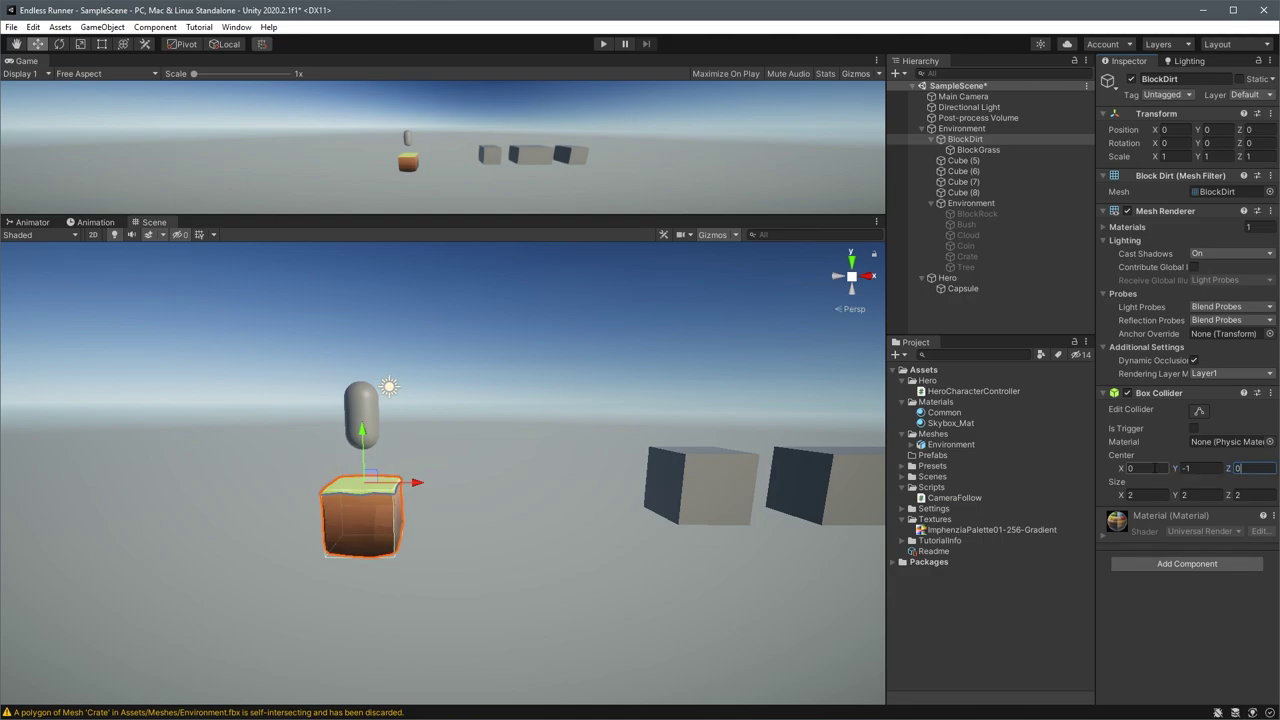
drag(966, 140, 938, 461)
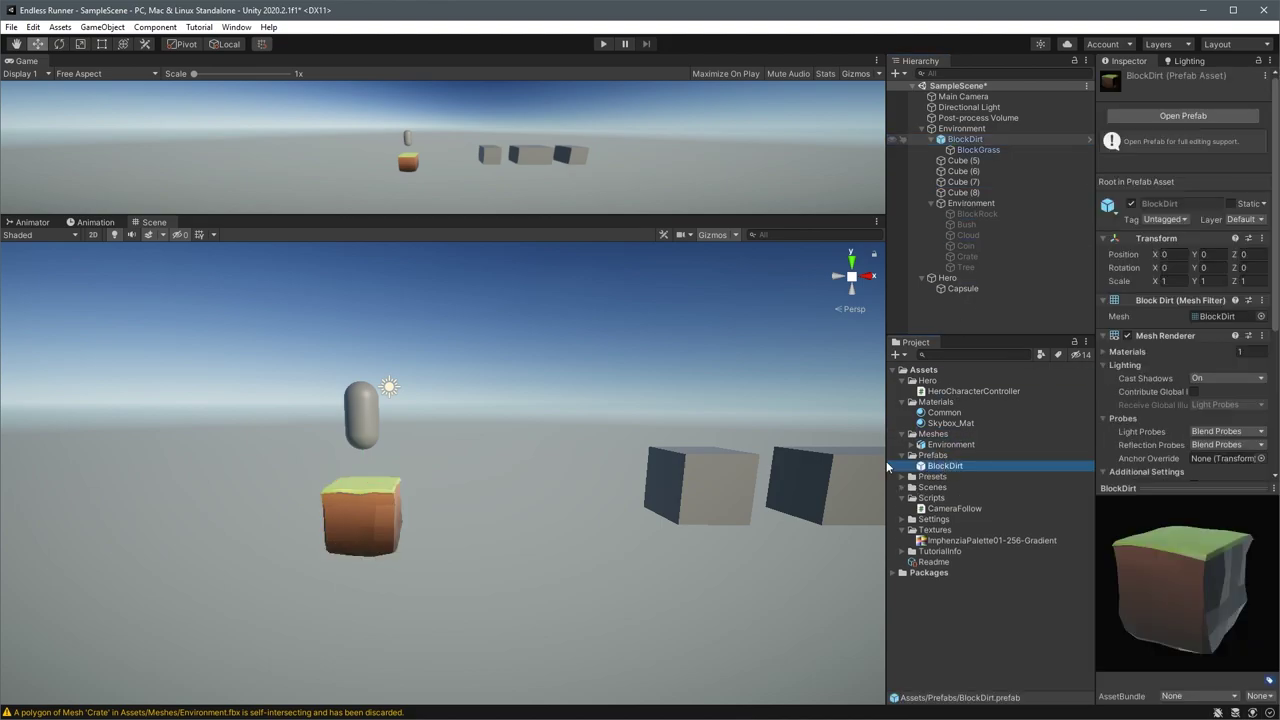
Lower the Hero object to Y 0 so it stands on top of the dirt block
click(353, 508)
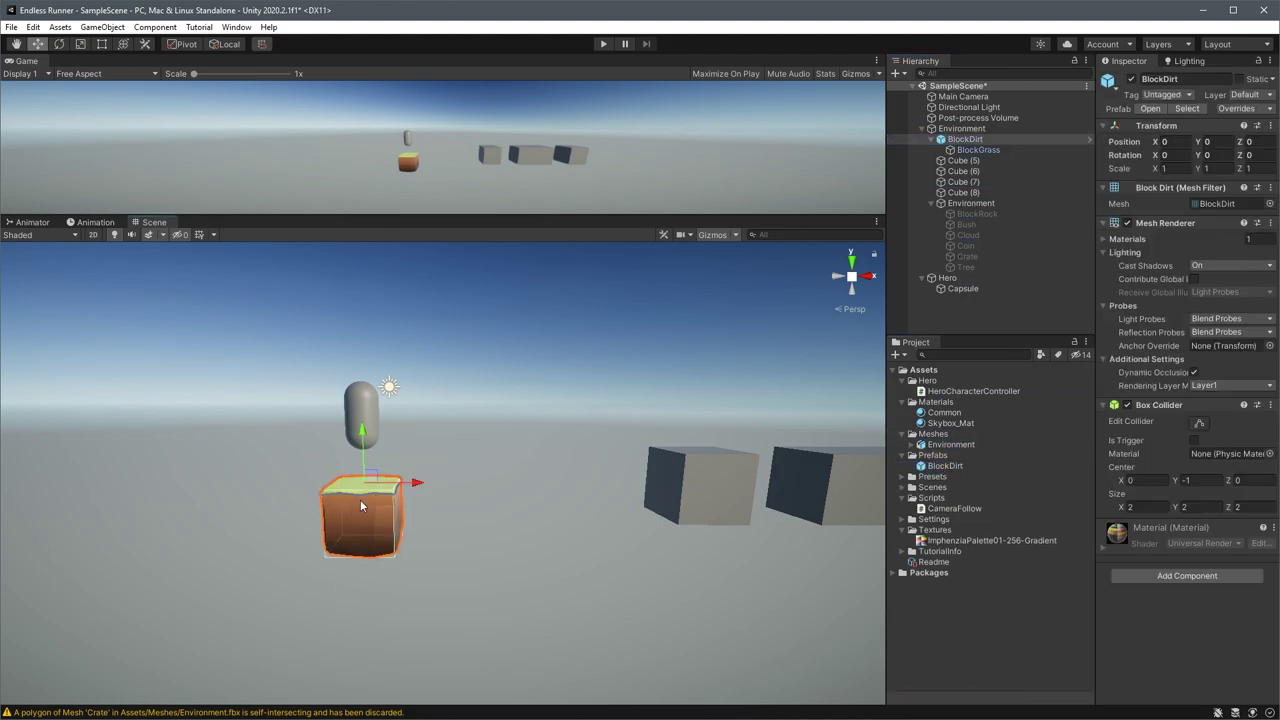
click(365, 410)
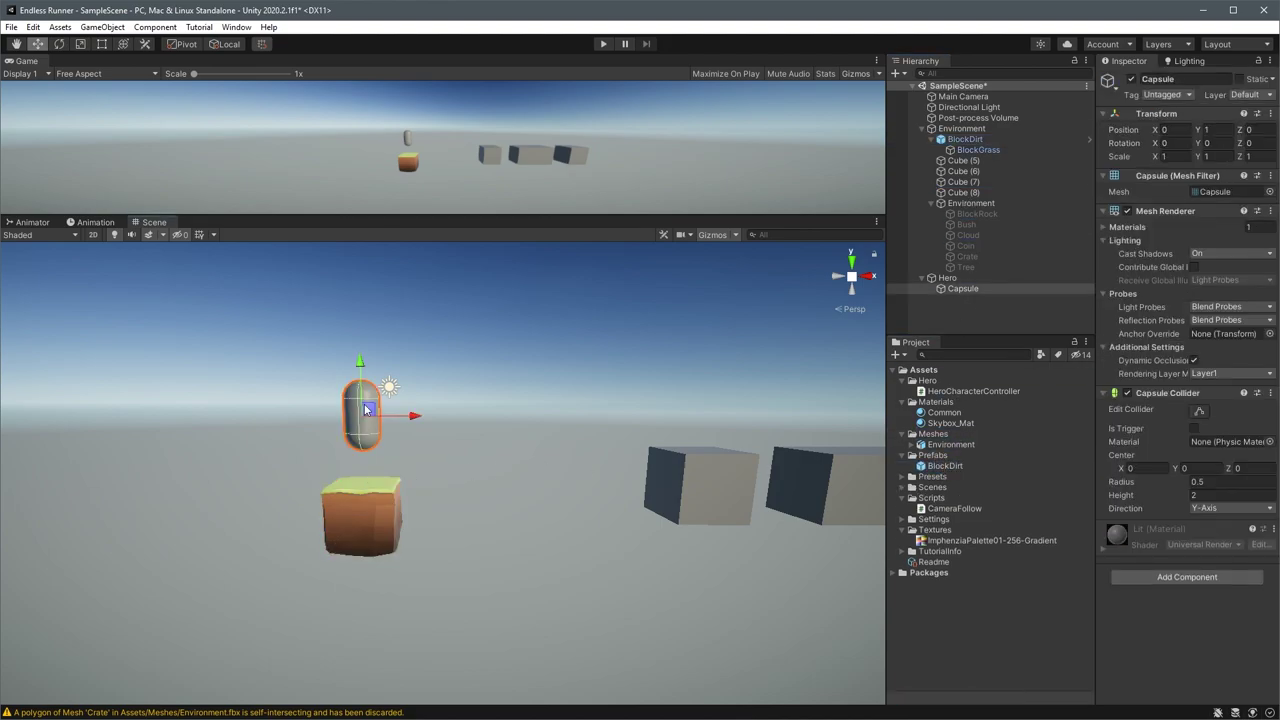
click(955, 279)
drag(362, 402, 363, 432)
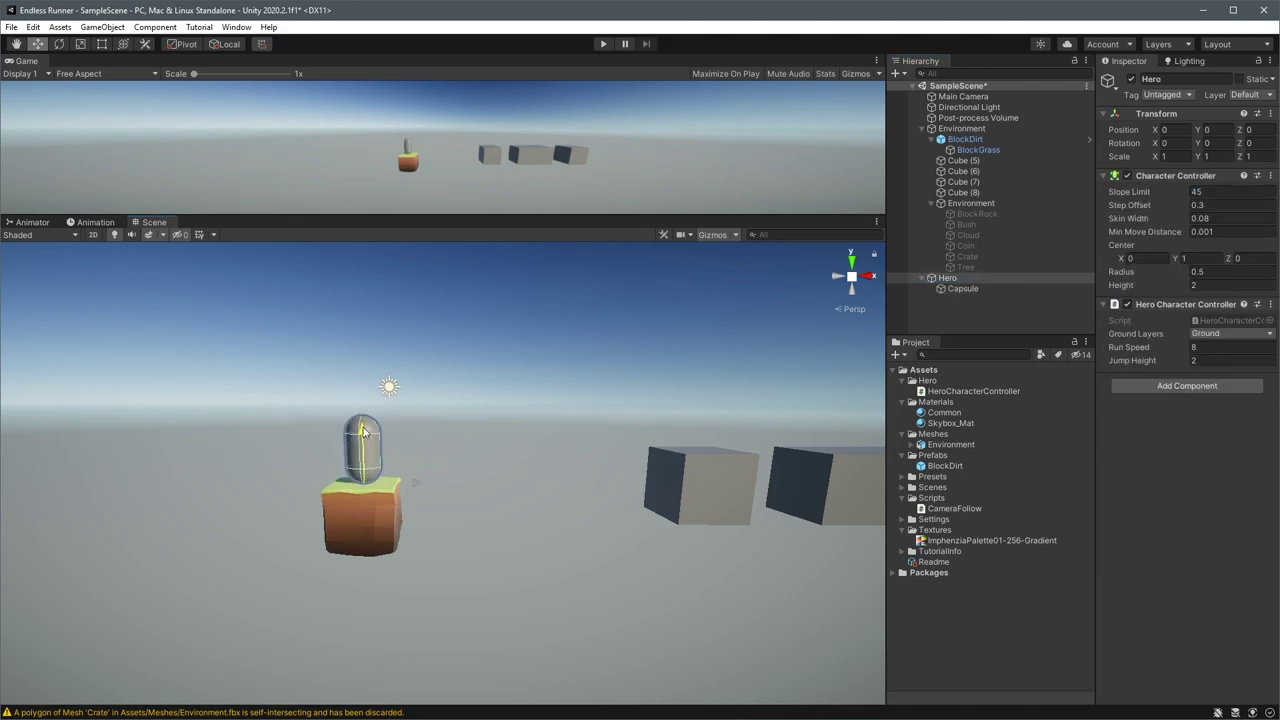
click(958, 280)
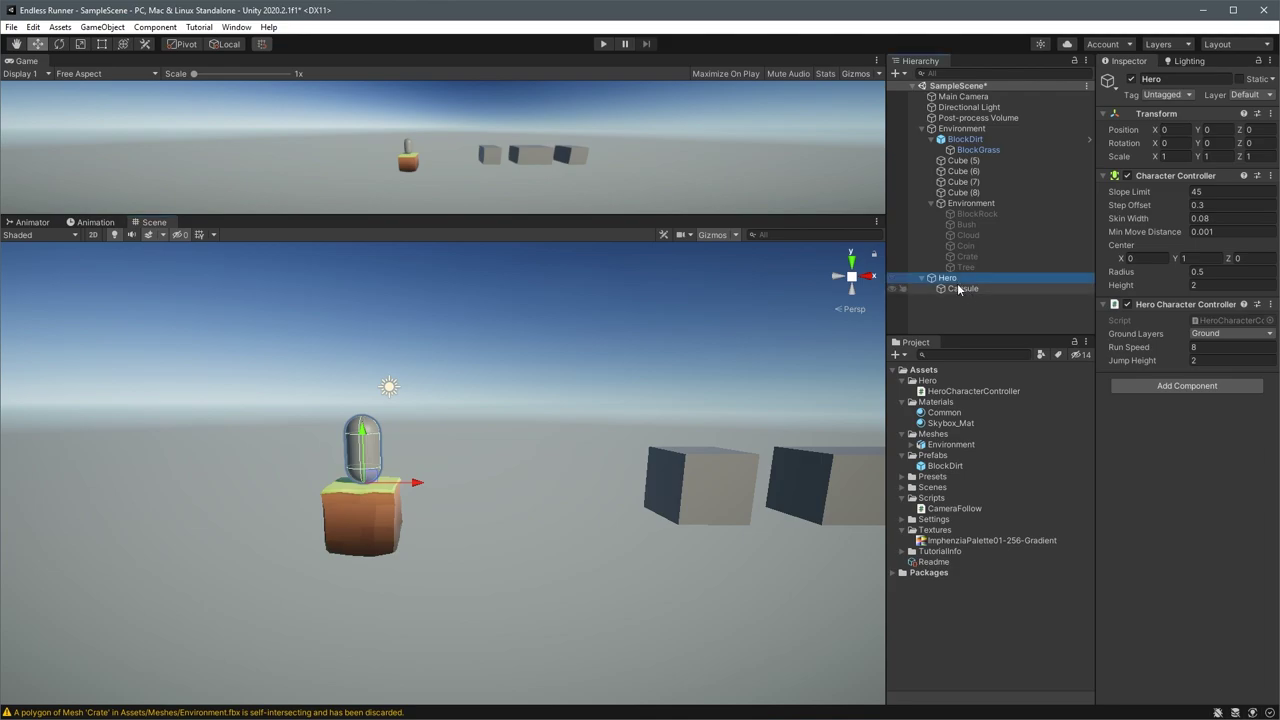
Duplicate BlockDirt, place the copy beside it at X 2 and set its Y rotation to 90
click(965, 139)
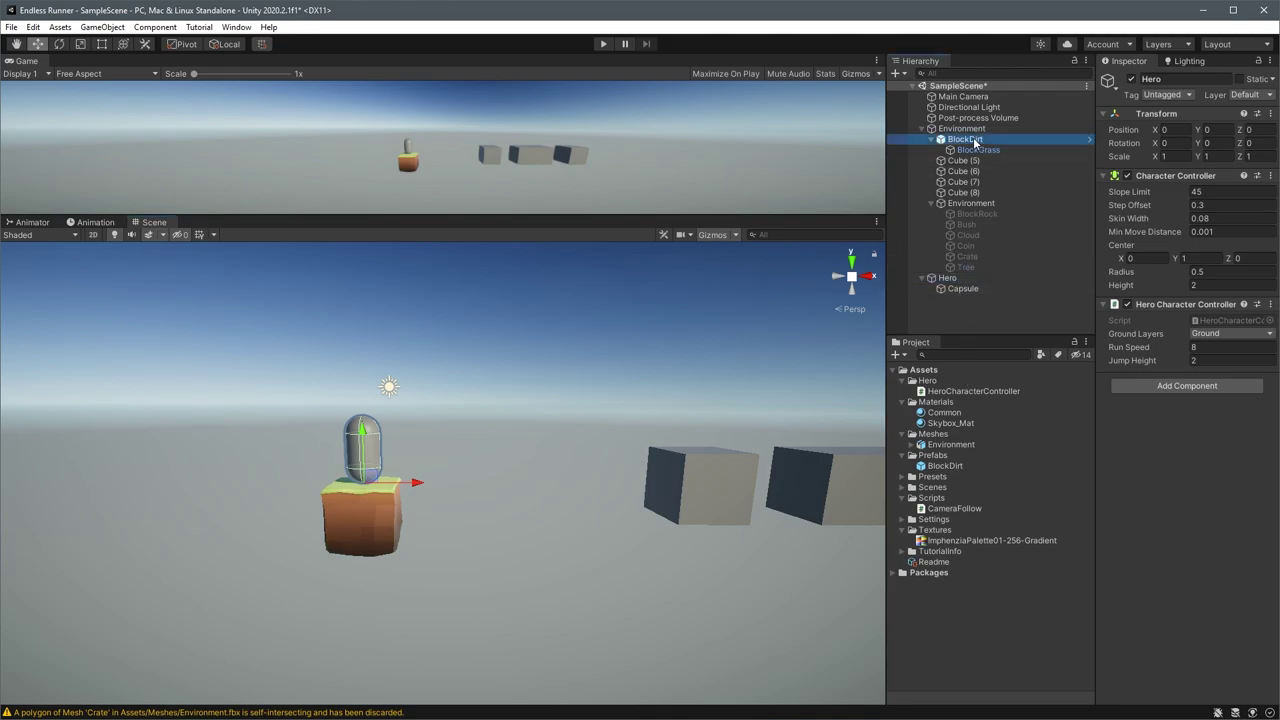
key(ctrl+d)
ctrl+drag(415, 483, 494, 481)
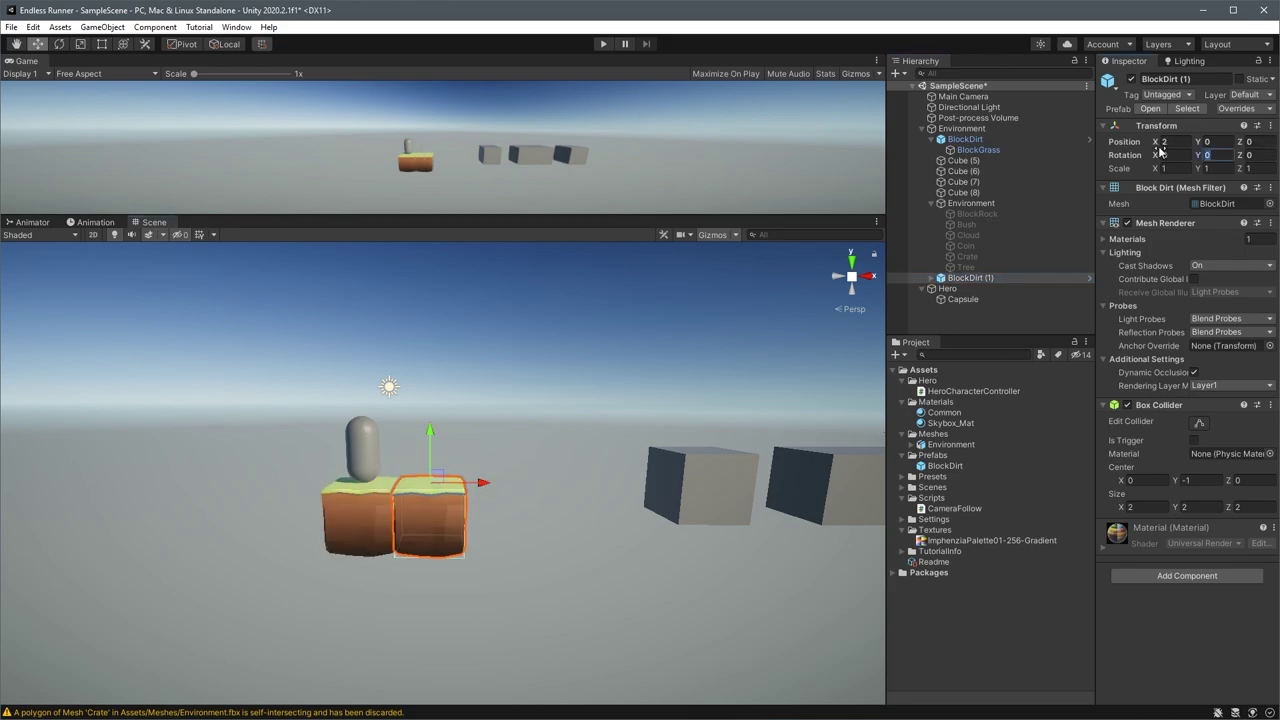
text(90)
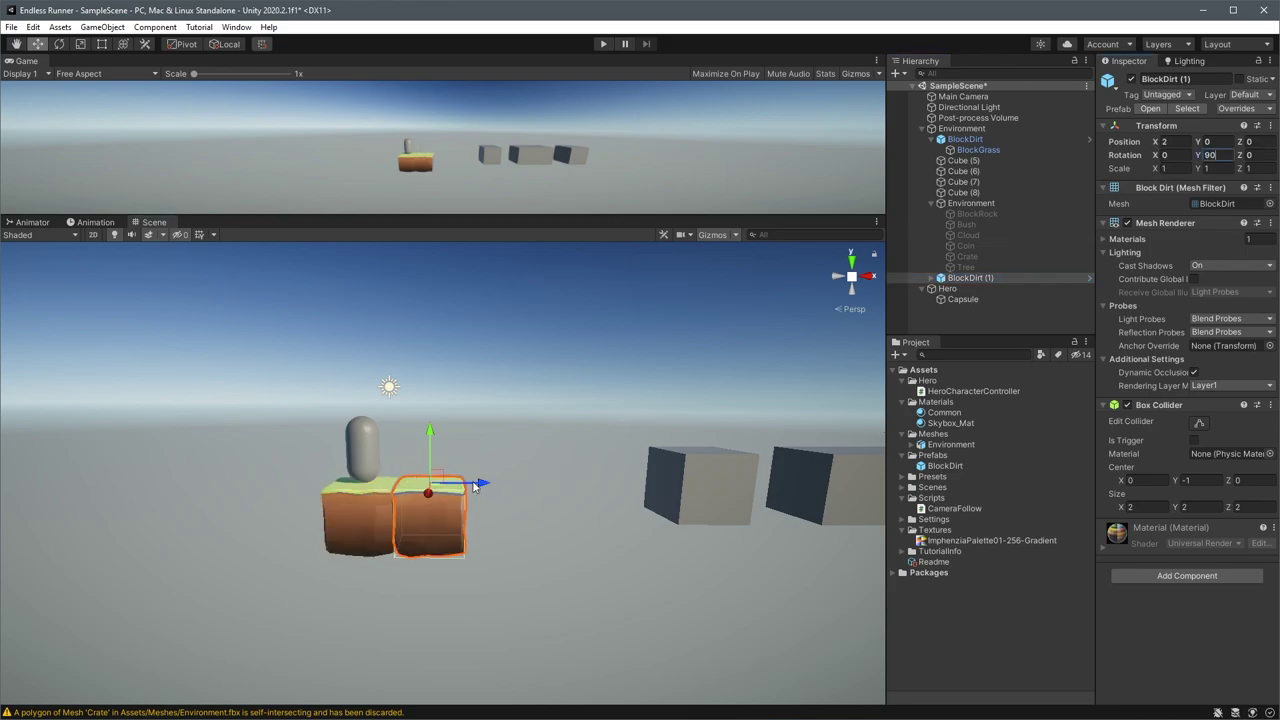
Add three more BlockDirt copies end to end along the X axis, replacing the Cube (5) placeholder
ctrl+drag(480, 486, 676, 484)
key(ctrl+d)
key(ctrl+d)
key(ctrl+d)
click(514, 514)
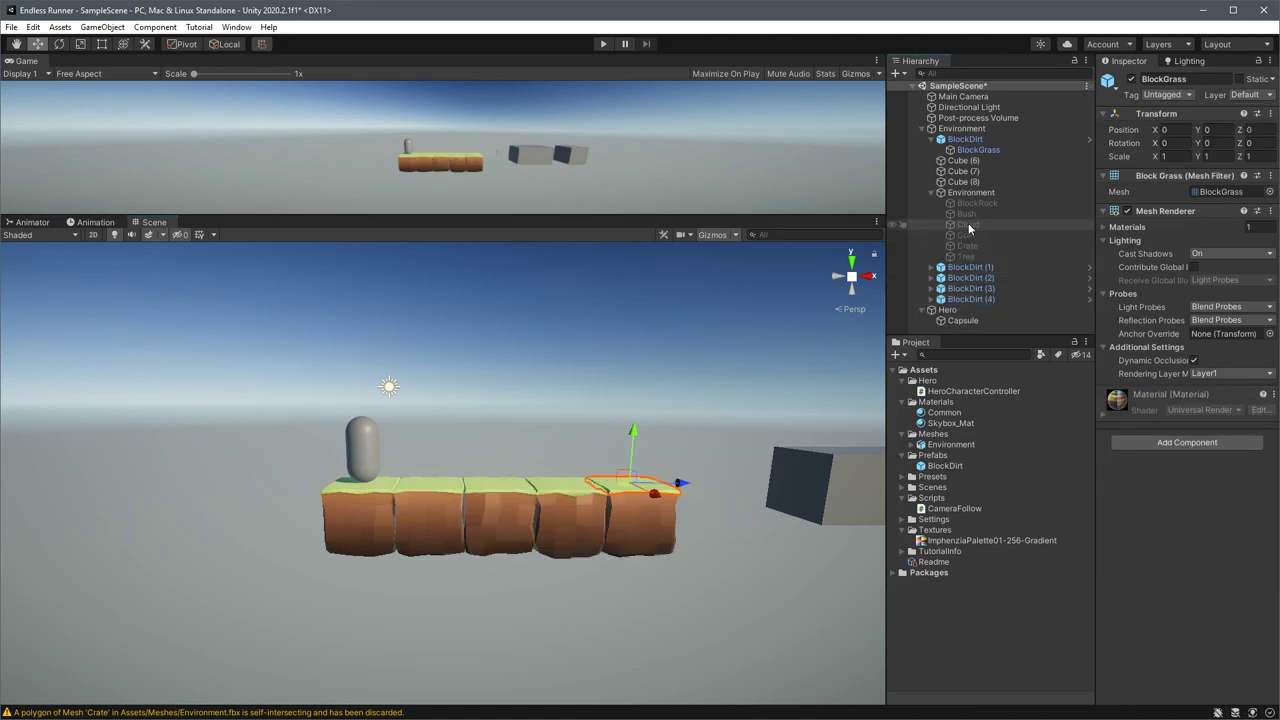
Move BlockRock to the start of the parent Environment's children, activate it and place it at X 10 after the dirt blocks
click(977, 203)
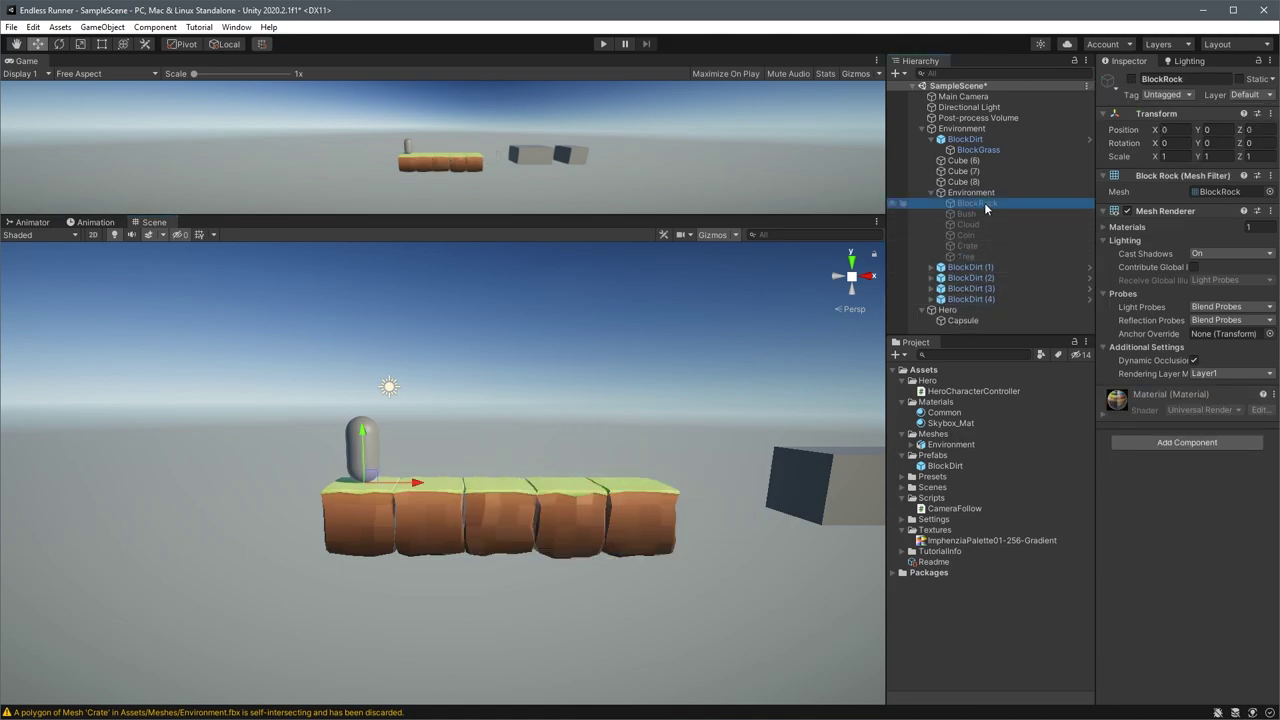
drag(987, 204, 970, 139)
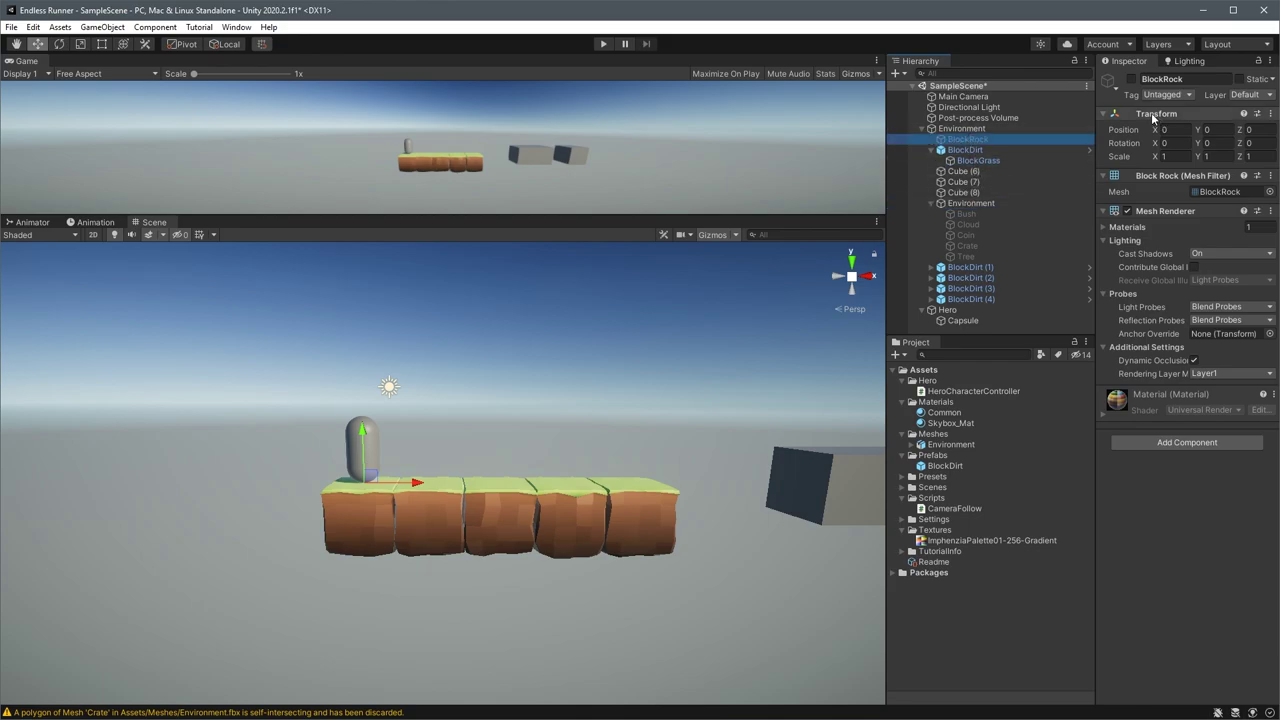
click(1131, 79)
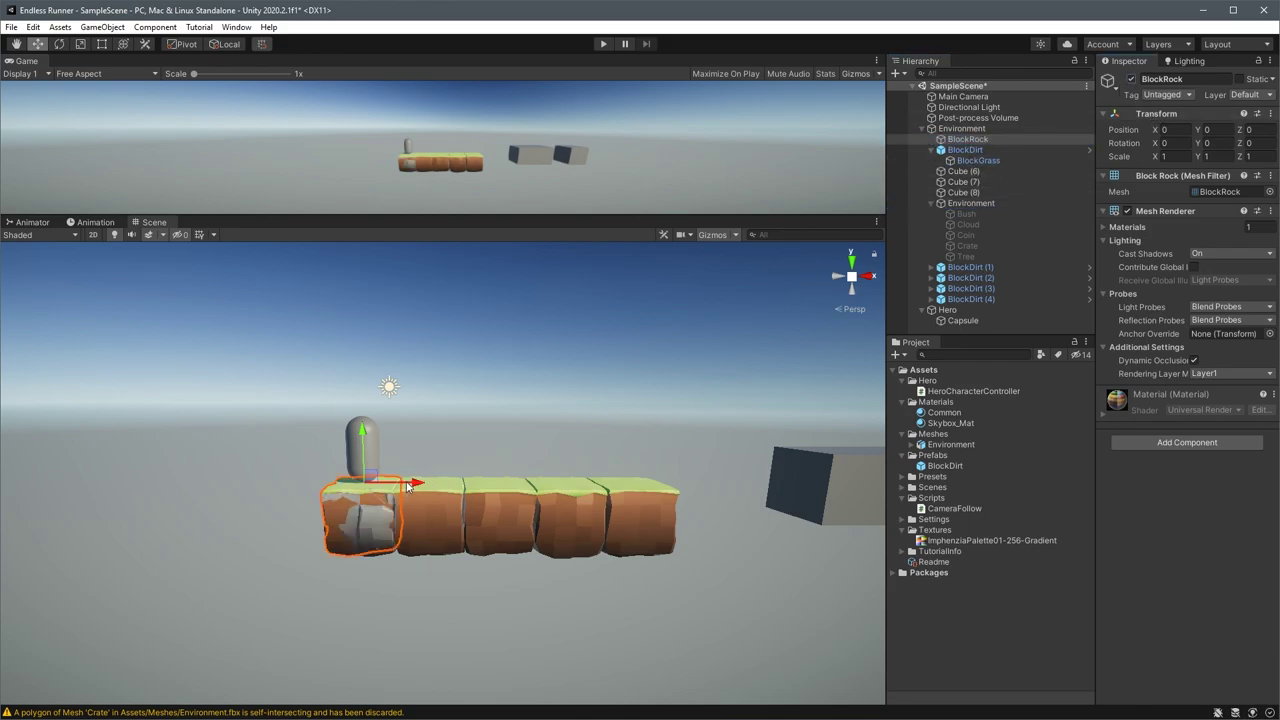
drag(410, 484, 742, 486)
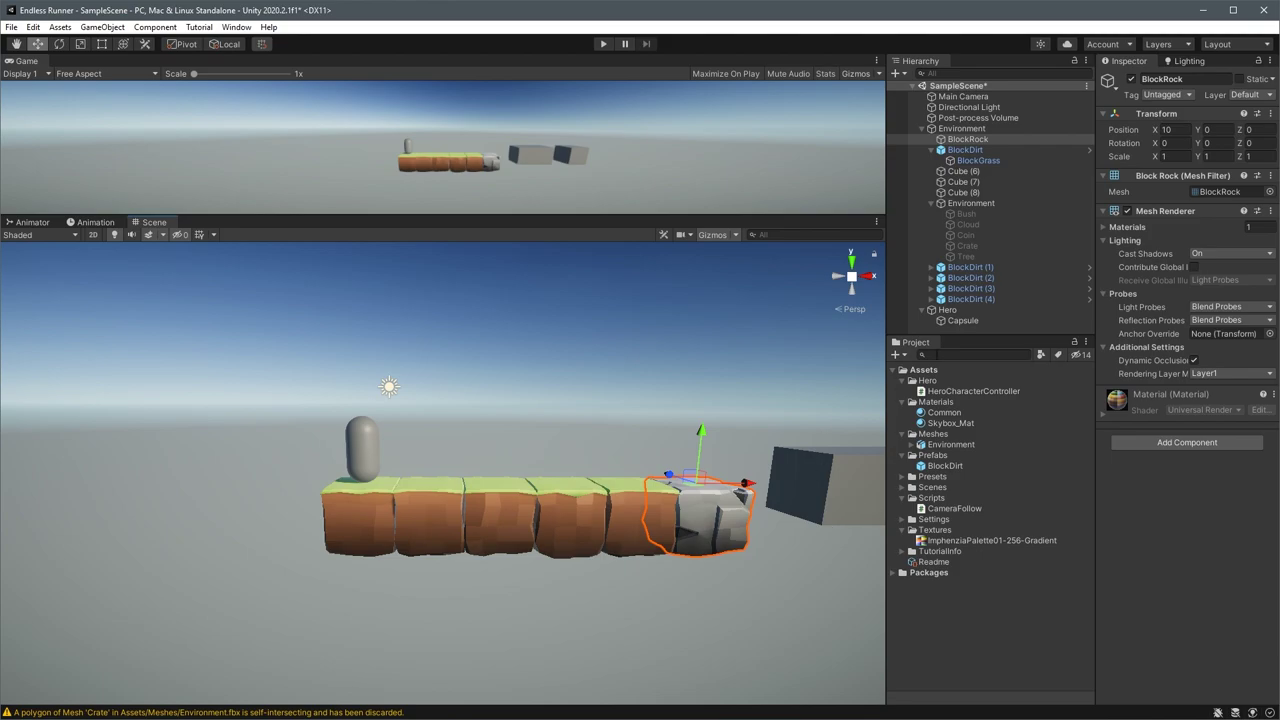
Add a Box Collider to BlockRock with size 2, 2, 2 and center 0, -1, 0, and save BlockRock as a prefab
click(973, 141)
click(1182, 447)
click(1147, 490)
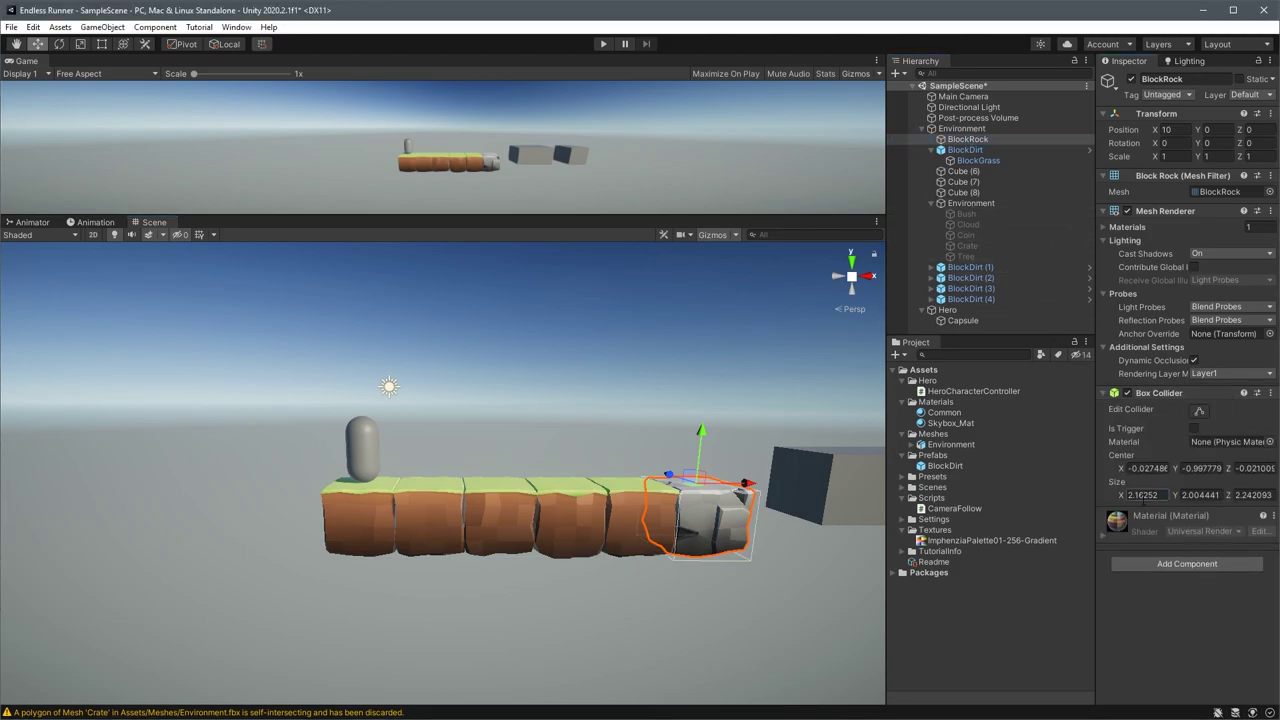
text(2)
key(Tab)
text(2)
key(Tab)
text(2)
click(1146, 469)
text(0)
key(Tab)
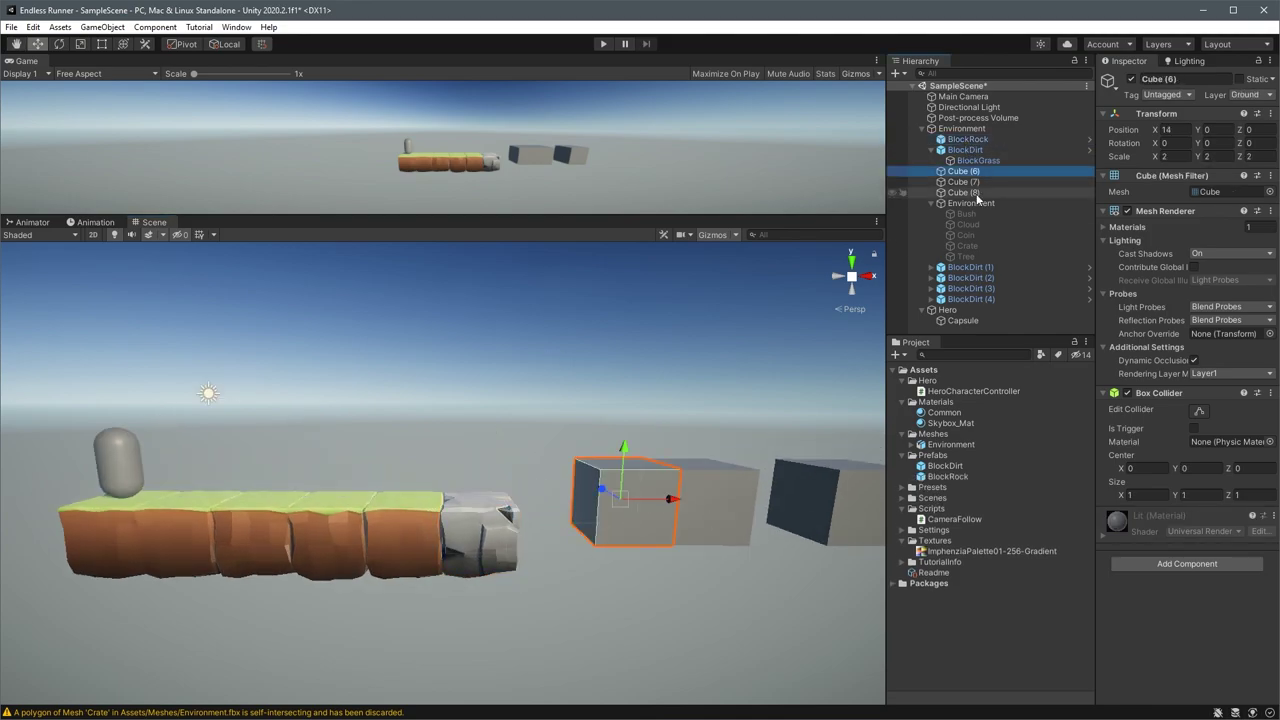
Delete the remaining placeholder cubes and put two adjacent BlockDirt copies and a BlockRock copy at X 20 in their place
key(Delete)
click(405, 532)
key(ctrl+d)
ctrl+drag(457, 498, 672, 500)
click(224, 536)
key(ctrl+d)
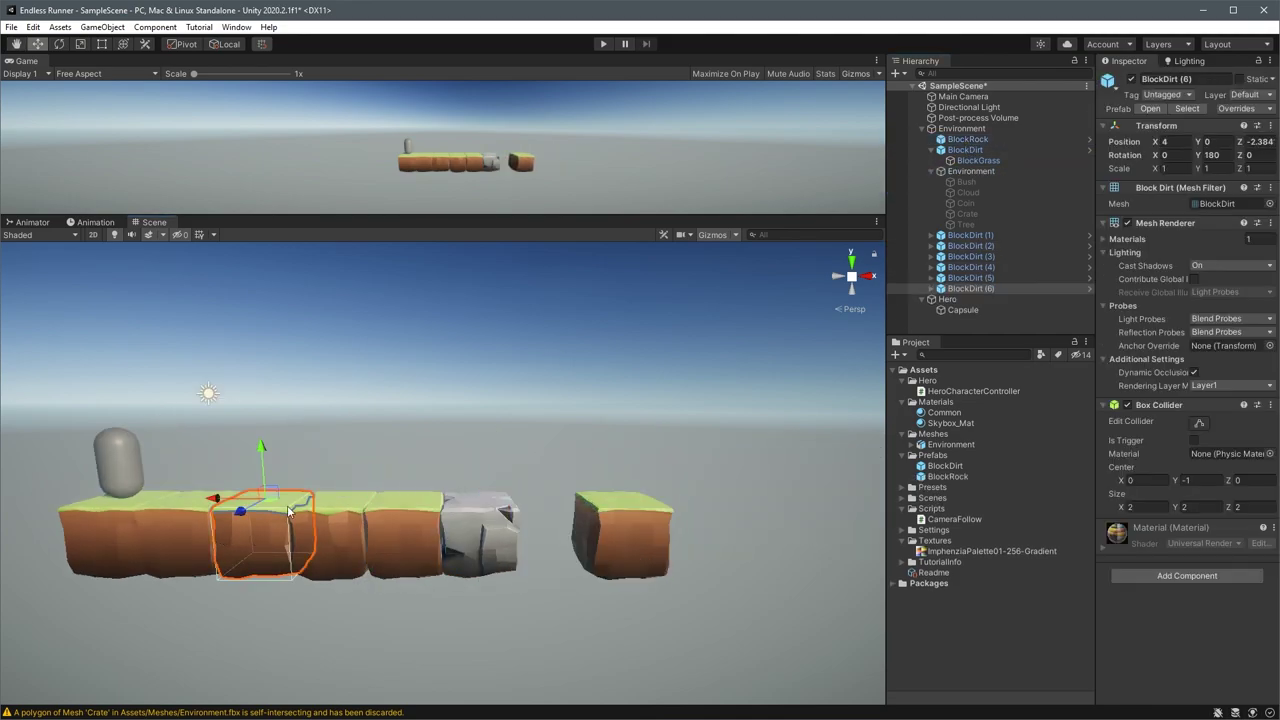
ctrl+drag(214, 498, 640, 500)
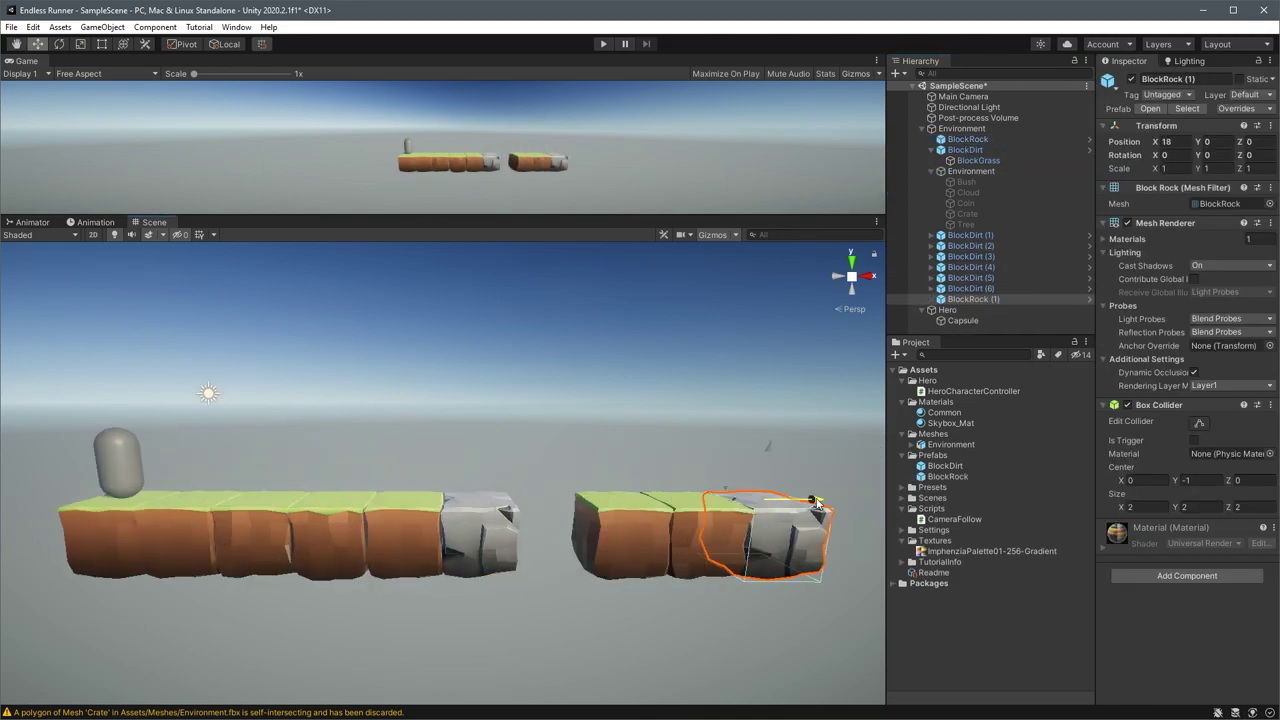
drag(740, 515, 820, 512)
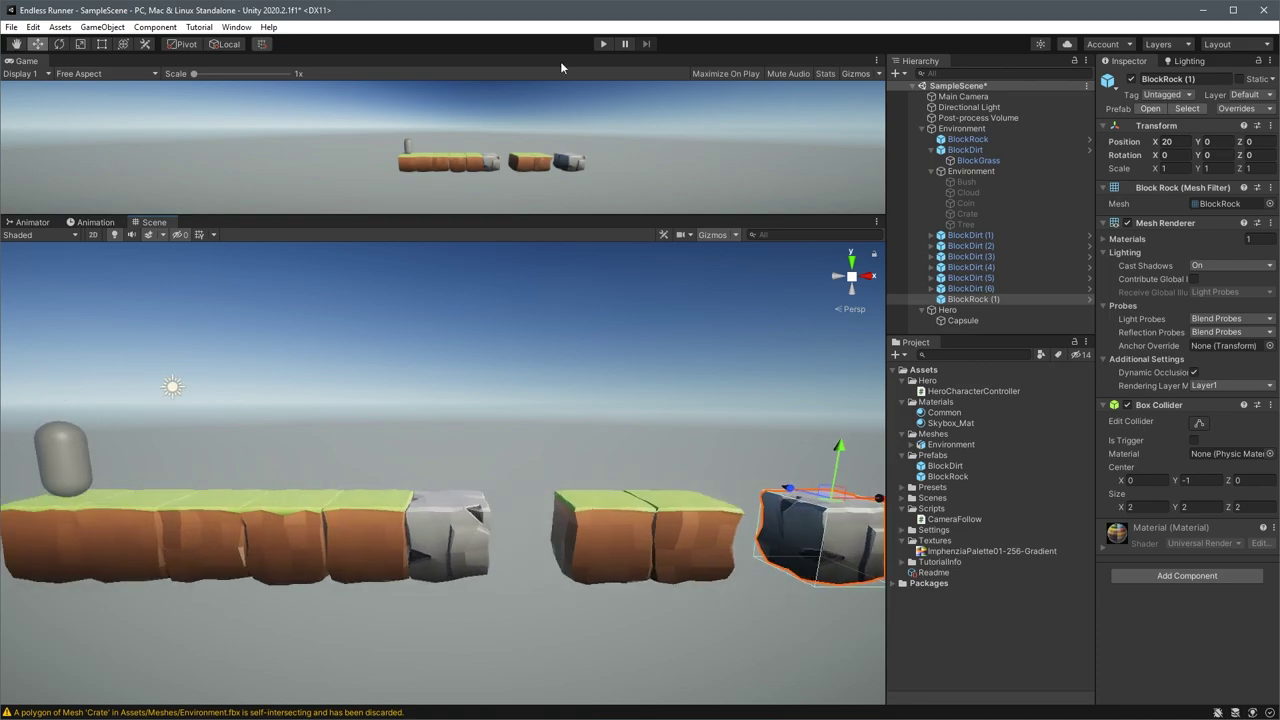
Play-test the rebuilt level briefly and assign the Ground layer to the parent Environment and all its children
click(603, 44)
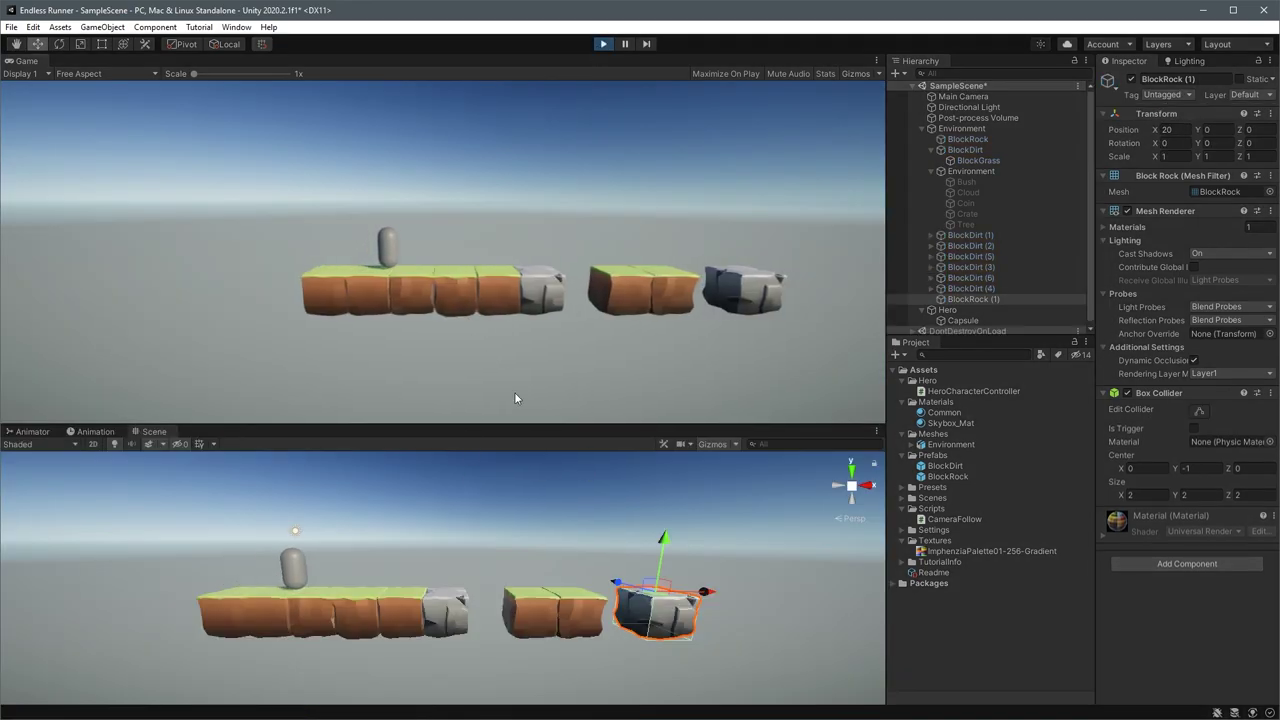
click(603, 44)
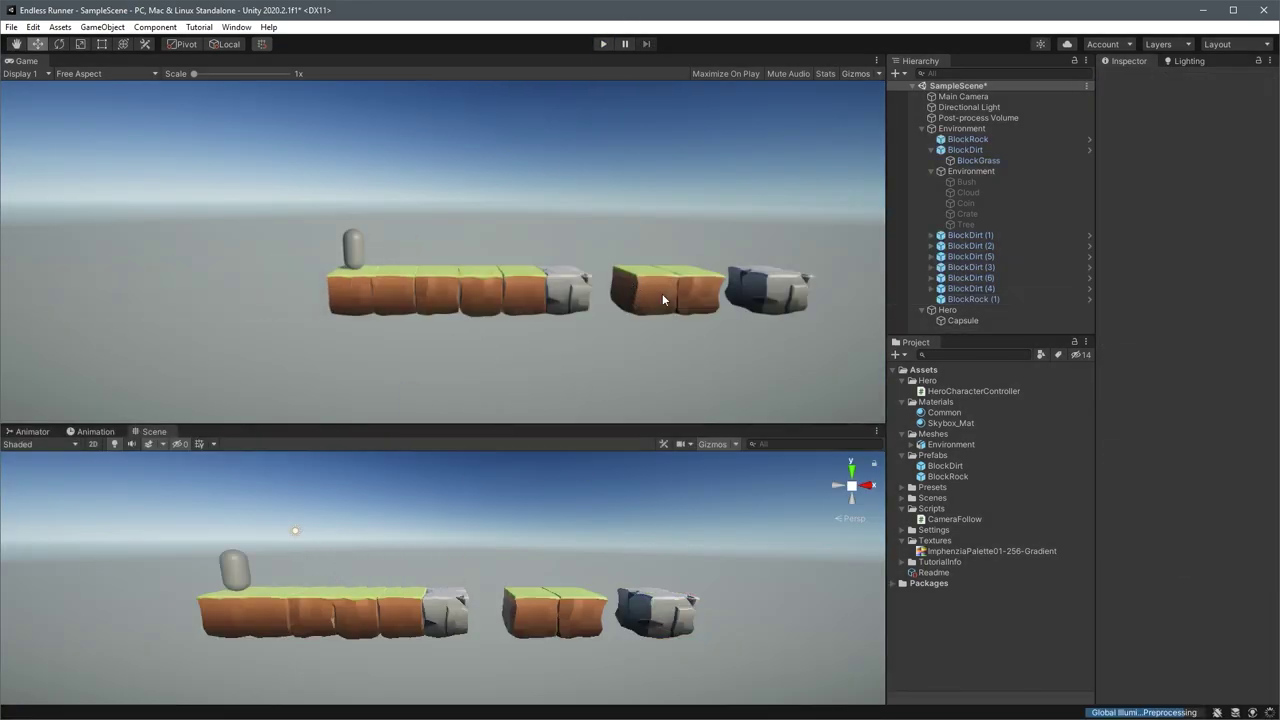
click(960, 128)
click(1268, 94)
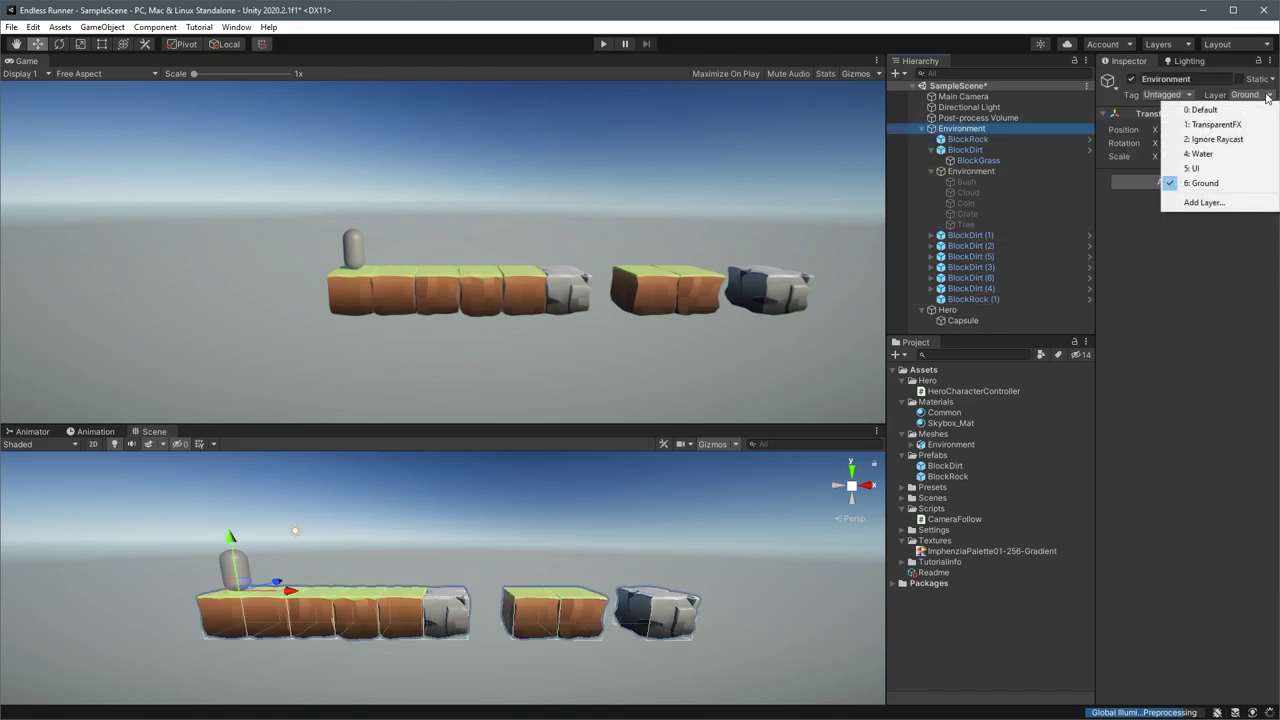
click(1205, 182)
click(576, 397)
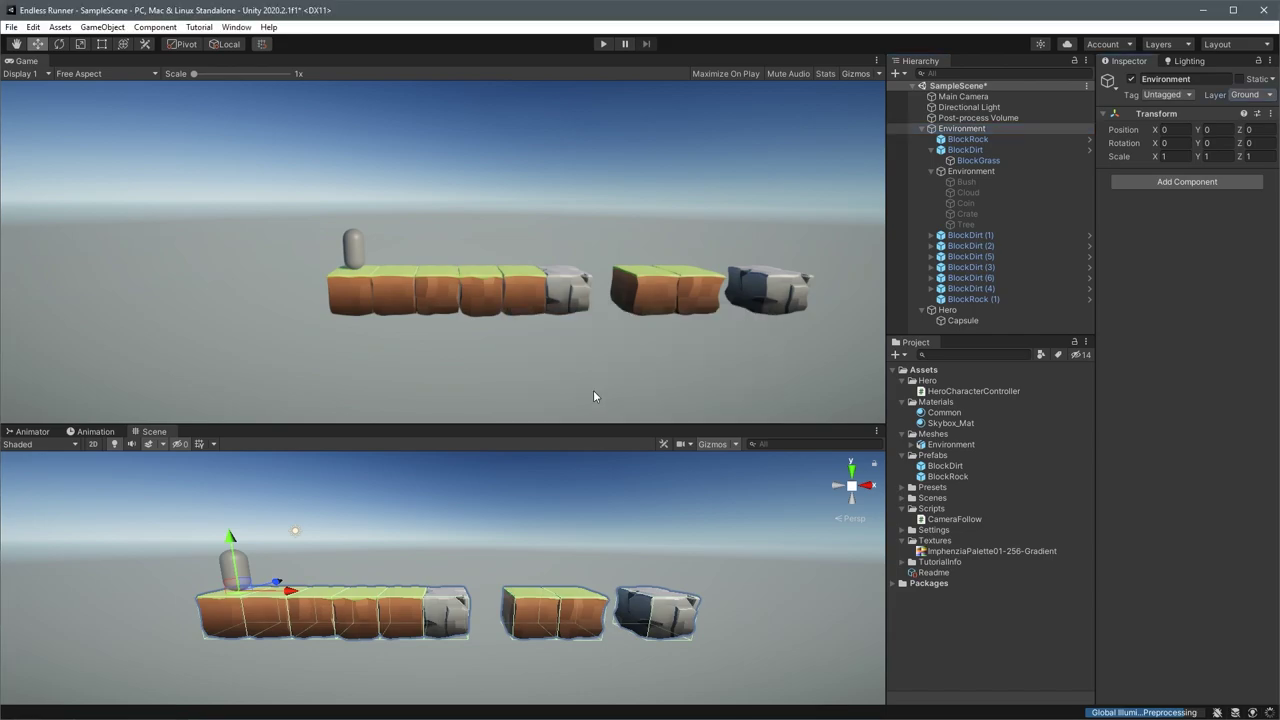
Play-test the level again, making the hero jump twice along the blocks, and stop the game
click(606, 43)
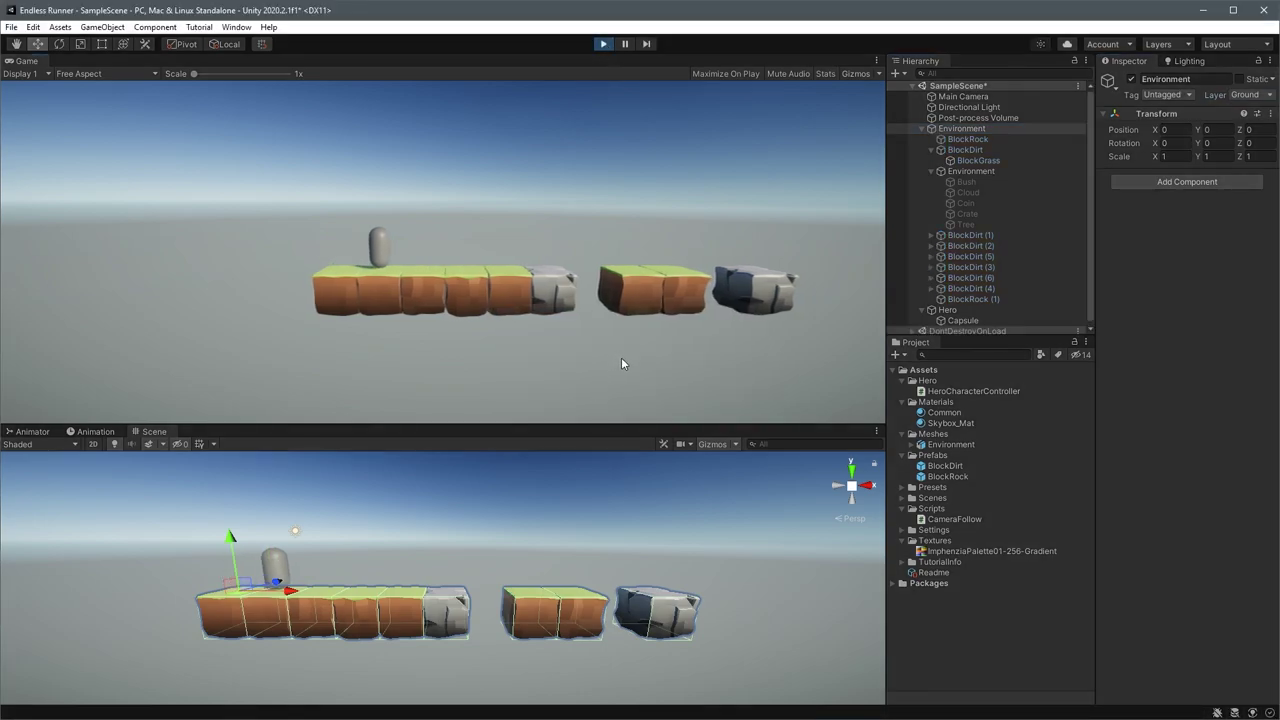
key(space)
key(space)
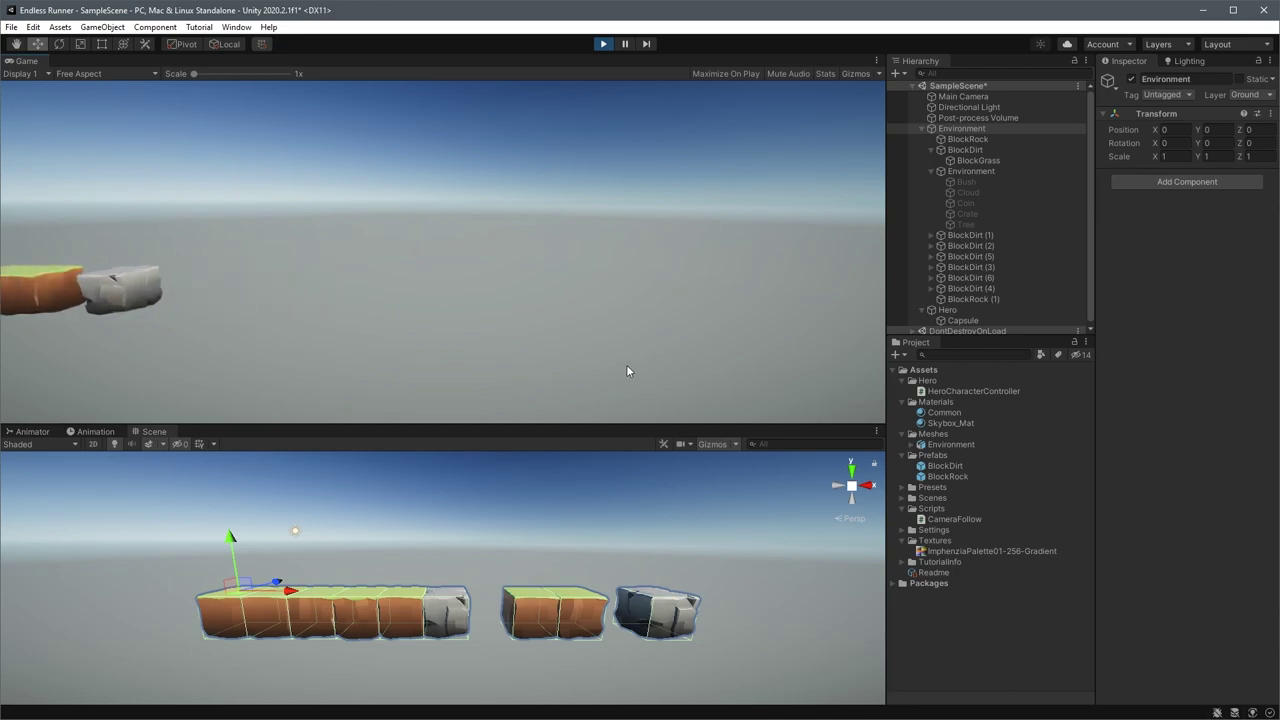
key(ctrl+p)
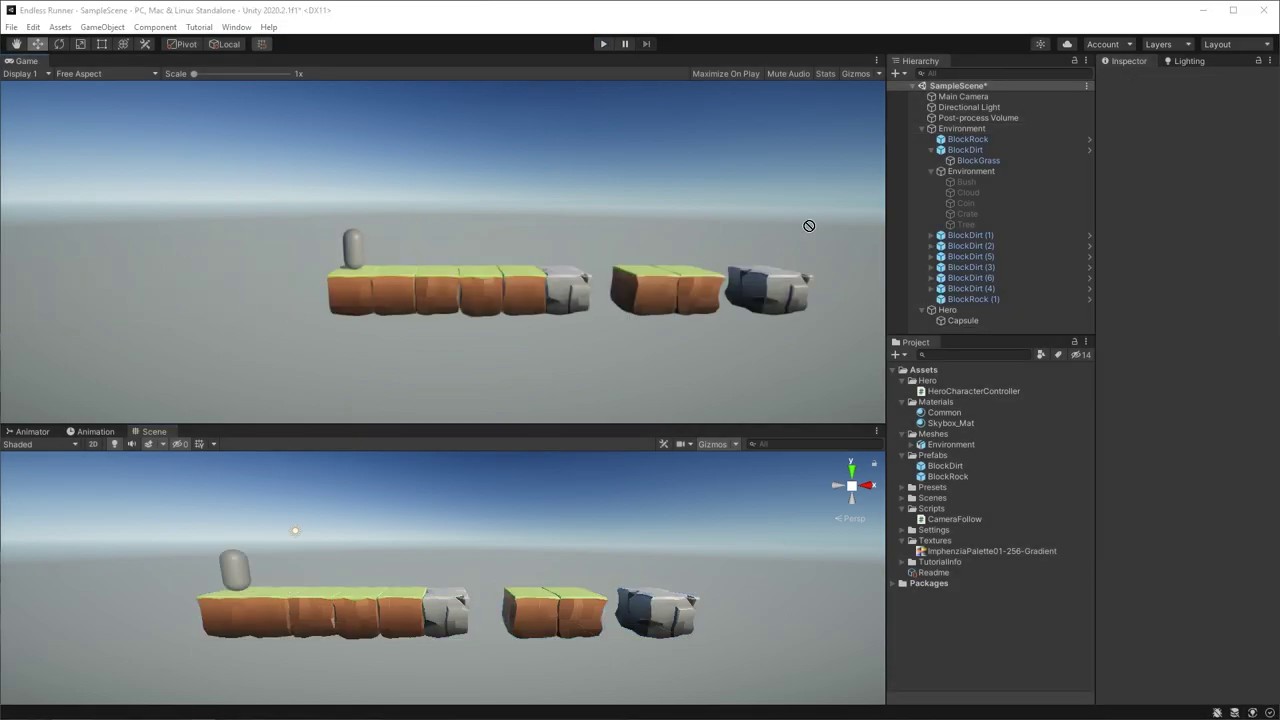
Import the HeroMesh model into the Hero folder and add it to the scene as a root object
drag(944, 396, 936, 384)
click(948, 403)
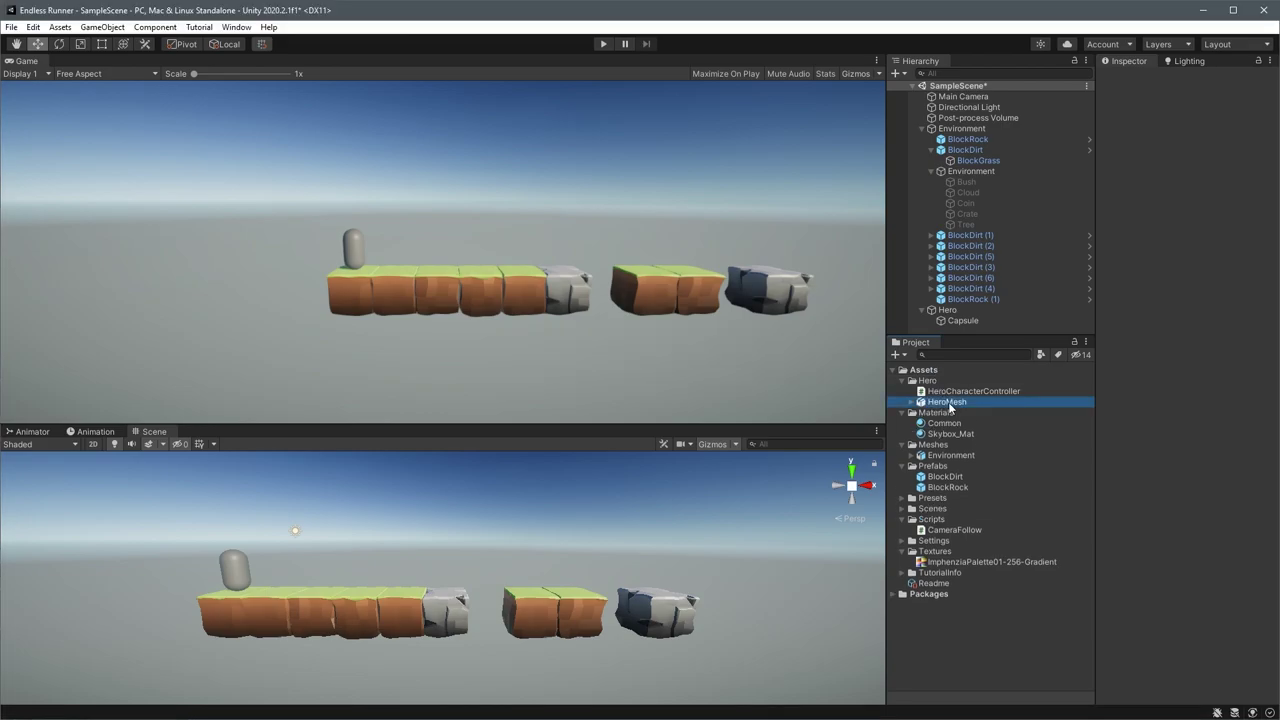
click(921, 128)
click(946, 139)
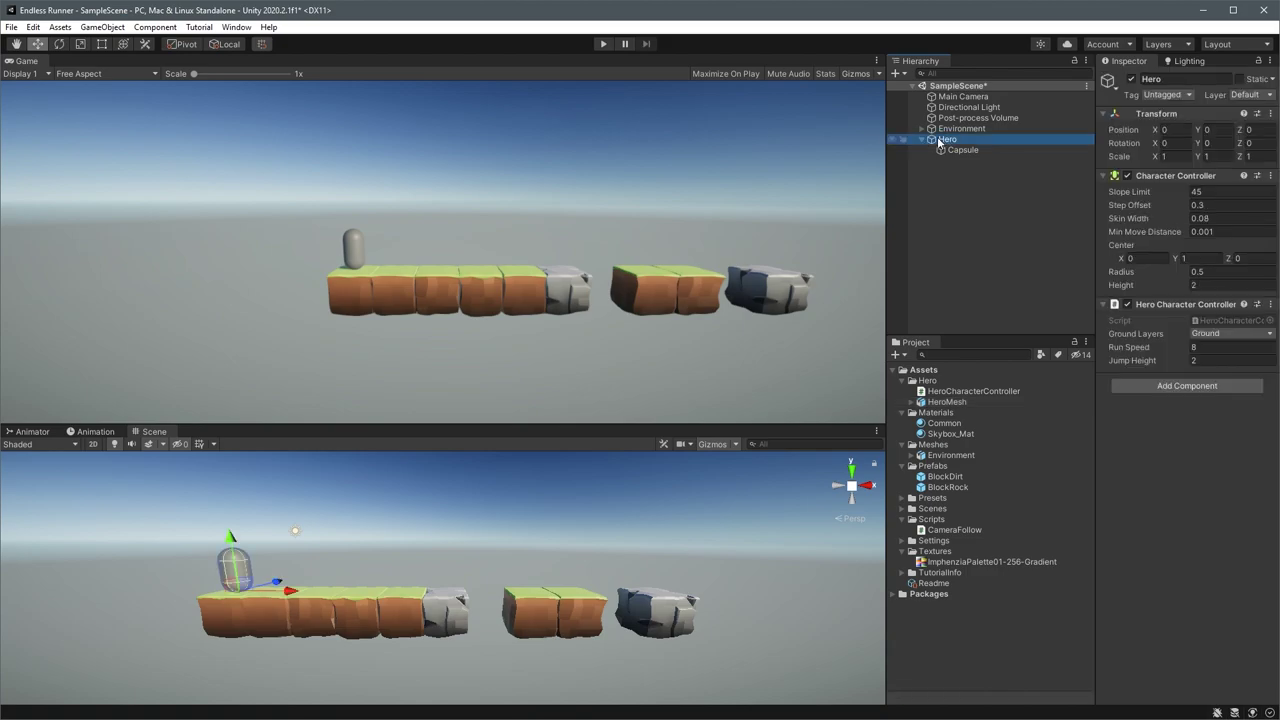
drag(948, 401, 972, 229)
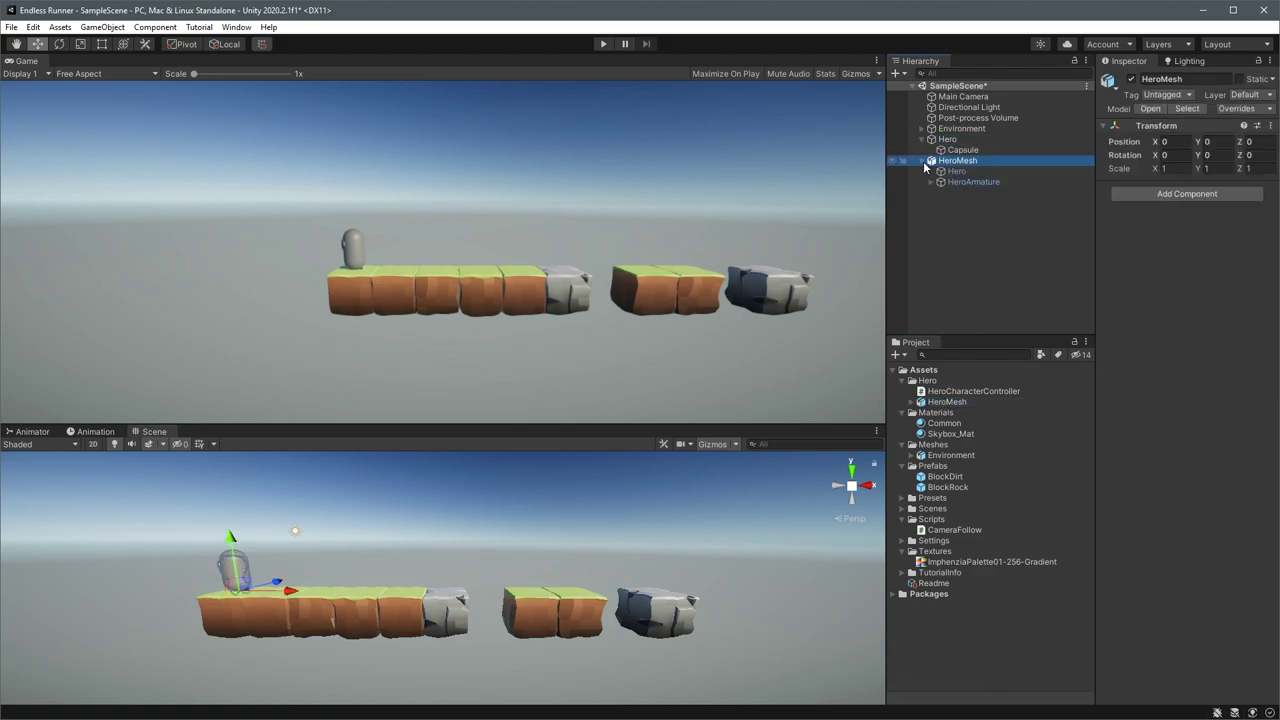
Unpack the HeroMesh prefab in the scene and move its Hero mesh and HeroArmature into the parent Hero object
click(921, 161)
right_click(961, 167)
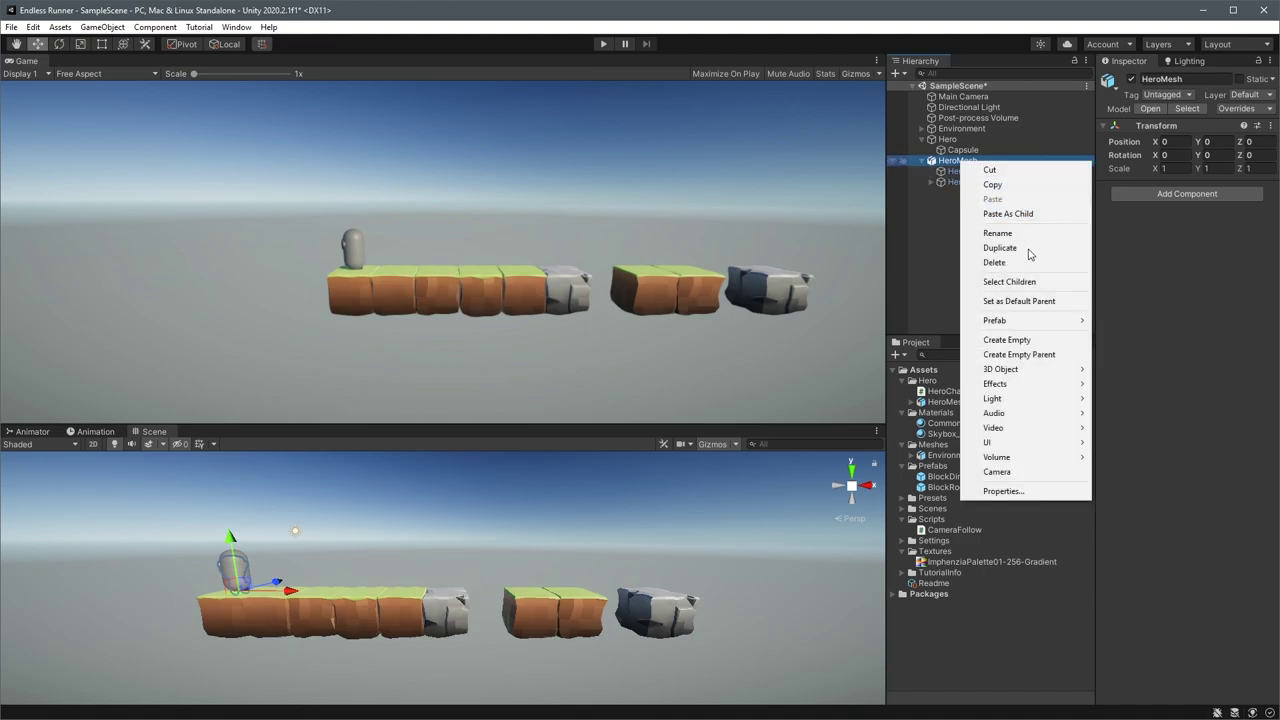
mouse_move(1010, 327)
click(1131, 379)
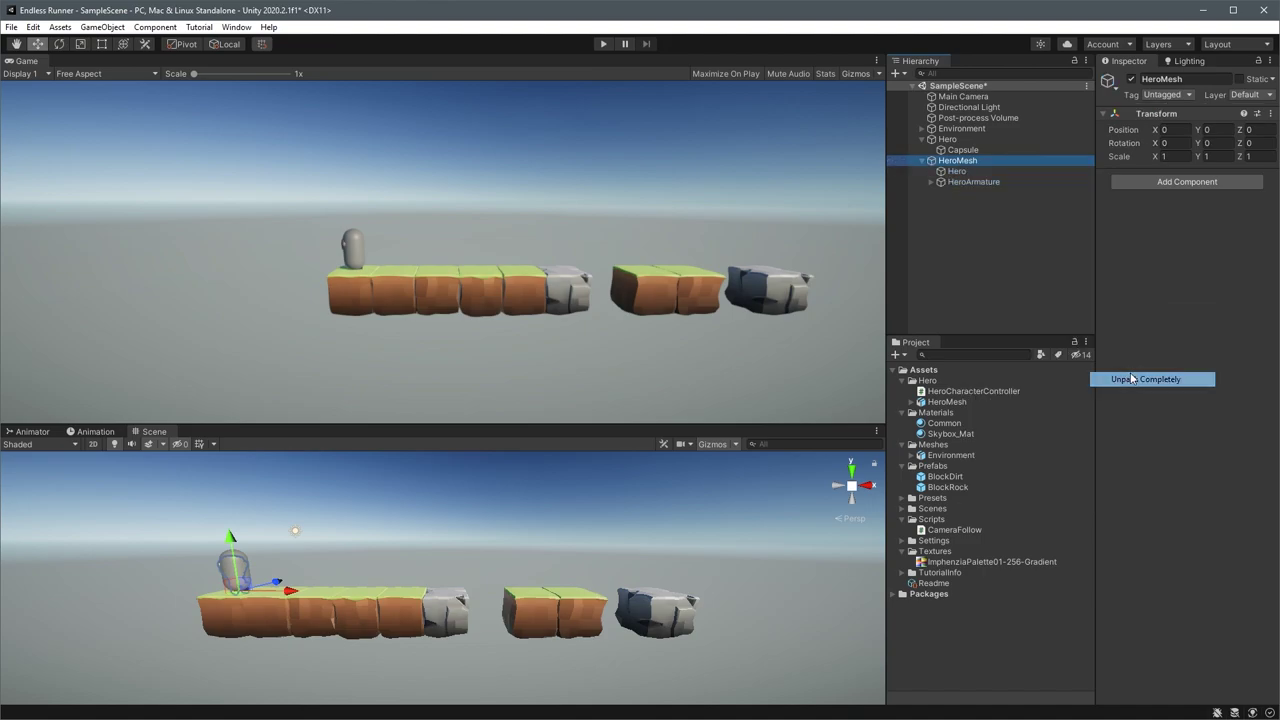
click(956, 170)
ctrl+click(969, 183)
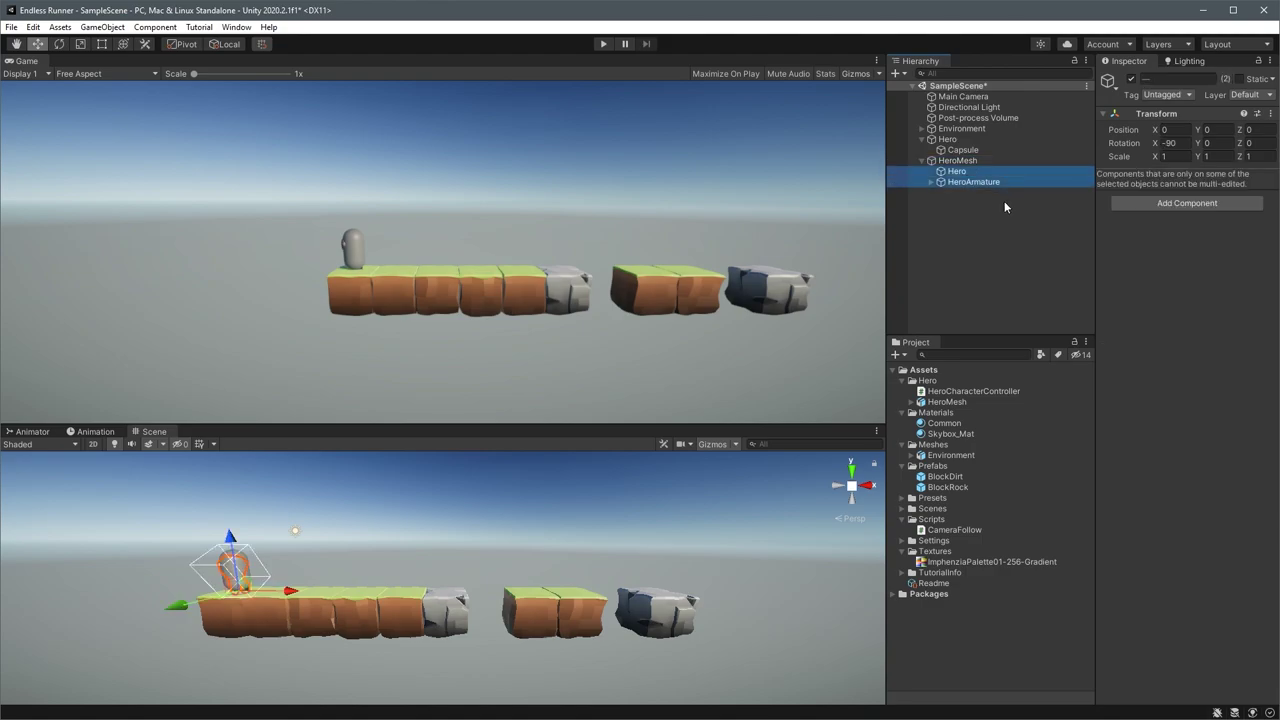
drag(970, 186, 957, 145)
Delete the placeholder Capsule from the Hero object
click(960, 150)
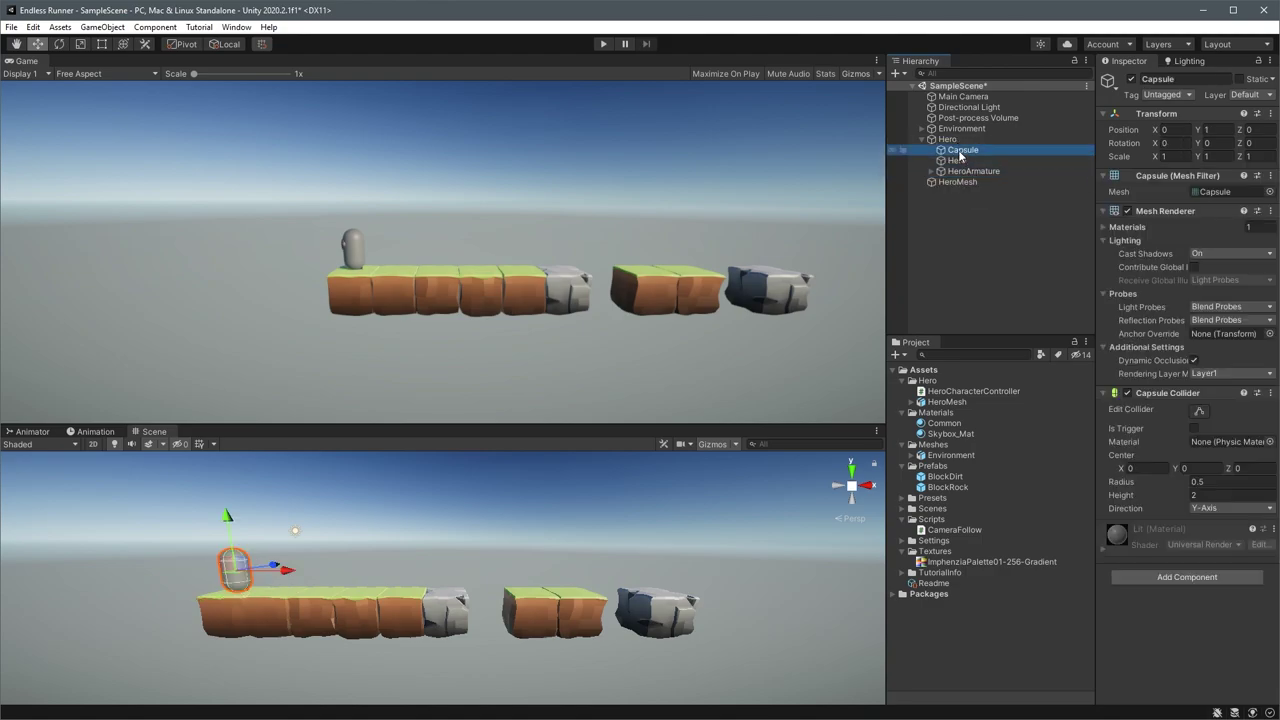
right_click(959, 151)
click(1006, 253)
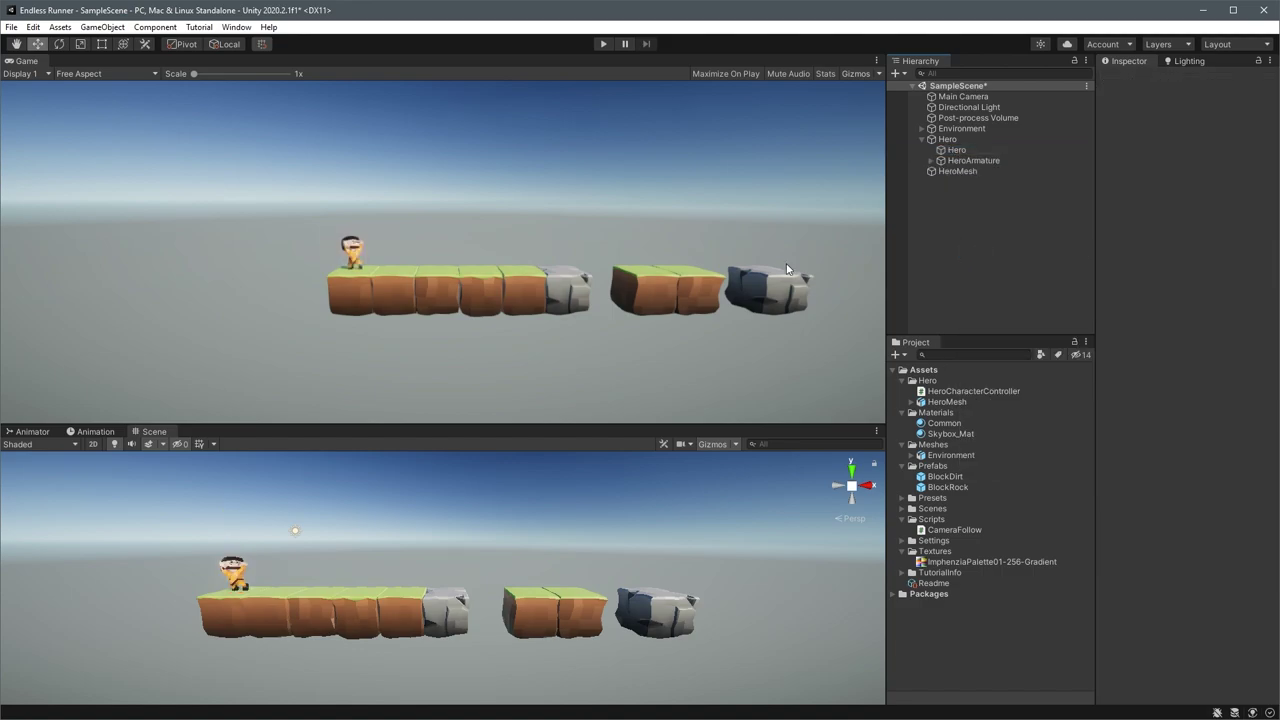
Play-test the level with the new character mesh and stop the game
right_drag(470, 560, 423, 564)
middle_drag(423, 564, 437, 556)
scroll(446, 556, up, 1)
click(604, 44)
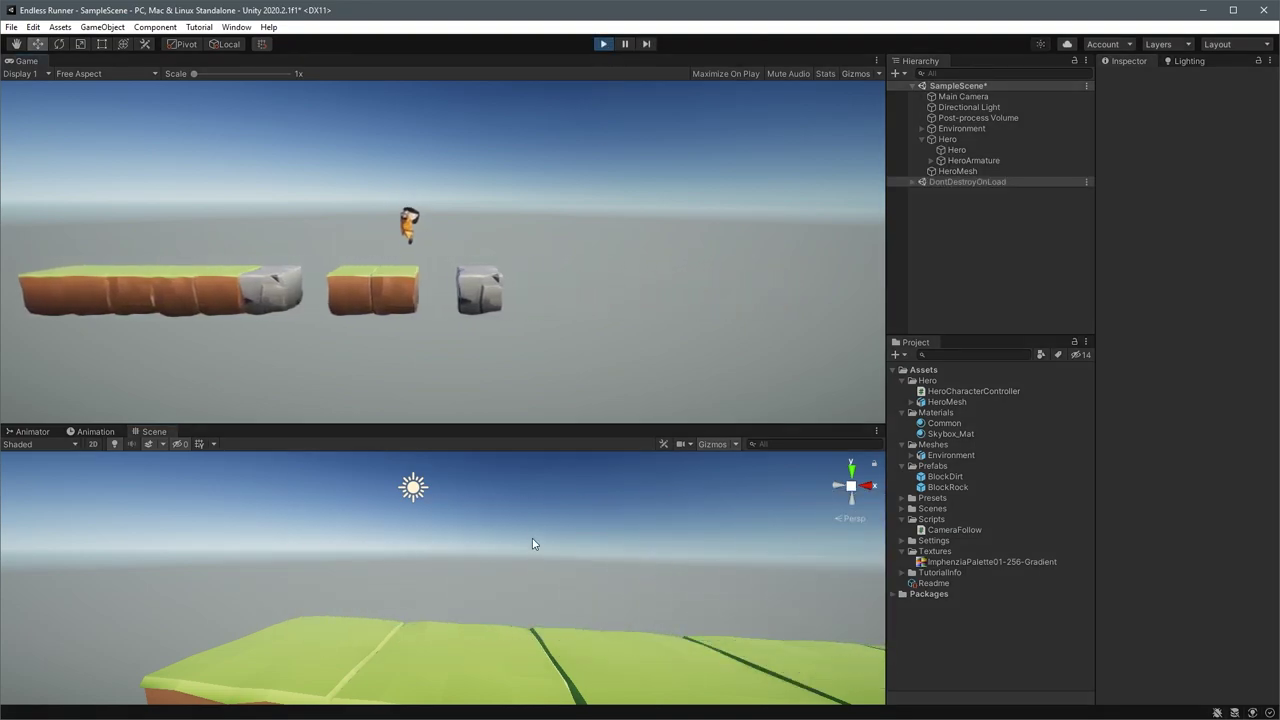
click(604, 44)
Enable Bake Axis Conversion in the HeroMesh model import settings and apply the change
scroll(613, 446, down, 3)
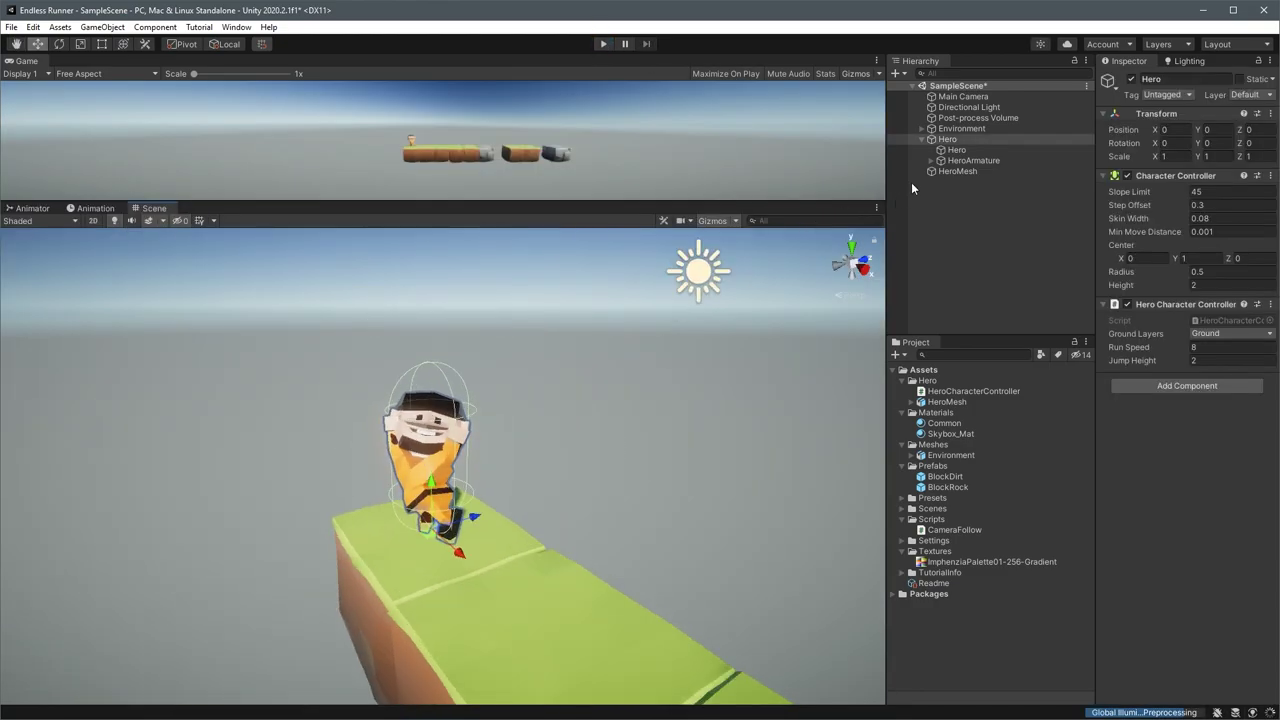
click(952, 142)
alt+drag(628, 456, 522, 462)
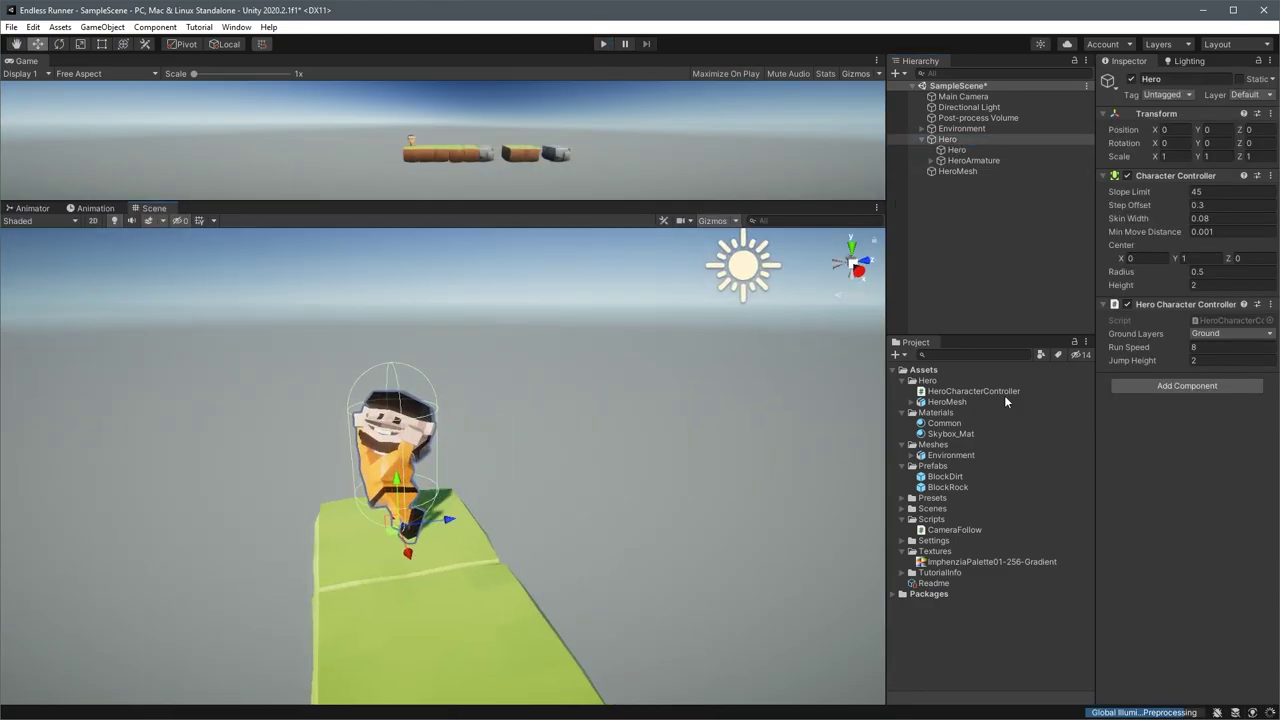
click(948, 403)
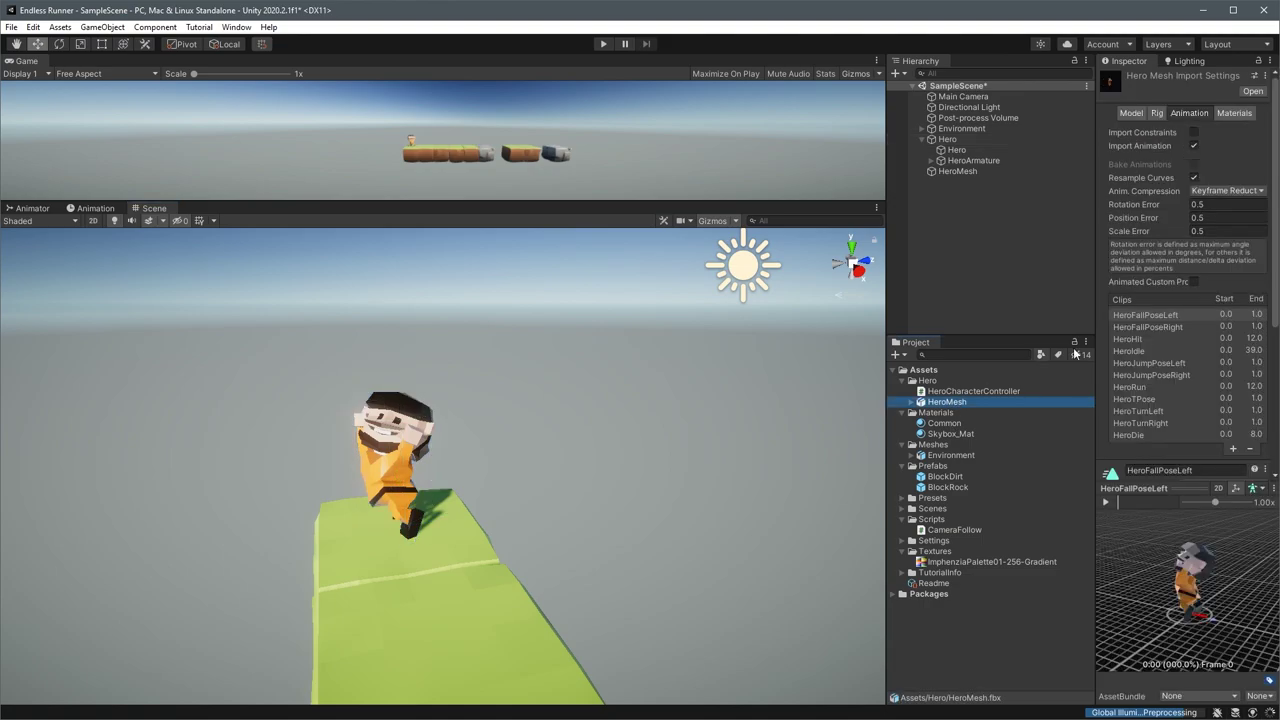
click(1130, 112)
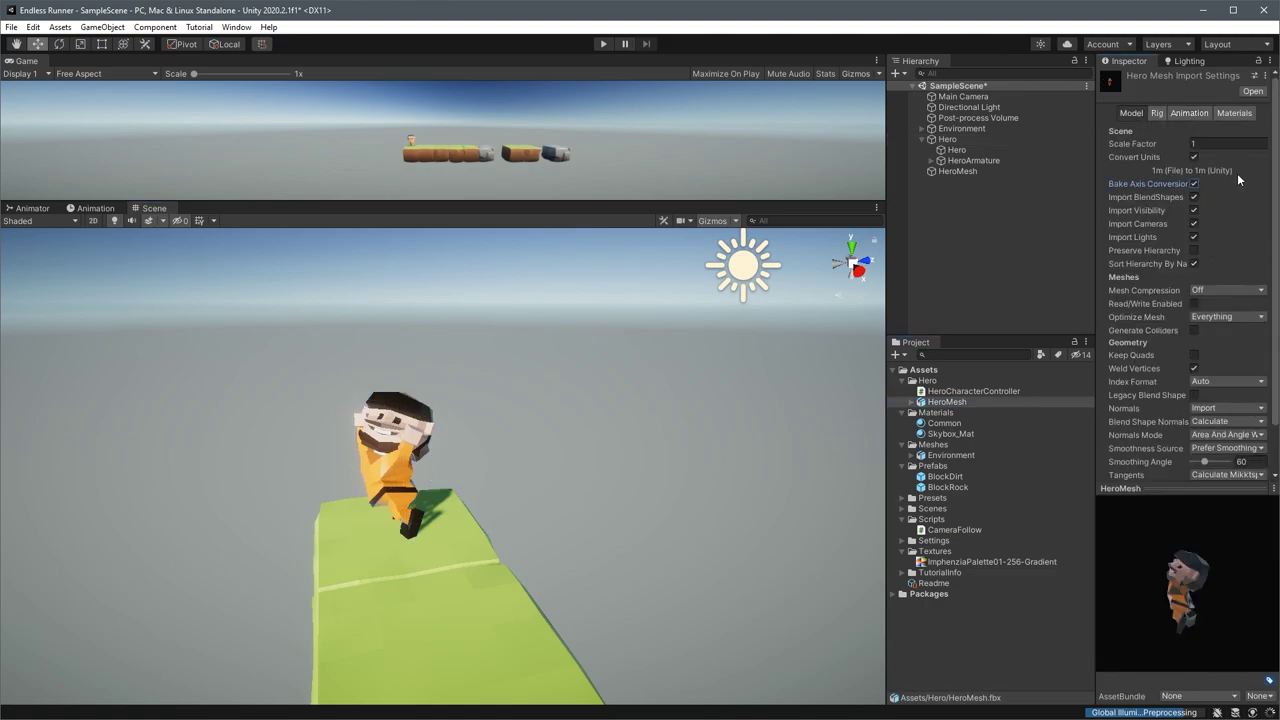
scroll(1236, 225, down, 2)
click(1252, 468)
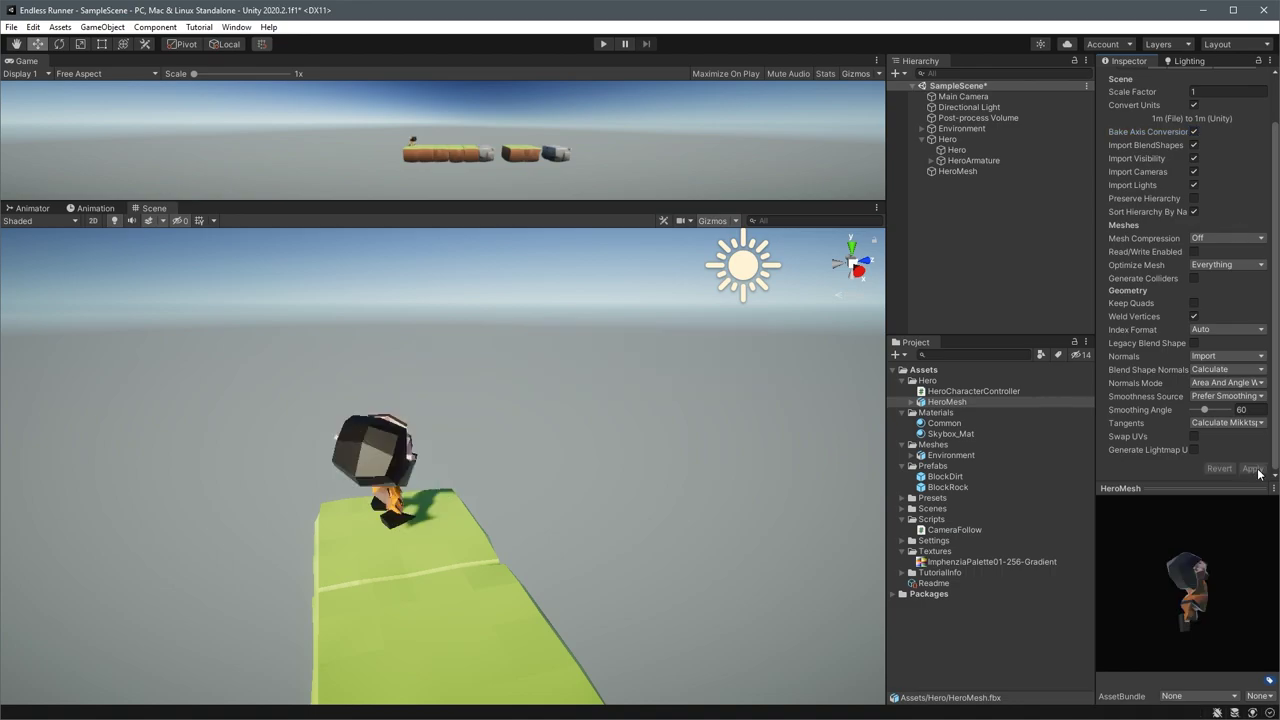
Examine the reimported Hero character up close in the scene, checking its orientation and fit inside the character controller
alt+drag(754, 398, 400, 417)
scroll(392, 415, up, 4)
click(217, 419)
key(f)
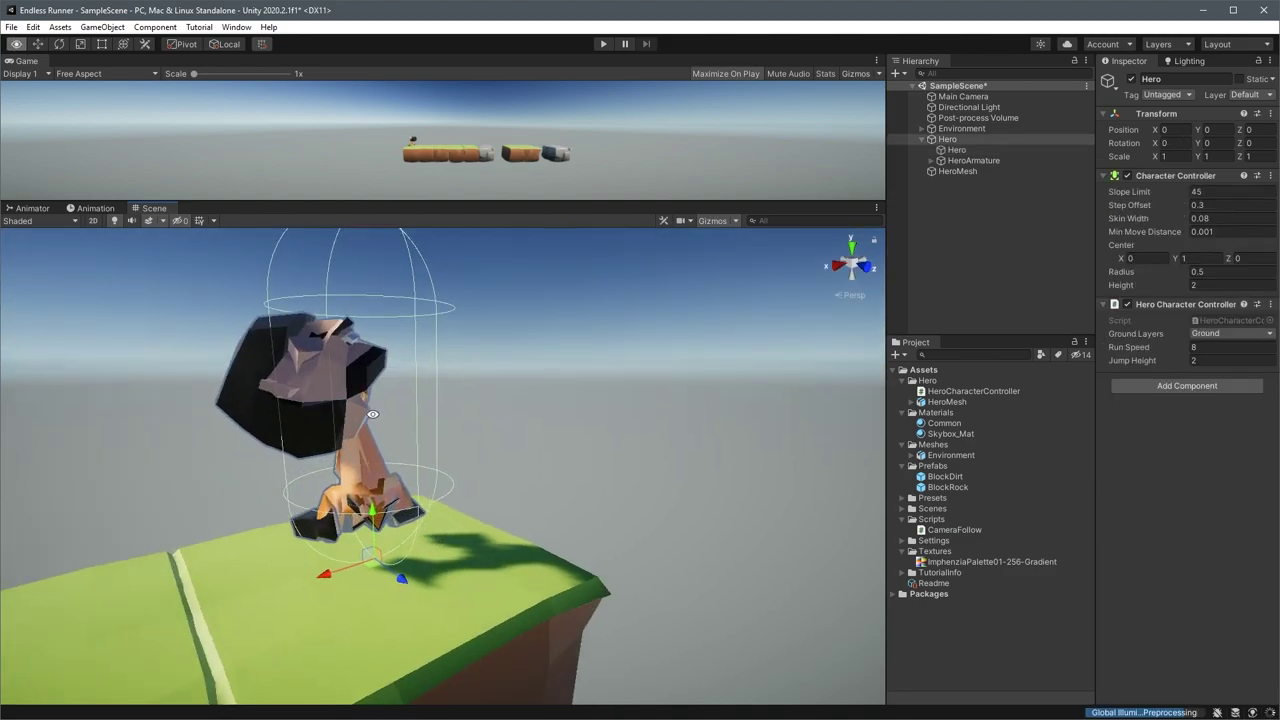
scroll(385, 455, up, 5)
scroll(383, 455, down, 4)
scroll(401, 446, up, 1)
scroll(401, 446, down, 1)
scroll(401, 446, up, 1)
scroll(728, 370, down, 3)
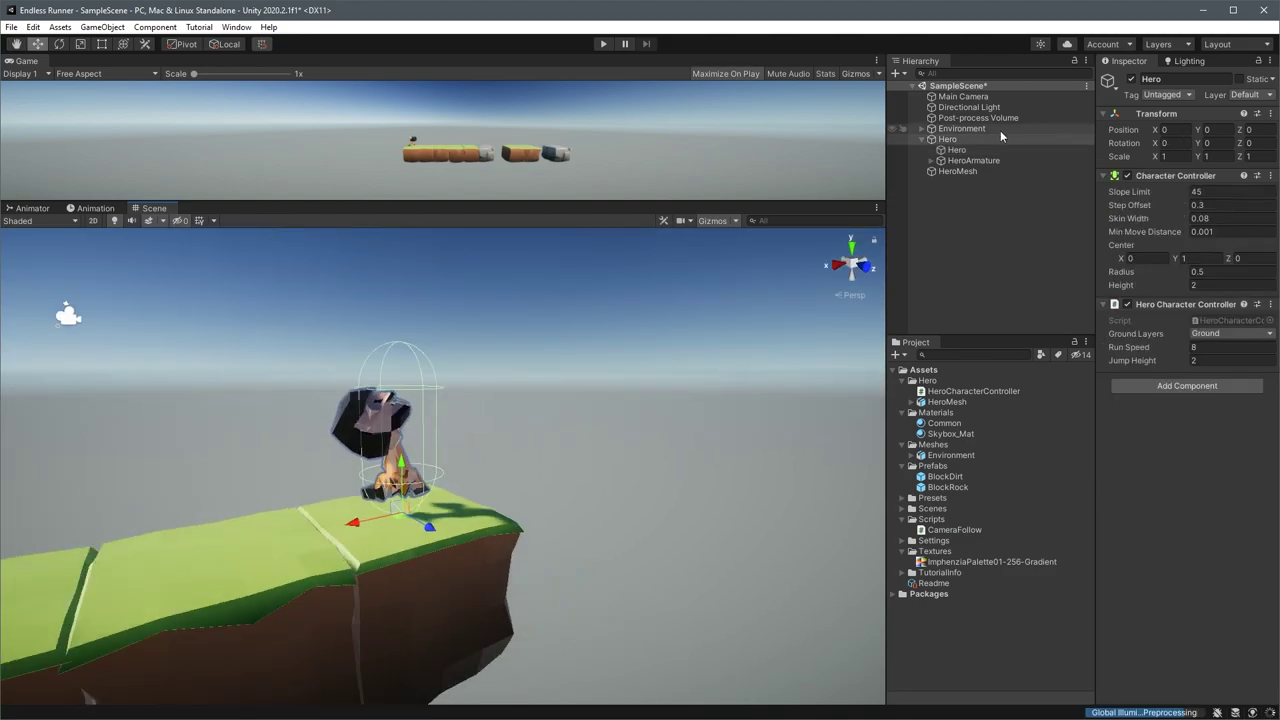
Add an Animator component to the parent Hero object
click(974, 138)
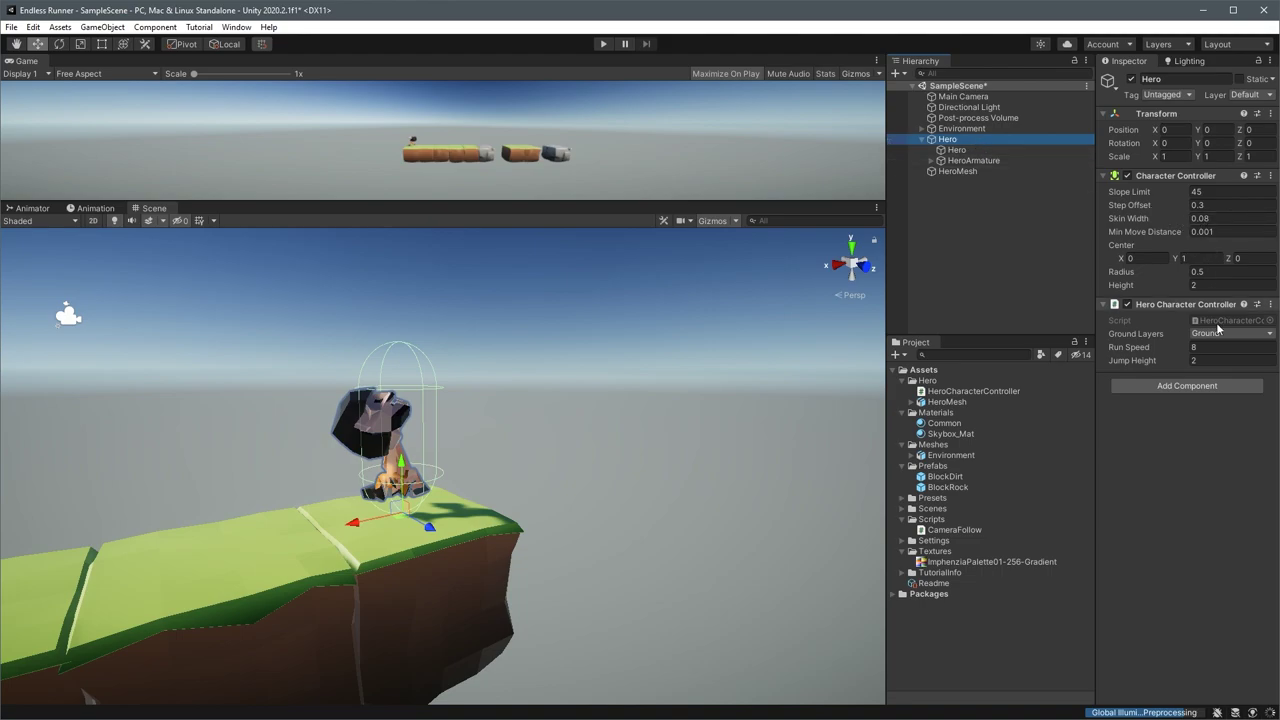
click(1187, 387)
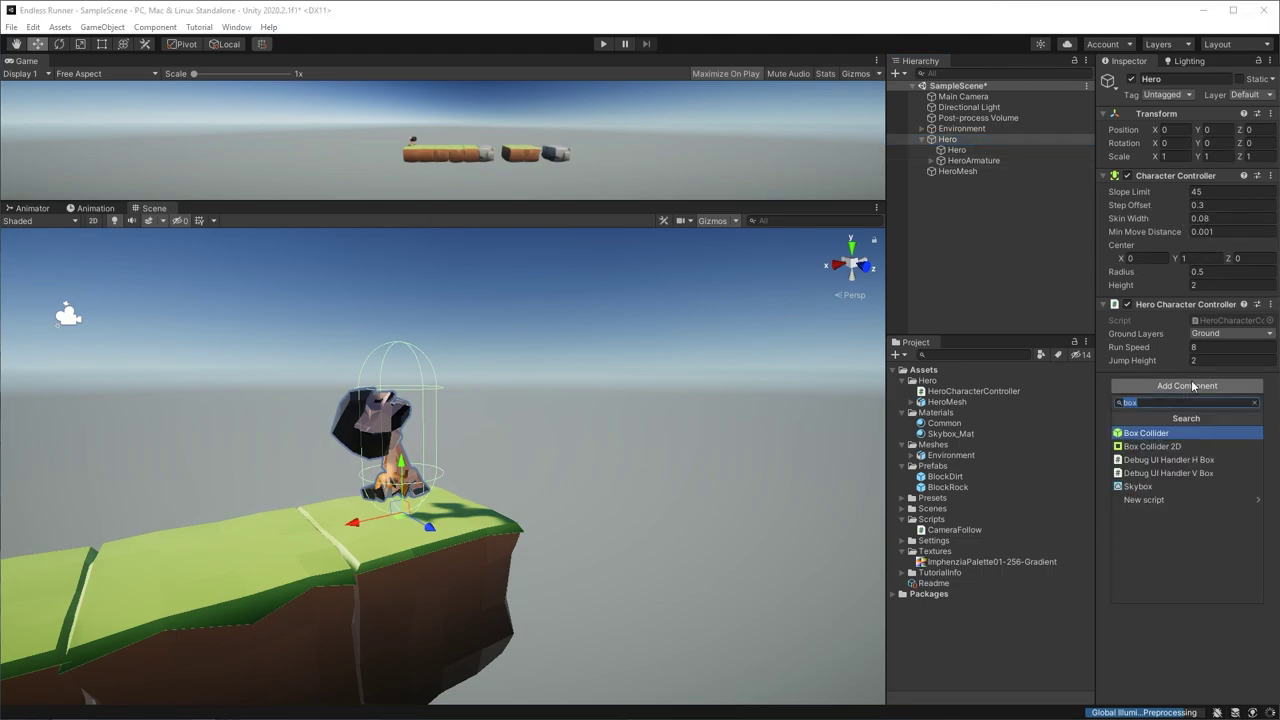
text(animat)
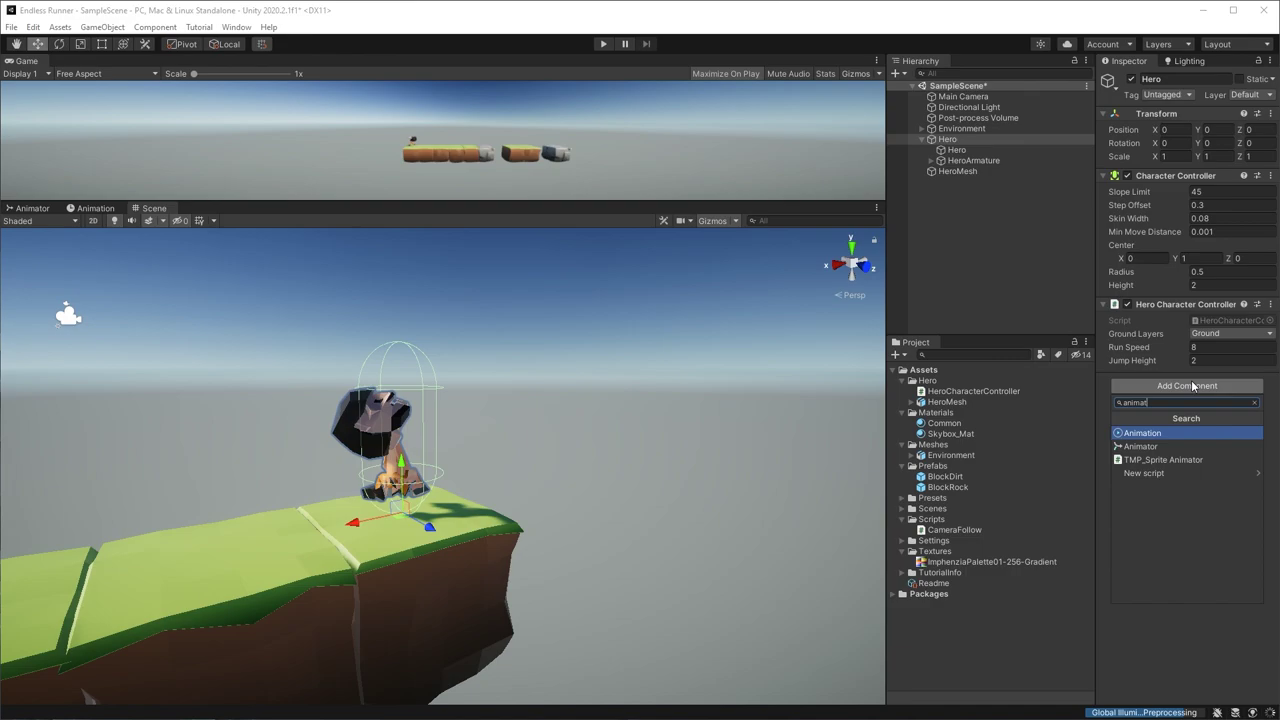
key(Down)
key(Return)
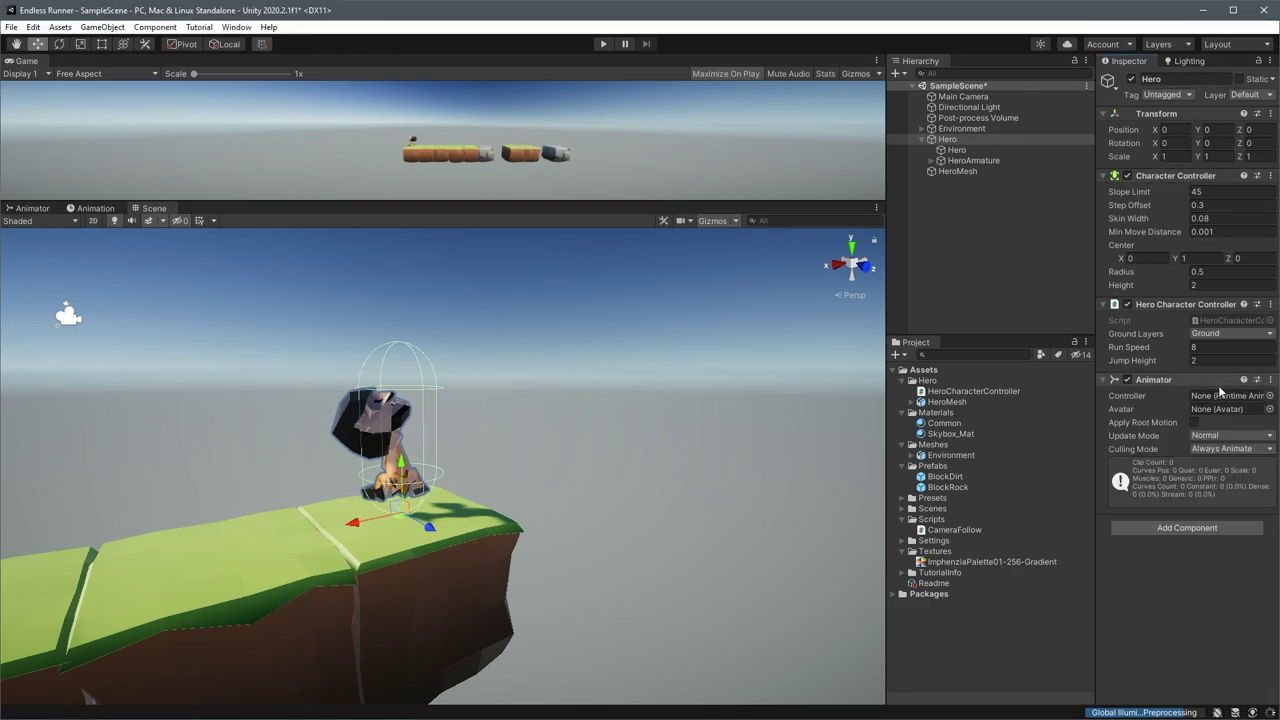
Create an Animator Controller named HeroAnimatorController in the Hero folder
click(1000, 290)
drag(995, 336, 995, 203)
click(929, 249)
right_click(929, 249)
mouse_move(992, 263)
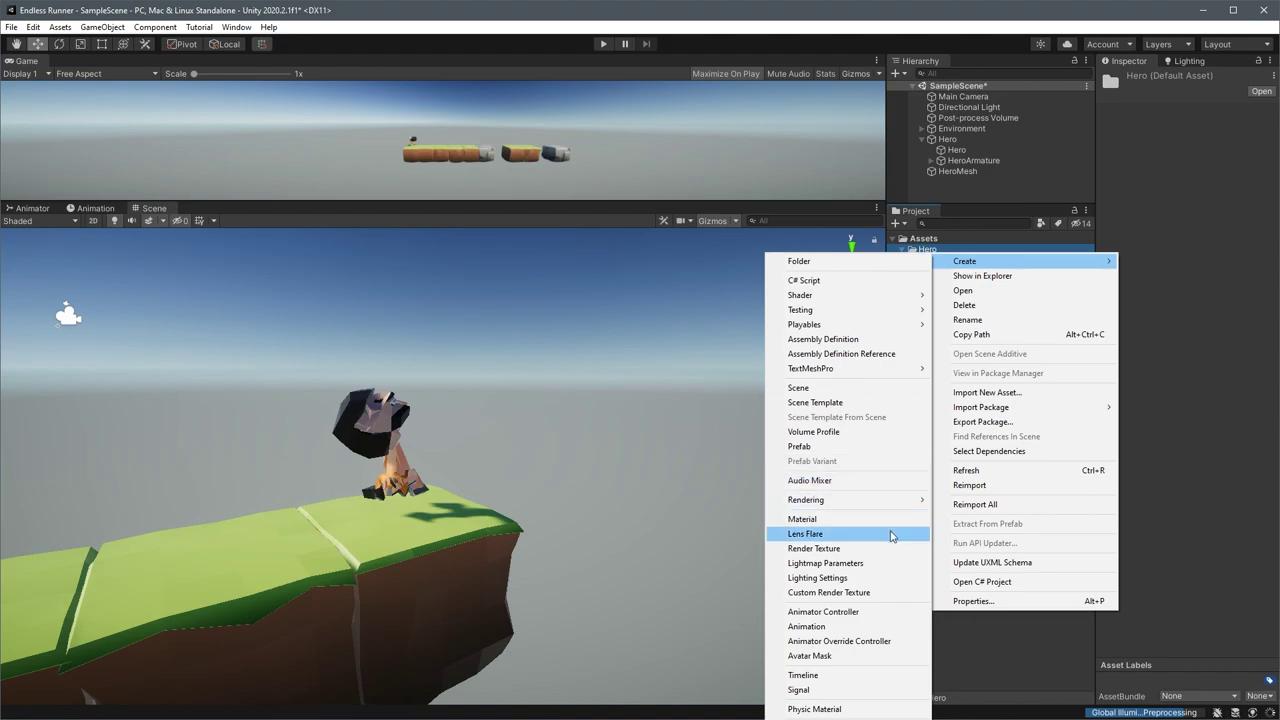
click(855, 611)
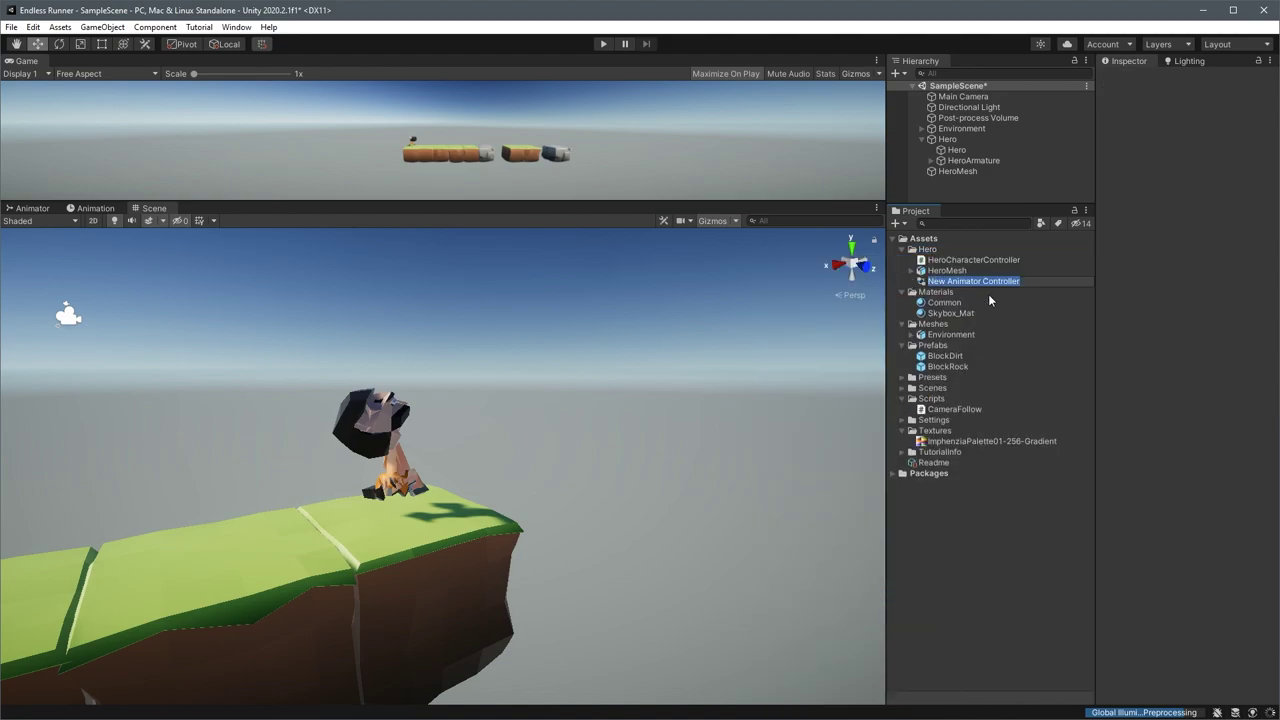
text(HeroAnimatorController)
key(Return)
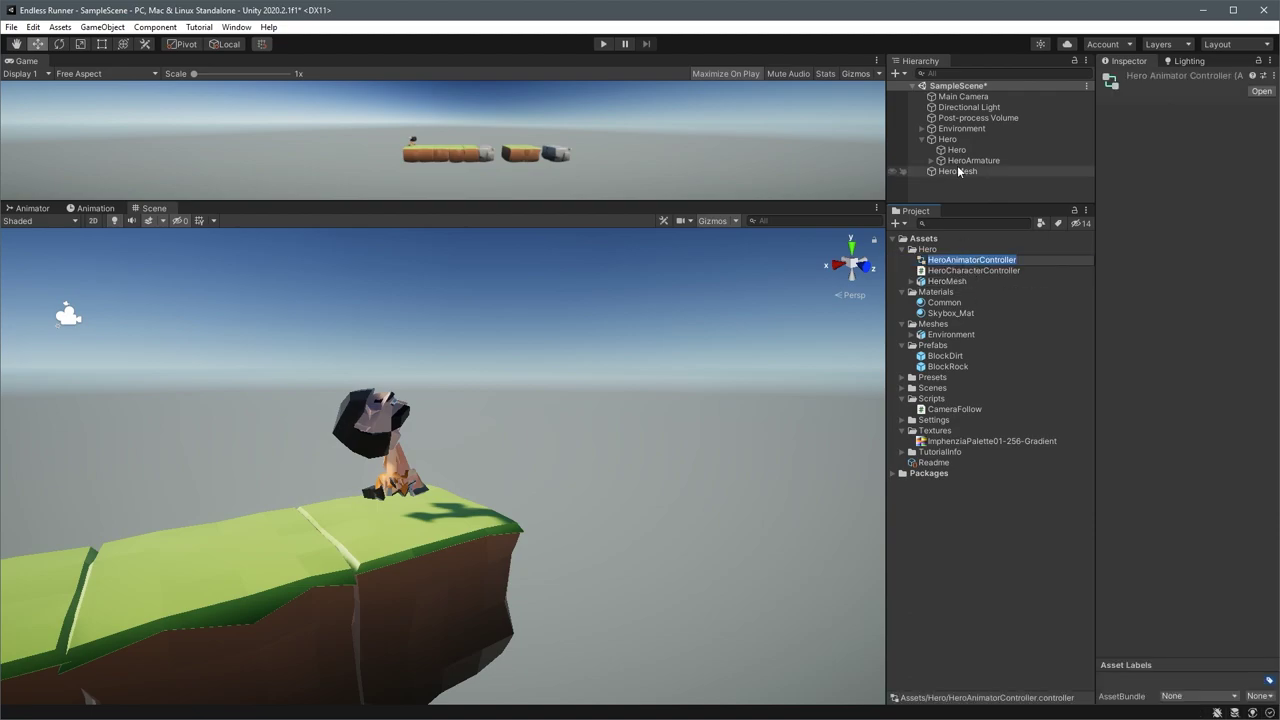
Assign HeroAnimatorController to the parent Hero's Animator component and open the controller for editing
click(947, 139)
drag(985, 262, 1228, 396)
double_click(972, 261)
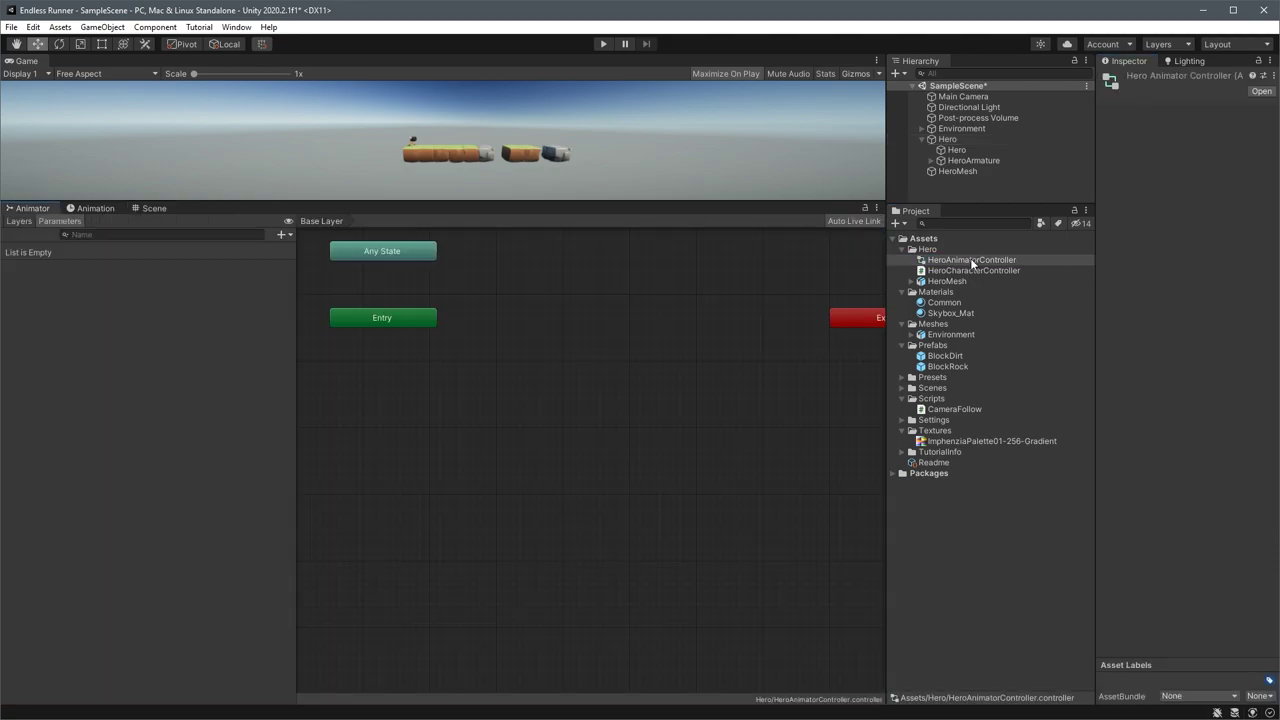
Enable Loop Time for the HeroFallPoseLeft and HeroFallPoseRight clips in HeroMesh's animation import settings
drag(894, 288, 948, 288)
click(1008, 279)
click(1189, 113)
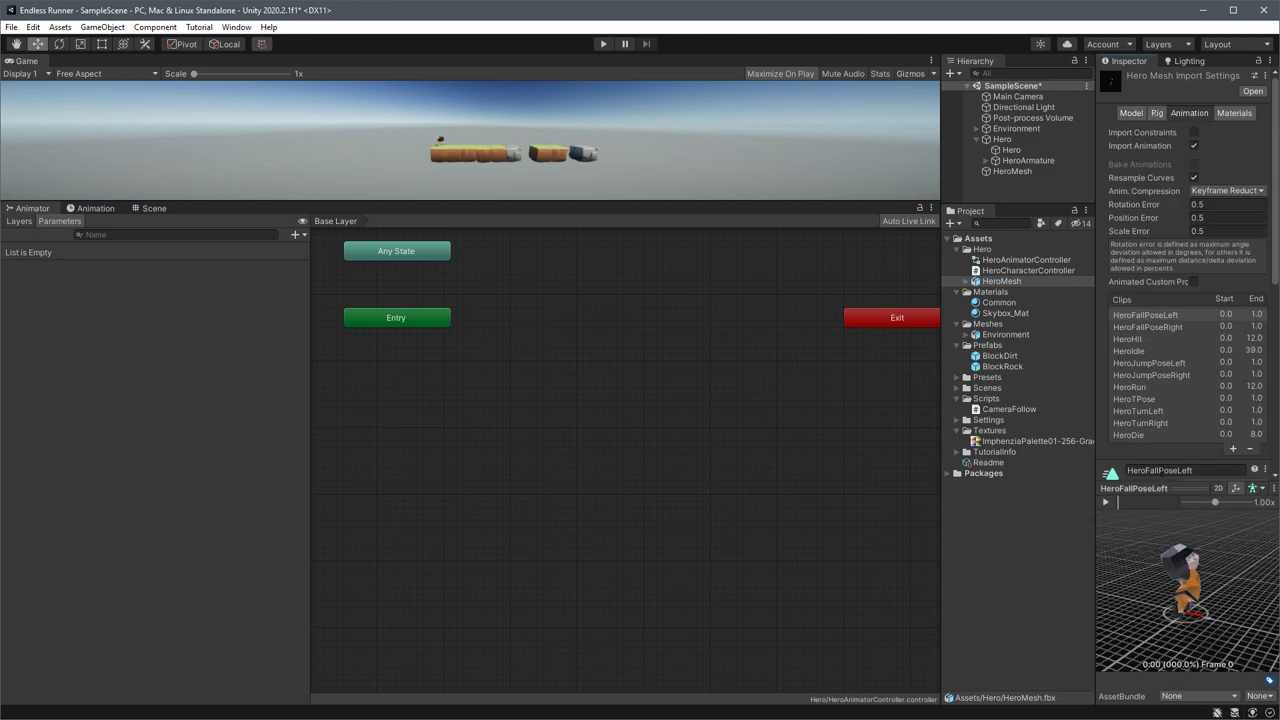
drag(1097, 484, 1008, 484)
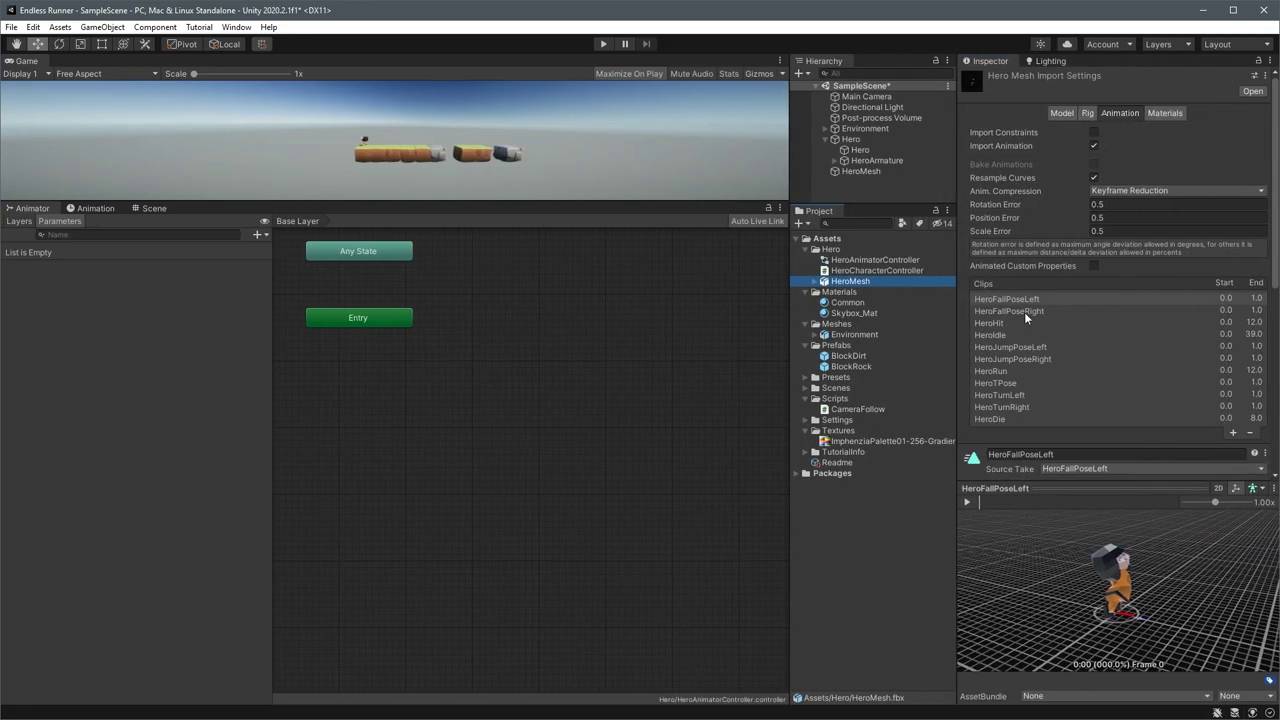
click(1028, 300)
scroll(1095, 395, down, 3)
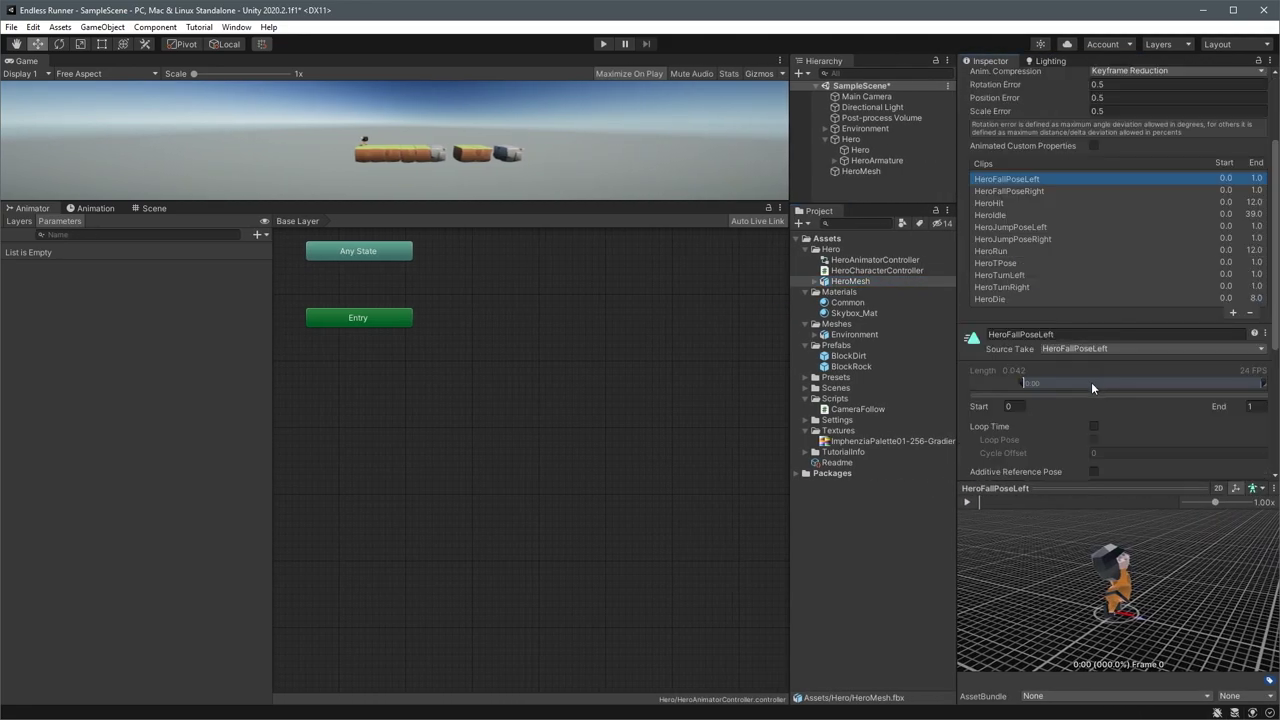
click(1038, 192)
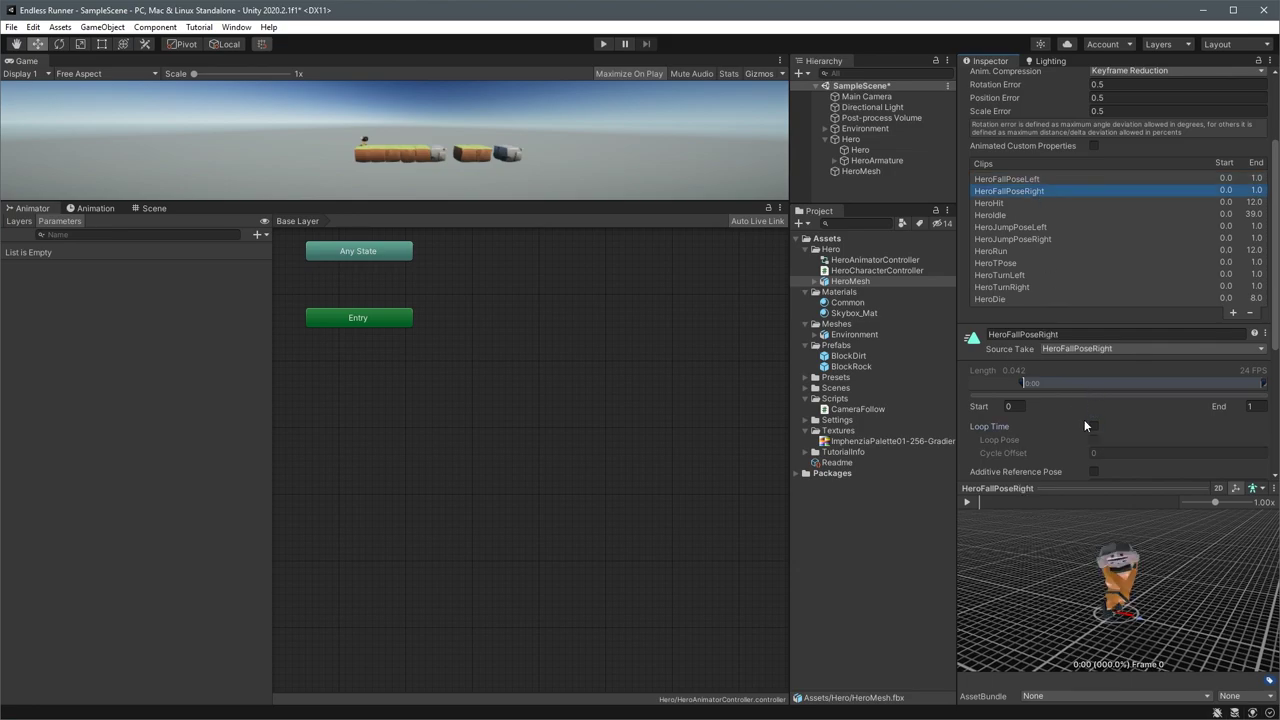
click(1093, 426)
Enable Loop Time for the HeroIdle, HeroJumpPoseLeft and HeroJumpPoseRight clips
click(1001, 204)
click(1006, 214)
click(1094, 426)
click(1010, 227)
click(1096, 426)
click(1036, 239)
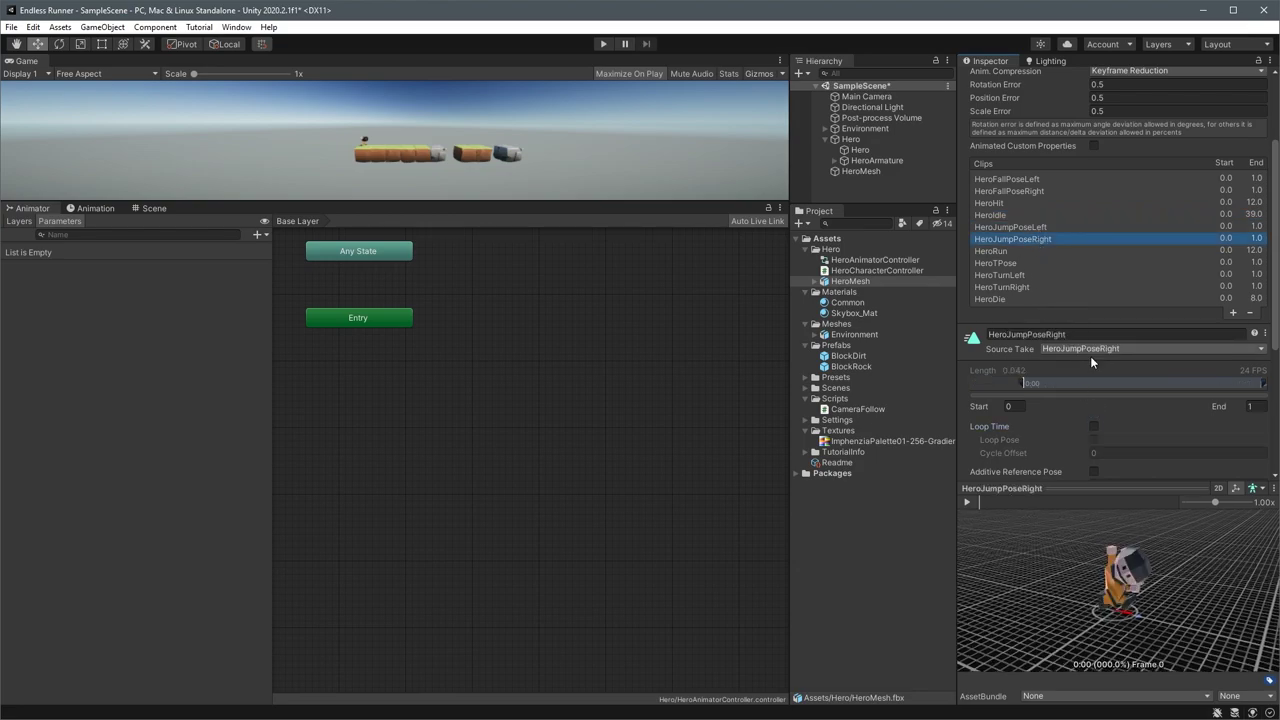
click(1094, 426)
Enable Loop Time for the HeroRun and HeroTPose clips and apply HeroMesh's import settings
click(1012, 251)
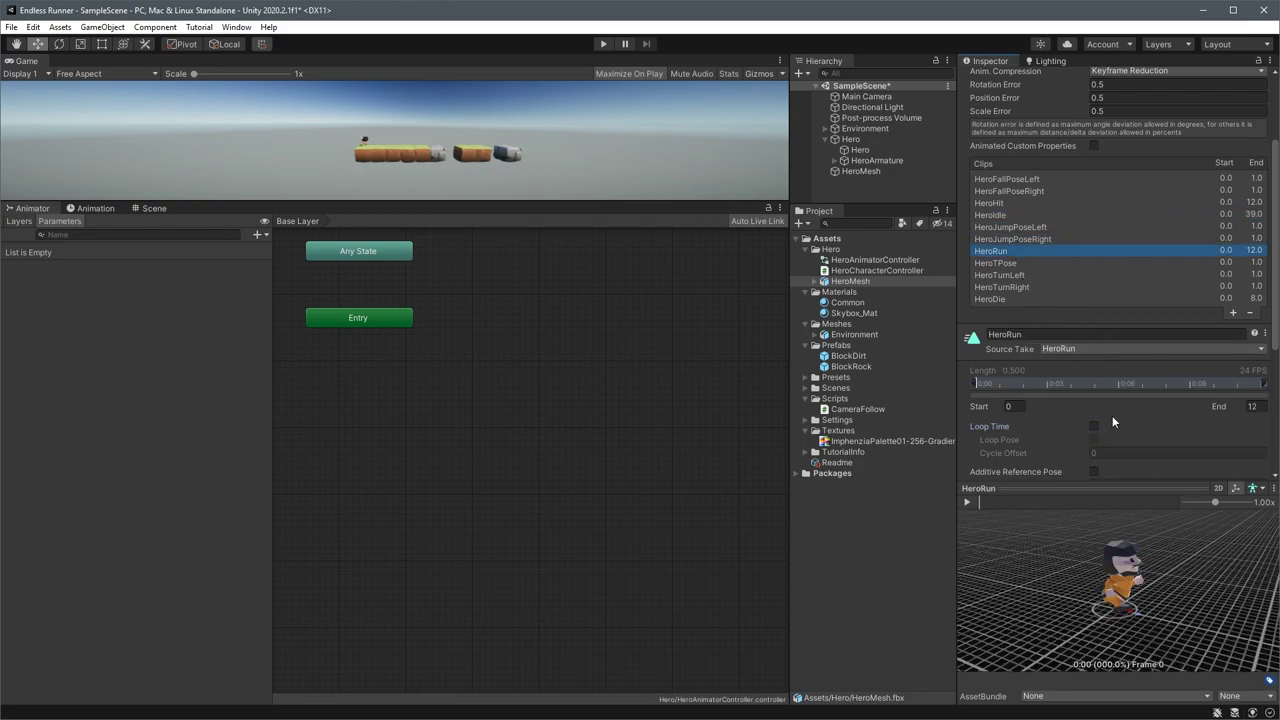
click(1094, 426)
click(1018, 263)
click(1094, 427)
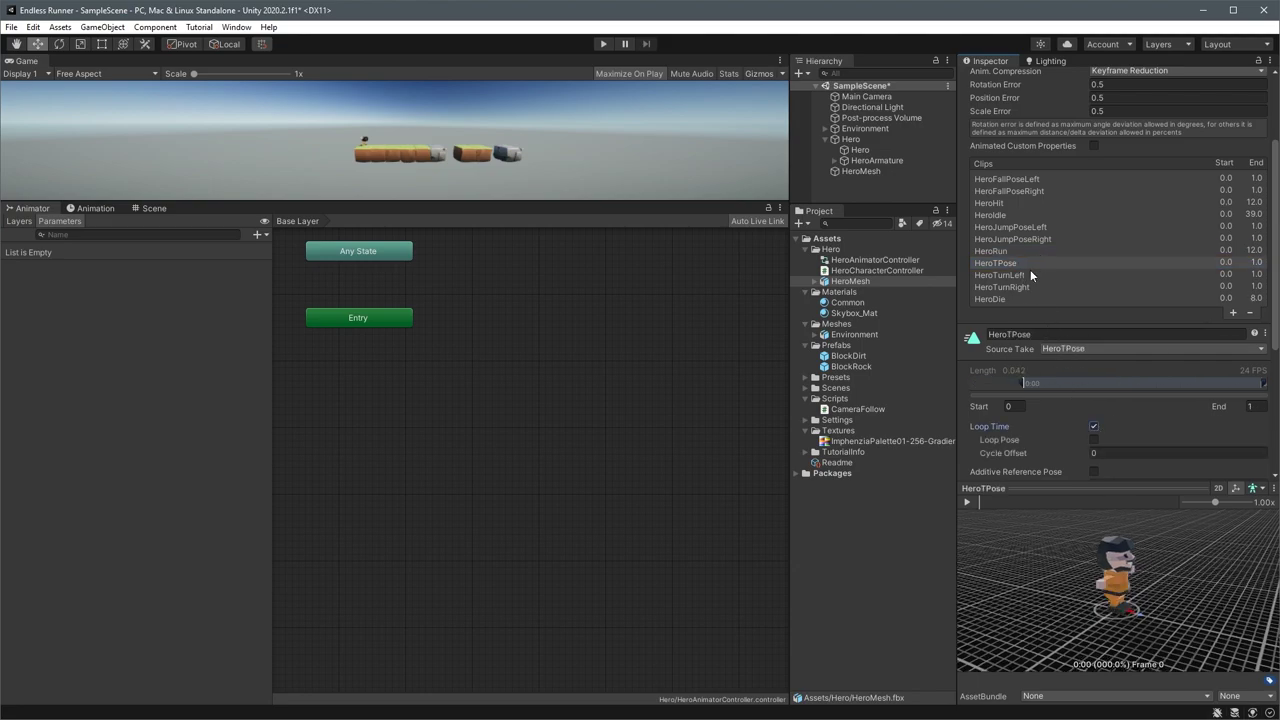
scroll(1028, 269, down, 3)
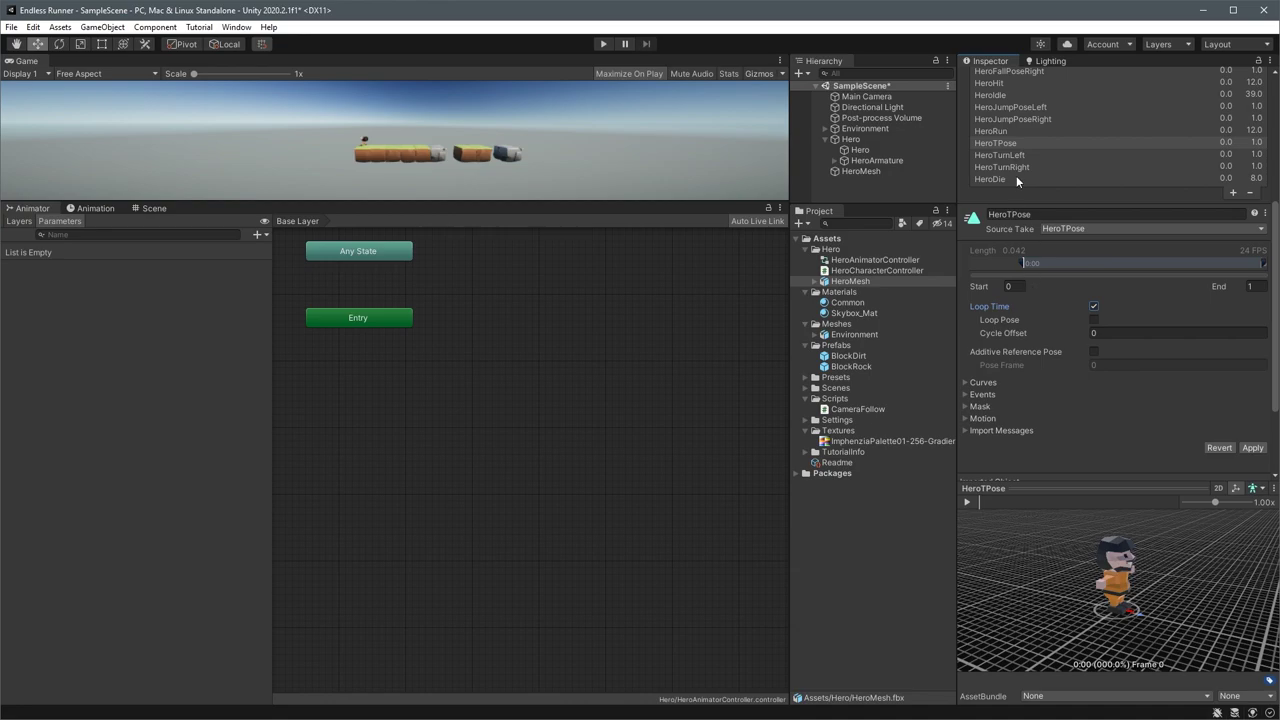
click(1250, 448)
click(1251, 448)
scroll(1050, 260, down, 3)
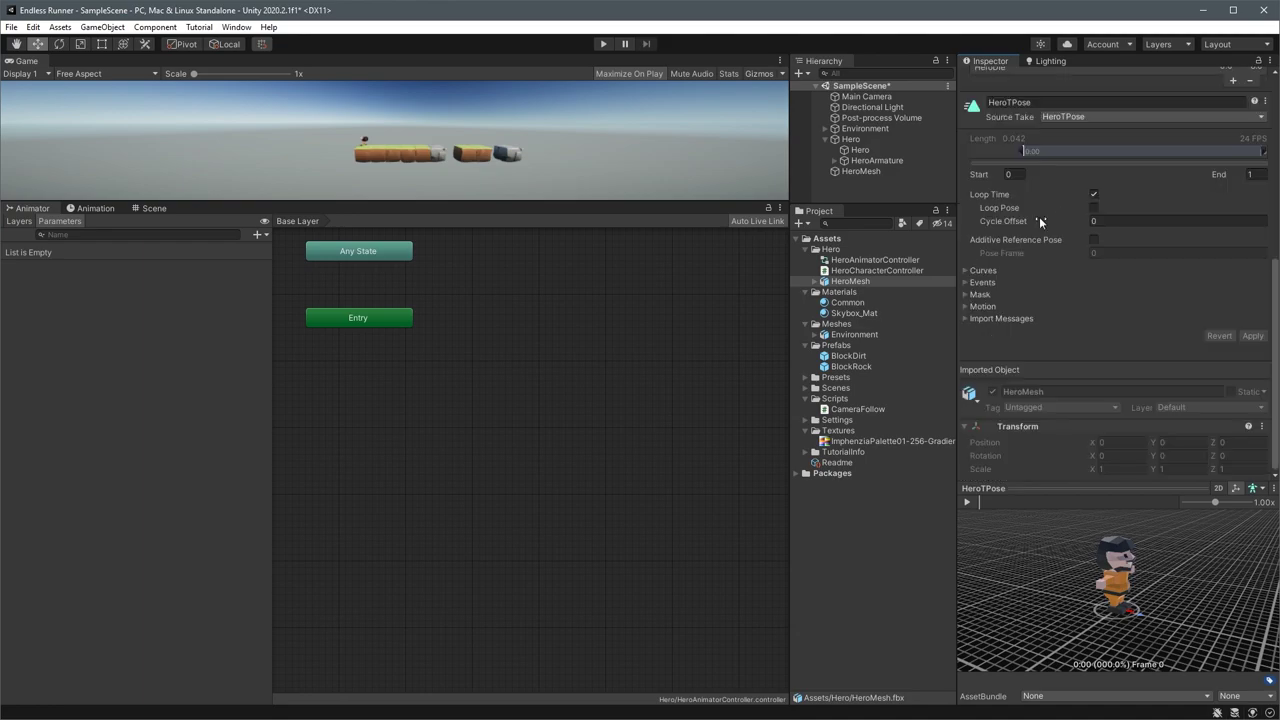
Add HeroMesh's HeroIdle clip to the Base Layer graph as the state following Entry
click(814, 282)
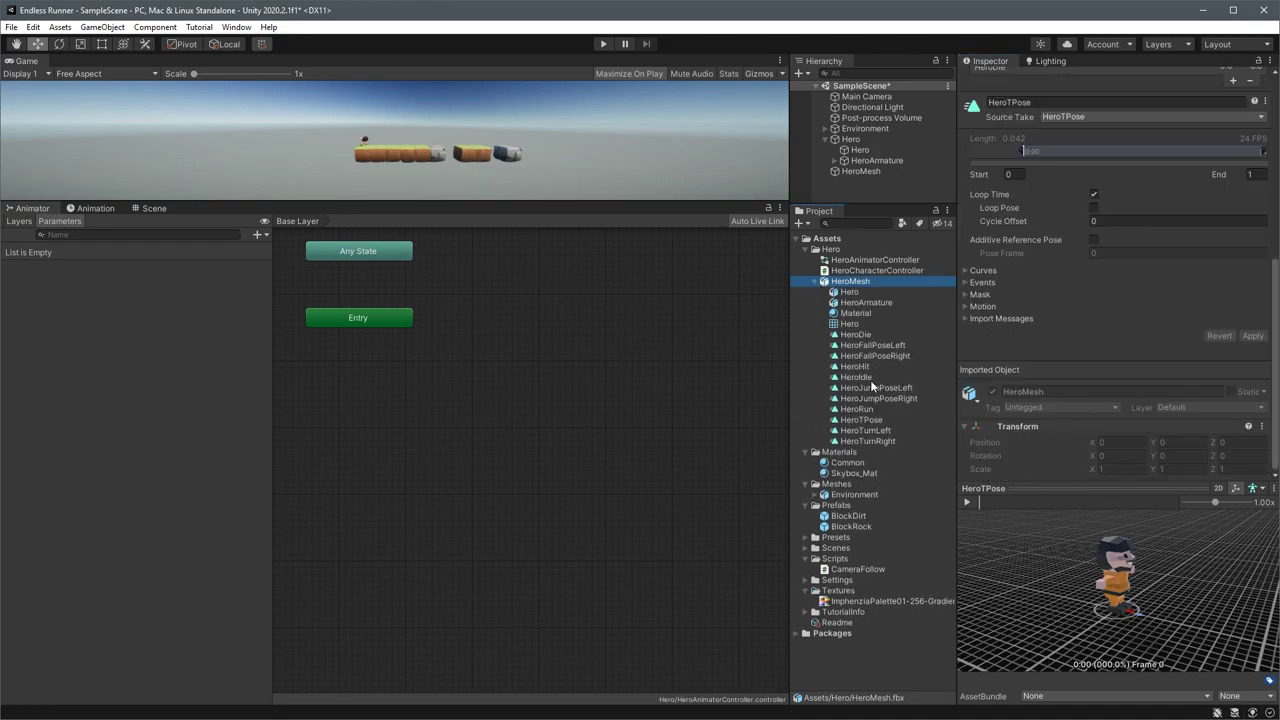
drag(866, 378, 566, 358)
drag(648, 370, 602, 364)
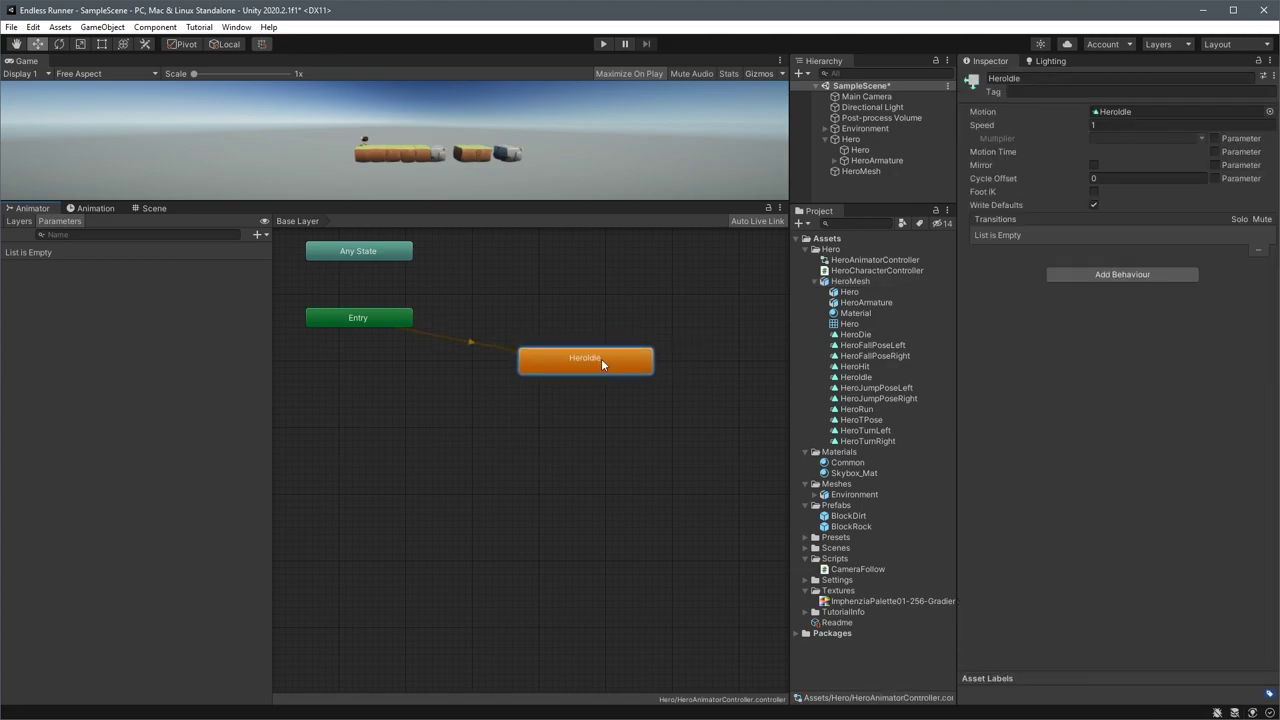
Rearrange the lower views so that Scene comes before Animator, and close the Animation view
drag(40, 202, 170, 393)
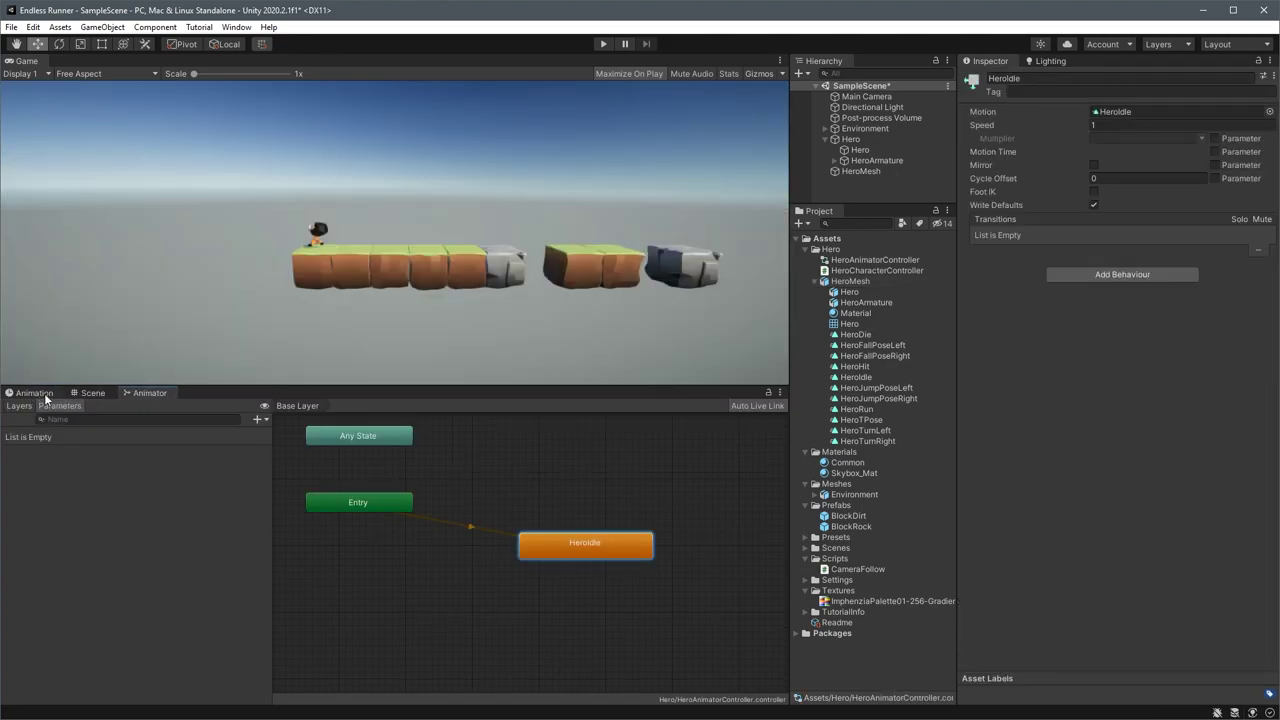
drag(90, 394, 20, 393)
click(85, 393)
right_click(84, 394)
click(120, 435)
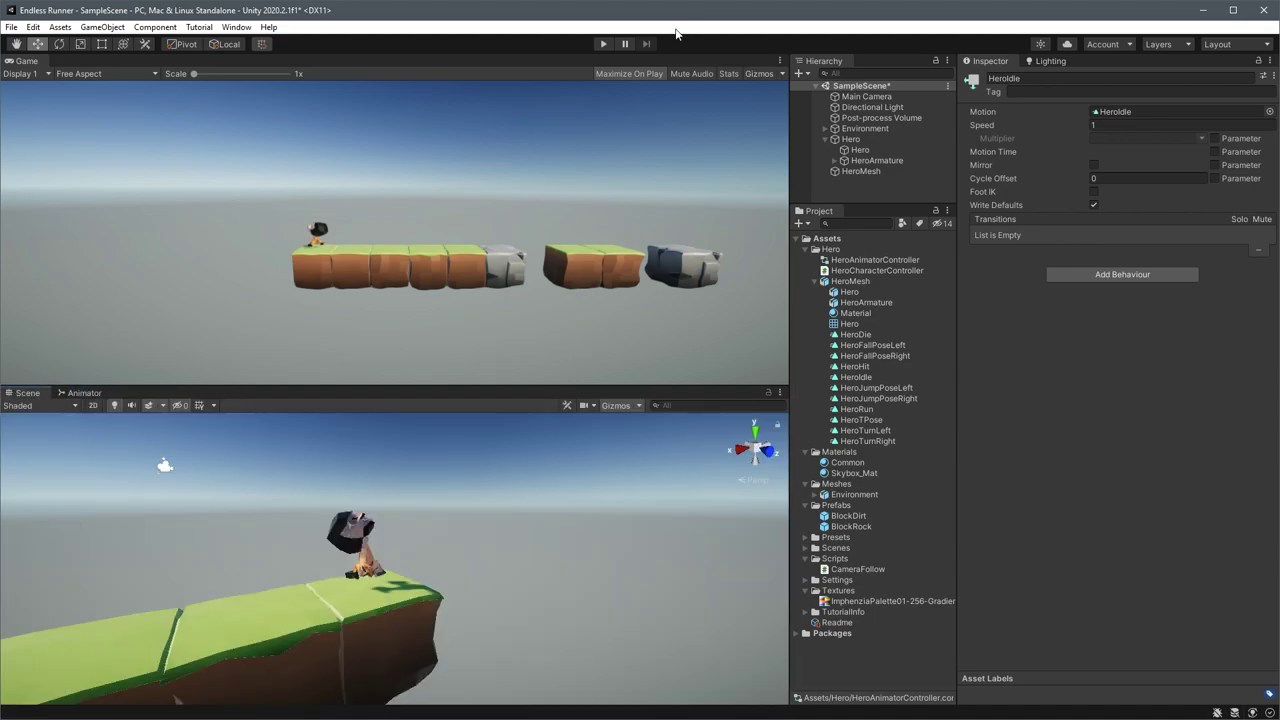
Test the hero in Play mode and disable the Hero Character Controller script on the parent Hero
click(604, 44)
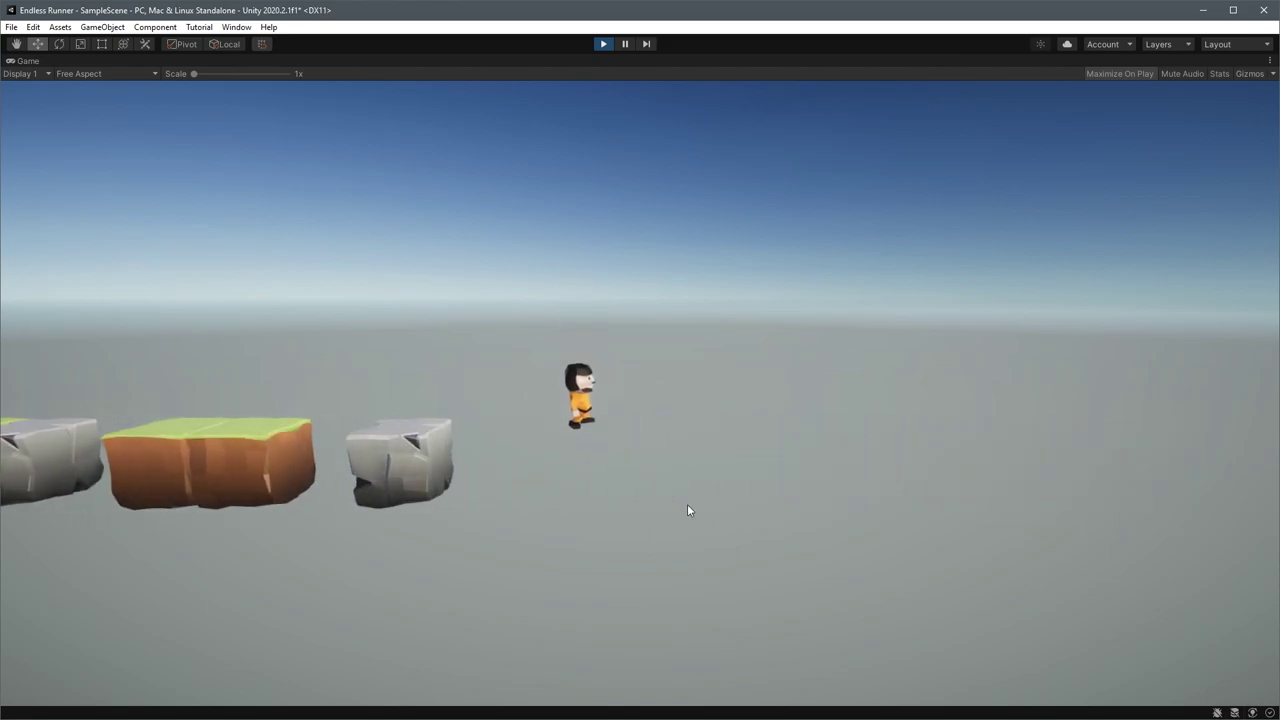
key(ctrl+p)
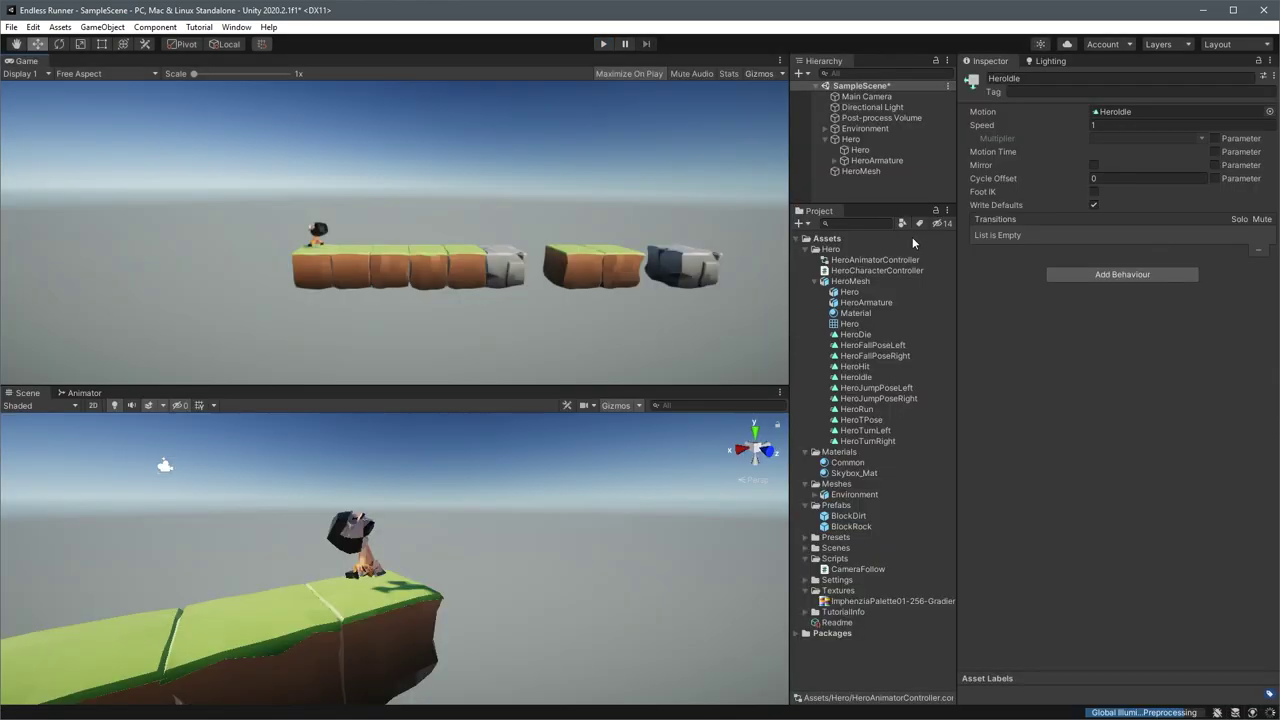
click(858, 141)
click(989, 292)
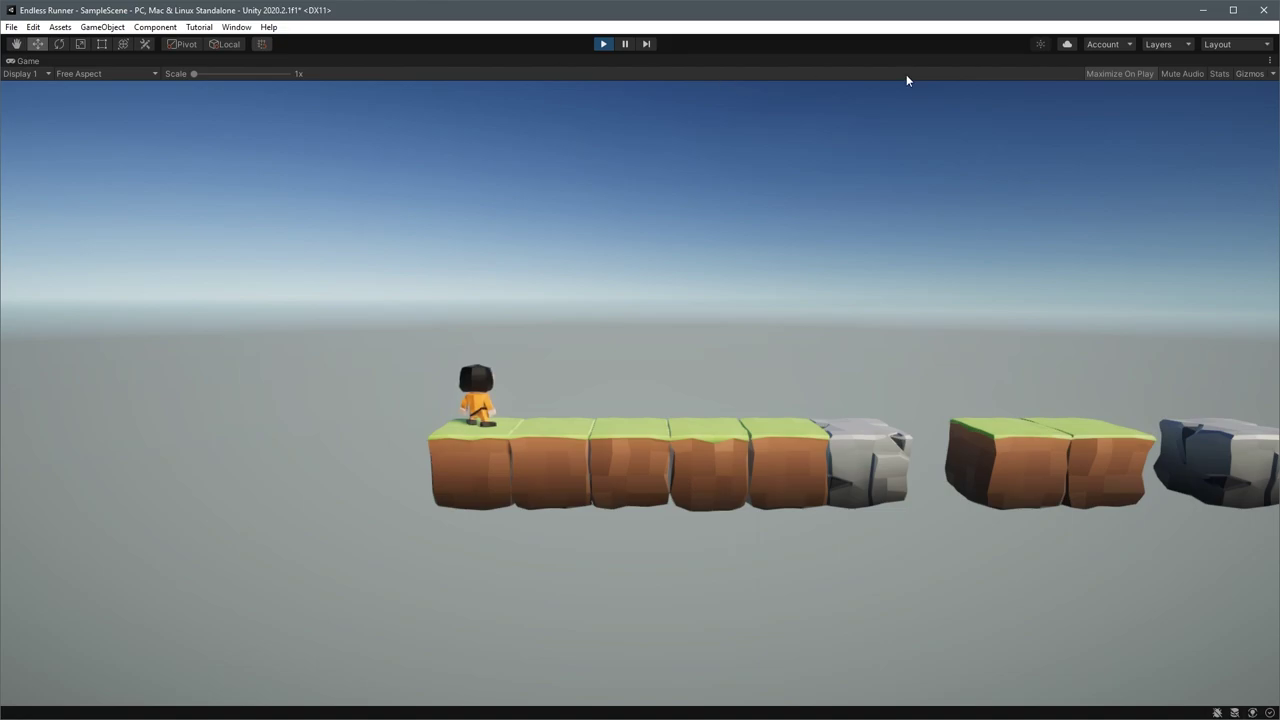
Turn off Maximize On Play and run the scene to examine the hero's idle animation up close in an enlarged Scene view
click(626, 44)
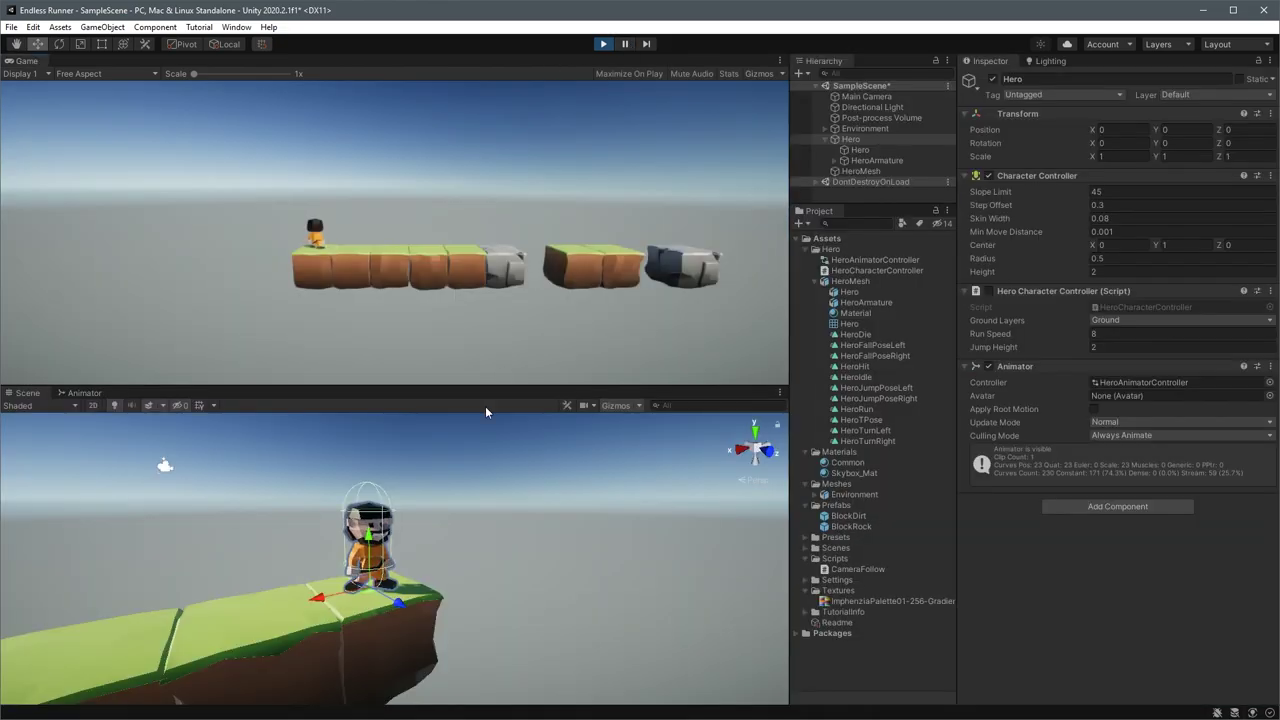
alt+drag(395, 562, 512, 546)
scroll(514, 549, up, 5)
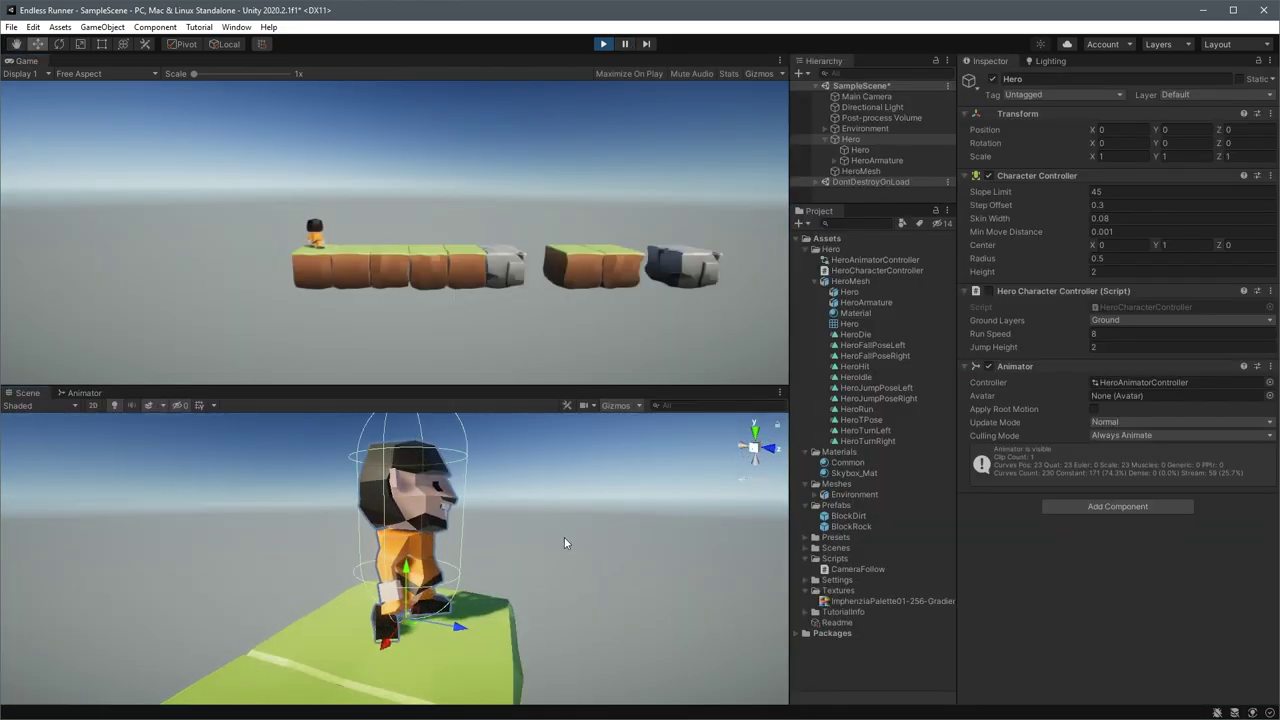
drag(494, 385, 455, 199)
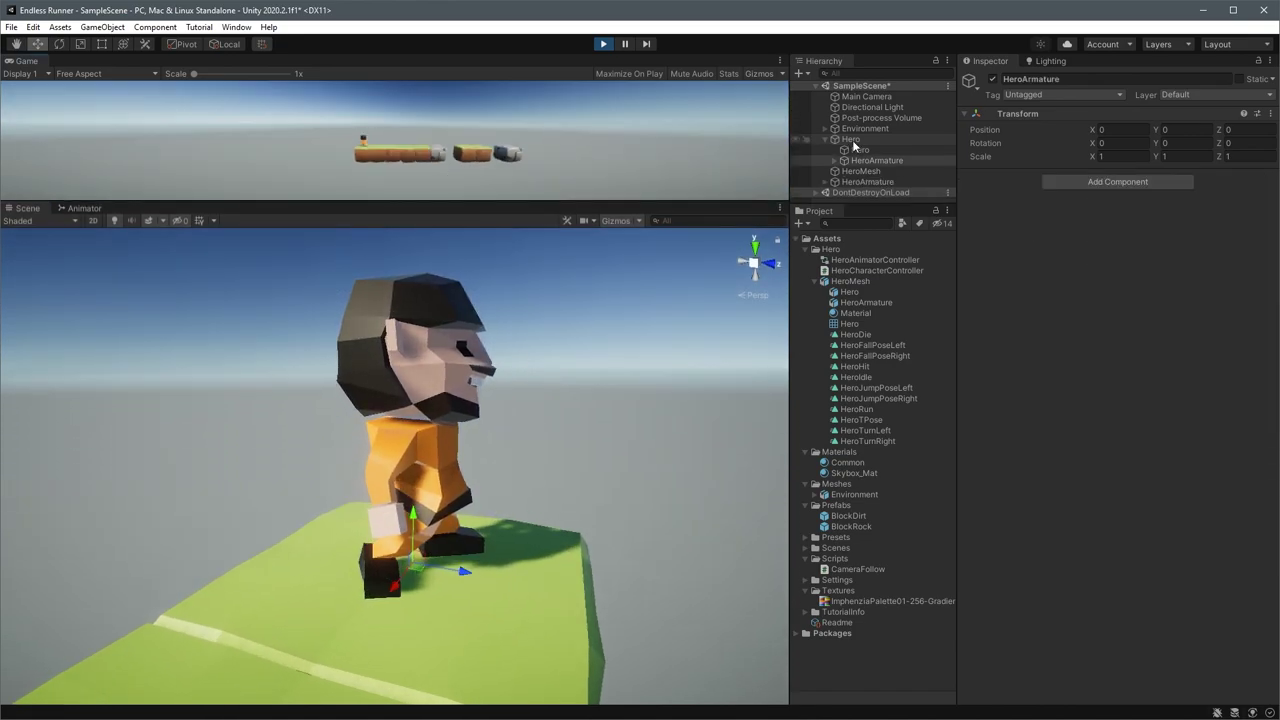
Save the playing Hero as a prefab in the Prefabs folder and replace the scene's Hero with an instance of it
drag(852, 140, 861, 513)
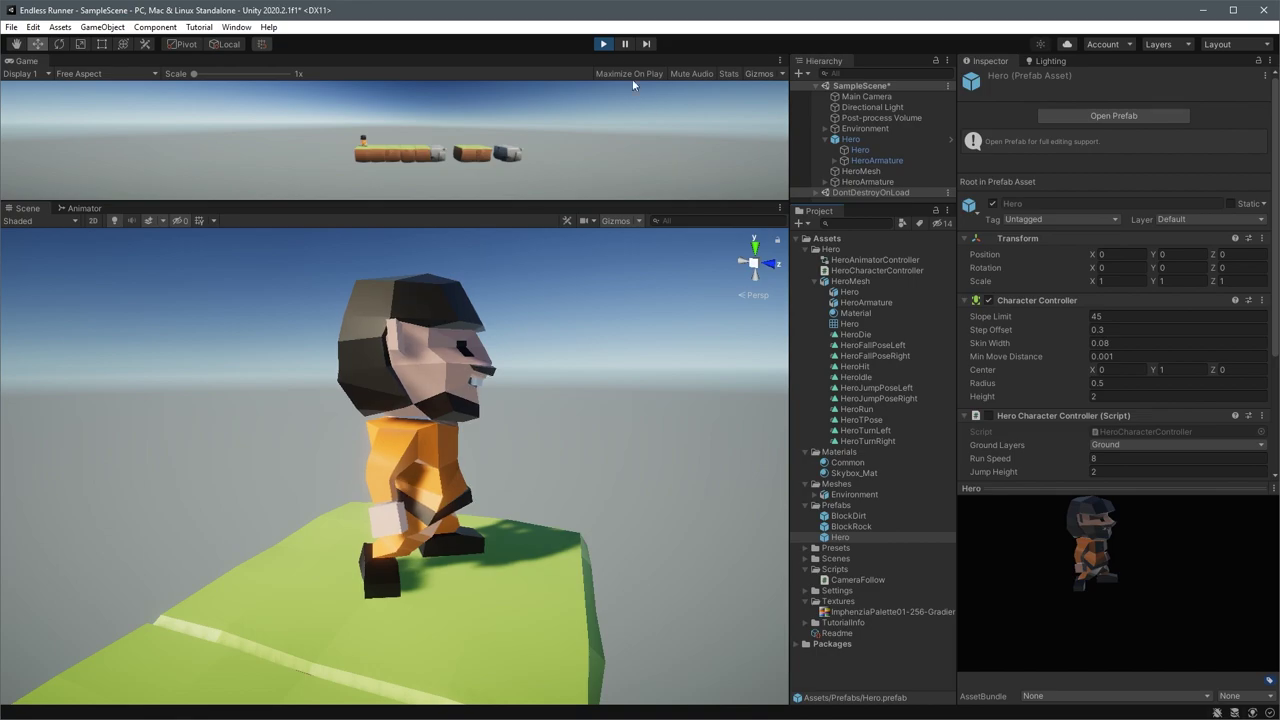
click(604, 44)
click(852, 142)
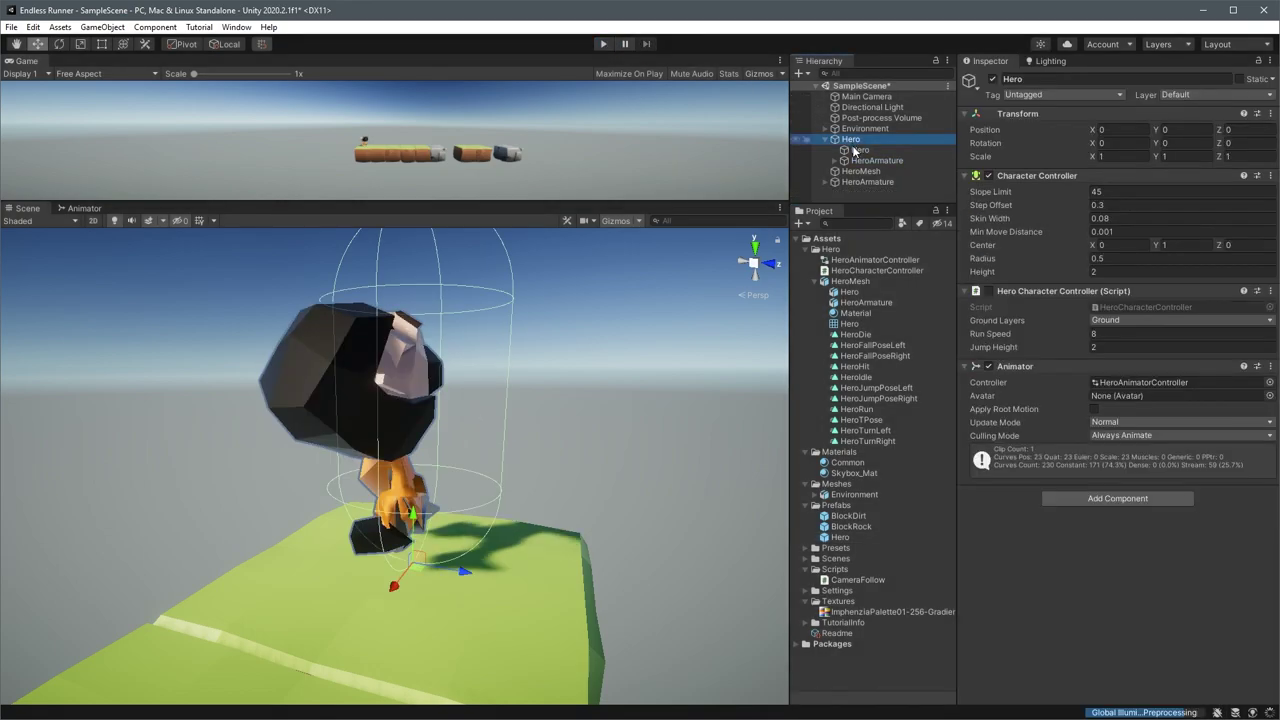
key(Delete)
drag(842, 539, 878, 142)
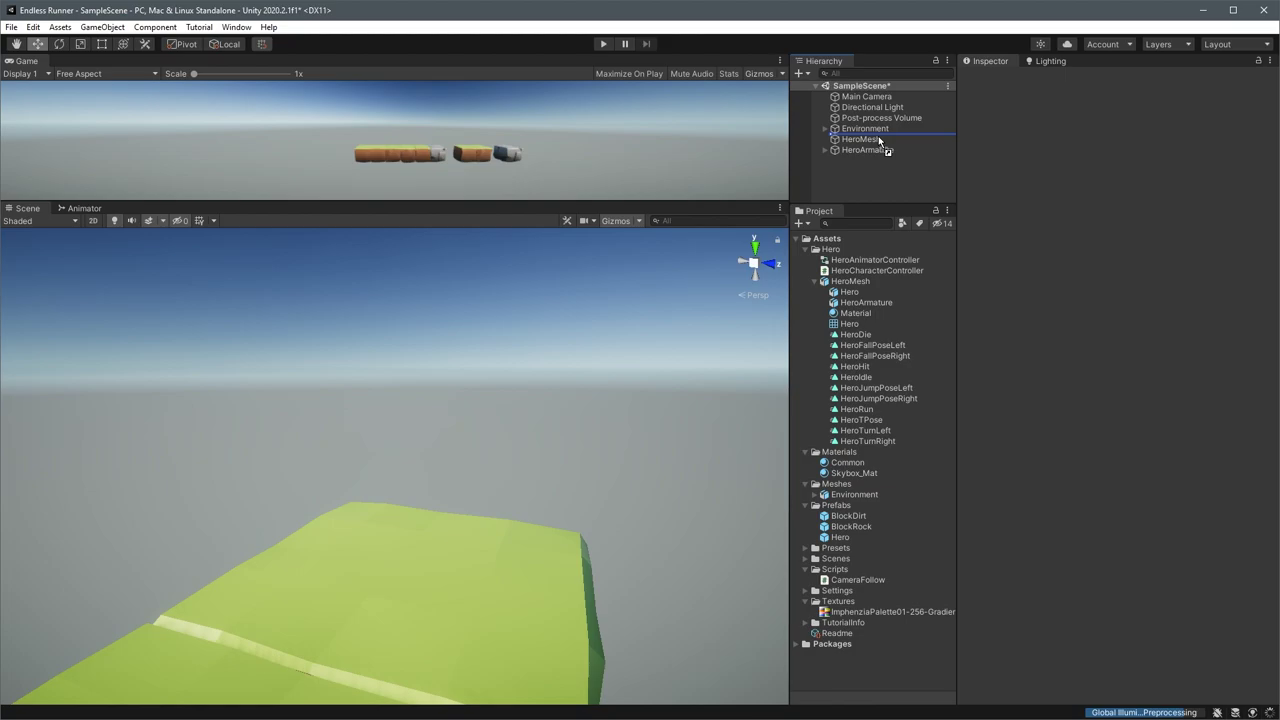
Place the Hero prefab in the scene hierarchy after Environment and delete the leftover HeroMesh and HeroArmature objects
drag(879, 142, 880, 143)
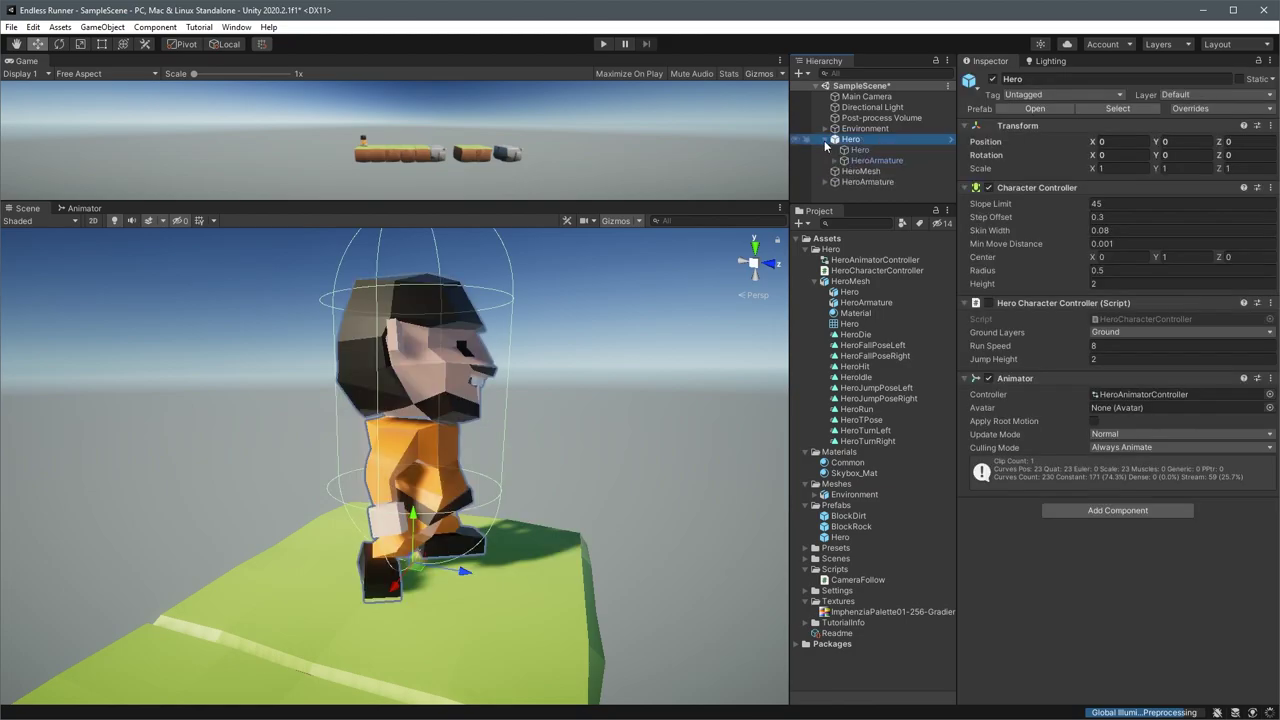
click(824, 139)
click(866, 171)
shift+click(867, 183)
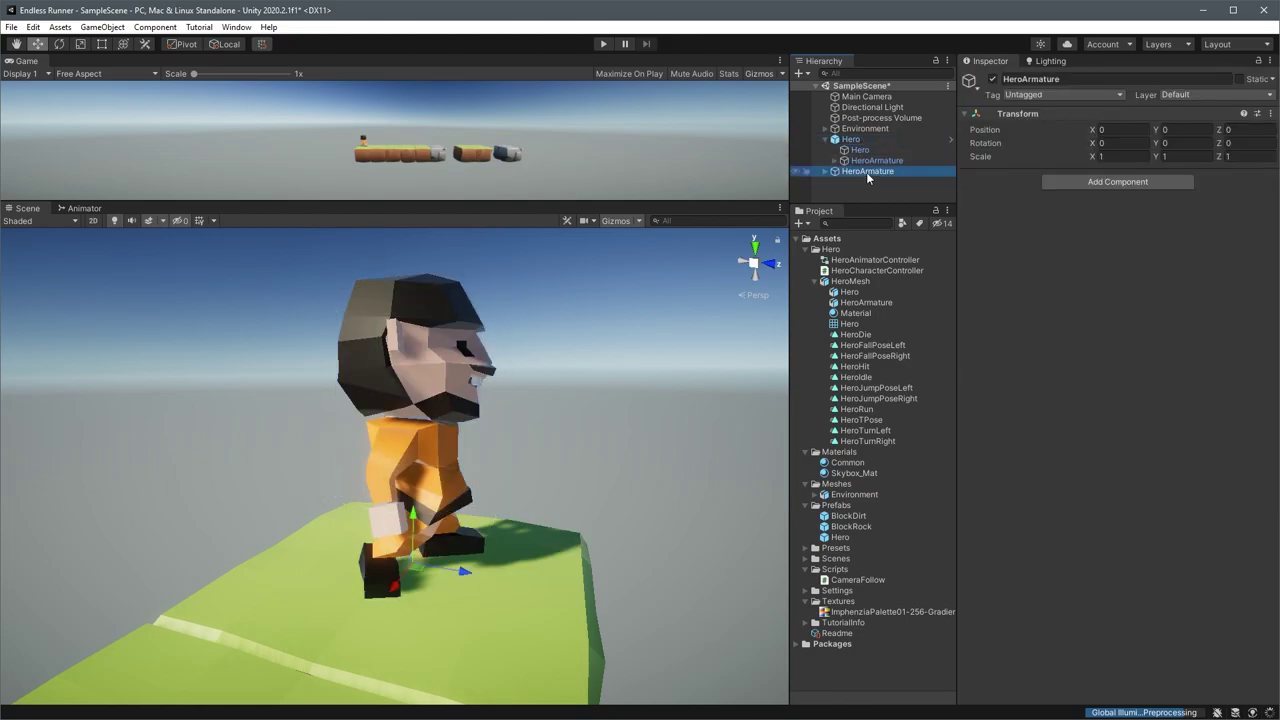
key(Delete)
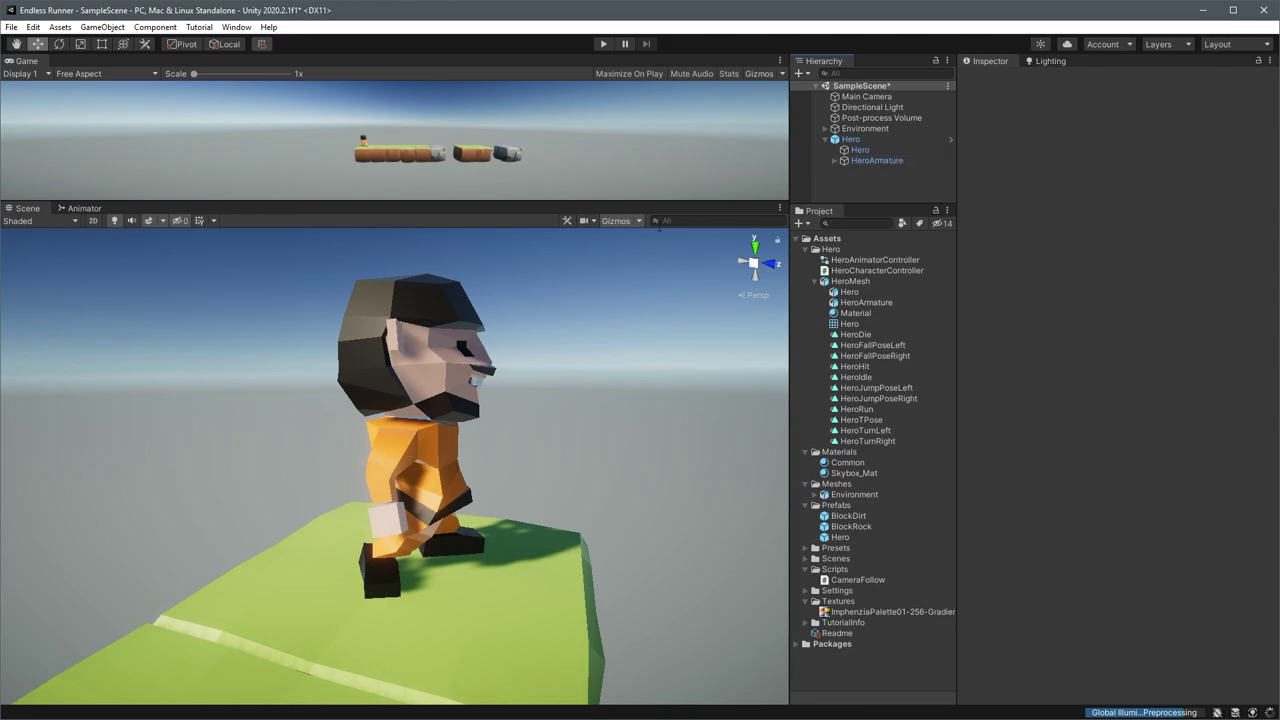
Test the scene briefly in Play mode and re-enable the Hero Character Controller script on the Hero
click(604, 44)
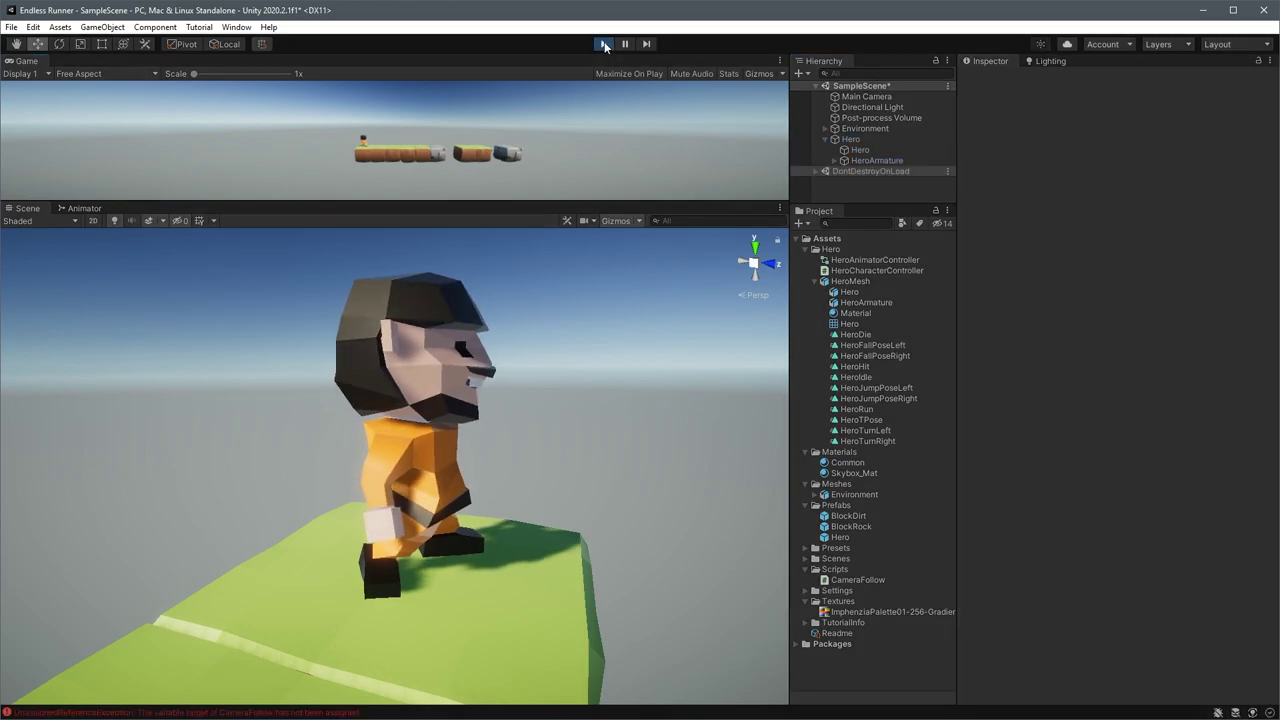
click(604, 44)
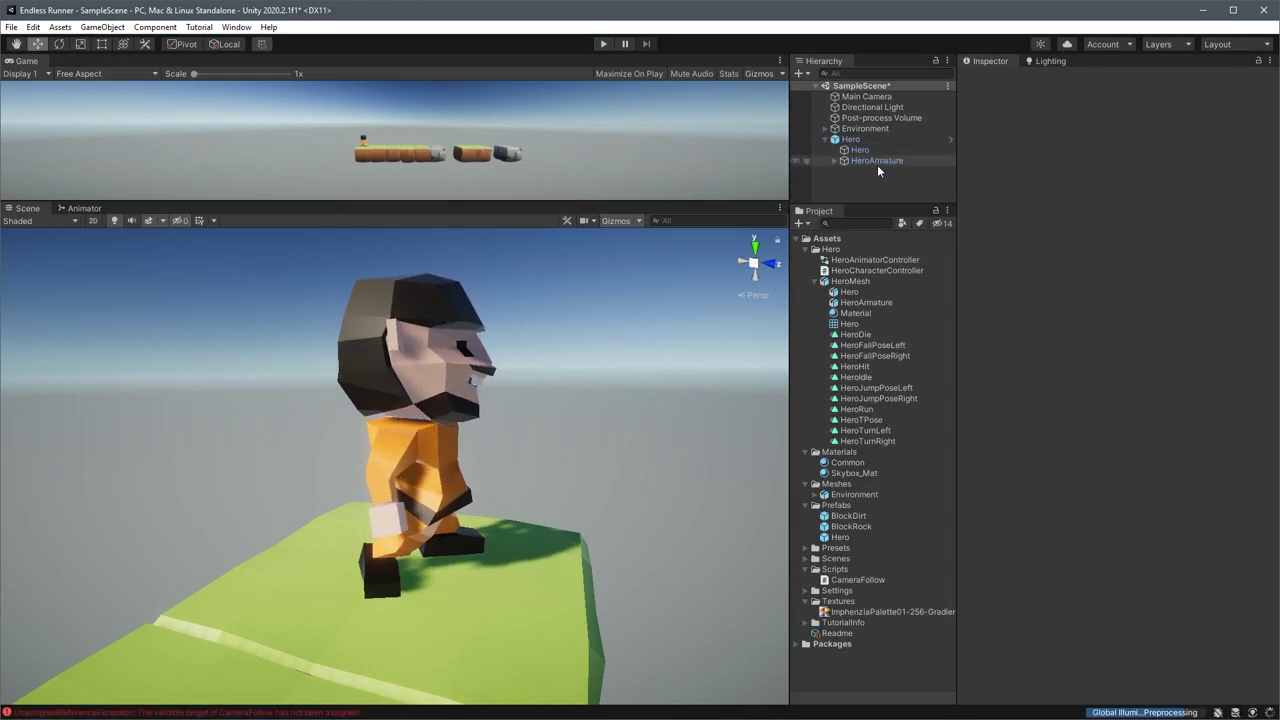
click(851, 140)
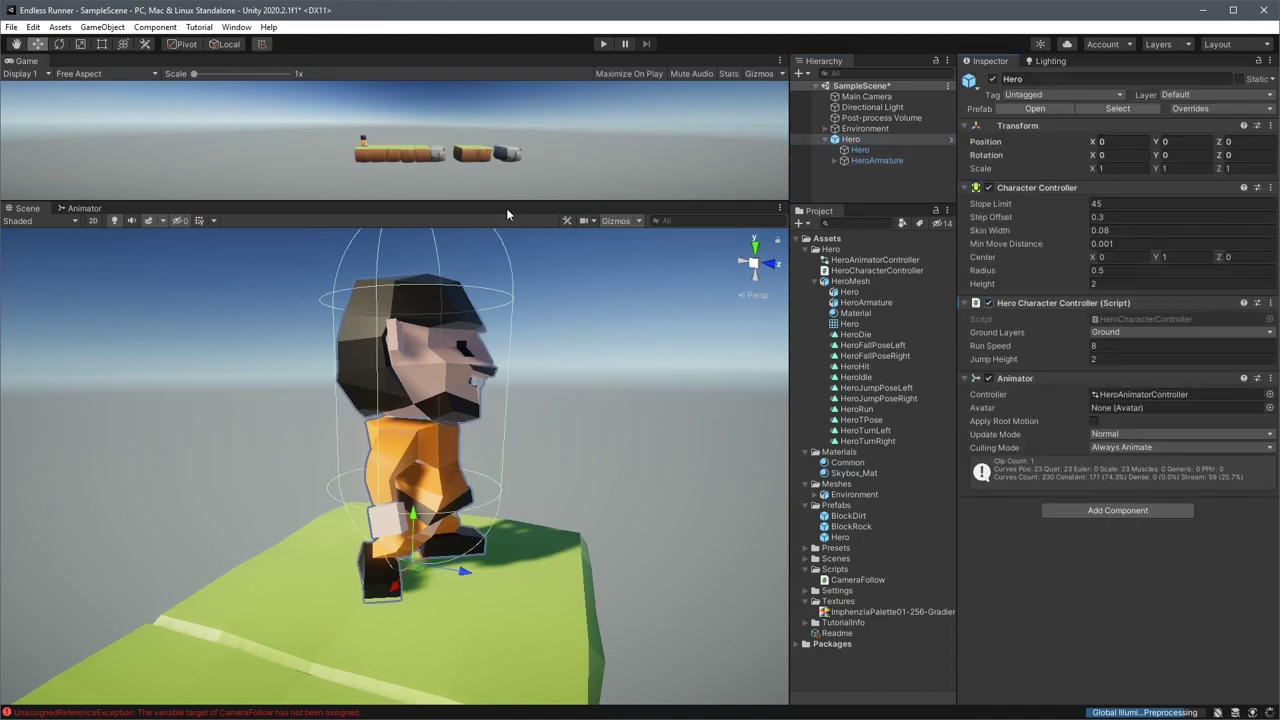
Assign the Hero as the target of the Main Camera's Camera Follow script
drag(460, 203, 460, 274)
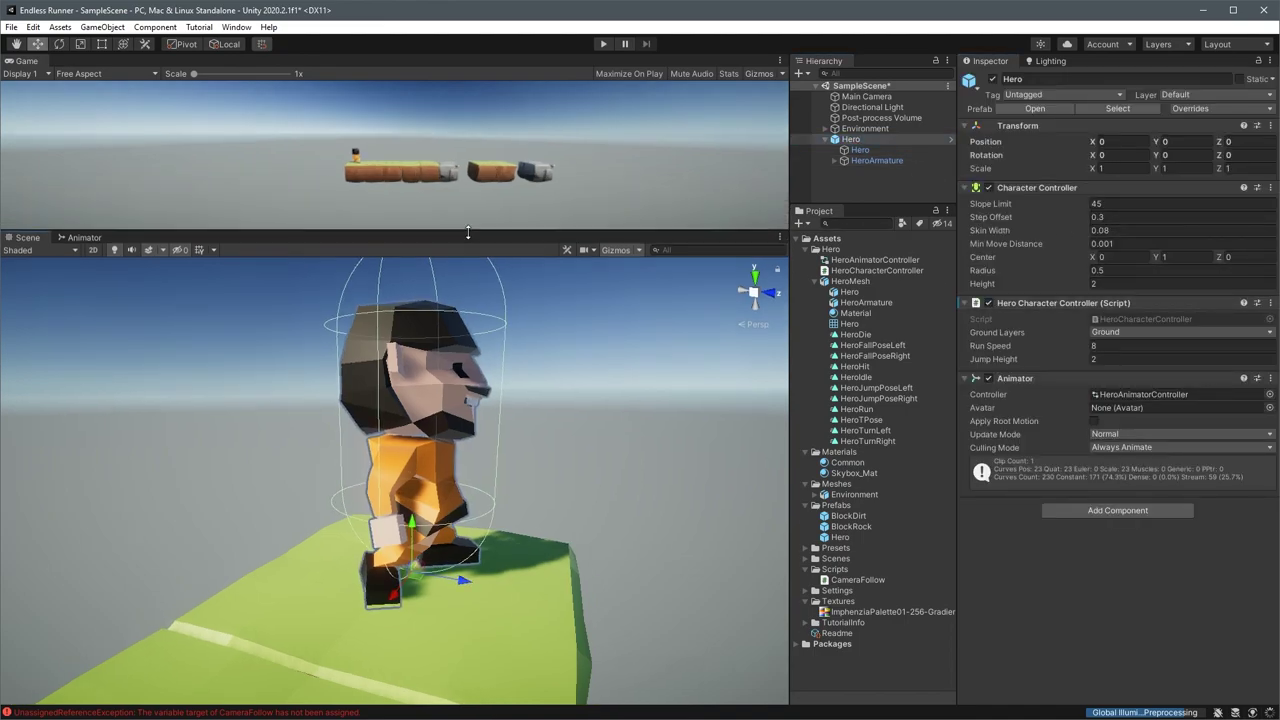
click(868, 97)
drag(851, 140, 1180, 262)
drag(1180, 262, 1180, 262)
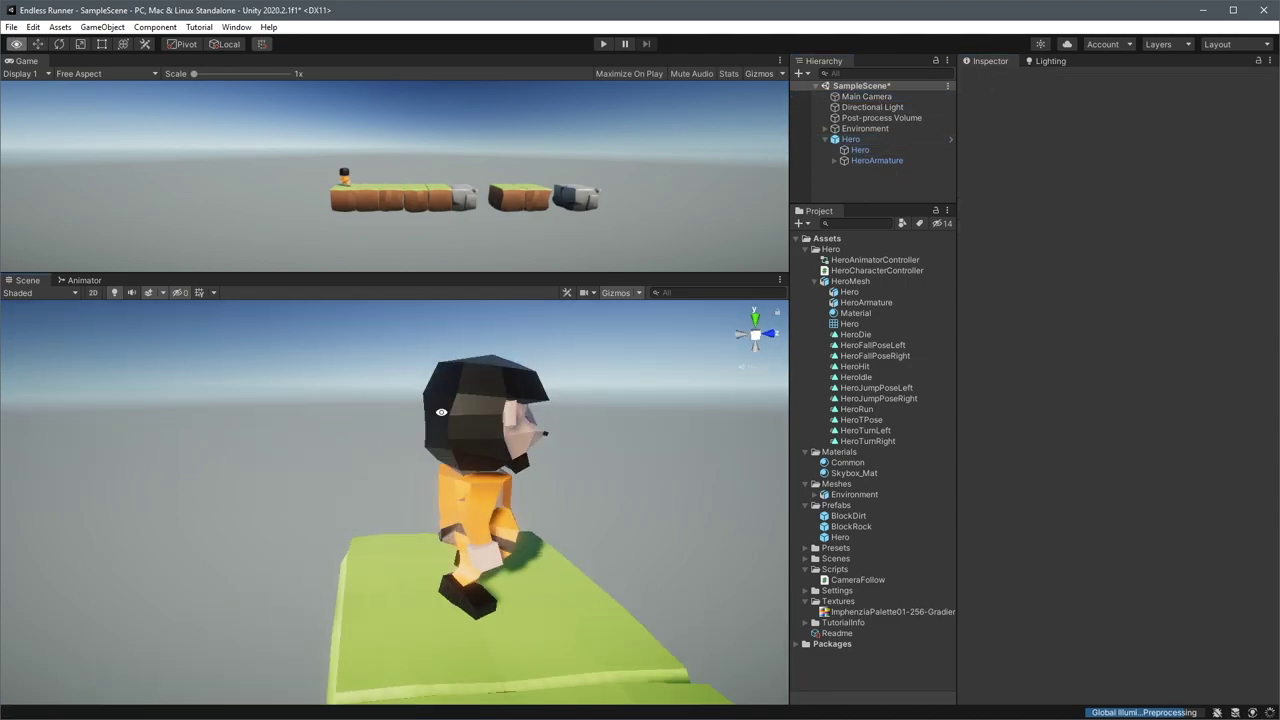
Show the whole row of blocks beneath an enlarged Game view and test the hero's run in Play mode
alt+drag(441, 412, 535, 410)
scroll(535, 410, down, 4)
middle_drag(535, 412, 400, 424)
scroll(400, 424, down, 3)
alt+drag(415, 400, 430, 340)
drag(432, 272, 432, 447)
key(ctrl+p)
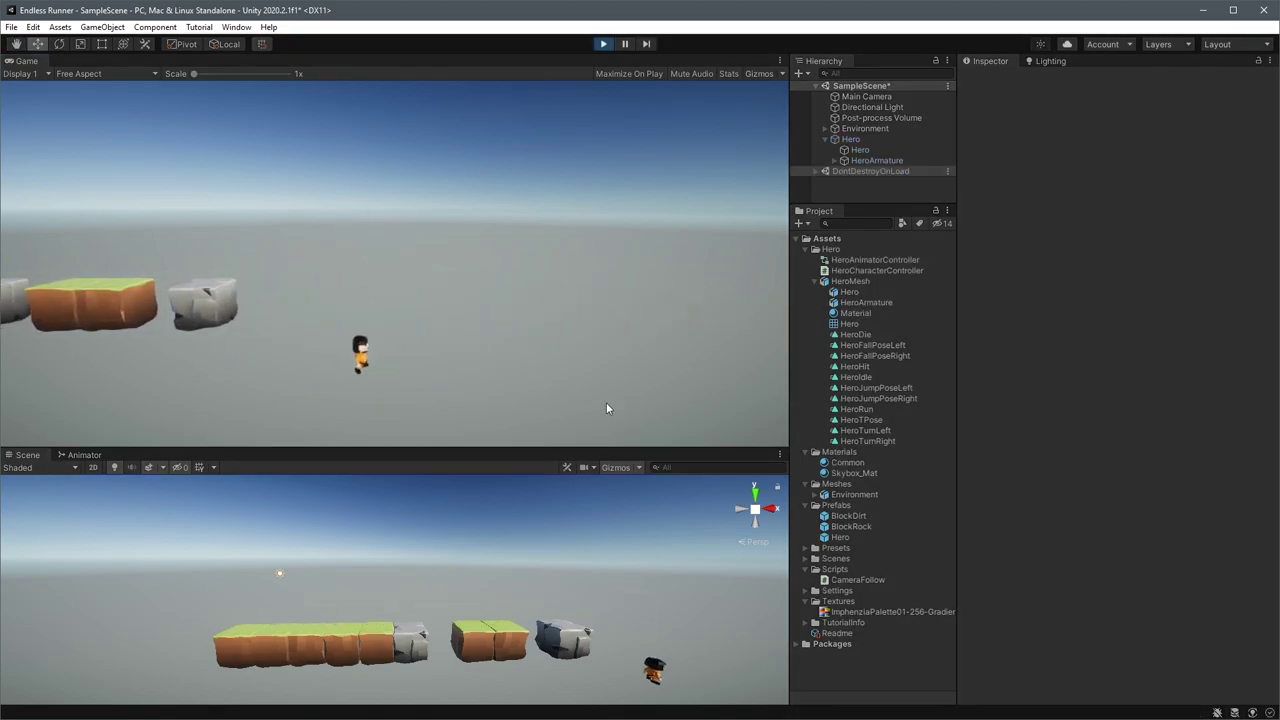
key(ctrl+p)
Set the Hero's Y rotation to 90 so it faces along the blocks
click(897, 141)
click(1167, 156)
text(90)
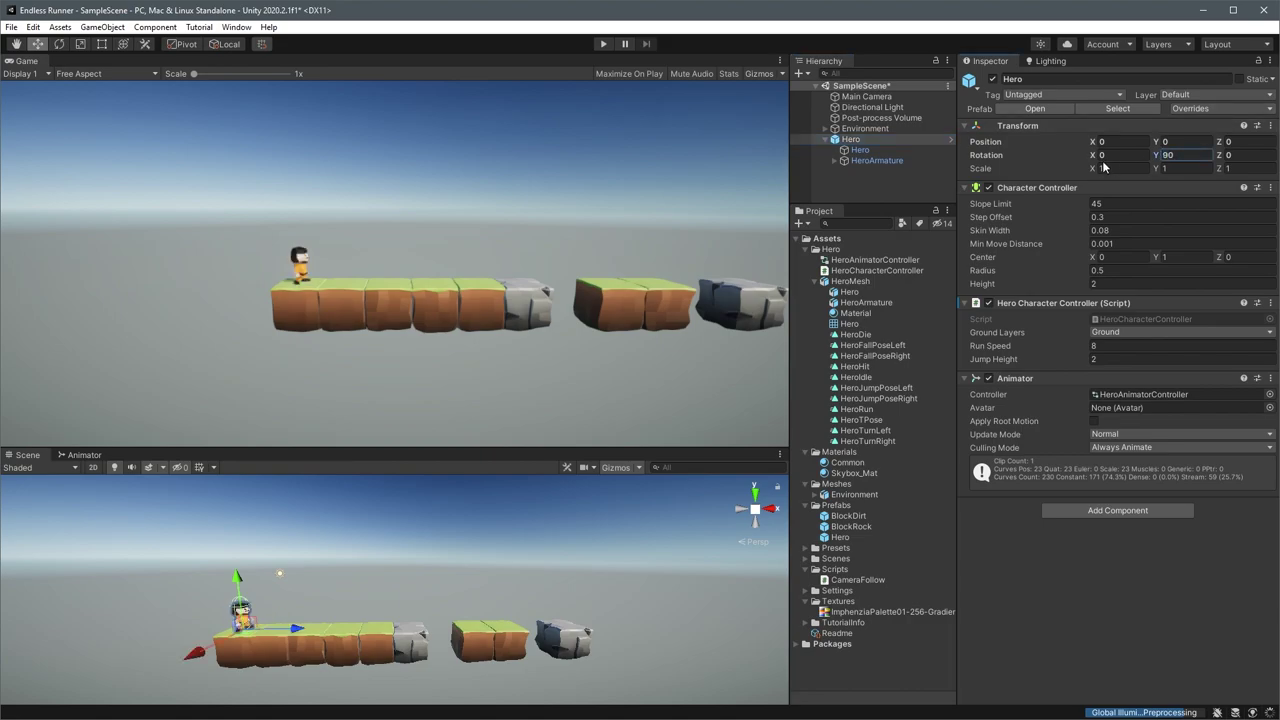
Set the Hero's Character Controller height to 1.7 and enlarge the Scene view around the character
scroll(289, 603, up, 6)
middle_drag(287, 595, 480, 520)
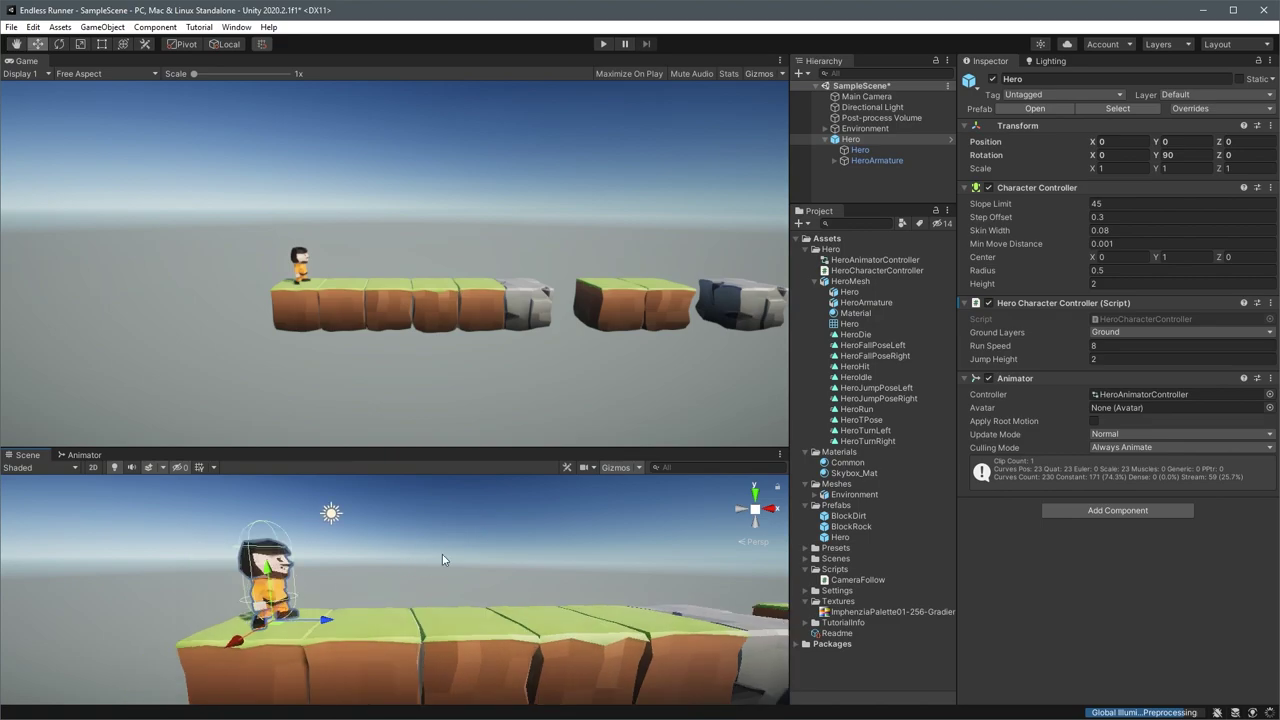
middle_drag(278, 590, 130, 615)
scroll(382, 542, up, 6)
scroll(386, 543, down, 4)
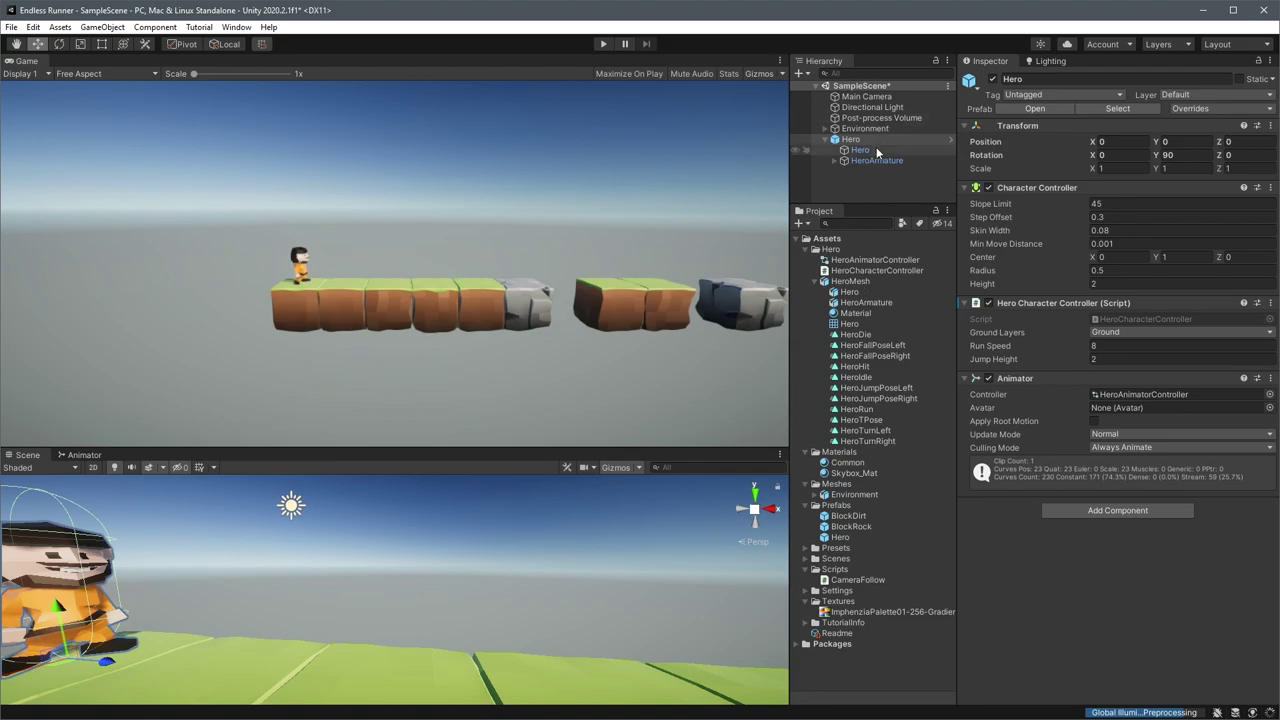
click(994, 286)
text(1.7)
middle_drag(140, 533, 405, 547)
drag(409, 450, 415, 340)
Fit the Character Controller capsule to the hero with center Y 0.83, radius 0.36 and height 1.6, and test it in Play mode
drag(1160, 257, 1152, 257)
alt+drag(694, 466, 755, 420)
drag(1157, 256, 1155, 256)
alt+drag(560, 440, 535, 482)
text(1.)
drag(1205, 285, 977, 270)
text(6)
key(Return)
mouse_move(587, 417)
alt+mouse_down()
mouse_move(631, 513)
mouse_move(606, 426)
alt+mouse_up()
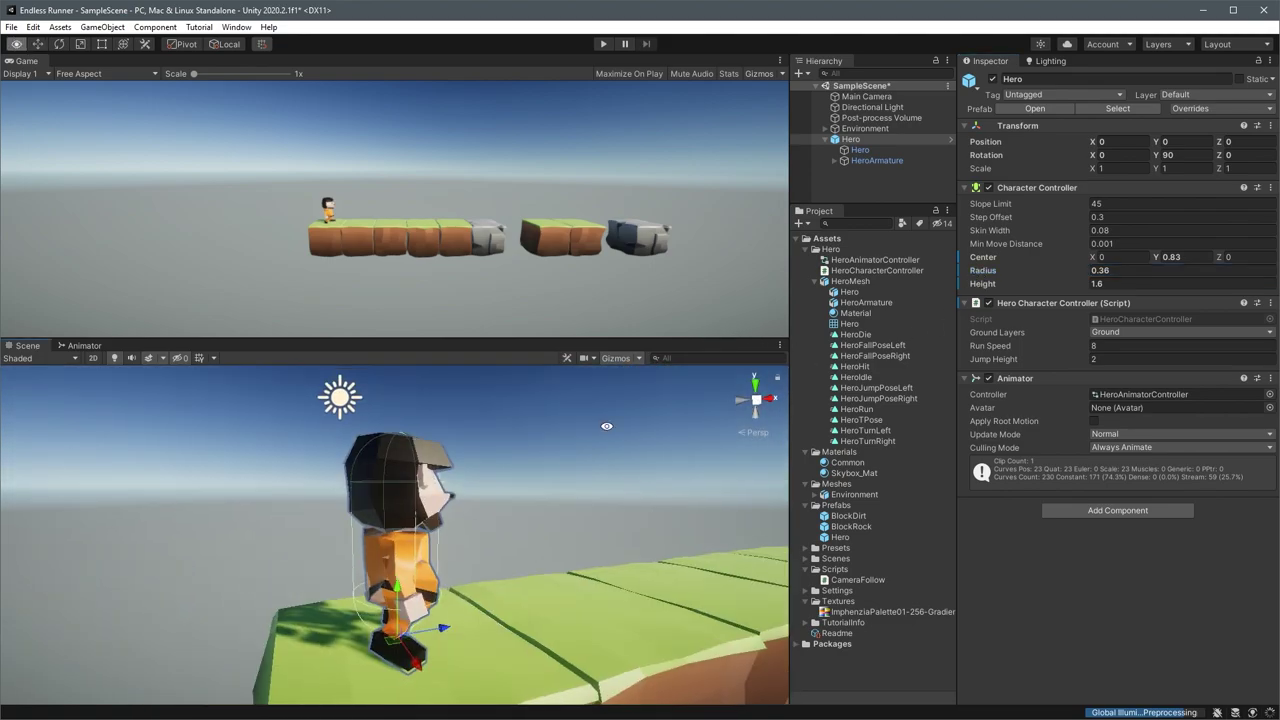
click(595, 43)
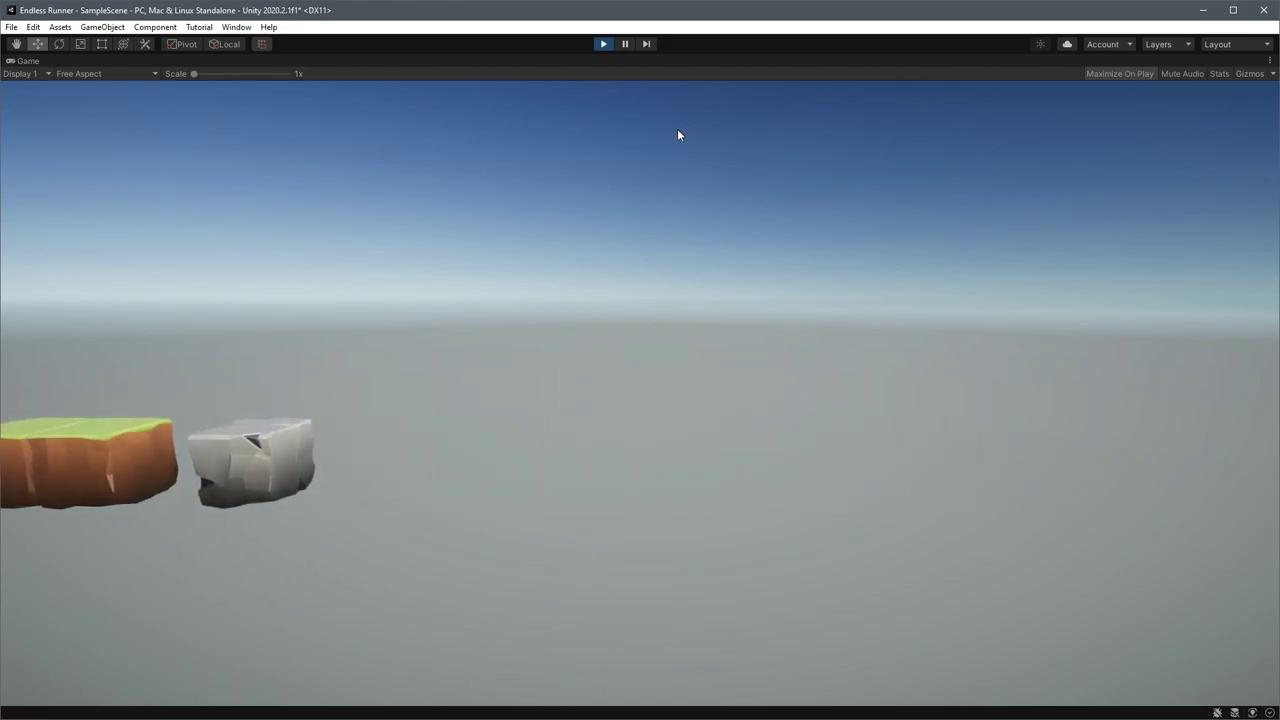
click(603, 44)
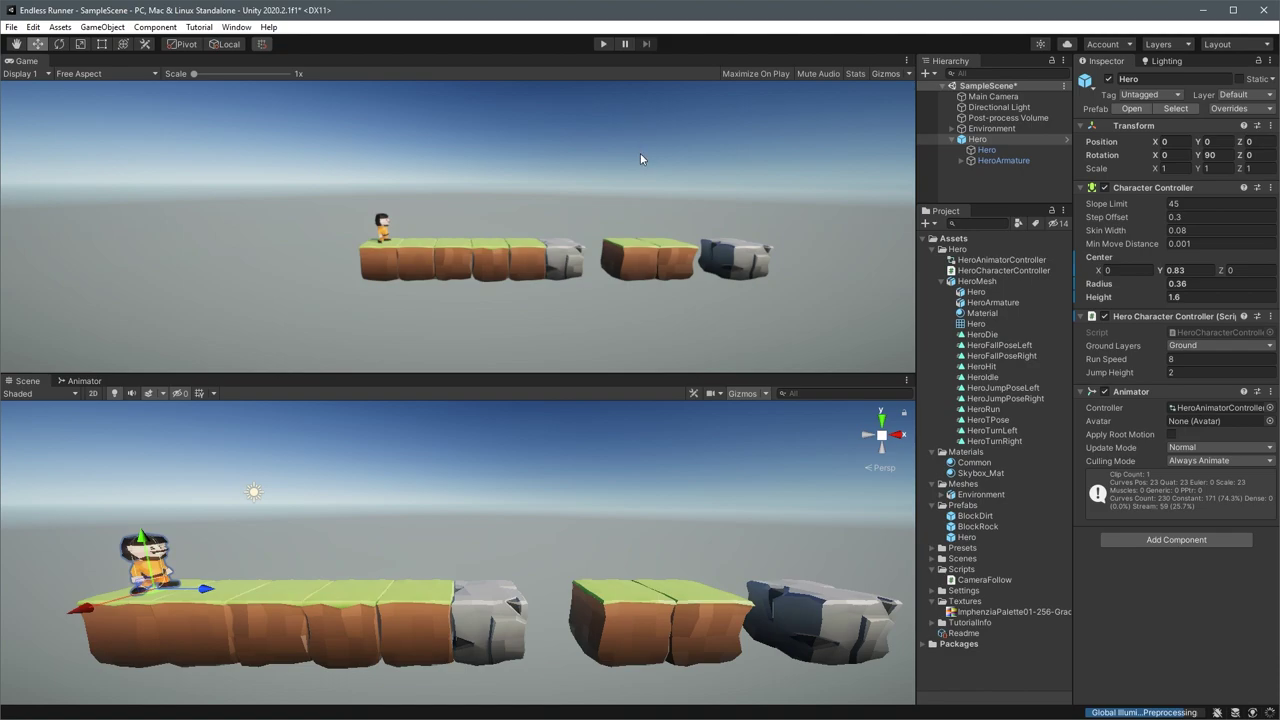
Add the HeroRun clip to the Hero's Animator graph and make transitions both ways between HeroIdle and HeroRun
click(80, 381)
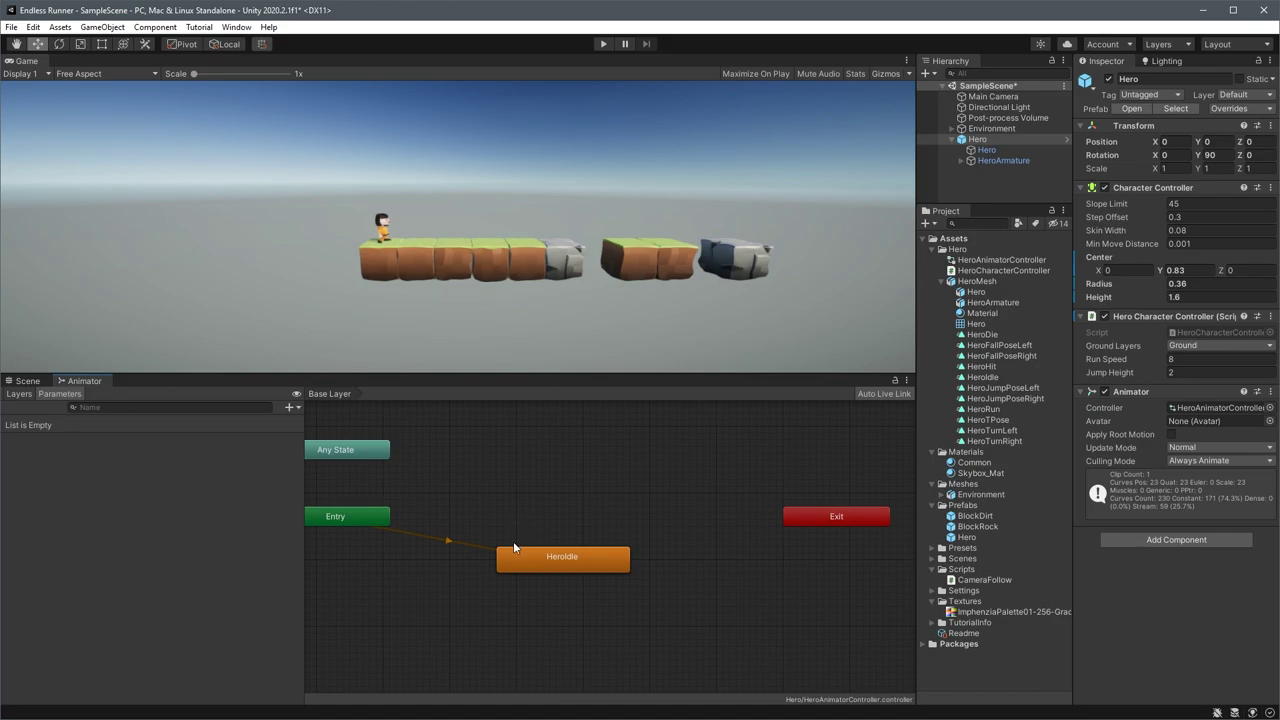
drag(984, 409, 602, 480)
click(576, 560)
right_click(576, 566)
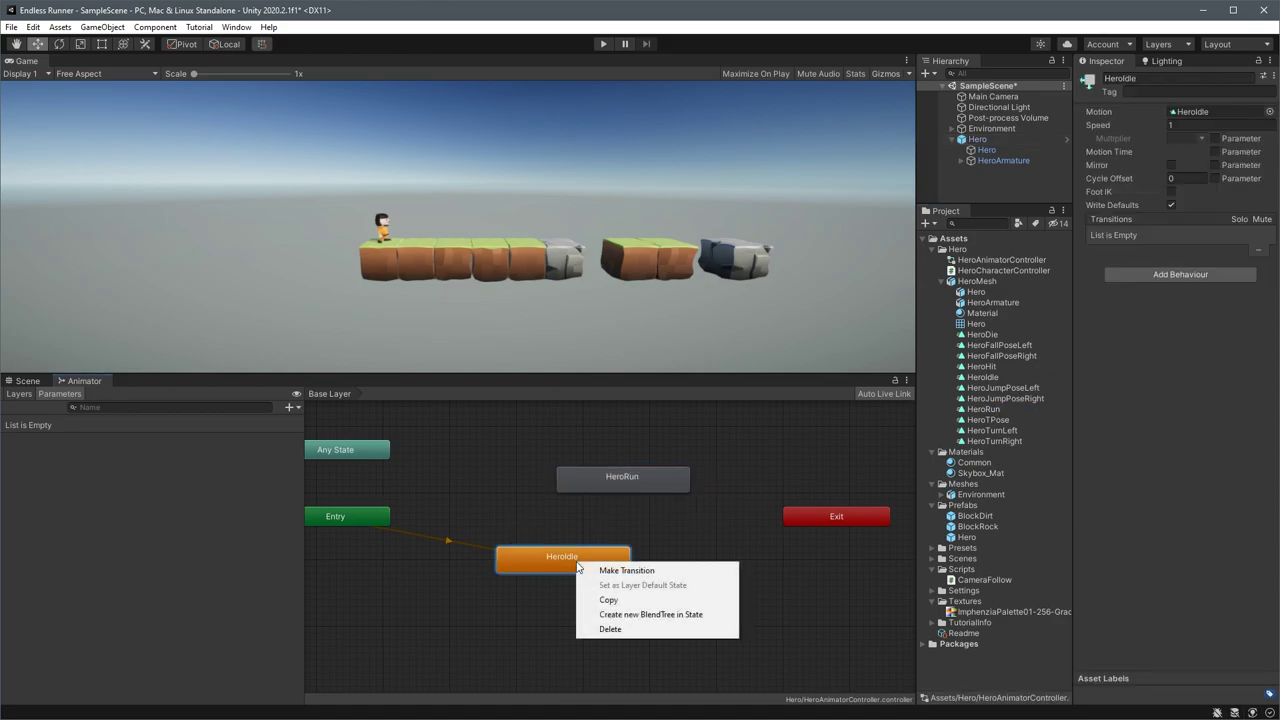
click(610, 570)
click(621, 477)
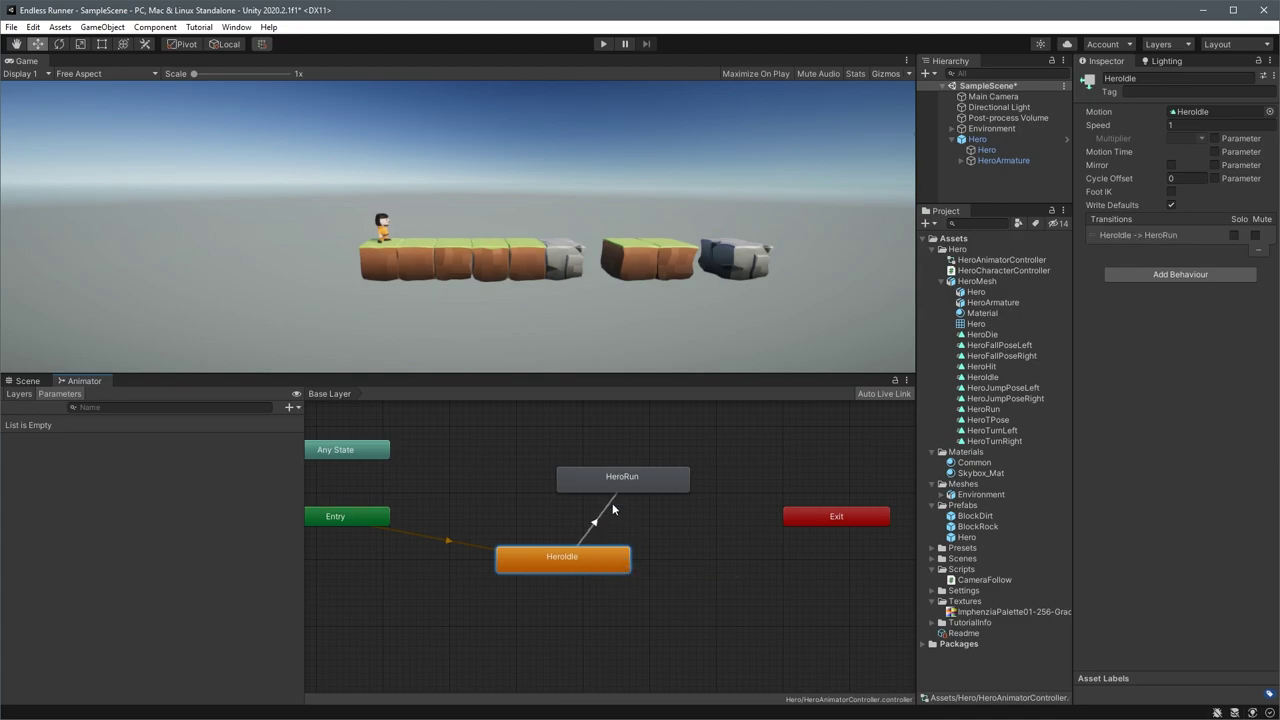
right_click(616, 476)
click(650, 486)
click(532, 564)
click(597, 527)
Add a float parameter named Speed to the Animator Controller
click(258, 408)
click(287, 408)
click(314, 423)
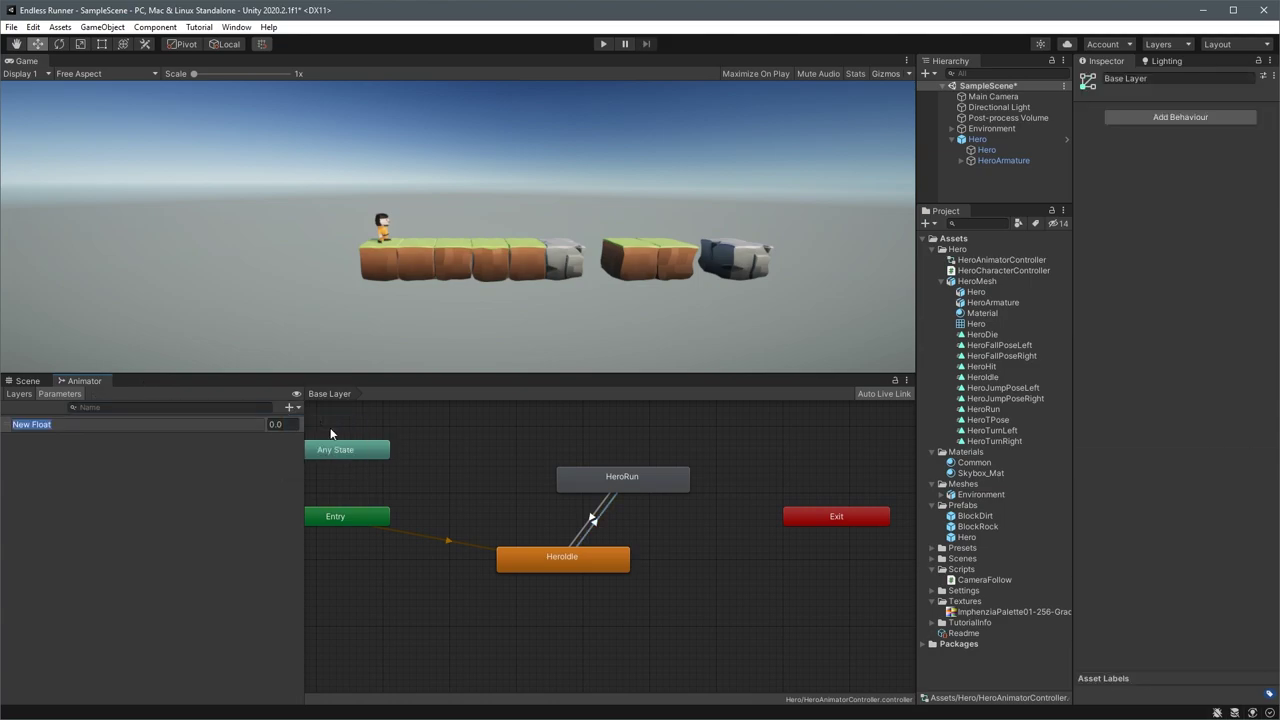
text(Speed)
key(Return)
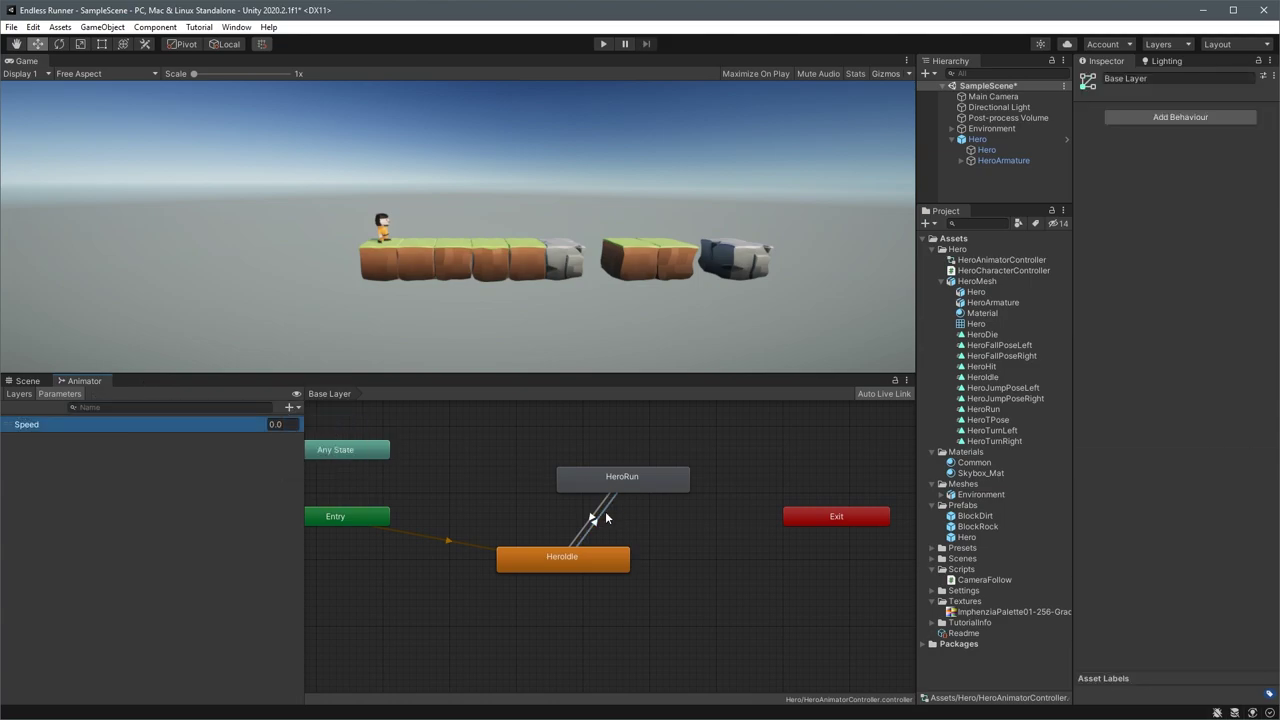
Add the condition Speed Greater 0.01 to the transition from HeroIdle to HeroRun
click(603, 520)
click(1241, 370)
click(1240, 355)
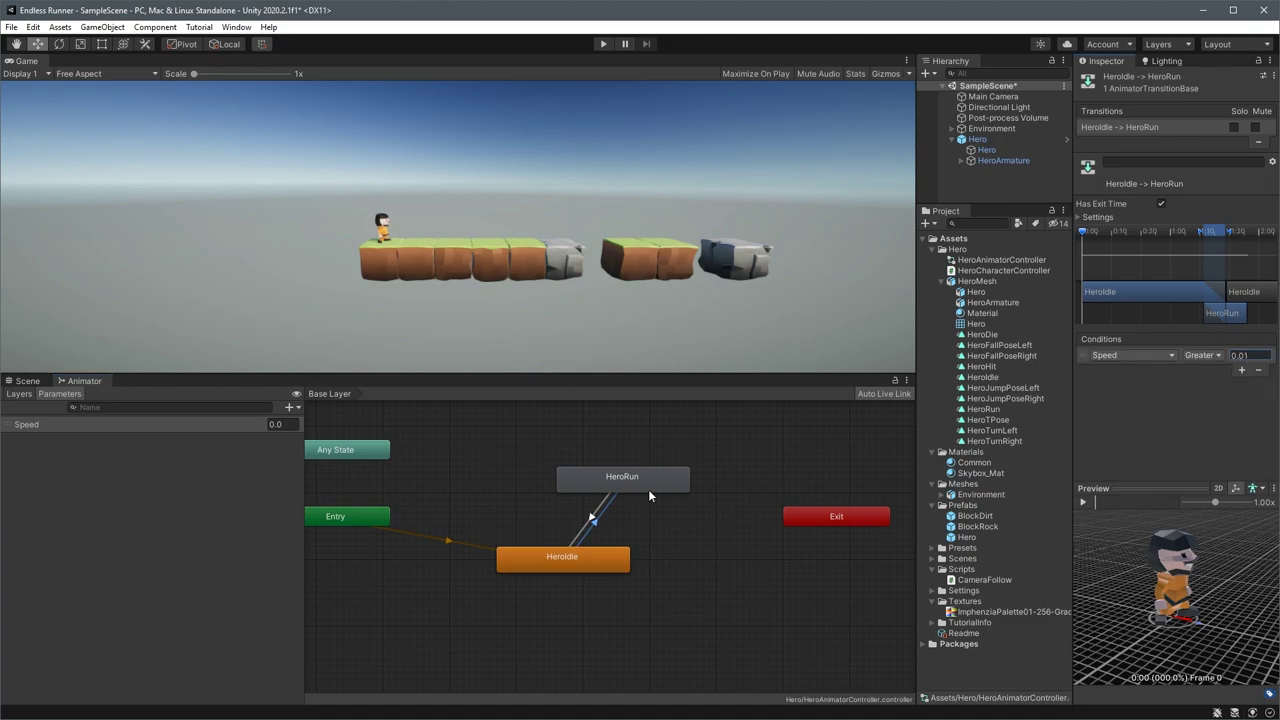
Add the condition Speed Less 0.01 to the transition from HeroRun to HeroIdle and run the scene
click(641, 486)
click(591, 516)
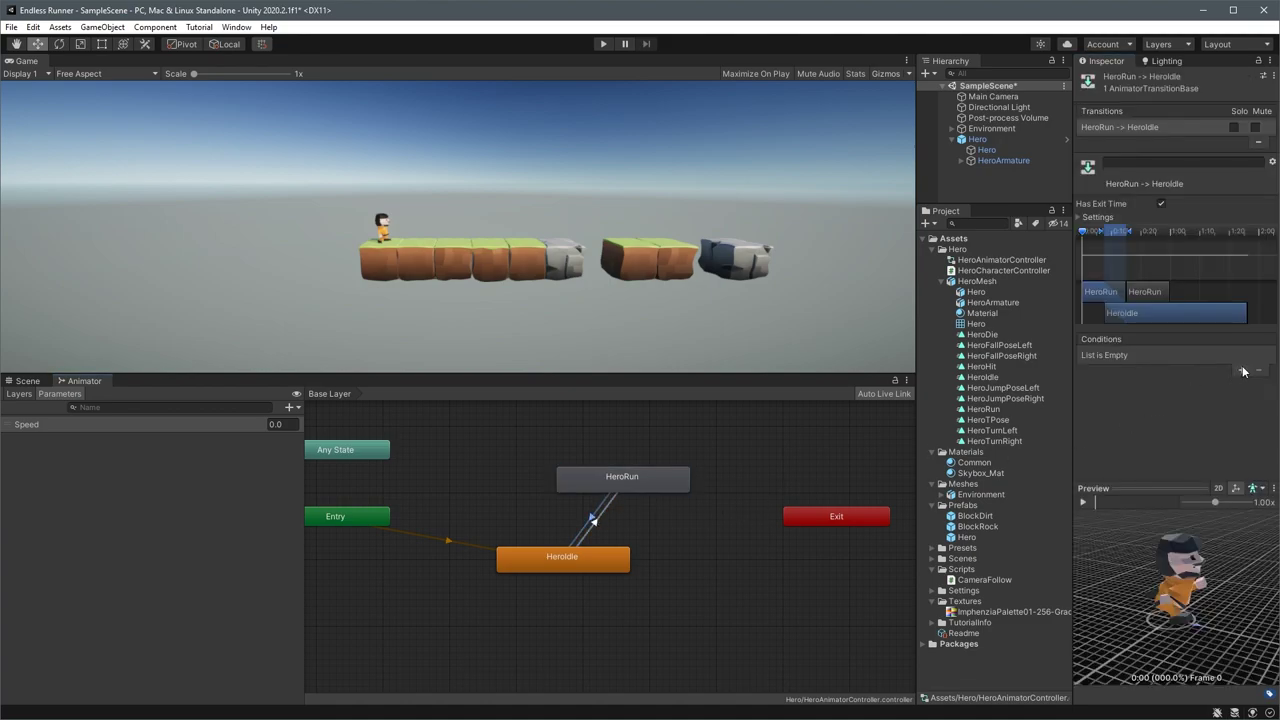
click(1243, 371)
click(1204, 356)
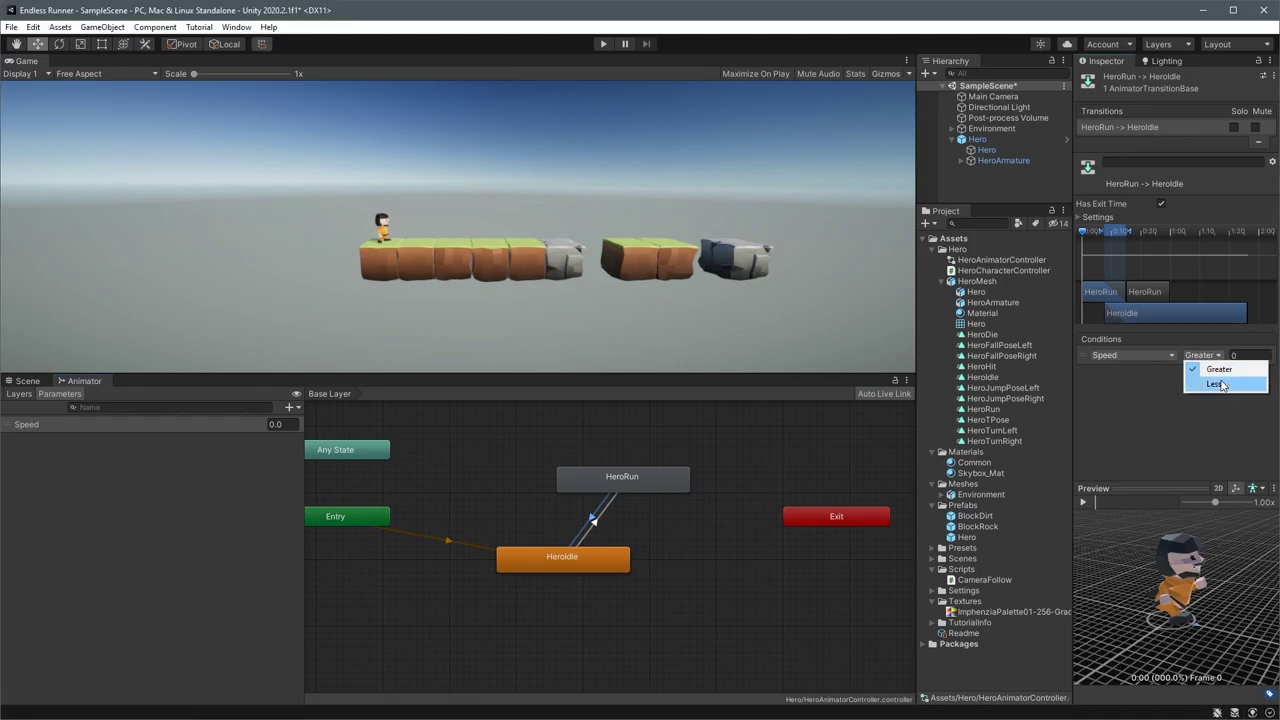
click(1218, 384)
click(1250, 356)
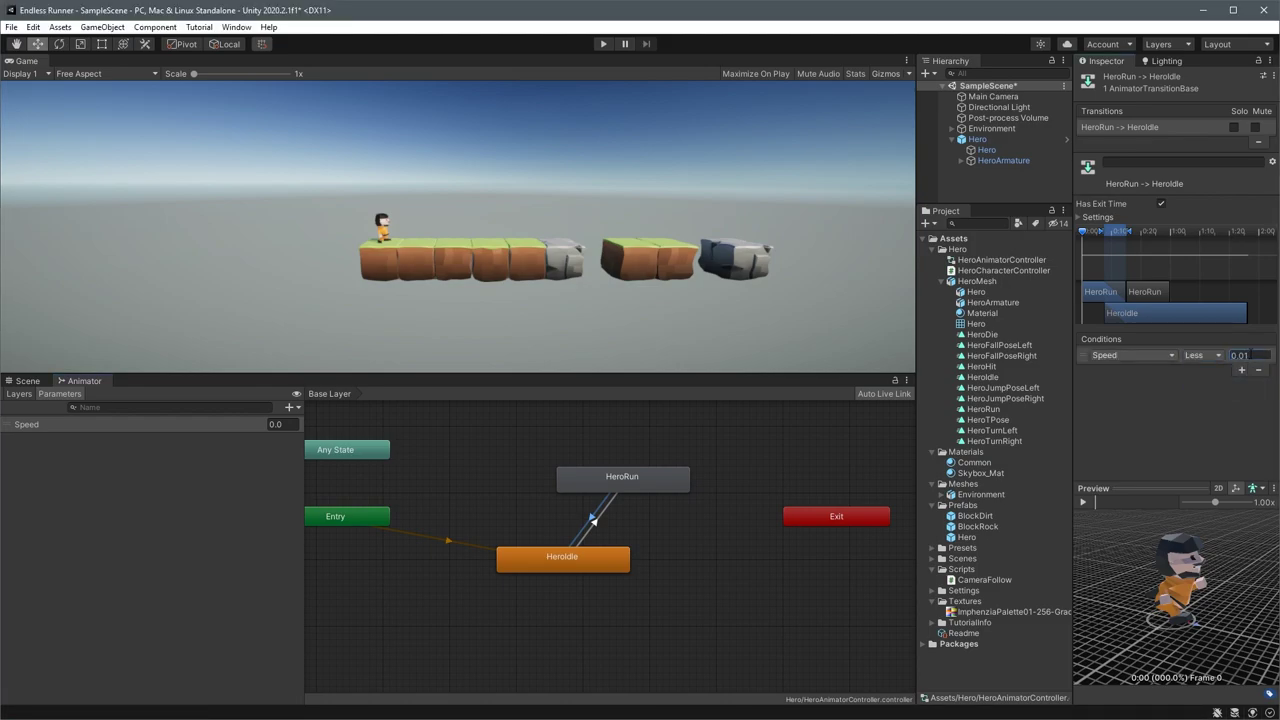
click(603, 43)
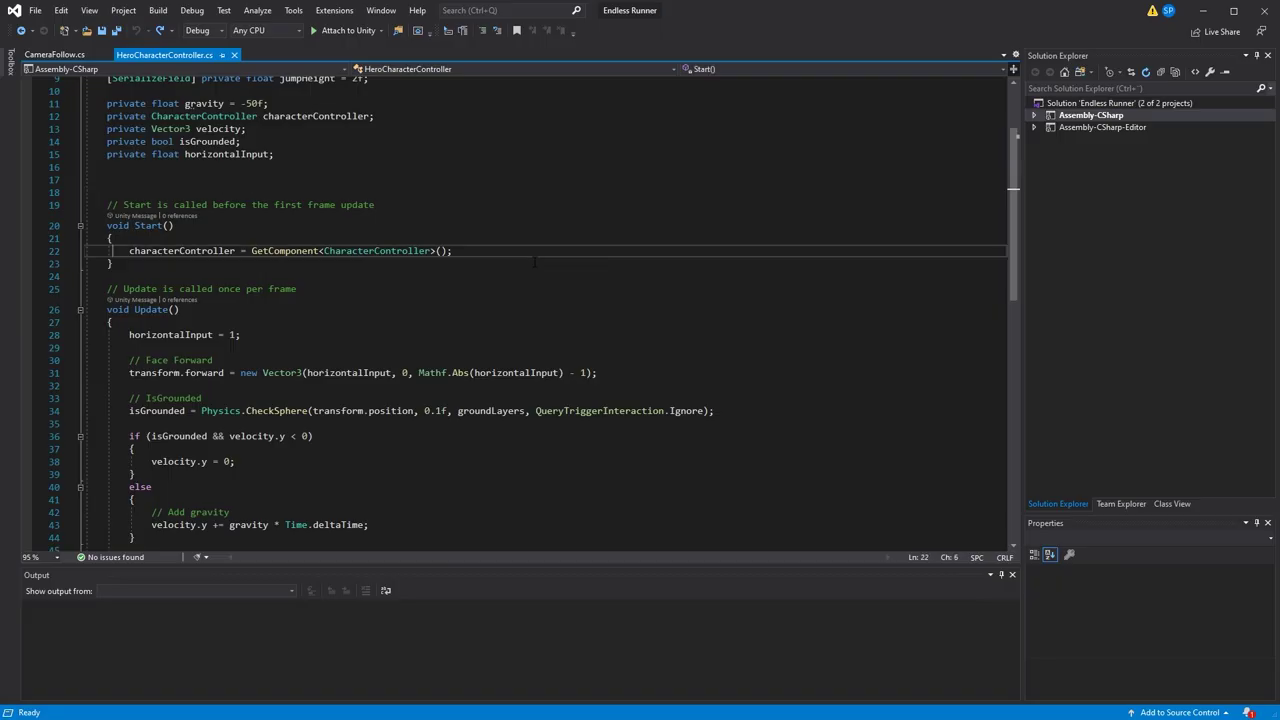
In HeroCharacterController.cs in Visual Studio, assign animator = GetComponent<Animator>() in Start, generate its field and save
key(Return)
text(animator = GetComponent<>)
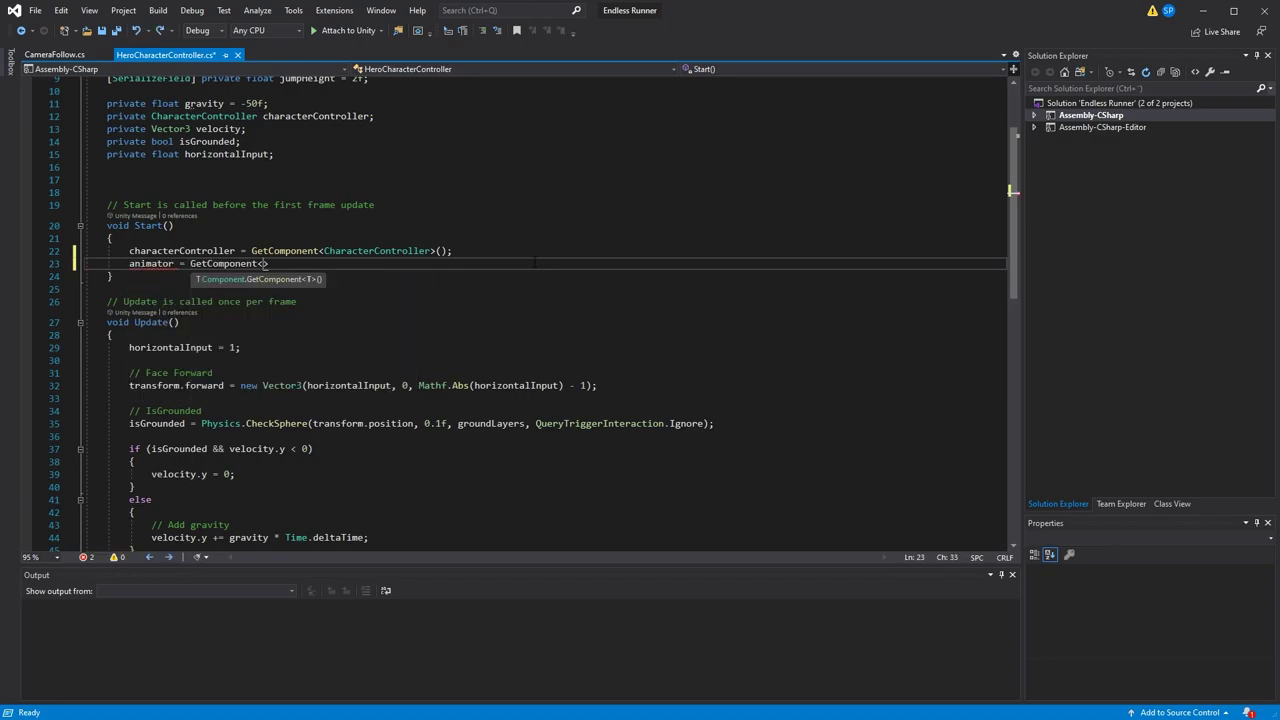
text(Animator>();)
key(Home)
key(ctrl+period)
key(Return)
key(ctrl+s)
Add animator.SetFloat("Speed", horizontalInput); at the end of Update, beneath the comment "// Run Animation"
click(272, 335)
scroll(400, 350, down, 8)
click(460, 386)
key(Return)
key(Return)
text(animator.SetFloat("Speed", )
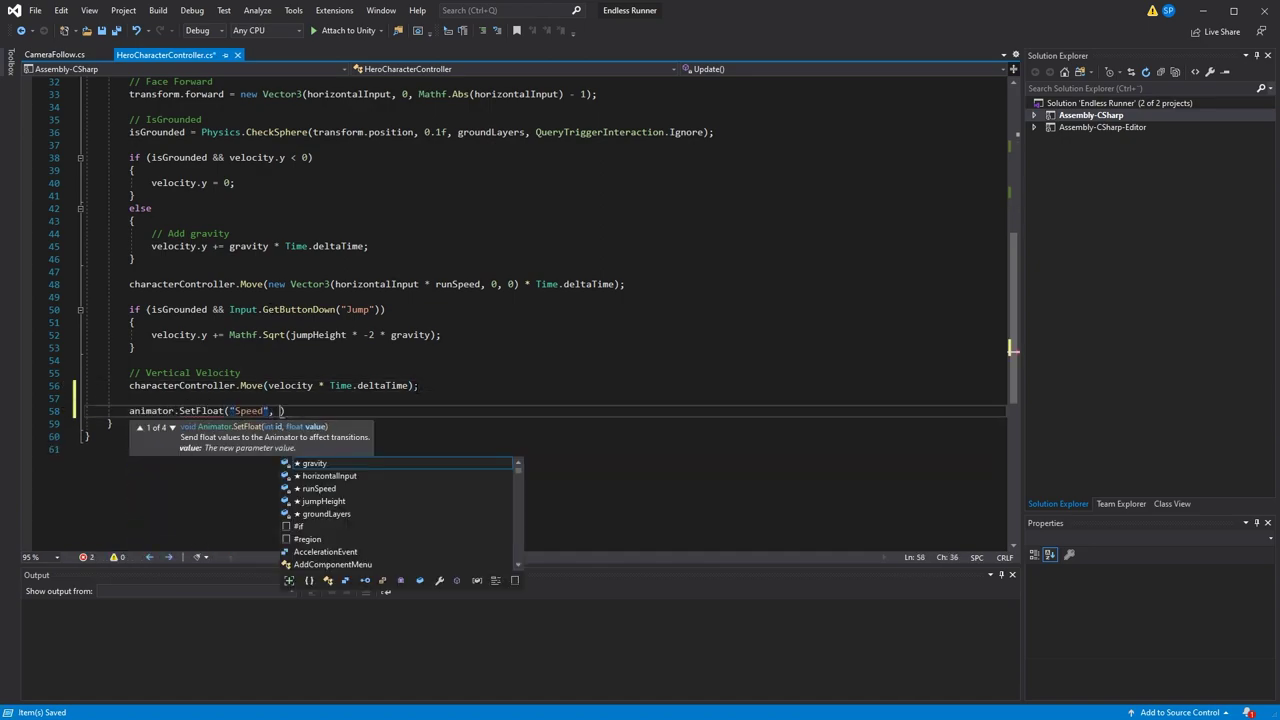
text(horizontalInput);)
key(ctrl+Return)
text(// Run Animation)
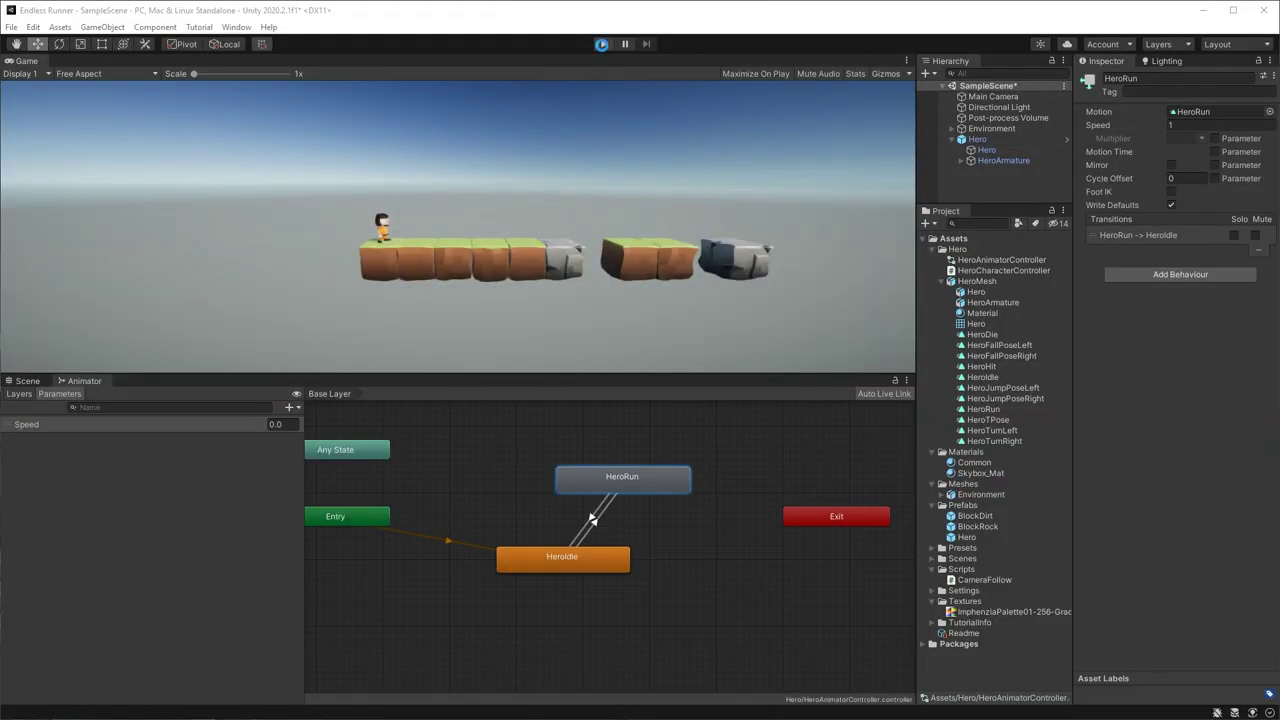
Test the run animation in Unity's Play mode and disable Has Exit Time on the HeroIdle to HeroRun transition
click(601, 44)
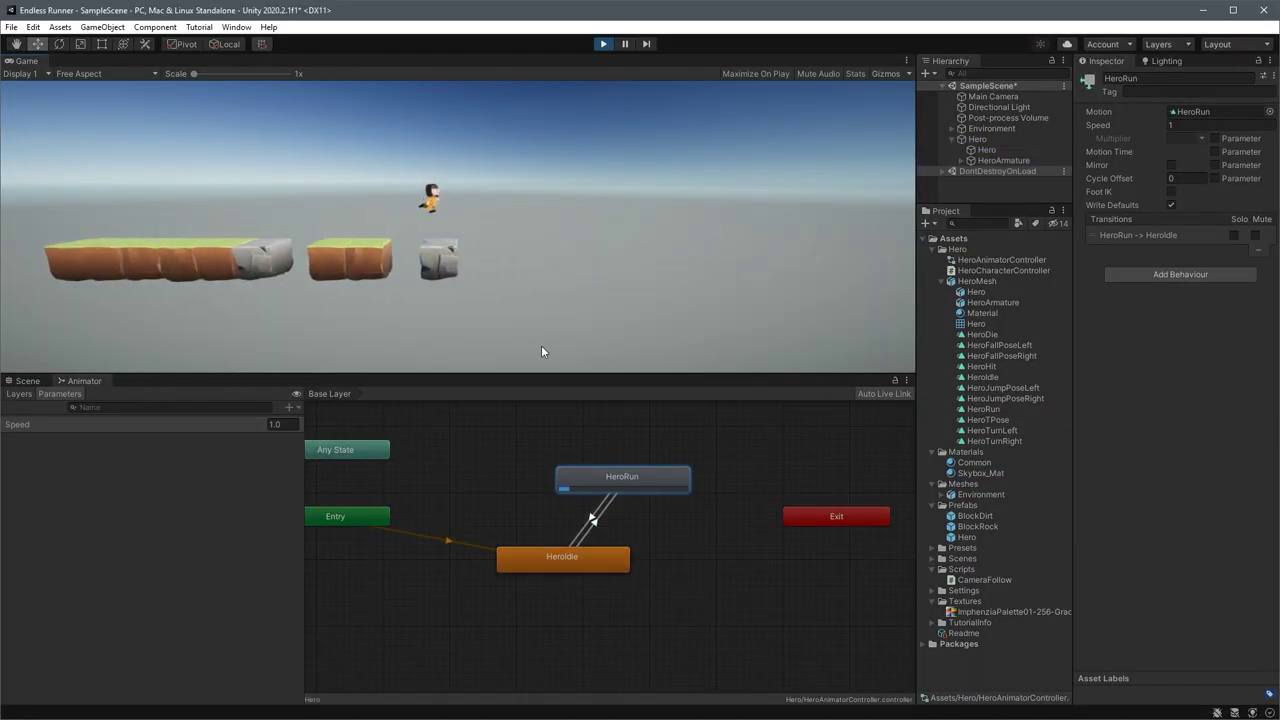
key(ctrl+p)
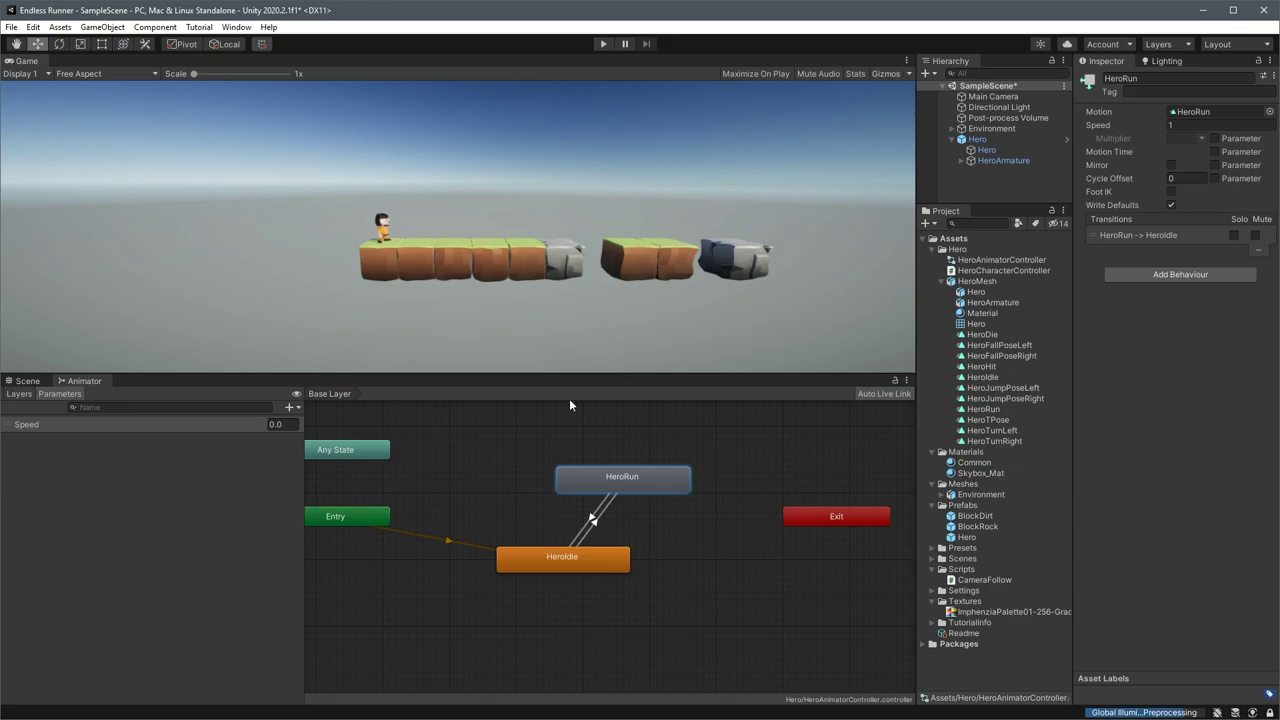
click(603, 522)
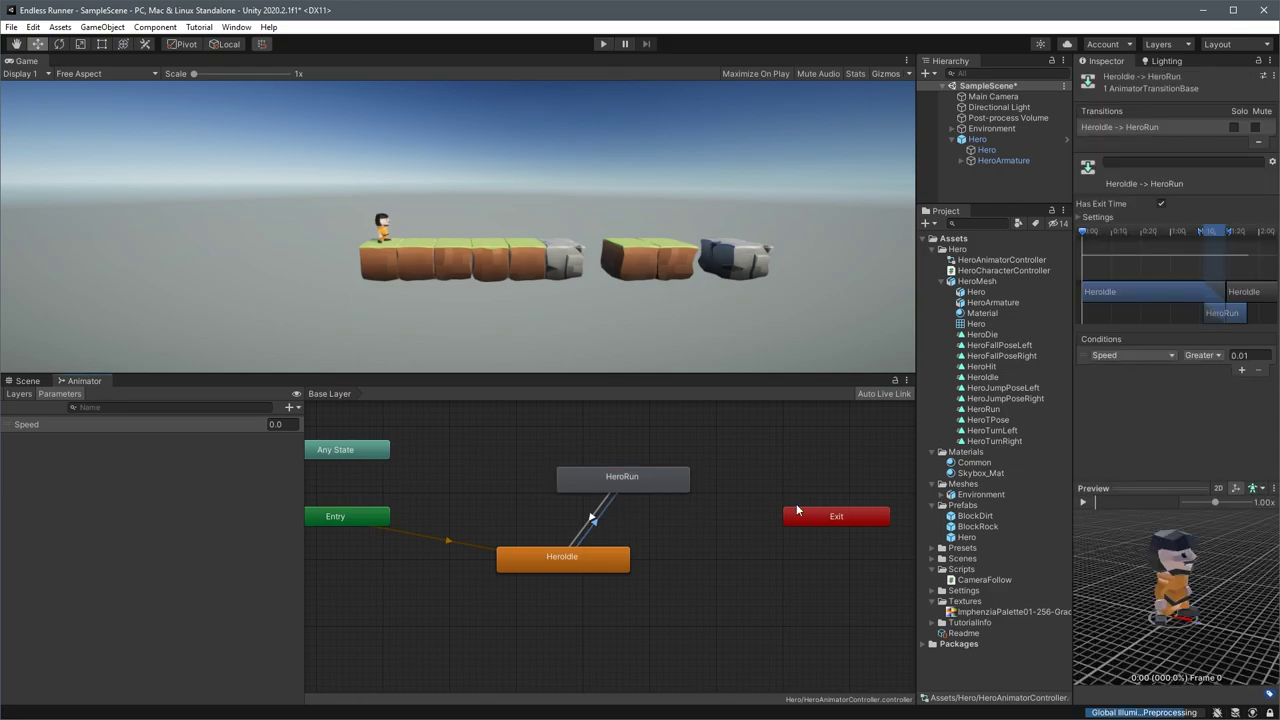
click(1087, 217)
click(1161, 204)
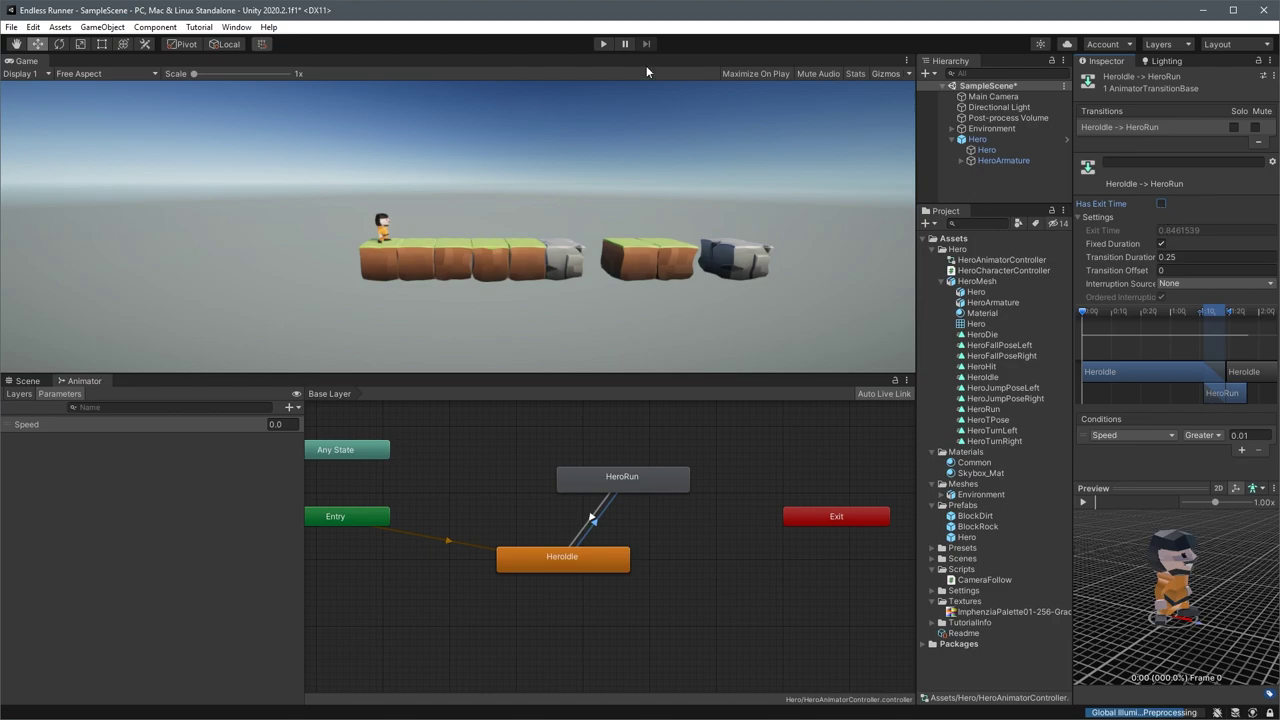
Test the scene again and set the HeroIdle to HeroRun transition duration to 0.01
click(604, 43)
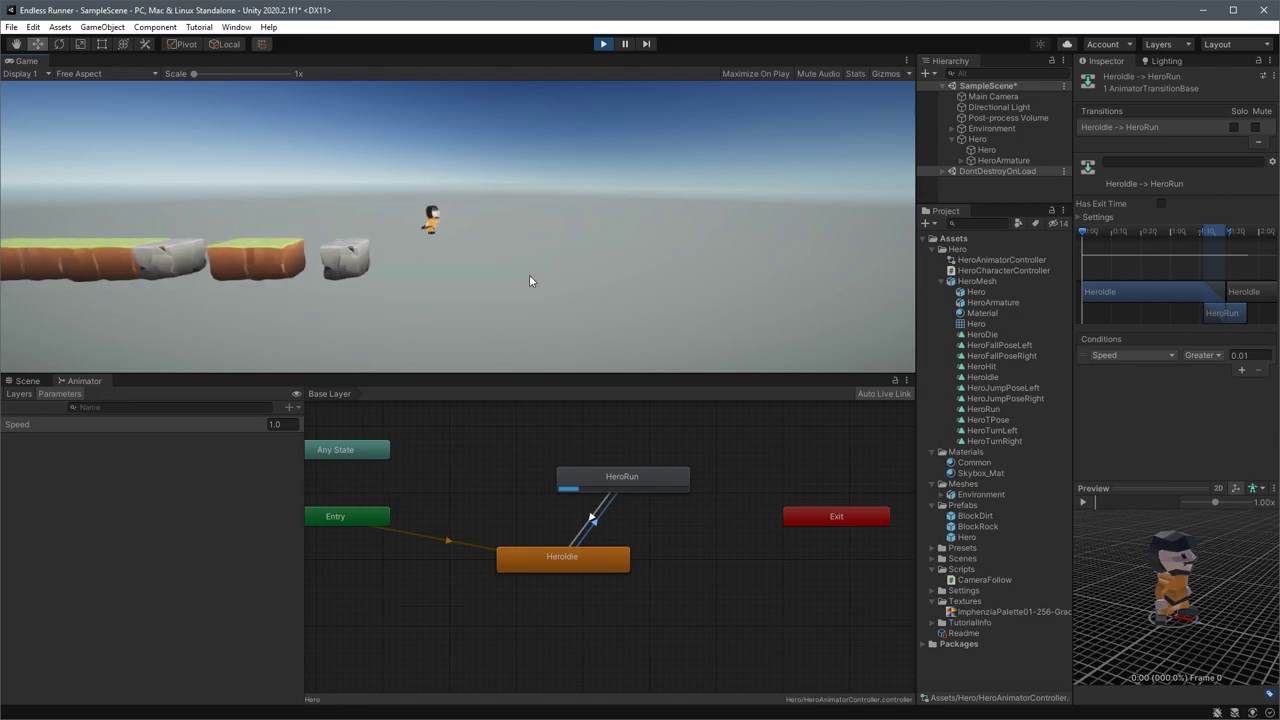
click(604, 44)
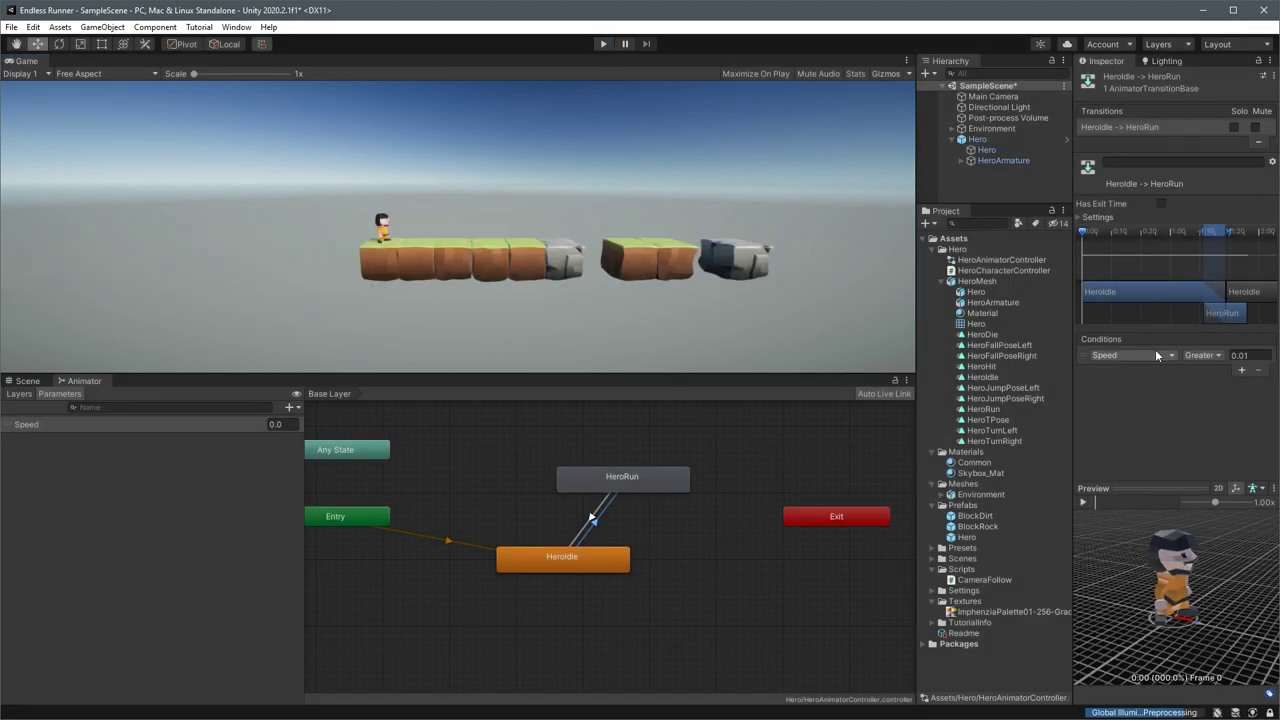
click(1087, 219)
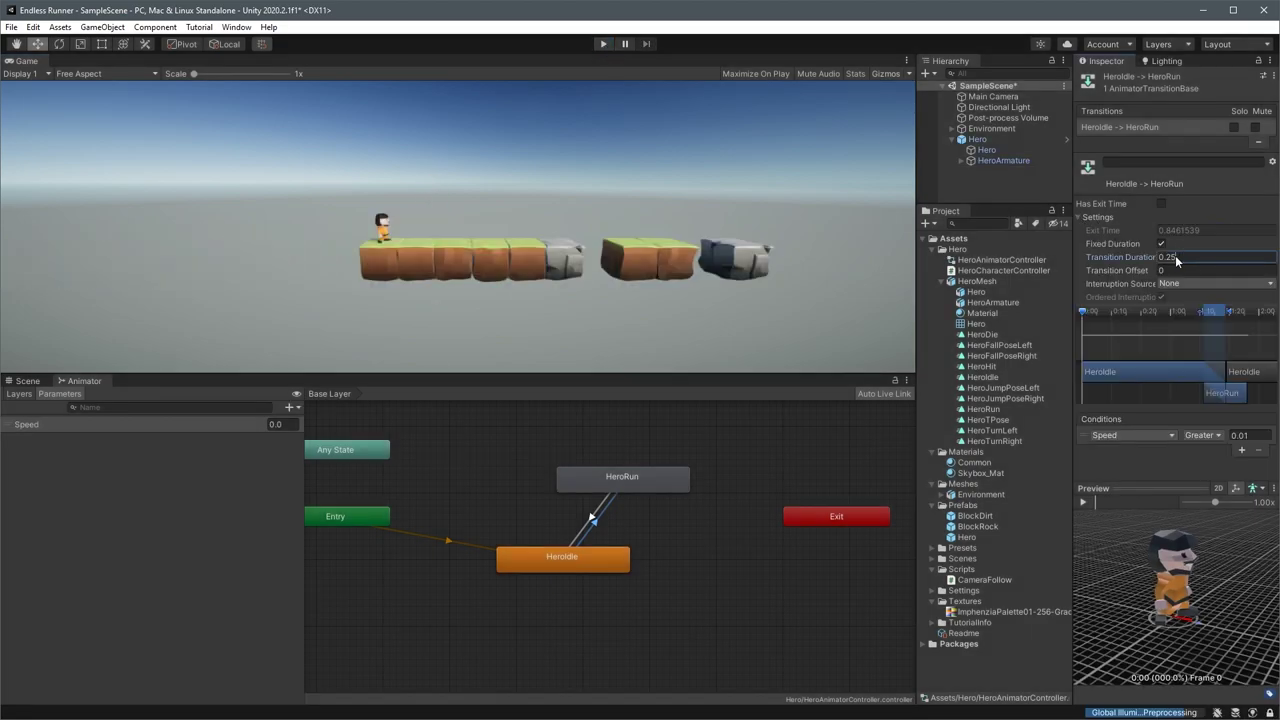
text(0.01)
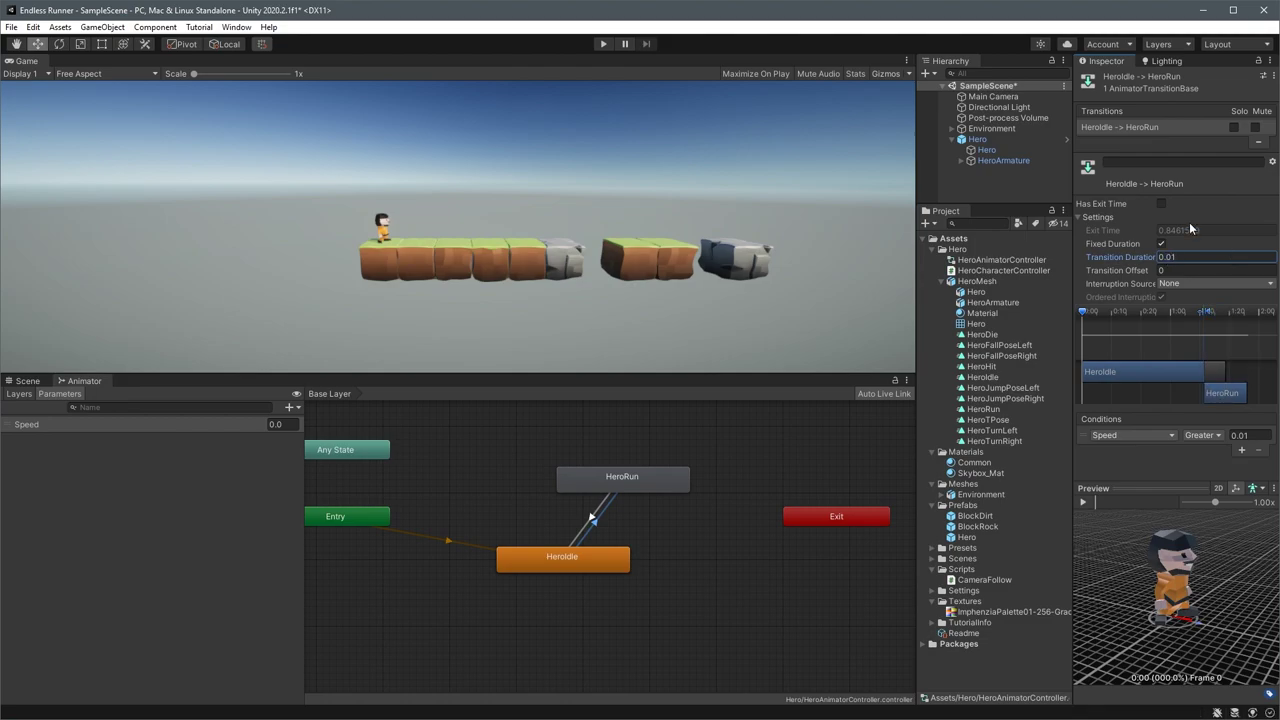
Test the Hero's running and jumping in Play mode
key(ctrl+p)
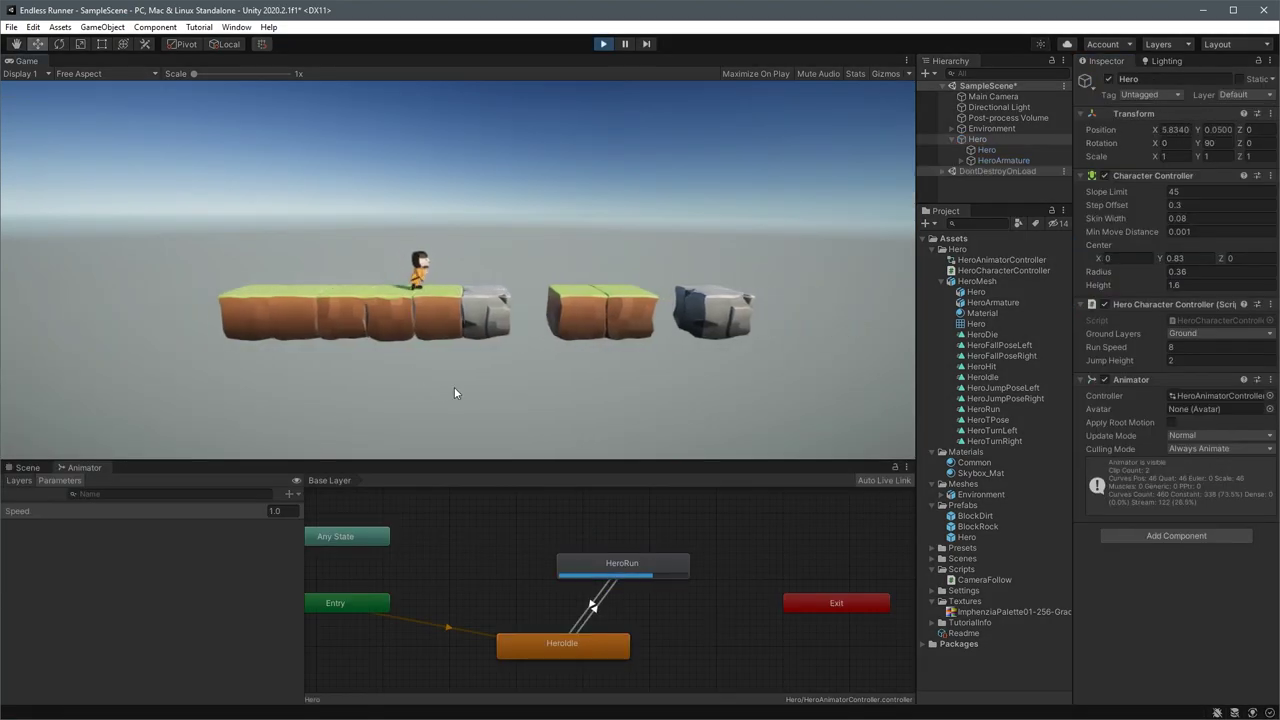
key(space)
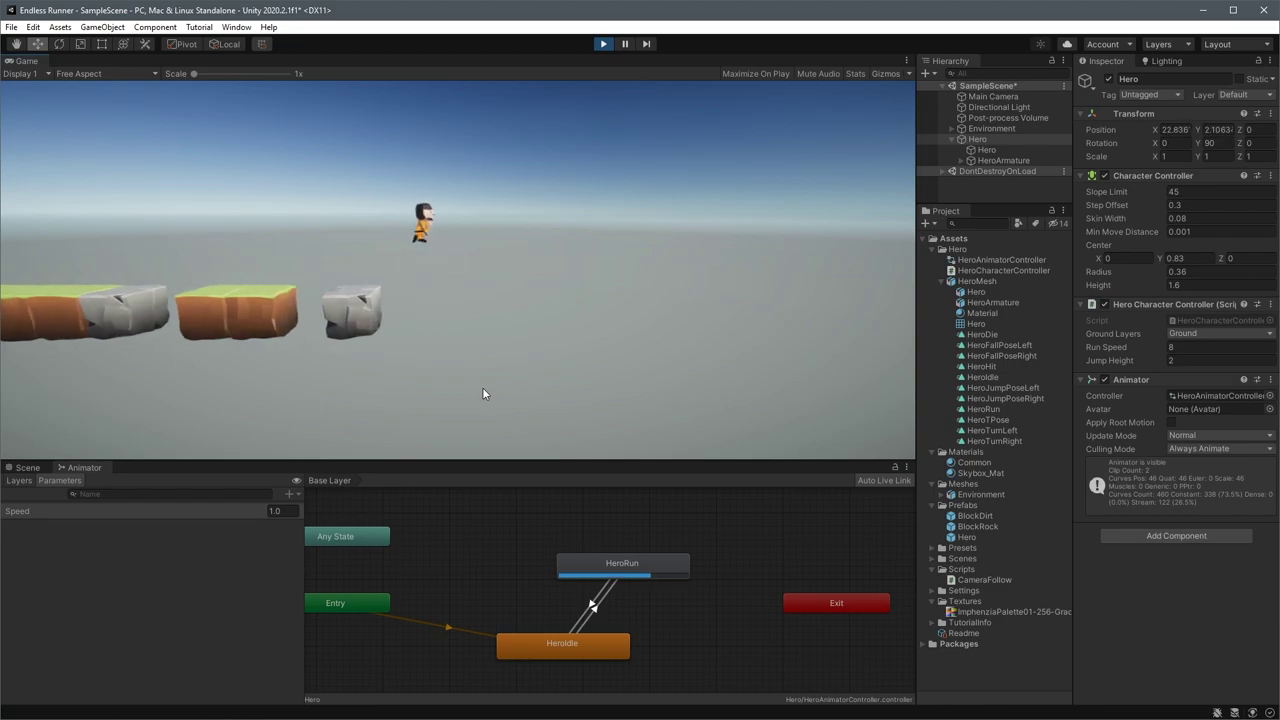
click(603, 44)
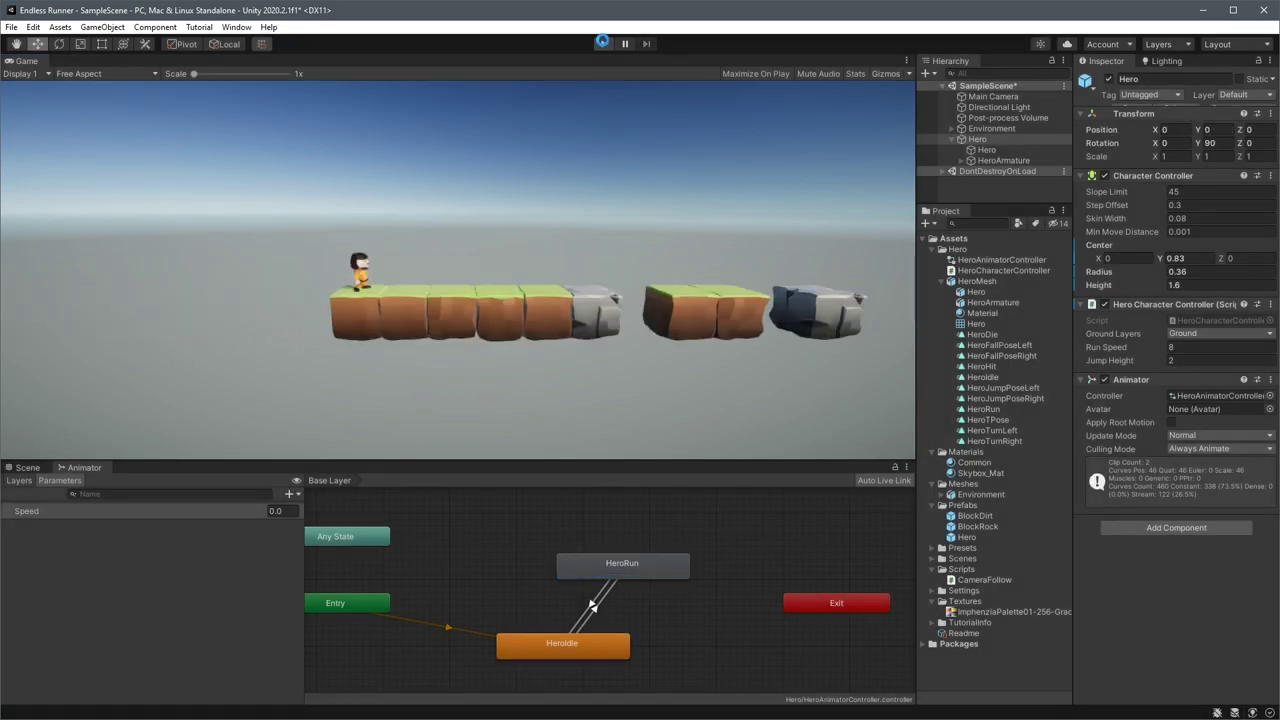
Make room beside HeroRun in the Animator graph, add a new blend tree state above HeroIdle and name it JumpAndFallBlend Tree
drag(644, 565, 697, 576)
click(515, 529)
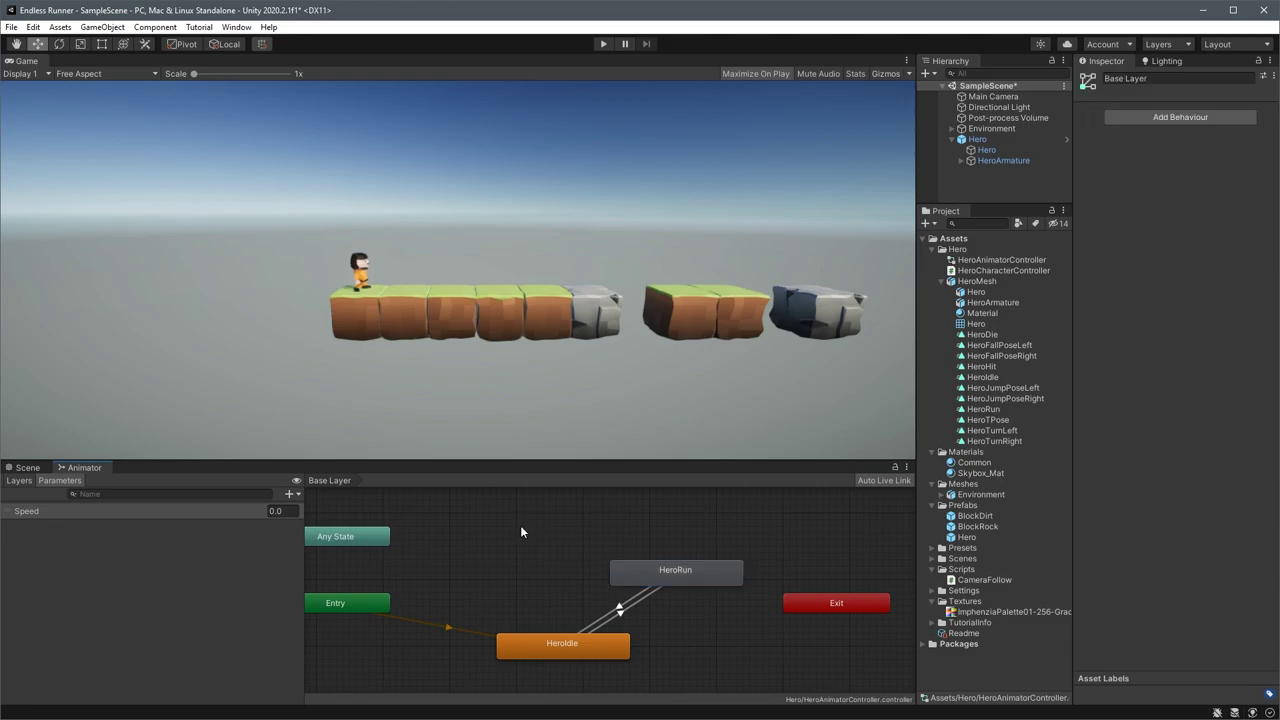
right_click(520, 532)
mouse_move(565, 535)
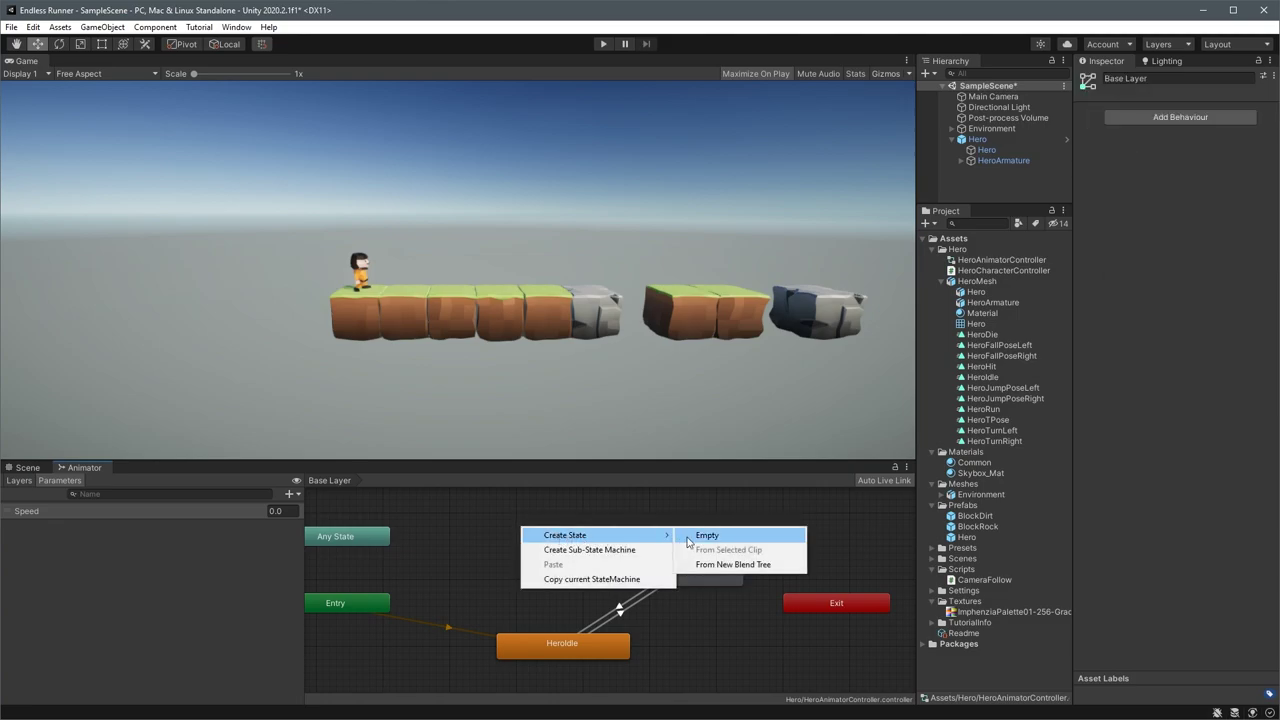
click(712, 565)
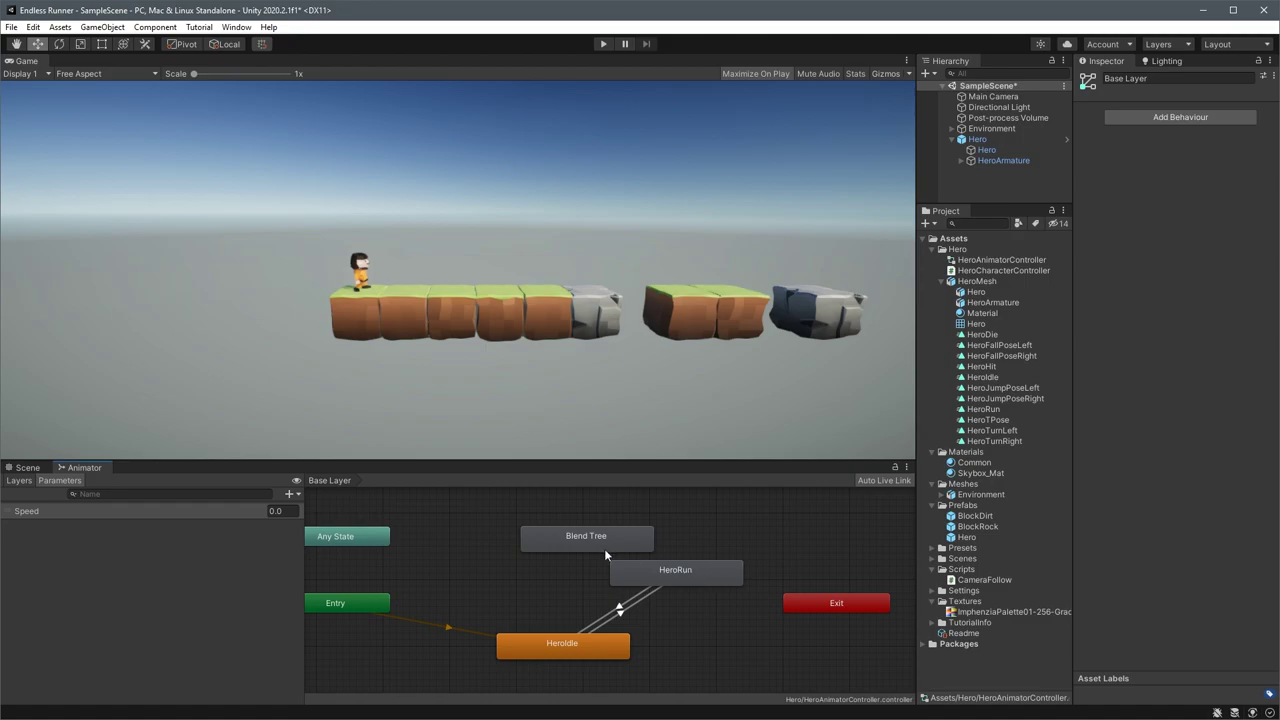
click(565, 537)
drag(559, 537, 568, 539)
click(1105, 78)
text(JumpAndFallBlend Tree)
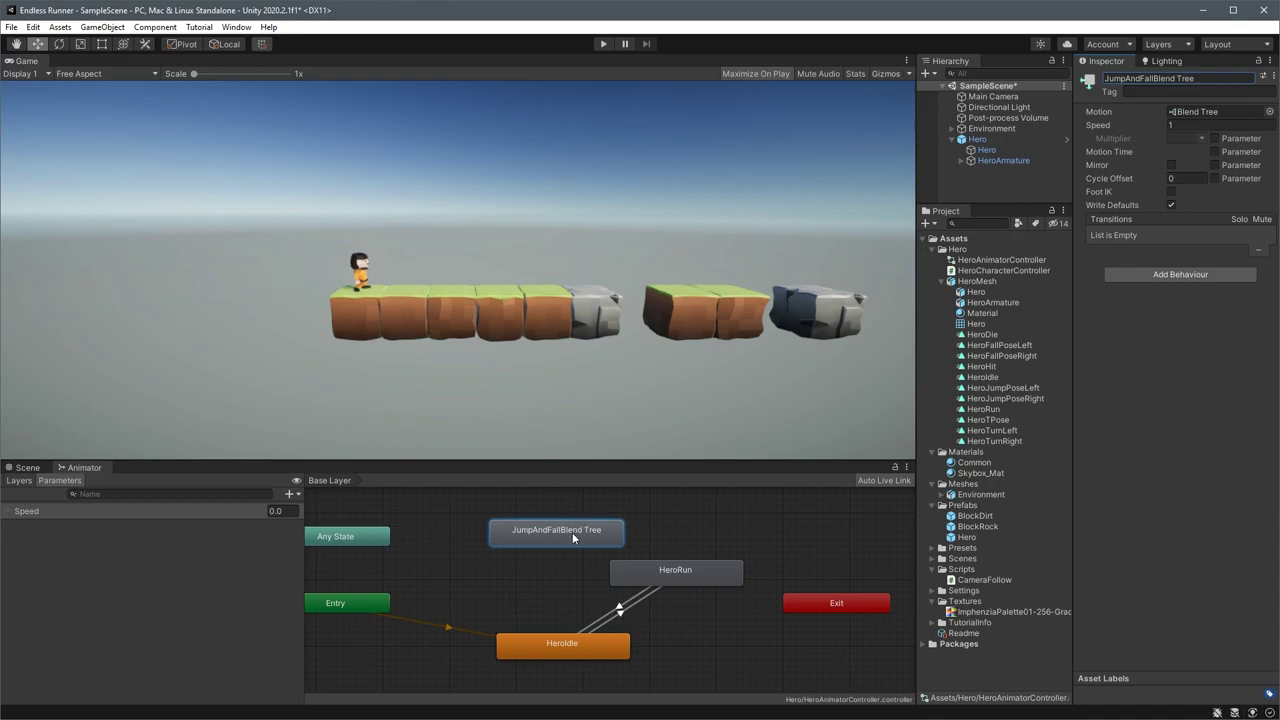
Create a transition from Any State to JumpAndFallBlend Tree
right_click(361, 539)
click(453, 549)
click(505, 533)
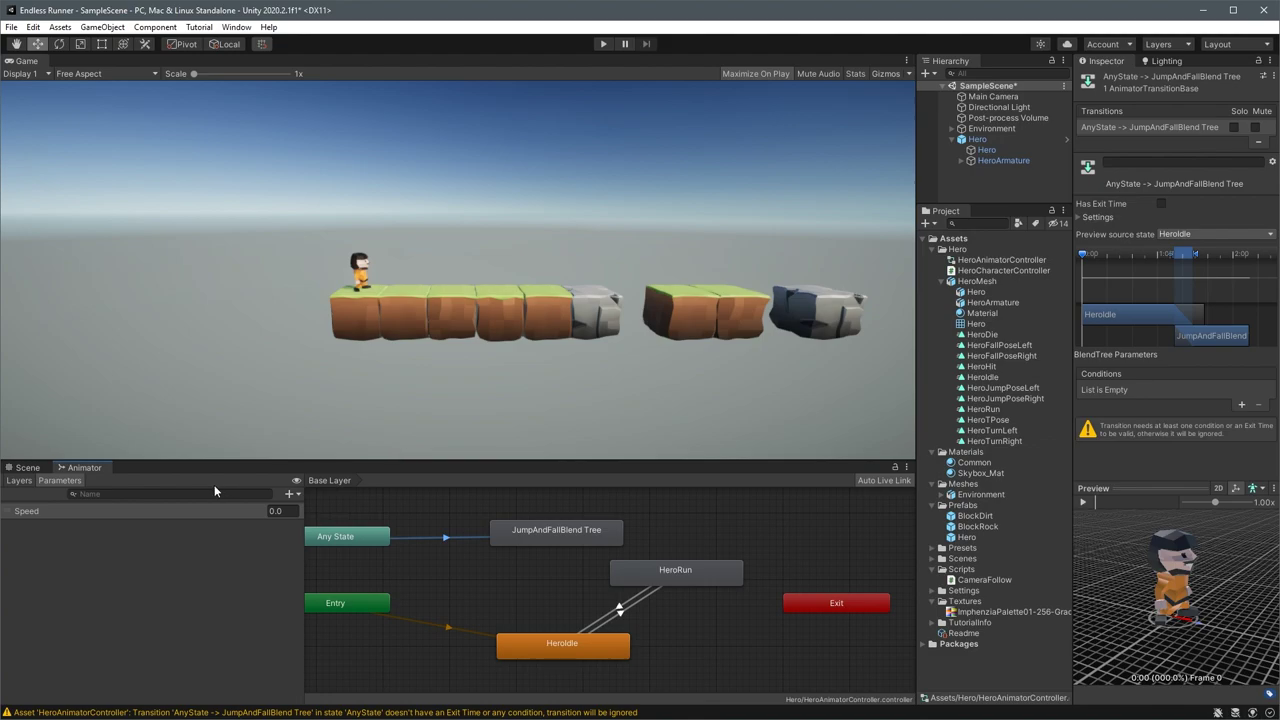
Add a Bool parameter named IsGrounded to the Animator Controller
click(291, 494)
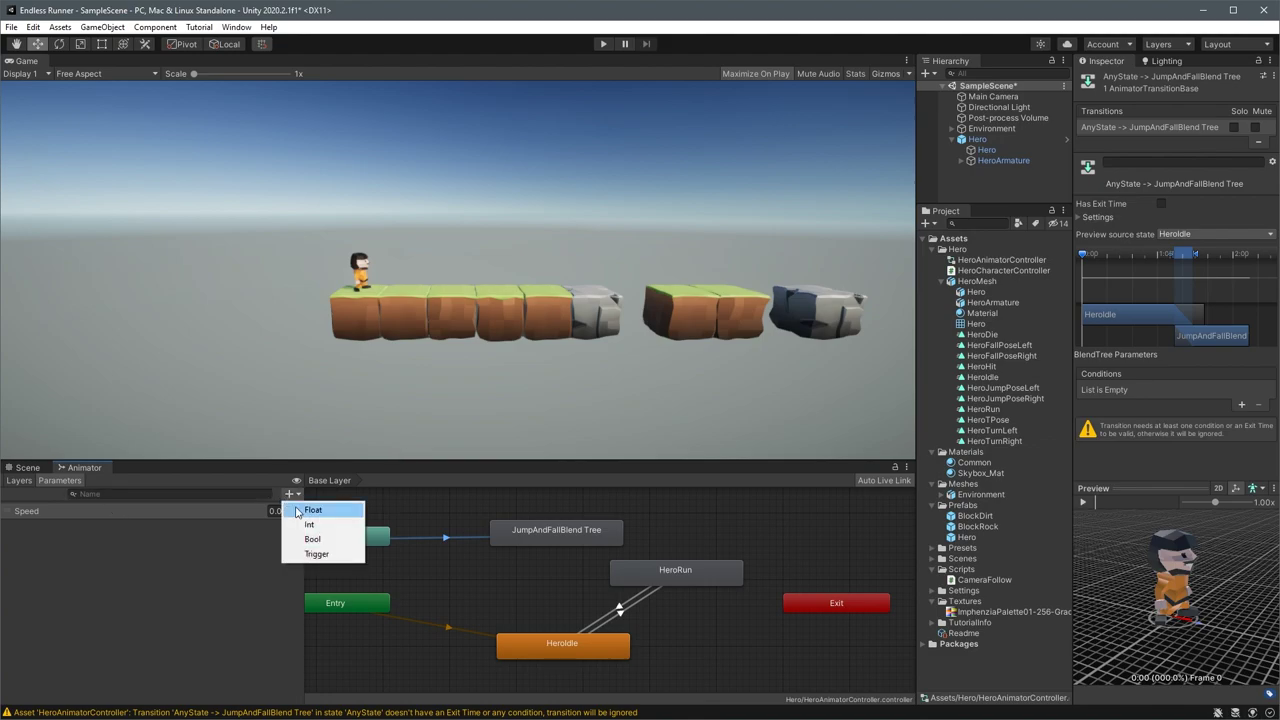
click(313, 540)
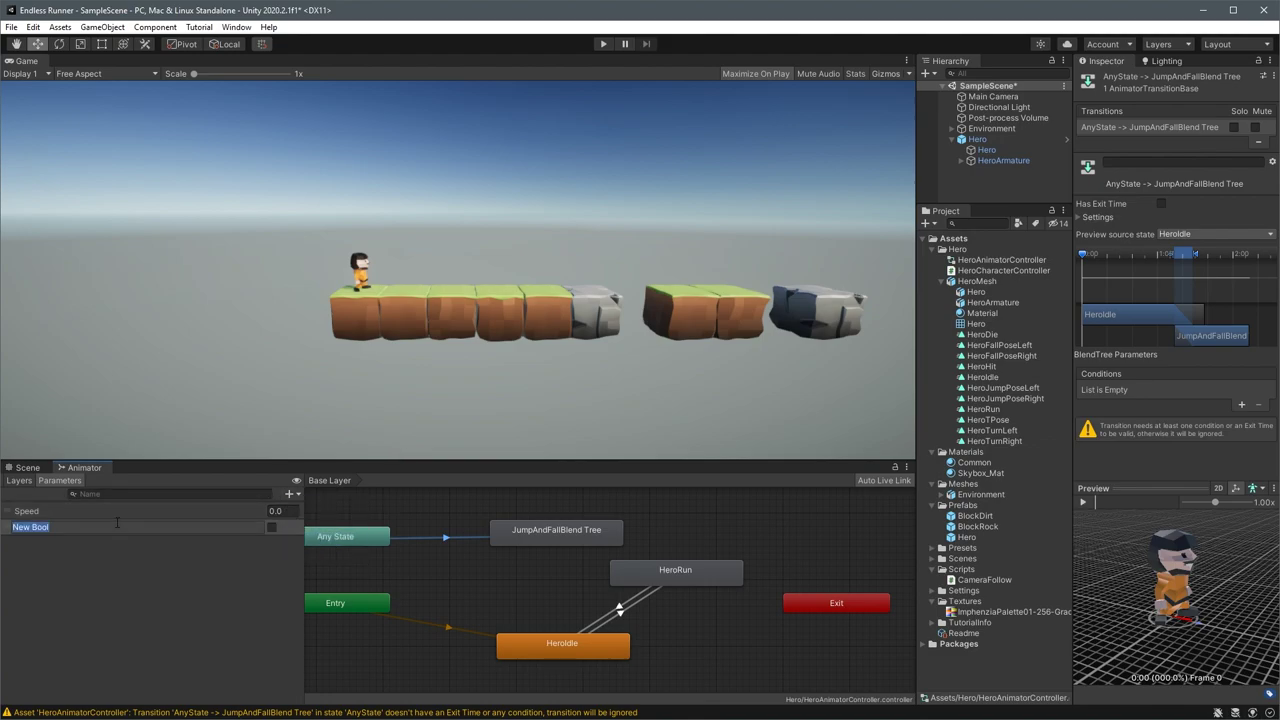
key(BackSpace)
key(Return)
Add the condition IsGrounded false to the transition from Any State to JumpAndFallBlend Tree
click(459, 540)
click(1239, 405)
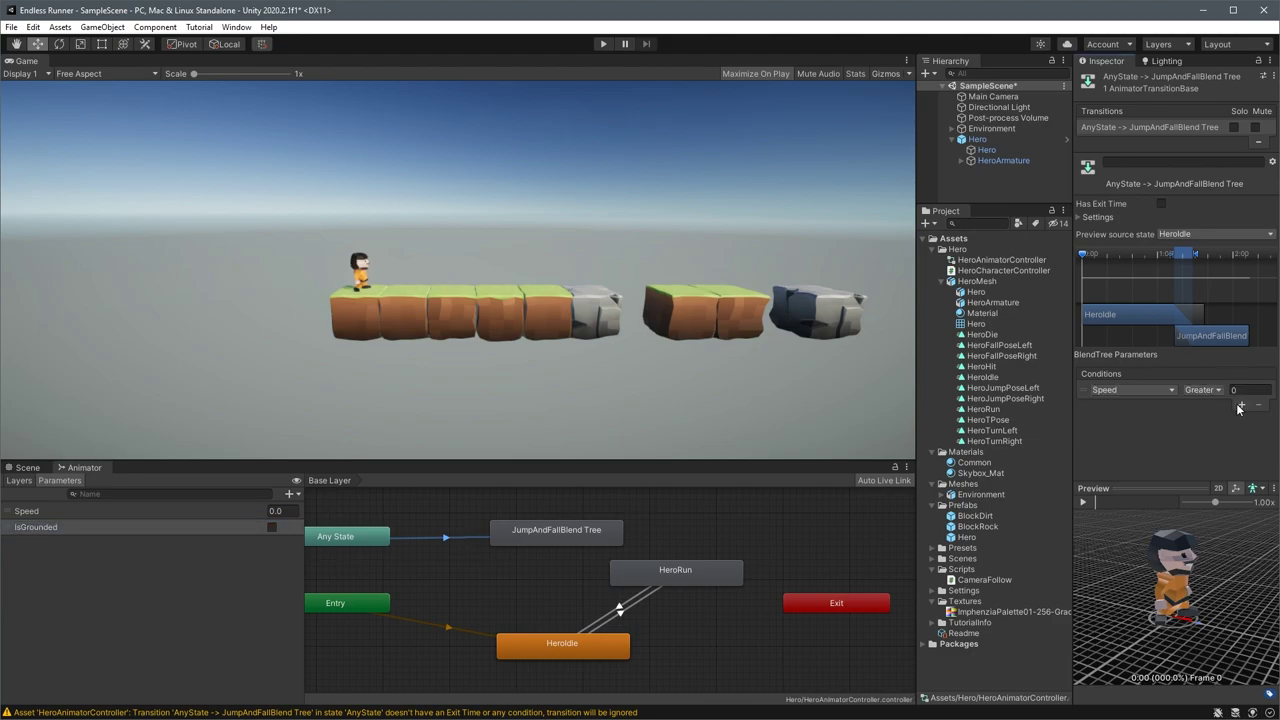
click(1171, 391)
click(1137, 441)
click(1224, 390)
click(1214, 419)
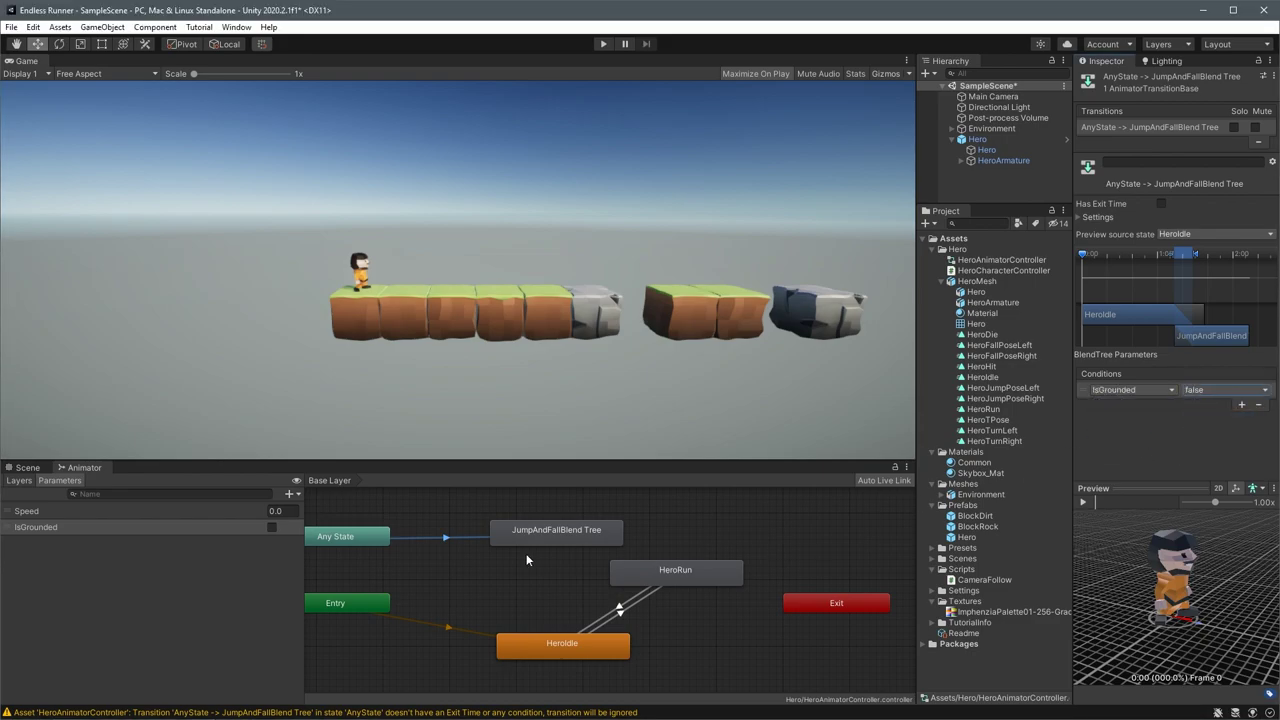
Create a transition from JumpAndFallBlend Tree to HeroIdle with the condition IsGrounded true
click(556, 534)
right_click(556, 534)
click(590, 541)
click(562, 640)
click(556, 582)
click(1241, 382)
click(1158, 365)
click(1141, 407)
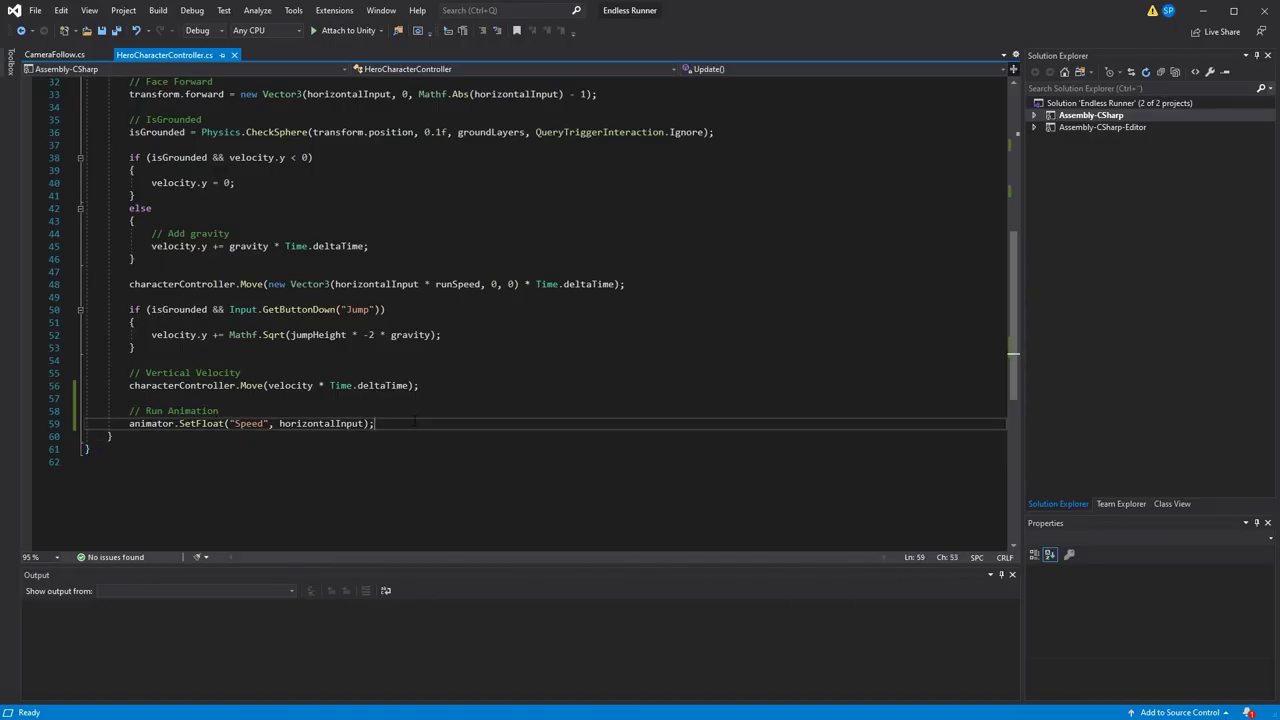
In HeroCharacterController.cs in Visual Studio, add animator.SetBool("IsGrounded", isGrounded); under the comment "// Set Animator IsGrounded" at the end of Update, and save
key(Return)
key(Return)
text(animator.SetBool("IsGrounded", isGrounded);)
key(ctrl+Return)
text(// Set Animator)
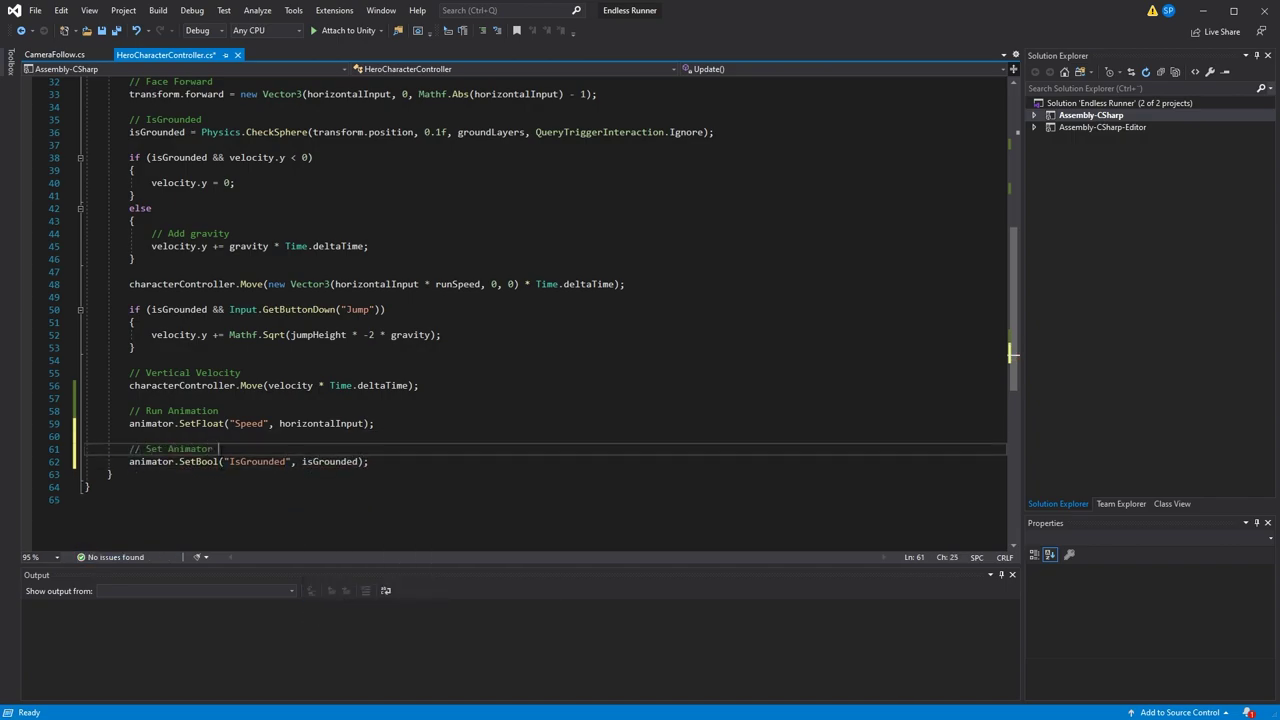
text( IsGrounded)
key(ctrl+s)
click(1203, 11)
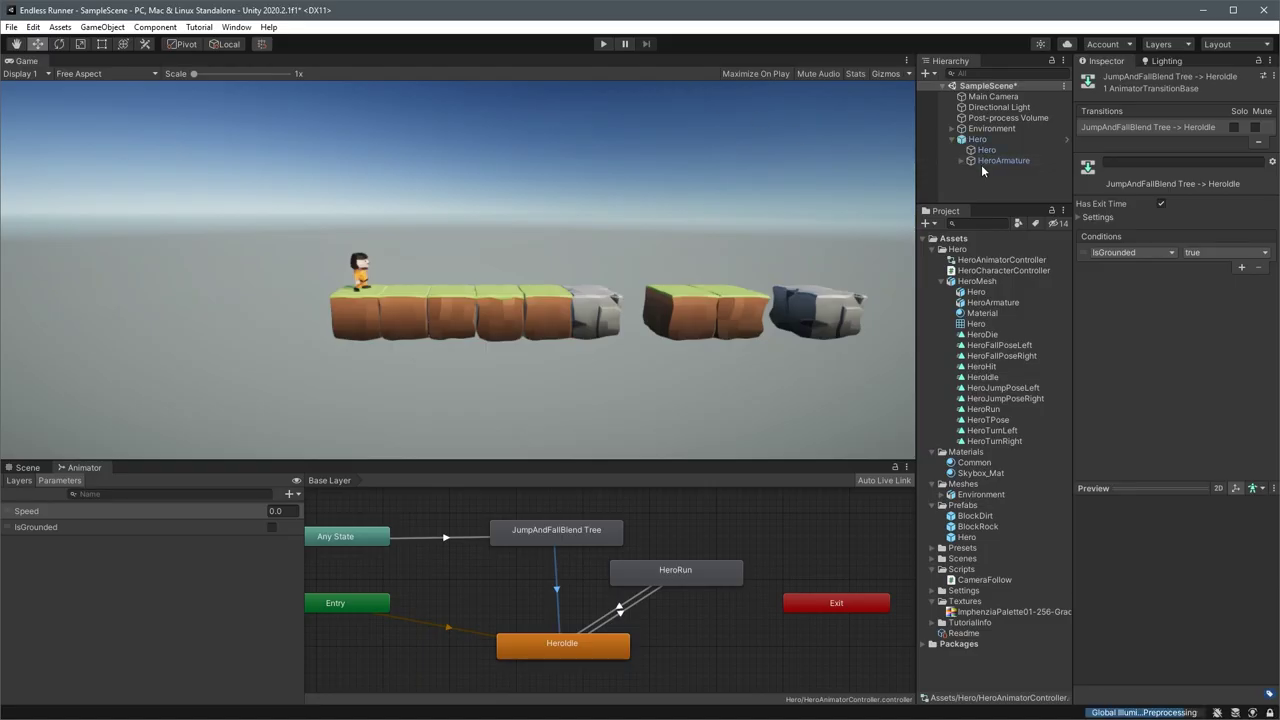
Back in Unity, test the jump state transitions in Play mode with the Hero selected
click(978, 140)
click(602, 43)
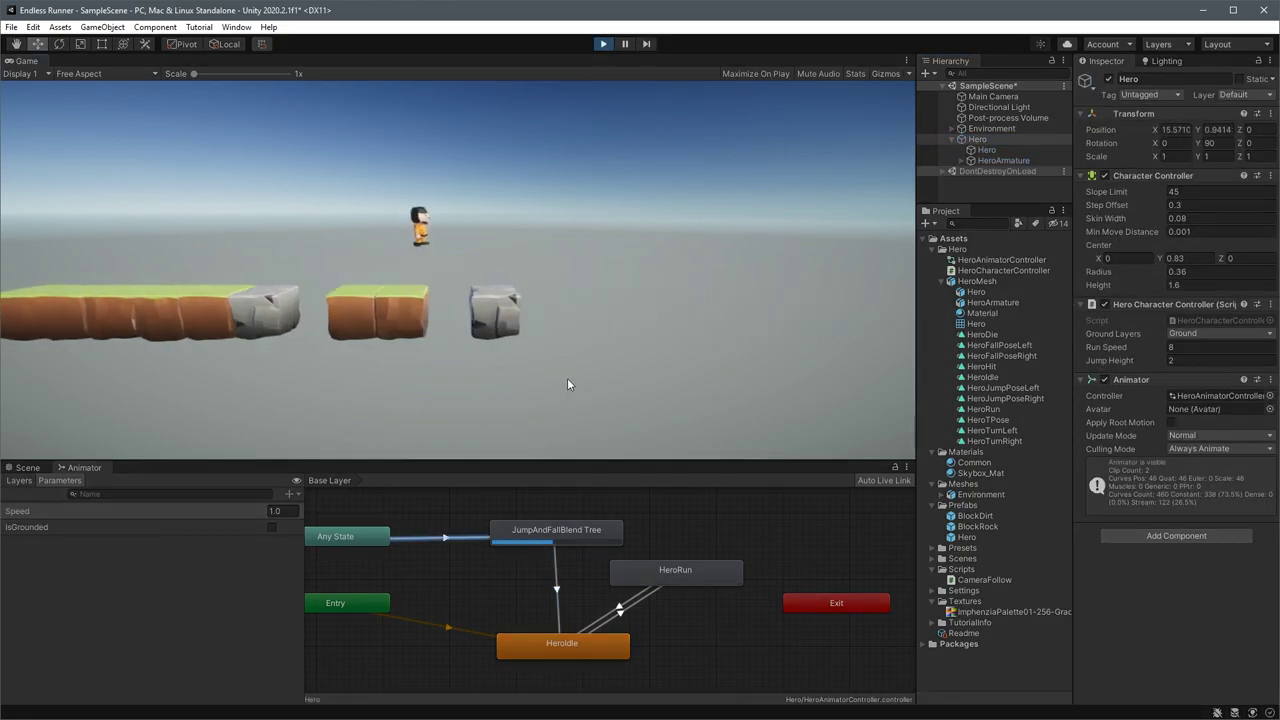
click(602, 43)
Change the transition duration of the Any State to JumpAndFallBlend Tree transition
click(557, 590)
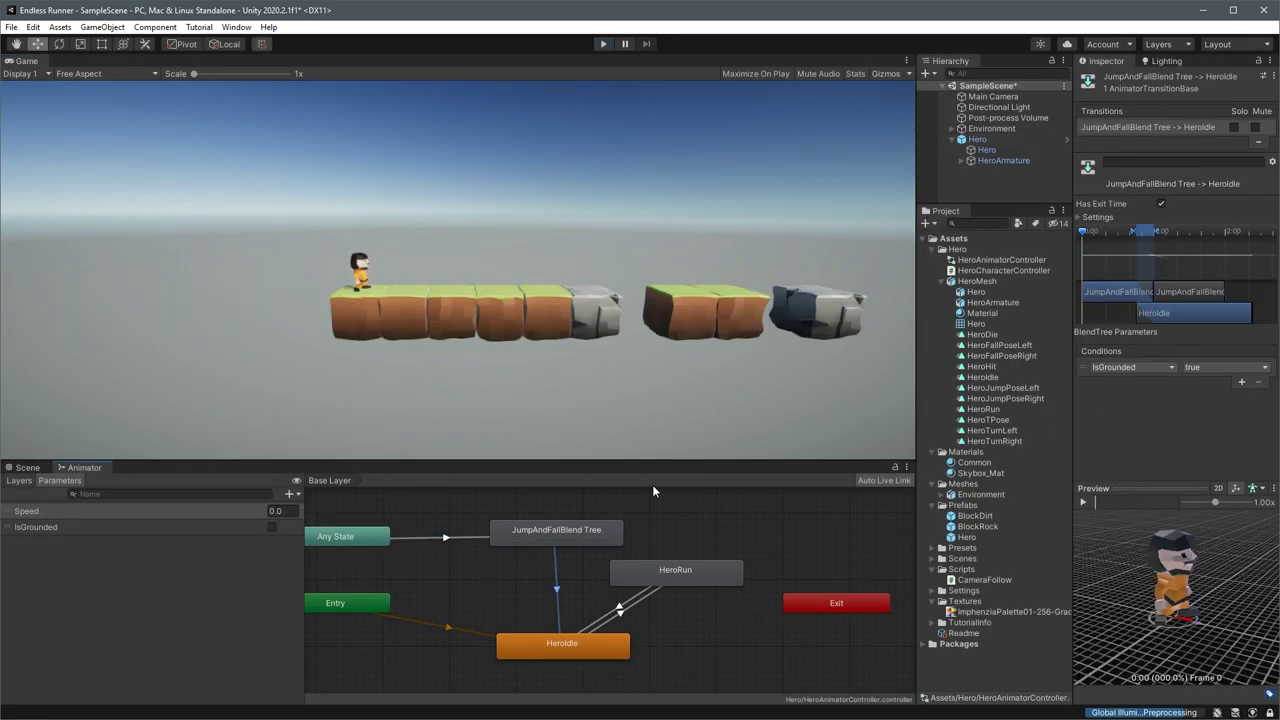
click(464, 539)
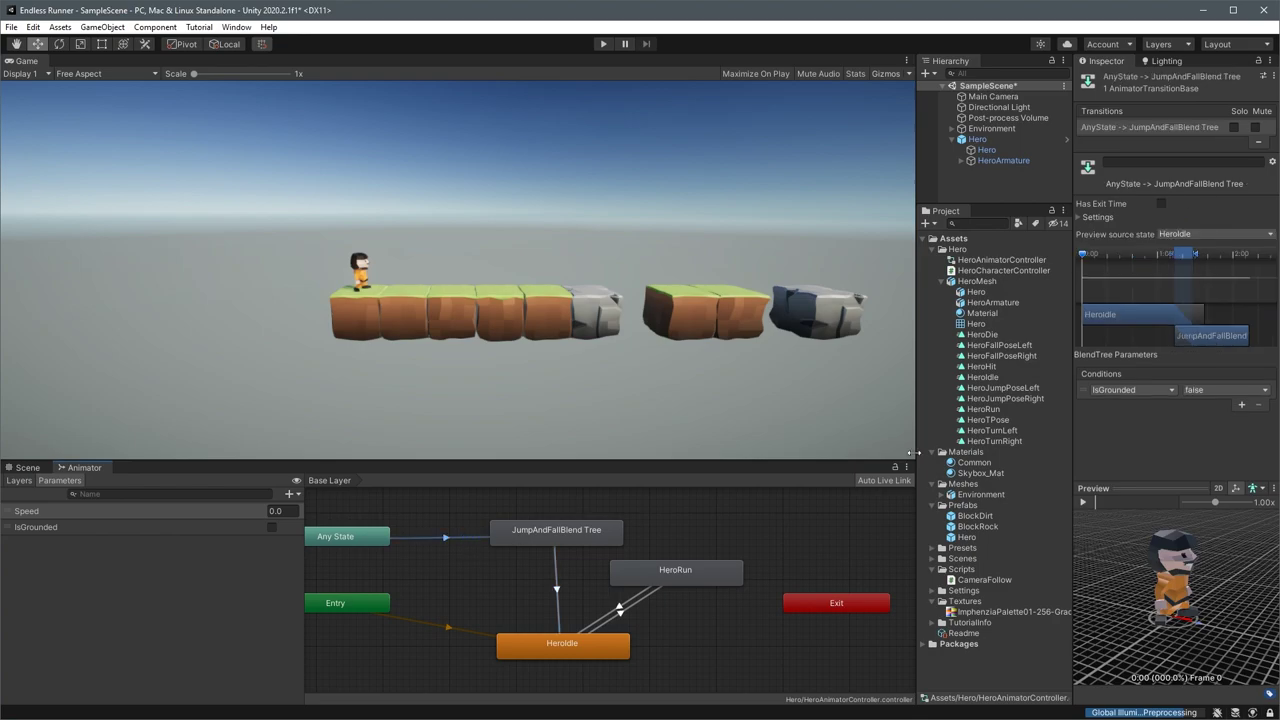
click(1090, 217)
click(1170, 257)
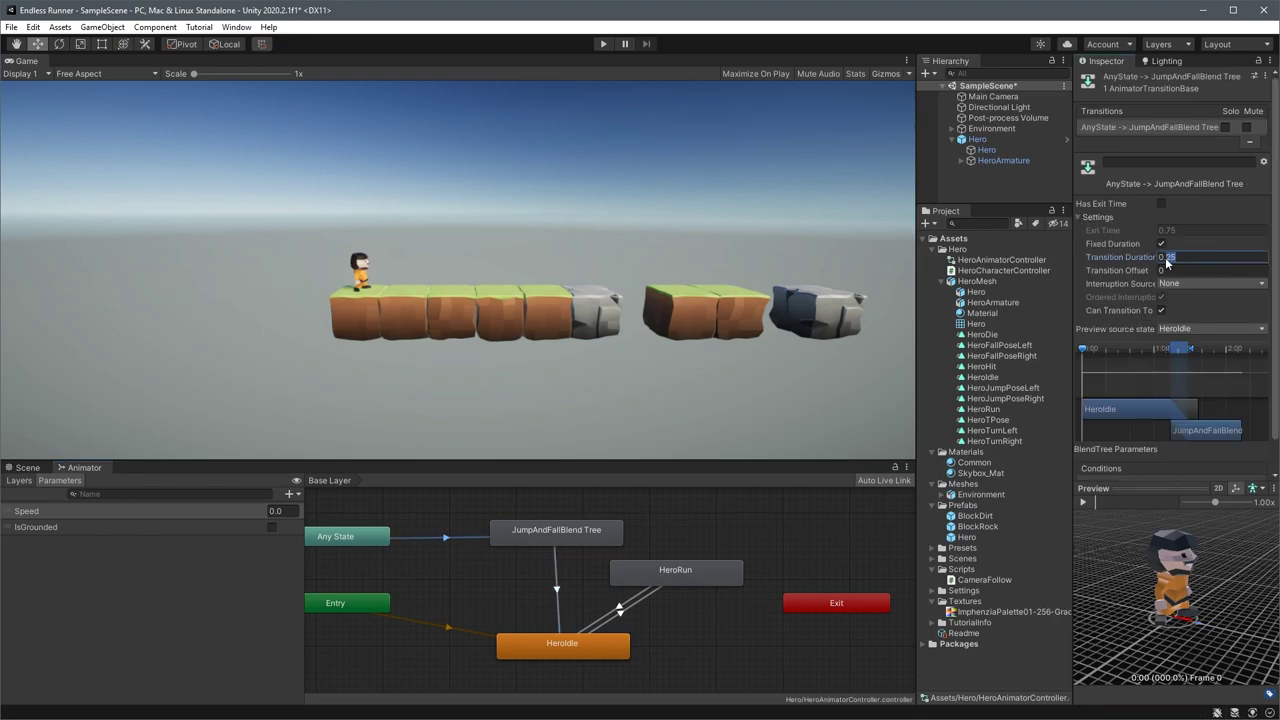
text(0.)
Disable Has Exit Time and set the duration to 0.01 on the JumpAndFallBlend Tree to HeroIdle transition, and test the scene
click(557, 592)
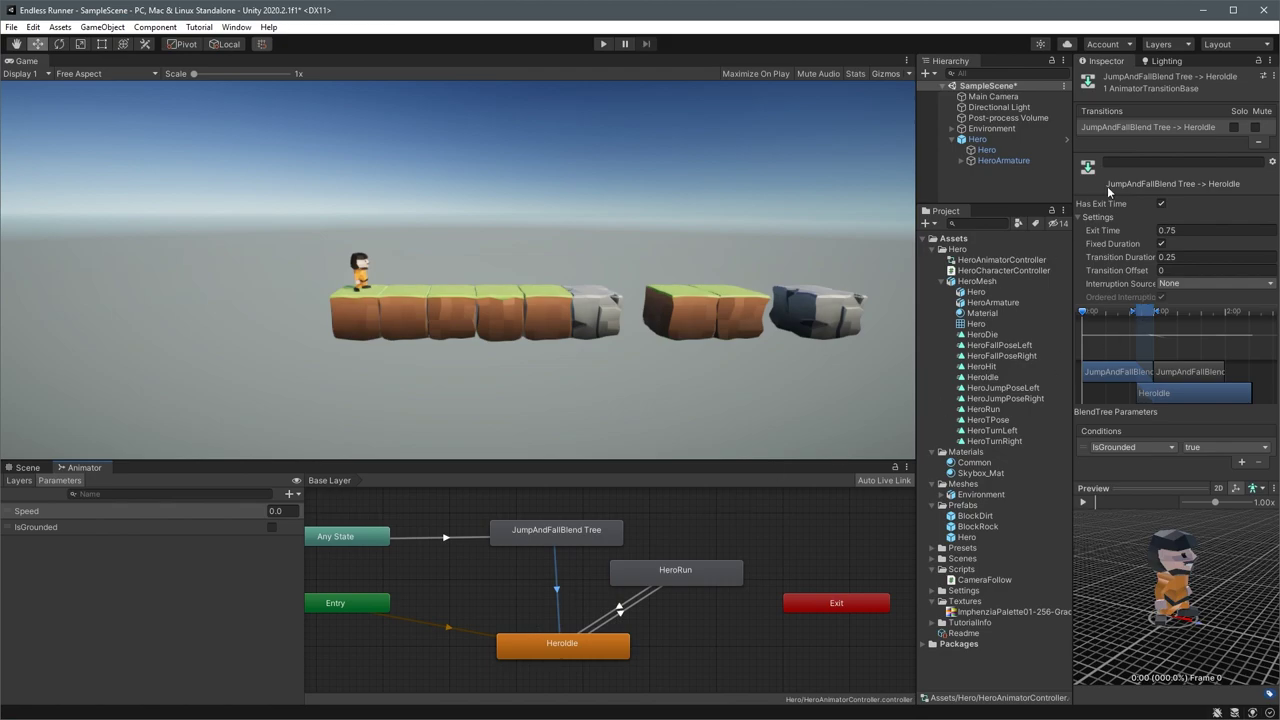
click(1162, 203)
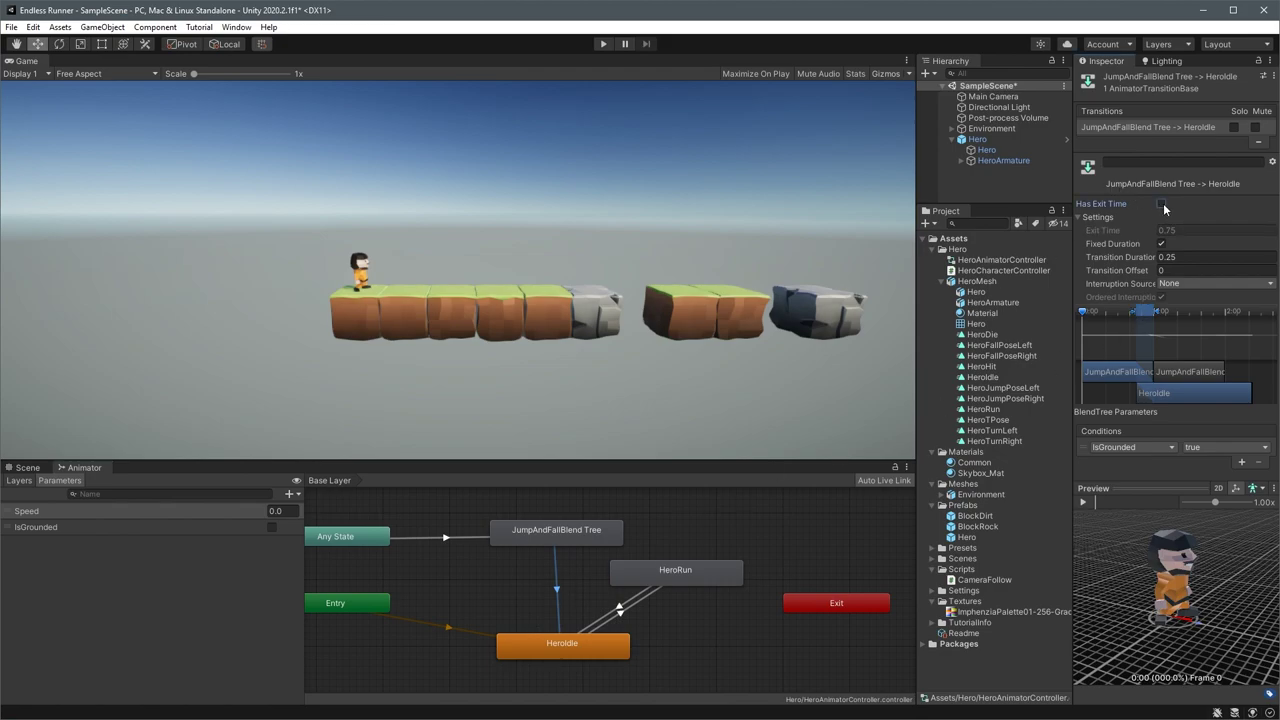
click(1199, 258)
text(0.01)
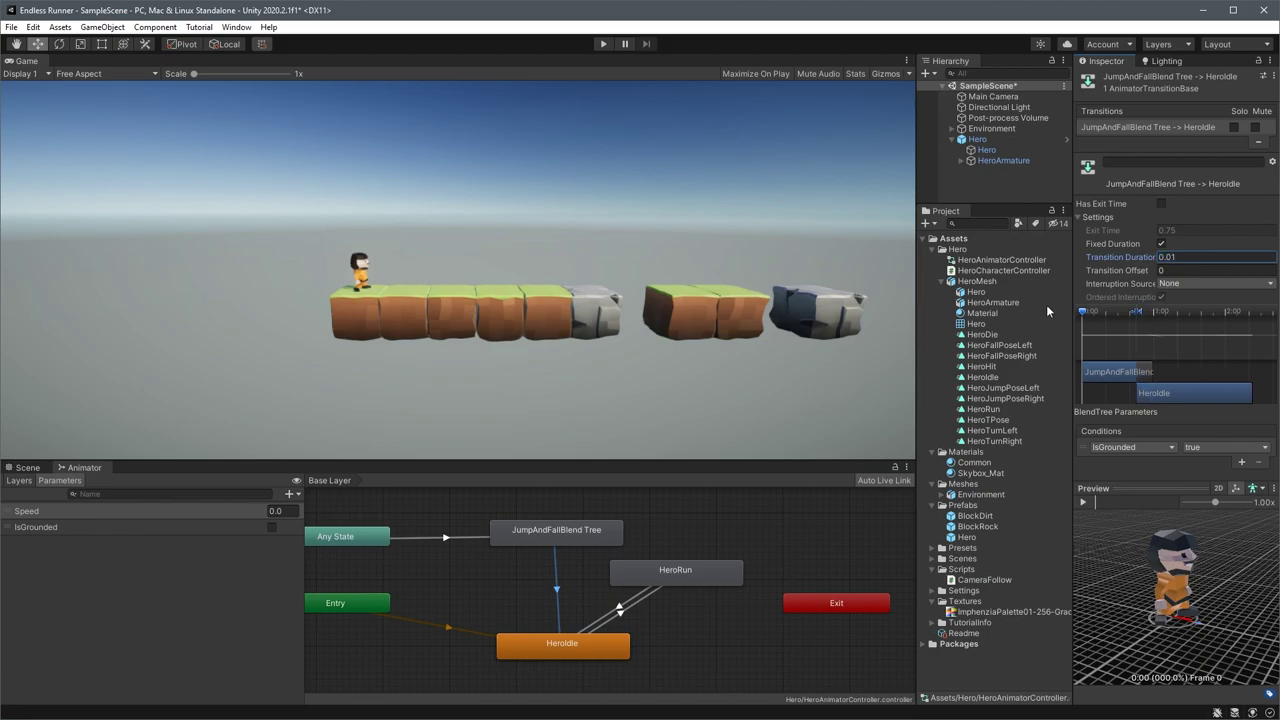
click(602, 44)
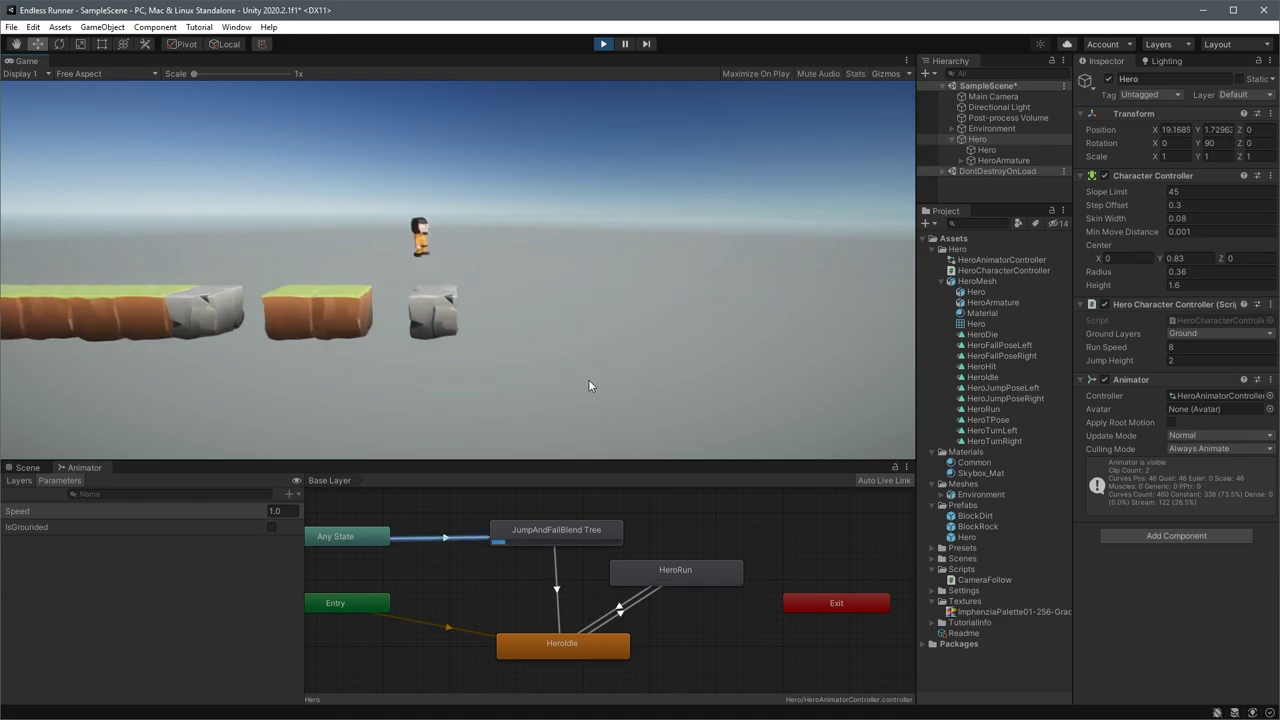
click(604, 45)
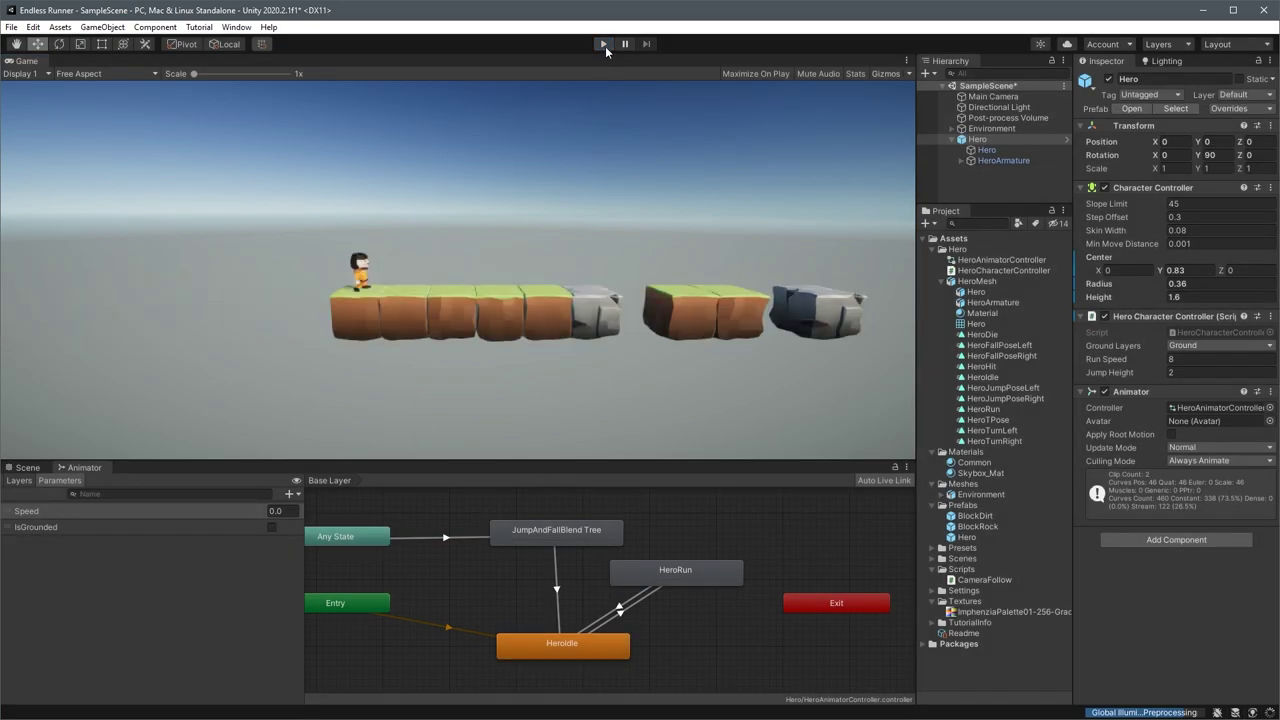
Duplicate the dirt block before the last rock block, place the copy at X 18 in the gap, and test the scene
click(27, 467)
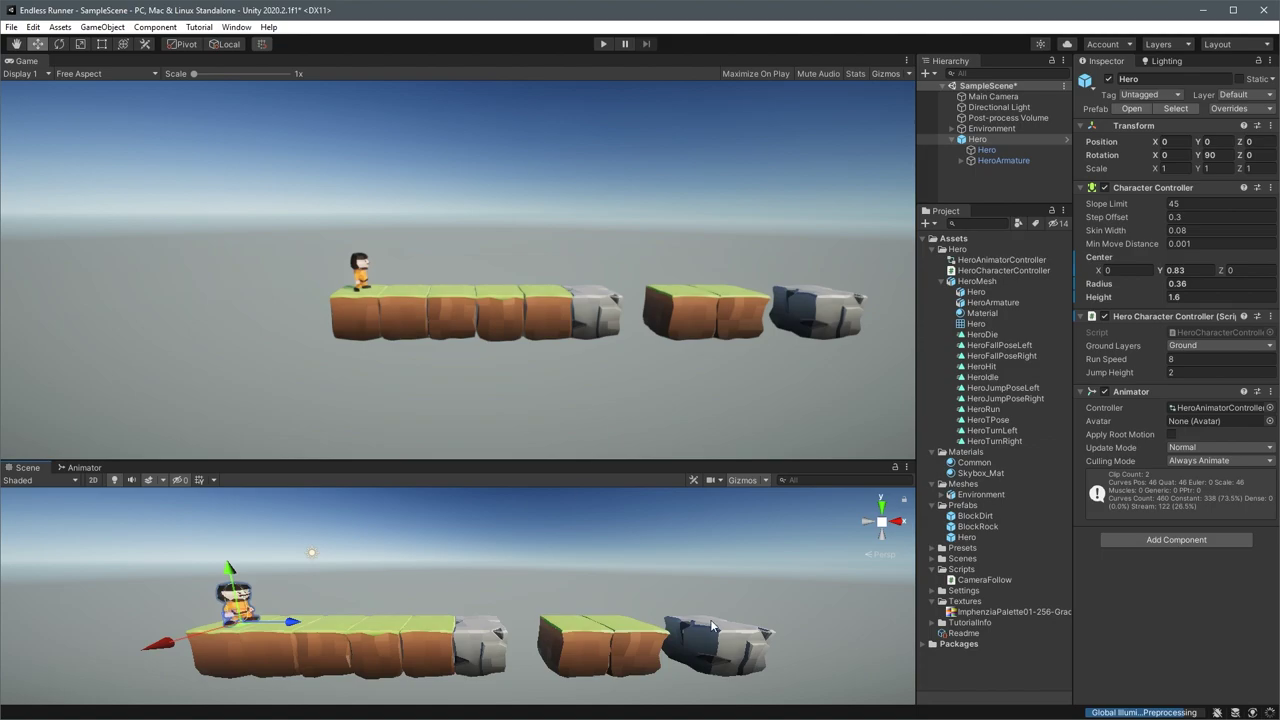
click(643, 650)
key(ctrl+d)
ctrl+drag(563, 621, 612, 624)
click(603, 44)
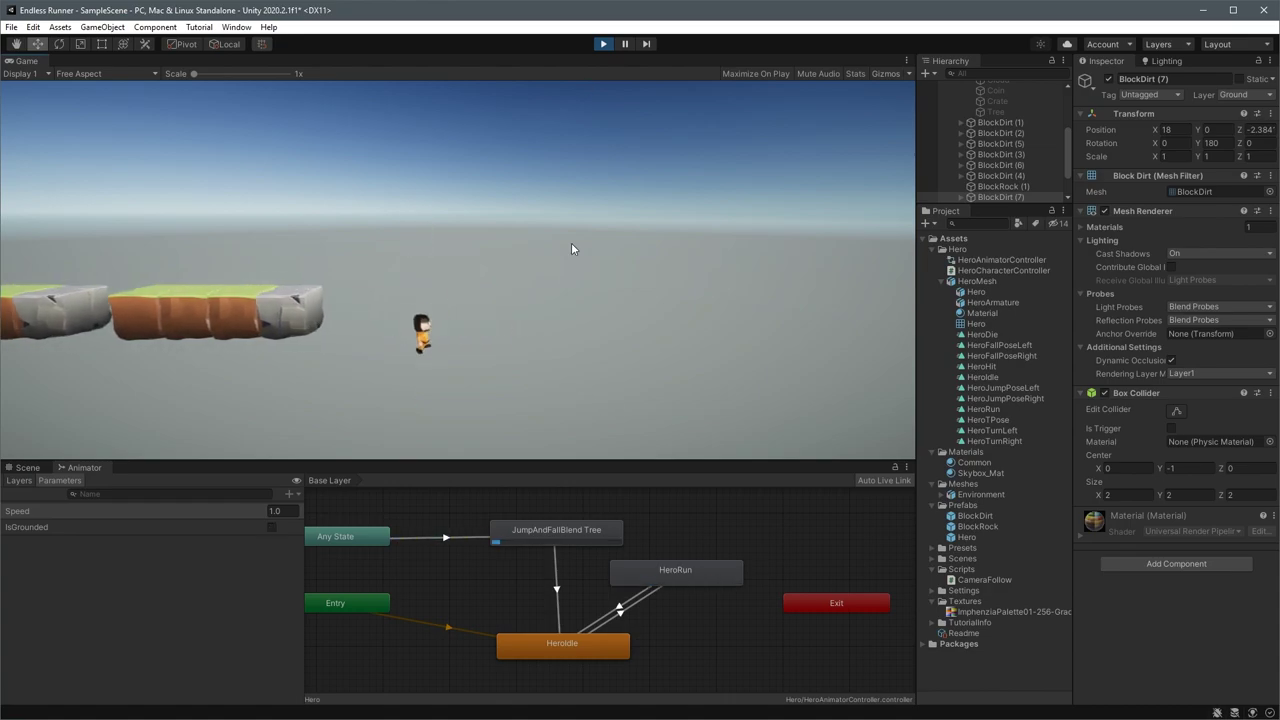
click(603, 44)
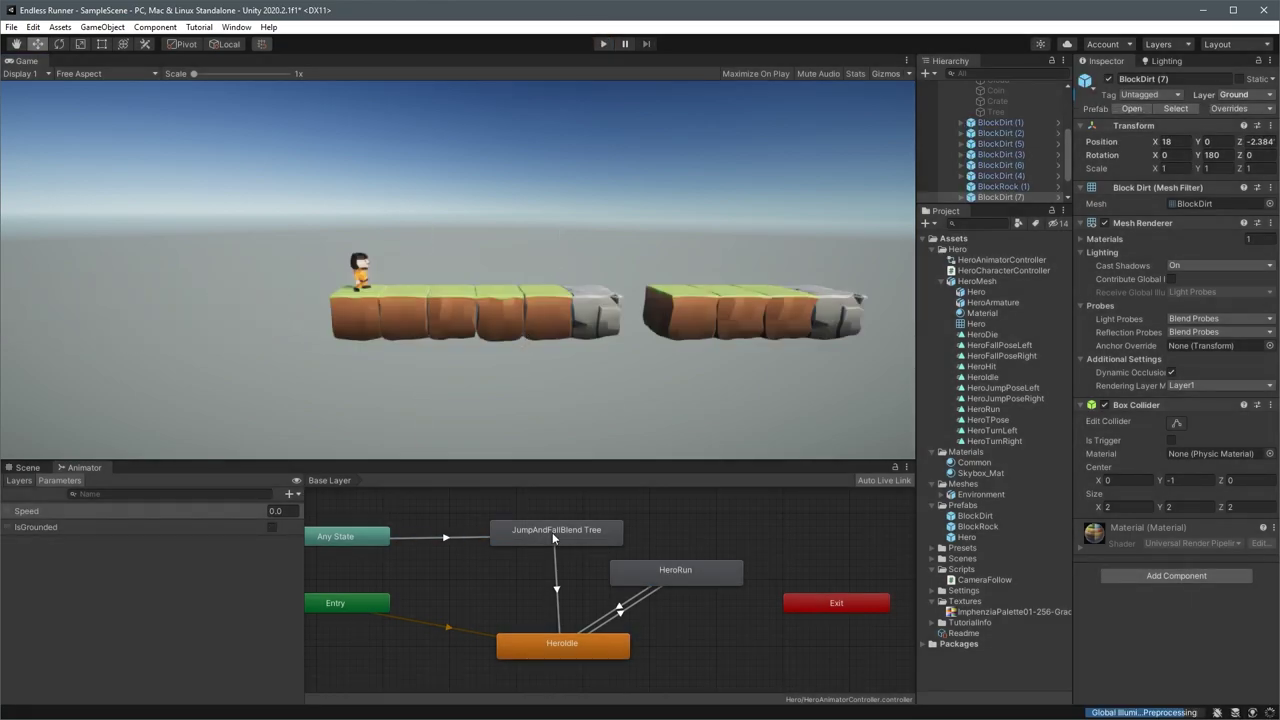
Reposition the JumpAndFallBlend Tree state slightly and create a transition from it to HeroRun
drag(551, 530, 517, 523)
right_click(545, 528)
click(600, 537)
click(654, 571)
Add the conditions IsGrounded true and Speed Greater 0.01 to the JumpAndFallBlend Tree to HeroRun transition
click(599, 554)
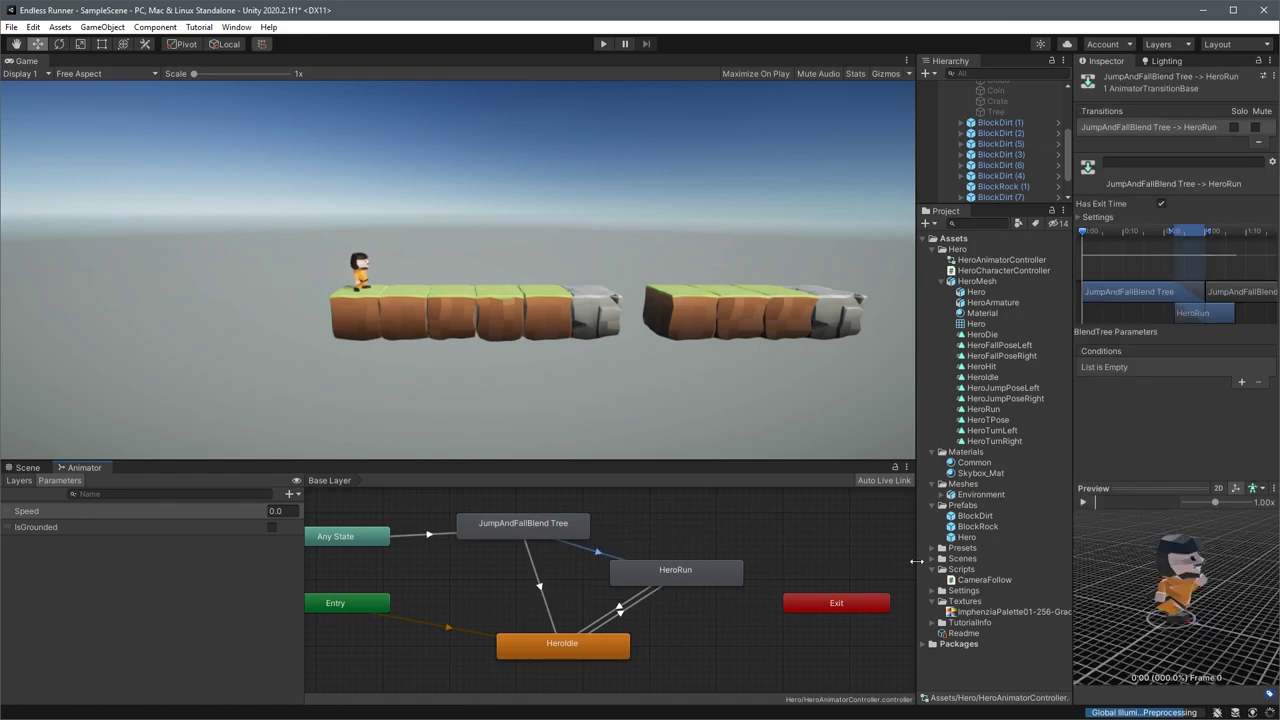
click(1241, 383)
click(1148, 368)
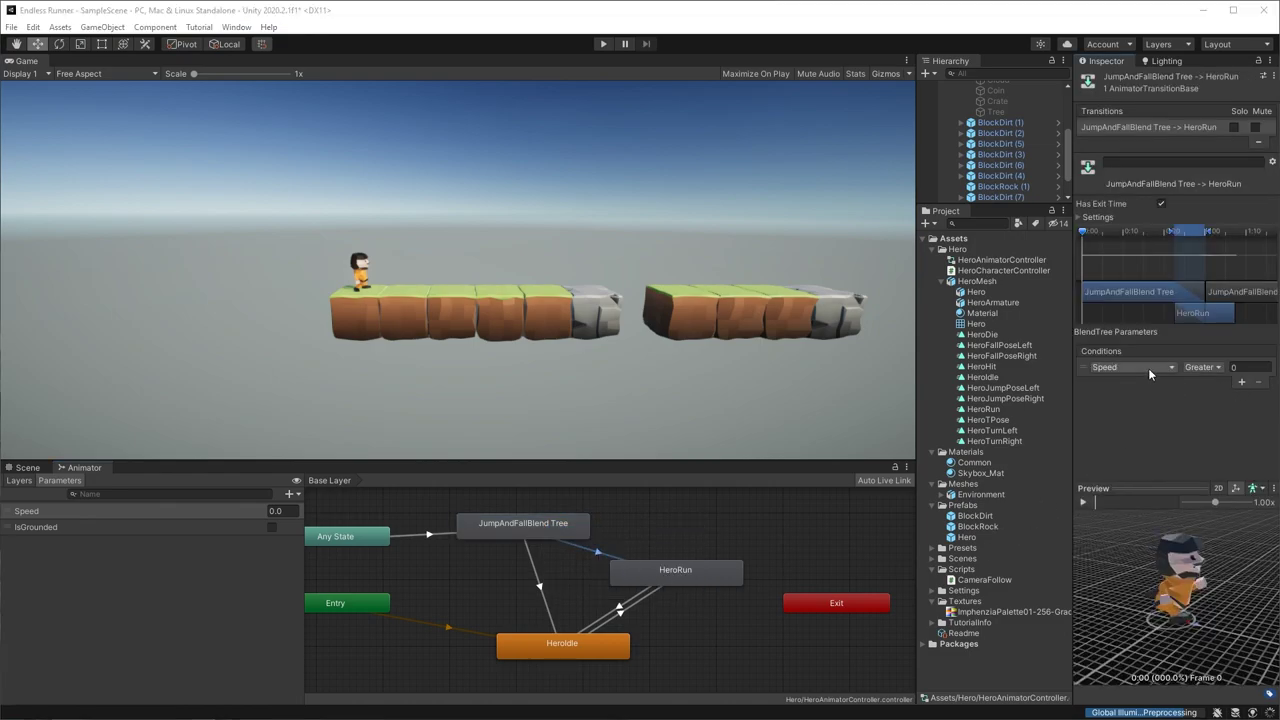
click(1128, 422)
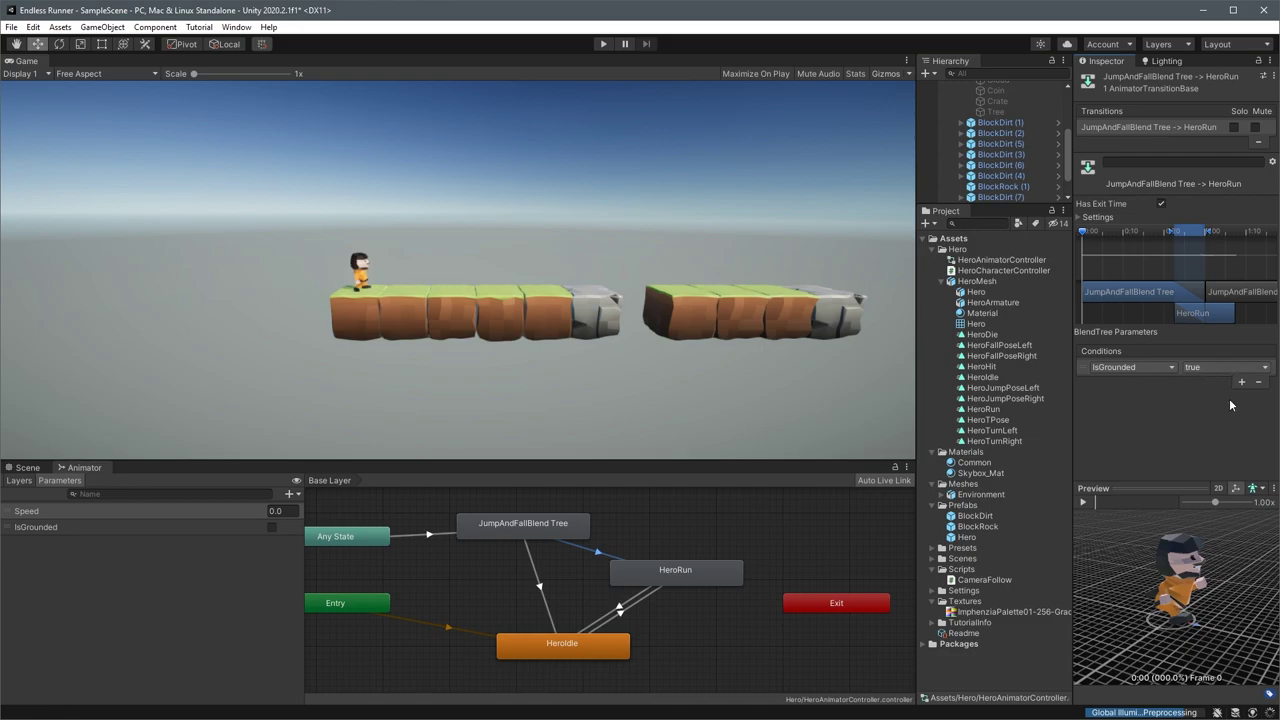
click(1241, 382)
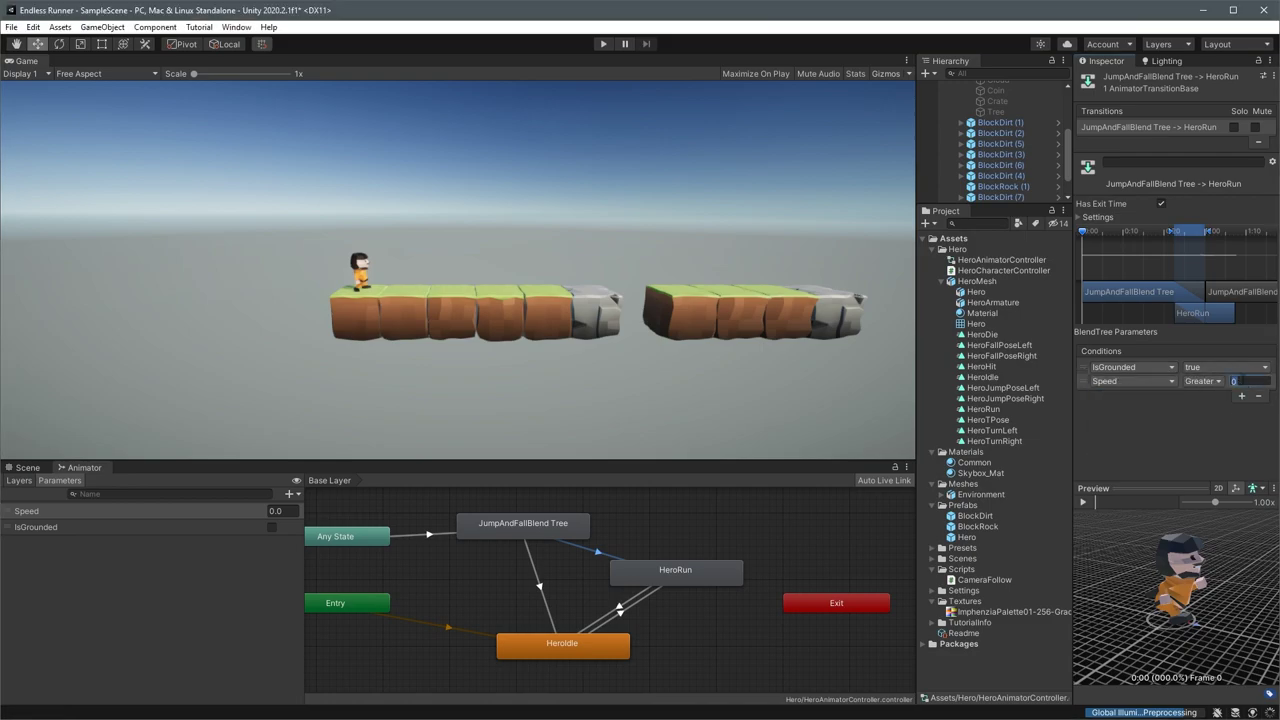
Add the condition Speed Less 0.01 to the JumpAndFallBlend Tree to HeroIdle transition and test landing in Play mode
click(543, 578)
click(1241, 383)
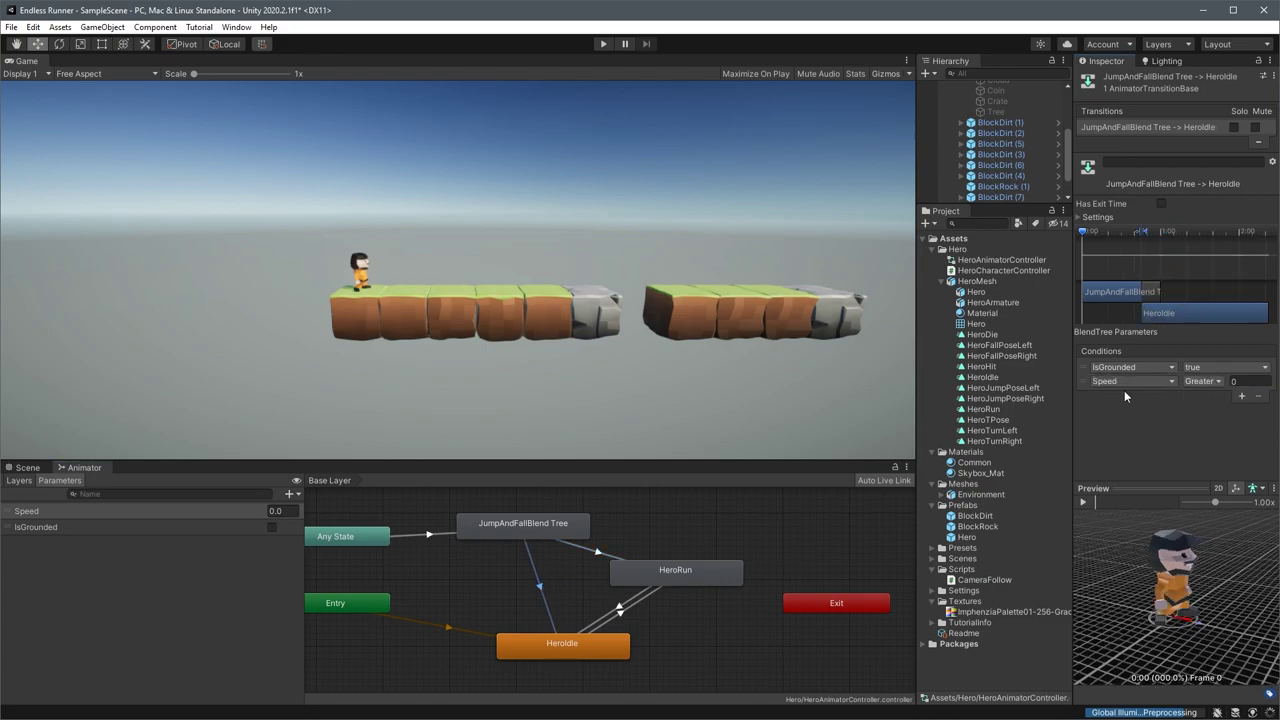
click(1208, 382)
click(1214, 409)
click(1262, 382)
click(603, 43)
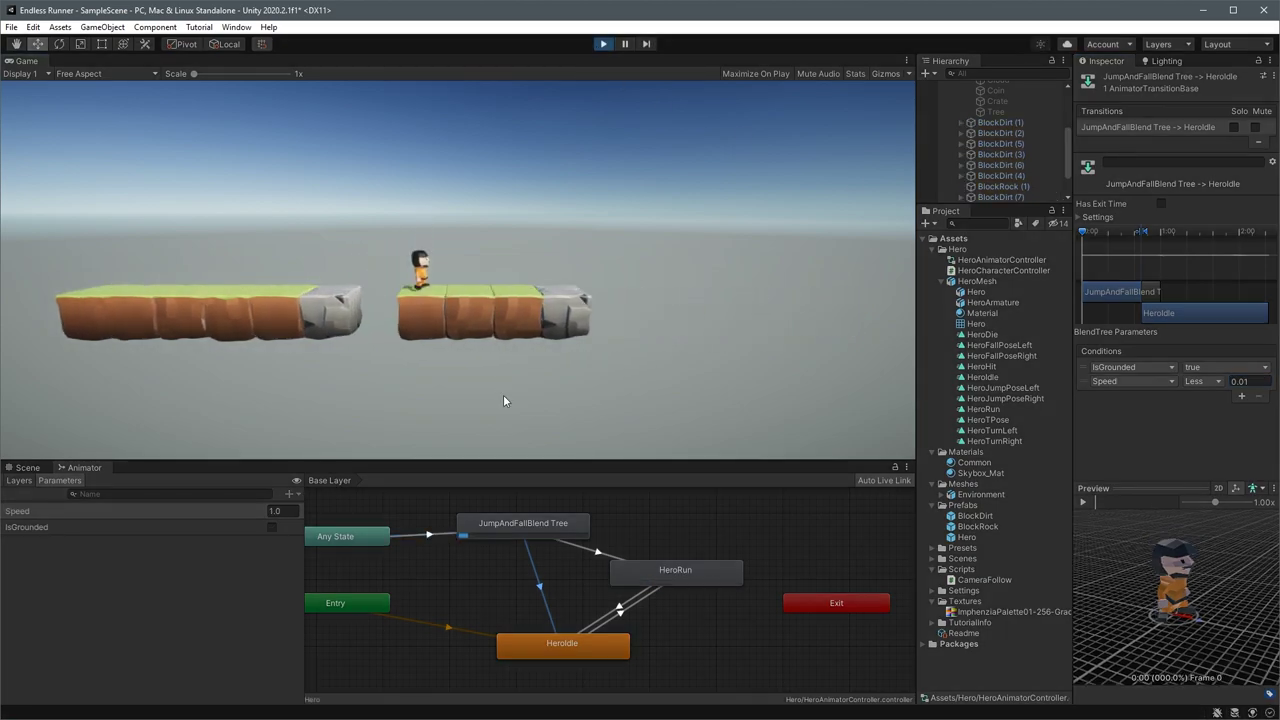
click(603, 43)
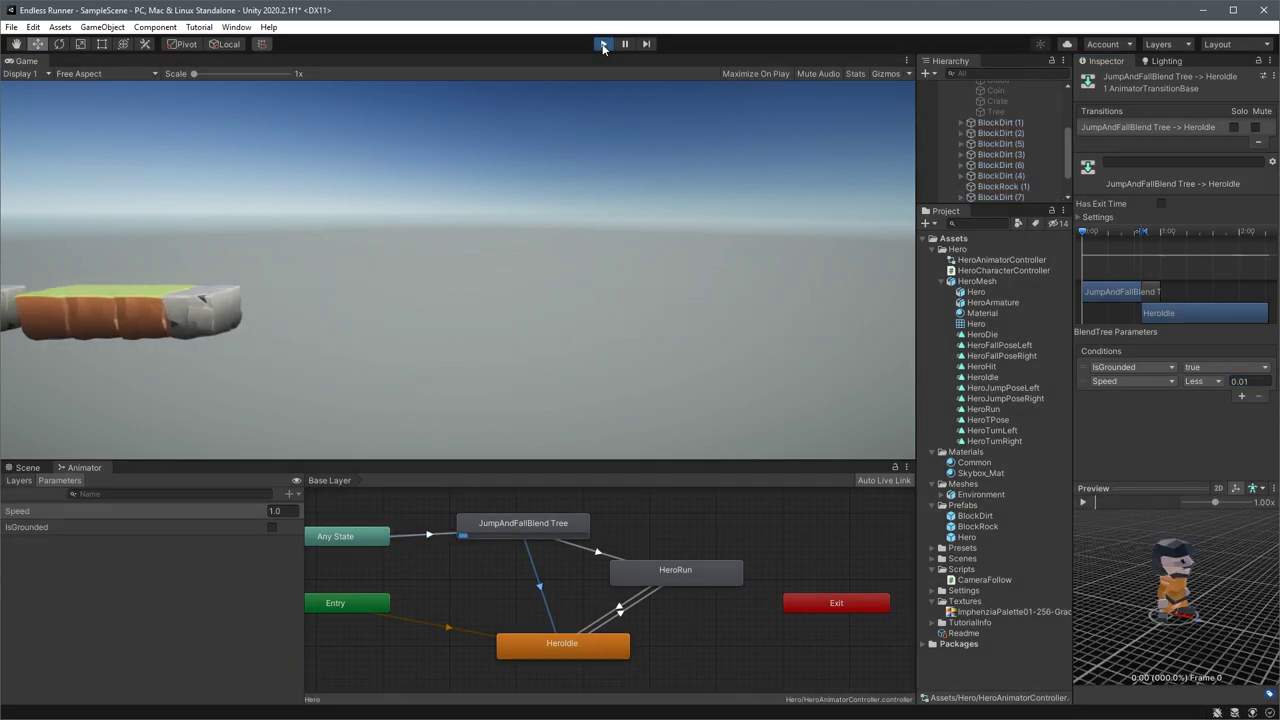
Disable Has Exit Time and set the transition duration to 0.01 on the JumpAndFallBlend Tree to HeroRun transition
click(602, 552)
click(1161, 203)
click(1079, 217)
click(1175, 257)
text(0.01)
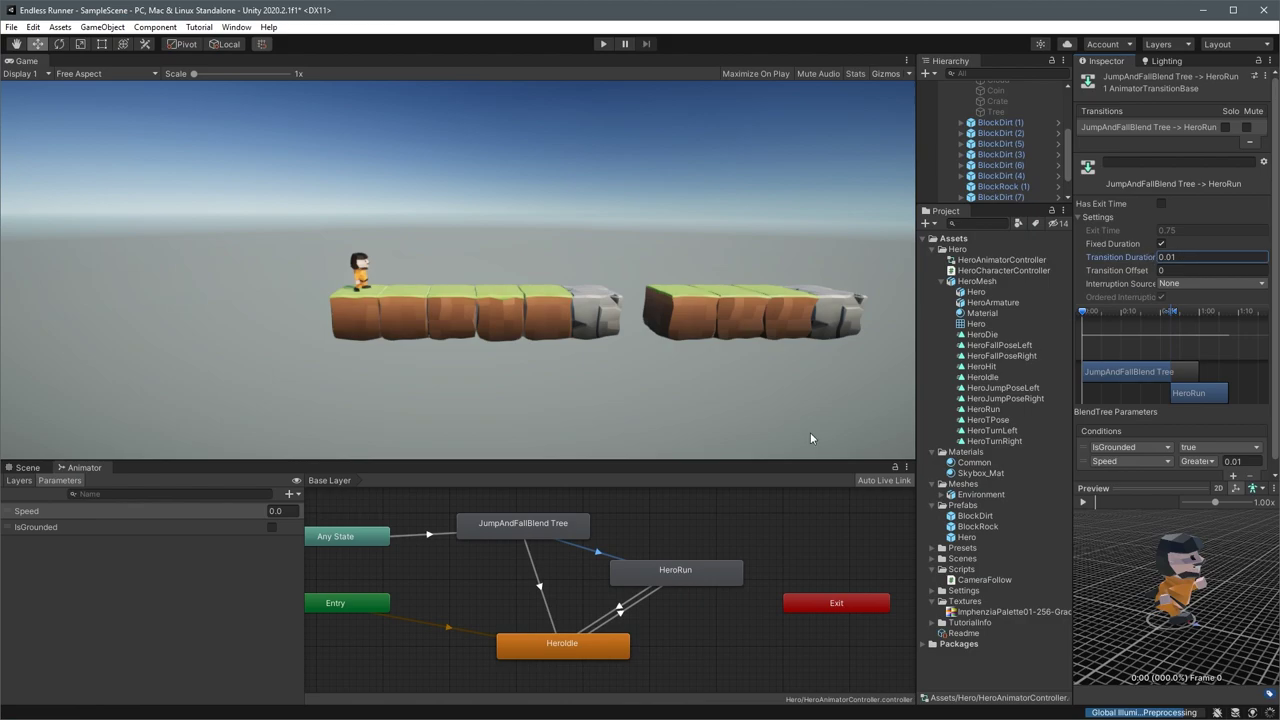
Check the JumpAndFallBlend Tree to HeroIdle transition and test running and jumping in Play mode
click(540, 587)
click(603, 43)
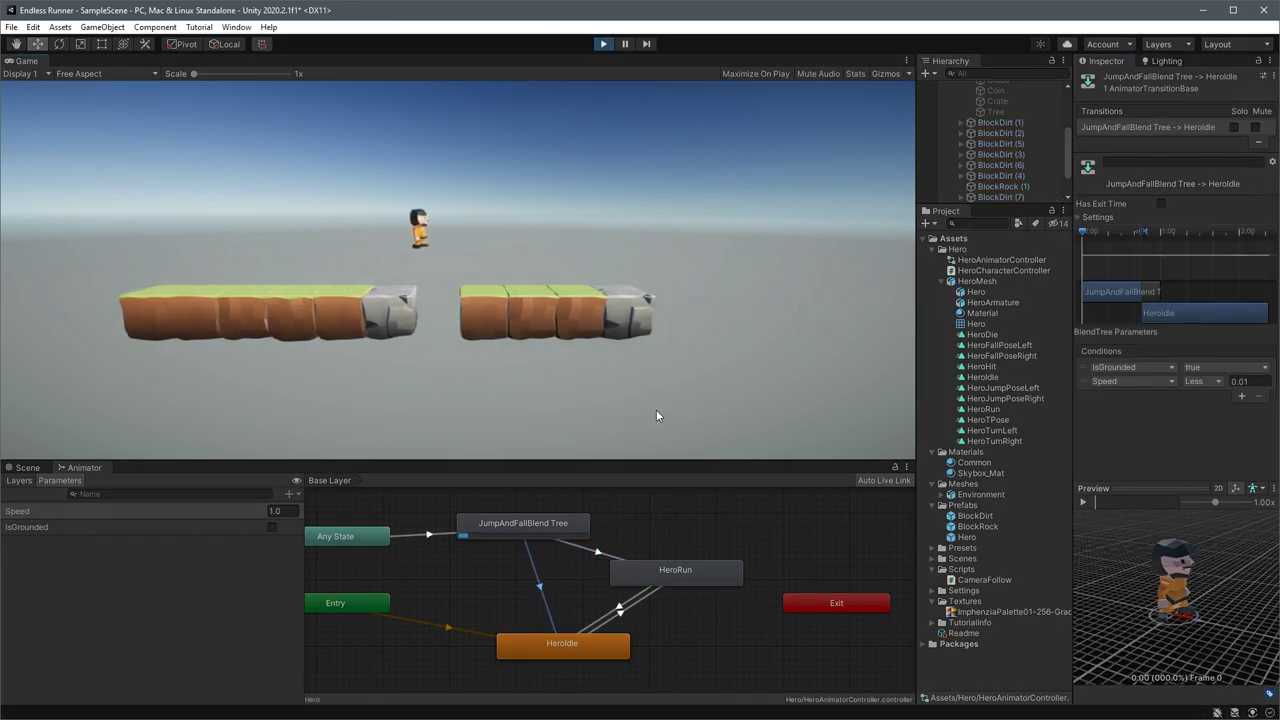
key(space)
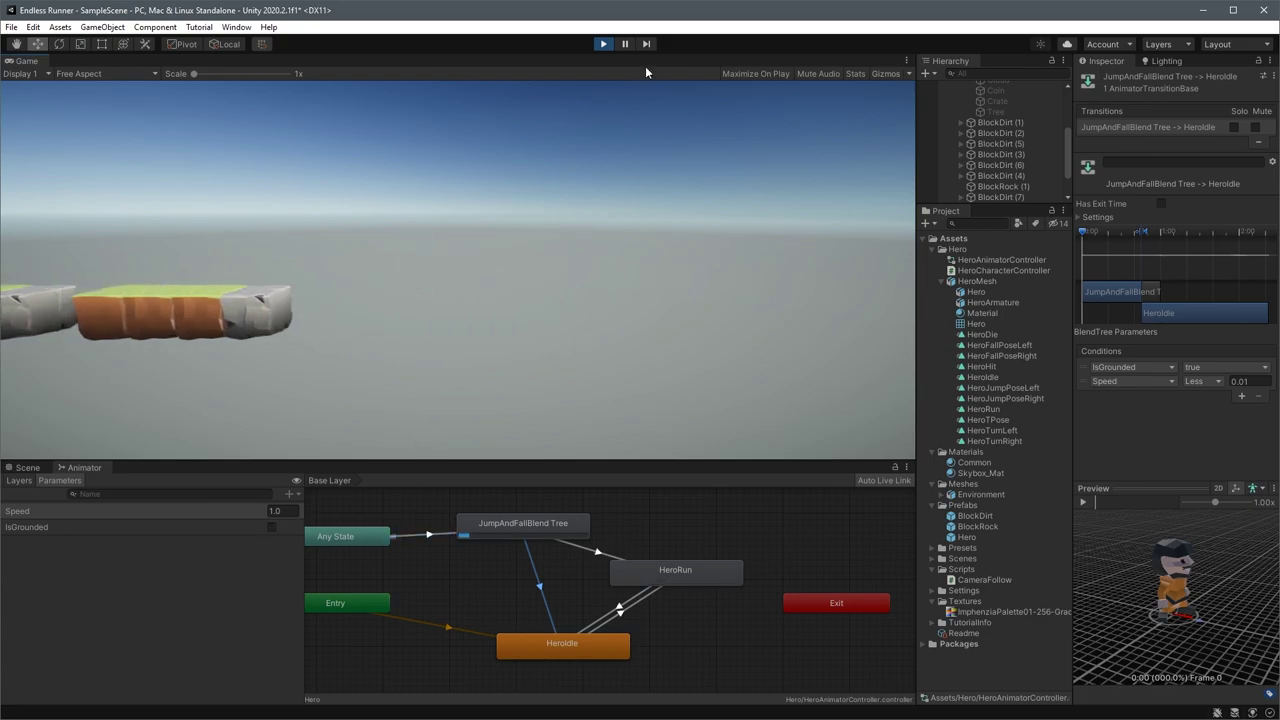
click(603, 43)
Open the JumpAndFallBlend Tree for editing and add HeroJumpPoseRight as its first motion
click(534, 522)
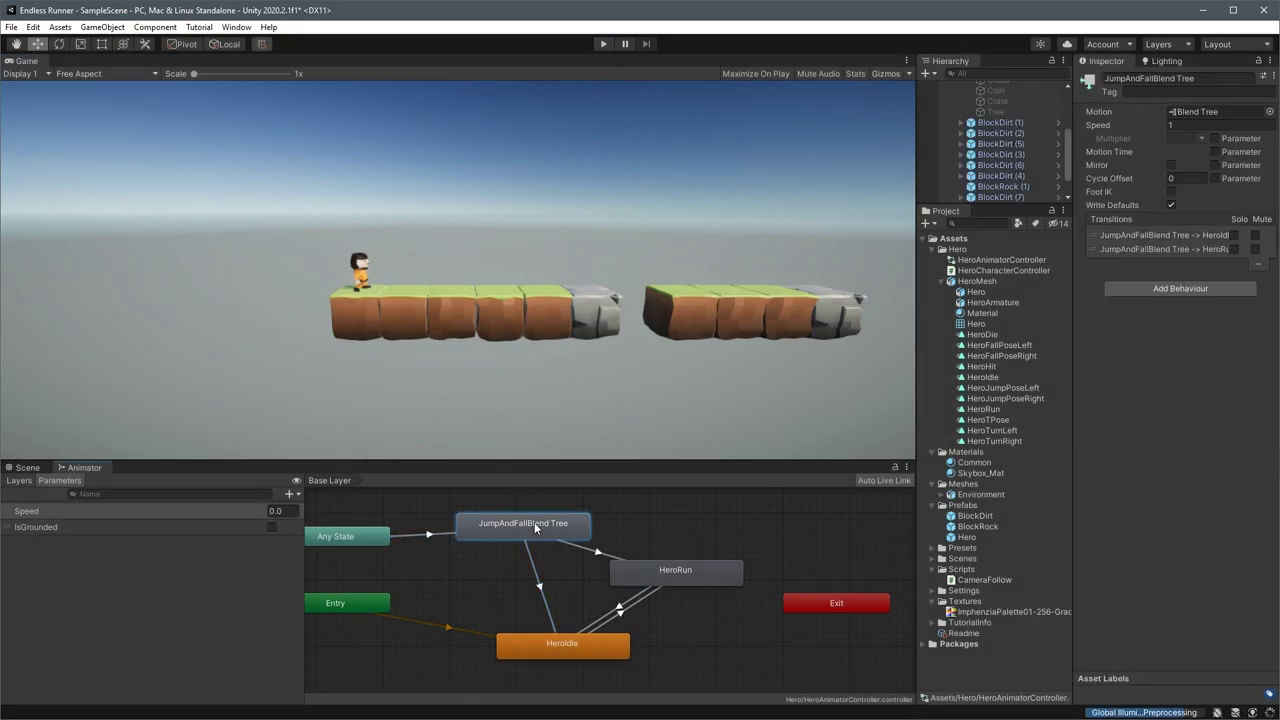
double_click(534, 522)
drag(472, 462, 472, 382)
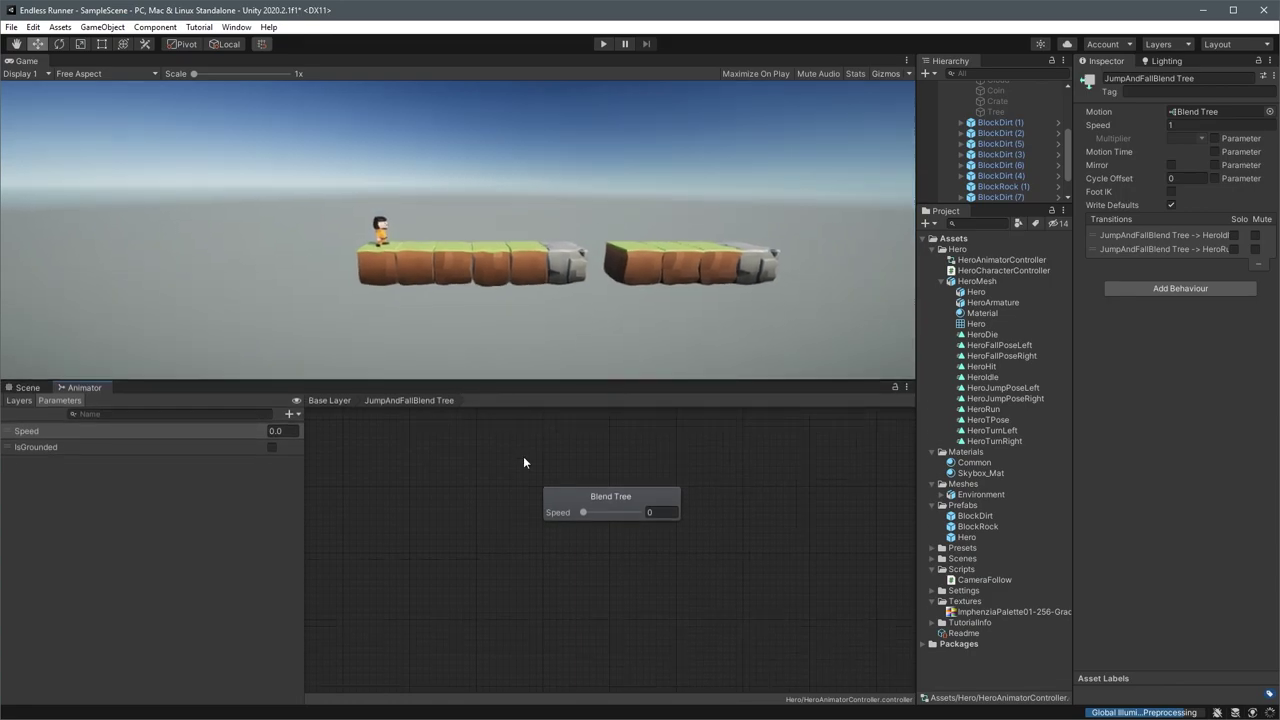
click(625, 492)
right_click(626, 495)
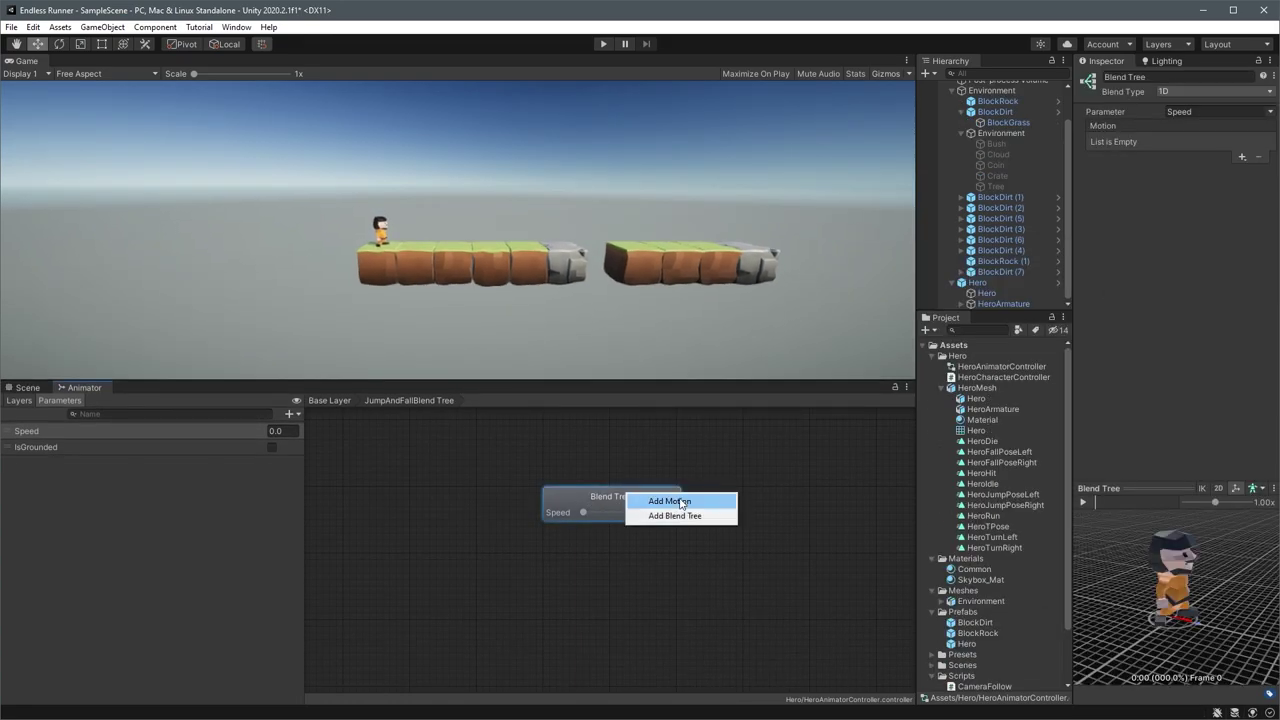
click(669, 501)
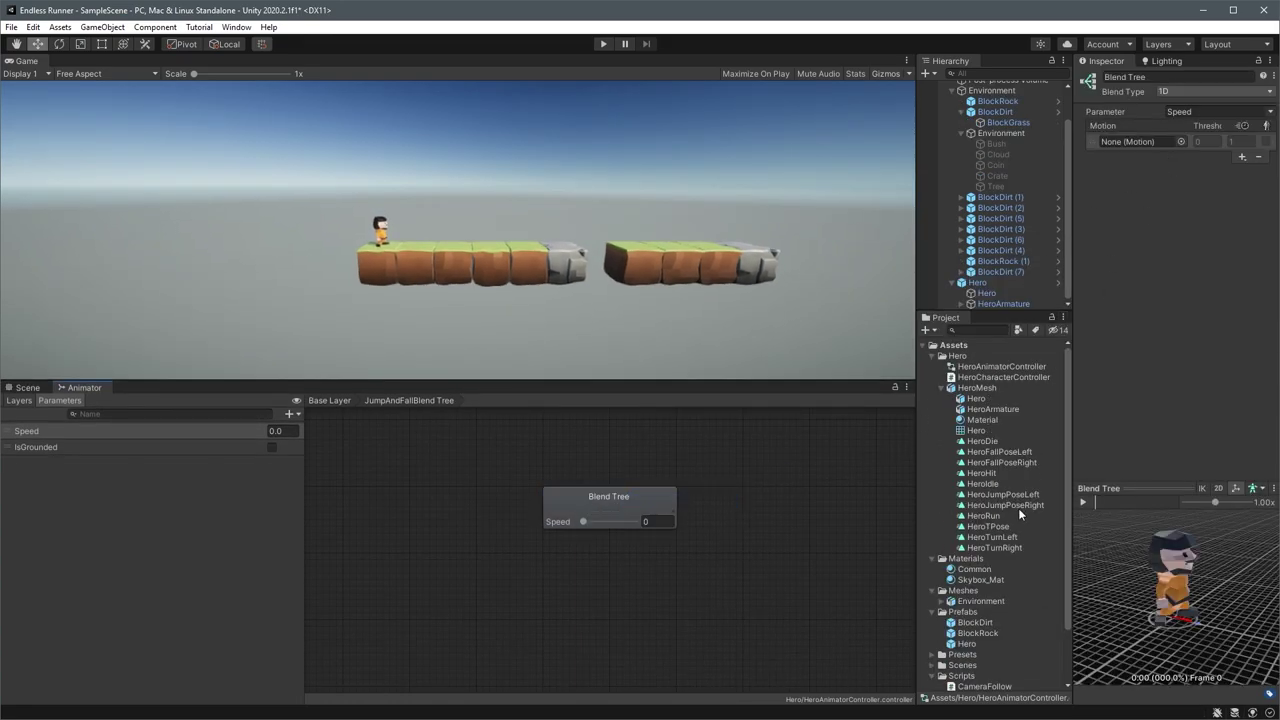
drag(1019, 505, 1156, 150)
Add a second motion to the blend tree and assign HeroFallPoseRight to it
right_click(678, 506)
click(716, 512)
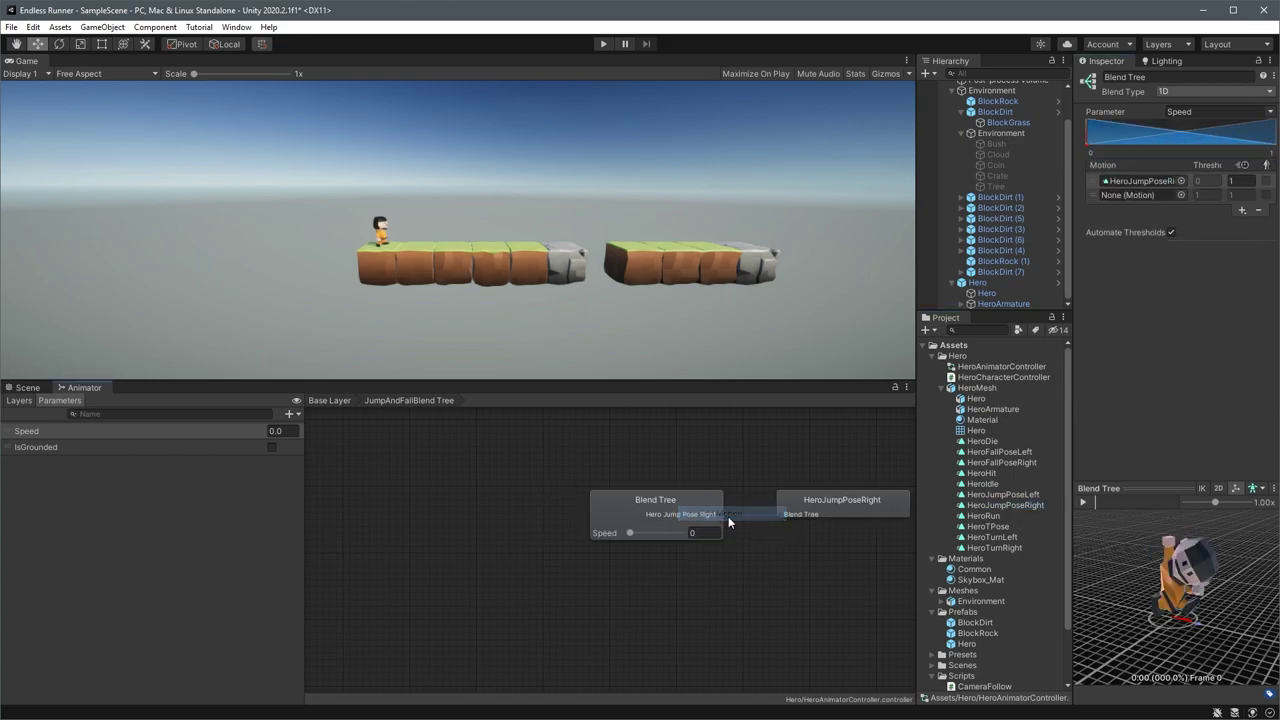
click(1181, 198)
drag(1016, 460, 1168, 199)
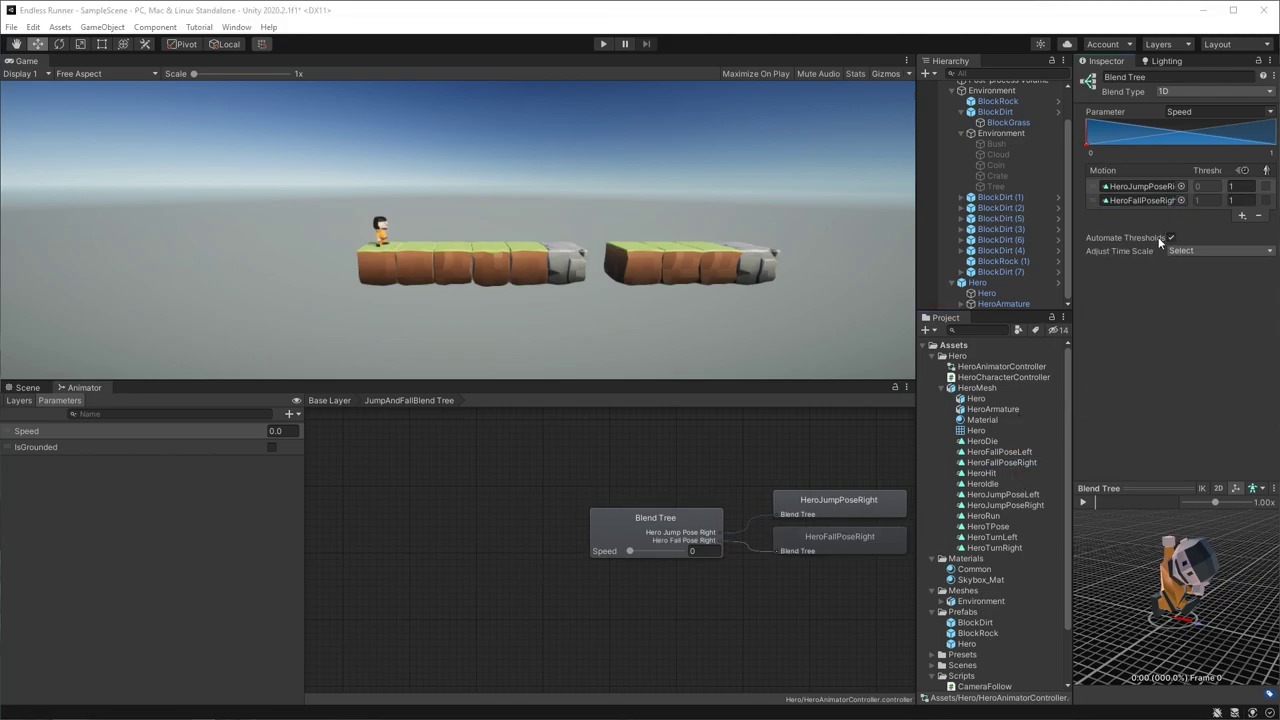
Disable Automate Thresholds and set the thresholds to -2 for HeroFallPoseRight and 2 for HeroJumpPoseRight
click(1171, 237)
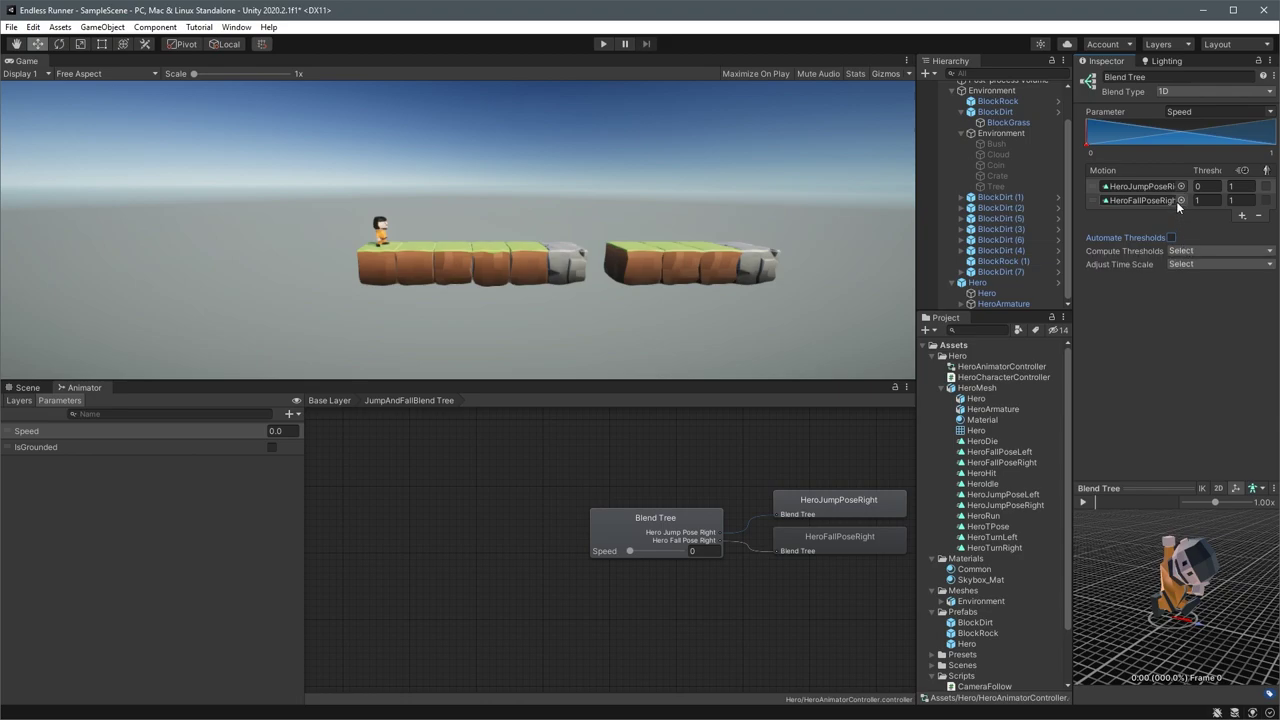
click(1205, 200)
text(-2)
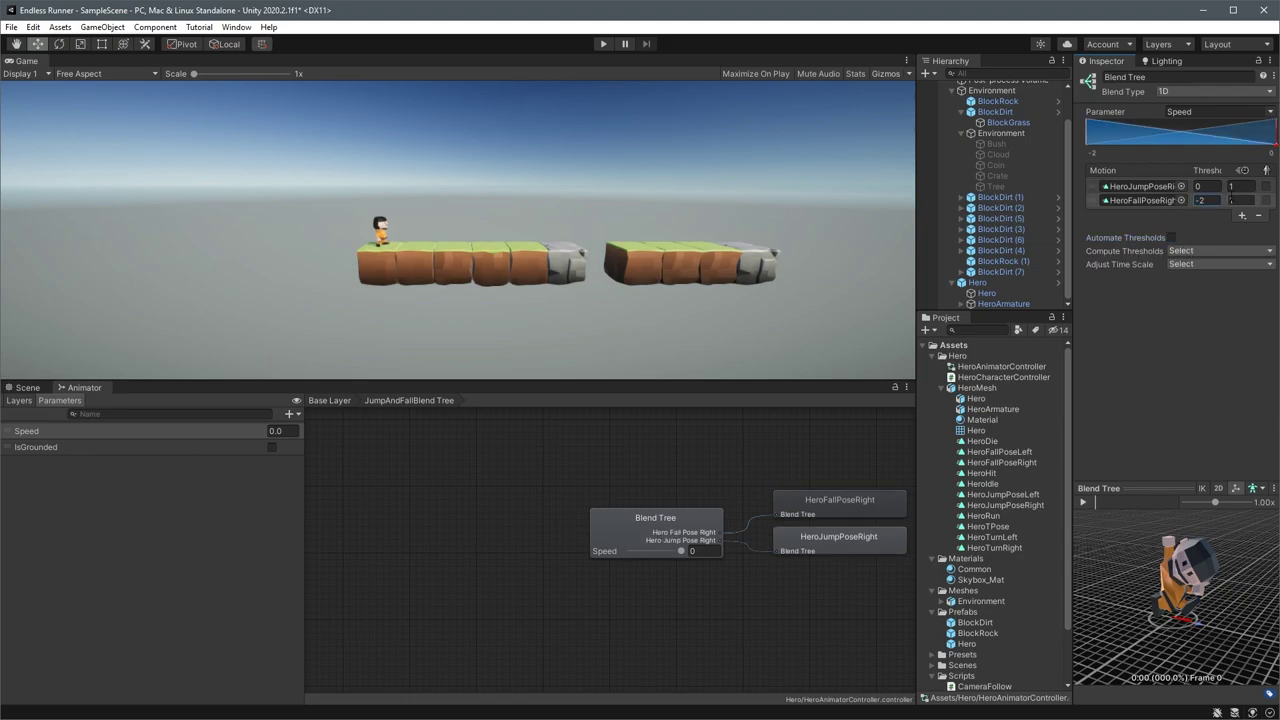
key(Return)
text(2)
key(Tab)
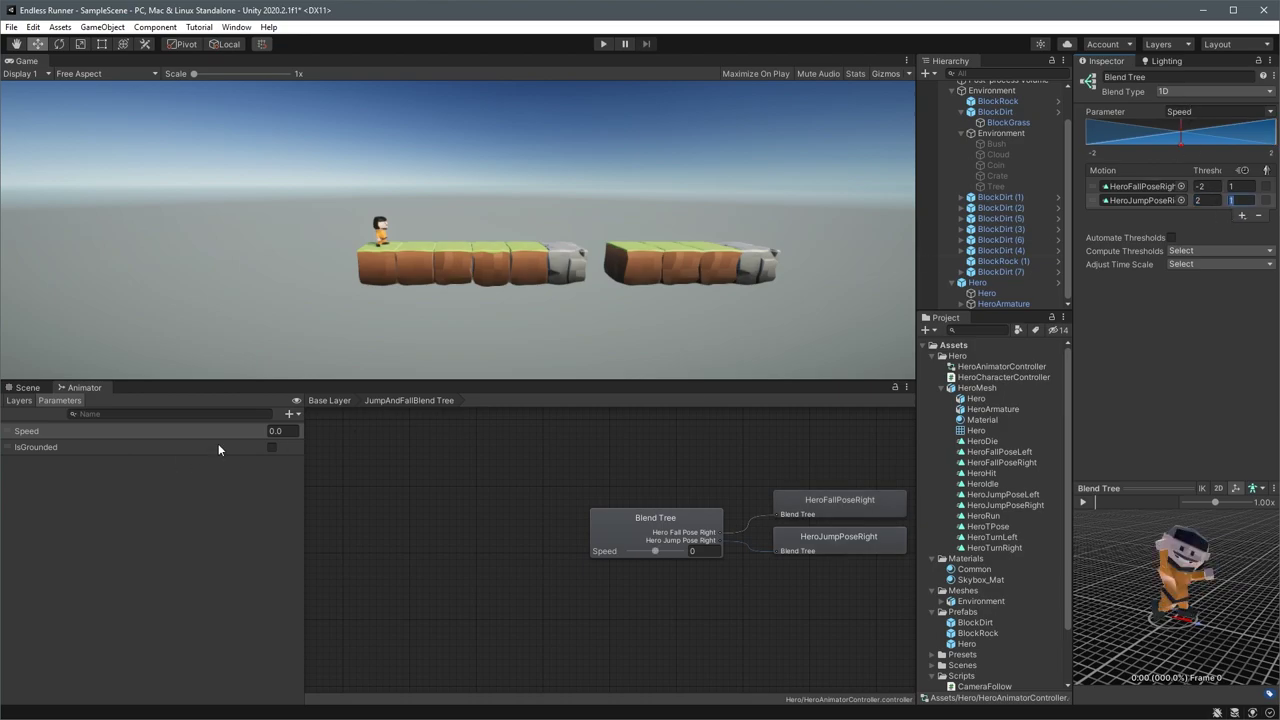
Create a Float parameter named VerticalSpeed and use it as the blend tree's parameter
click(290, 414)
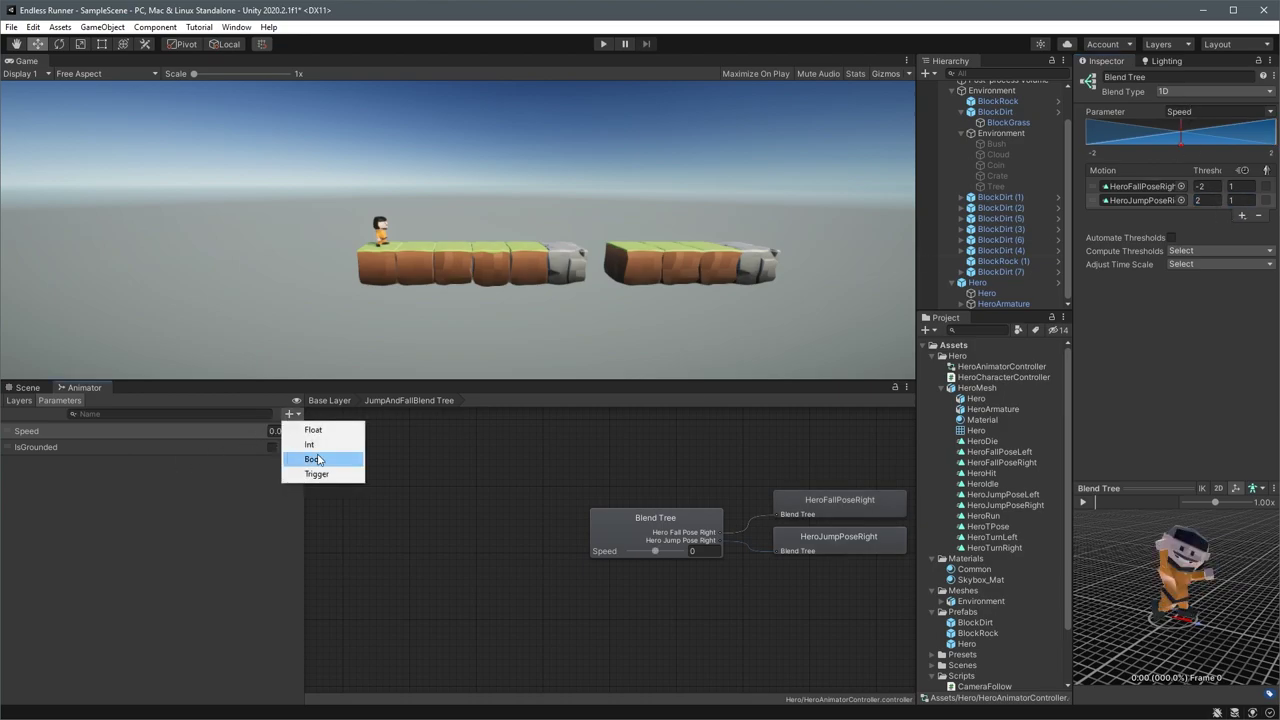
click(318, 431)
text(VerticalSpeed)
key(Return)
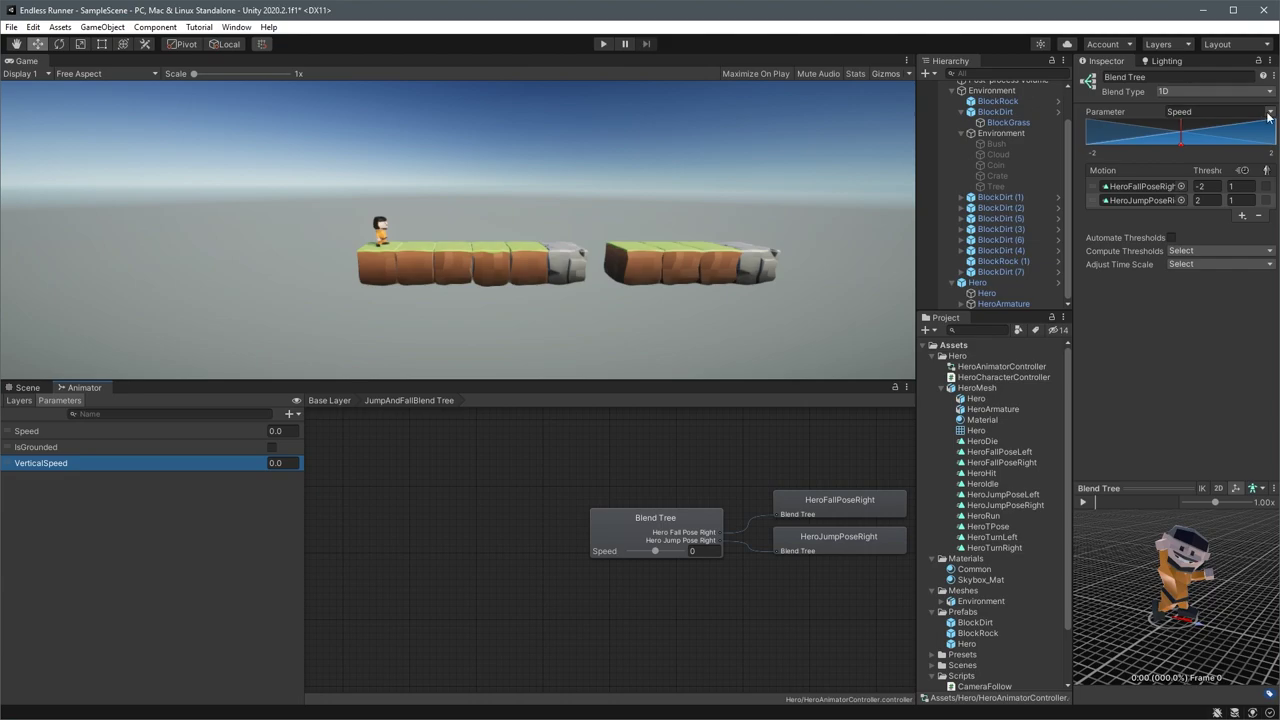
click(1218, 111)
click(1210, 138)
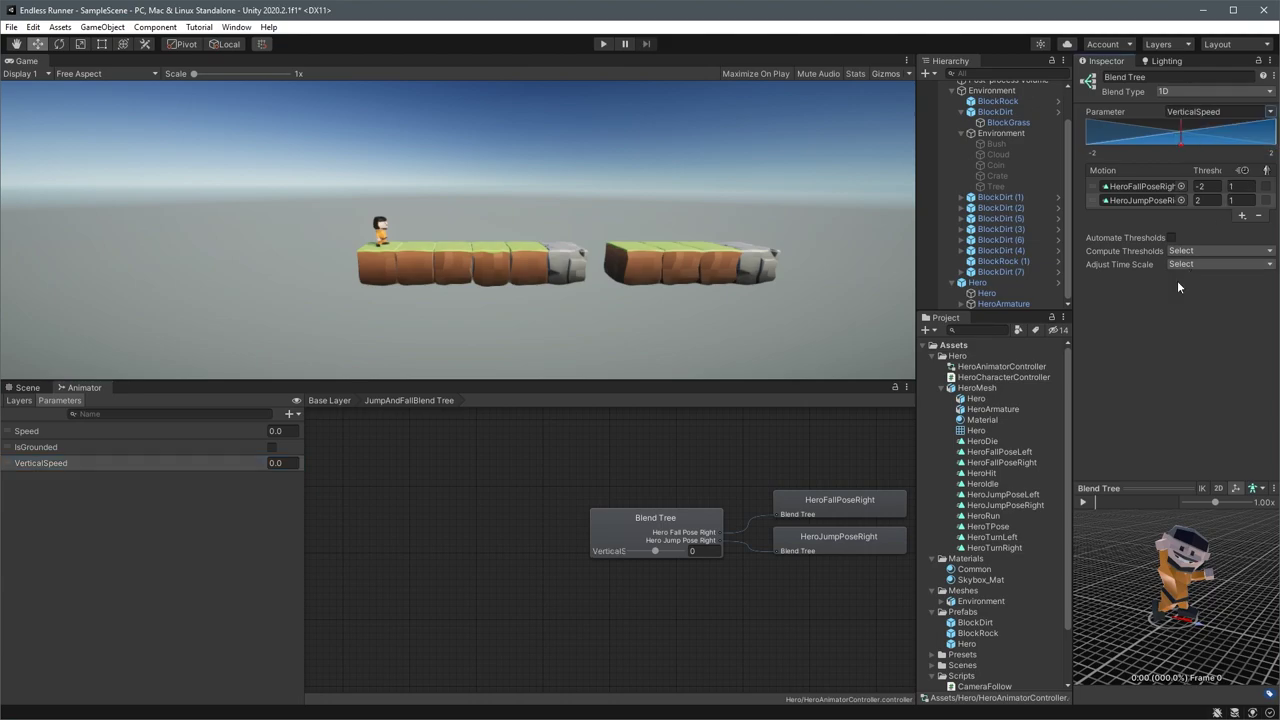
middle_drag(778, 434, 698, 463)
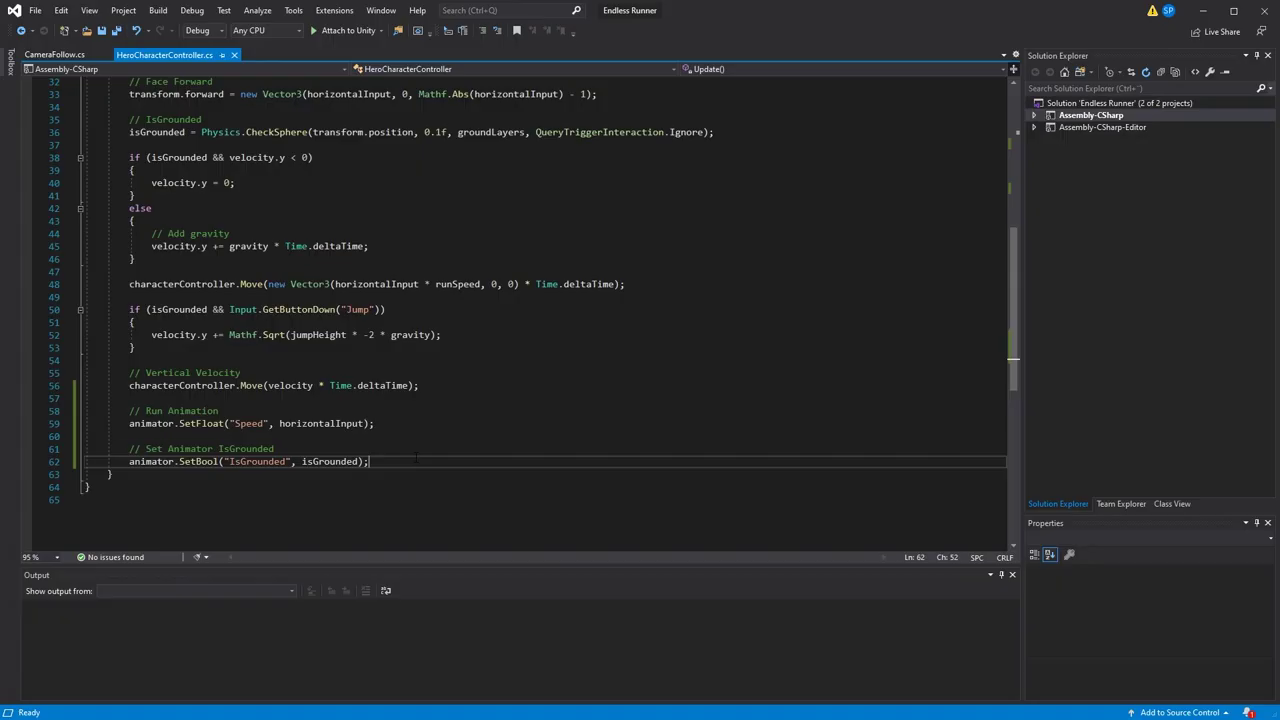
In Visual Studio, add animator.SetFloat("VerticalSpeed", velocity.y); at the end of Update in HeroCharacterController and start a comment for it
key(Return)
key(Return)
text(animator.SetFloat)
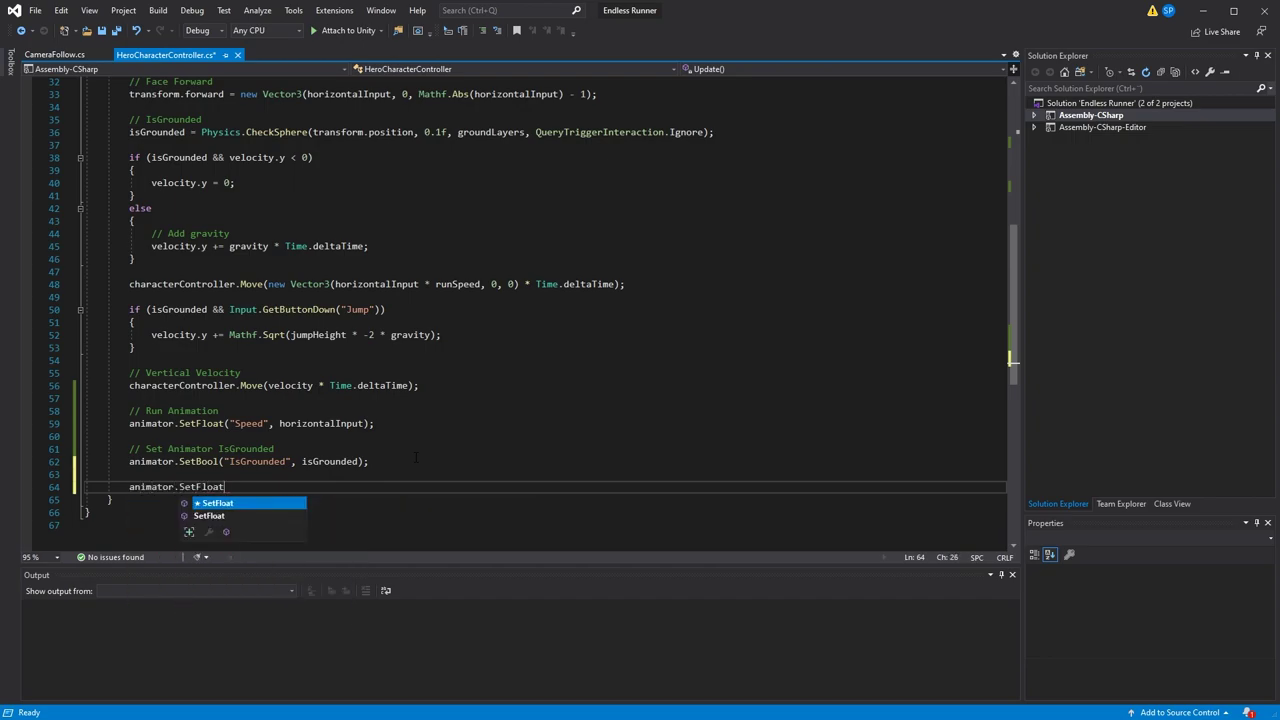
text(("VerticalSpeed", velocity.y);)
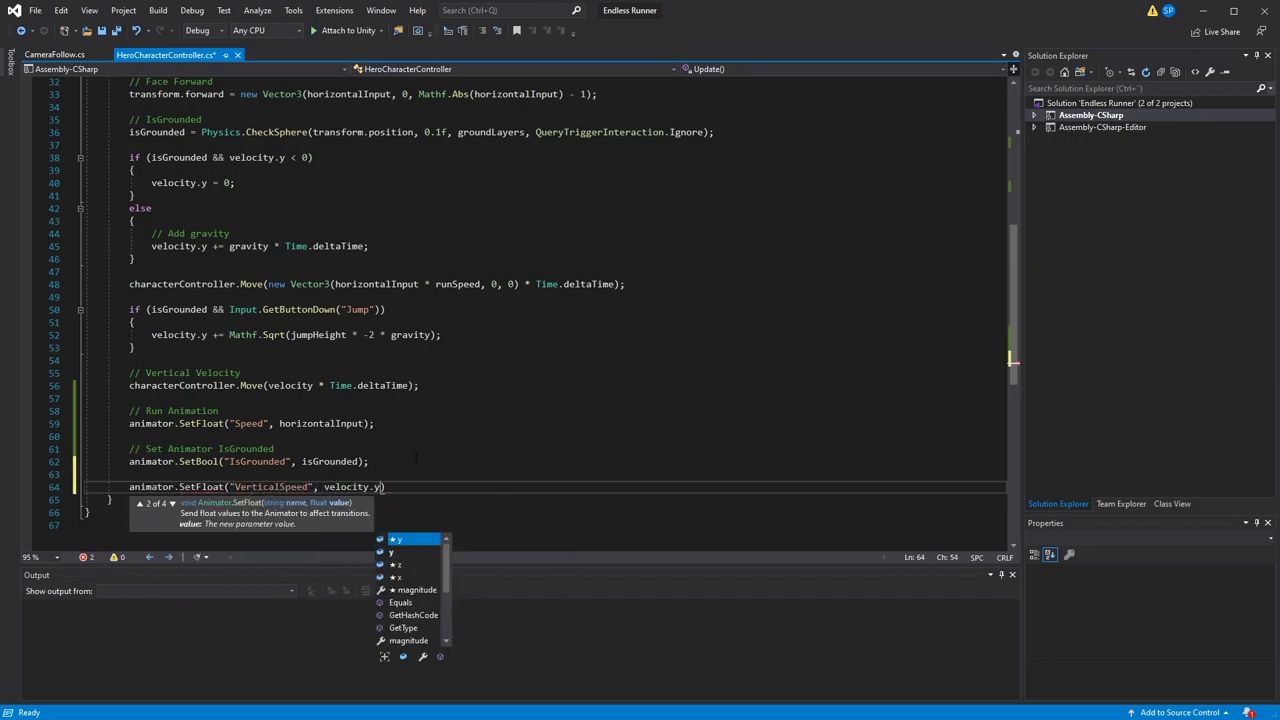
key(ctrl+Return)
text(/)
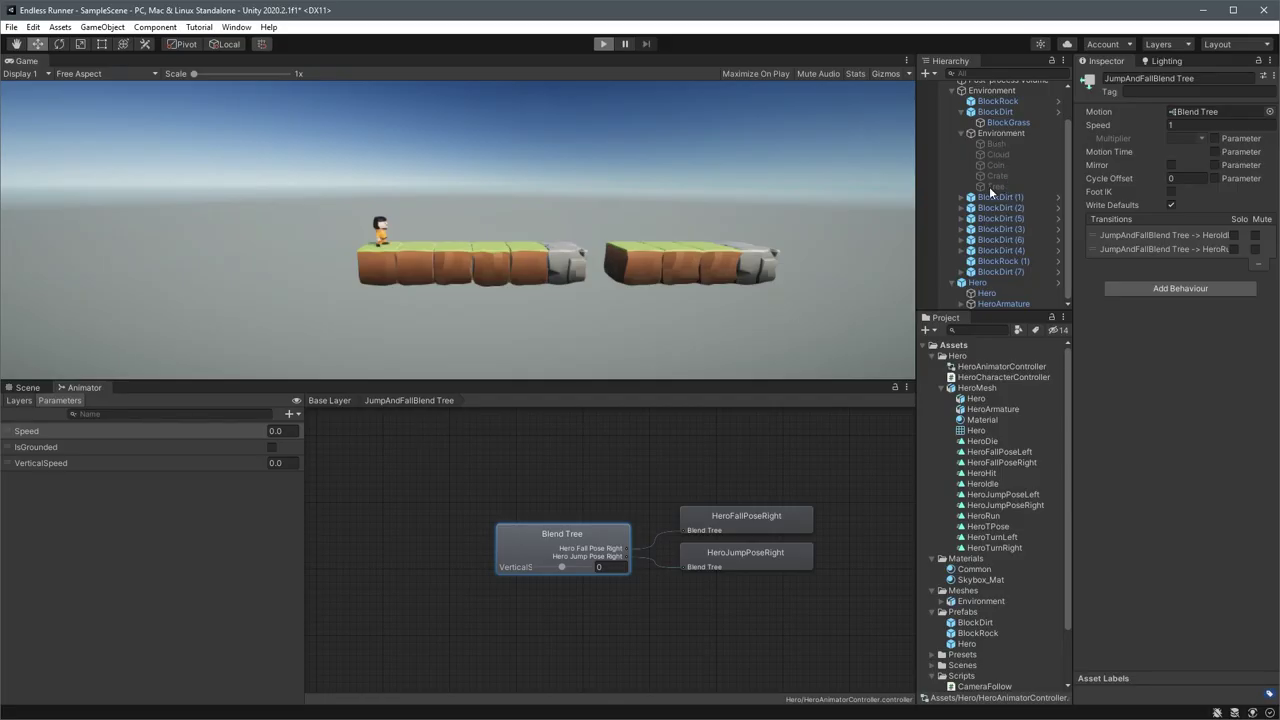
Back in Unity, select the Hero and test the jump and fall poses in Play mode
scroll(994, 192, up, 2)
click(952, 128)
click(986, 150)
click(603, 44)
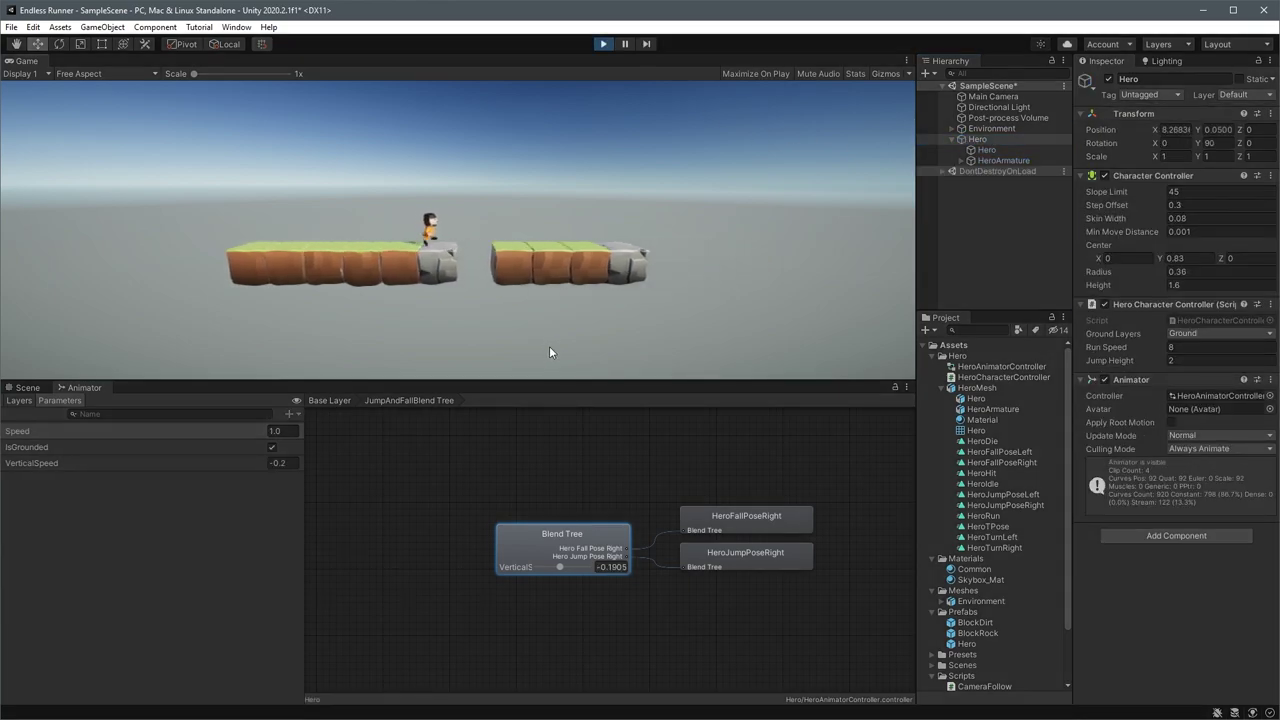
key(space)
key(space)
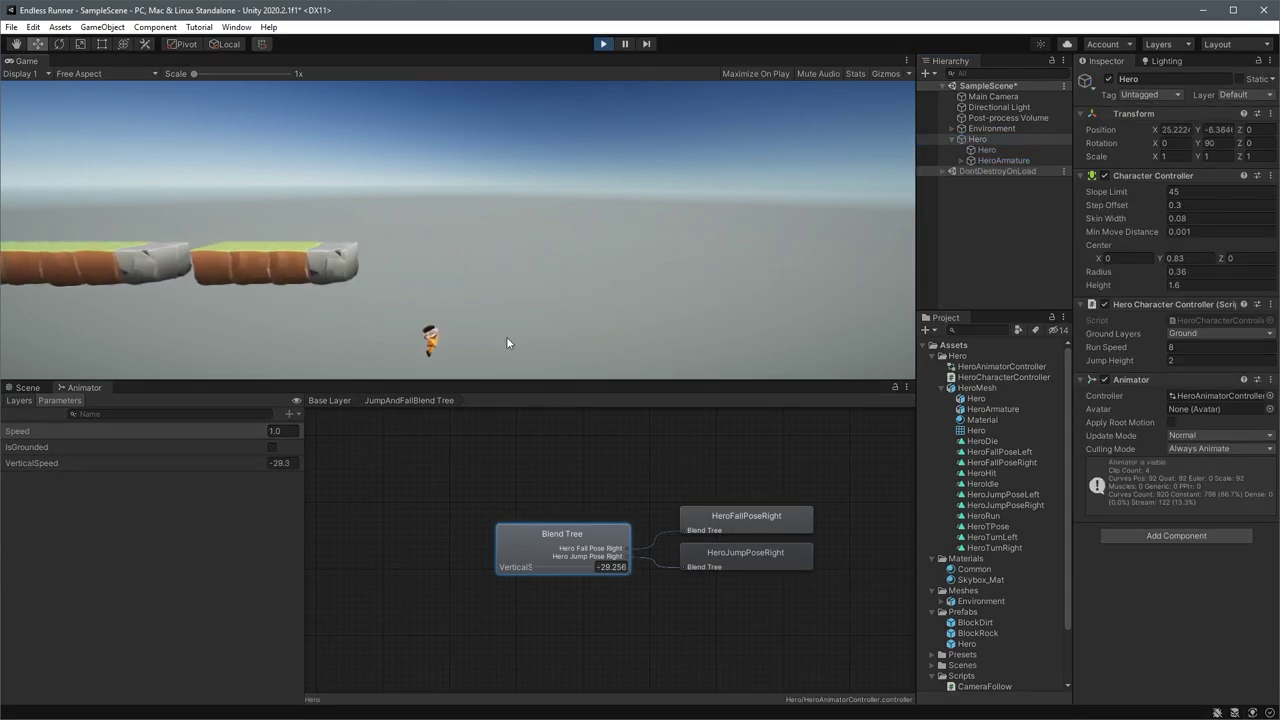
click(604, 44)
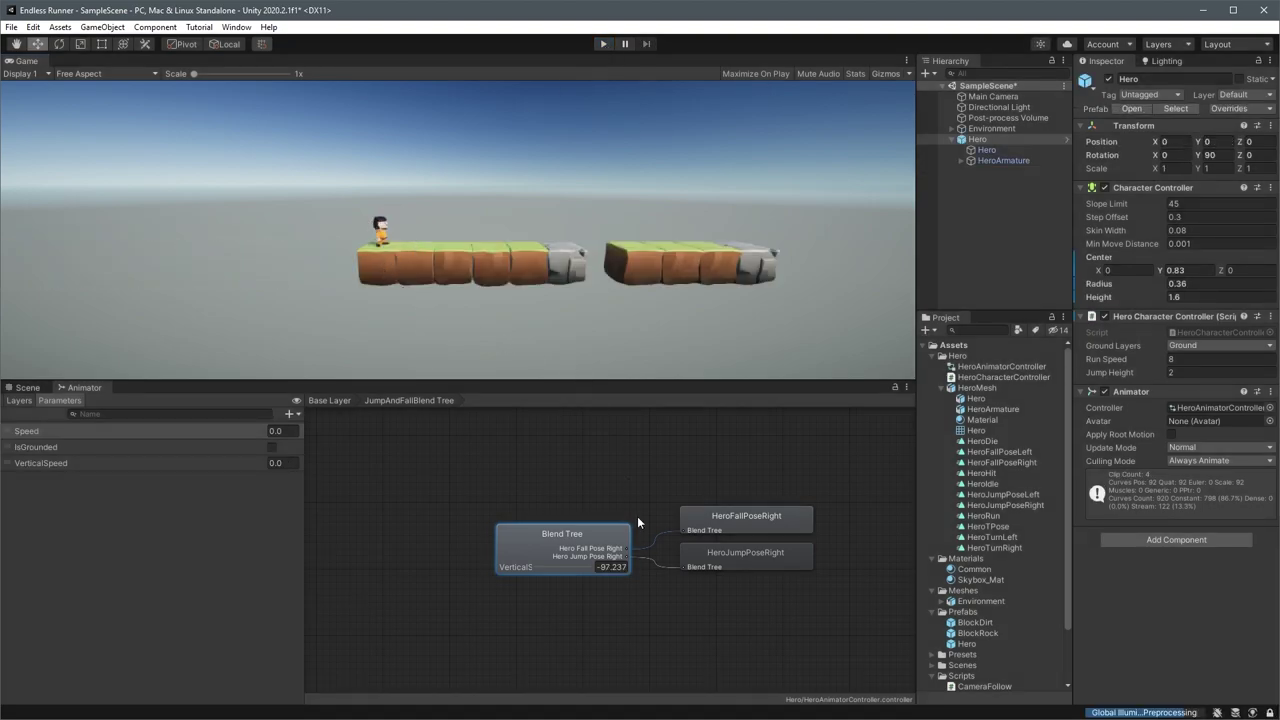
Set the project's Time Scale to 0.25 and dock the Project Settings window beside the Animator
click(33, 27)
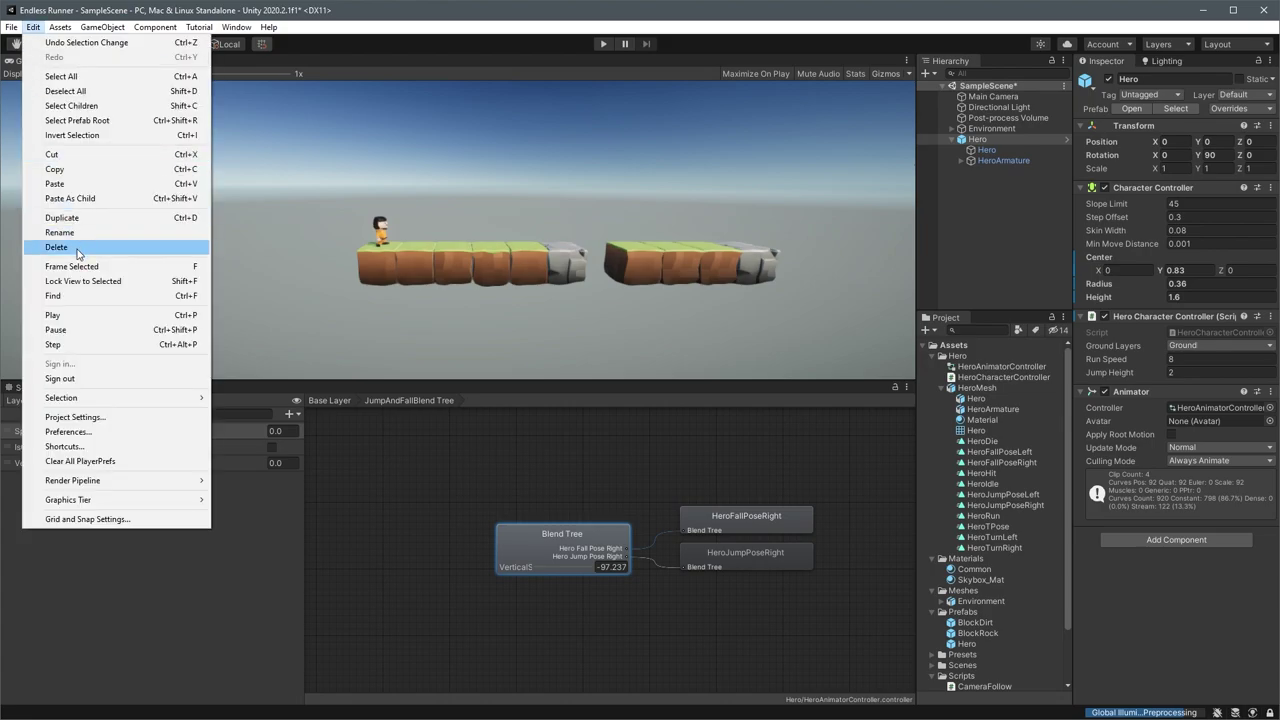
click(89, 418)
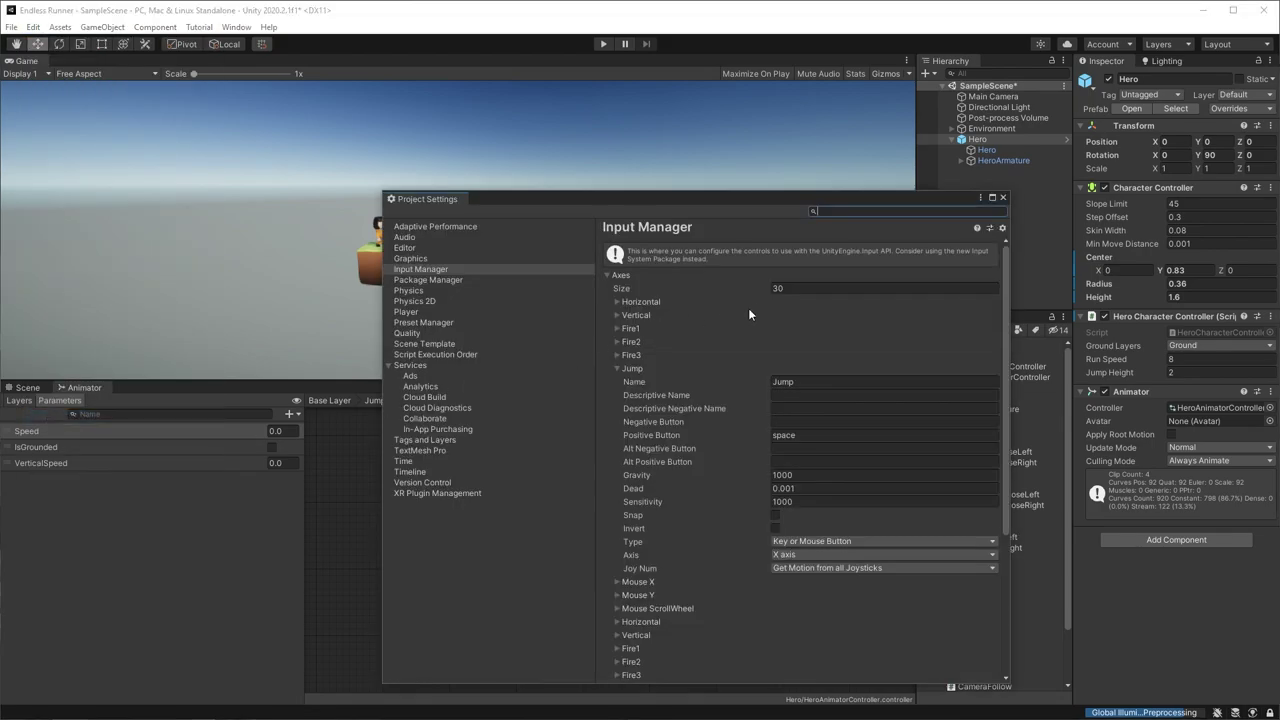
click(420, 460)
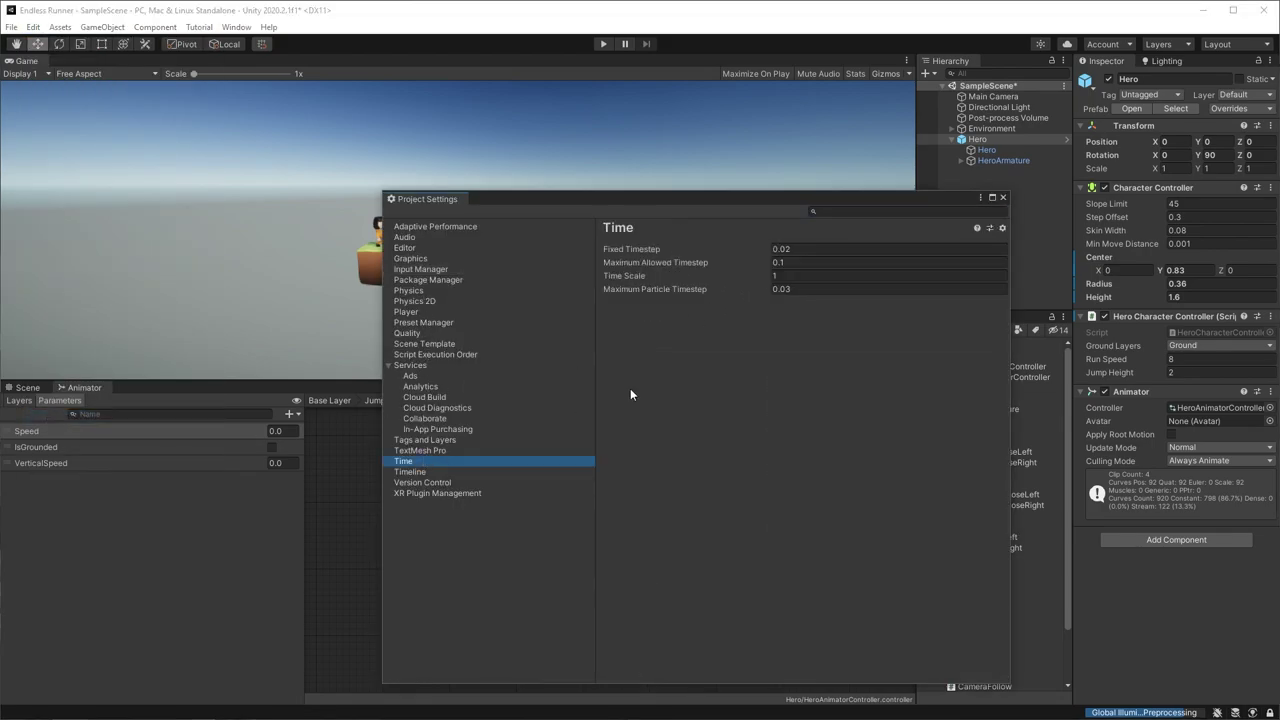
click(800, 276)
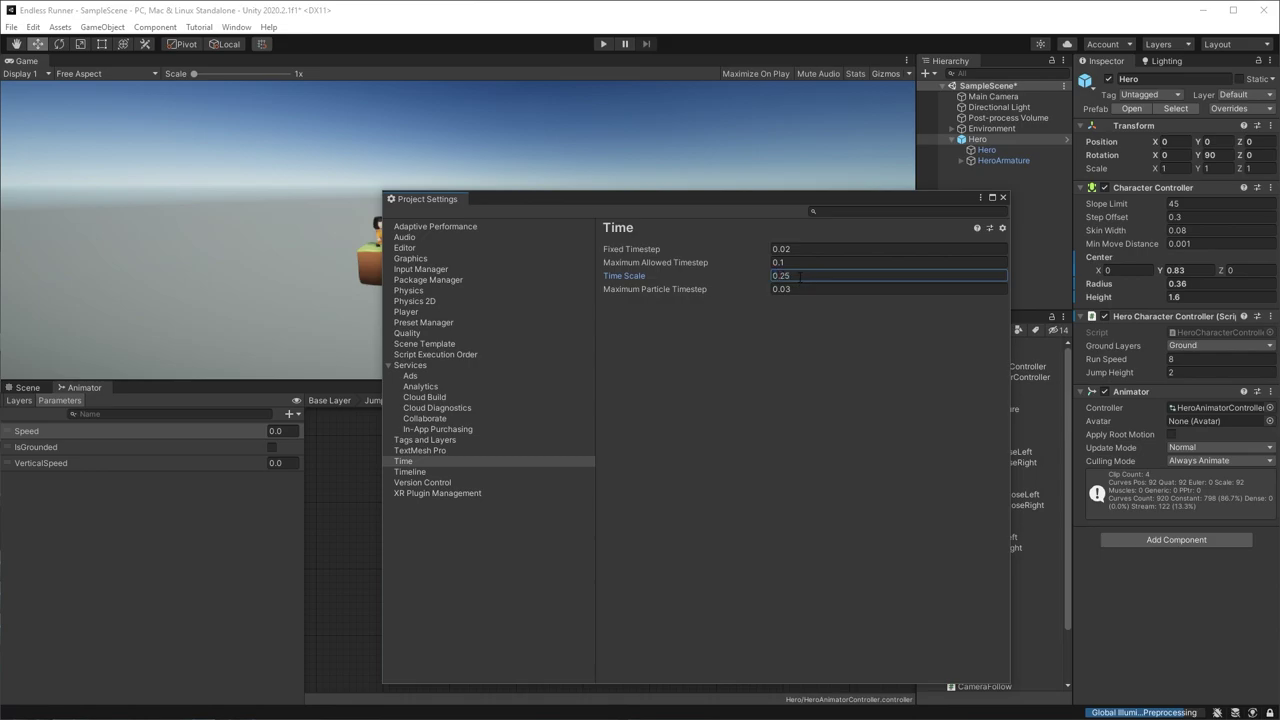
drag(431, 198, 147, 387)
click(84, 387)
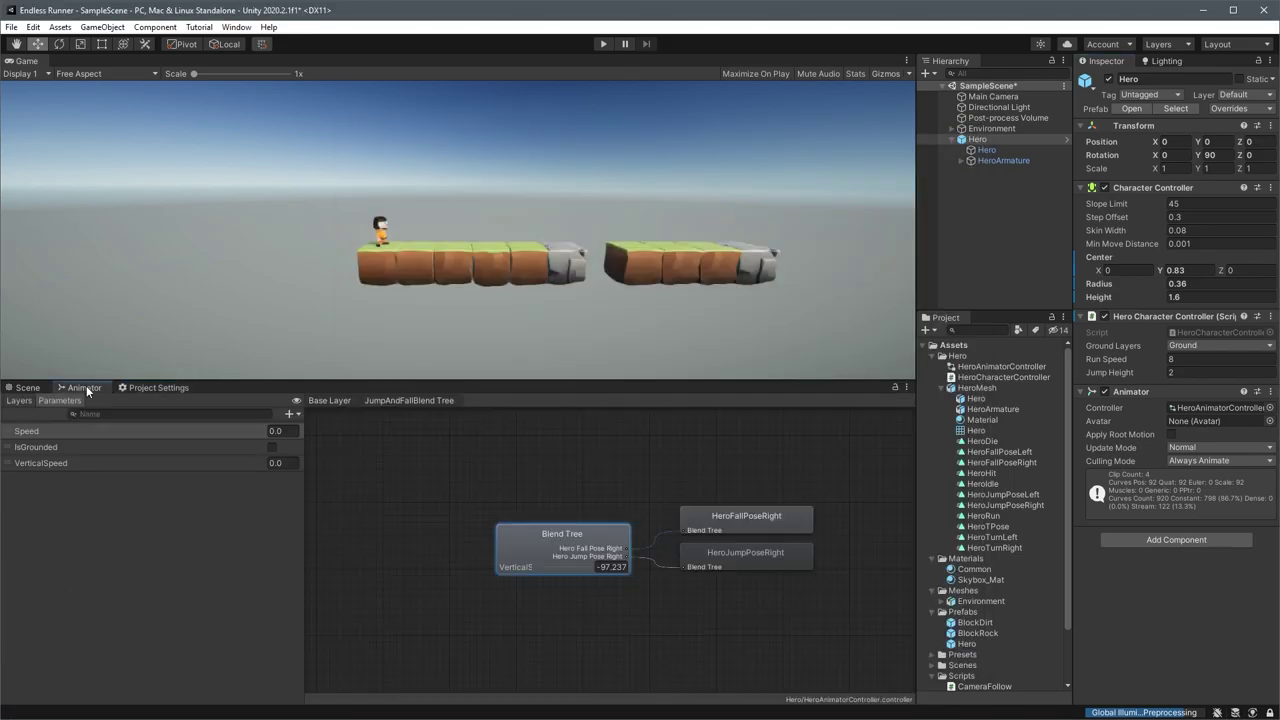
Test the Hero's run and jump animations in slow motion in Play mode
key(ctrl+p)
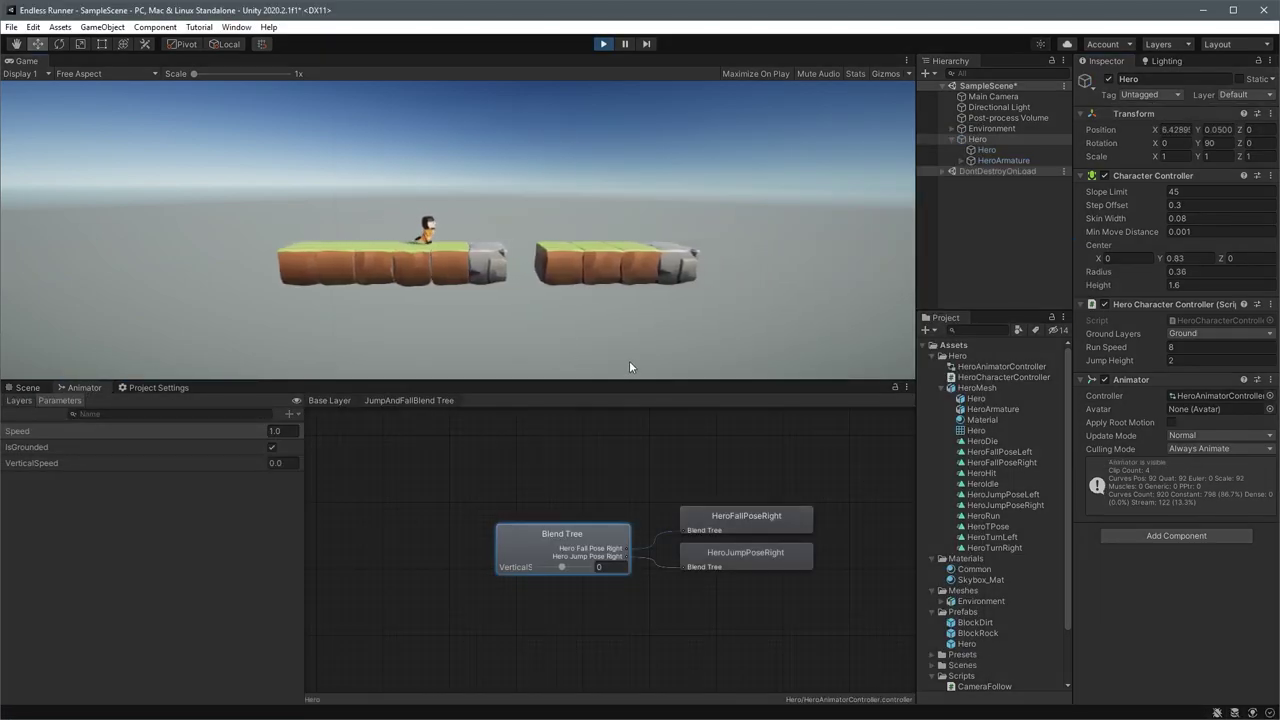
key(space)
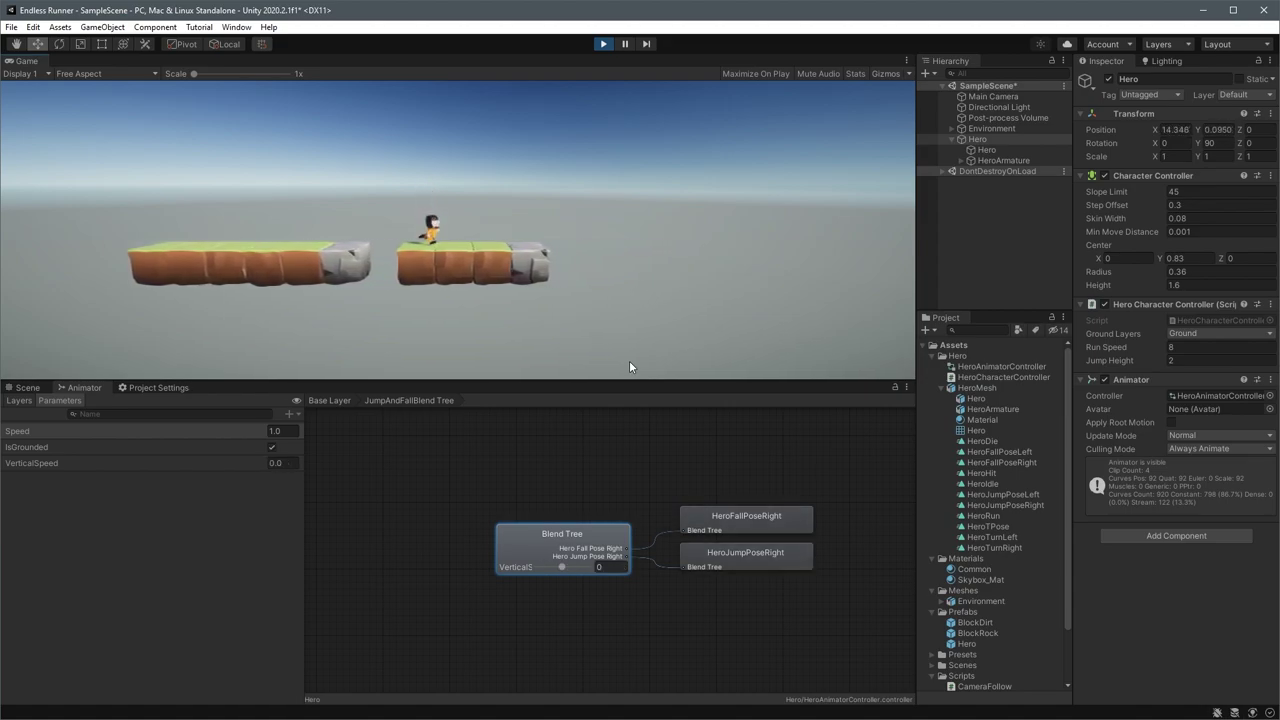
key(space)
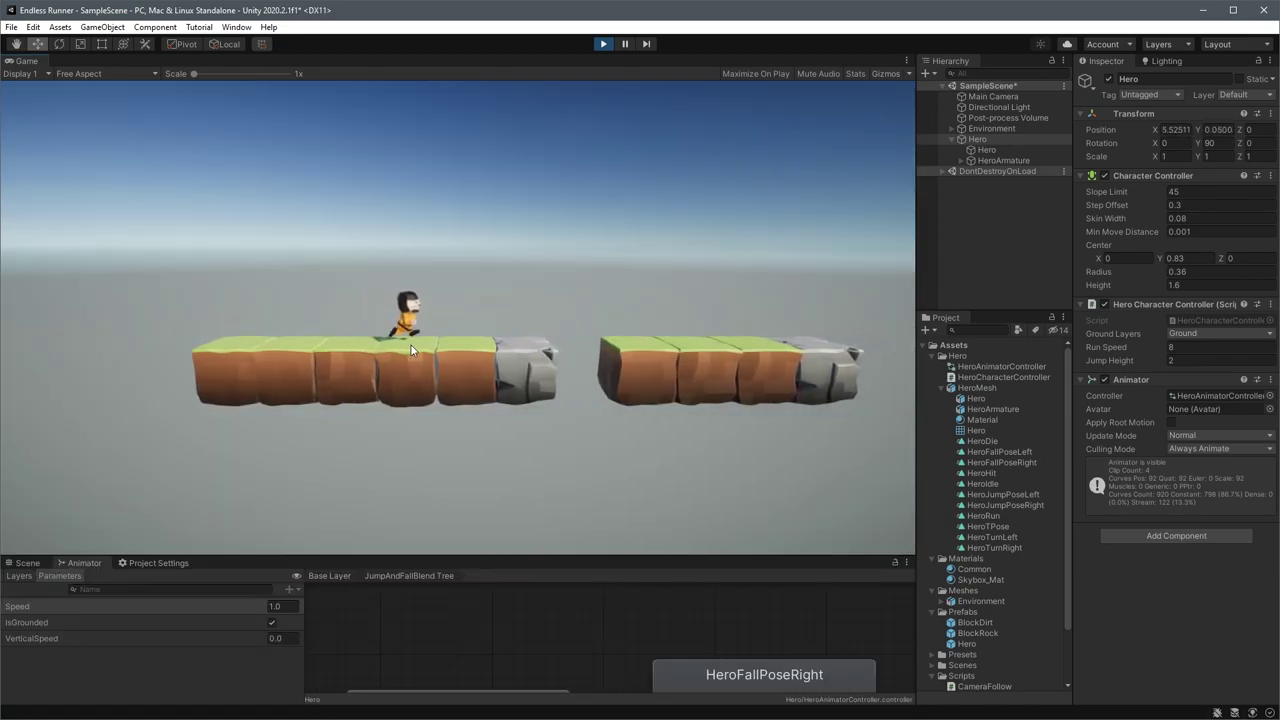
click(603, 44)
Return to the Base Layer, set the HeroRun state's speed to 1.5 and test it in Play mode
click(322, 576)
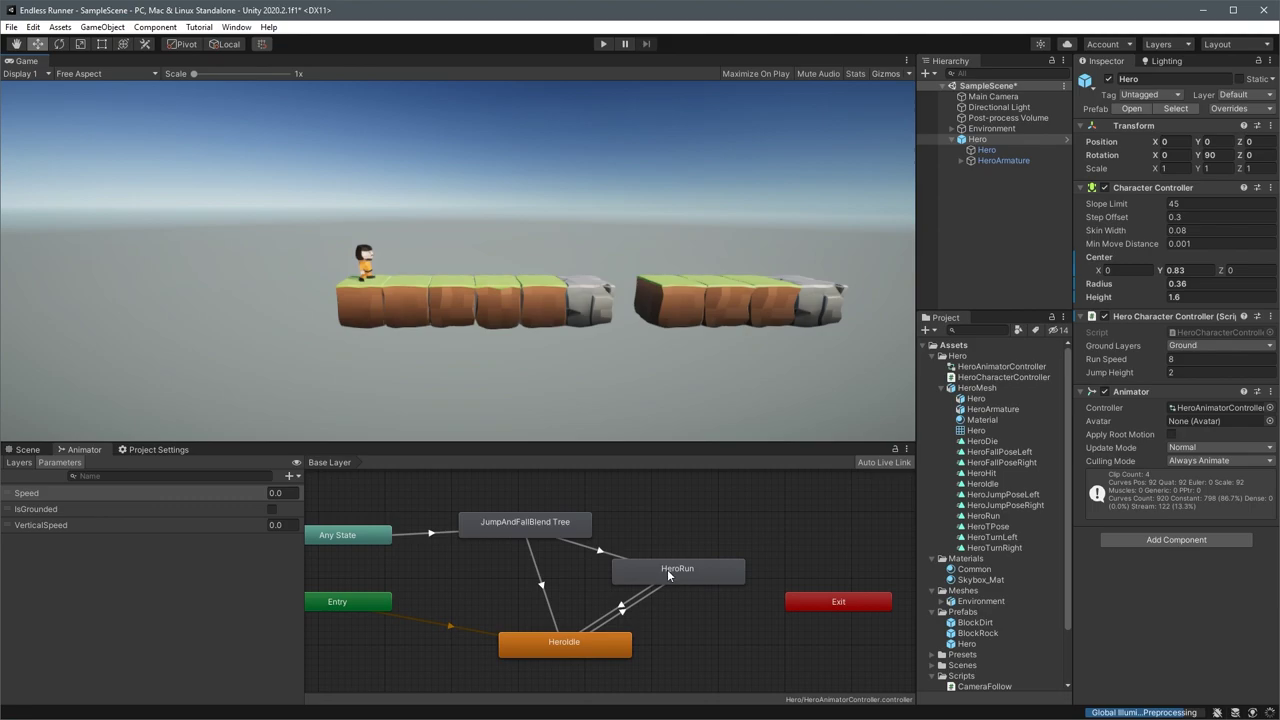
click(667, 569)
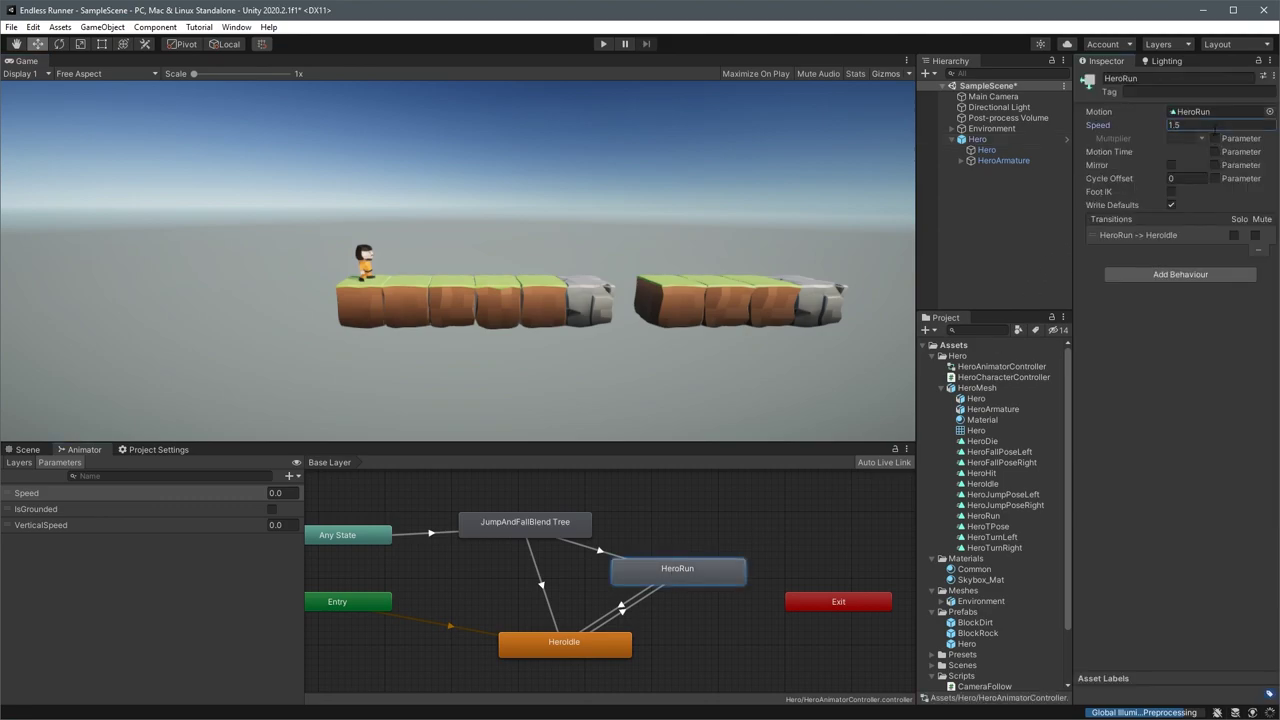
click(603, 44)
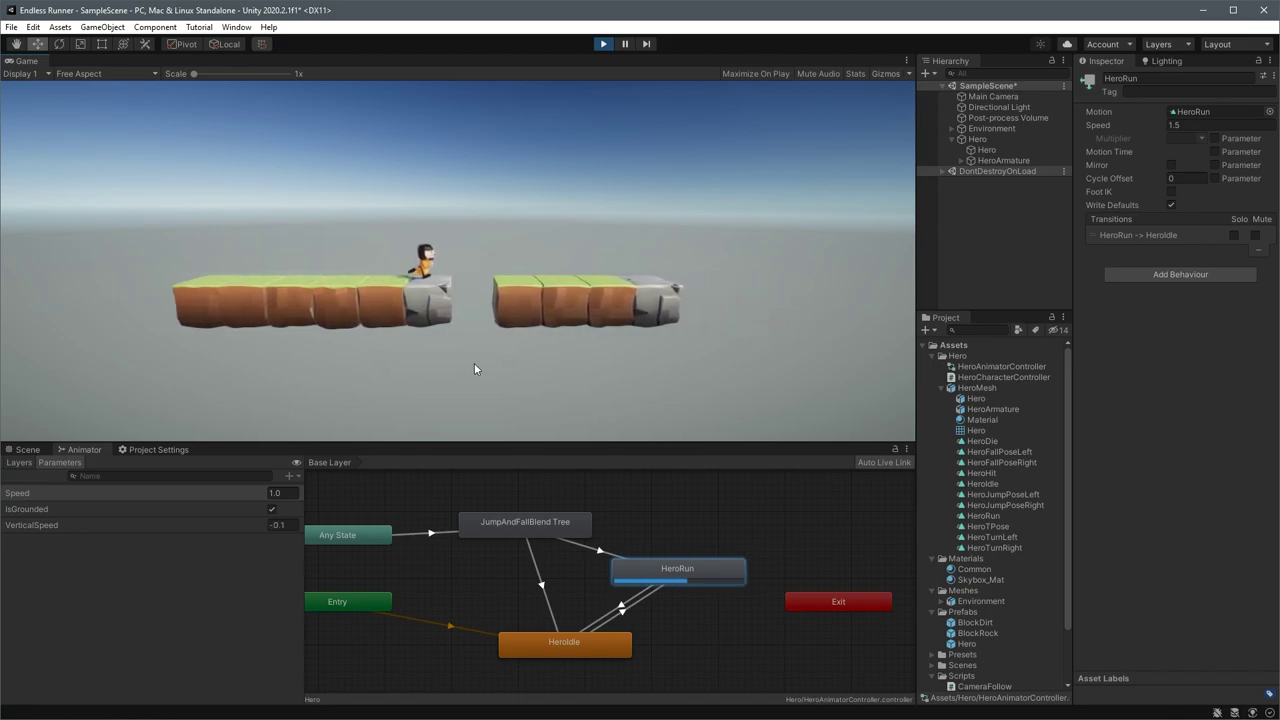
Set the HeroRun state's speed to 2 and test running and jumping in Play mode
click(604, 44)
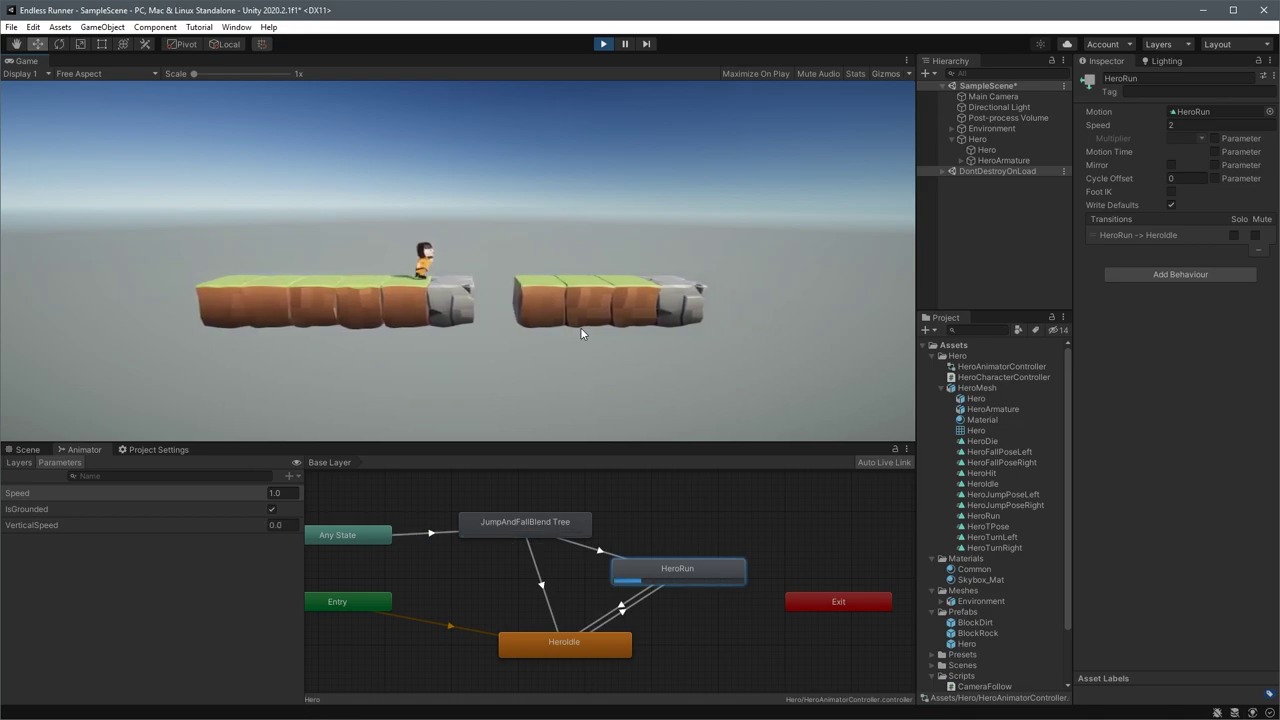
key(space)
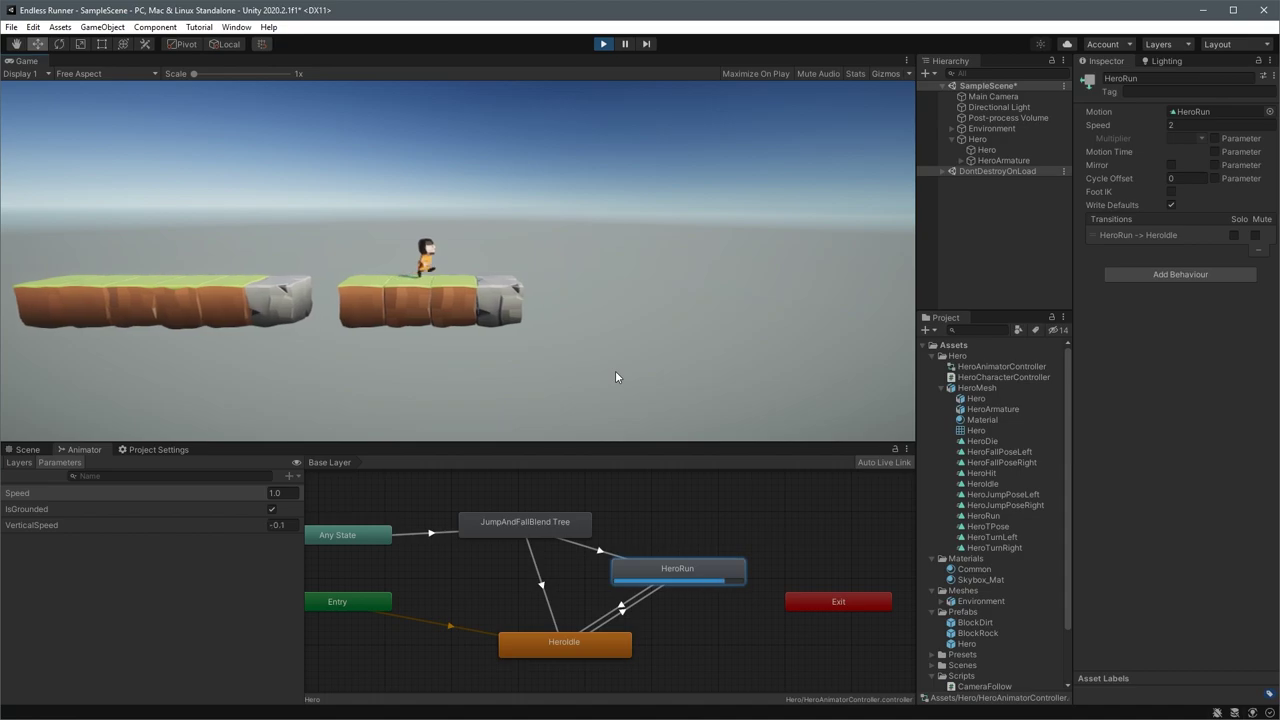
key(space)
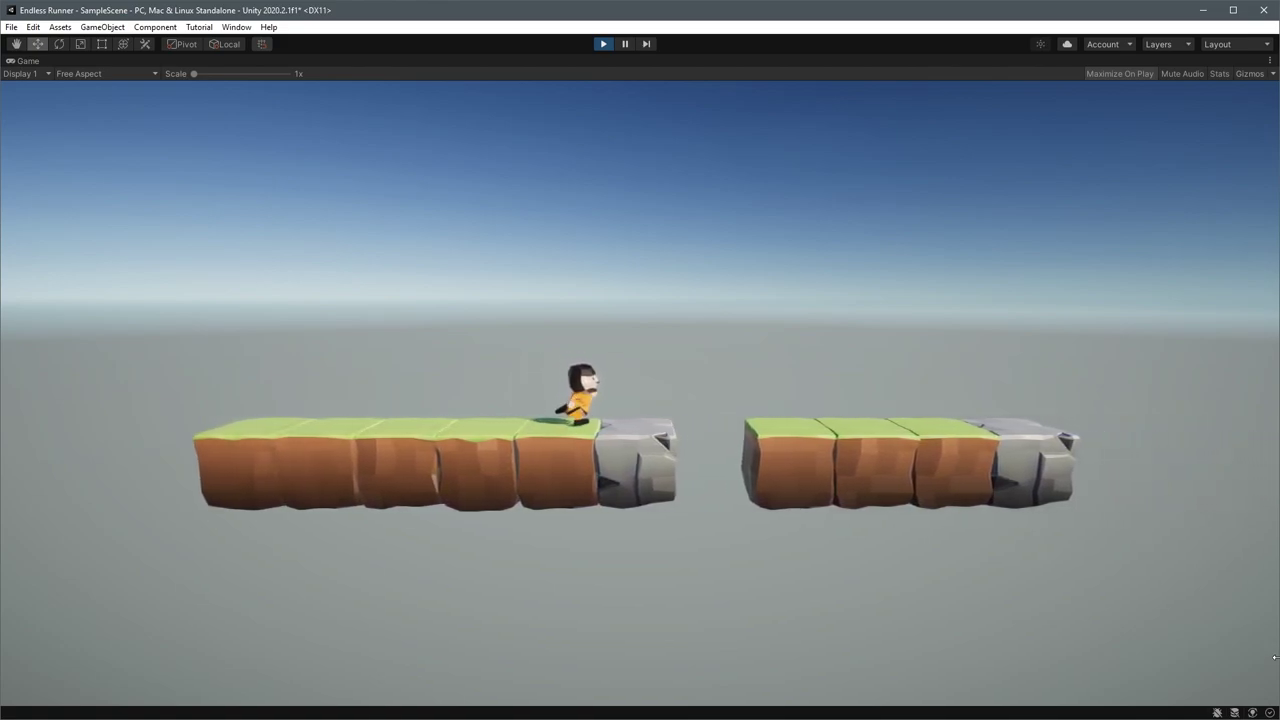
Make the Hero jump the gap between the two platforms in Play mode
key(space)
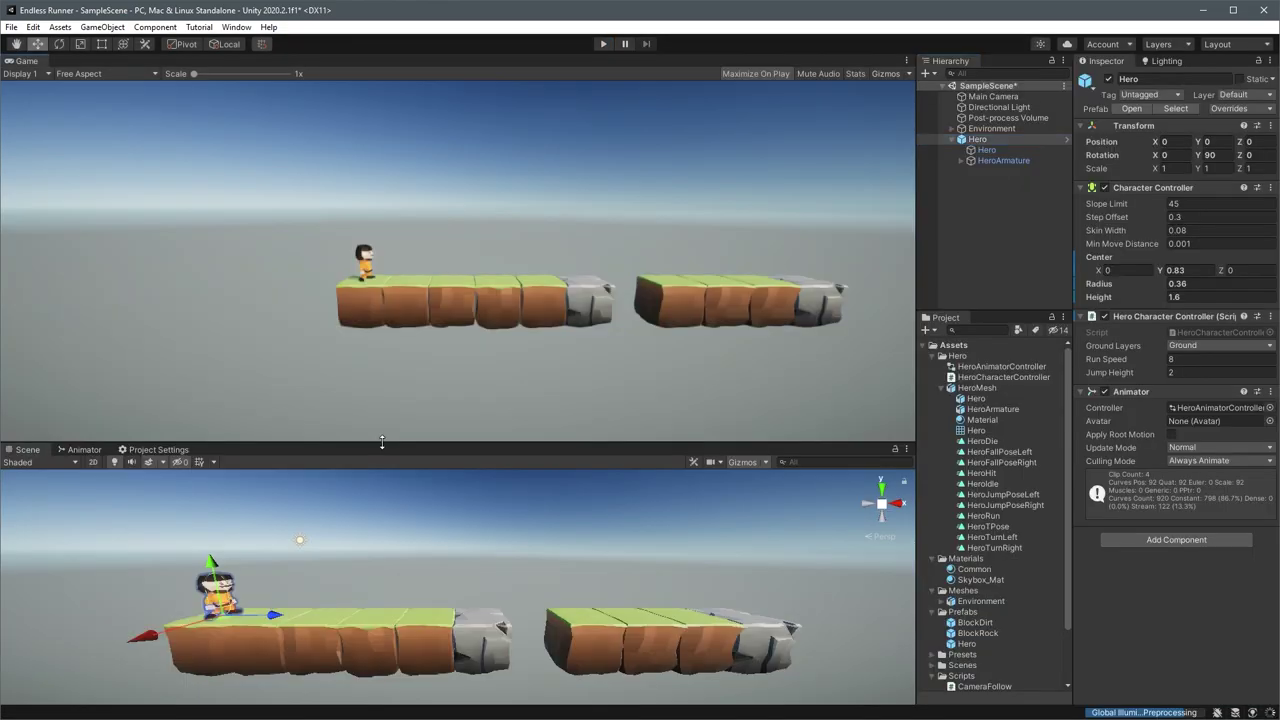
Add an empty child named GroundChecks to the Hero and an empty child named Check1 inside it
drag(381, 442, 421, 248)
scroll(486, 409, up, 6)
right_click(987, 143)
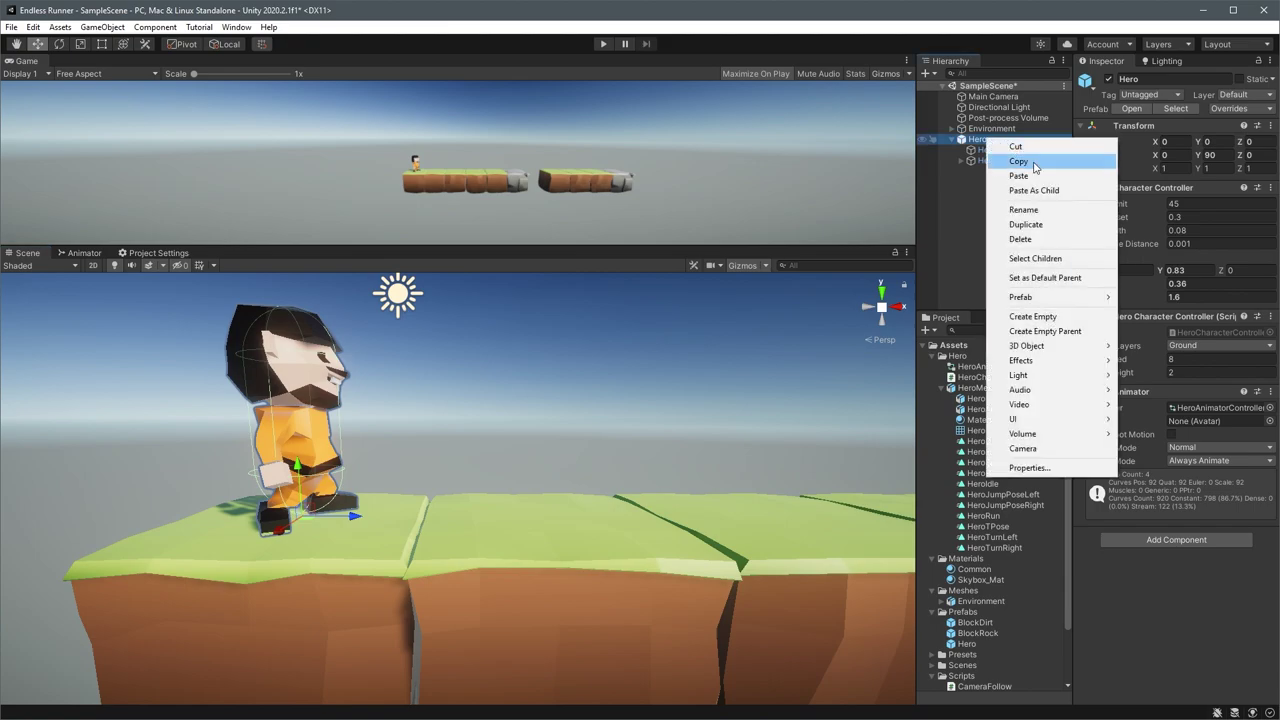
click(1066, 317)
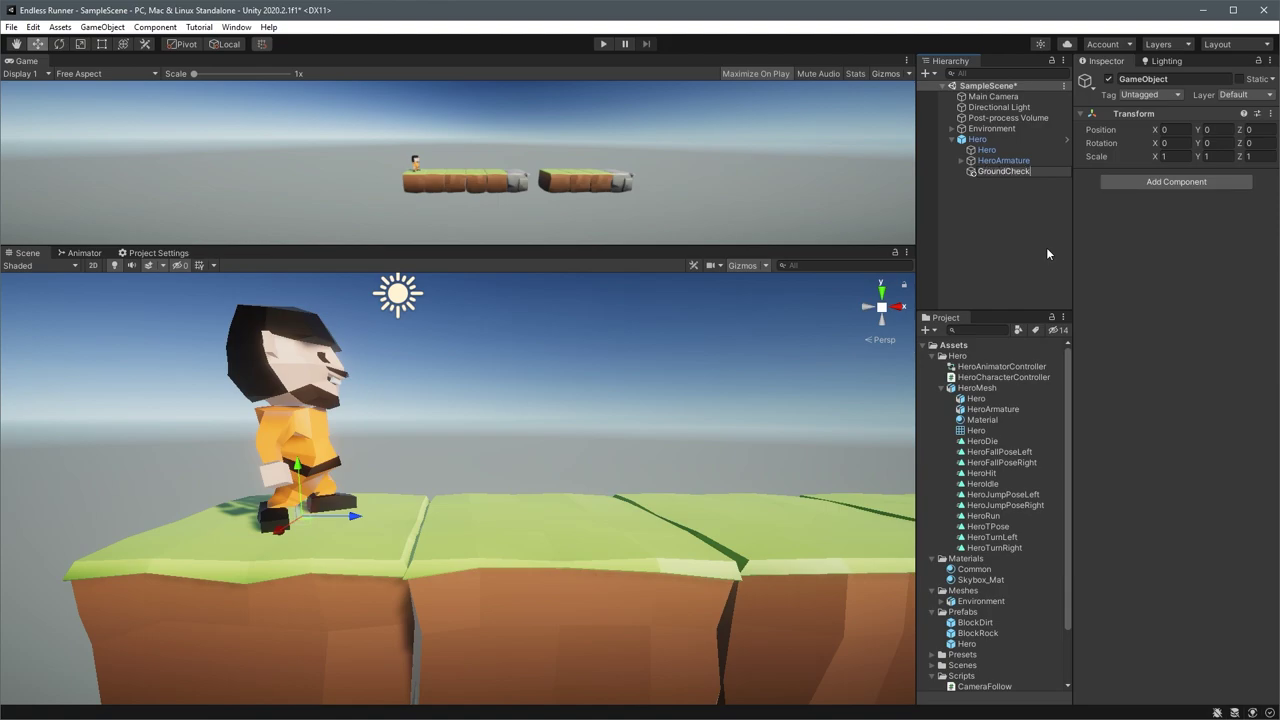
right_click(1013, 171)
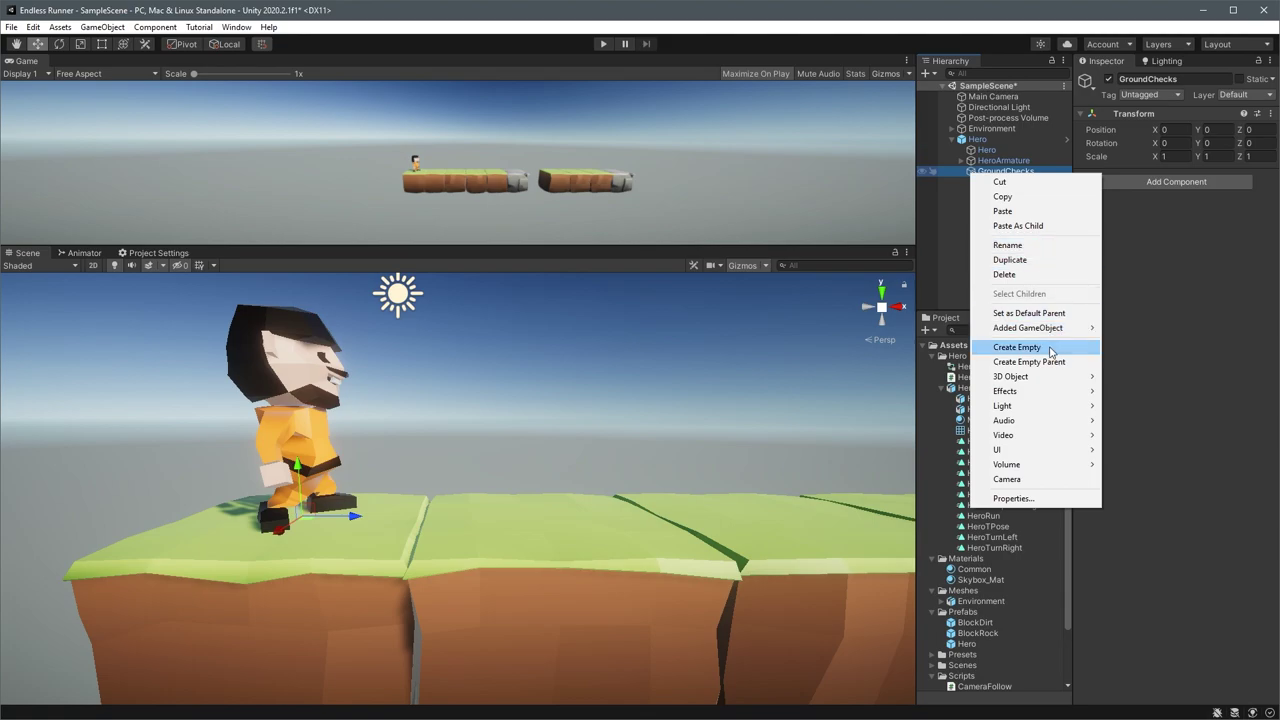
click(1030, 347)
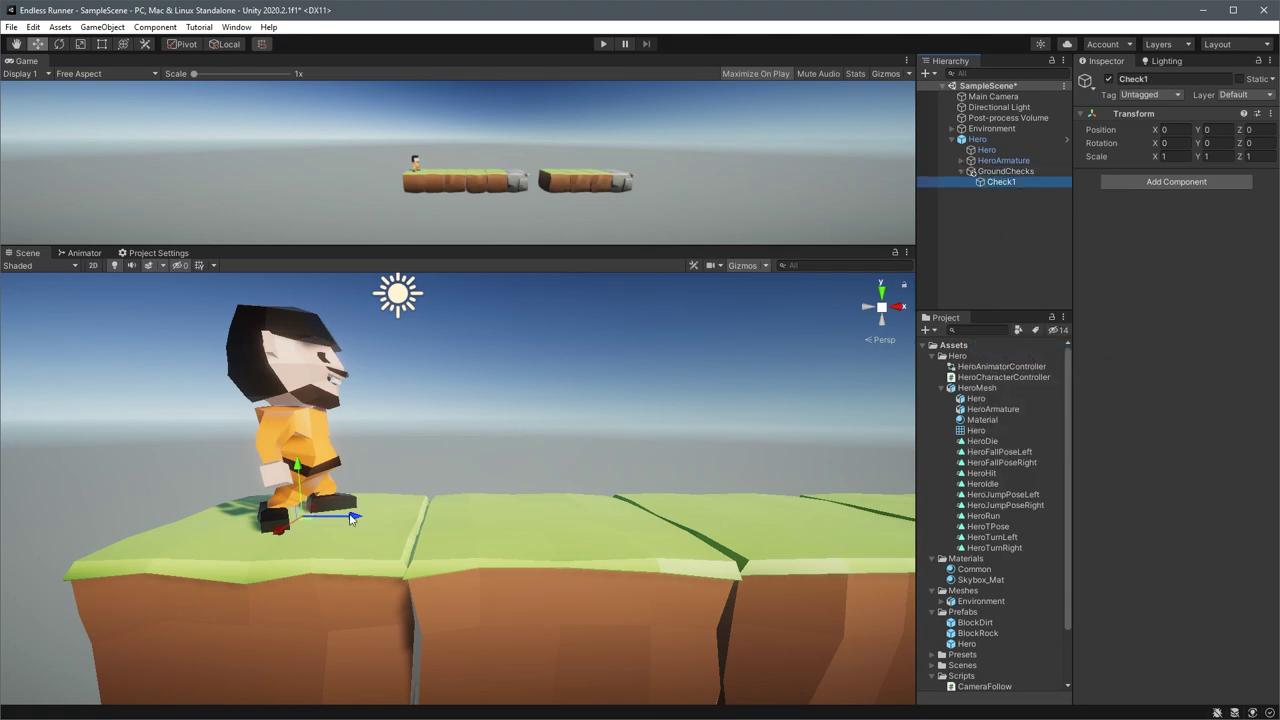
Move Check1 to about Z 0.225 at the Hero's front foot, and place a duplicate named Check2 at about Z -0.21
drag(350, 518, 382, 518)
key(ctrl+d)
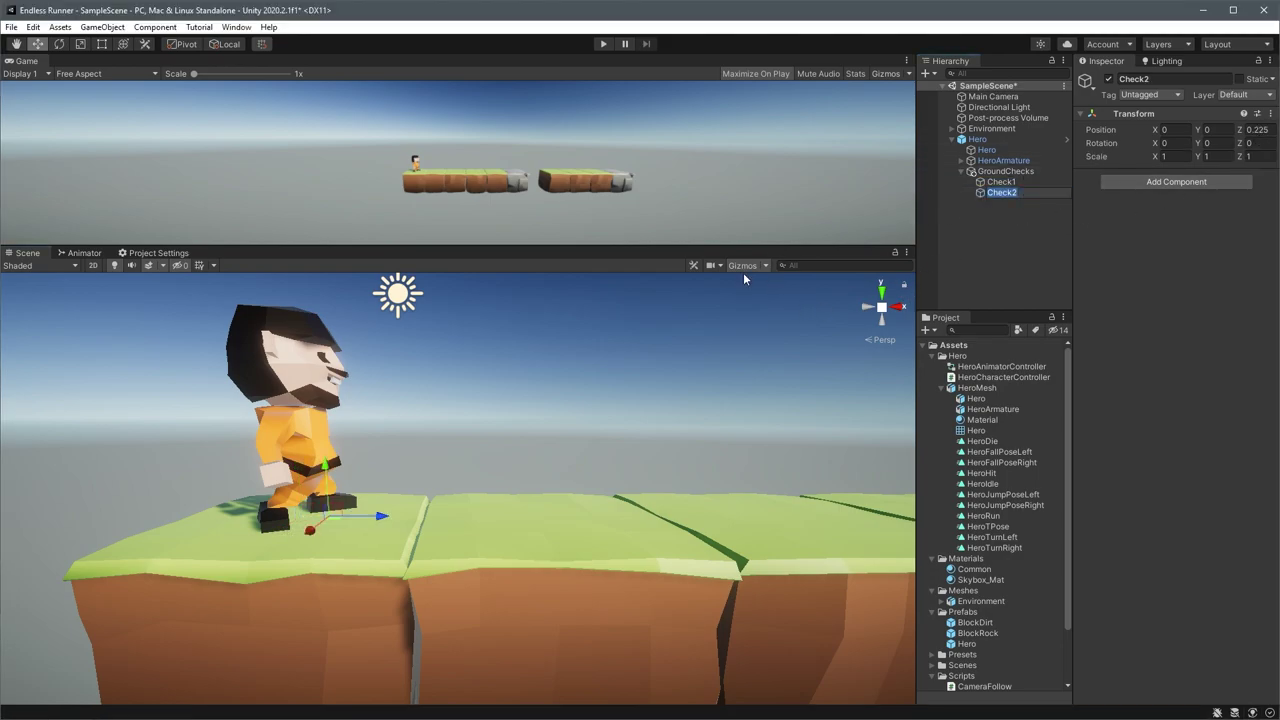
drag(379, 518, 326, 528)
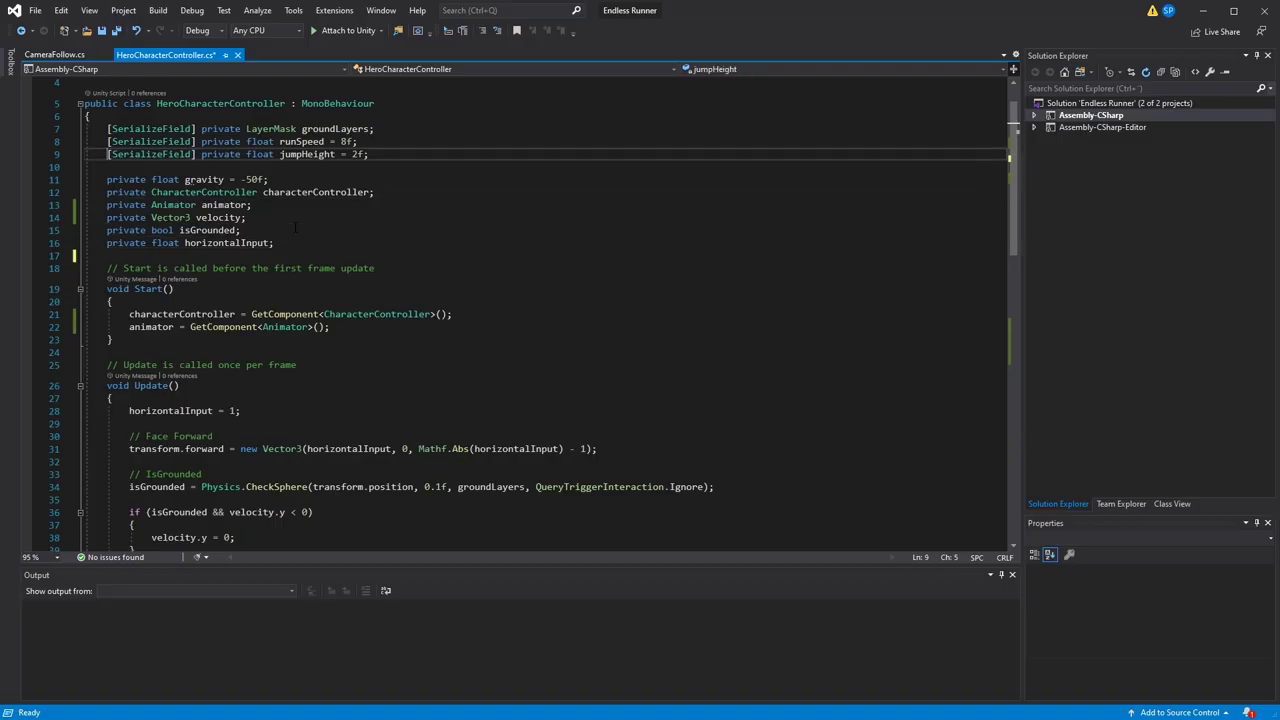
Declare a serialized private Transform[] field named groundChecks in the HeroCharacterController script and save it
text([SerializeField] private )
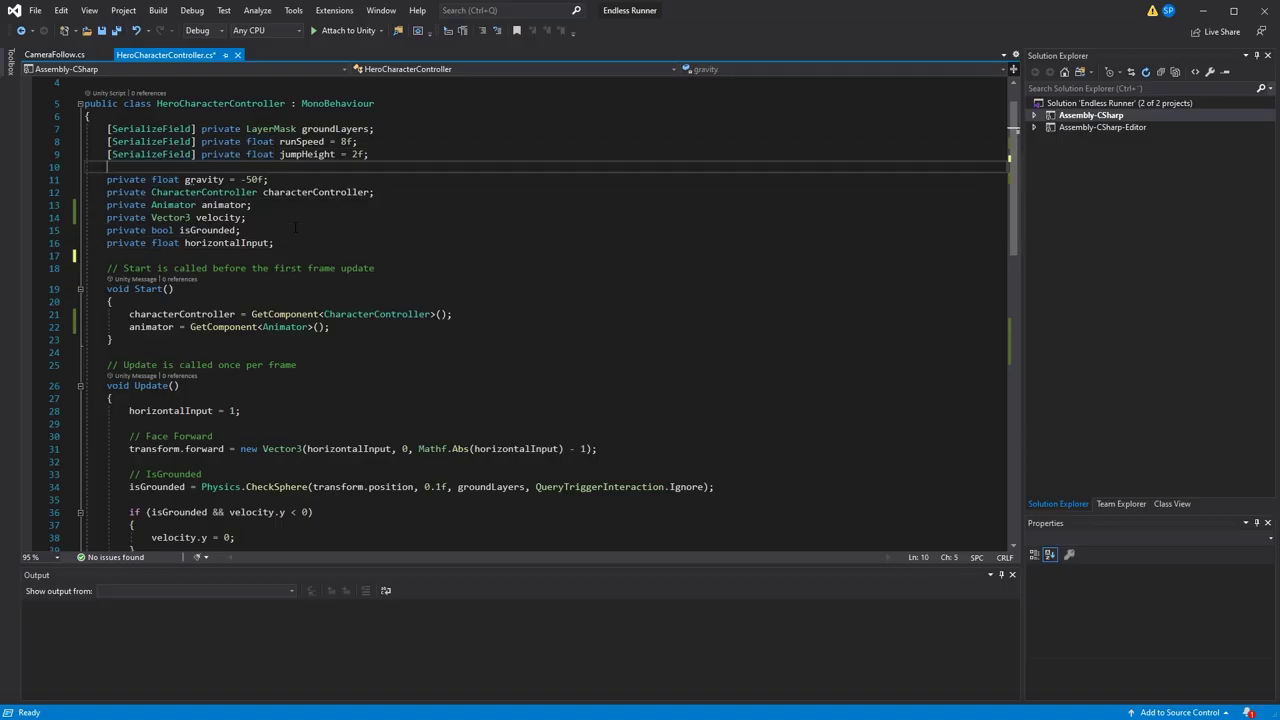
text(Transform[] gro)
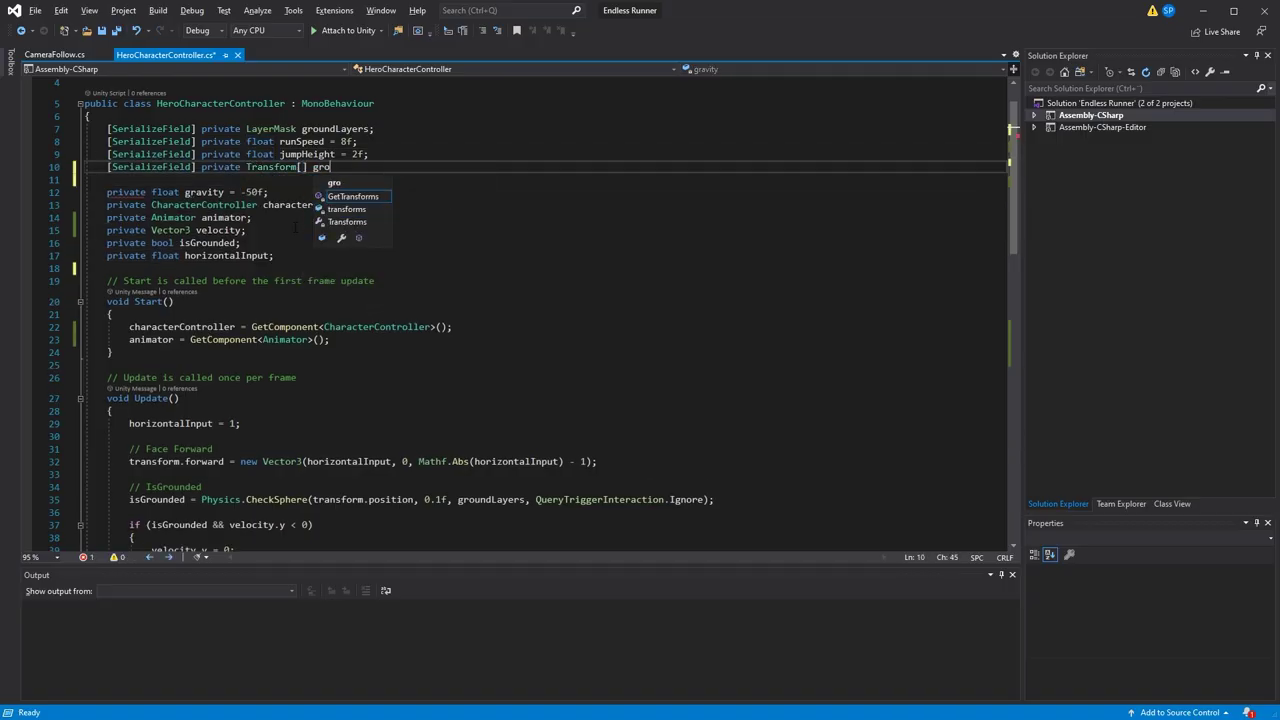
text(undChecks;)
key(ctrl+s)
Under the IsGrounded comment, set isGrounded to false and add a foreach loop over groundChecks with the variable groundCheck
click(421, 412)
scroll(421, 412, down, 3)
click(330, 399)
click(201, 386)
text(false;)
key(Return)
key(Return)
key(Return)
key(Up)
text(for)
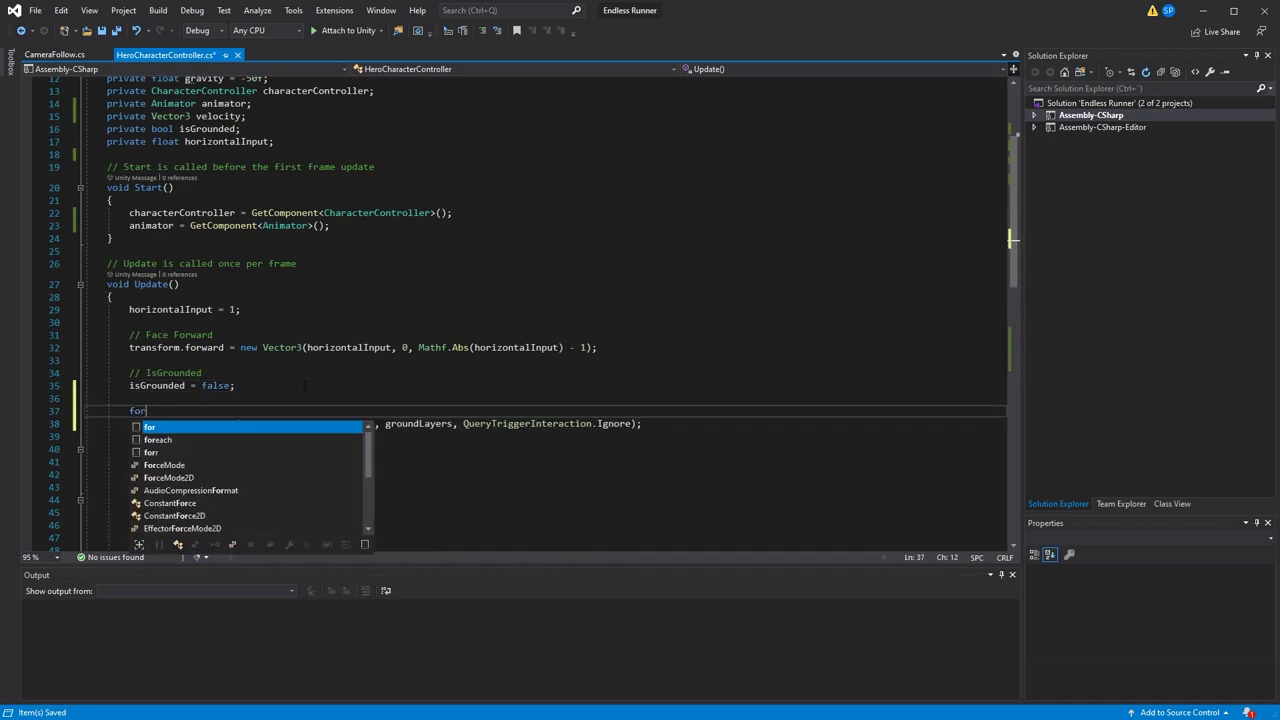
text(each (var groundCheck in groundChecks))
key(Return)
text({)
key(Return)
Move the Physics.CheckSphere call into an if condition inside the foreach loop, using groundCheck.position instead of transform.position
key(Down)
key(Down)
key(Home)
key(shift+End)
key(ctrl+x)
key(Up)
key(Up)
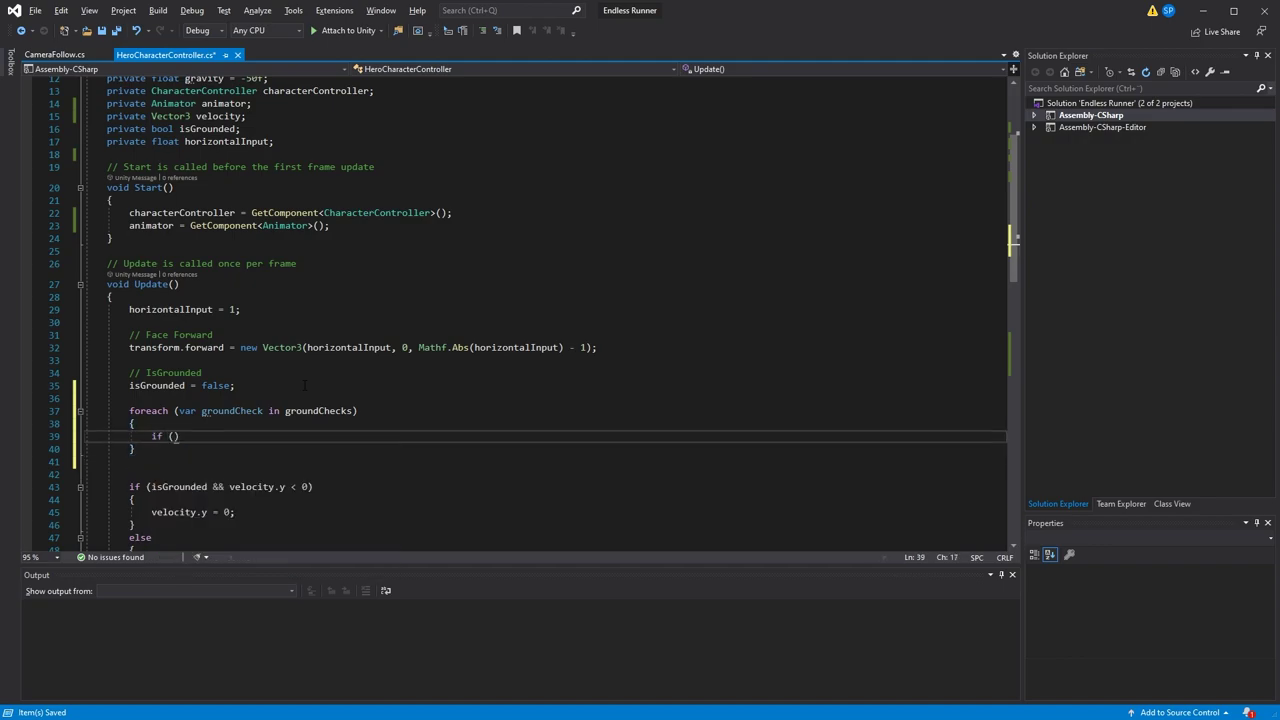
key(ctrl+v)
key(ctrl+Delete)
text(groundCheck)
key(Right)
key(Right)
key(Right)
key(Right)
key(Right)
Inside the CheckSphere if block, set isGrounded to true and break out of the loop
key(Return)
text({)
key(Return)
text(isGrounded = true;)
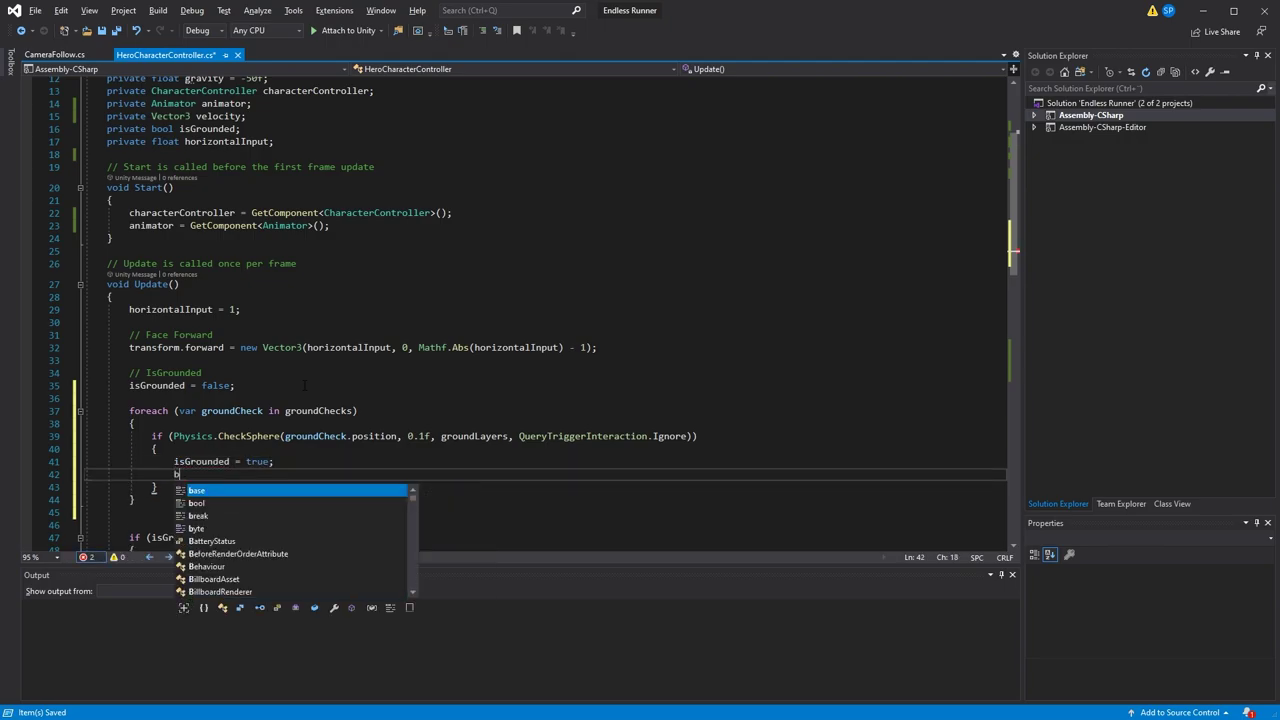
key(Return)
text(break;)
scroll(305, 385, down, 2)
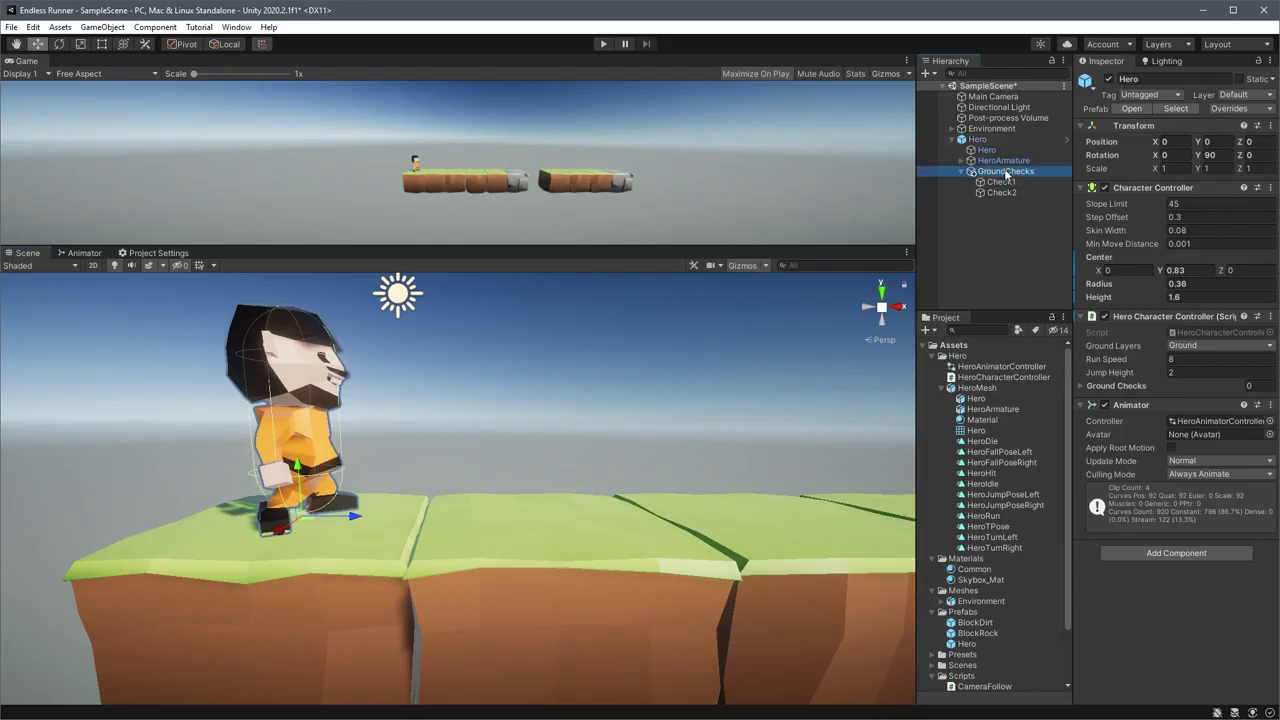
Add a Sphere Collider to GroundChecks with radius 0.1 and enlarge it to about 0.41 to preview a bigger check sphere
click(1005, 171)
click(1190, 182)
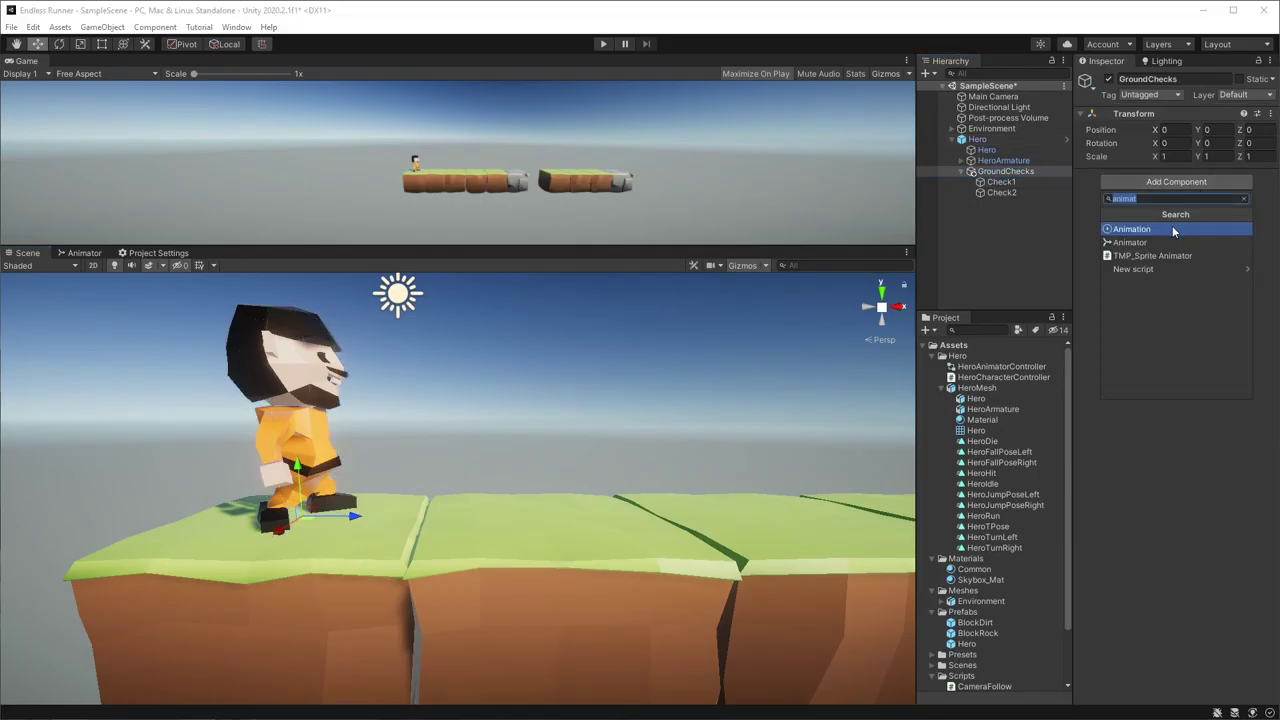
text(sphere)
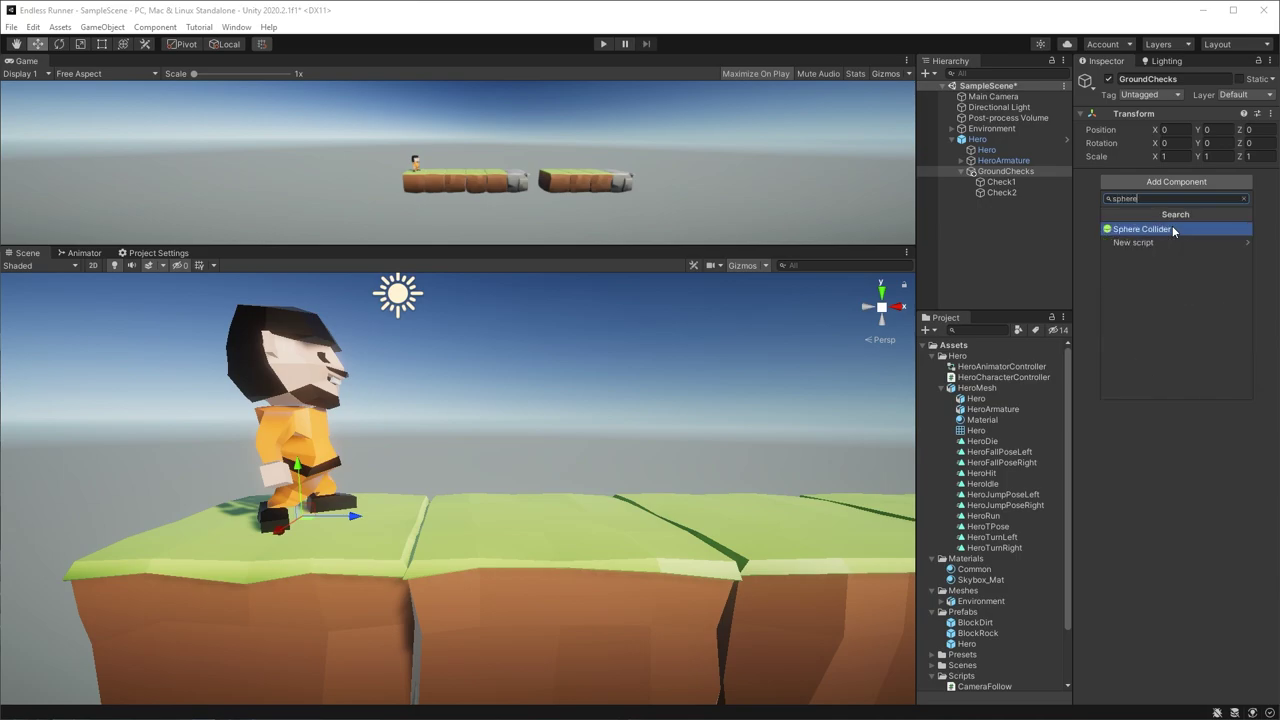
key(Return)
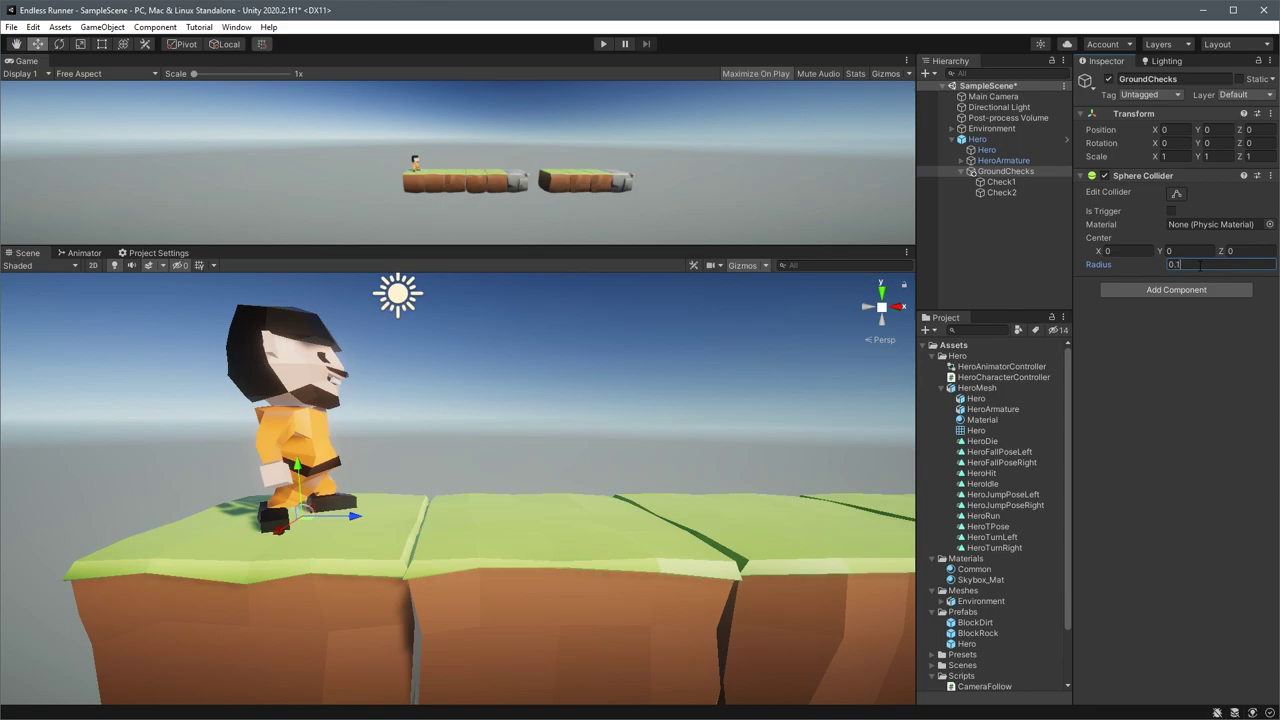
scroll(305, 513, up, 5)
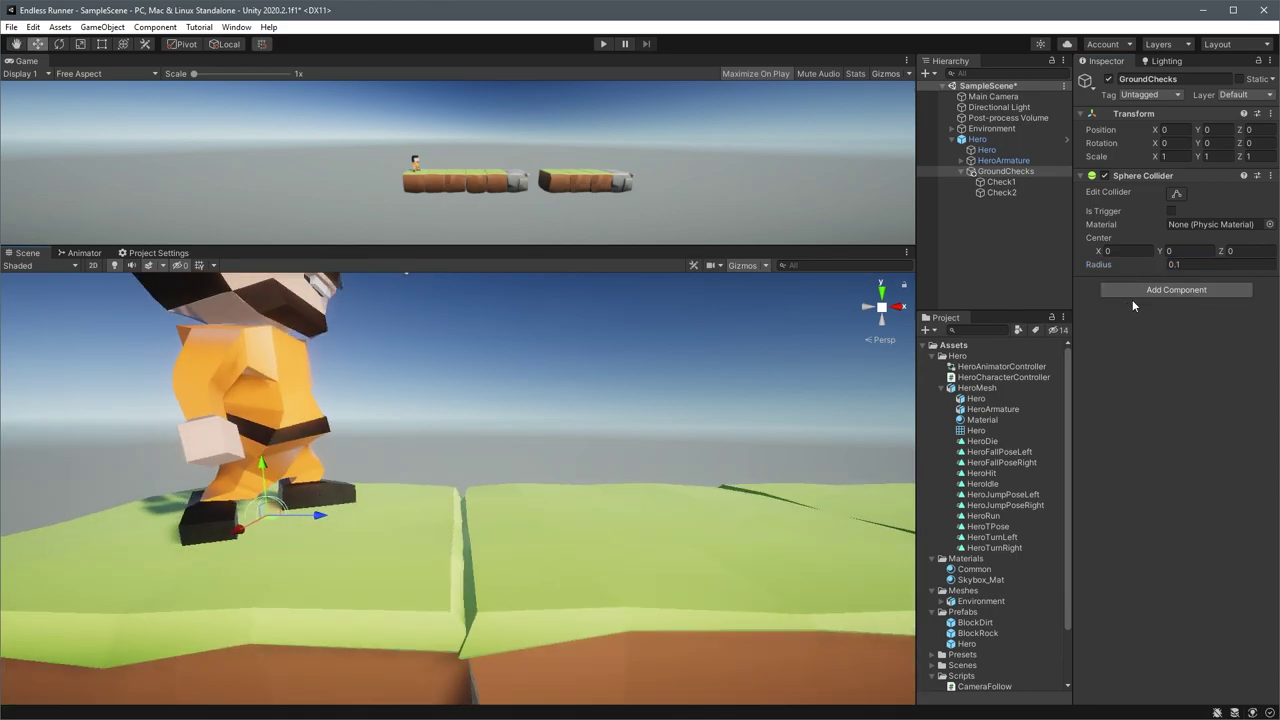
drag(1118, 265, 1103, 265)
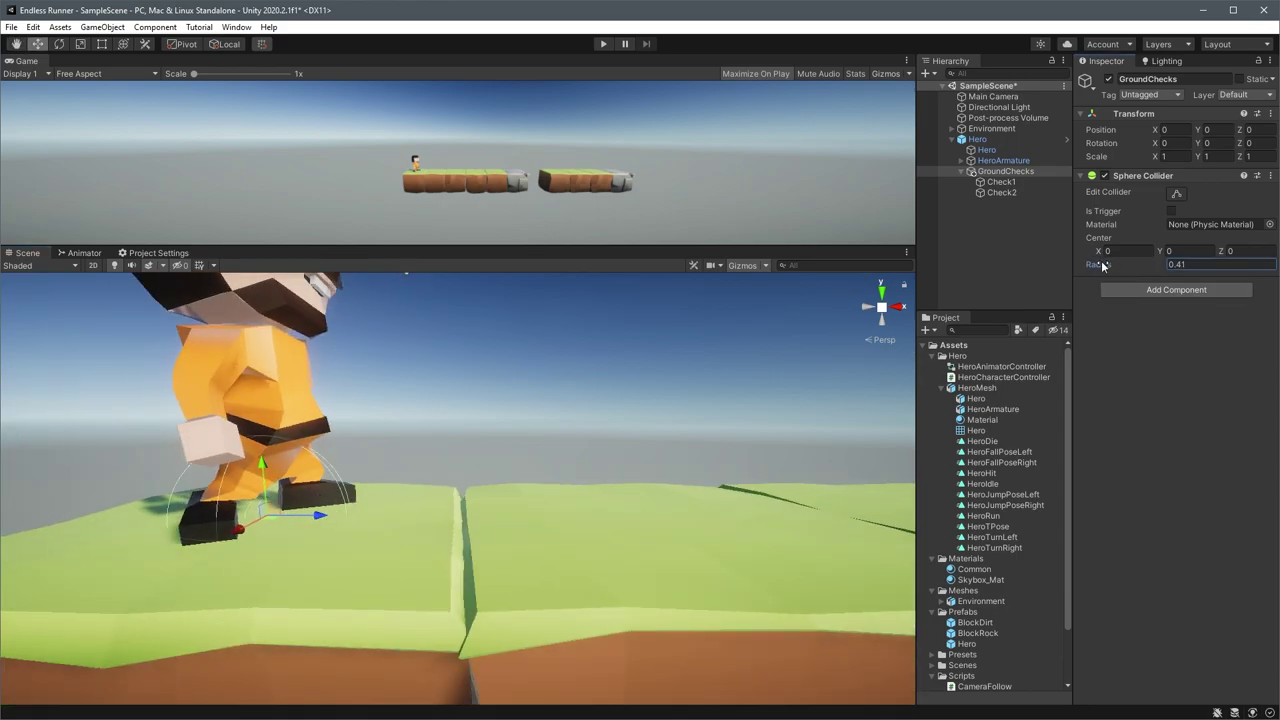
Try raising the Hero to about Y 0.41 to compare the sphere with the ground, and undo the move
click(980, 139)
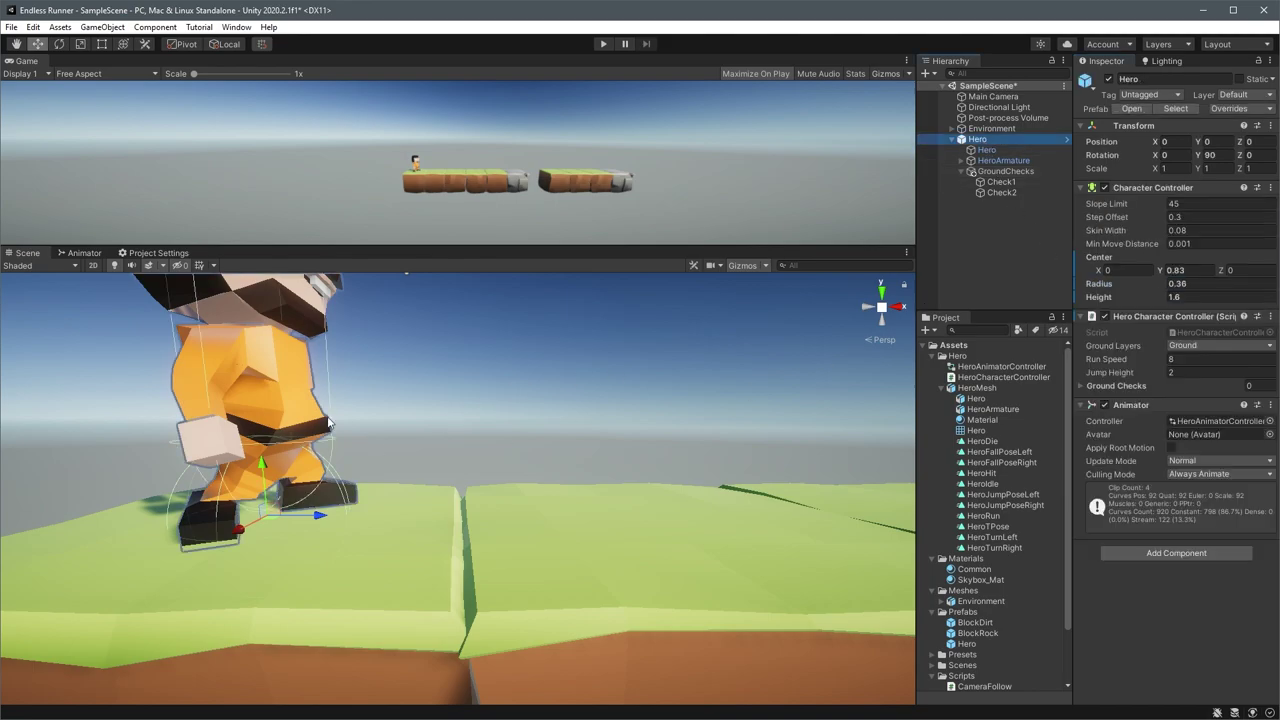
drag(265, 470, 277, 387)
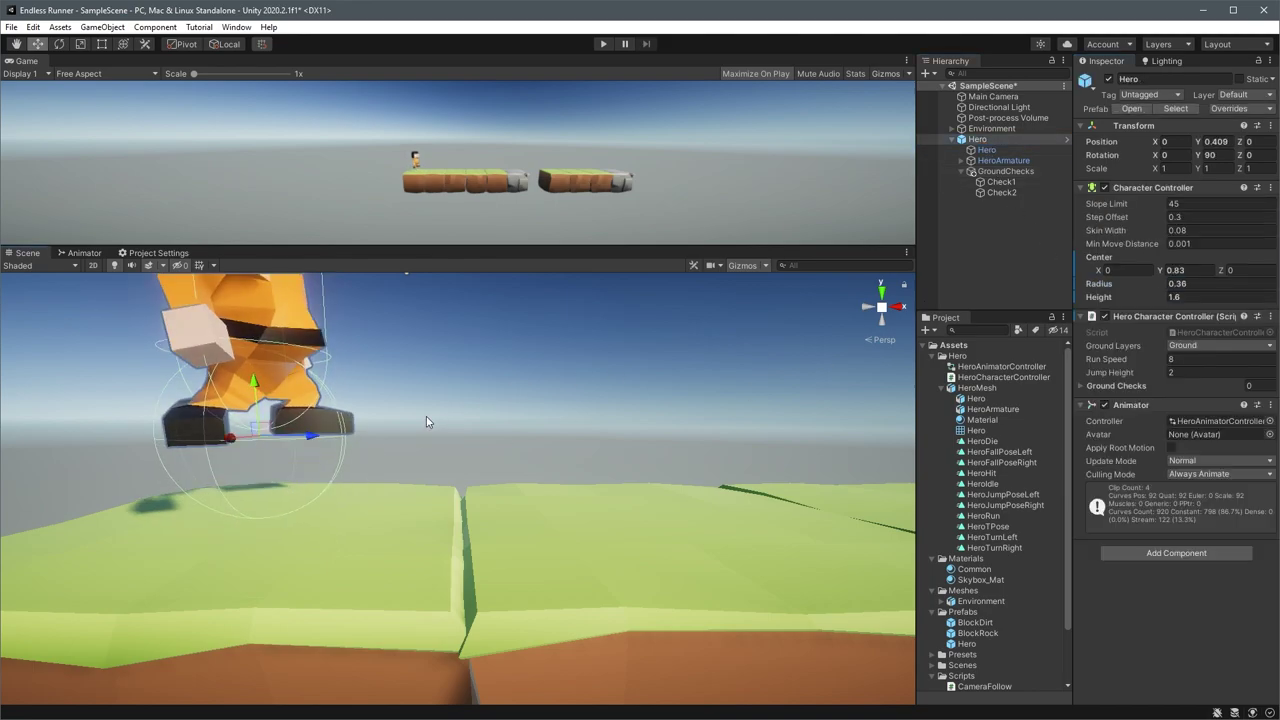
key(ctrl+z)
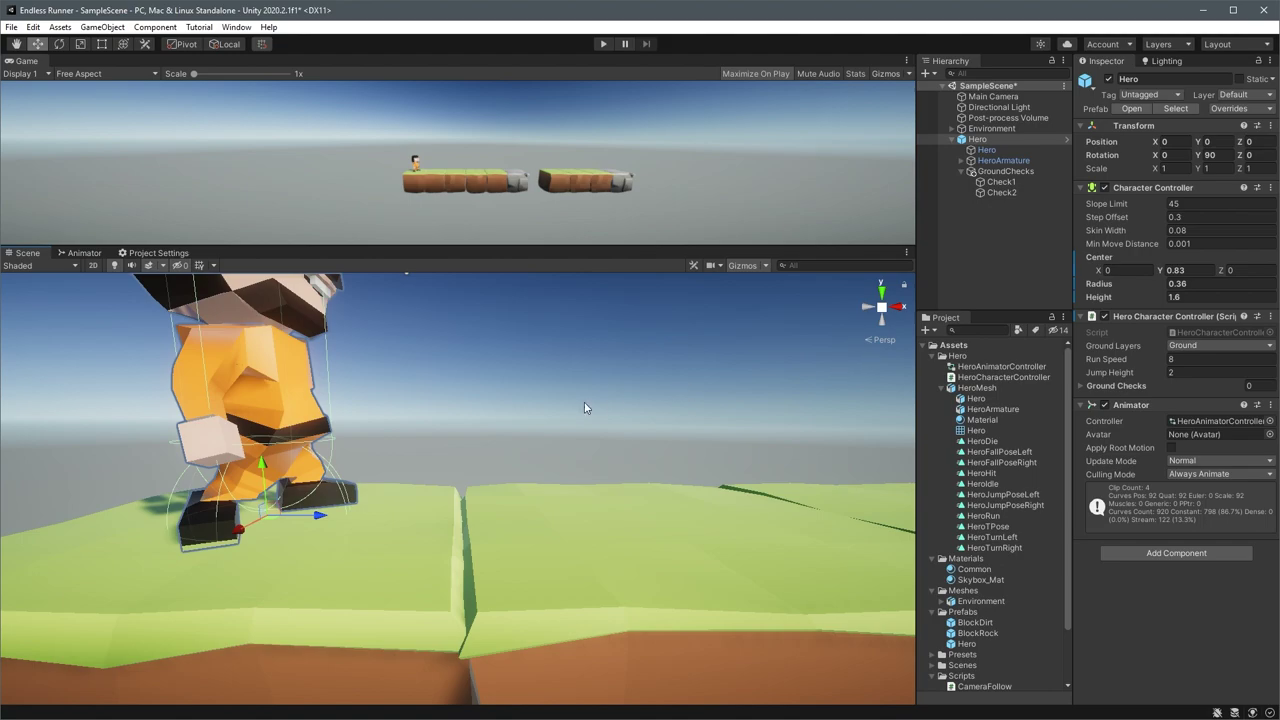
key(ctrl+z)
Remove the Sphere Collider component from GroundChecks
right_click(1131, 181)
click(1150, 212)
scroll(611, 403, down, 5)
scroll(590, 416, down, 2)
middle_drag(689, 406, 450, 424)
Add Check1 and Check2 to the Ground Checks list of the Hero's character controller script
click(990, 139)
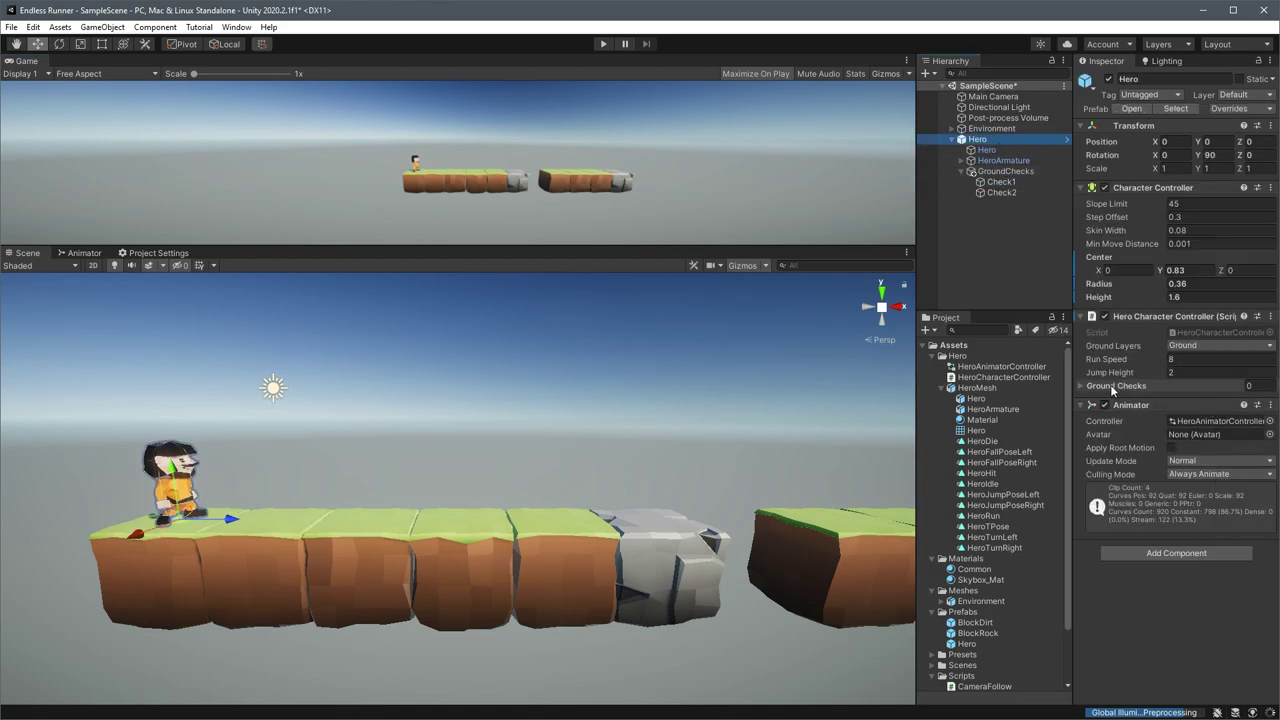
click(1080, 386)
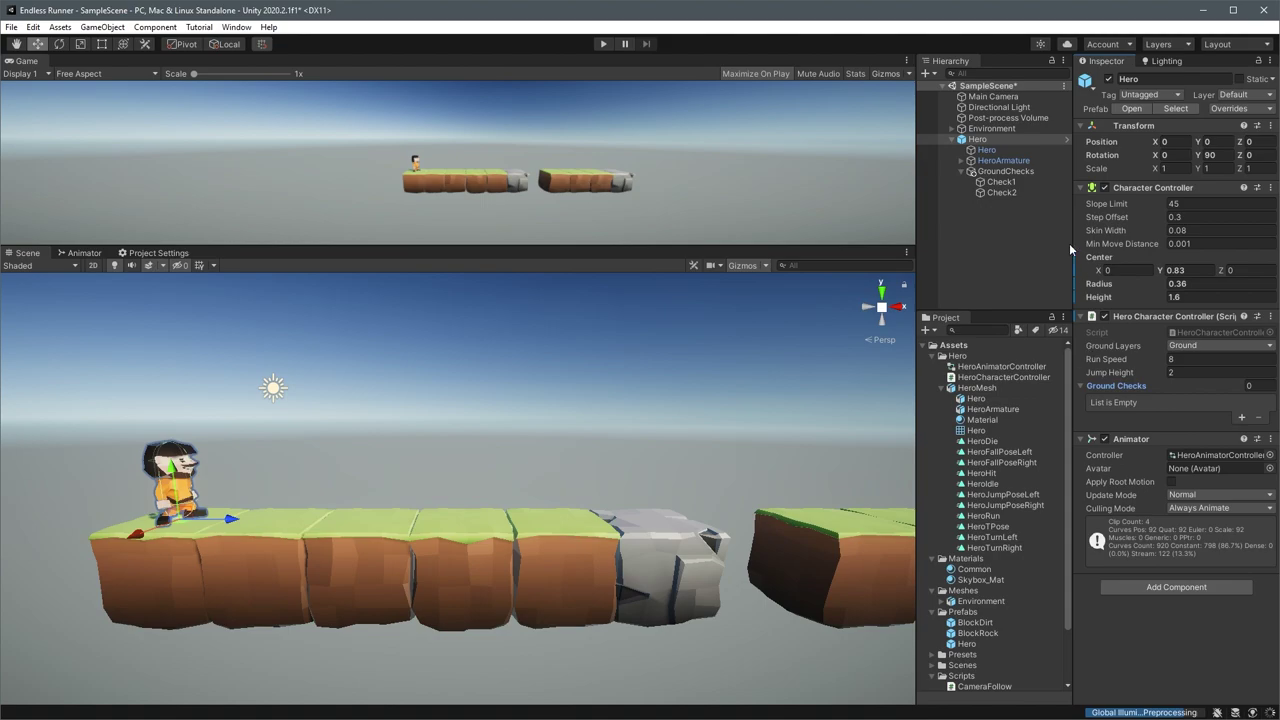
drag(994, 183, 1126, 386)
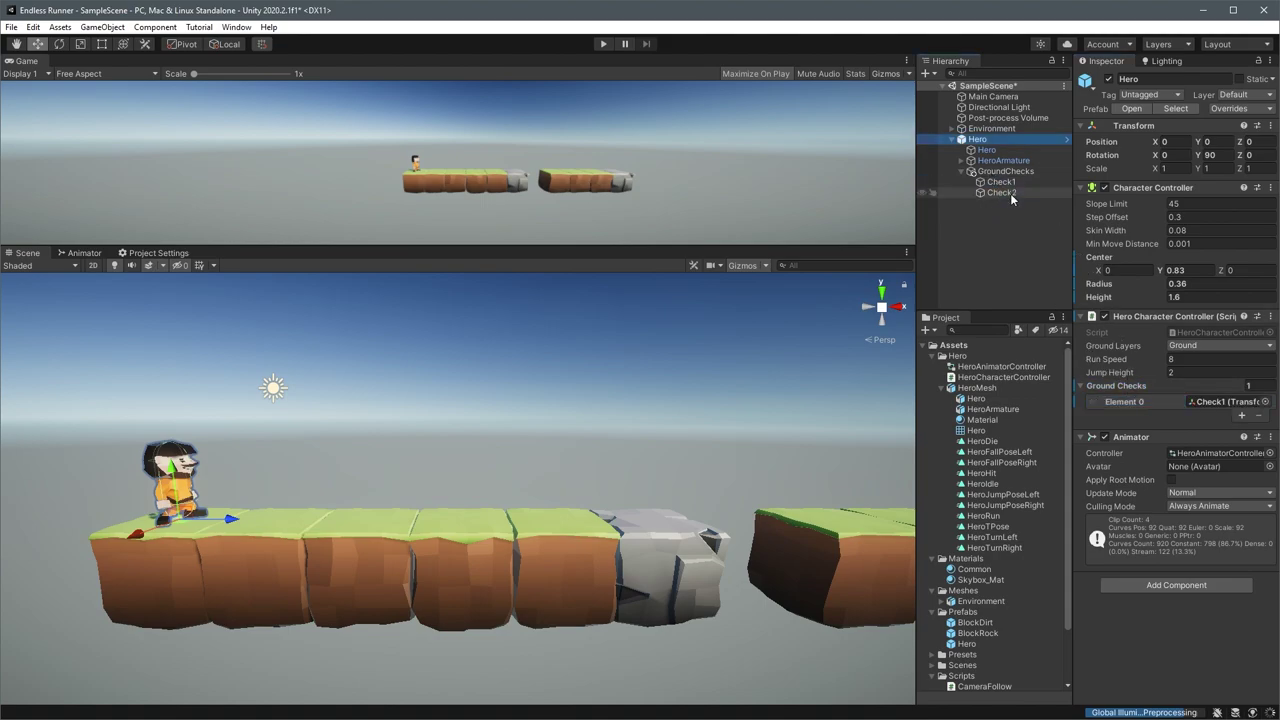
drag(1002, 193, 1140, 390)
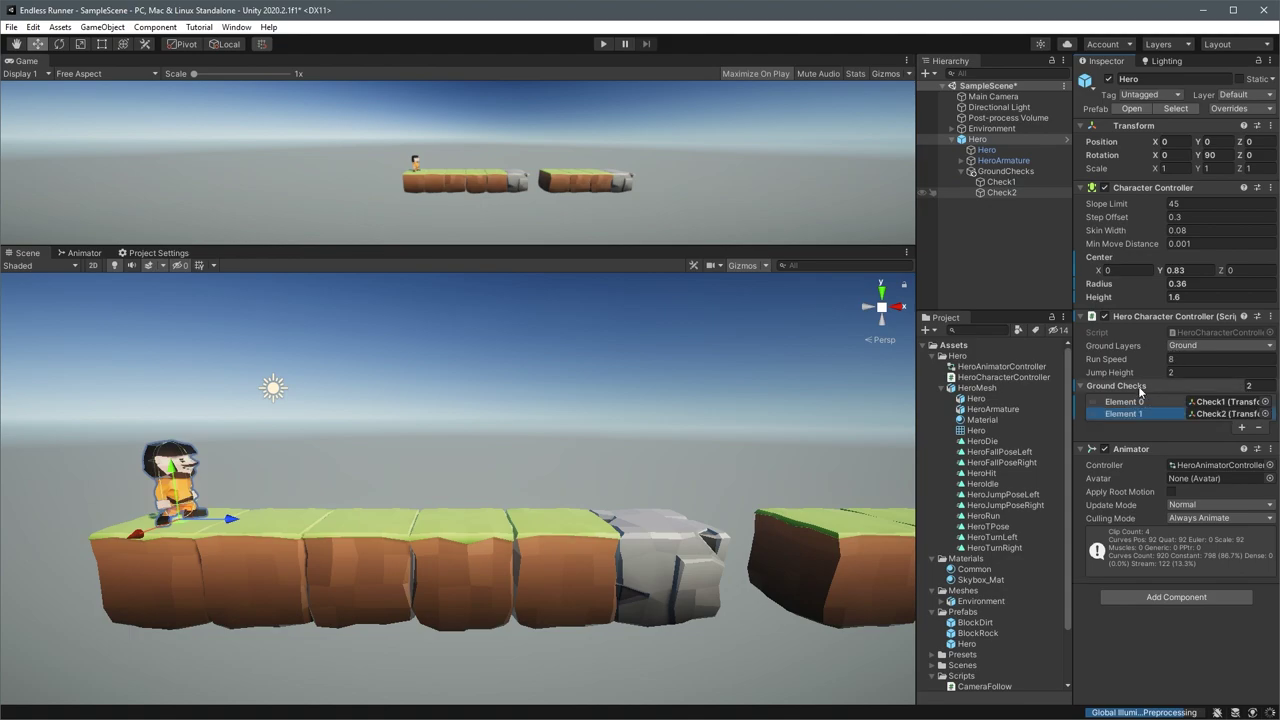
Test the Hero's run and landing with the new ground checks in Play mode
click(605, 43)
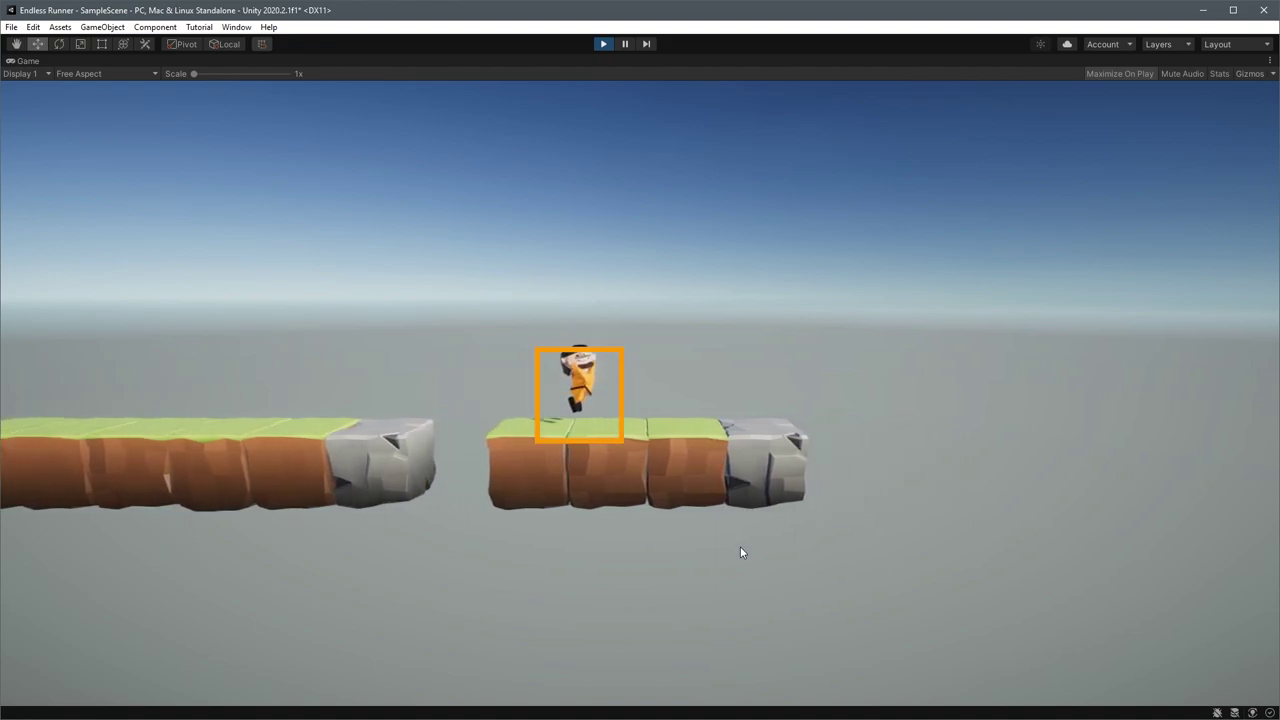
click(605, 44)
Open the Time Scale value in the project's Time settings for editing
click(158, 253)
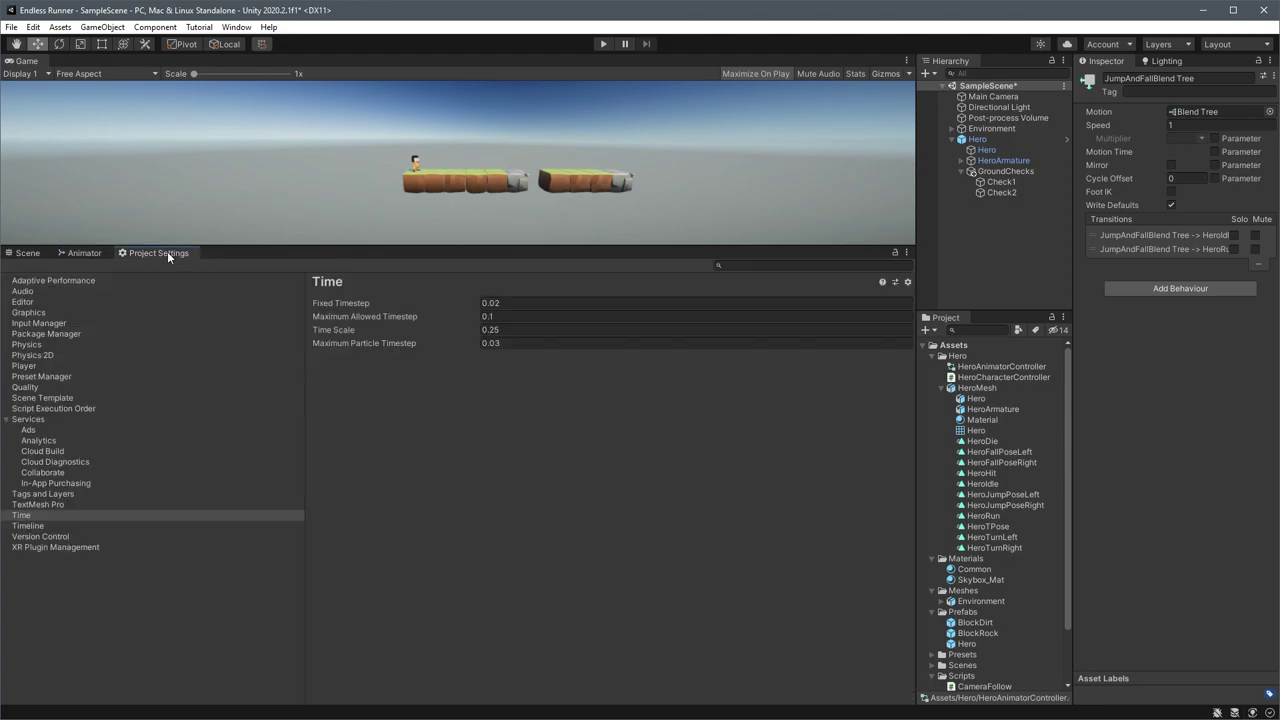
click(516, 331)
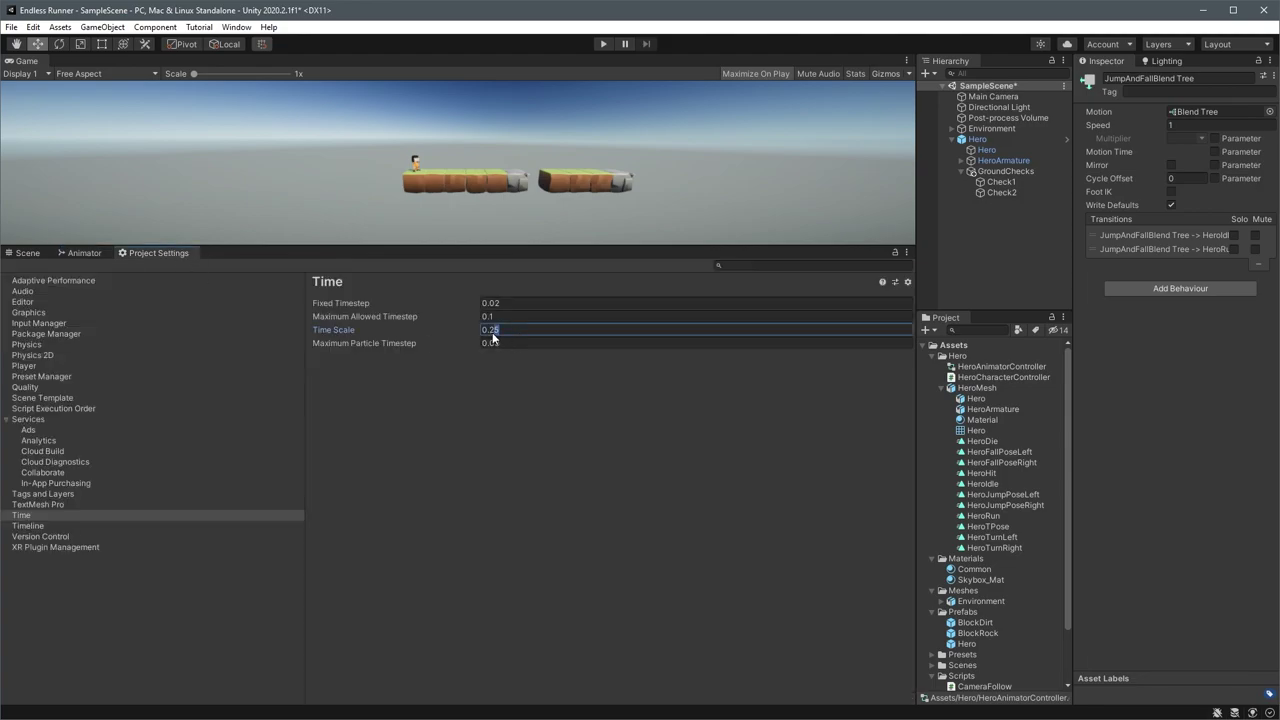
With Maximize On Play off, enlarge the Game view above the Animator and test the Hero's jump while watching the state transitions
click(102, 254)
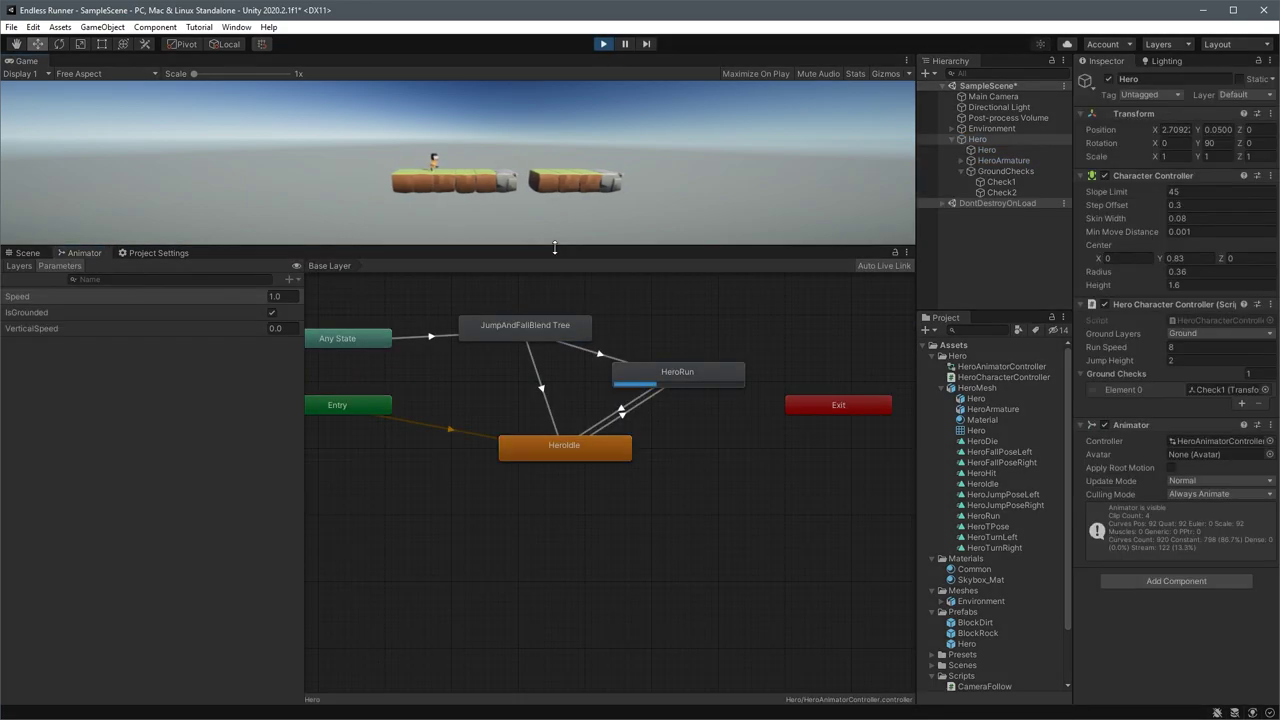
drag(554, 248, 610, 452)
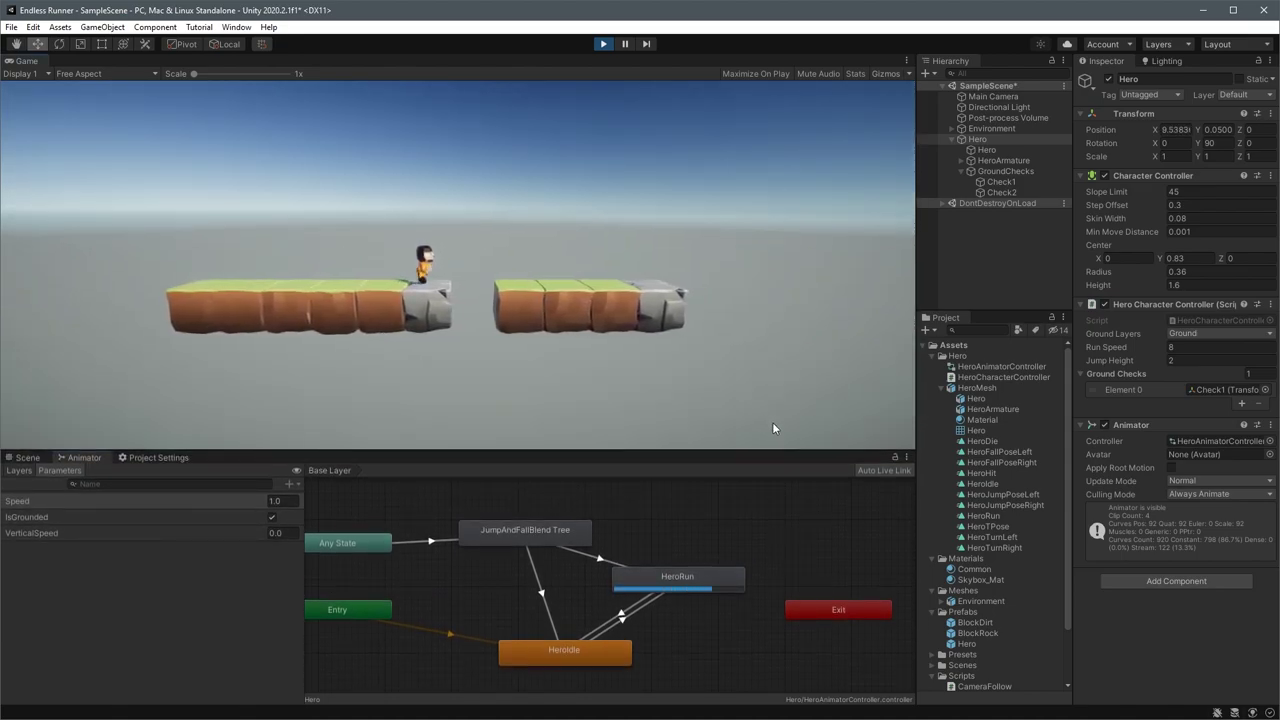
key(space)
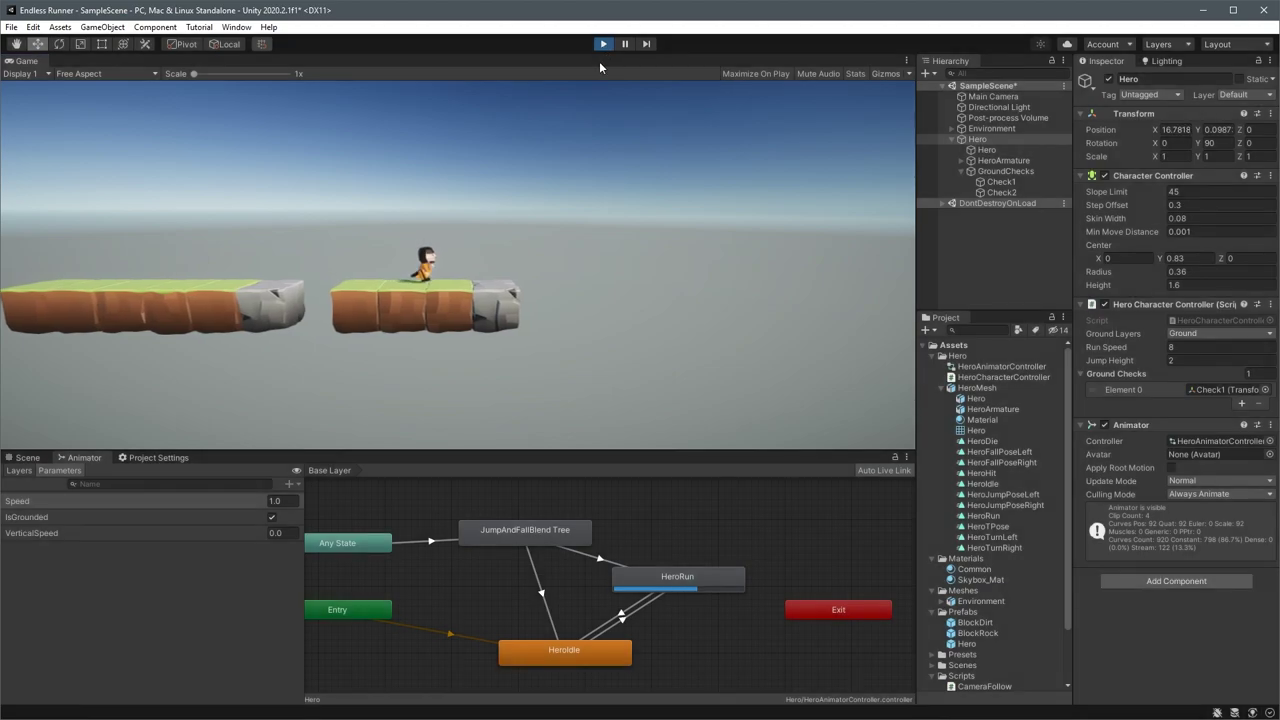
click(603, 43)
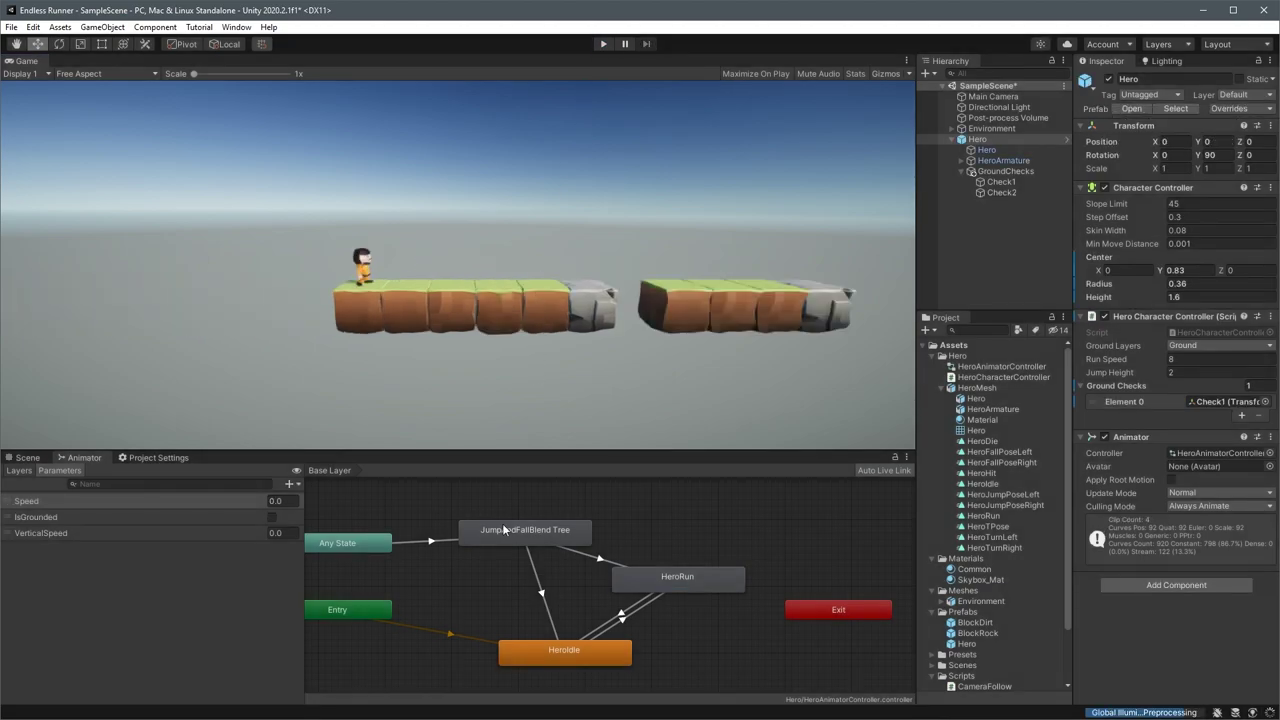
Turn off Can Transition To Self on the Any State to JumpAndFallBlend Tree transition and test the Hero's jump in Play mode
click(428, 542)
click(1080, 217)
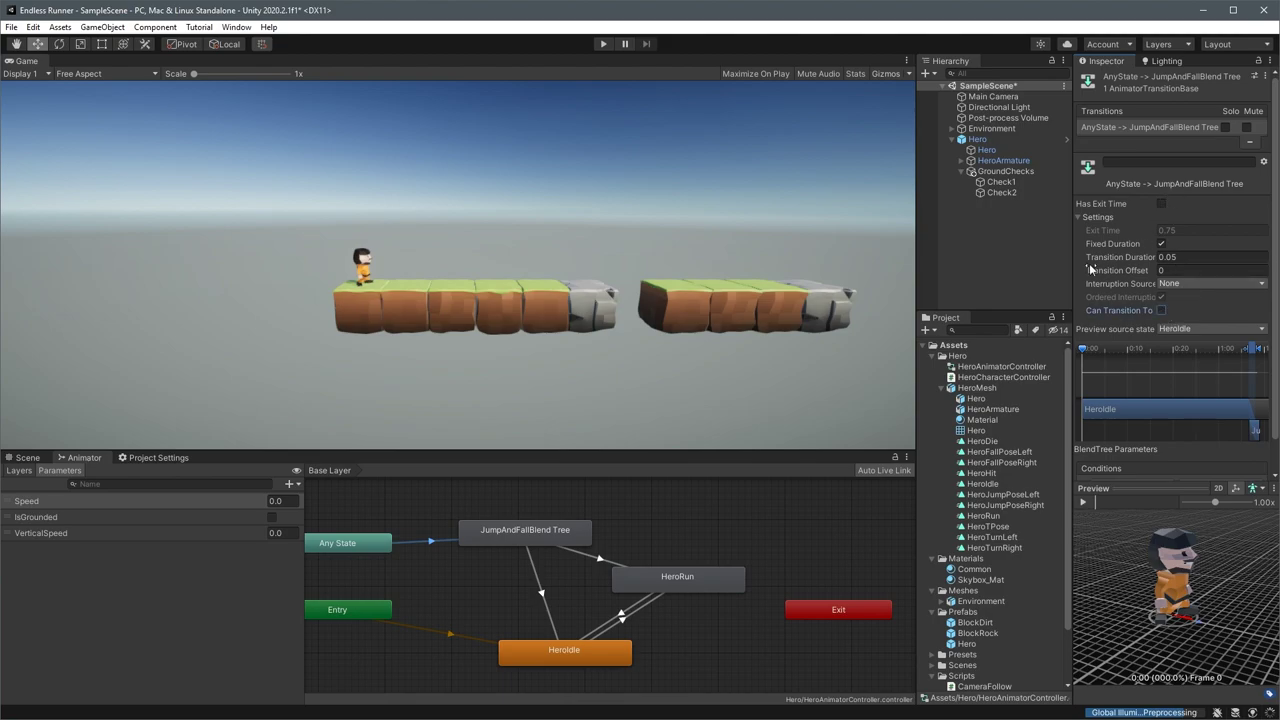
drag(1073, 257, 985, 257)
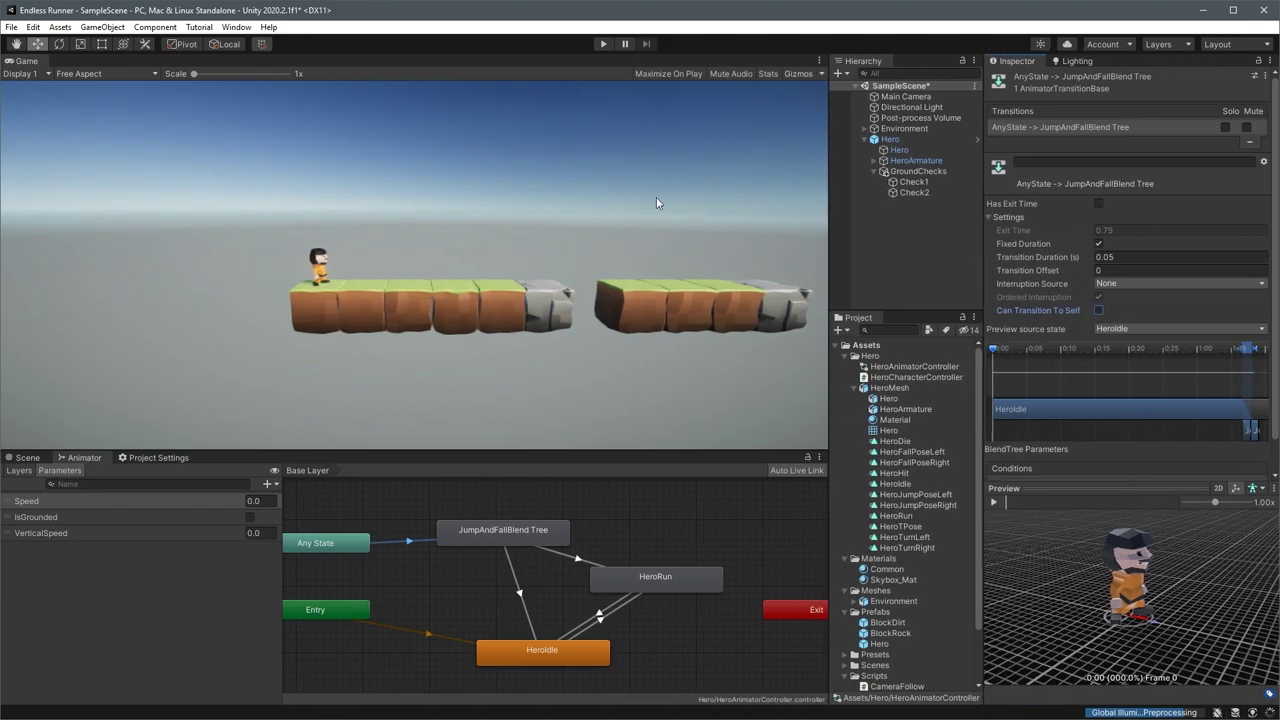
click(603, 43)
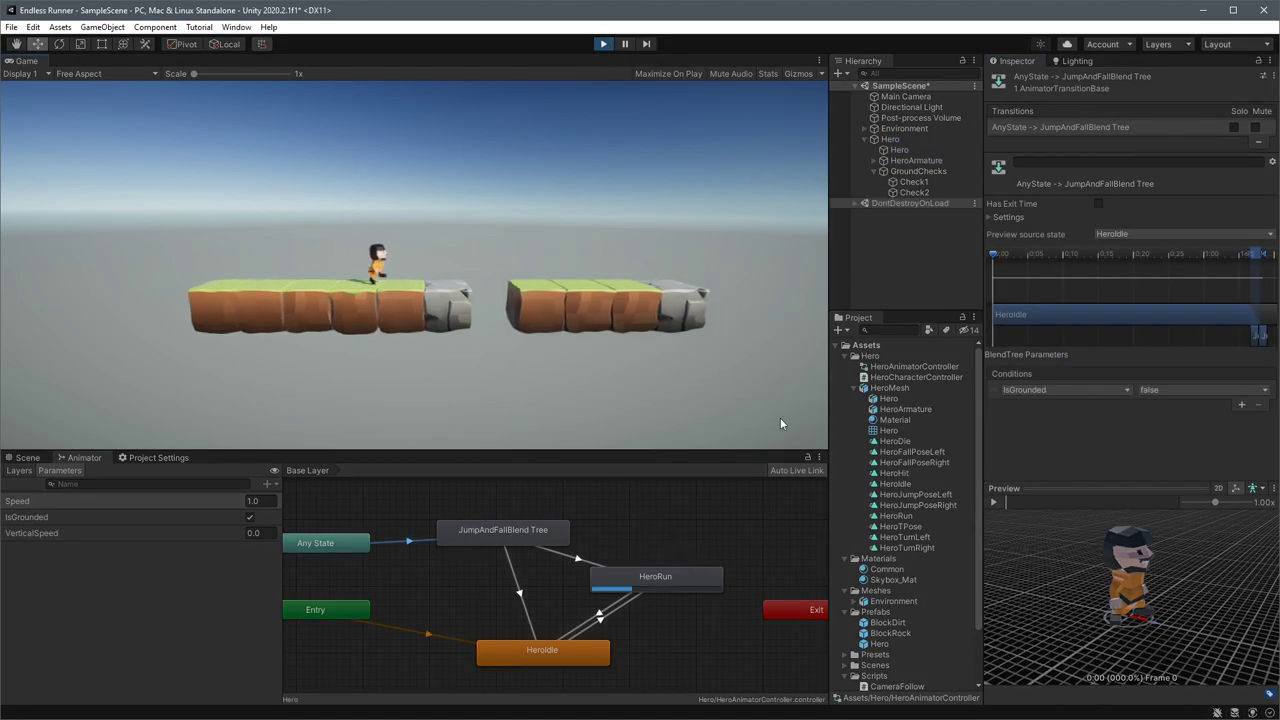
key(space)
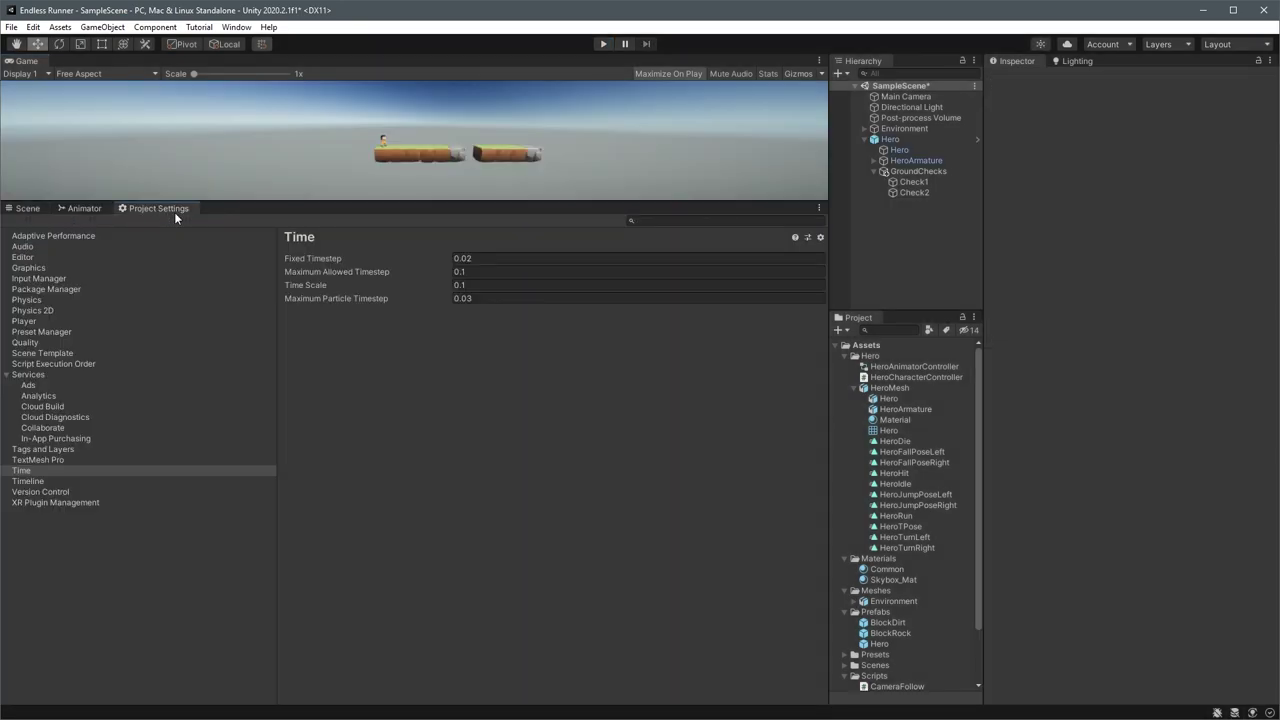
Set the project's Time Scale to 1 and test the Hero's run and jumps with Maximize On Play enabled
click(535, 285)
text(0.1)
click(606, 44)
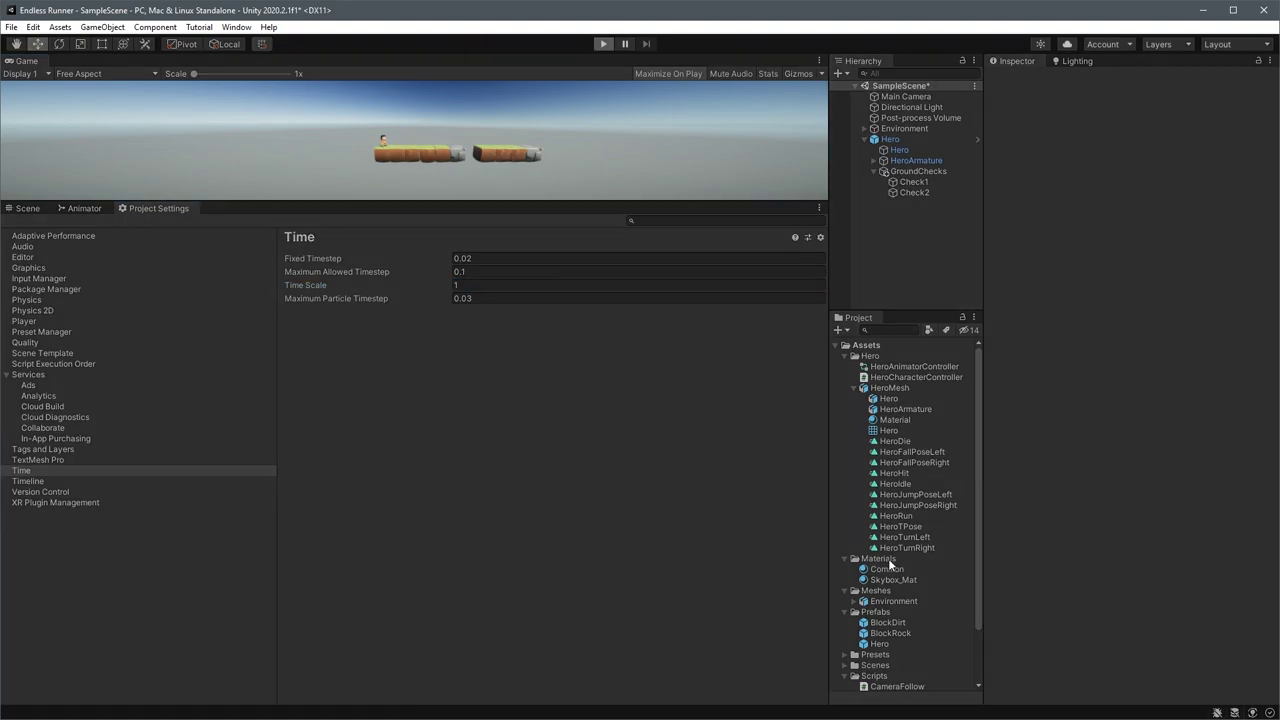
key(space)
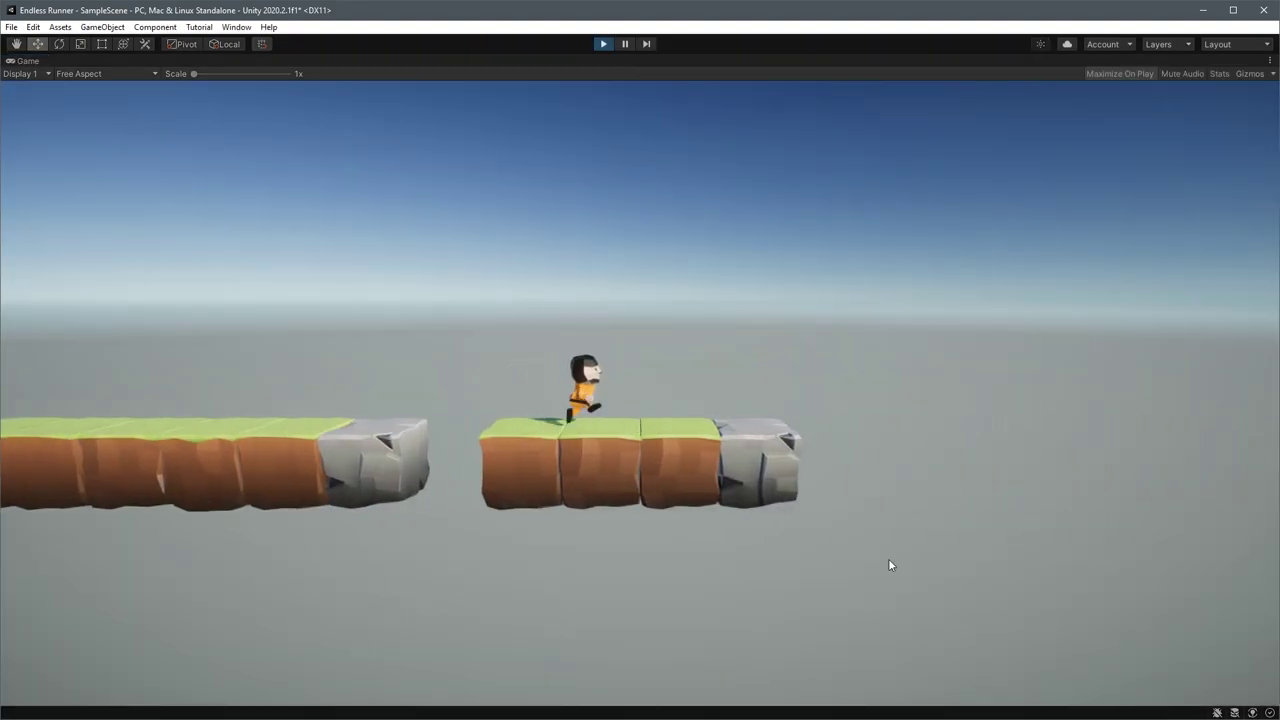
key(space)
click(603, 44)
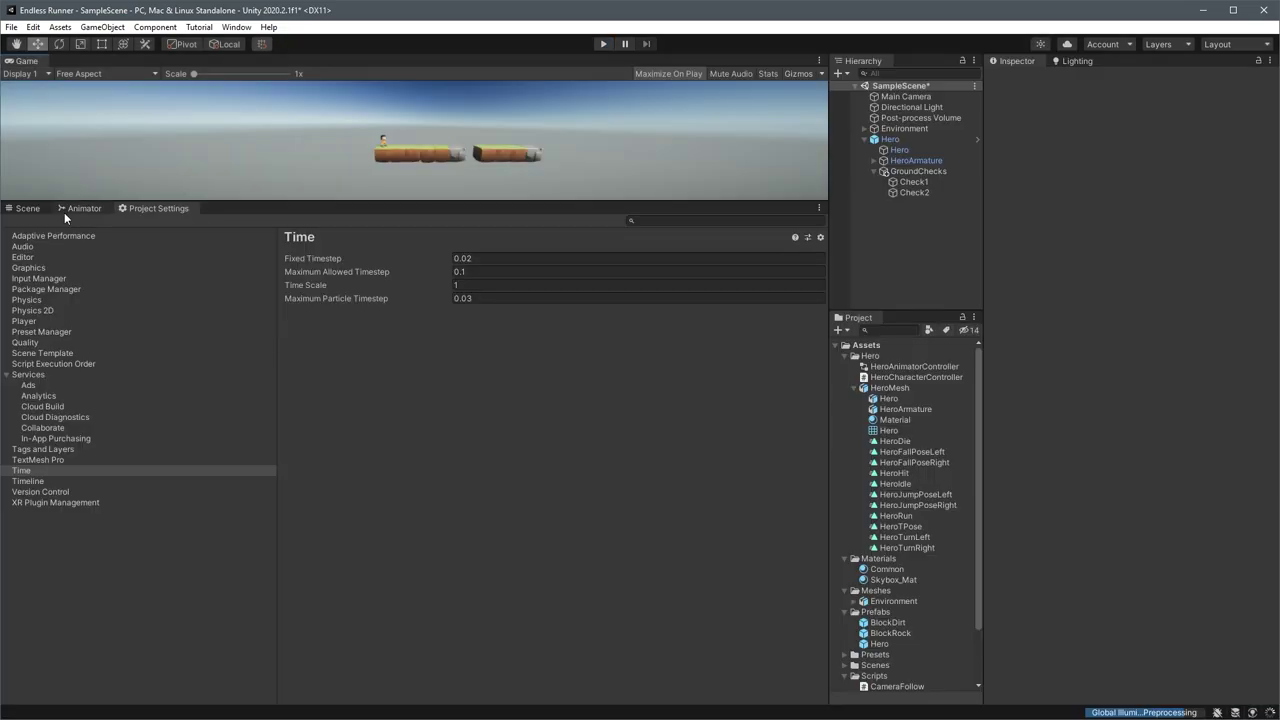
Set the HeroRun state's speed to 1.5 in the Animator and test the run in Play mode
click(86, 208)
click(648, 327)
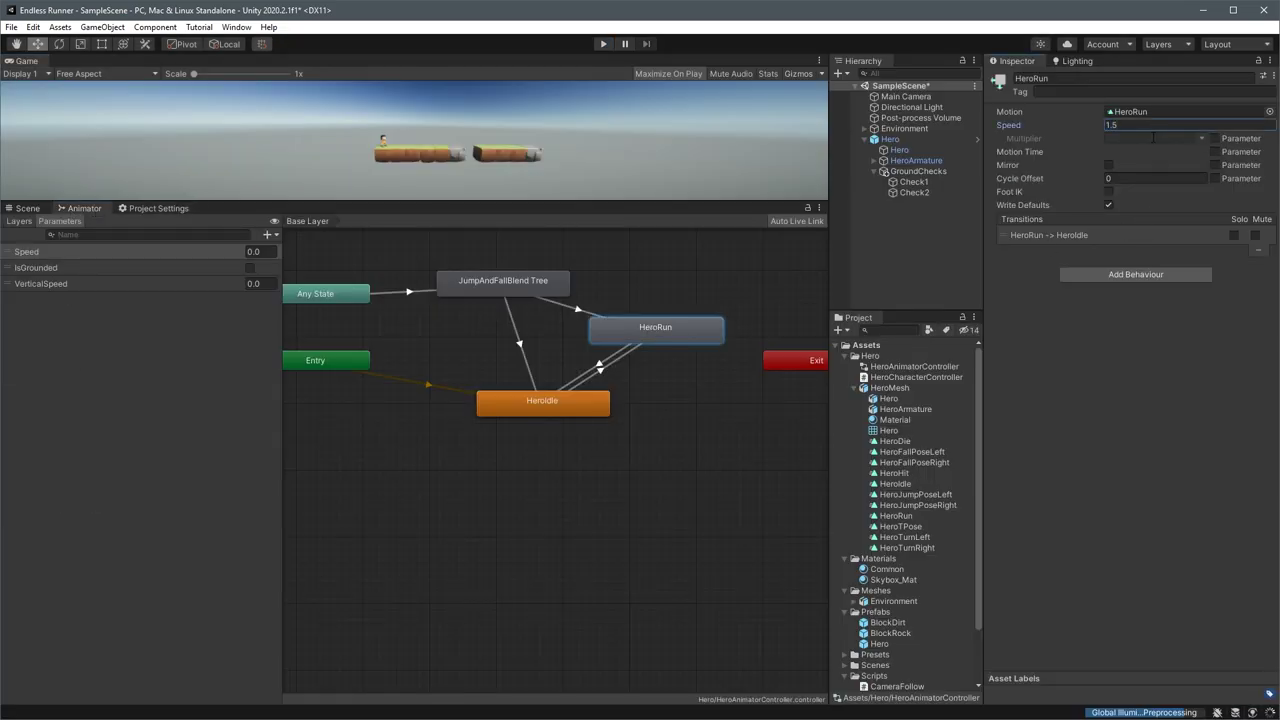
drag(608, 200, 590, 473)
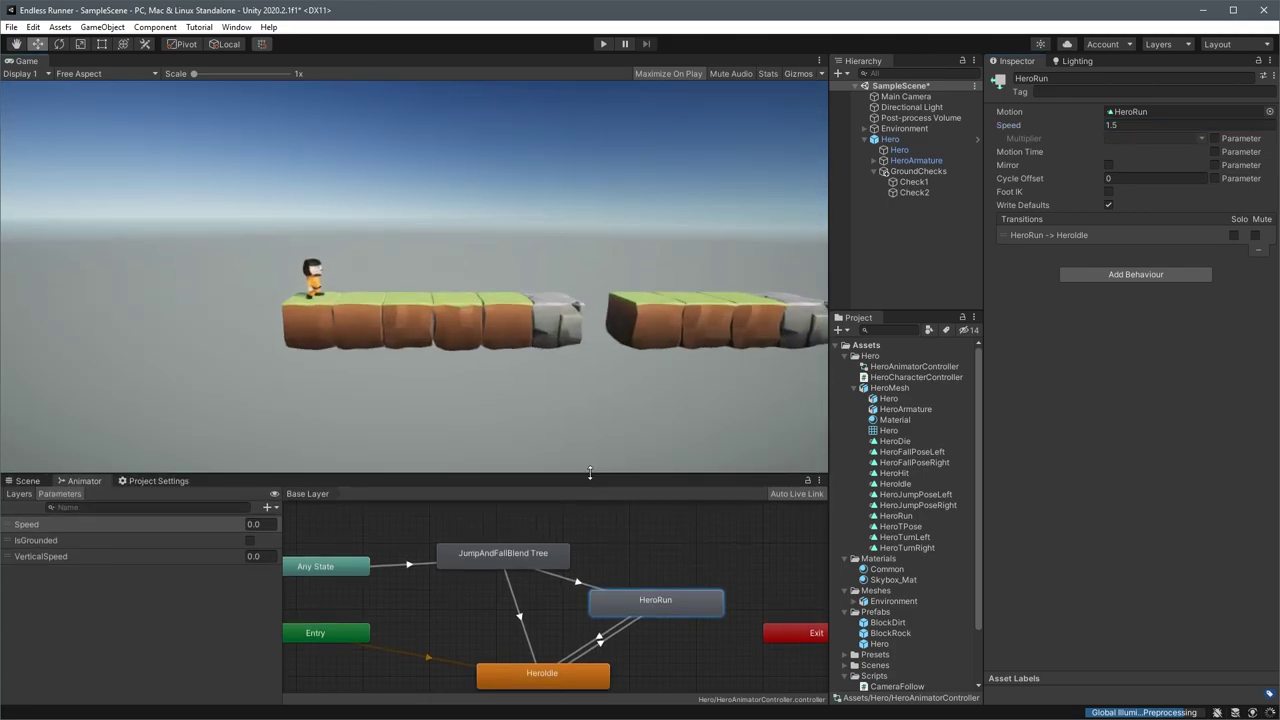
click(603, 44)
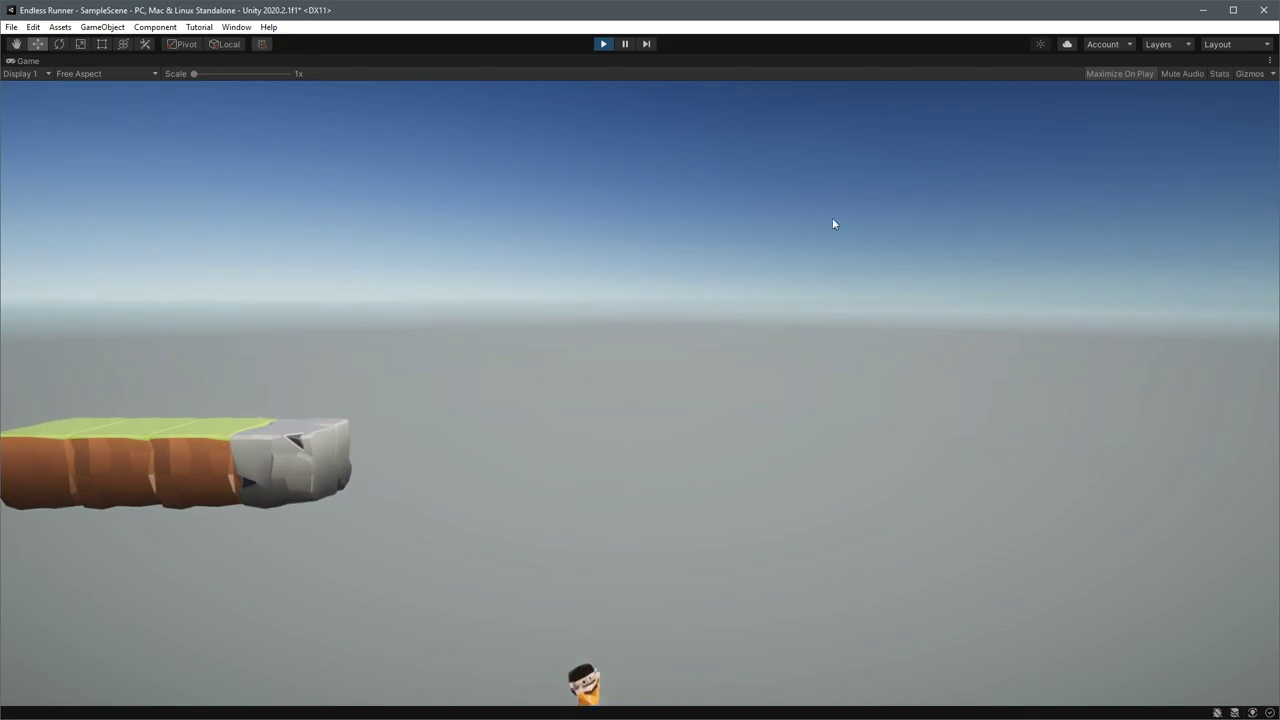
key(ctrl+p)
Raise the BlockDirt (6) block in the middle of the second platform to Y 1 and test it in Play mode
click(27, 481)
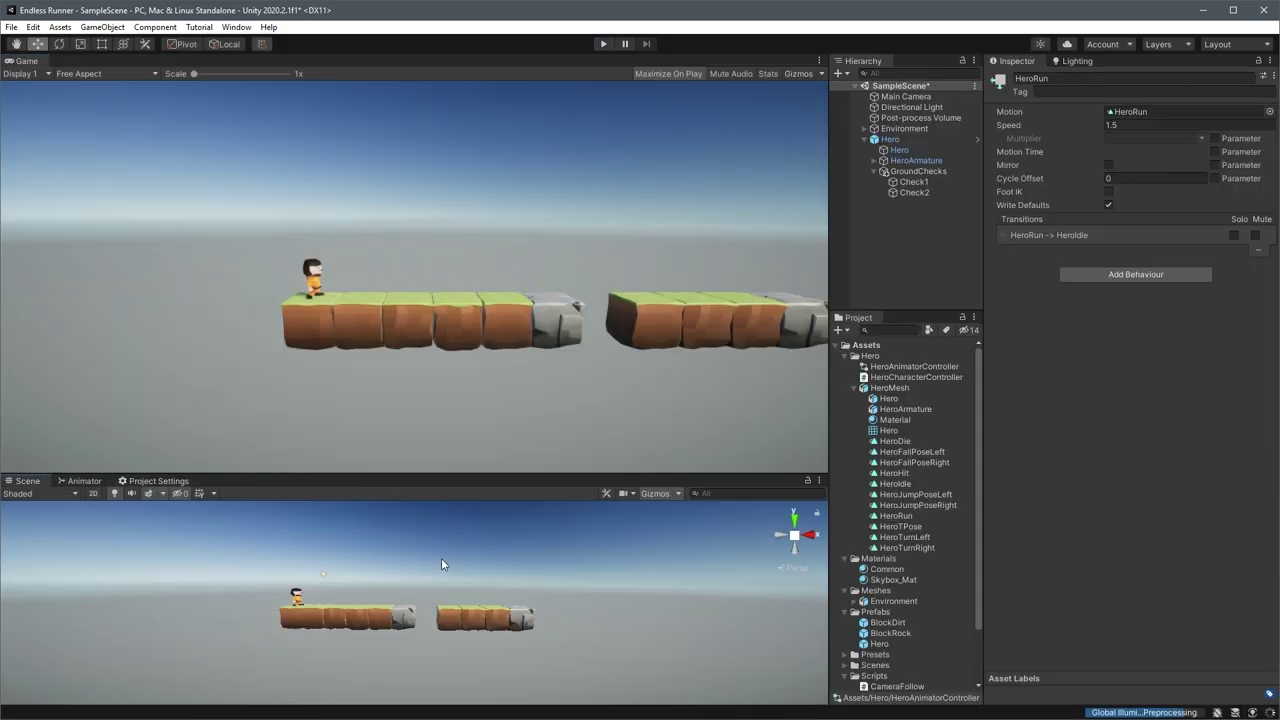
click(482, 613)
mouse_move(476, 572)
mouse_down()
mouse_move(474, 537)
mouse_move(474, 553)
mouse_up()
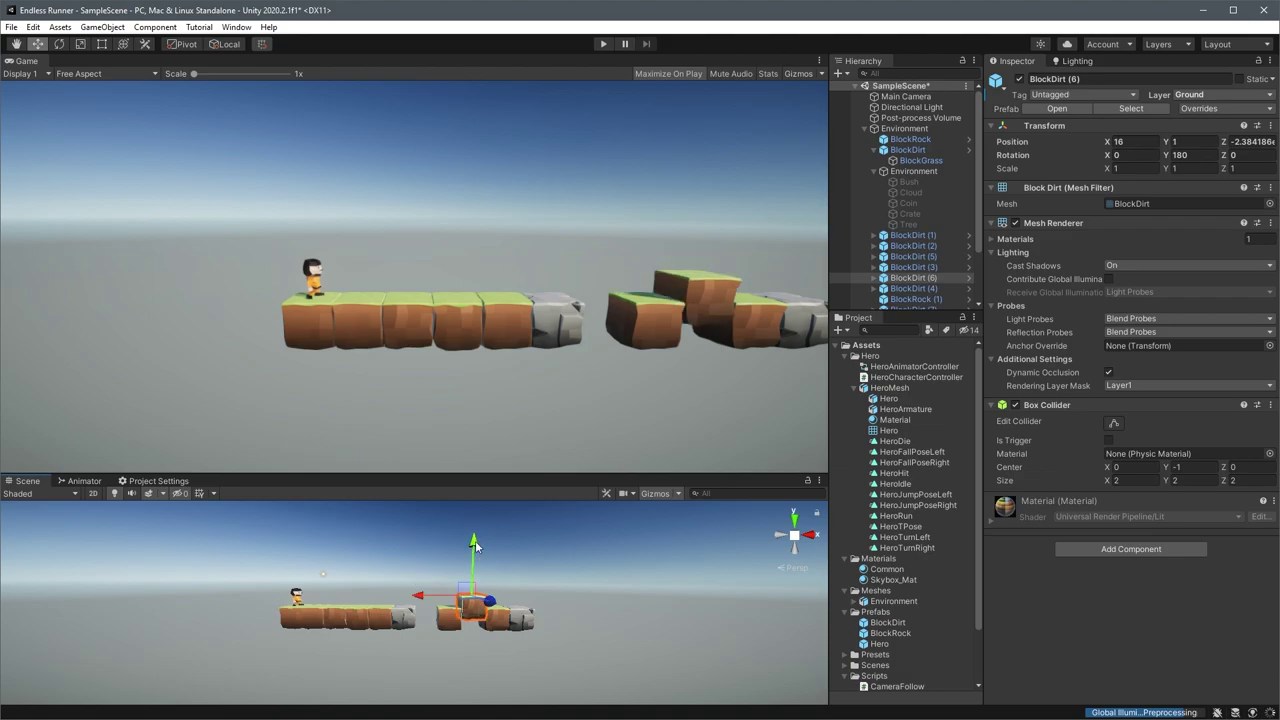
click(605, 44)
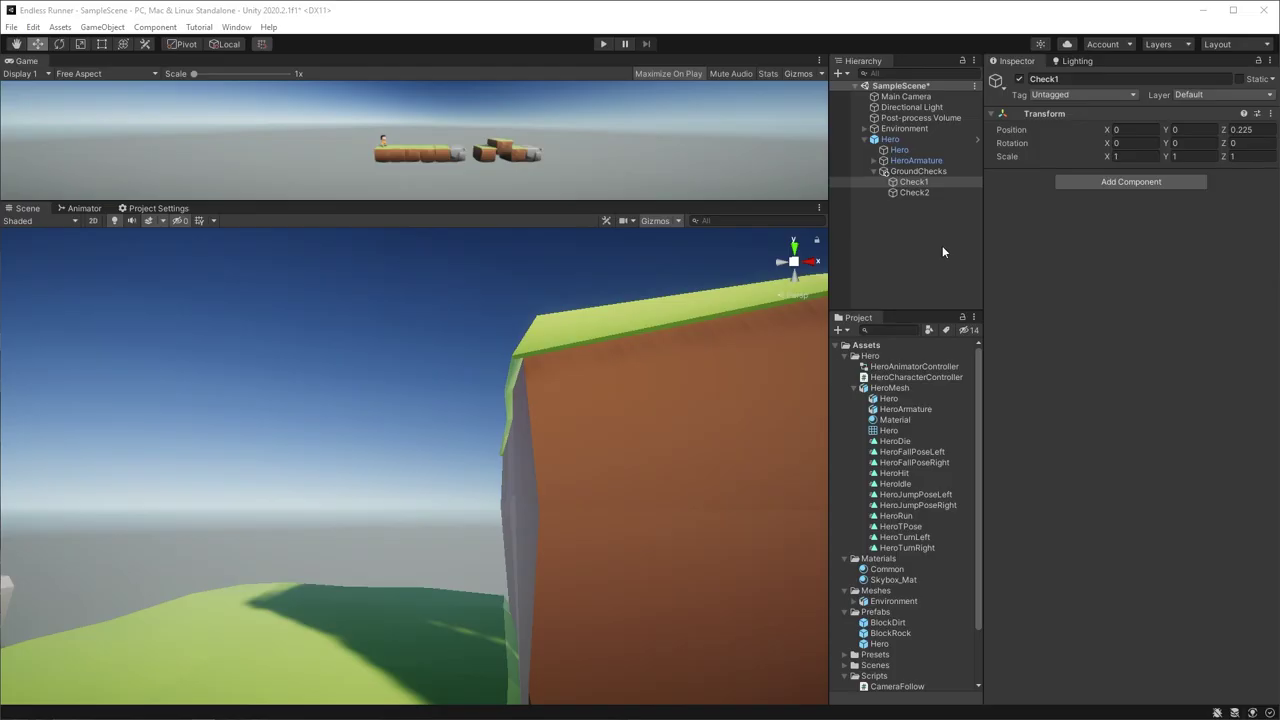
Duplicate the Hero's GroundChecks object and name the copy WallChecks
click(942, 247)
click(890, 139)
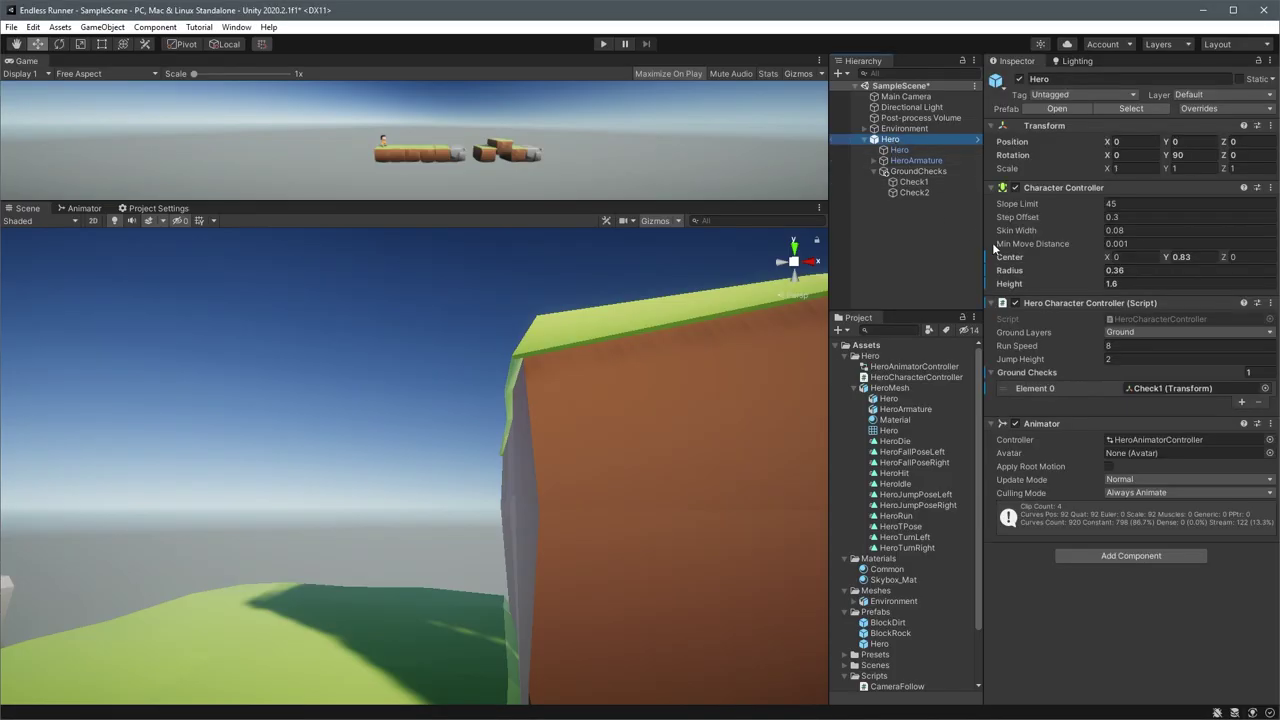
click(904, 171)
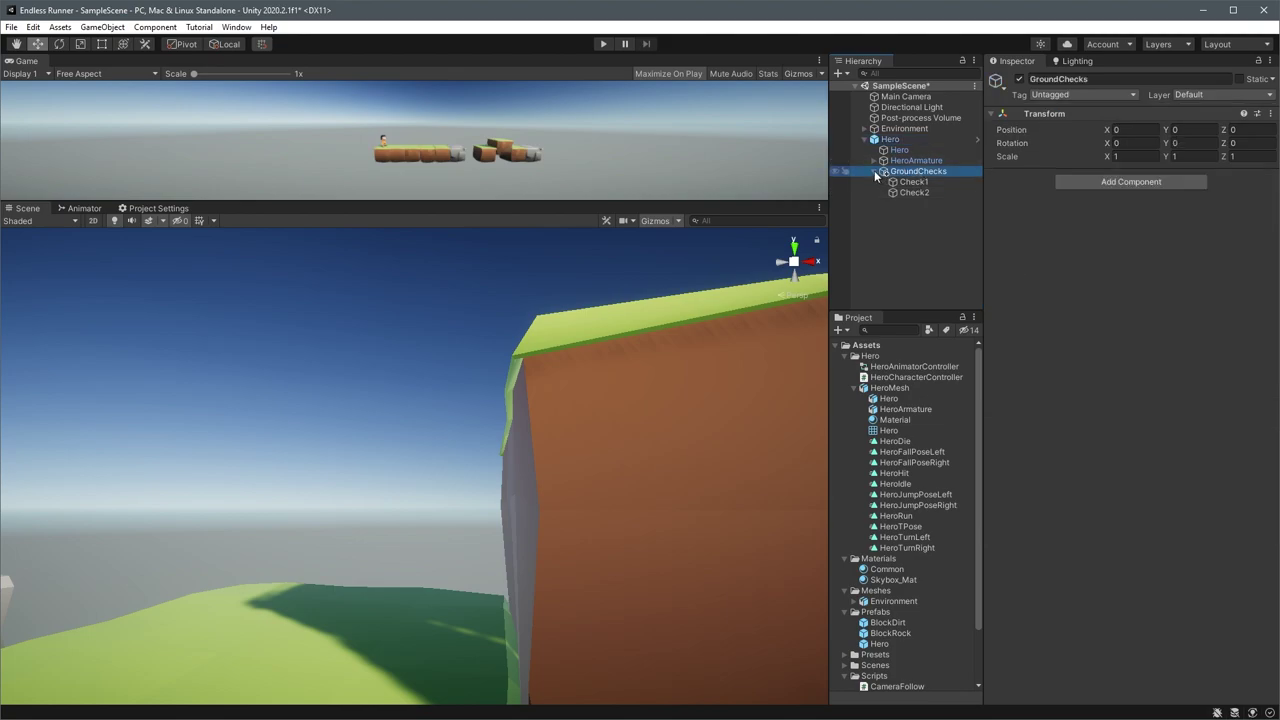
click(875, 171)
key(ctrl+d)
key(F2)
text(WallChecks)
key(Return)
Position the Check1 object under WallChecks at Y 0.32, Z 0.363 and Check2 at Y 0.32, Z -0.3
double_click(922, 182)
click(873, 182)
scroll(507, 383, up, 8)
alt+drag(505, 383, 808, 297)
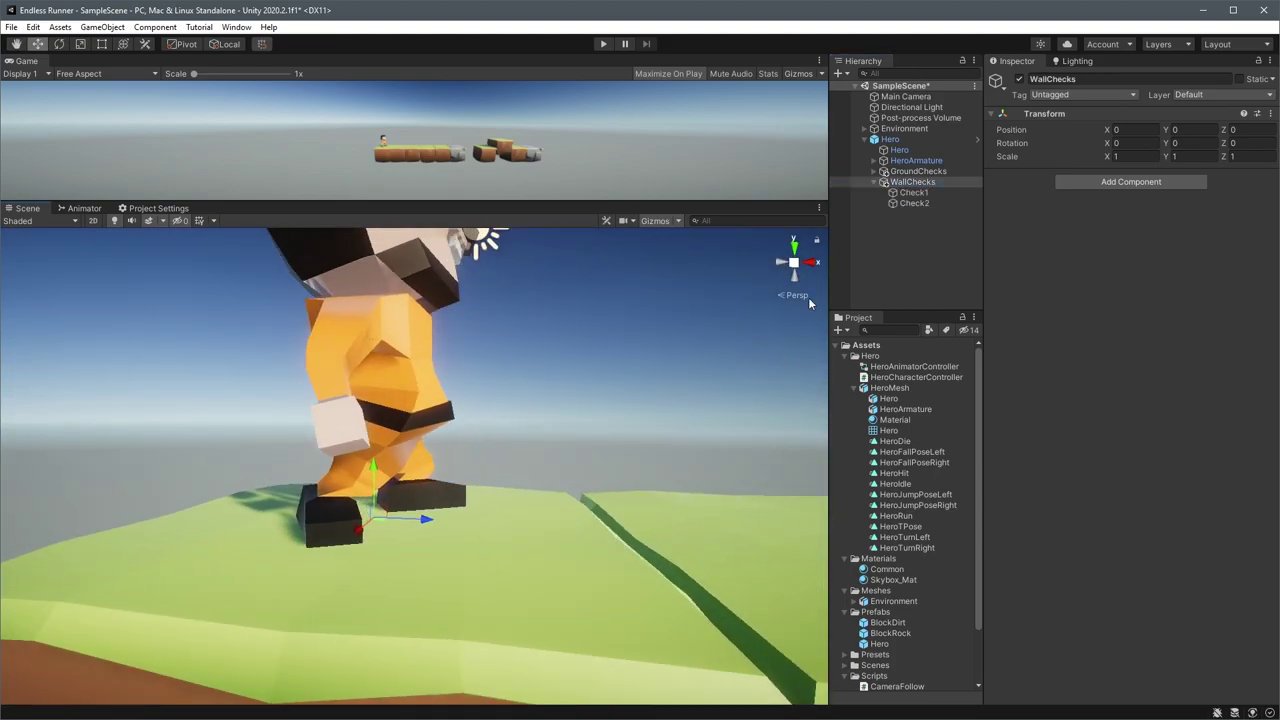
click(914, 192)
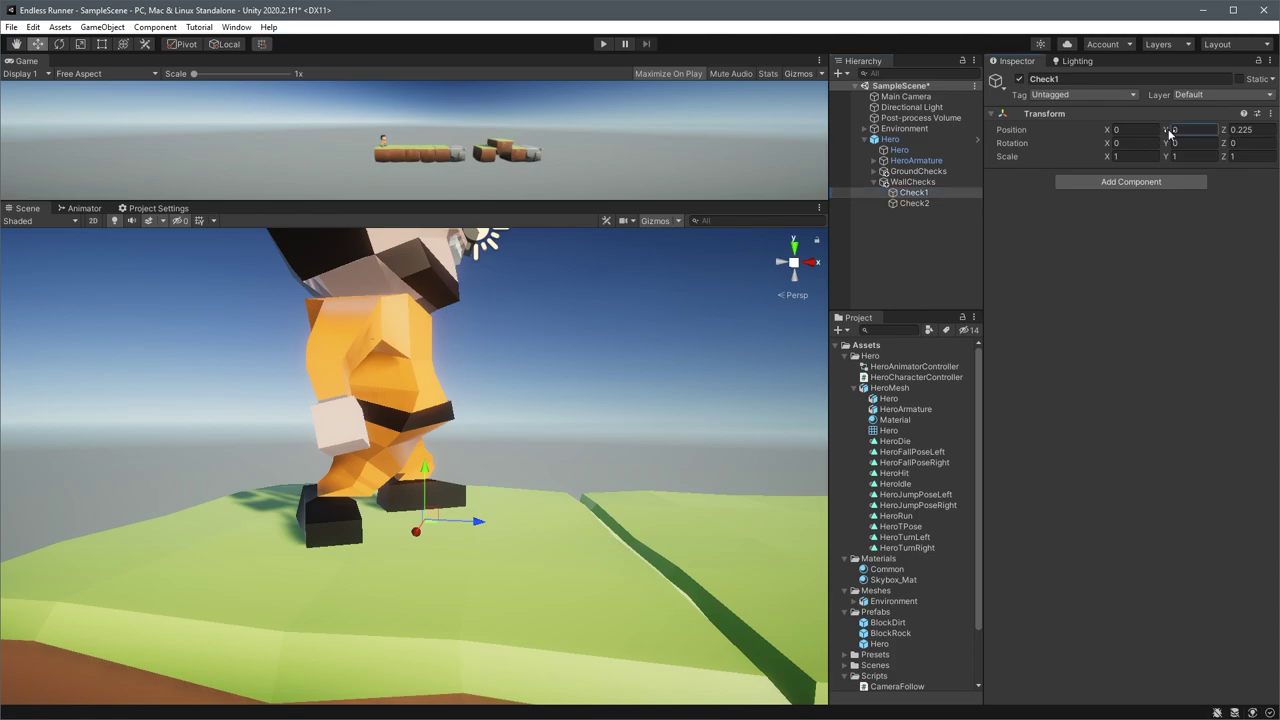
text(0.21)
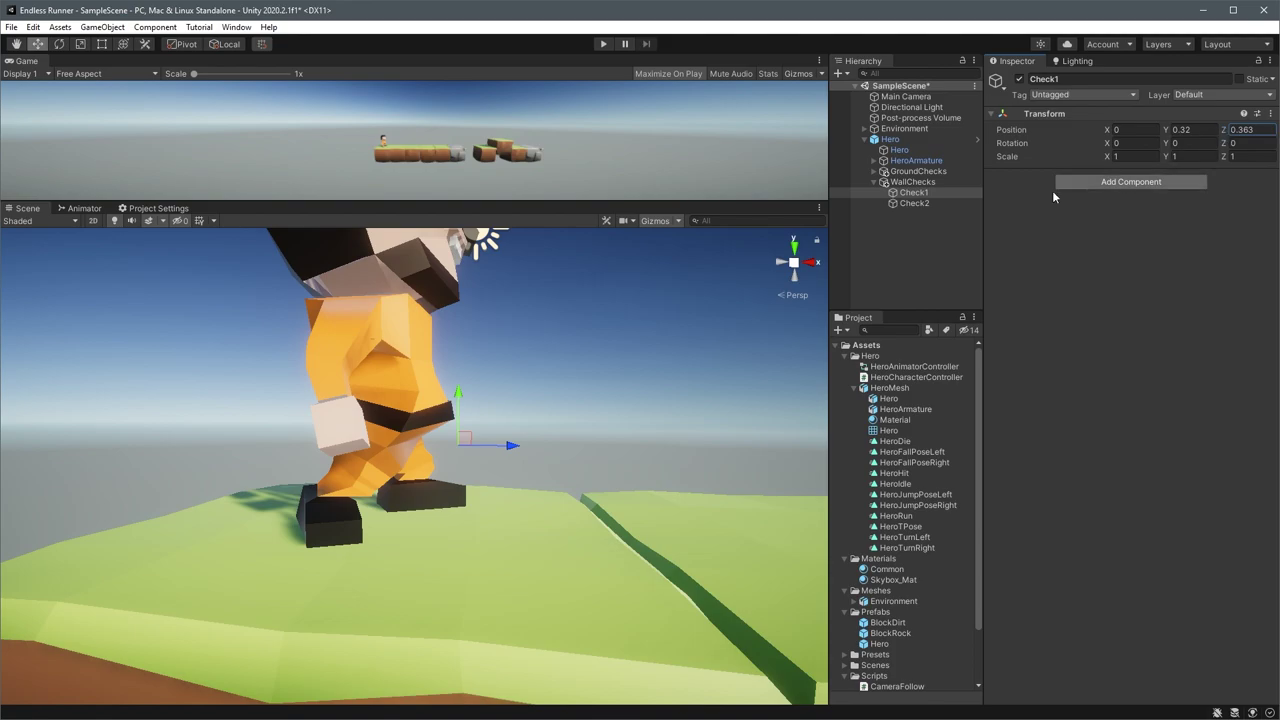
click(914, 203)
text(0.32)
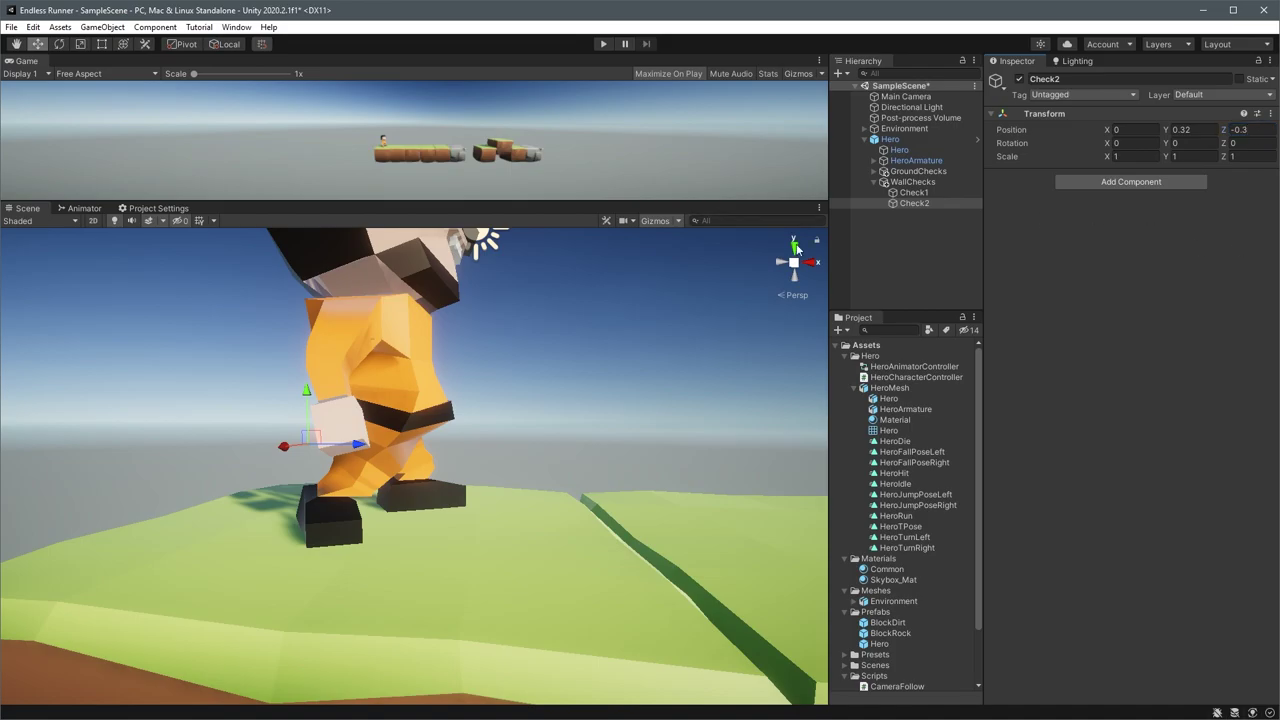
In Visual Studio, add a Wallcheck comment about getting stuck on blocks before the horizontal move in Update and declare blocked as false
key(Return)
key(Return)
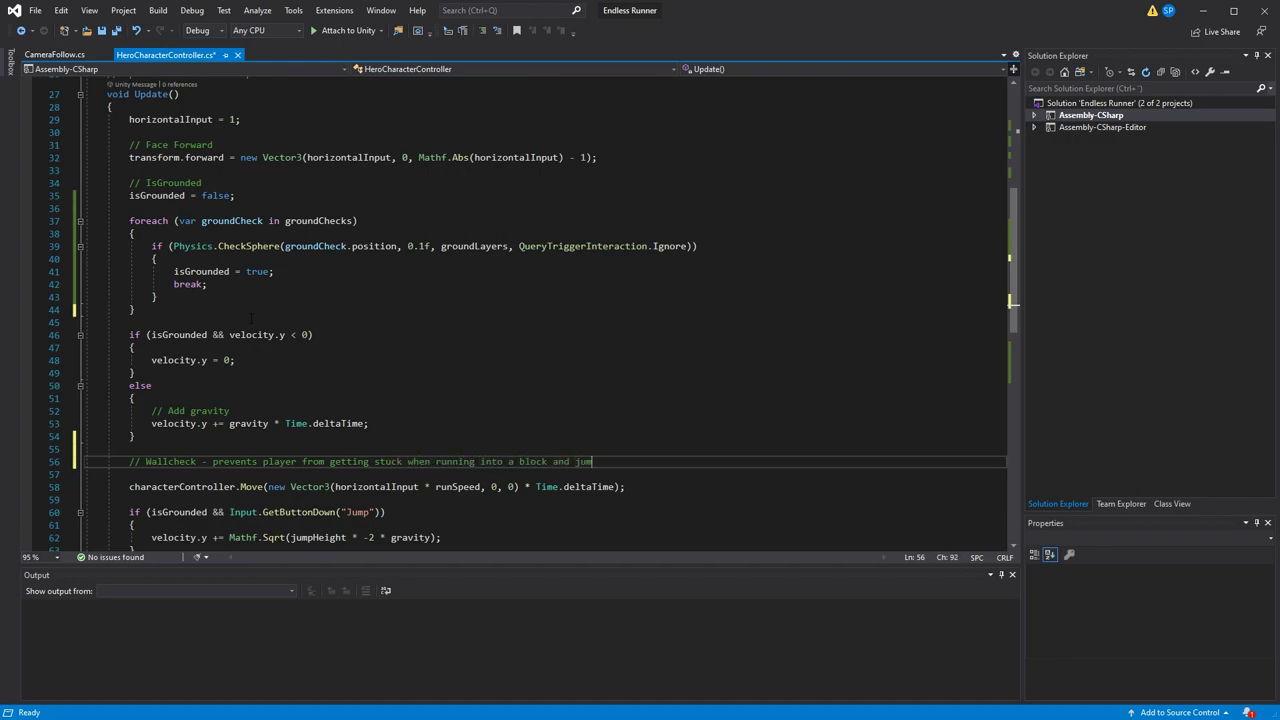
text(ping)
key(Return)
text(var blocked = false;)
key(Return)
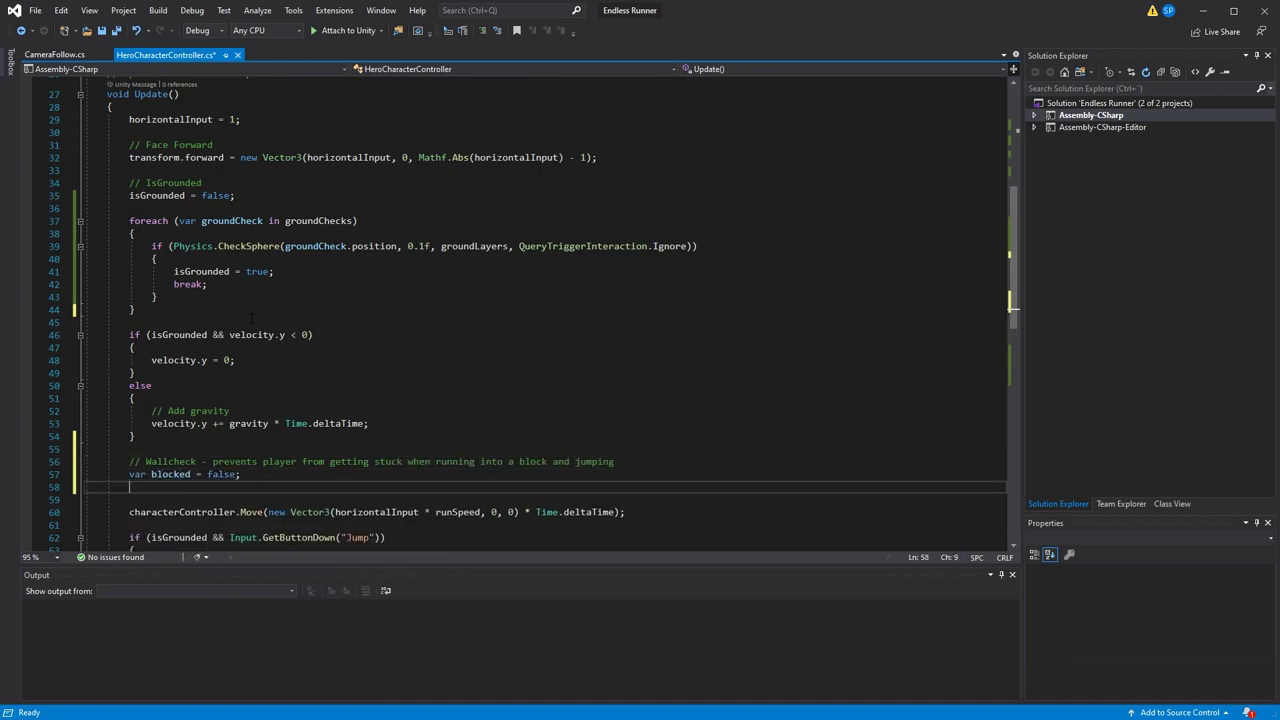
Add a foreach header iterating wallCheck over wallChecks and declare the wallChecks field by copying the groundChecks declaration, saving the script
text(foreach (var wallCheck in wallChecxk)
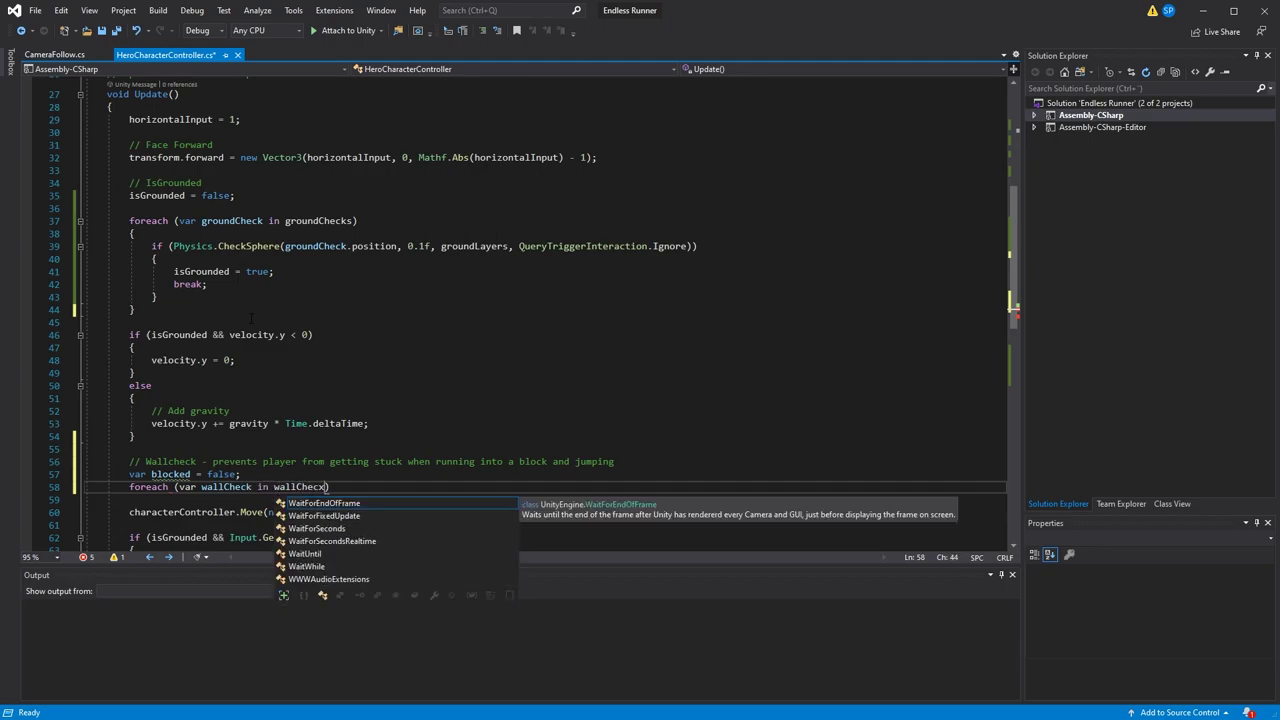
scroll(251, 318, up, 9)
click(310, 217)
click(303, 206)
key(ctrl+d)
double_click(346, 217)
text(wallChecks)
scroll(397, 410, down, 13)
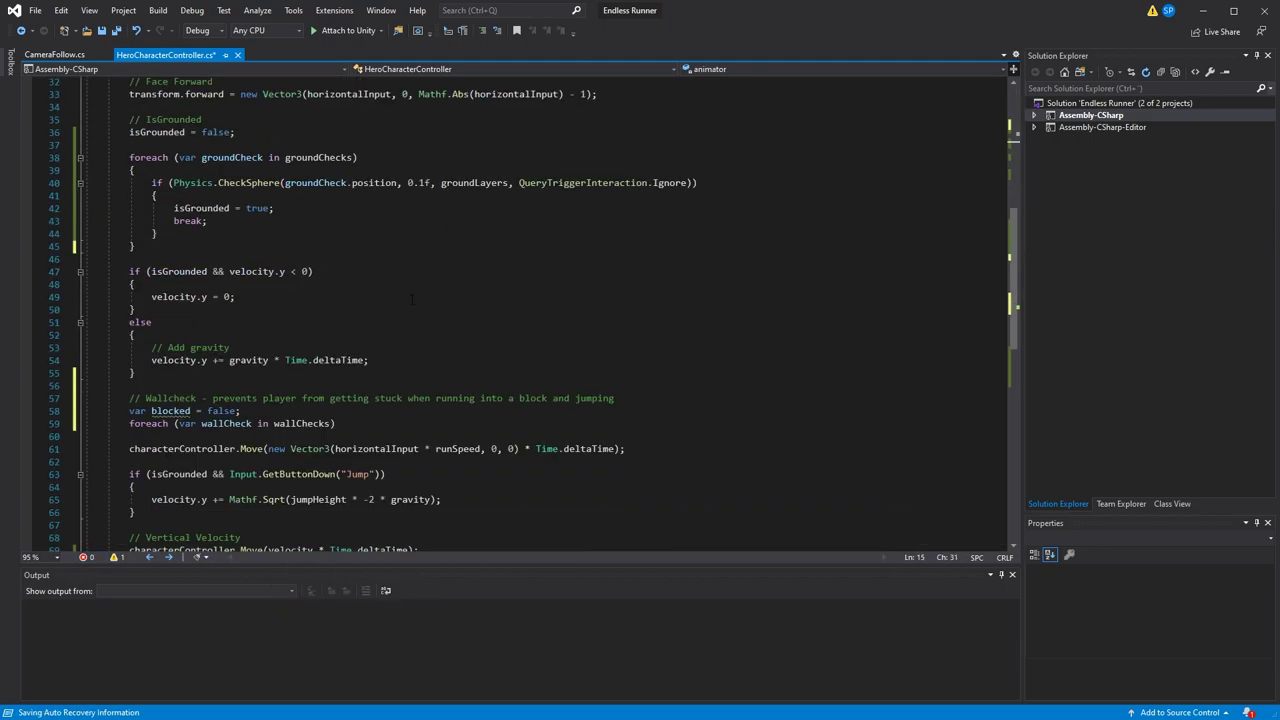
key(ctrl+s)
In the wallChecks loop, set blocked to true and break when Physics.CheckSphere hits groundLayers within 0.01f of wallCheck.position, using QueryTriggerInteraction.Ignore
click(372, 310)
key(Return)
text({)
key(Return)
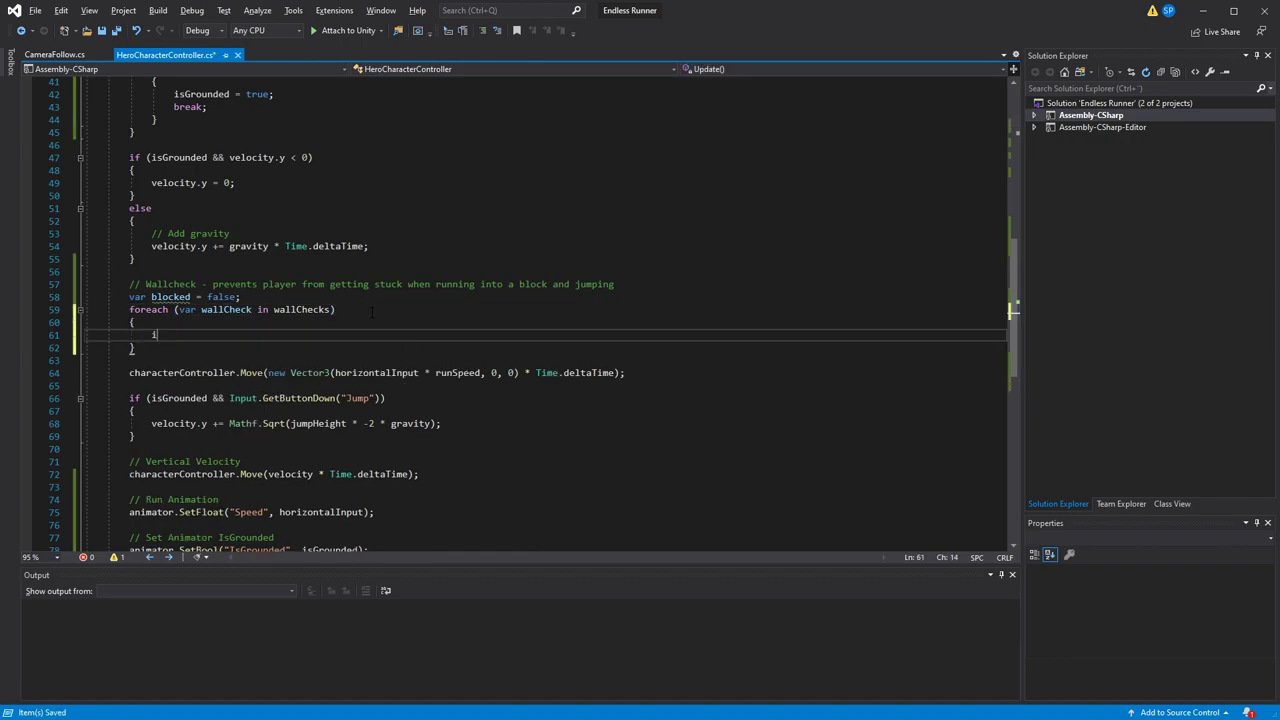
text(if (Physics.CheckSphere(wall)
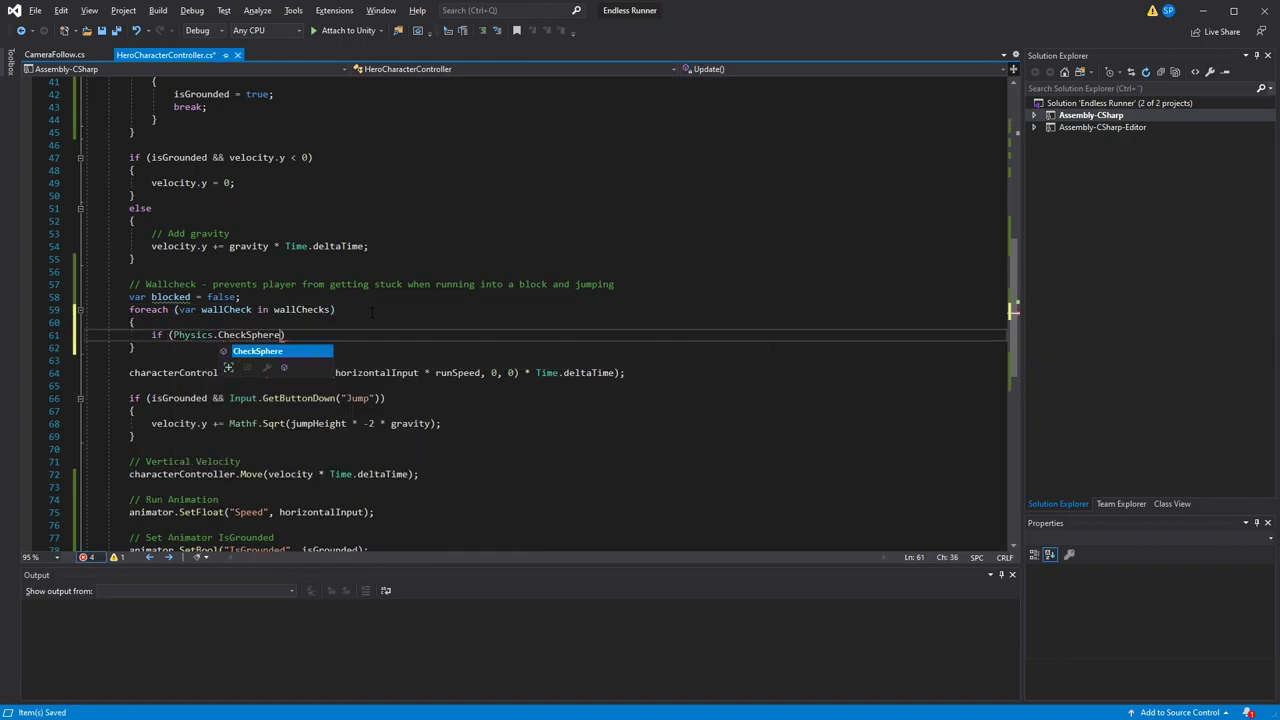
text(Check.position, 0.01f, groundLayers, )
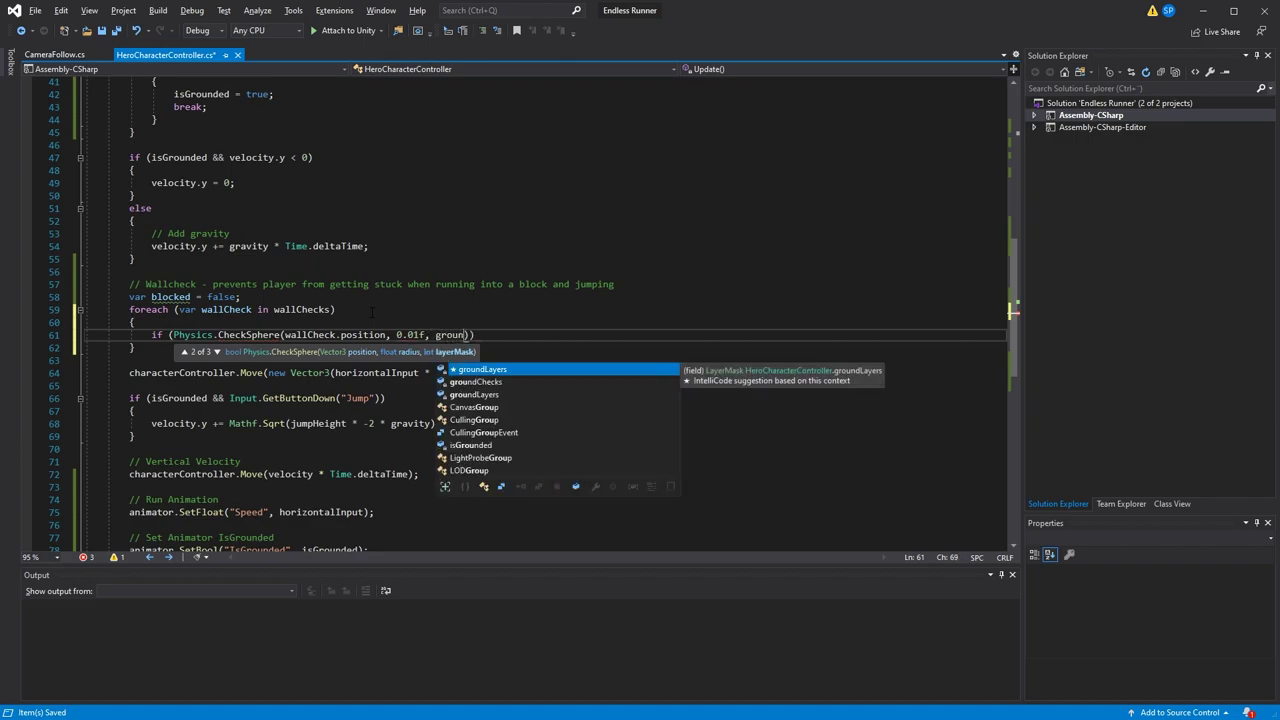
text(QueryTriggerInteraction.Ignore)
key(End)
key(Return)
text({)
key(Return)
text(blocked = true;)
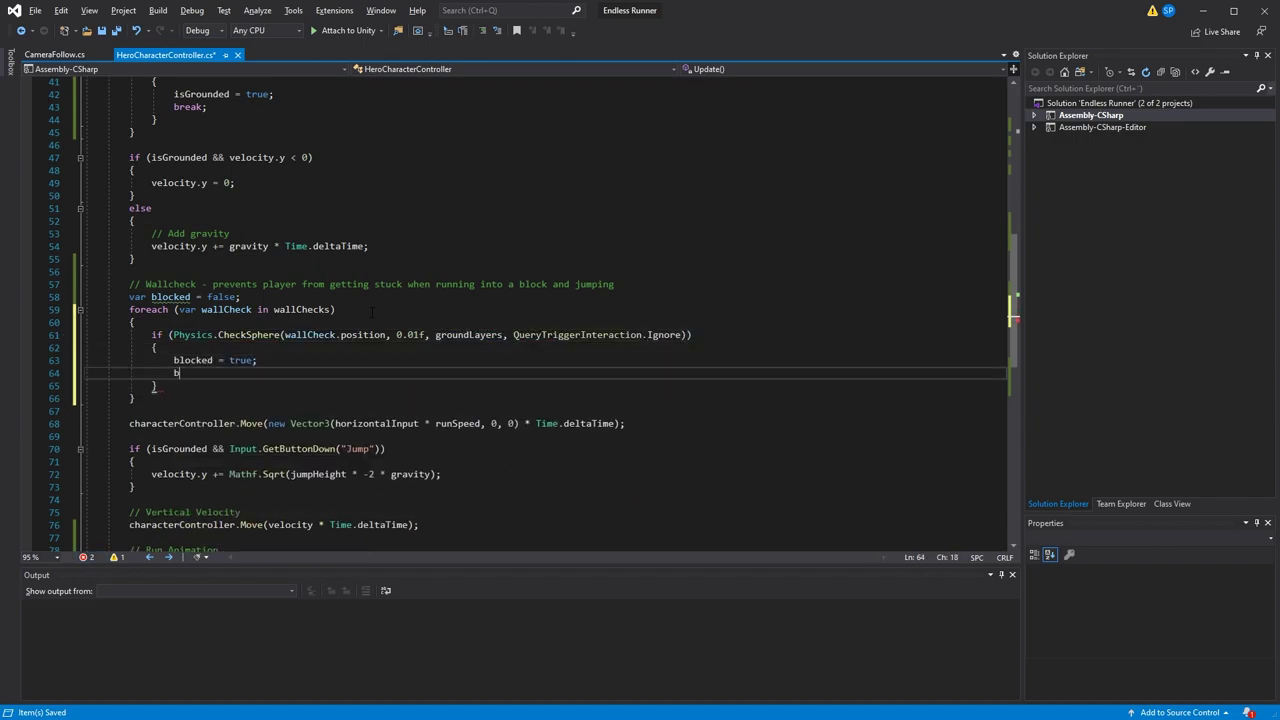
Wrap the horizontal characterController.Move call in an if (!blocked) block
key(Return)
text(break;)
click(251, 410)
key(Return)
text(if (!blocked)
key(End)
key(Return)
text({)
key(Tab)
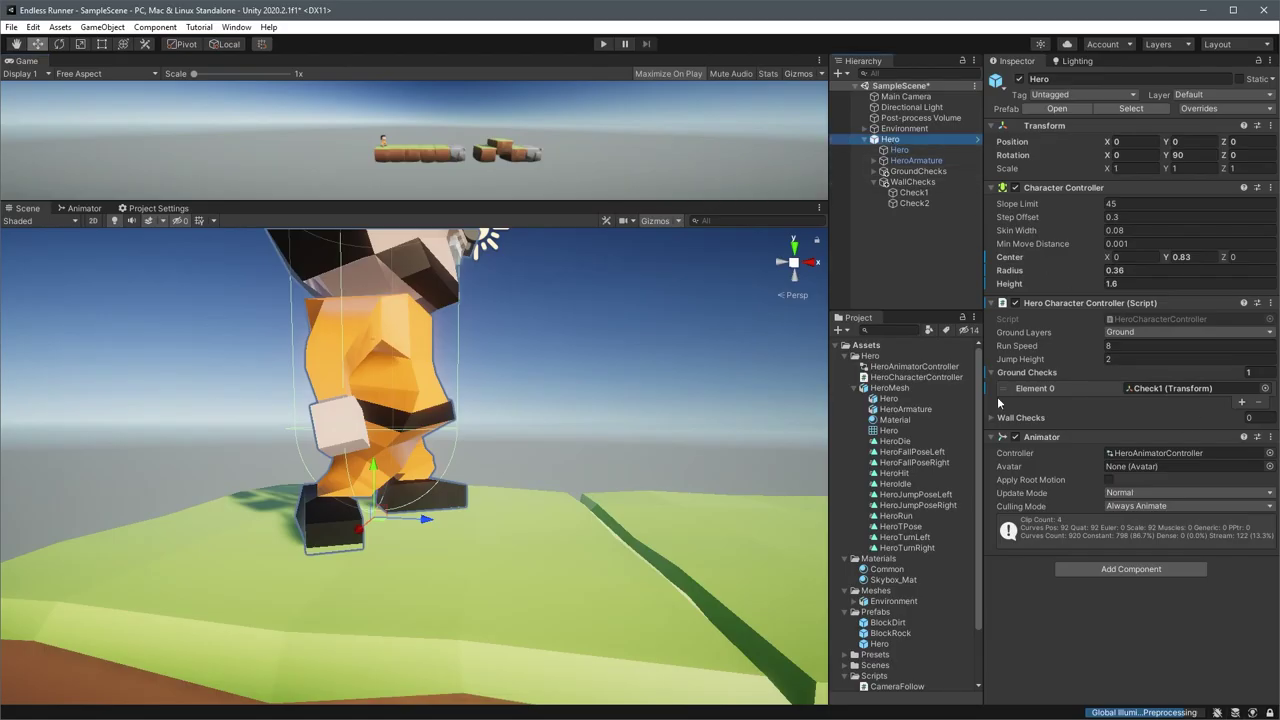
In Unity, add Check1 and Check2 from WallChecks to the Wall Checks list of the Hero's character controller script
click(991, 418)
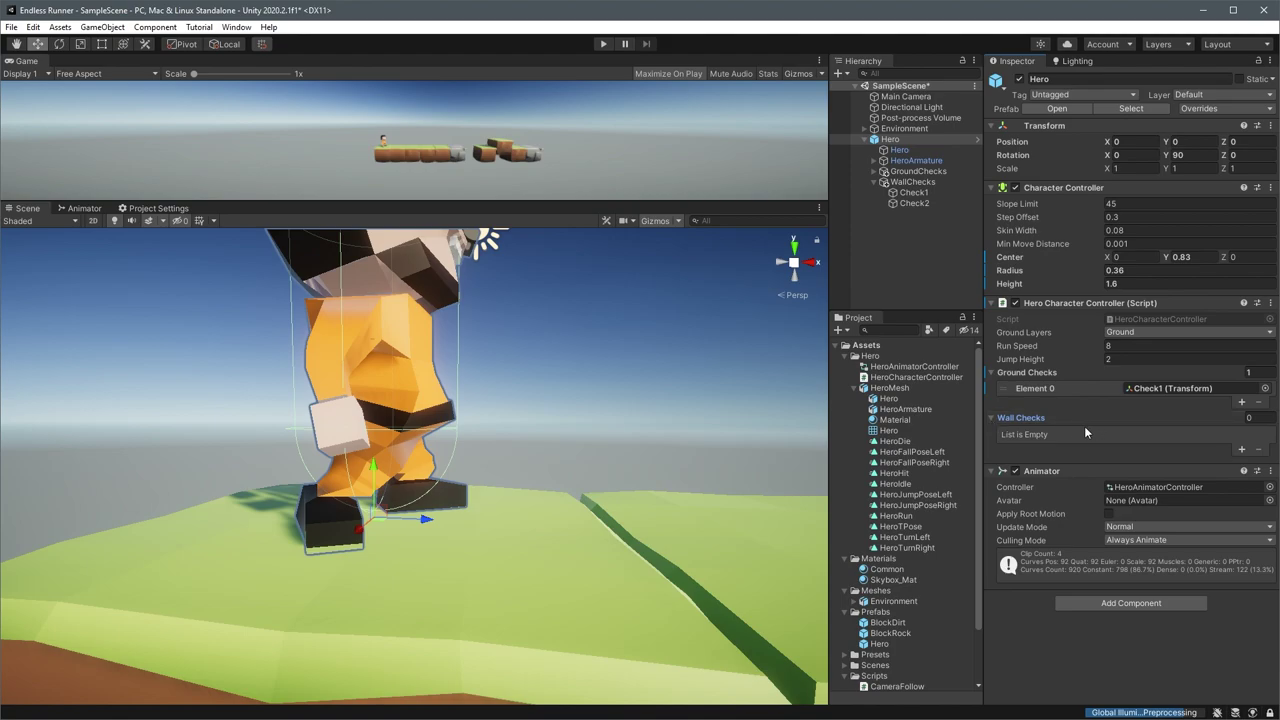
drag(912, 192, 1111, 416)
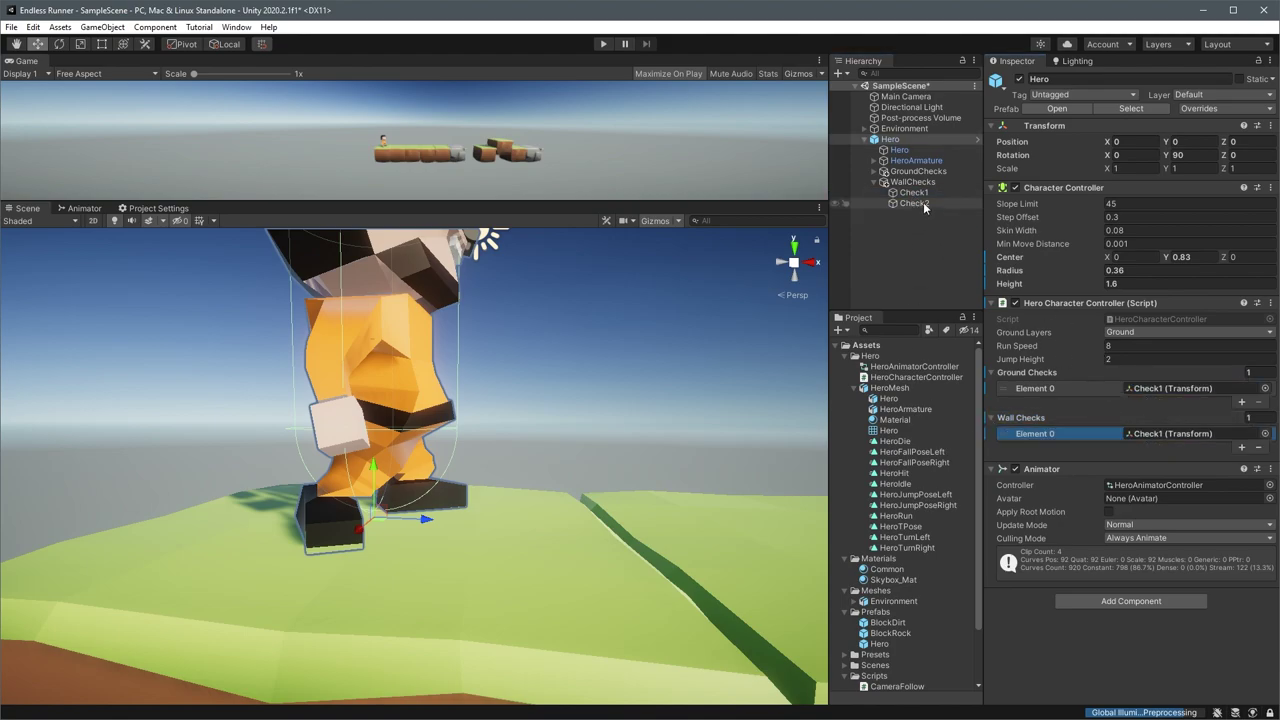
drag(913, 203, 1106, 432)
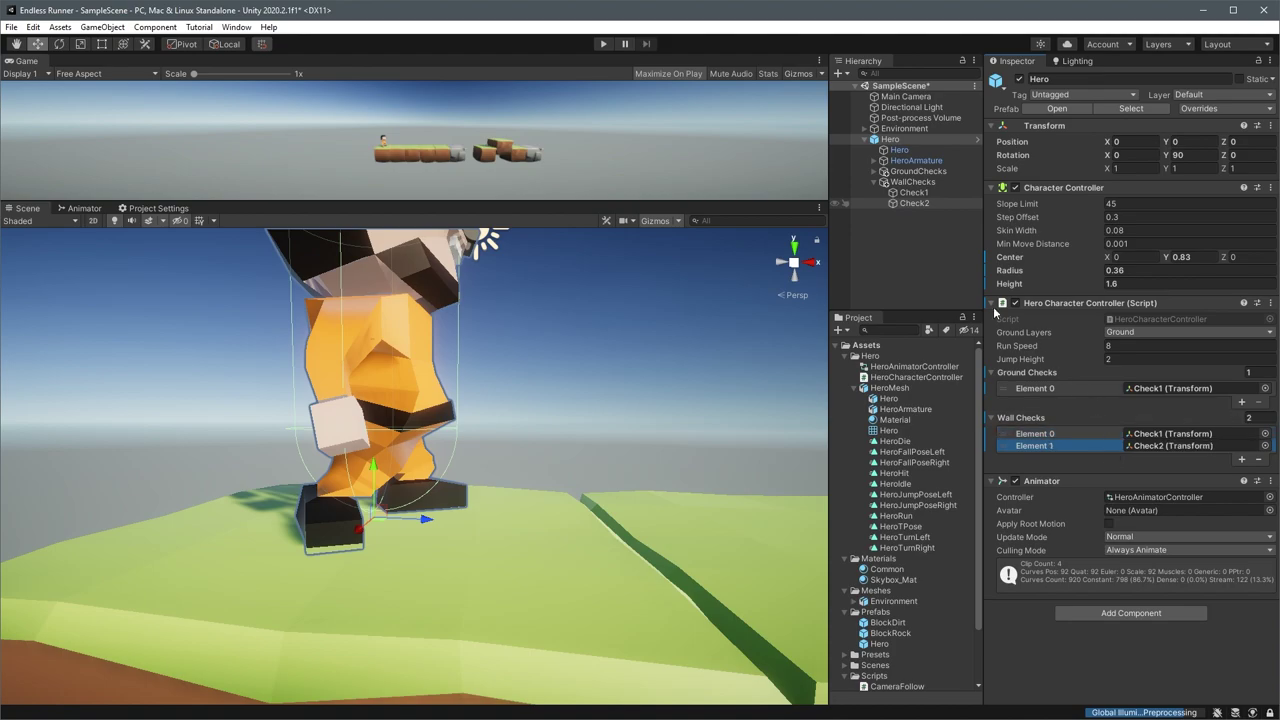
Test the Hero running and jumping past the raised block with the wall checks in Play mode
click(600, 44)
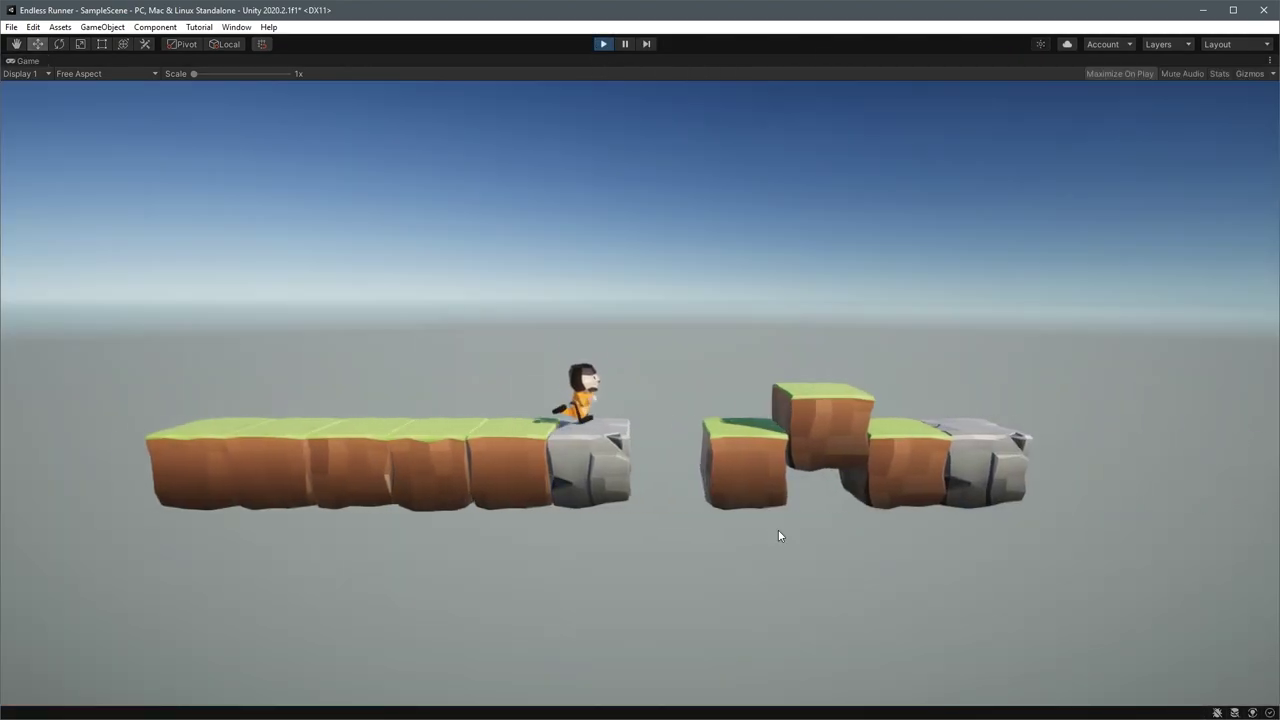
key(space)
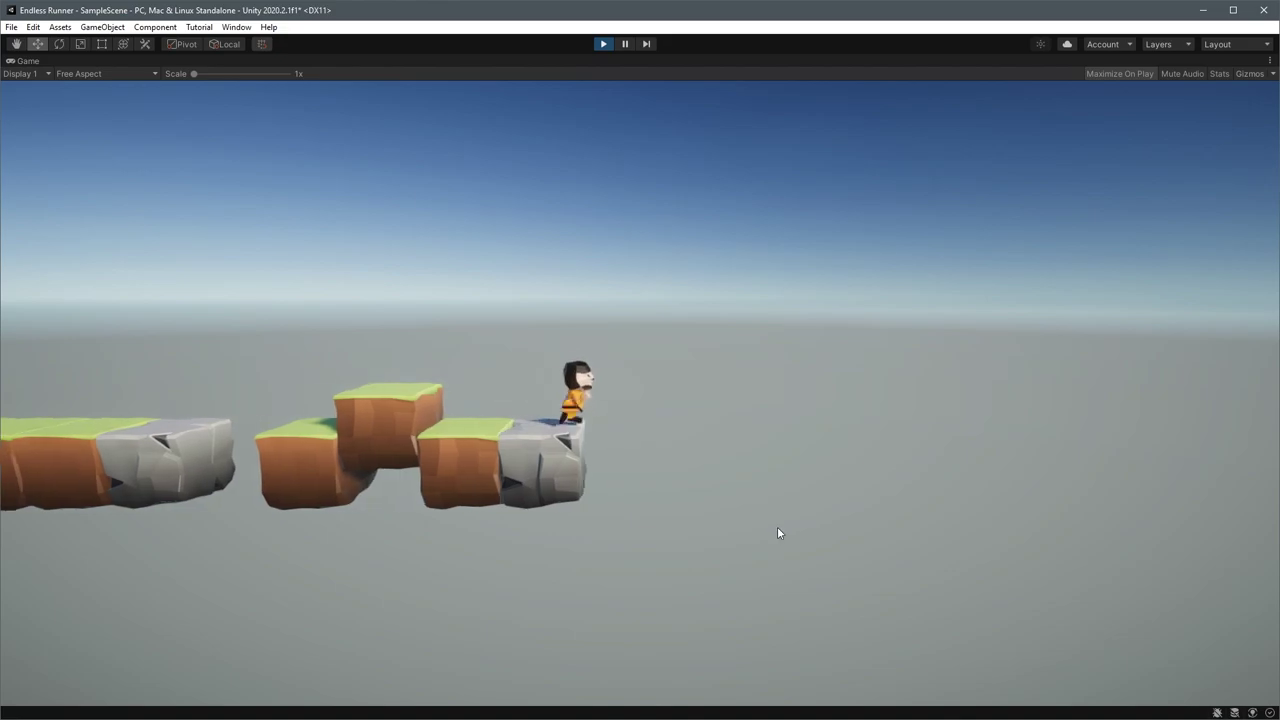
click(603, 44)
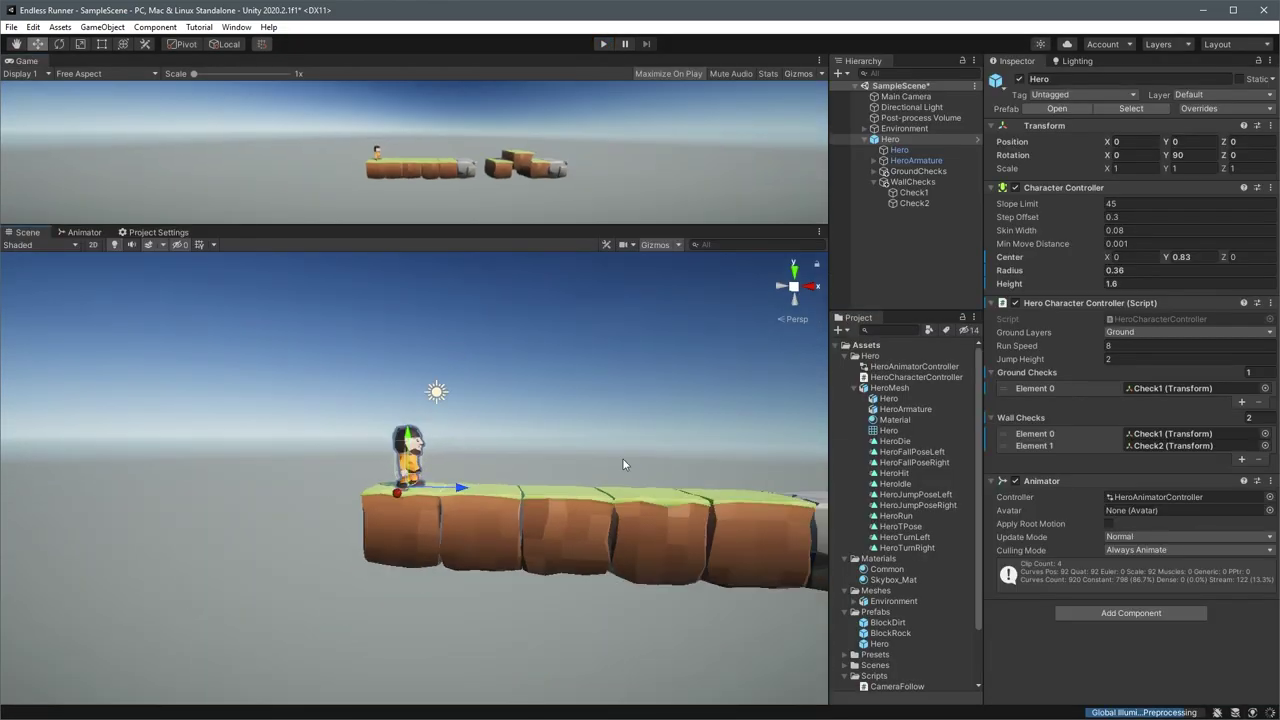
Duplicate the second platform's end rock block three times as descending steps, with the last copy at X 26
click(396, 457)
key(ctrl+d)
ctrl+drag(437, 452, 518, 449)
mouse_move(465, 396)
mouse_down()
mouse_move(462, 433)
mouse_move(461, 415)
mouse_up()
key(ctrl+d)
ctrl+drag(510, 471, 591, 470)
drag(541, 425, 540, 446)
key(ctrl+d)
ctrl+drag(591, 490, 673, 492)
drag(620, 442, 620, 464)
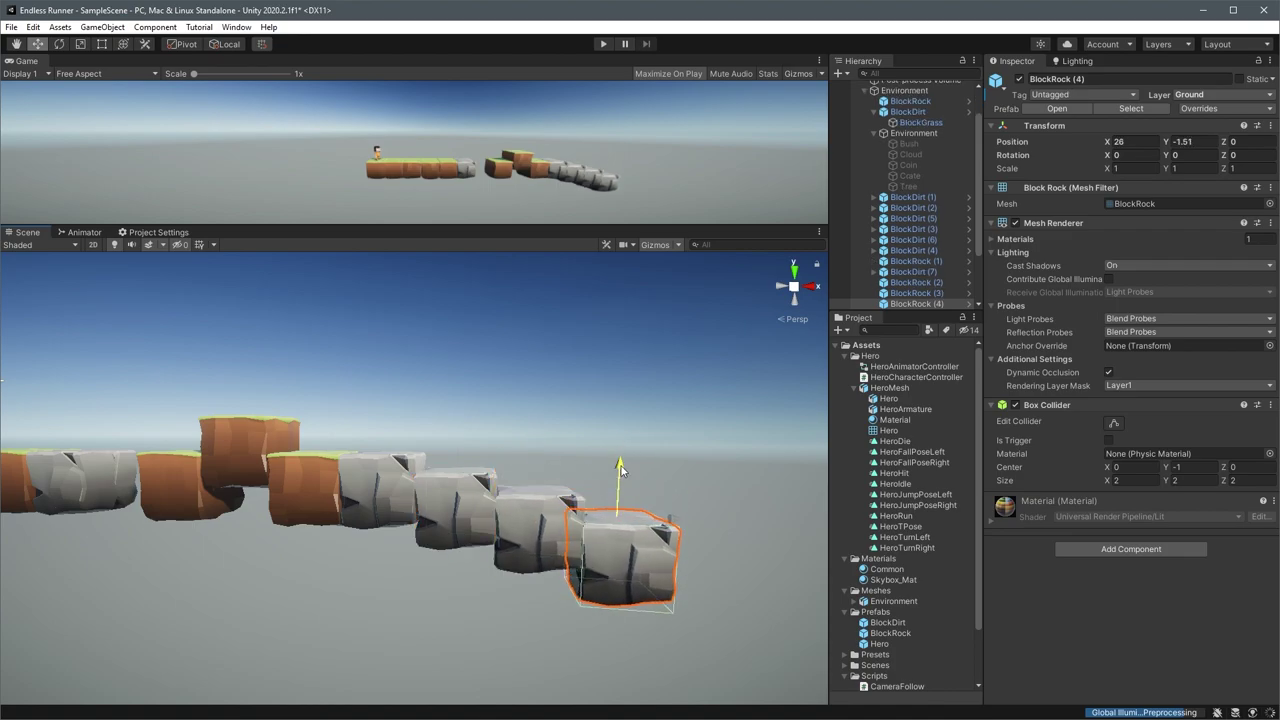
Extend the lowest rock step with two more level copies, ending at X 30, Y -1.37, and start Play mode
key(ctrl+d)
drag(681, 509, 850, 517)
key(ctrl+d)
click(603, 44)
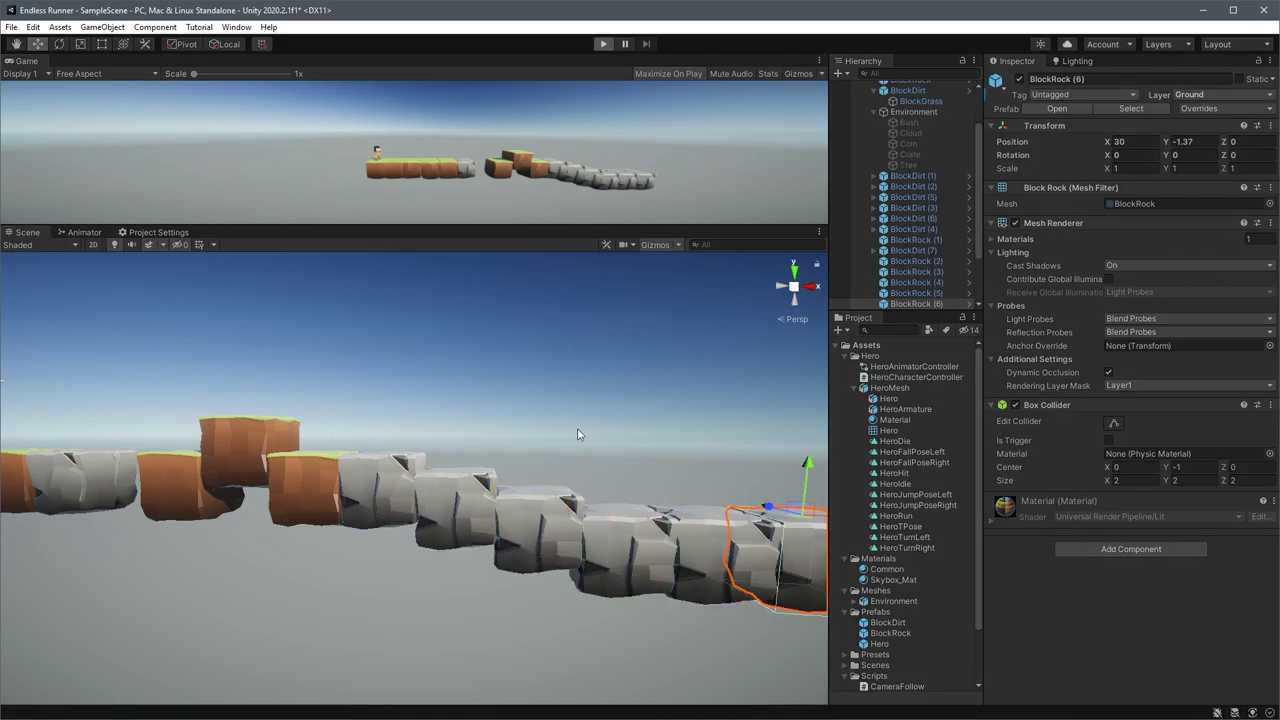
Test the Hero running and jumping down the descending rock steps, and end Play mode
key(space)
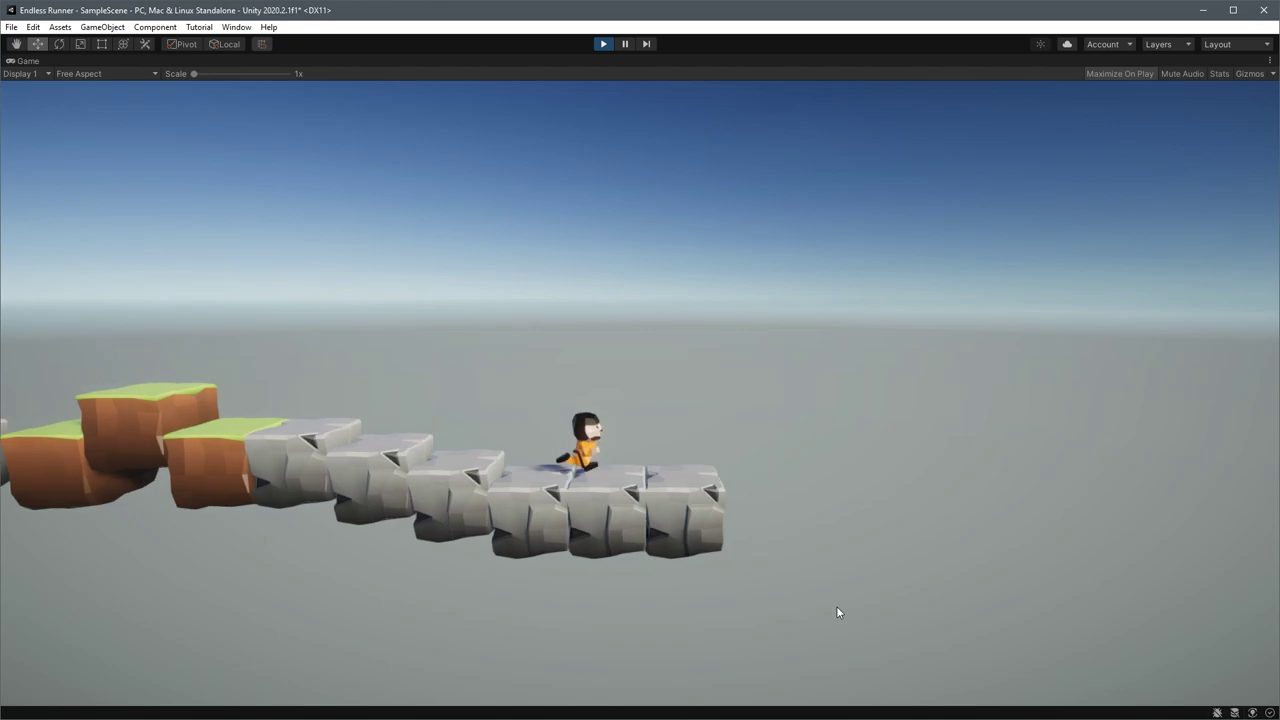
click(603, 44)
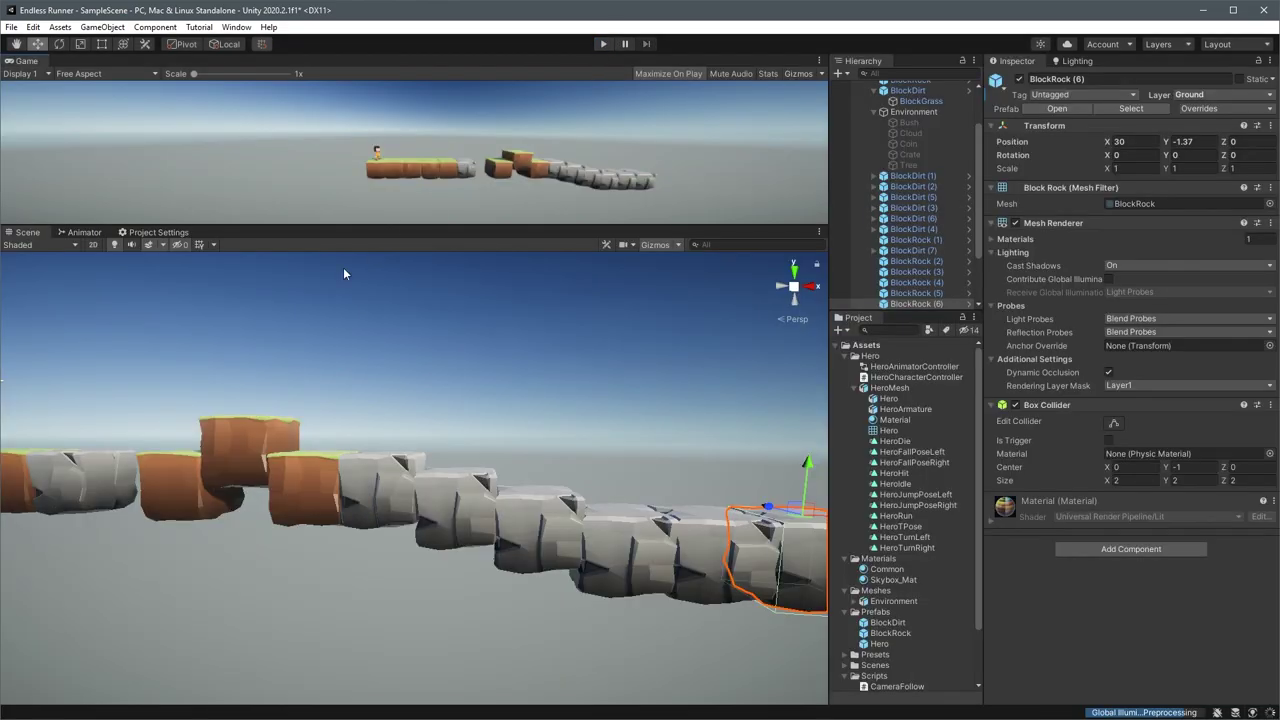
Add a VerticalSpeed Greater 0 condition to the Any State to JumpAndFallBlend Tree transition and test it in Play mode
click(84, 232)
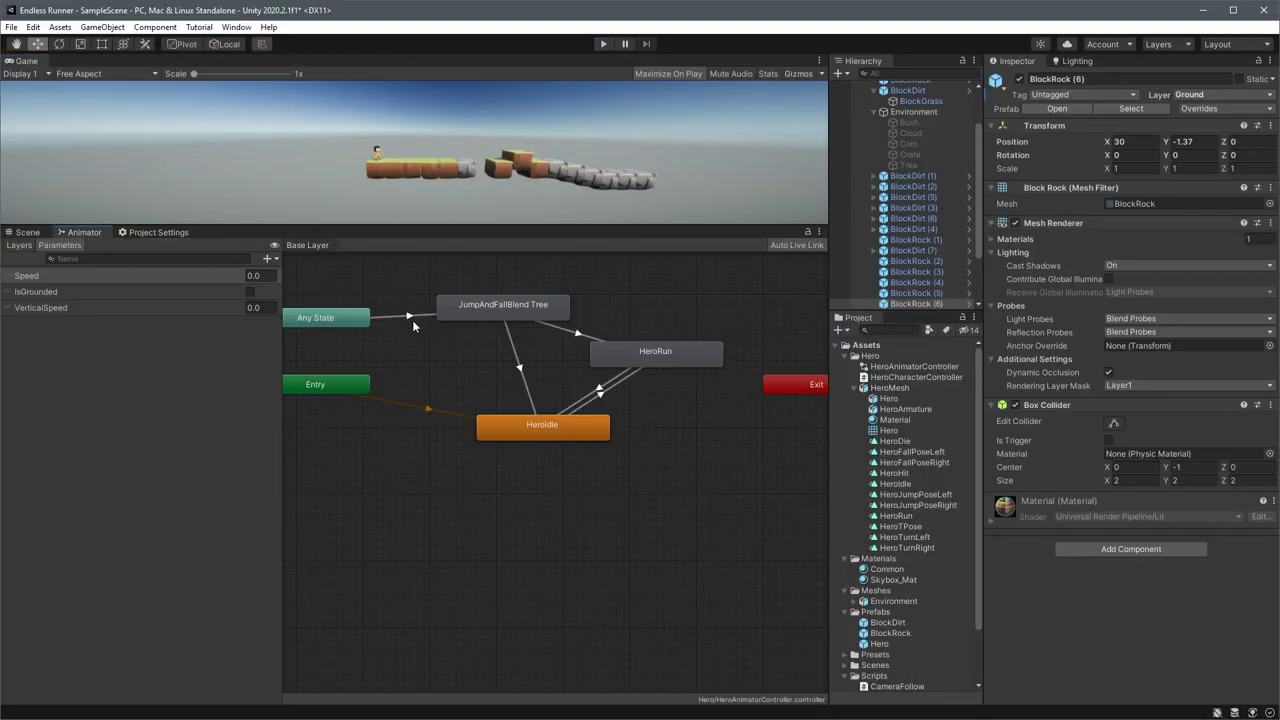
click(476, 357)
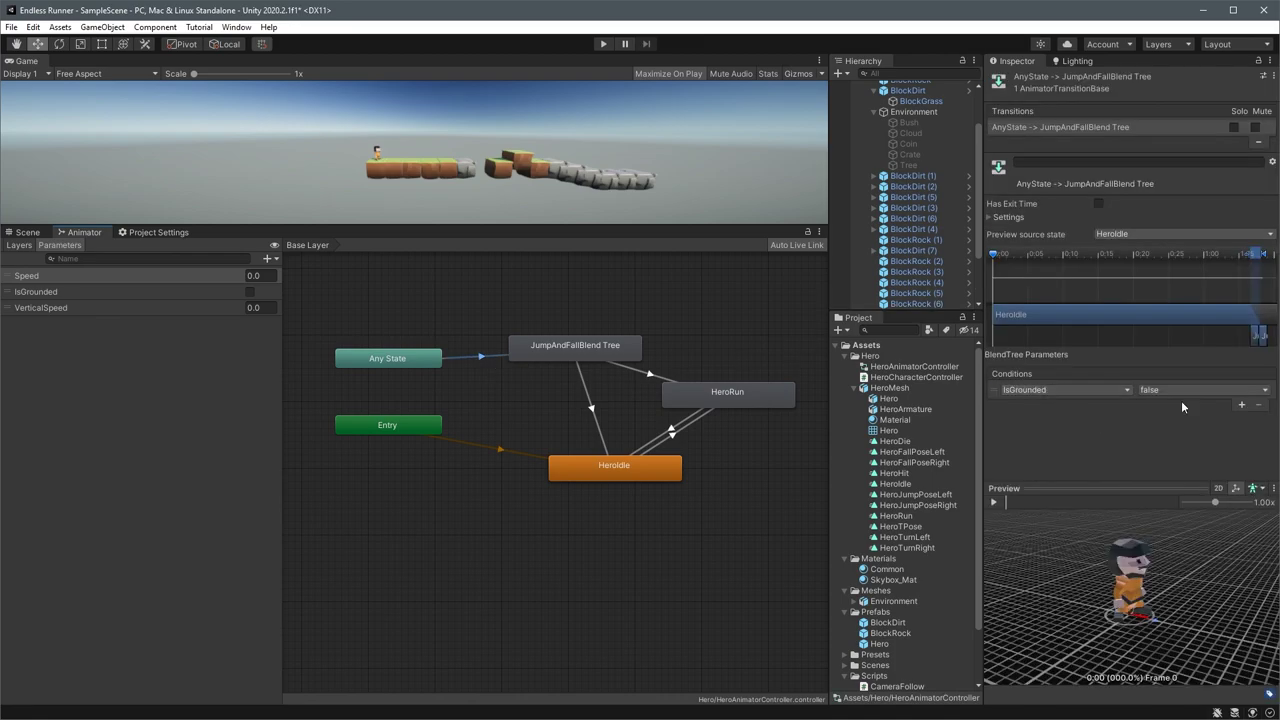
click(1241, 406)
click(1082, 402)
click(1072, 464)
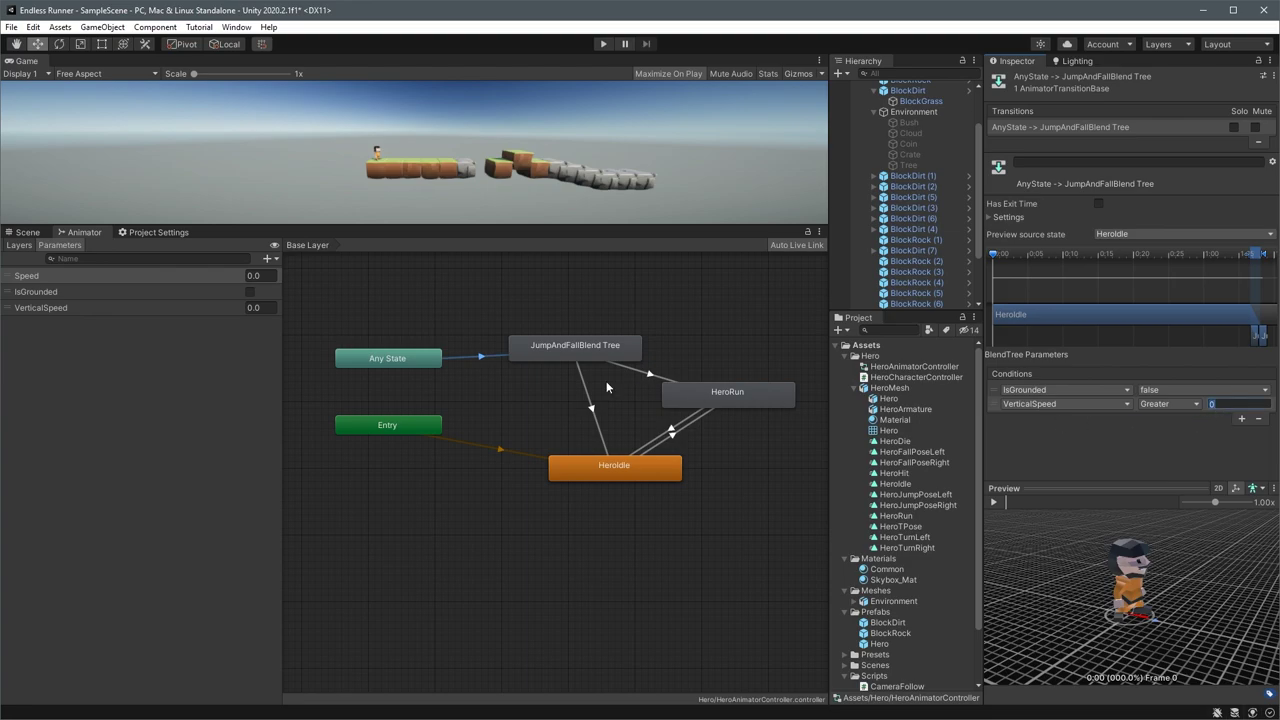
click(406, 359)
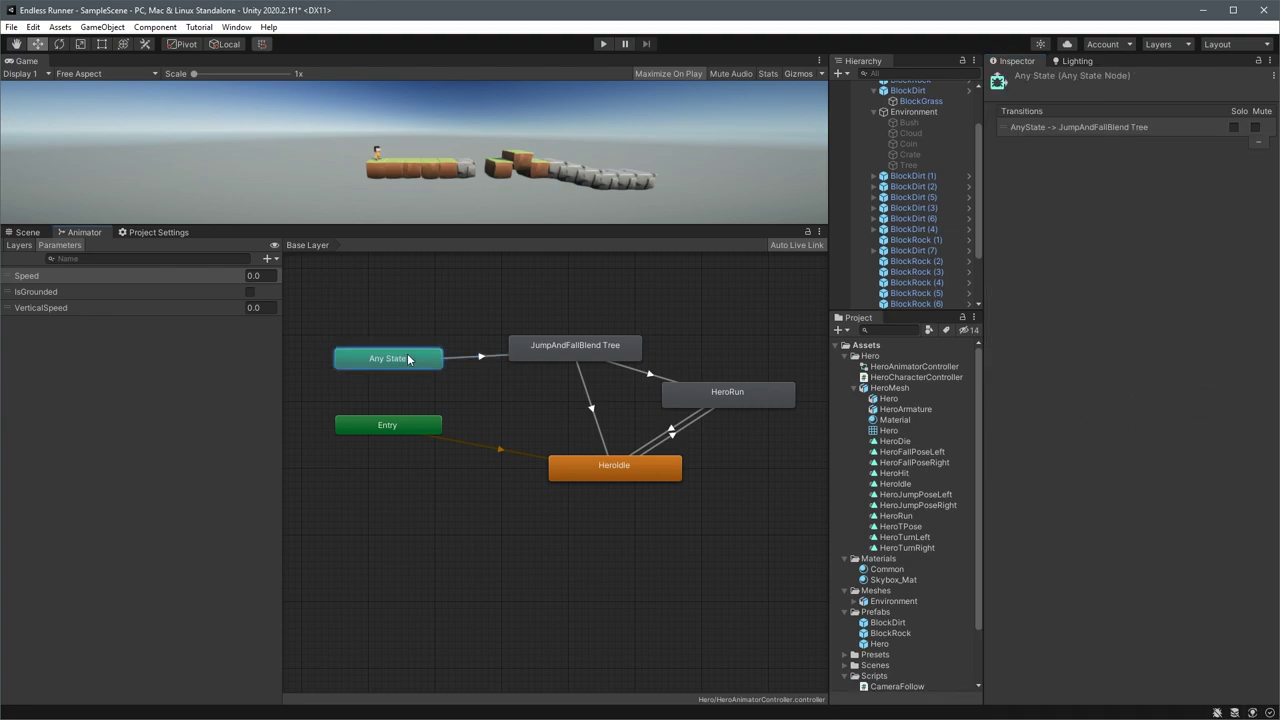
click(598, 44)
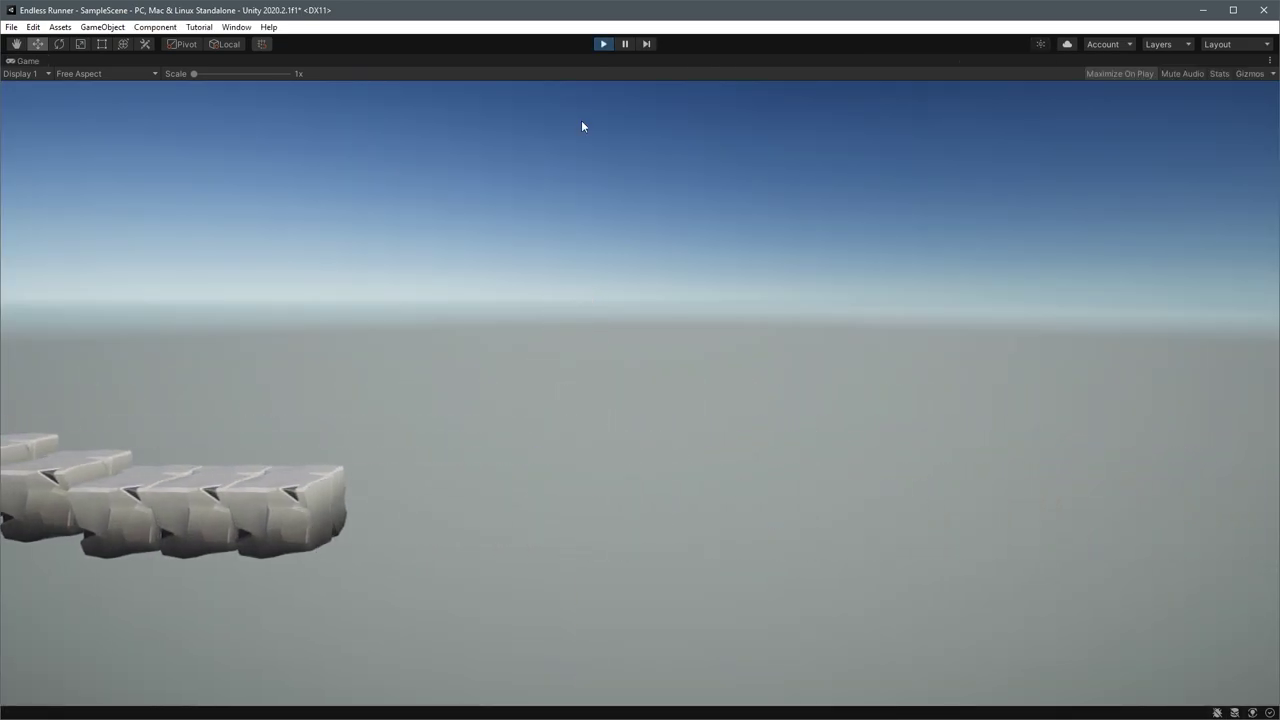
click(604, 44)
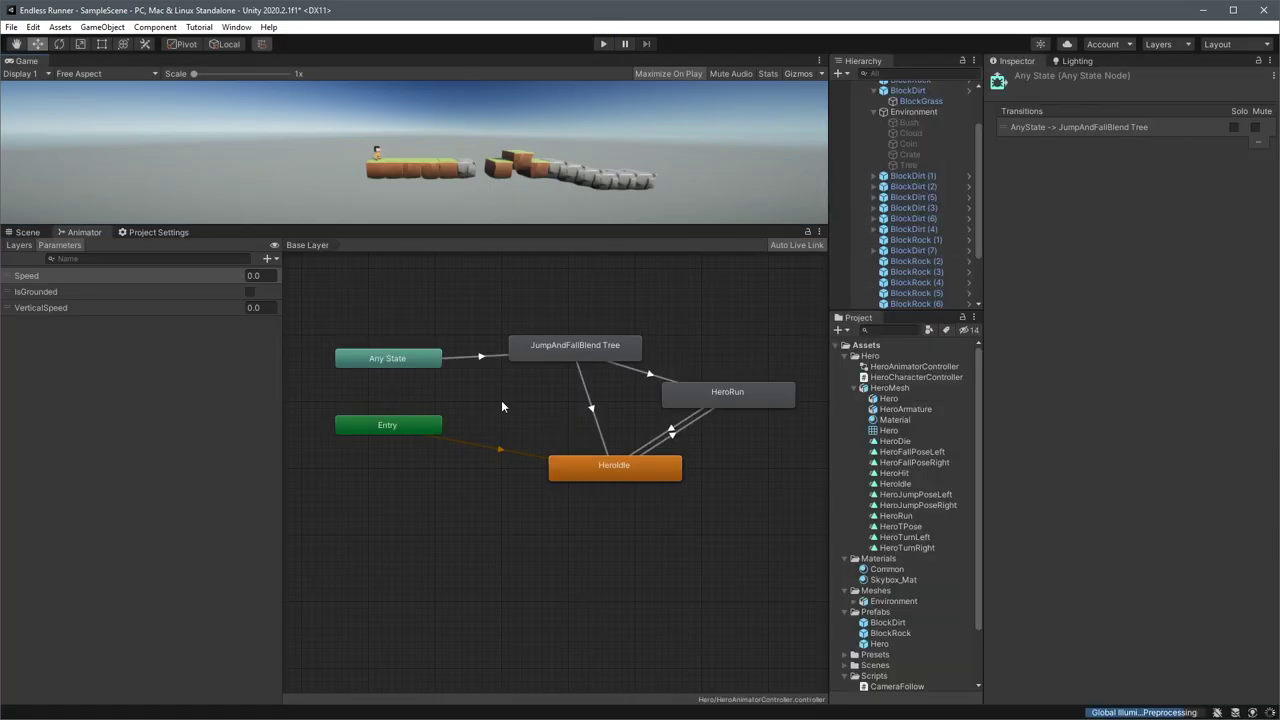
Create a second transition from Any State to JumpAndFallBlend Tree
right_click(416, 363)
click(440, 367)
click(583, 350)
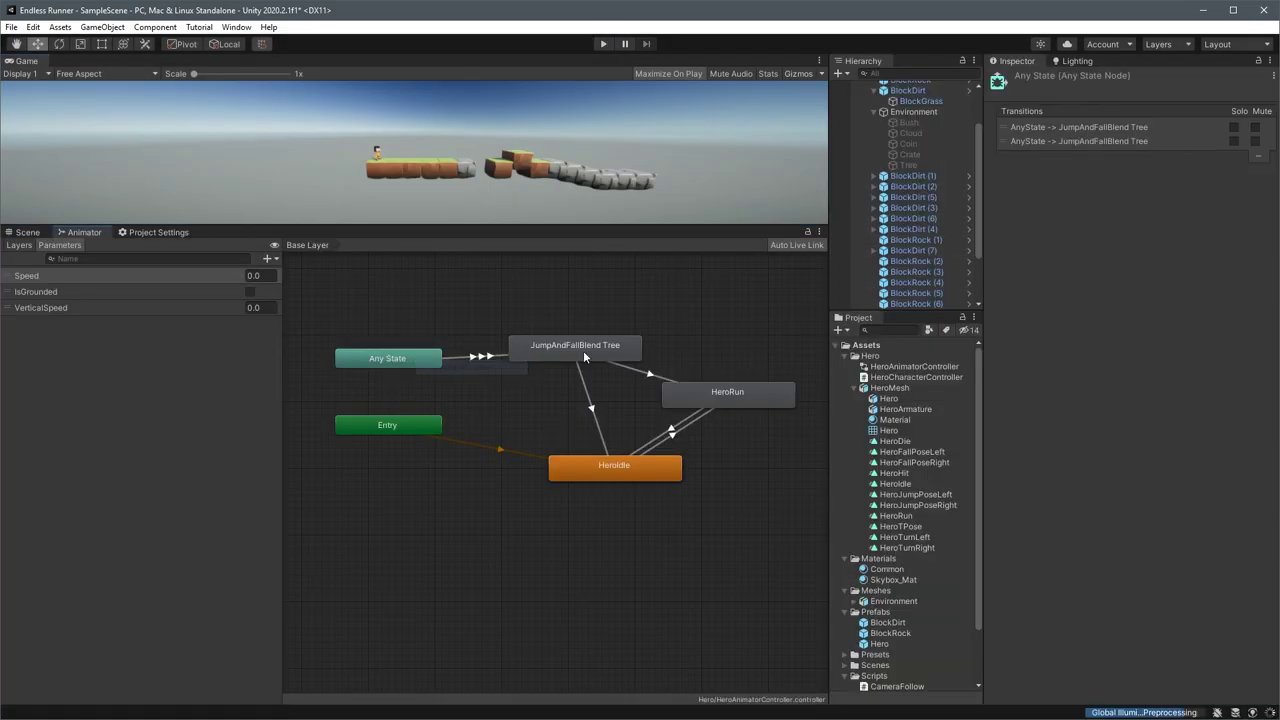
Give the second Any State transition the conditions IsGrounded false and VerticalSpeed Less -20
click(484, 357)
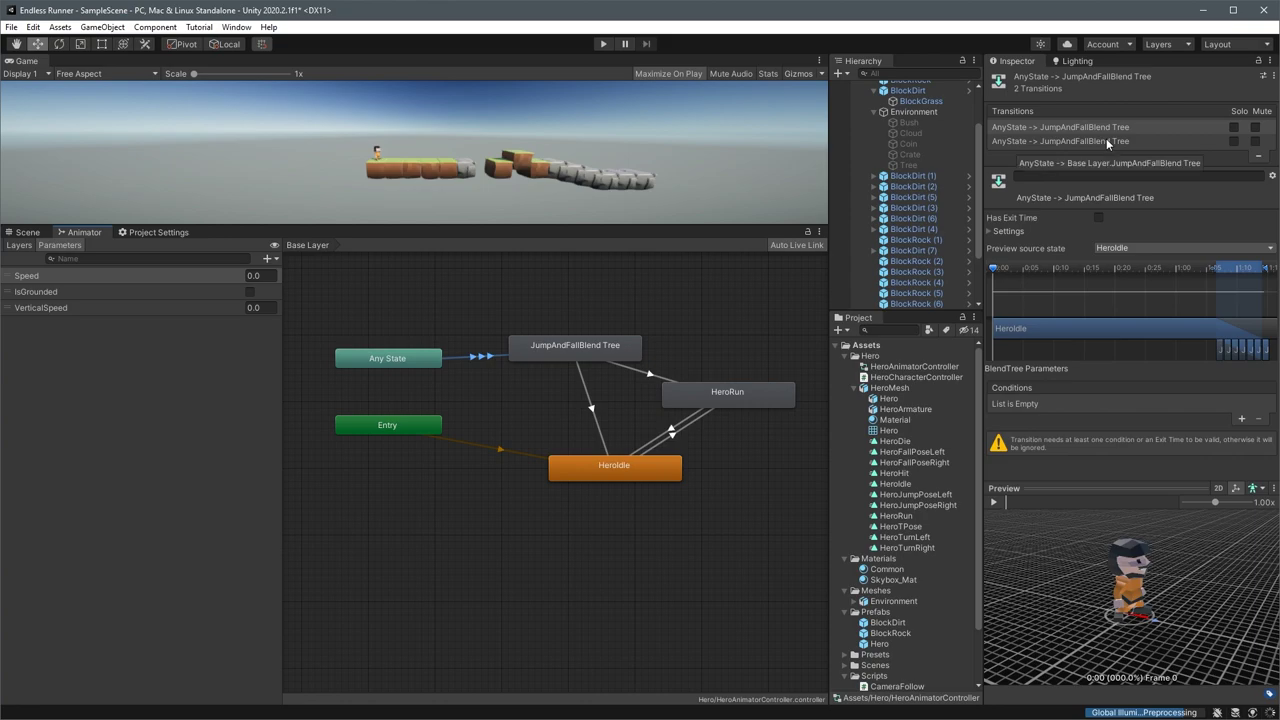
click(1241, 419)
click(1089, 403)
click(1066, 455)
click(1163, 405)
click(1169, 432)
click(1241, 419)
click(1055, 417)
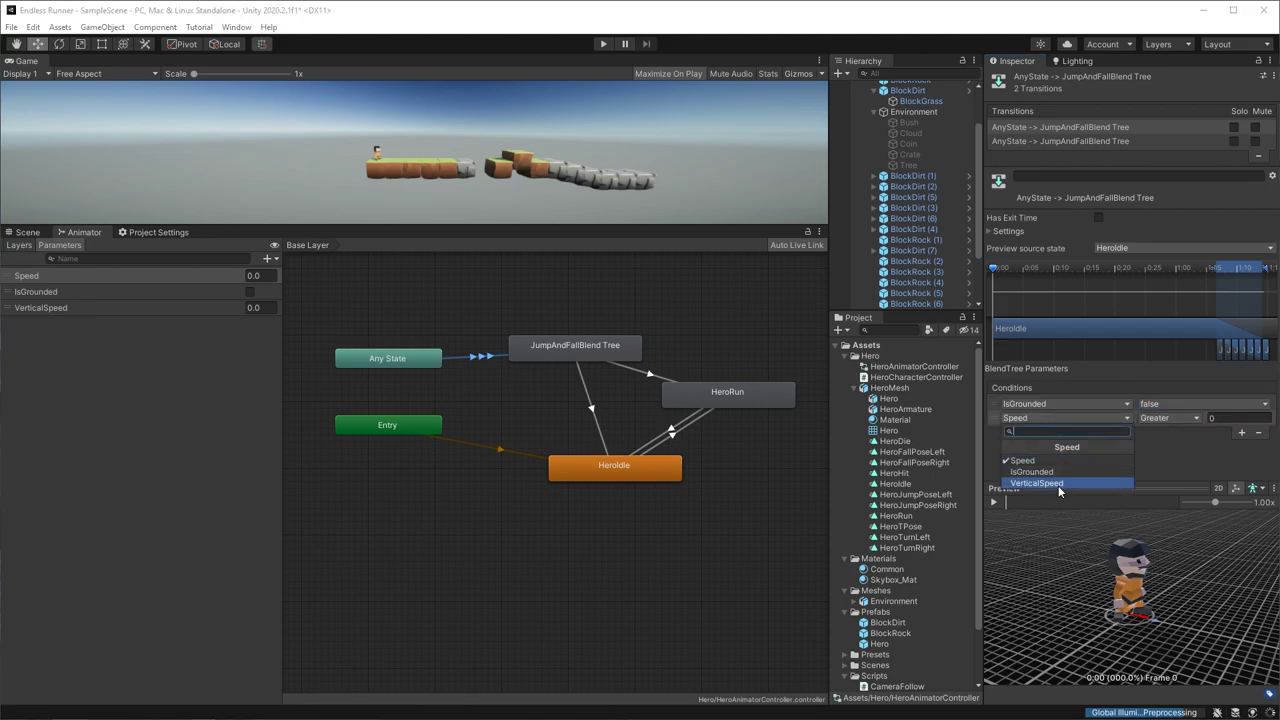
click(1060, 486)
click(1169, 446)
click(1228, 418)
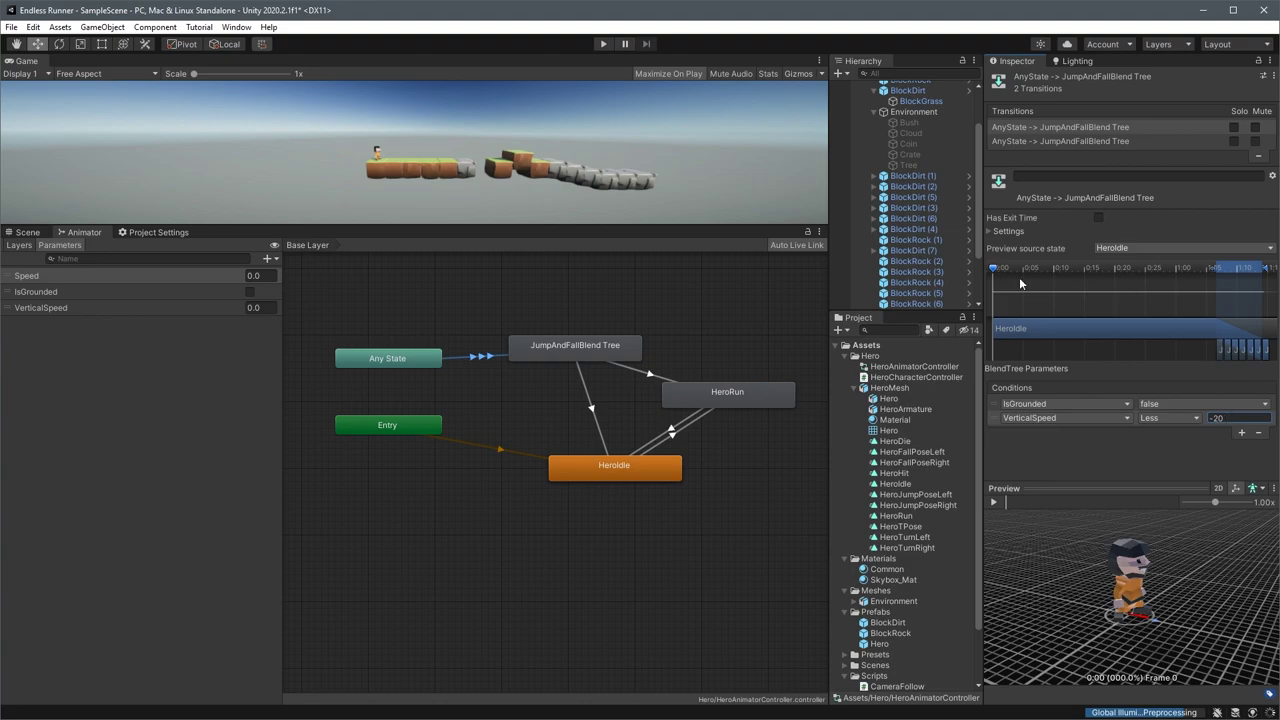
Set the second transition's duration to 0.05 s and turn off Can Transition To Self
click(990, 231)
scroll(1068, 227, down, 2)
click(1128, 211)
scroll(1128, 211, up, 2)
text(0.1)
text(0.05)
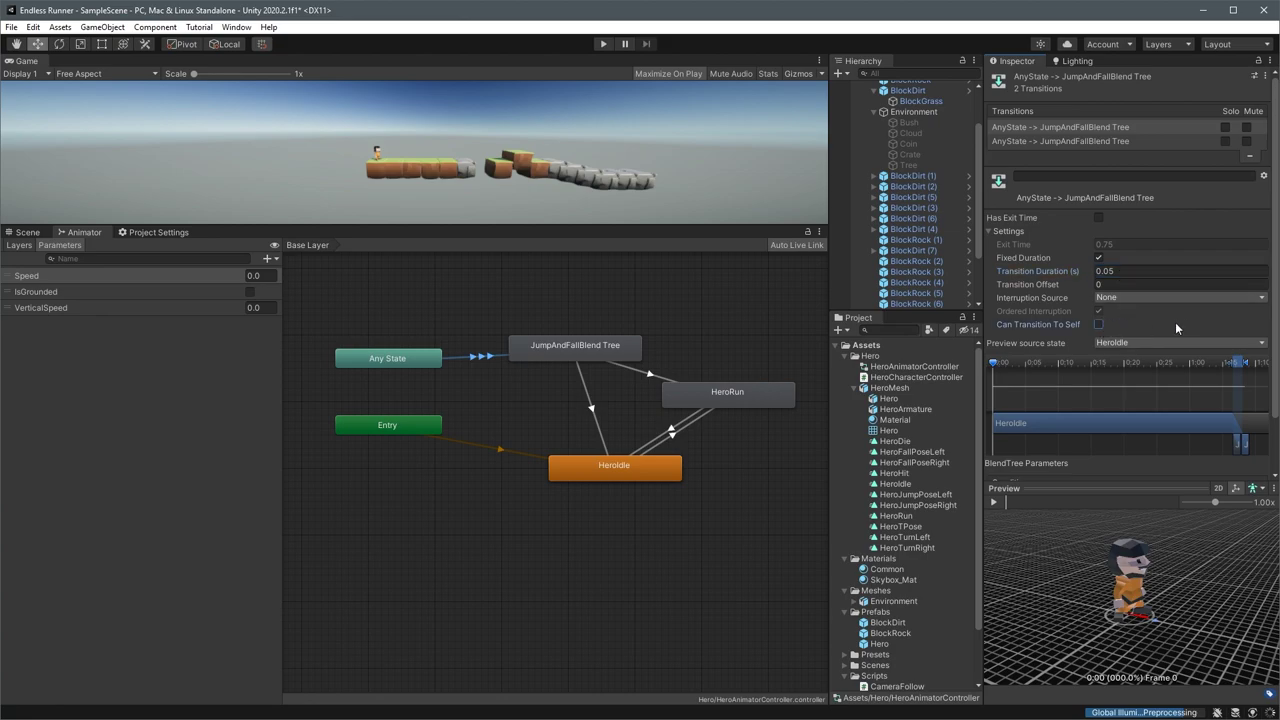
click(1057, 139)
click(1060, 129)
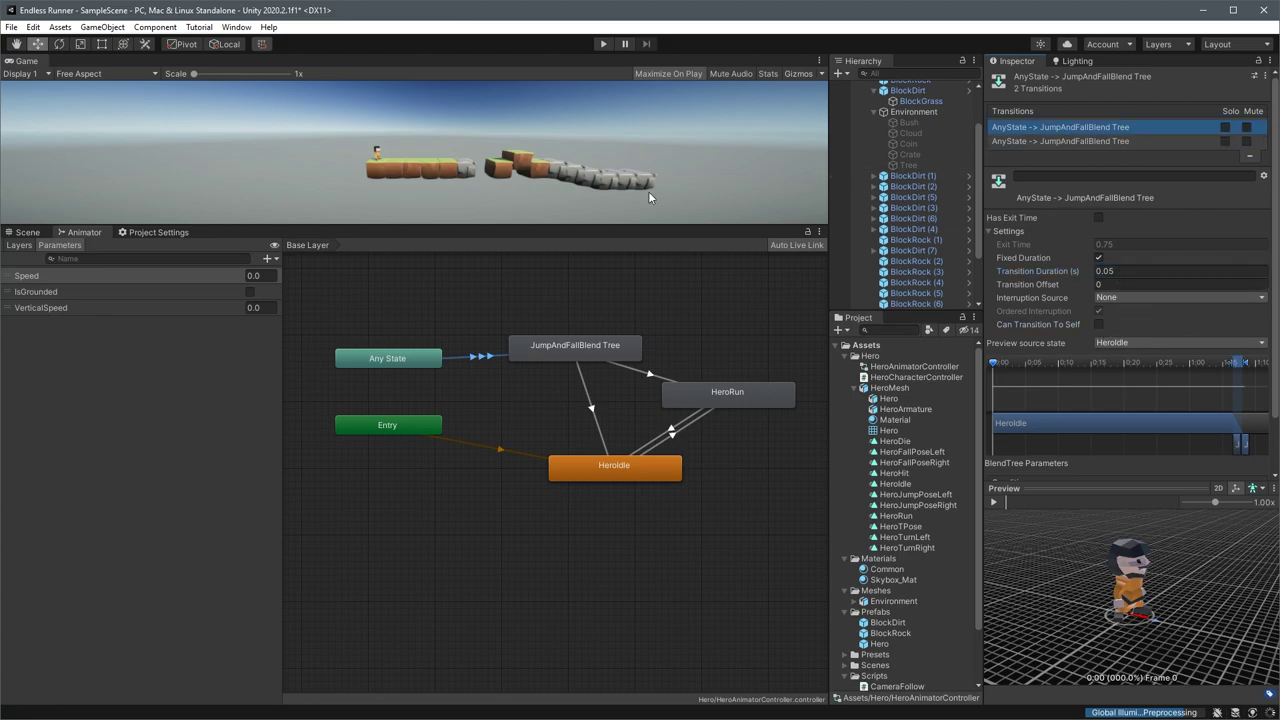
Test the fall animation off the rock steps in Play mode, setting the VerticalSpeed Less threshold to -10 between runs
click(603, 44)
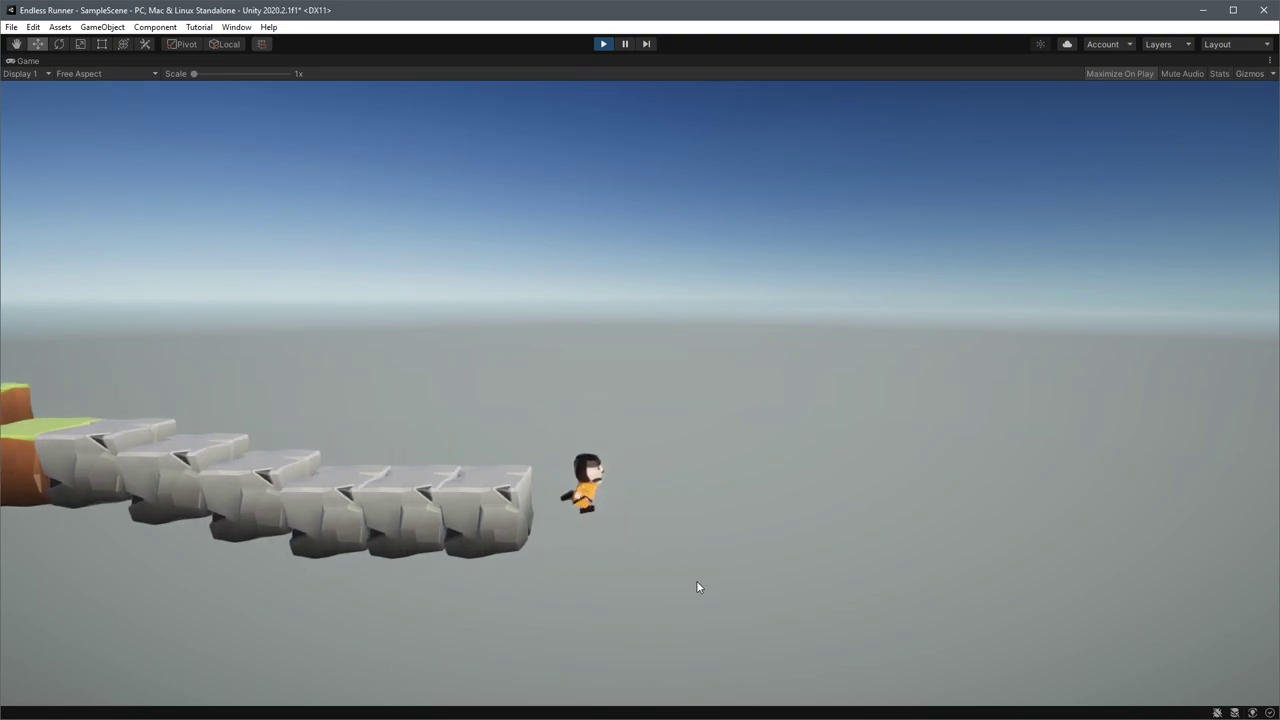
click(603, 43)
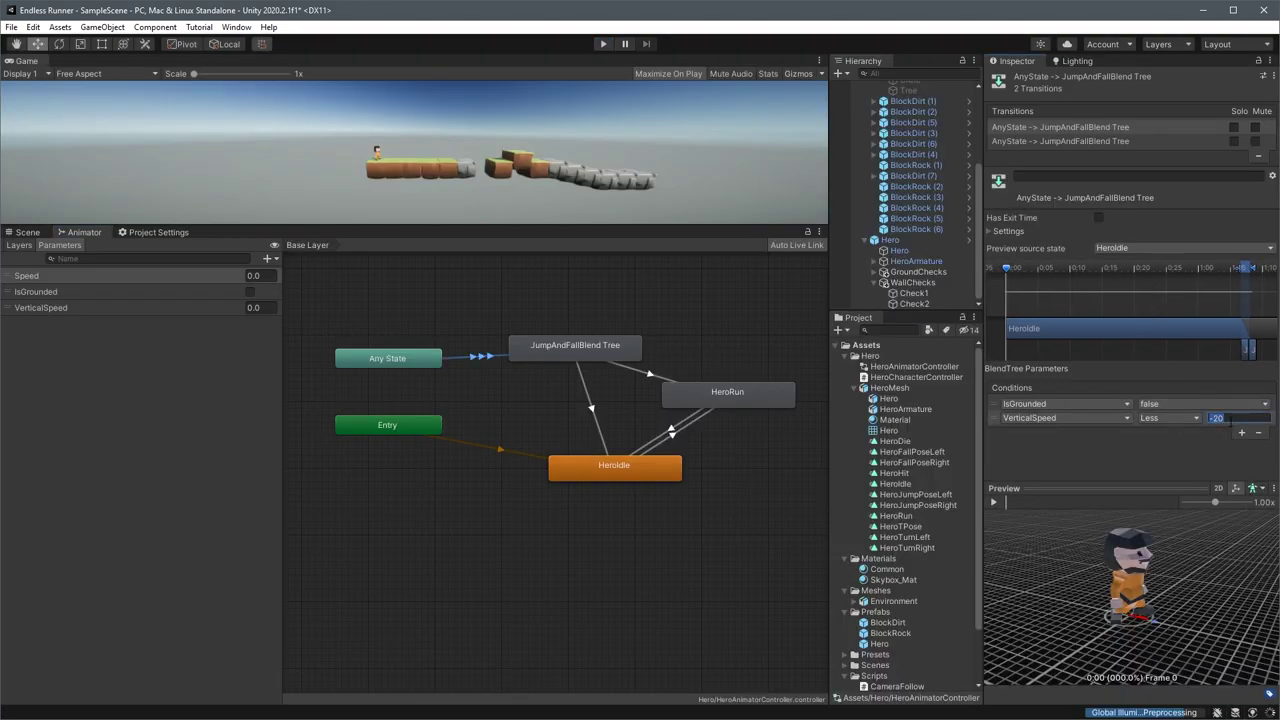
click(603, 43)
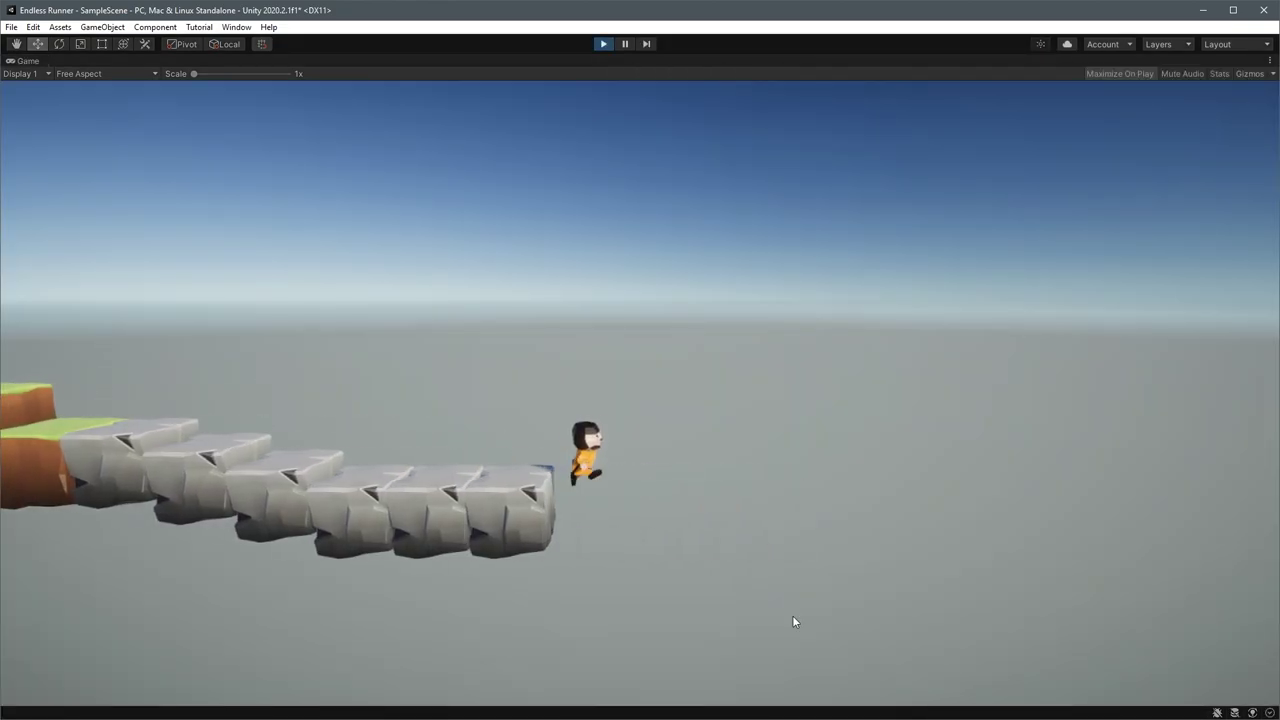
click(603, 47)
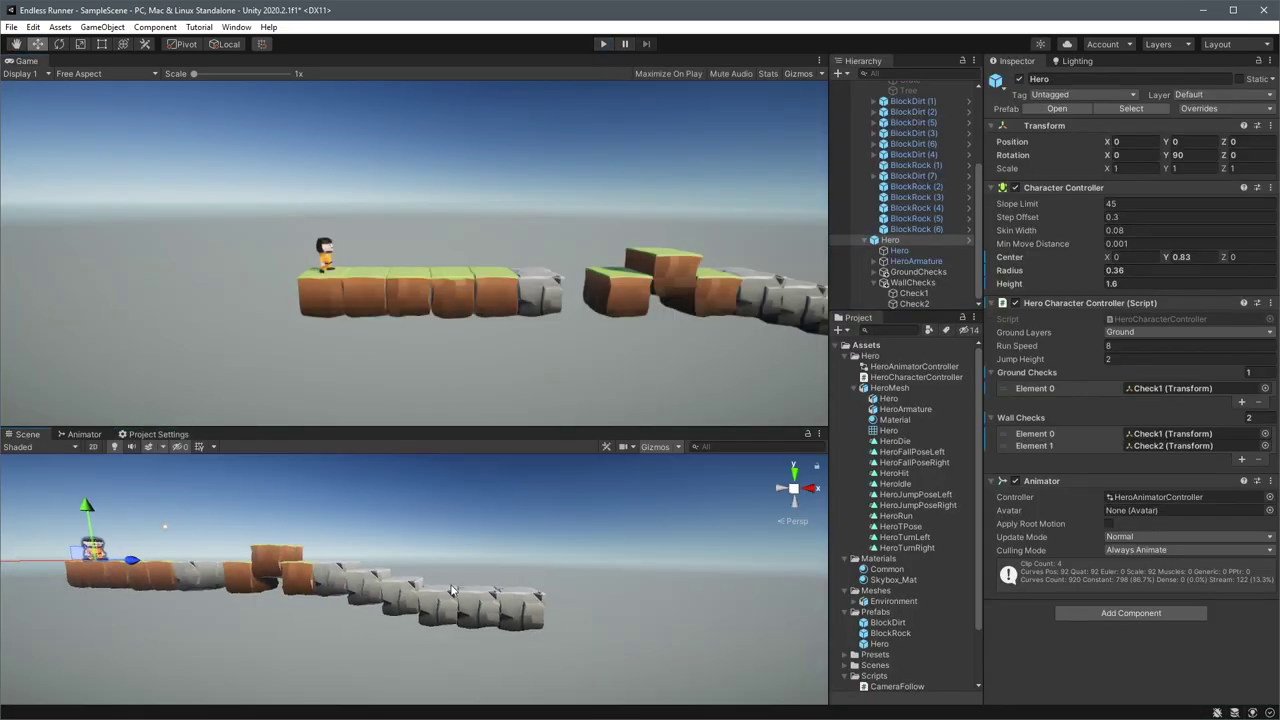
Replace the rock steps with four separated dirt block copies, raising the third and placing the fourth at X 36, Y -1
click(307, 582)
key(ctrl+d)
alt+drag(307, 582, 370, 605)
key(ctrl+d)
drag(262, 595, 448, 581)
key(ctrl+d)
drag(448, 581, 508, 574)
drag(567, 515, 566, 496)
key(ctrl+d)
drag(513, 556, 572, 555)
drag(618, 486, 616, 520)
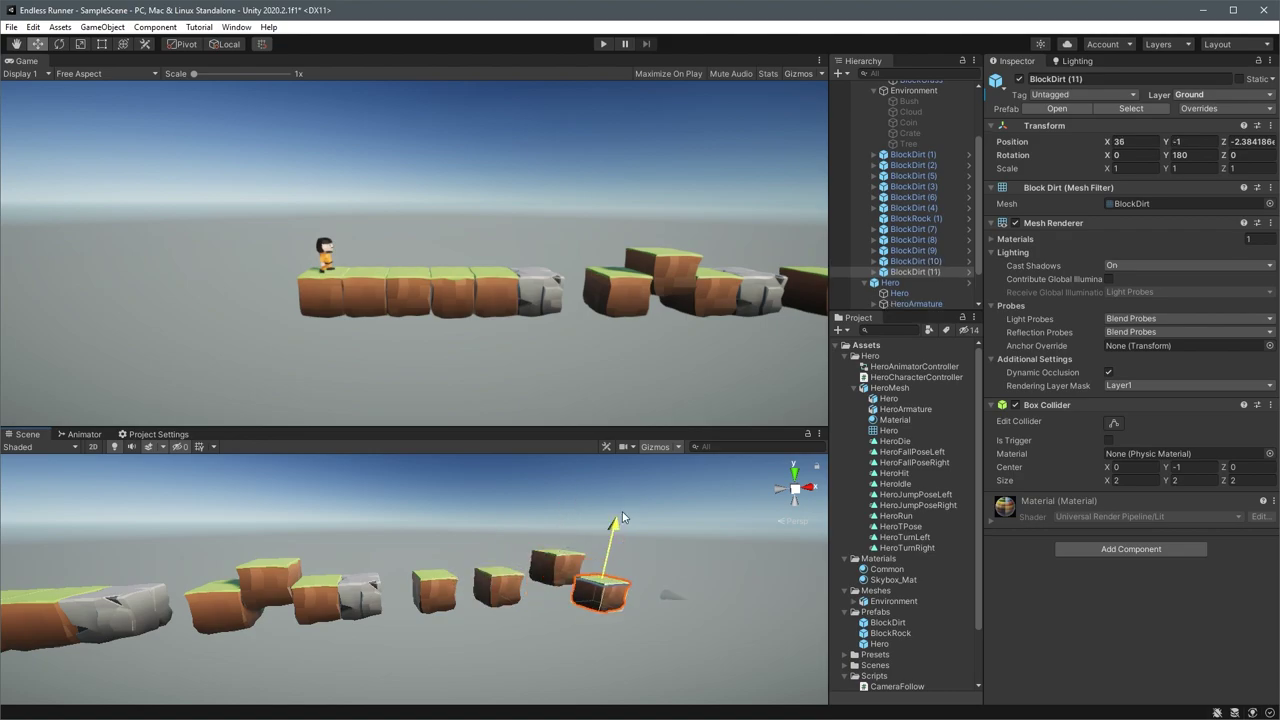
Extend the lower dirt platforms with six more duplicated blocks in gapped pairs and singles, ending at X 54, Y -1
key(ctrl+d)
drag(560, 590, 630, 583)
middle_drag(640, 582, 467, 594)
key(ctrl+d)
drag(336, 600, 501, 597)
key(ctrl+d)
key(ctrl+d)
key(ctrl+d)
key(ctrl+d)
Test the Hero jumping across the gapped dirt blocks in Play mode
click(605, 45)
key(space)
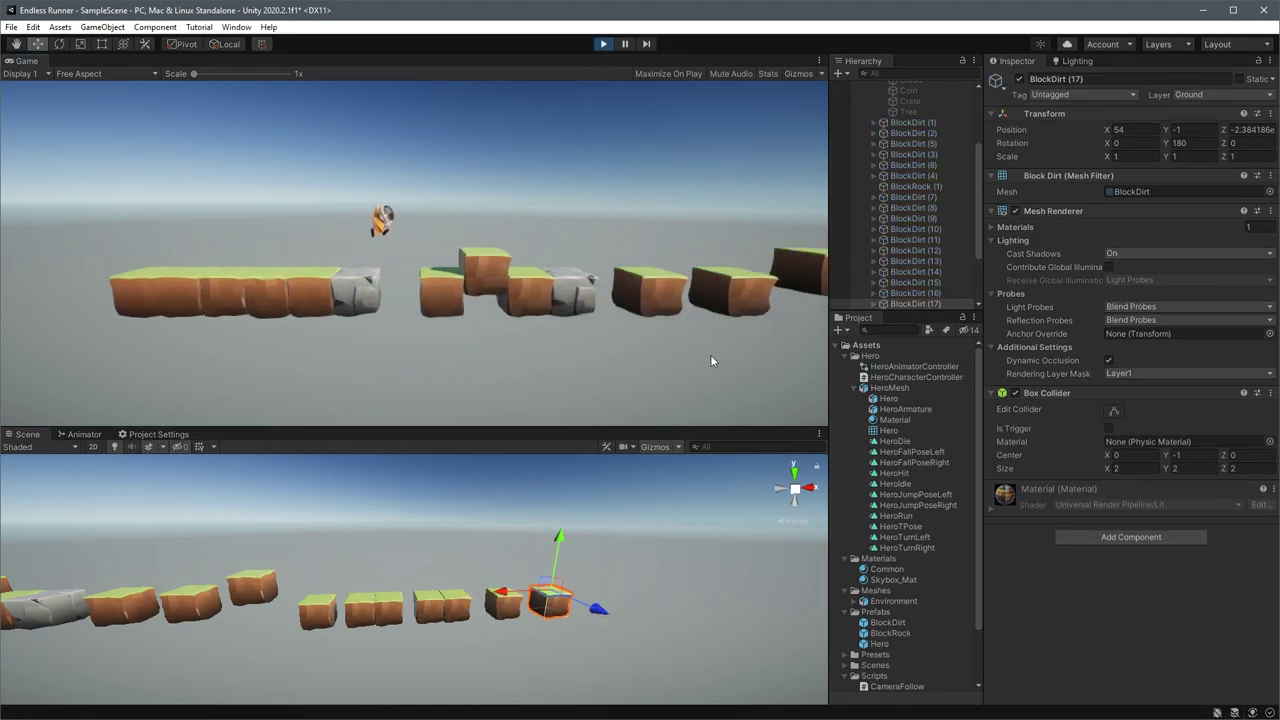
key(space)
key(space)
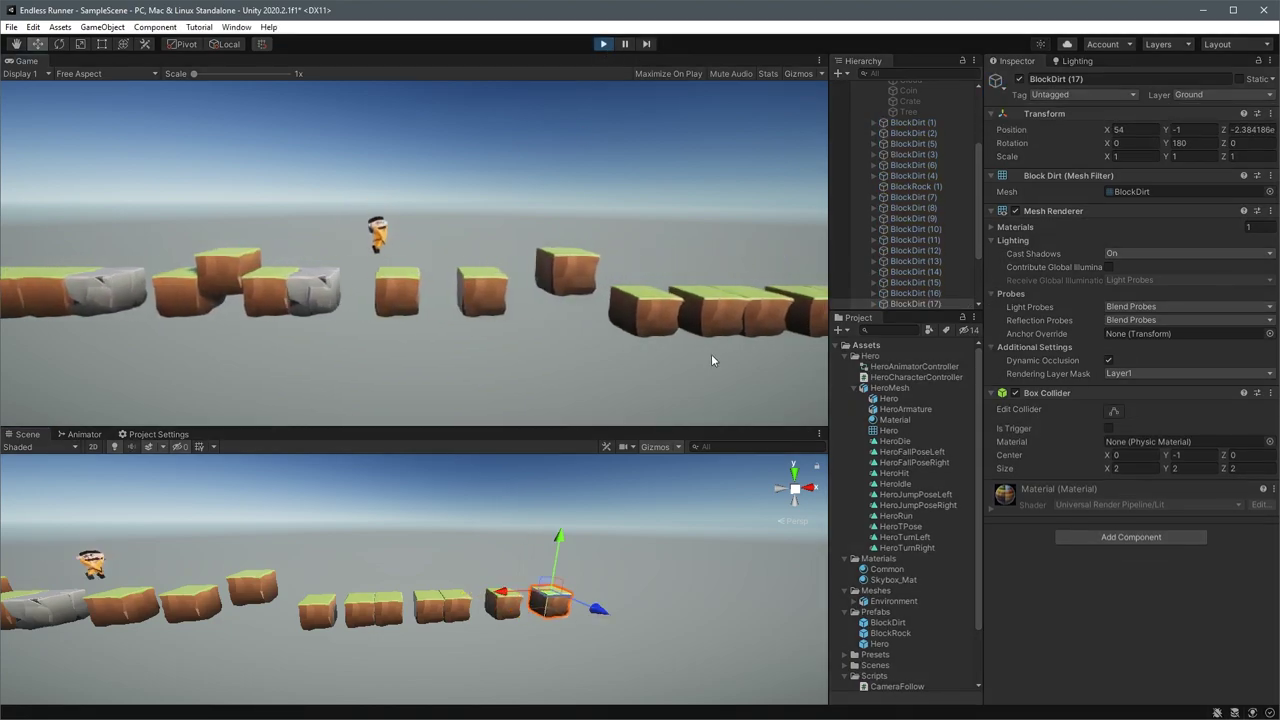
key(space)
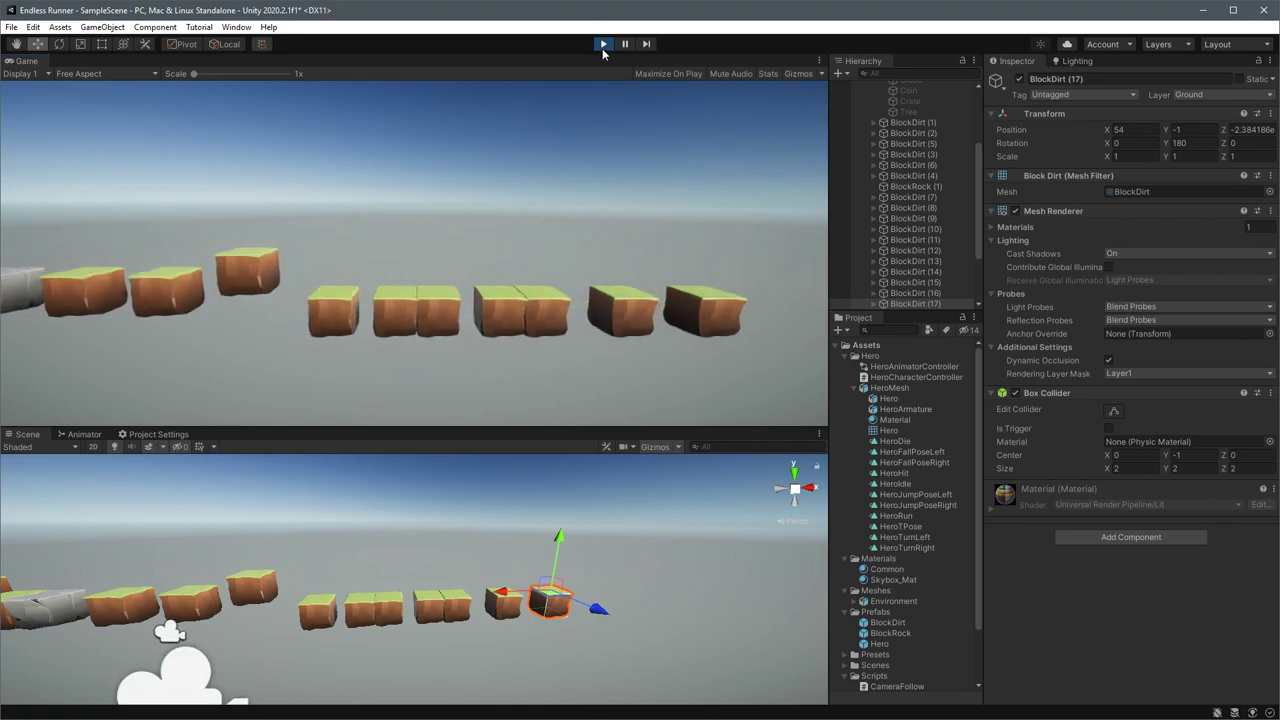
click(603, 44)
In Visual Studio, declare private fields bool jumpPressed, float jumpTimer and float jumpGracePeriod = 0.2f in HeroCharacterController
key(alt+Tab)
key(Return)
text(private bool jumpPressed;)
key(Return)
key(Return)
key(Up)
text(priva)
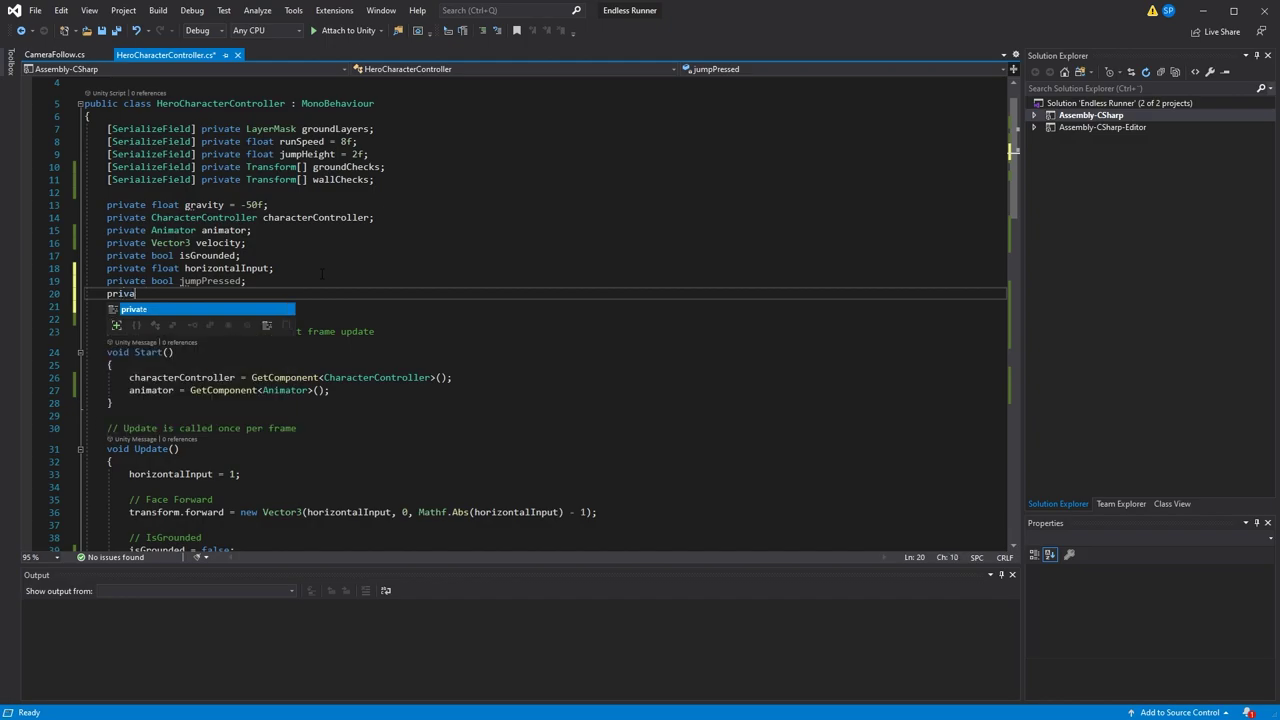
text(te float jumpTimer;)
In the Jumping section, move the Input.GetButtonDown("Jump") check out of the if condition and assign it to jumpPressed
key(Return)
text(private float jump)
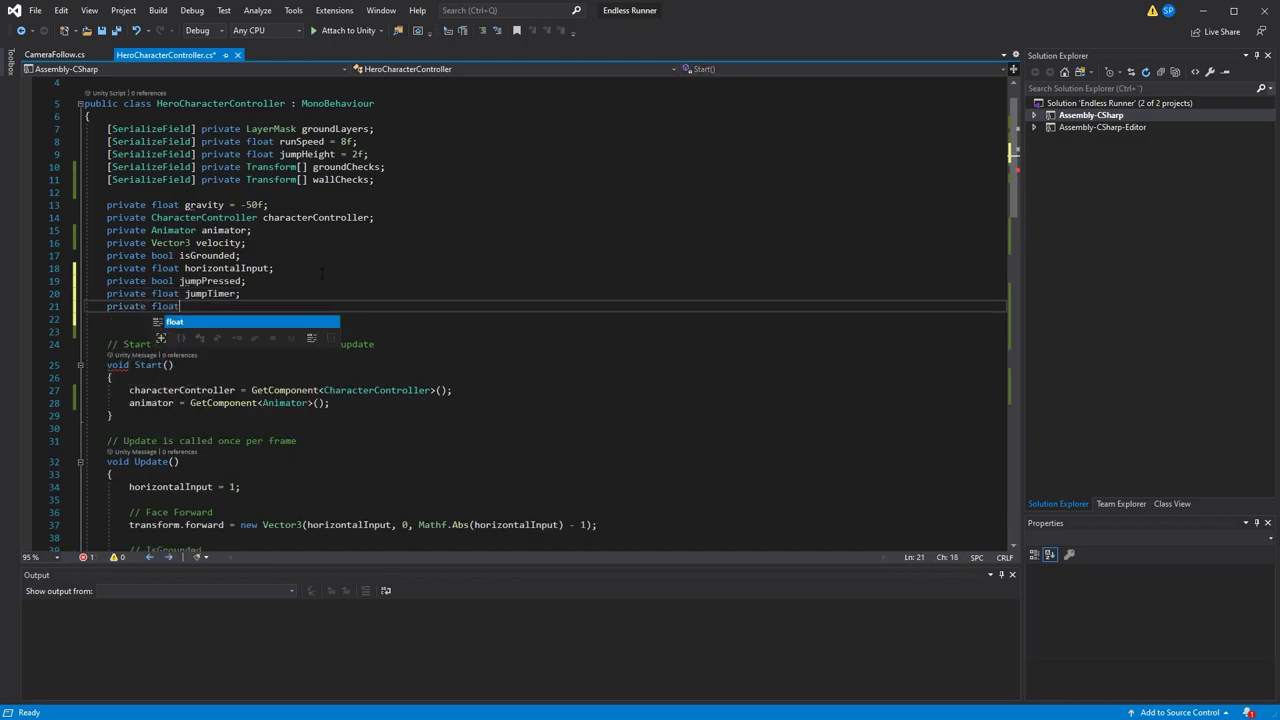
text(GracePeriod = 0.2f;)
scroll(300, 300, down, 17)
click(265, 347)
key(Return)
text(jumpPressed =)
key(Down)
key(ctrl+Right)
key(ctrl+Right)
key(shift+End)
key(shift+Left)
key(ctrl+x)
key(Up)
key(ctrl+v)
text(;)
Add an if (jumpPressed) block that sets jumpTimer = Time.time
key(Return)
key(Return)
text(if (jumpPressed))
key(Return)
text({)
key(Return)
text(jumpTi)
key(Tab)
text(= Time.)
Extend the jump condition to isGrounded && (jumpPressed || (jumpTimer > 0 && Time.time < jumpTimer + jumpGracePeriod))
key(Down)
key(Down)
key(Down)
key(Left)
text((jumpPressed || (jump)
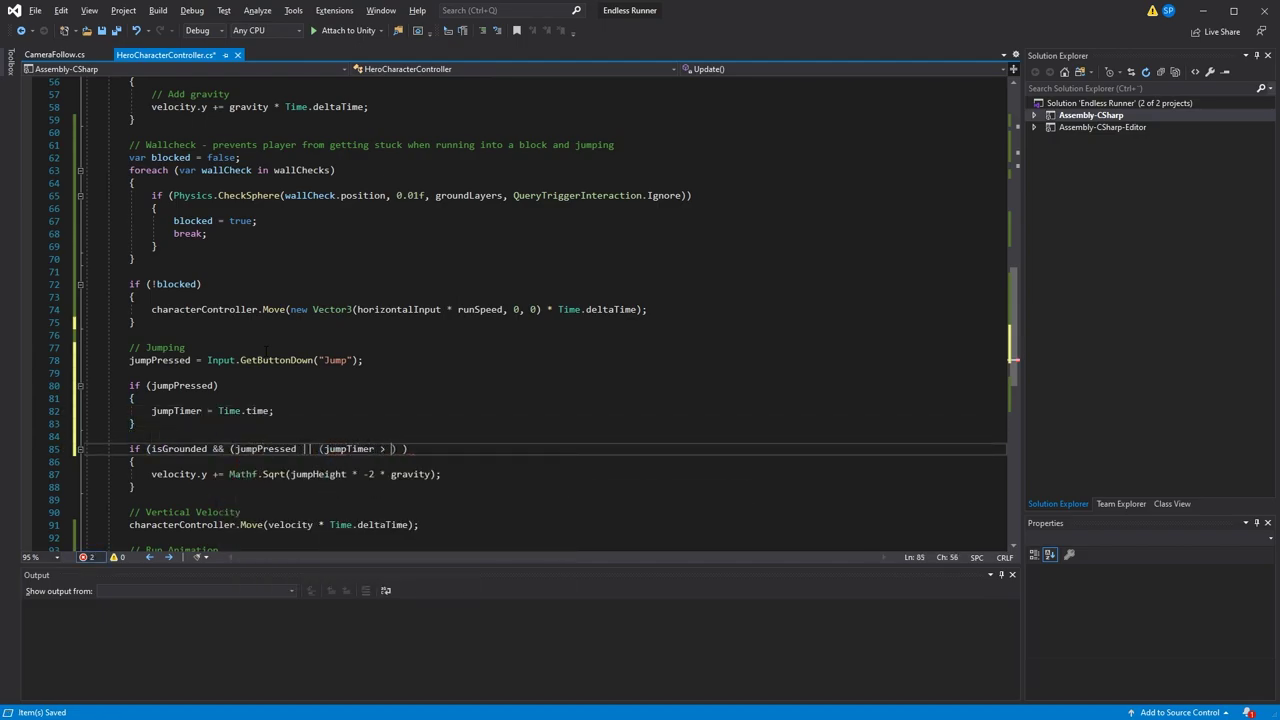
text(< jumpTimer + jumpGracePeriod)))
Reset jumpTimer to -1 after the jump velocity line
key(Down)
key(Down)
key(End)
key(Return)
text(jumpTimer)
Switch to Unity and test the Hero's jumps with the grace period across the dirt blocks in Play mode
key(alt+Tab)
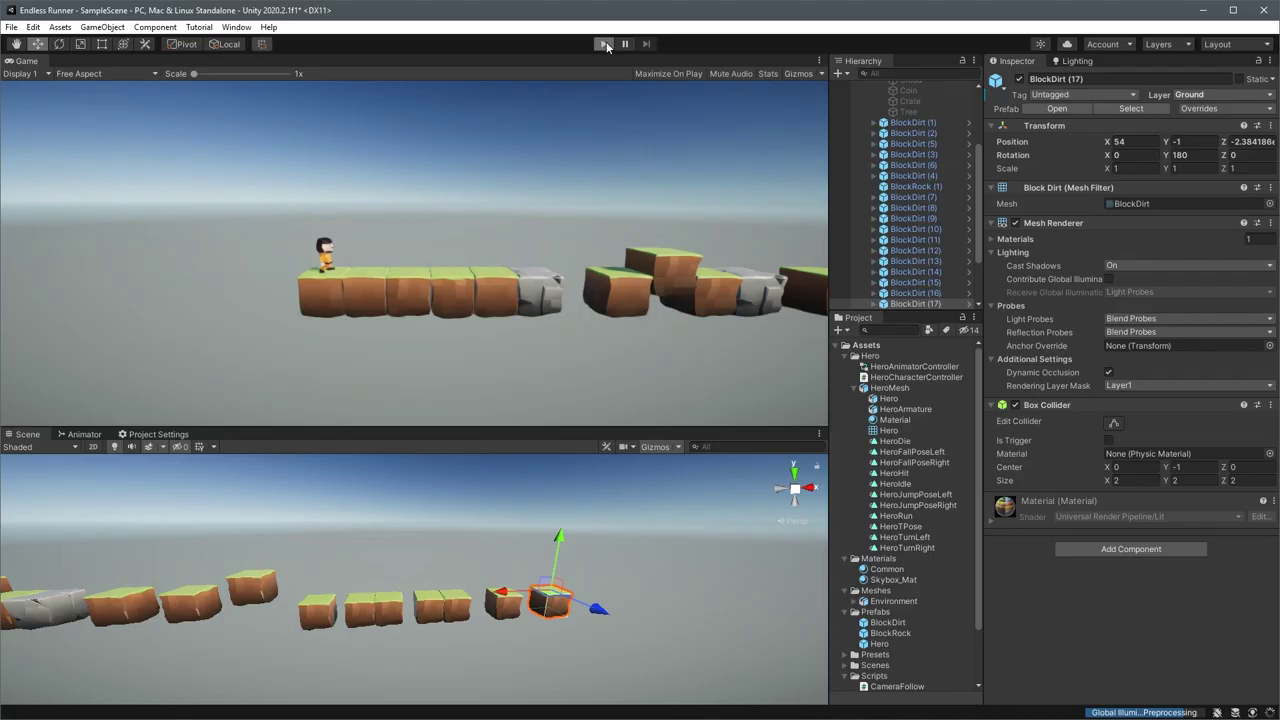
click(603, 43)
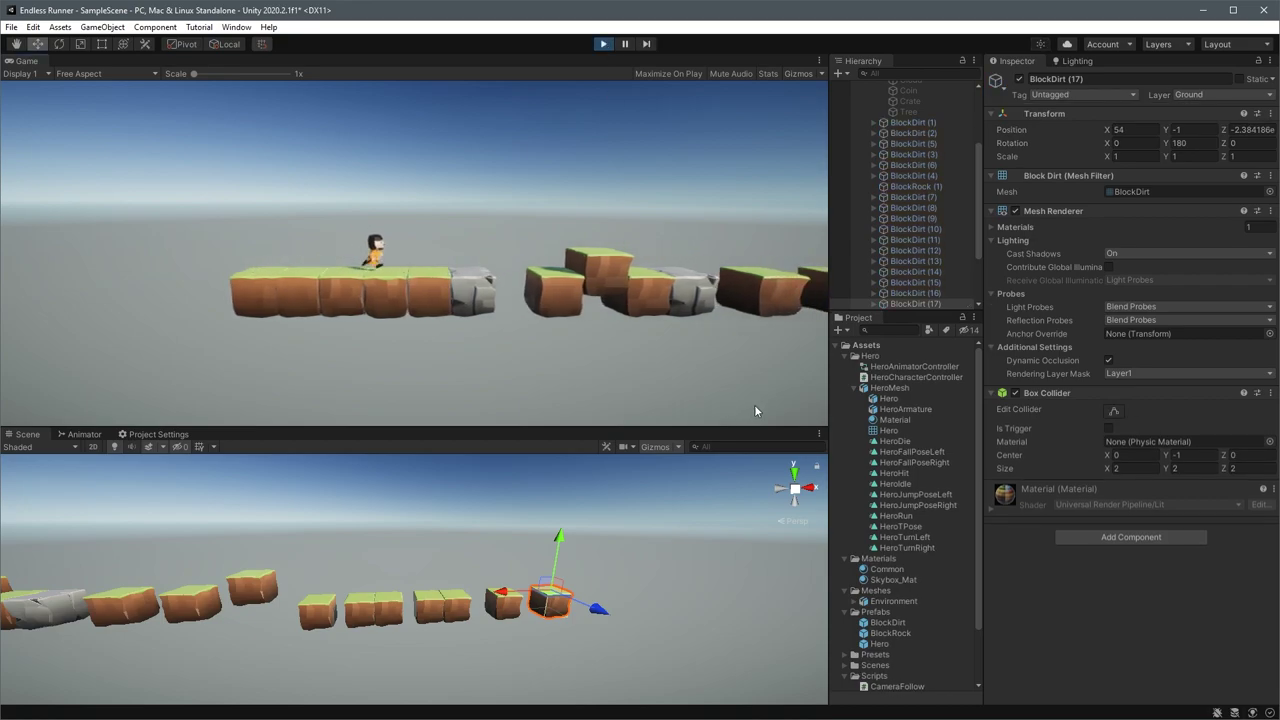
key(space)
key(space)
key(space)
key(space)
key(space)
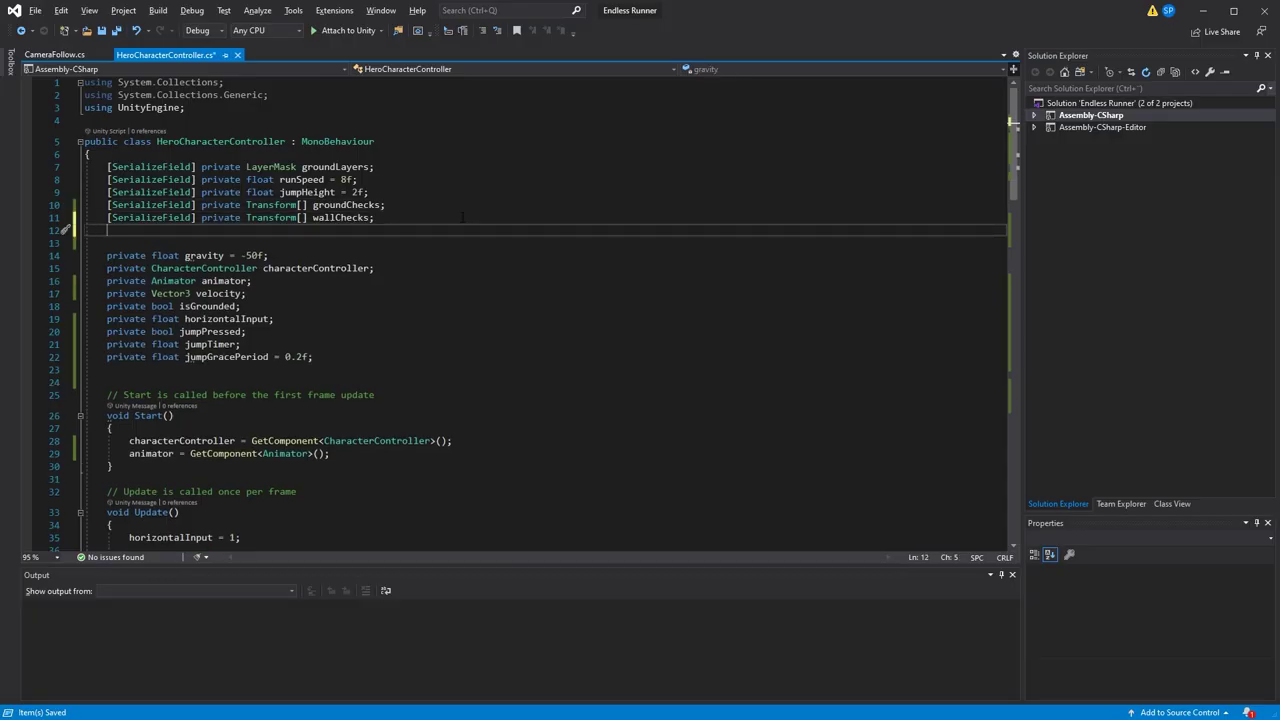
In the HeroCharacterController script, add a serialized private AudioClip field named jumpSoundEffect below wallChecks
key(Up)
key(ctrl+shift+Right)
key(ctrl+shift+Right)
key(ctrl+shift+Right)
key(ctrl+shift+Right)
key(ctrl+shift+Right)
key(ctrl+shift+Left)
key(ctrl+c)
key(Down)
key(ctrl+v)
text(AudioClip )
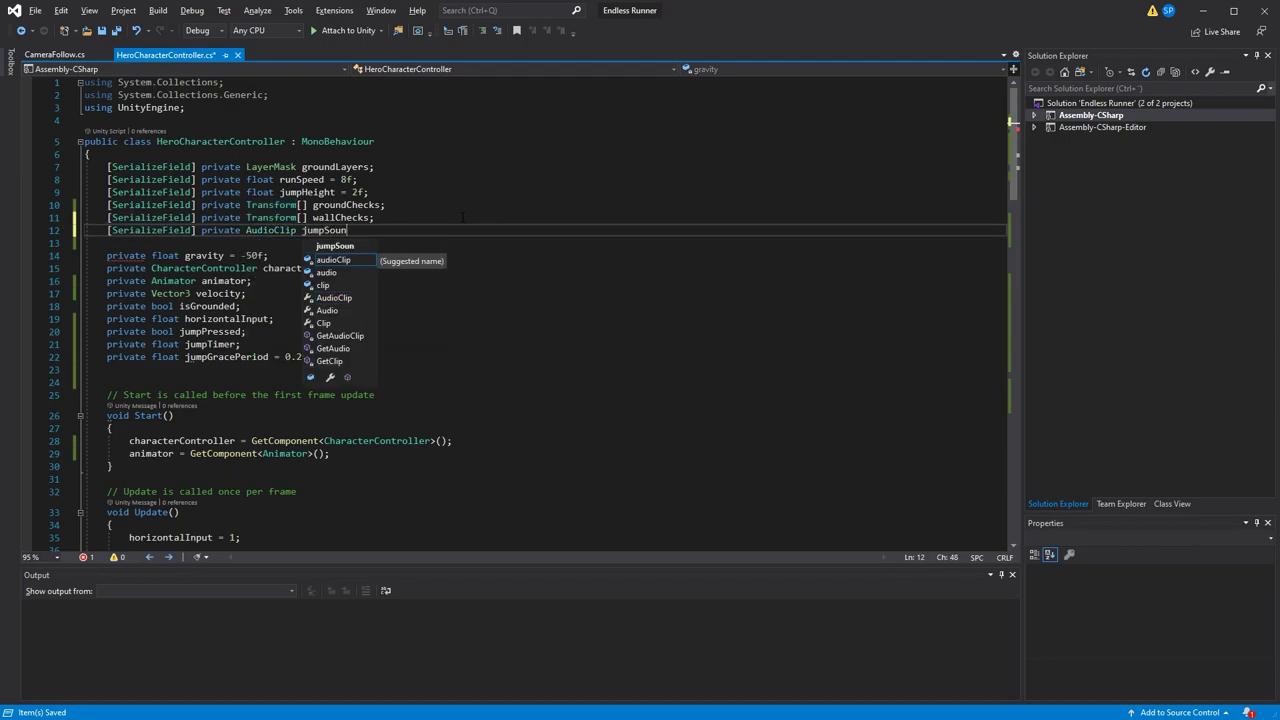
text(jumpSoundEffect;)
In the jump block, play jumpSoundEffect at transform.position with volume 0.5f using AudioSource.PlayClipAtPoint when it is not null
scroll(462, 217, down, 20)
click(350, 402)
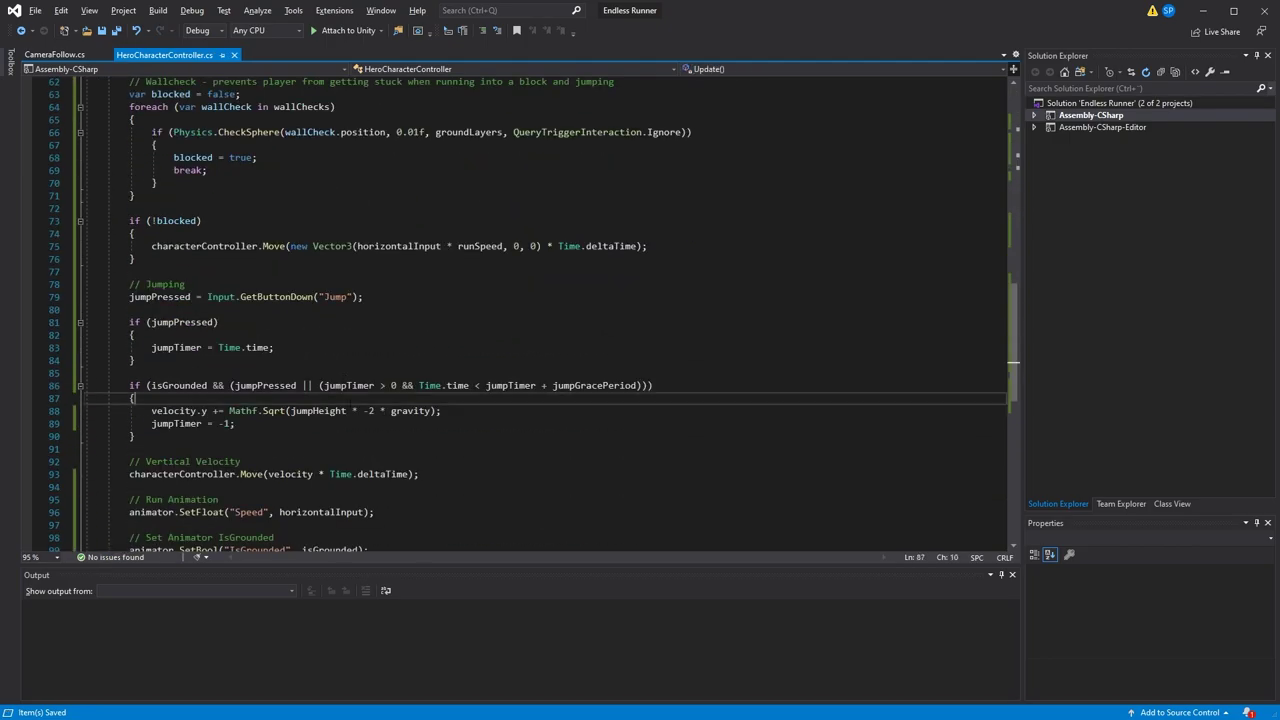
key(Down)
key(End)
key(Return)
text(if (jumpSoundEffect != null))
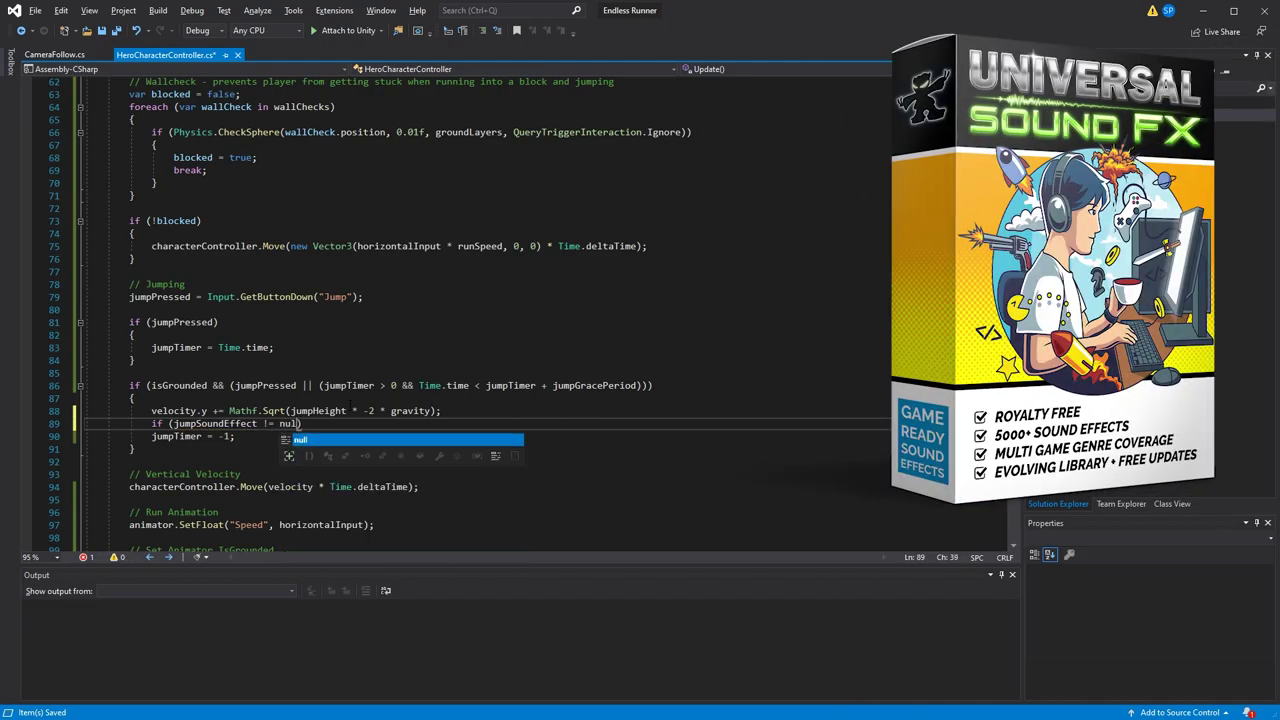
key(Return)
text({)
key(Return)
text(AudioSource.PlayClipAtPoint(jumpSoundEffect)
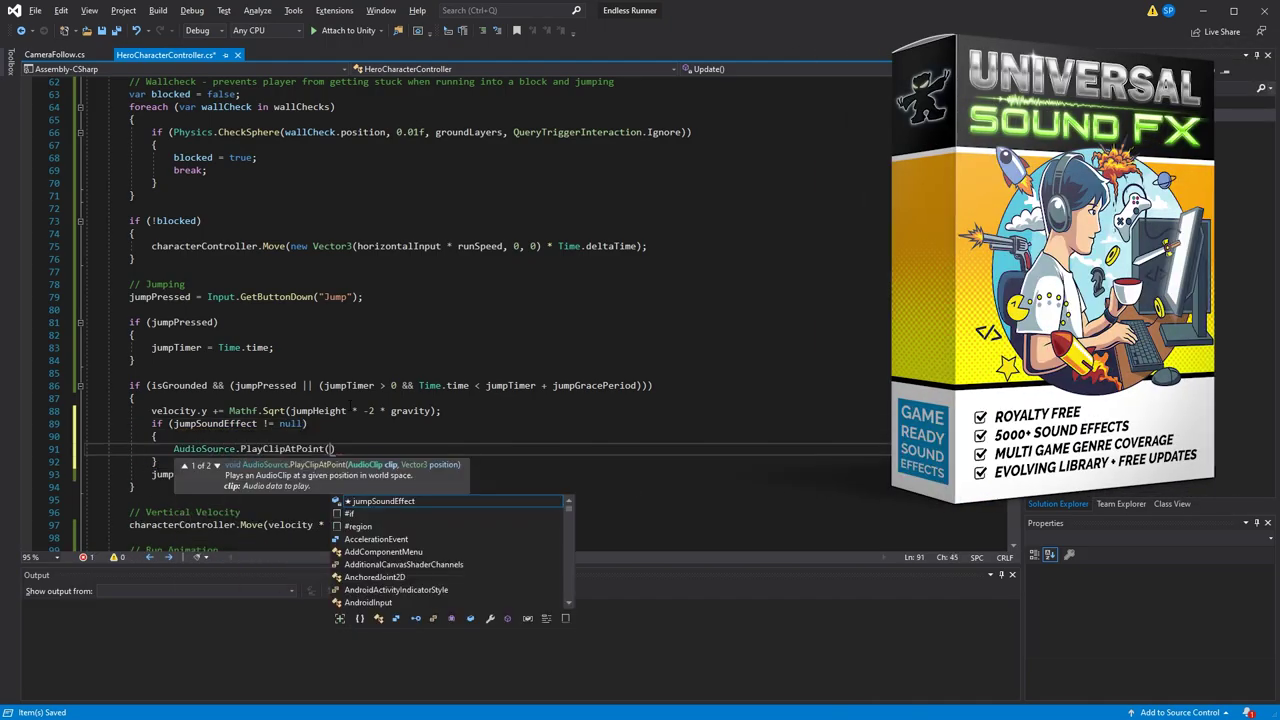
text(, transform.position, 0.1f);)
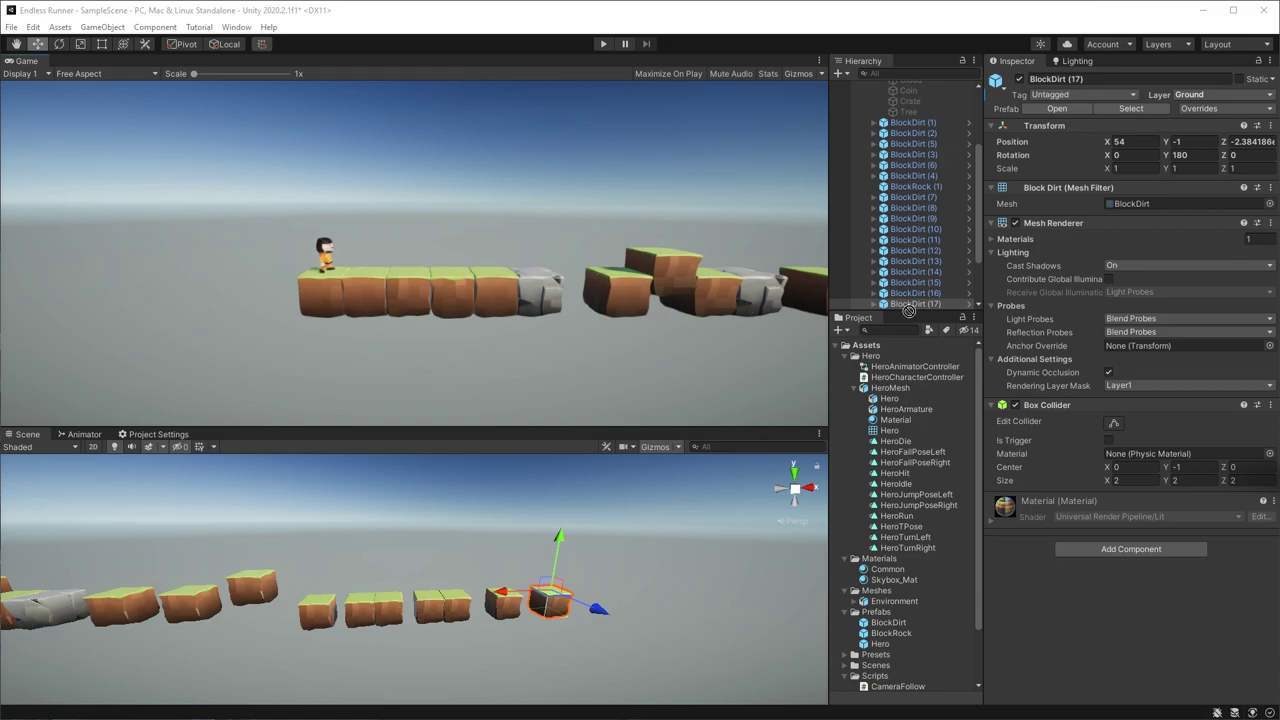
In Unity, add the HeroJump audio clip to the Hero folder and assign it to the Hero's Jump Sound Effect
drag(909, 310, 852, 398)
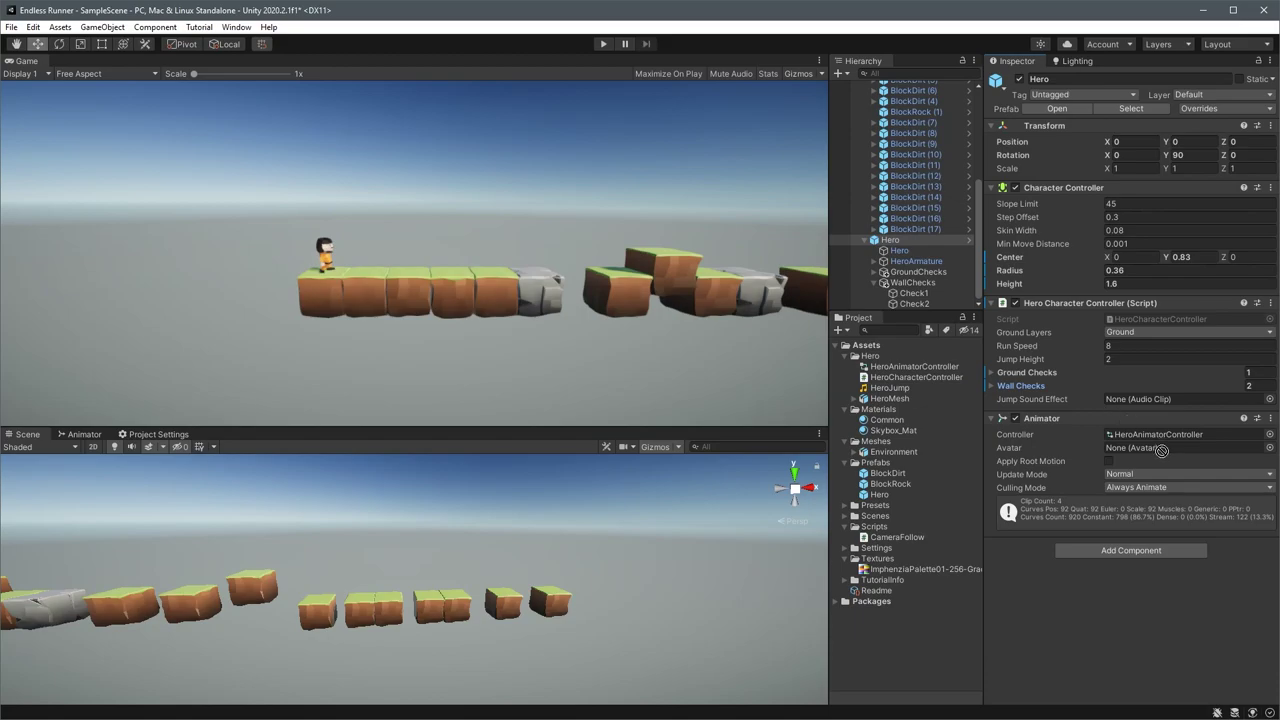
drag(1148, 403, 1146, 401)
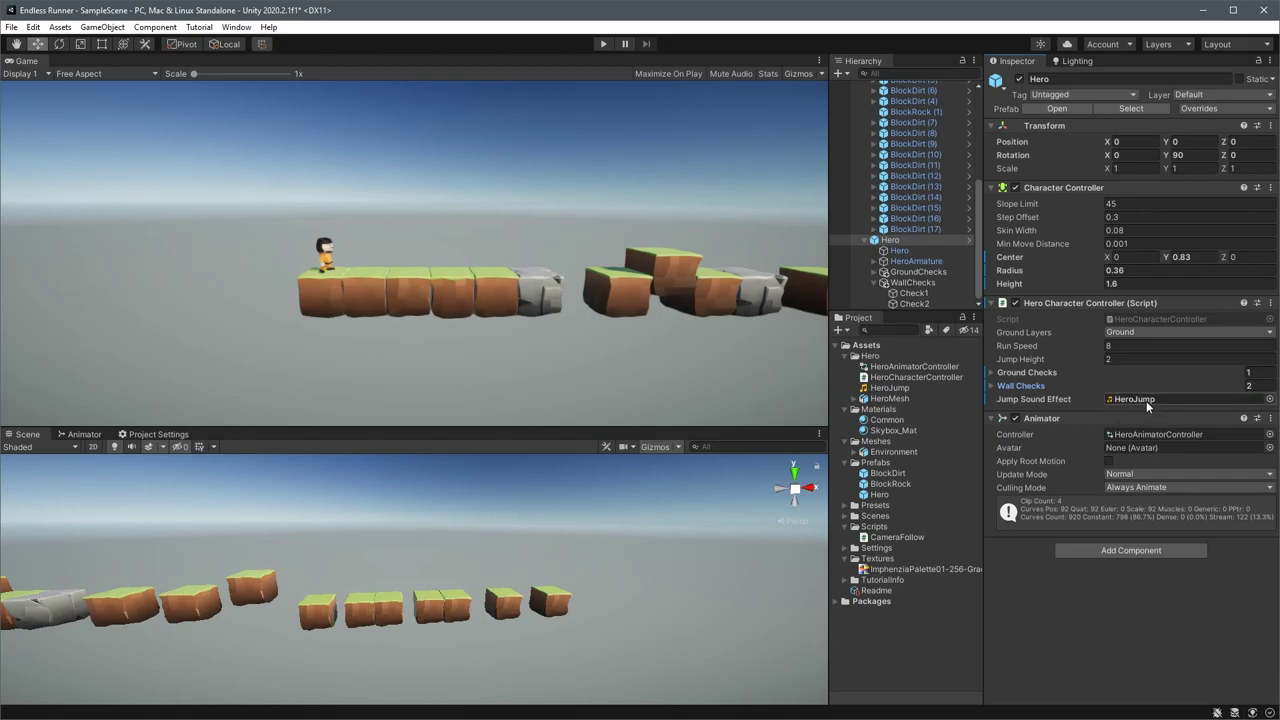
Test the Hero's jump sound in Play mode by jumping across the blocks to the end of the level
click(599, 42)
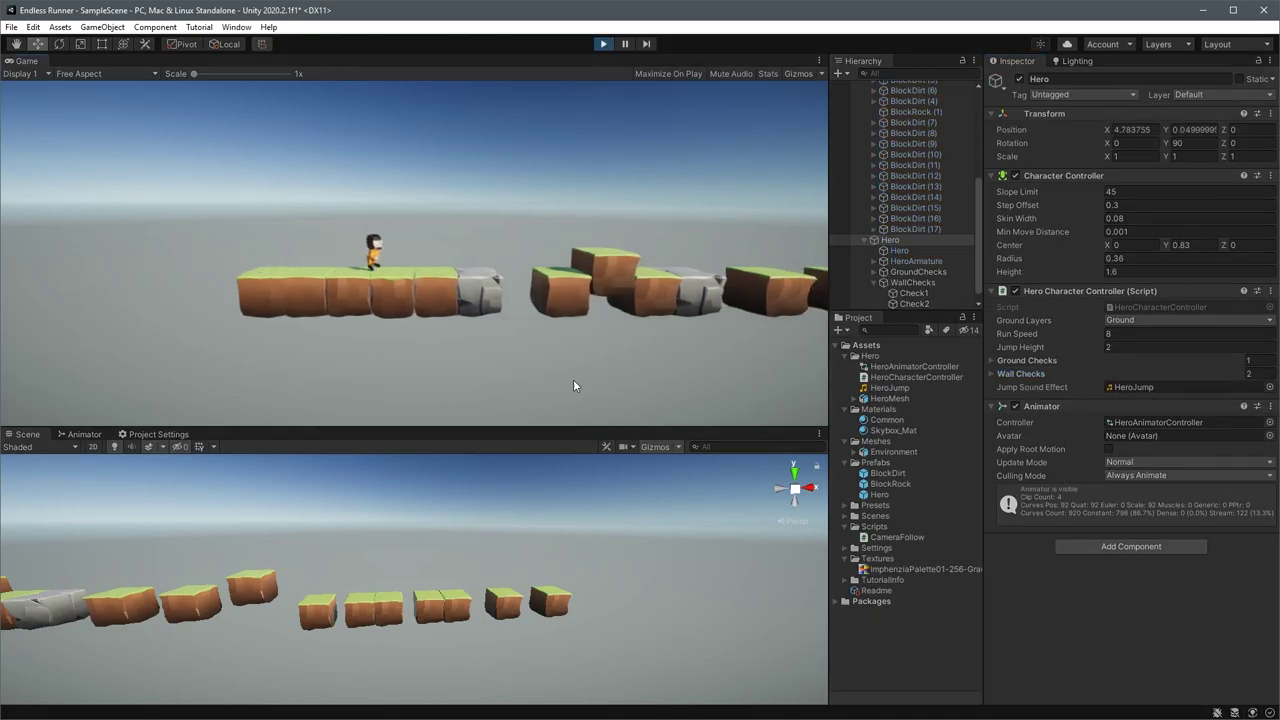
key(space)
key(space)
key(space)
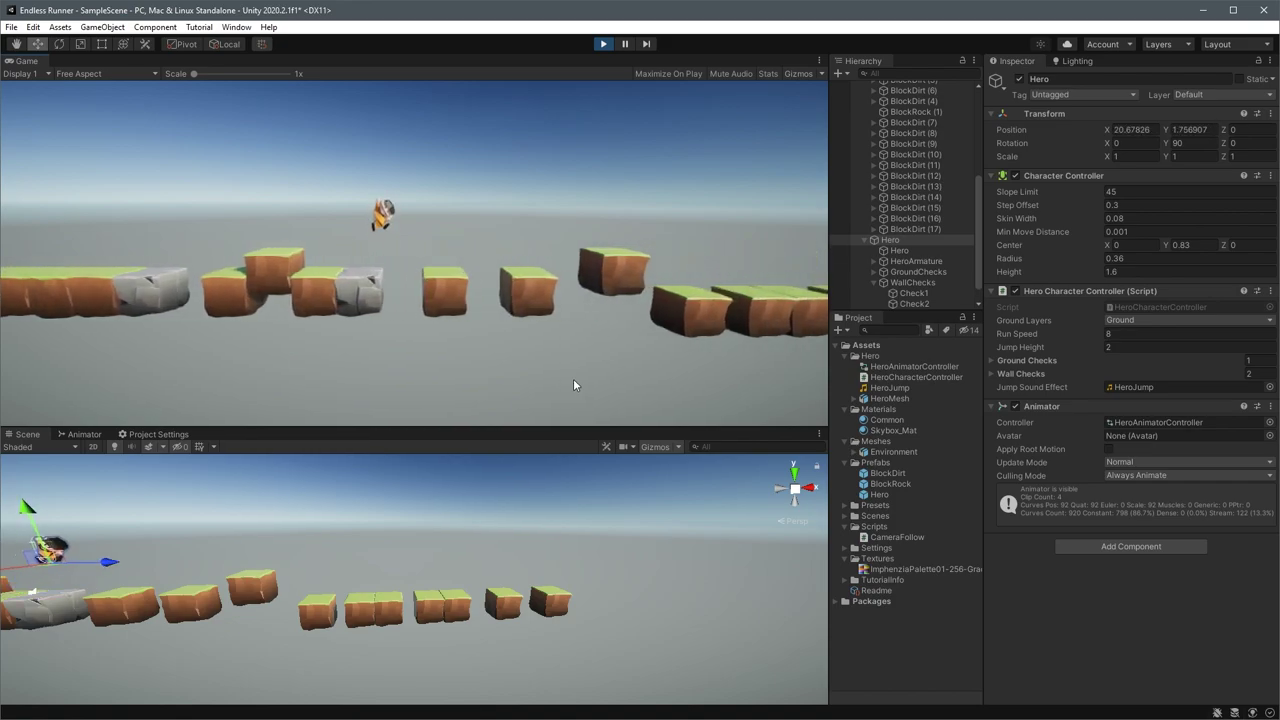
key(space)
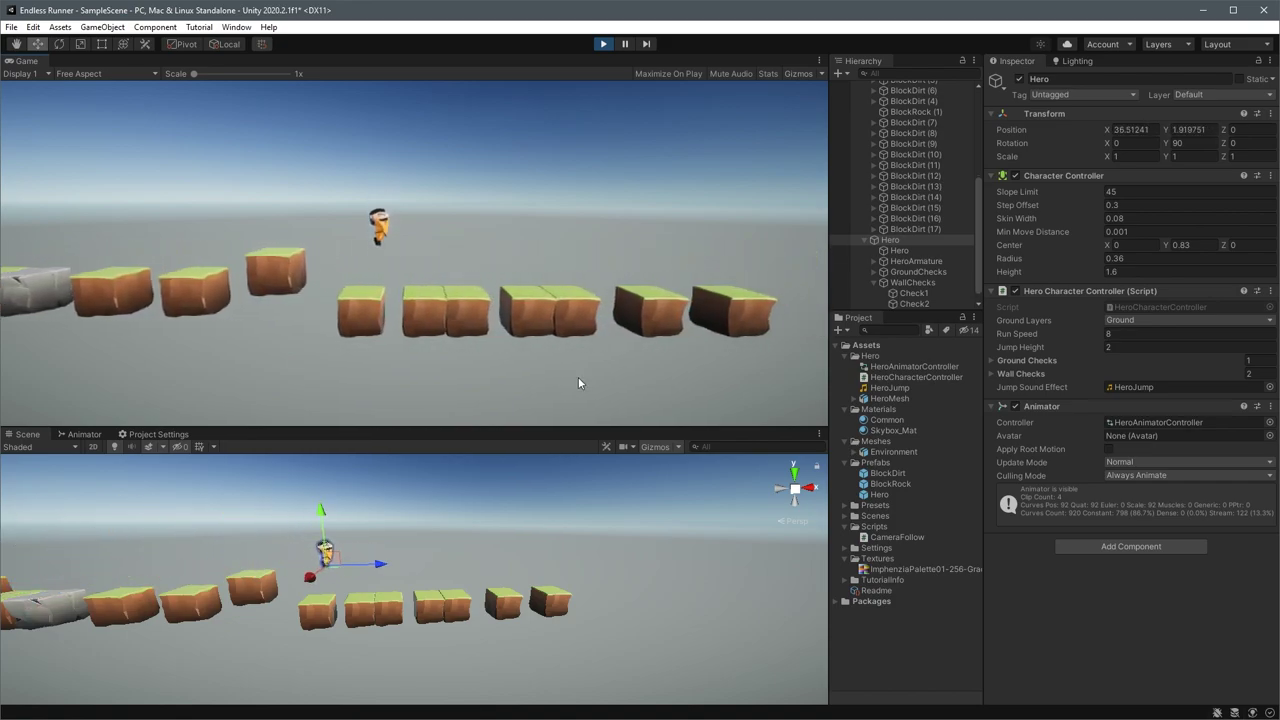
key(space)
key(space)
key(space)
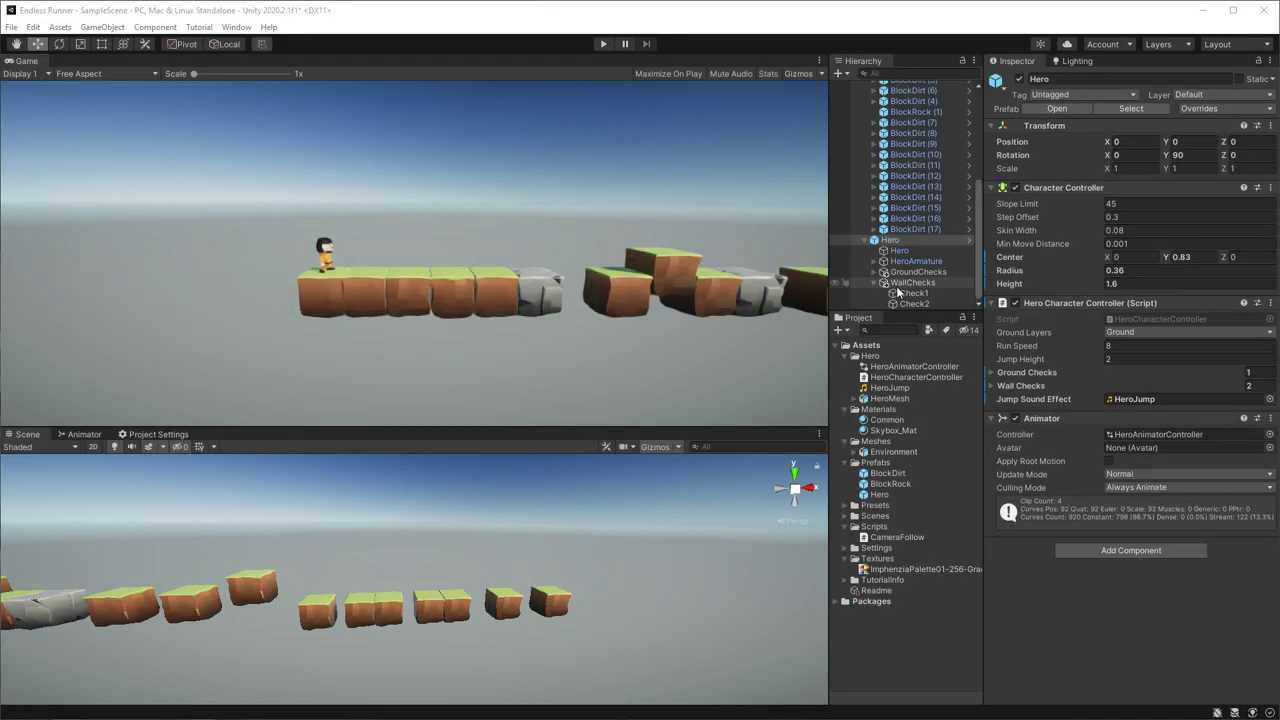
Activate the Cloud directly under the top-level Environment, placed behind the blocks at Z 52.2 and scaled to about 9.13
scroll(897, 292, up, 5)
click(902, 192)
click(1018, 79)
drag(902, 192, 902, 134)
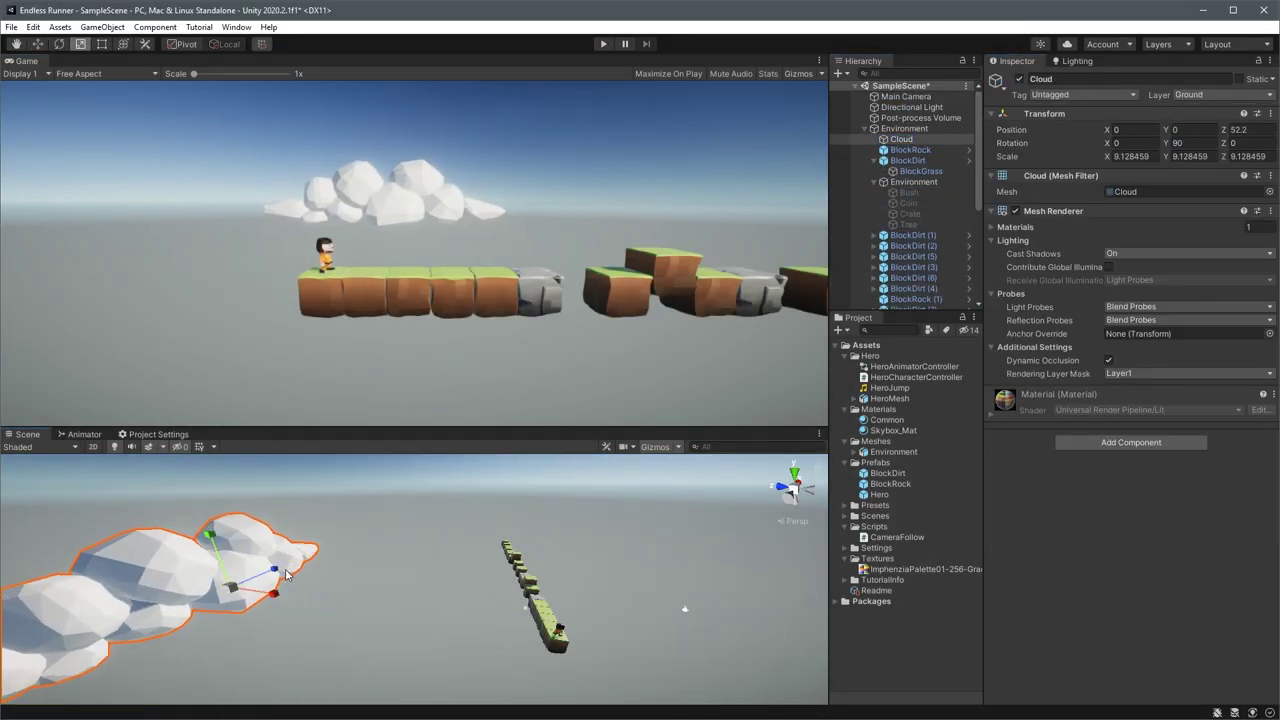
Duplicate the Cloud three times and spread the copies behind the level with varied positions, rotations and scales
key(ctrl+d)
key(ctrl+d)
key(r)
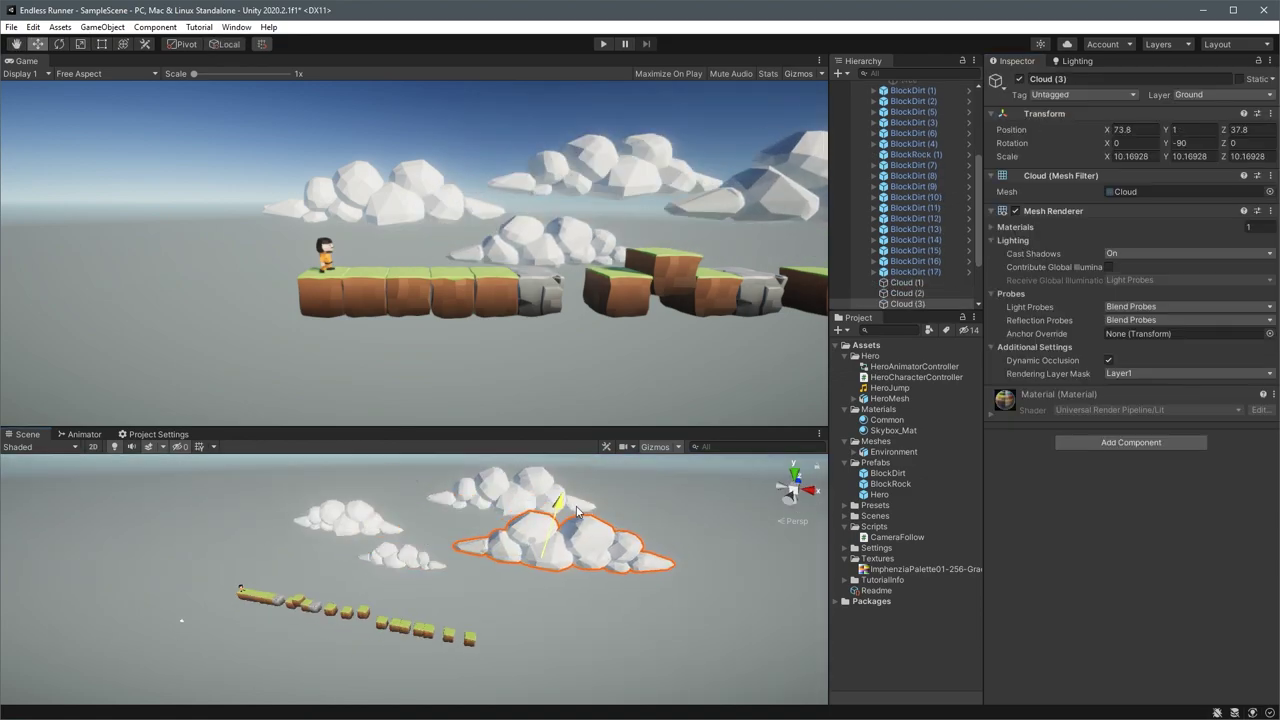
Extend the platform course beyond the existing blocks with copies of BlockDirt, BlockCrate and BlockRock placed at different heights
key(ctrl+d)
key(w)
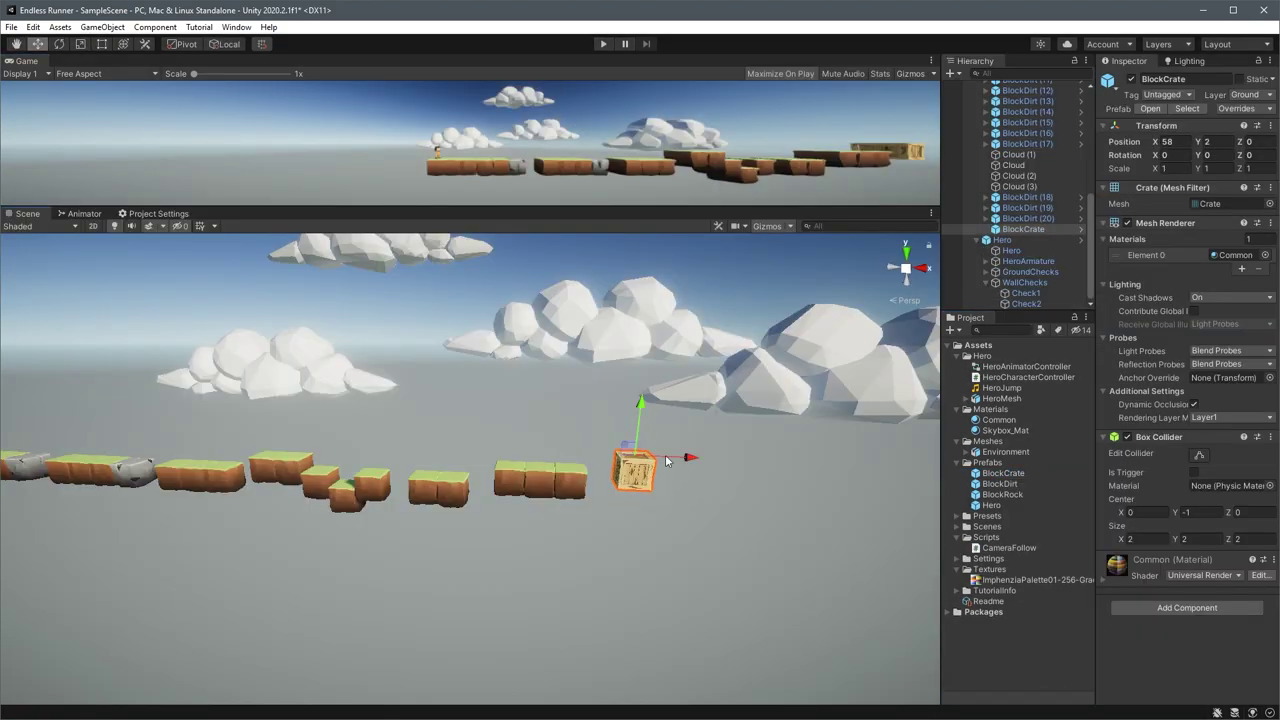
key(ctrl+d)
drag(686, 470, 831, 467)
key(ctrl+d)
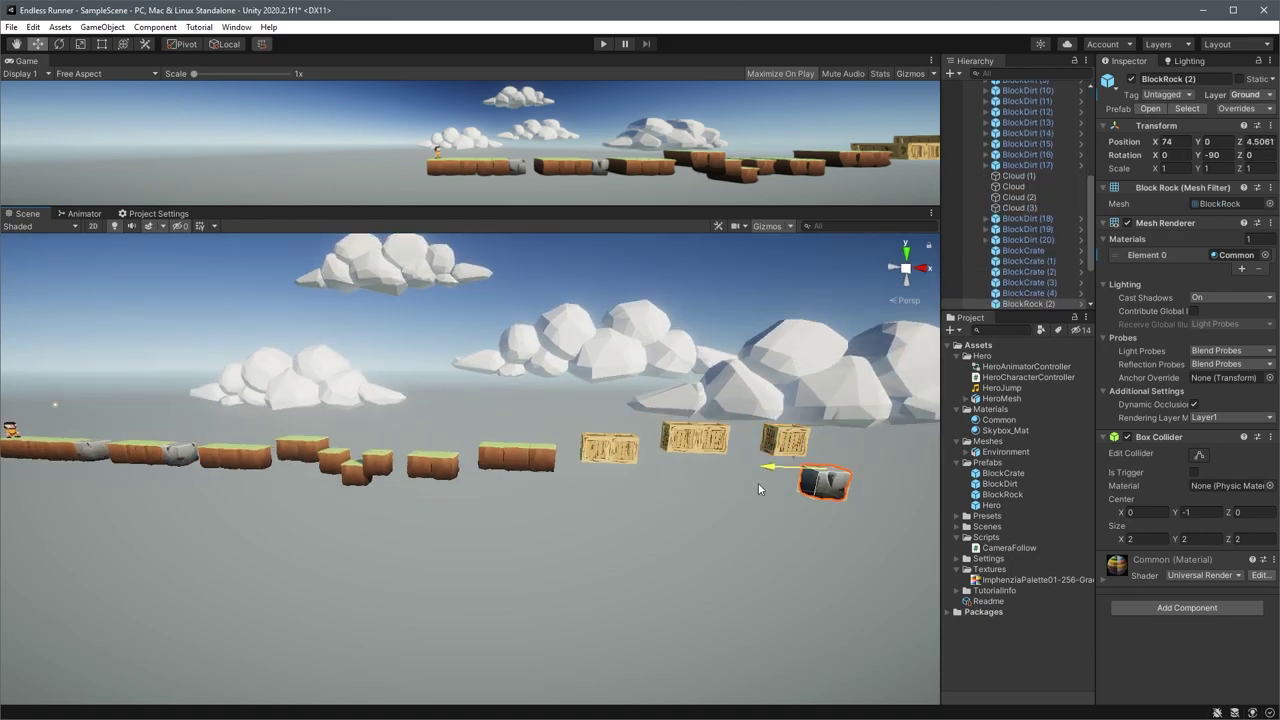
key(e)
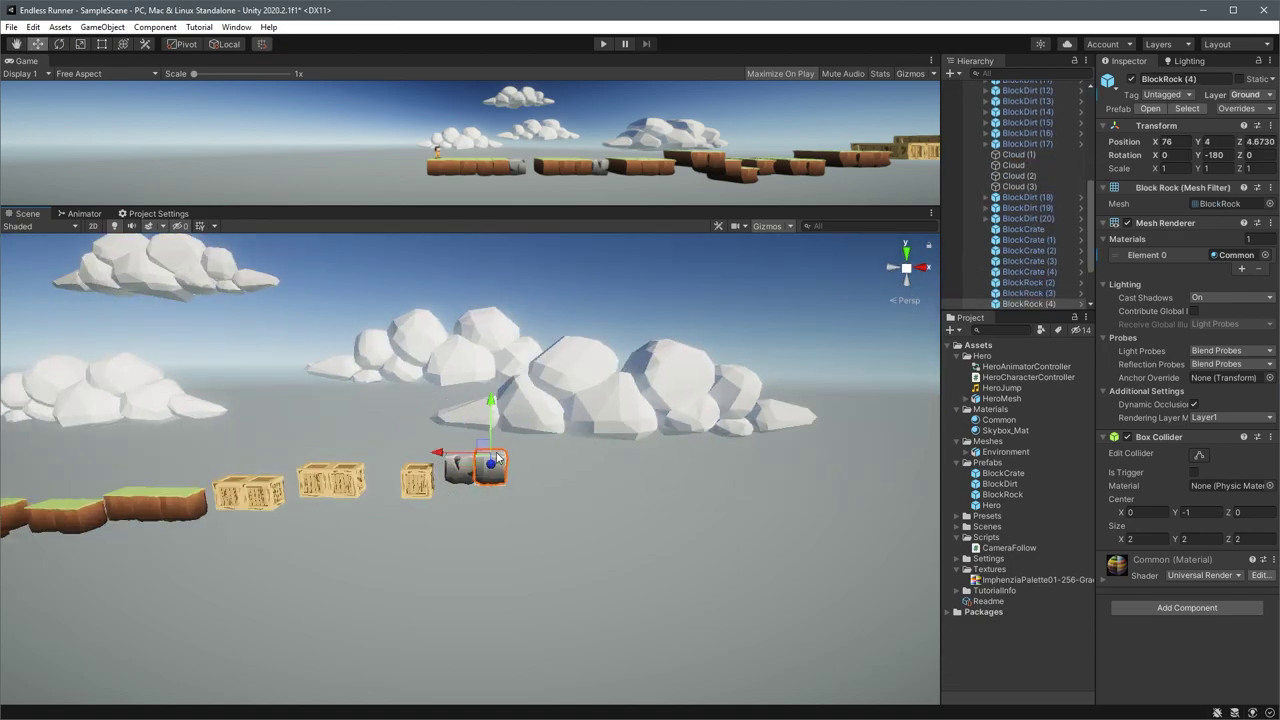
Continue the course with rotated rock block copies and two crates, and move duplicated dirt blocks to its far end
key(e)
key(w)
drag(560, 474, 611, 486)
key(ctrl+d)
key(e)
key(w)
key(ctrl+d)
key(e)
drag(672, 532, 840, 538)
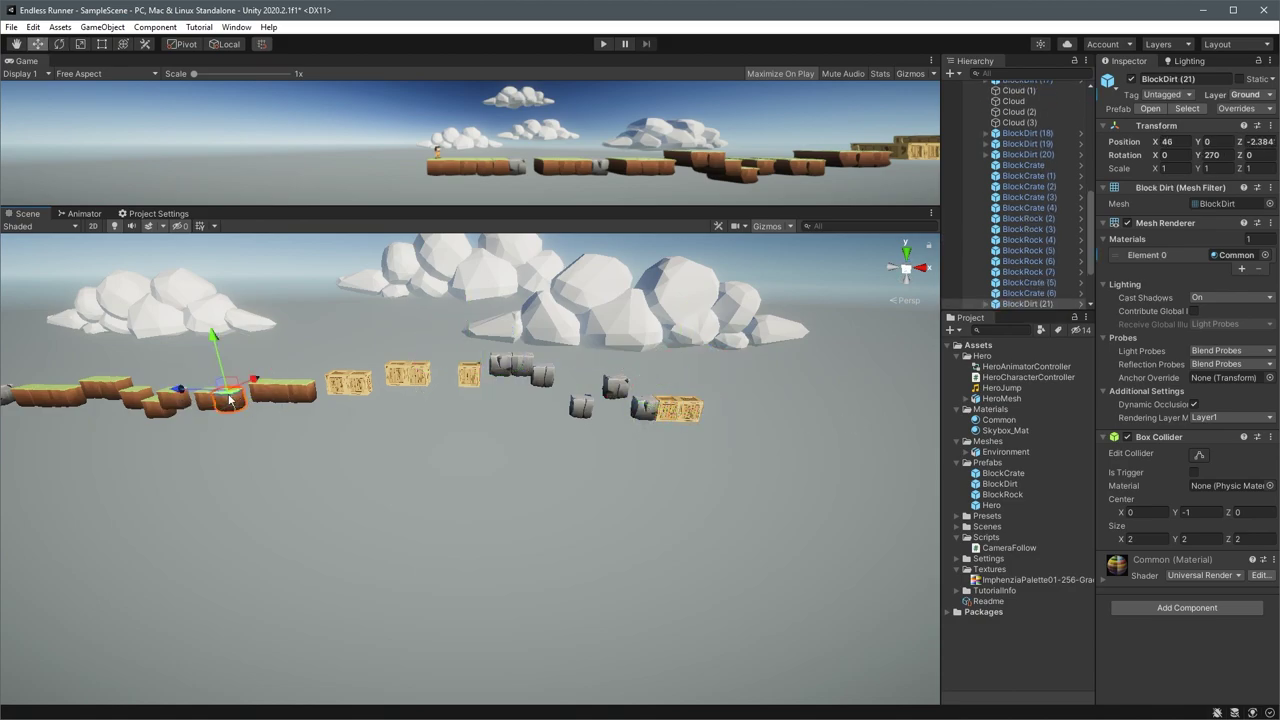
key(ctrl+d)
drag(200, 378, 708, 390)
Play the extended level, jumping the Hero across the dirt, crate and rock platforms
key(ctrl+p)
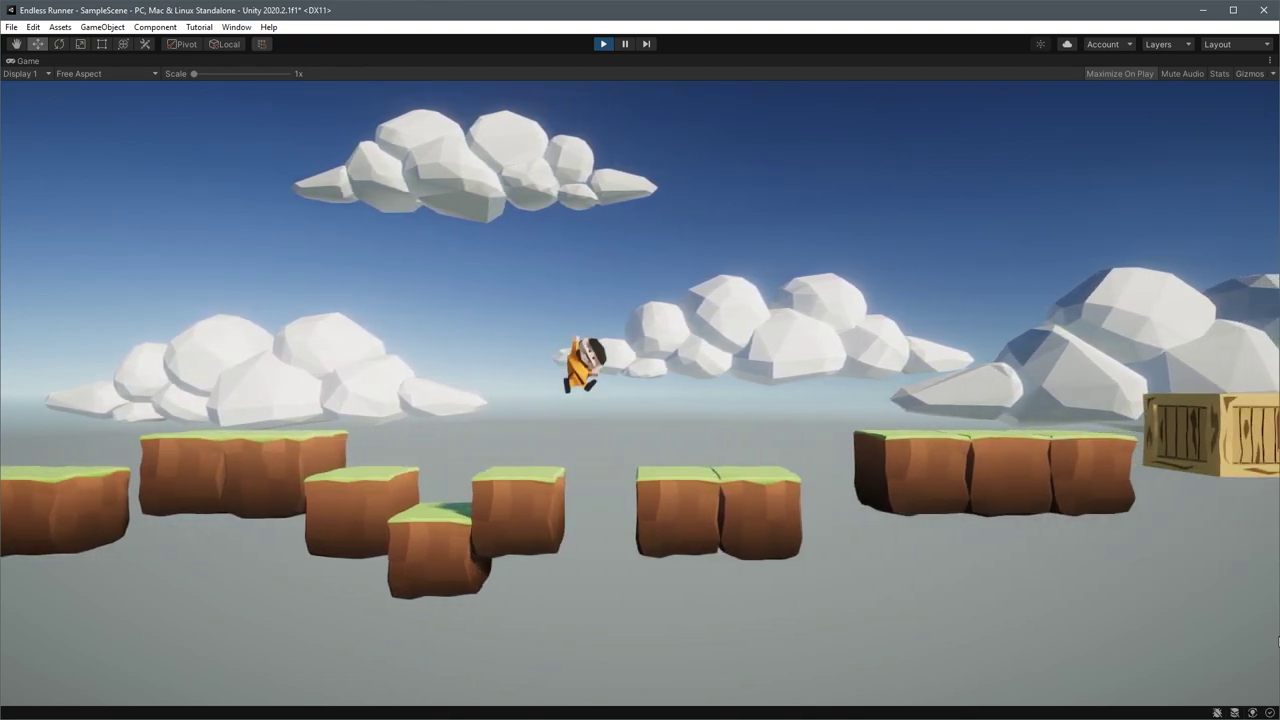
key(space)
key(space)
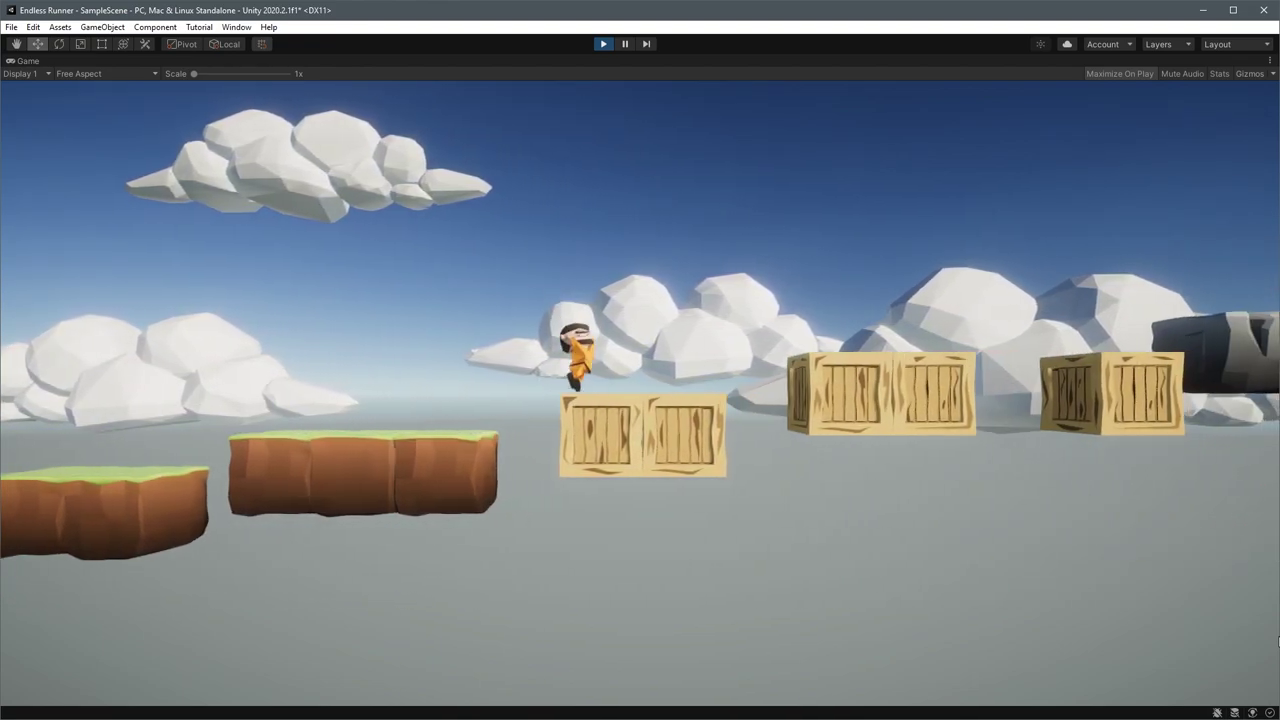
key(space)
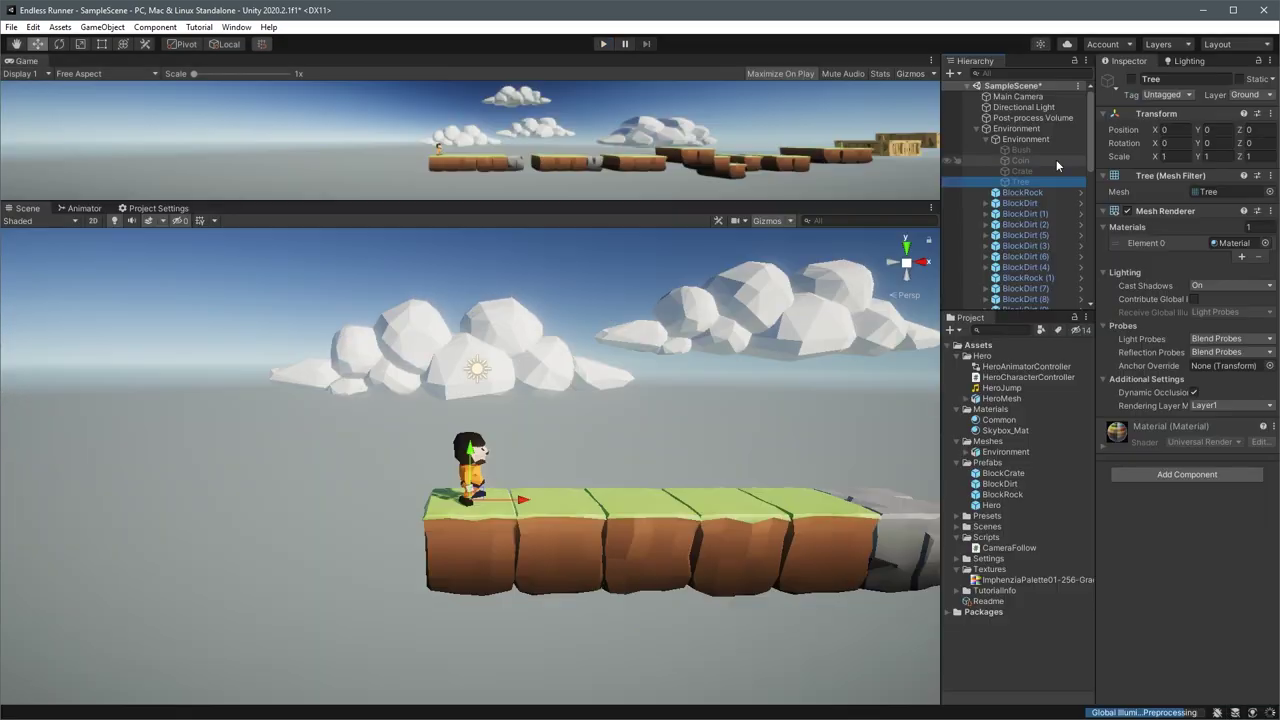
Decorate the level with a Bush behind the Hero's start and Tree copies on the dirt platforms
drag(1005, 451, 640, 457)
scroll(640, 457, down, 4)
middle_drag(738, 410, 608, 388)
key(ctrl+d)
drag(486, 460, 823, 480)
scroll(1042, 192, up, 10)
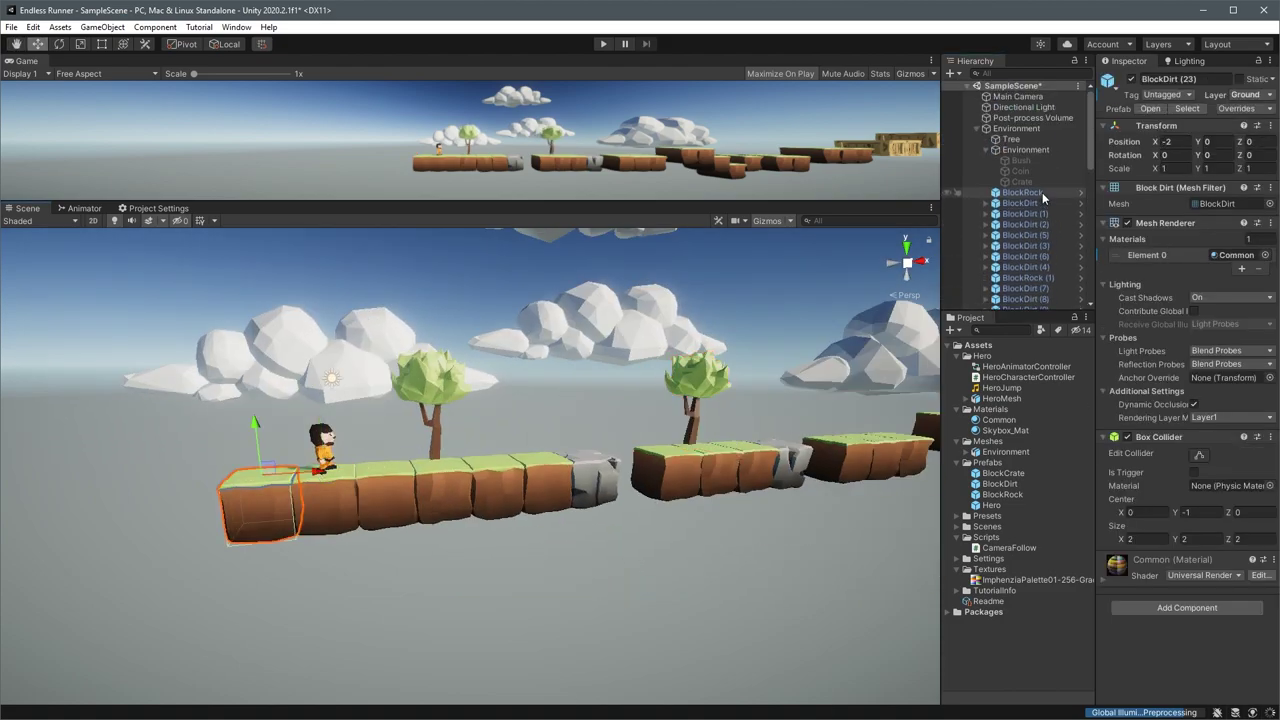
click(1042, 192)
click(1012, 130)
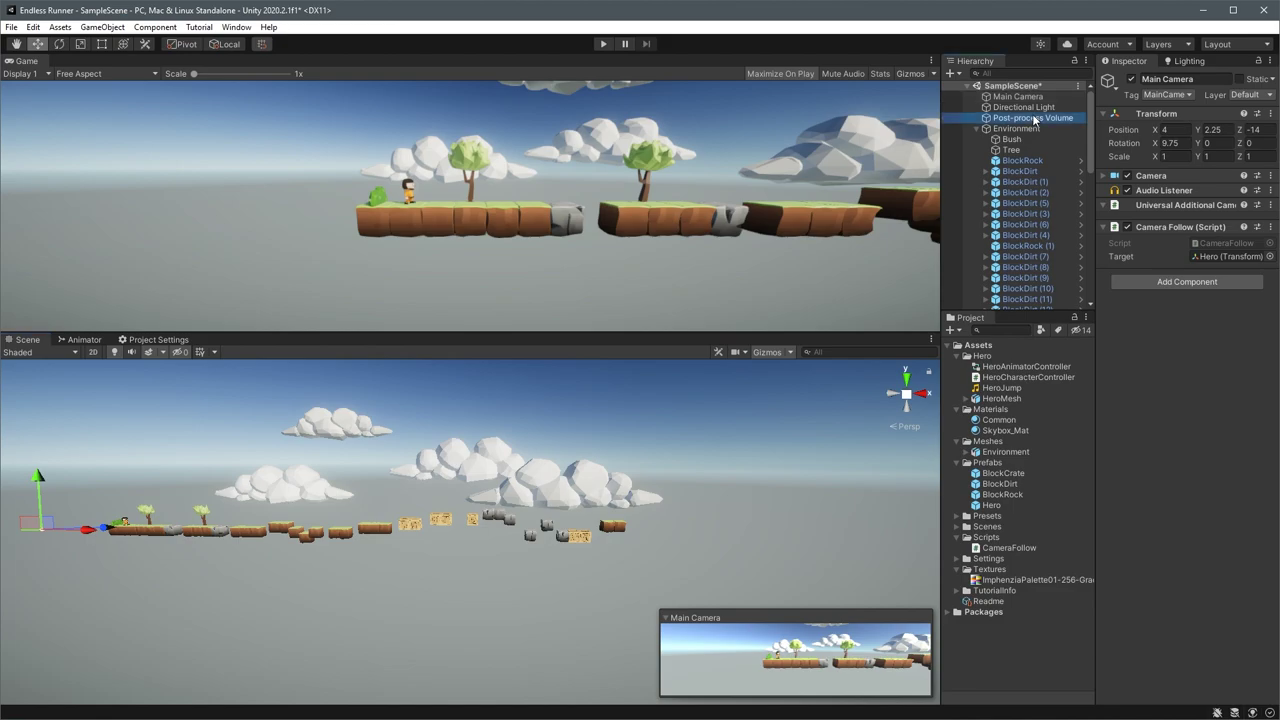
Enlarge the Game view and set the Post-process Volume's Vignette Intensity to 0.294
click(1034, 118)
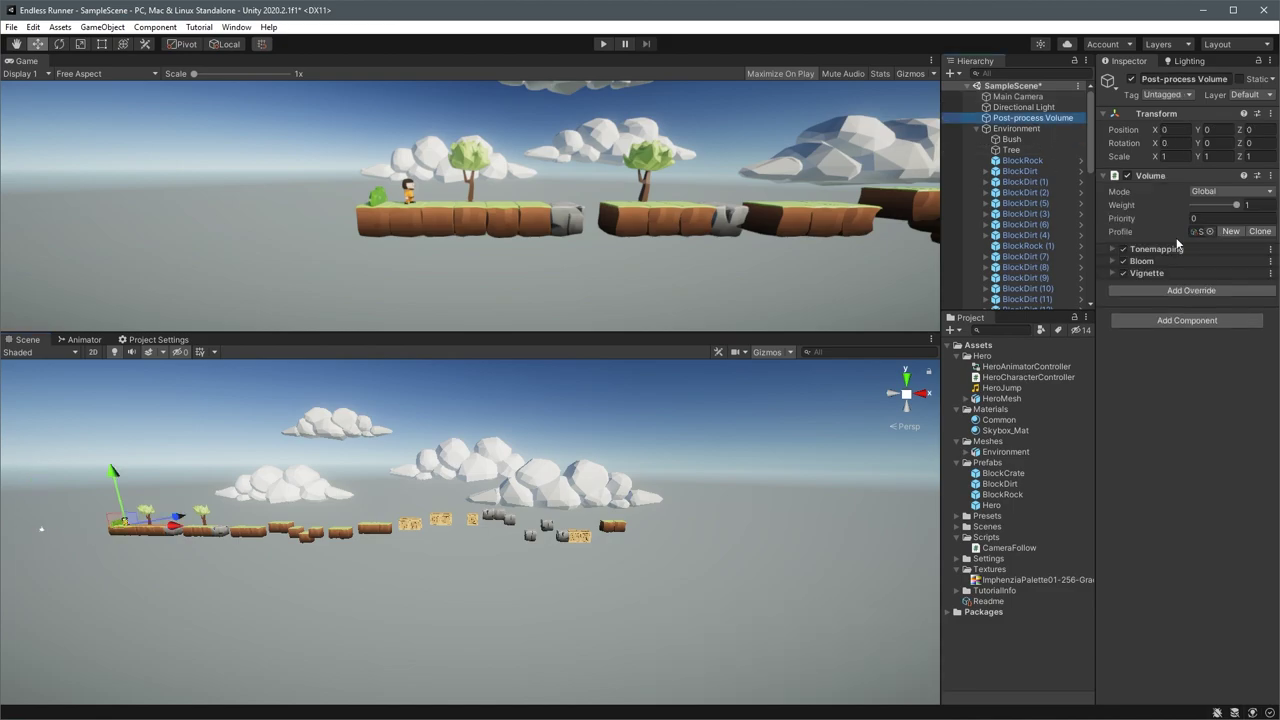
click(1158, 274)
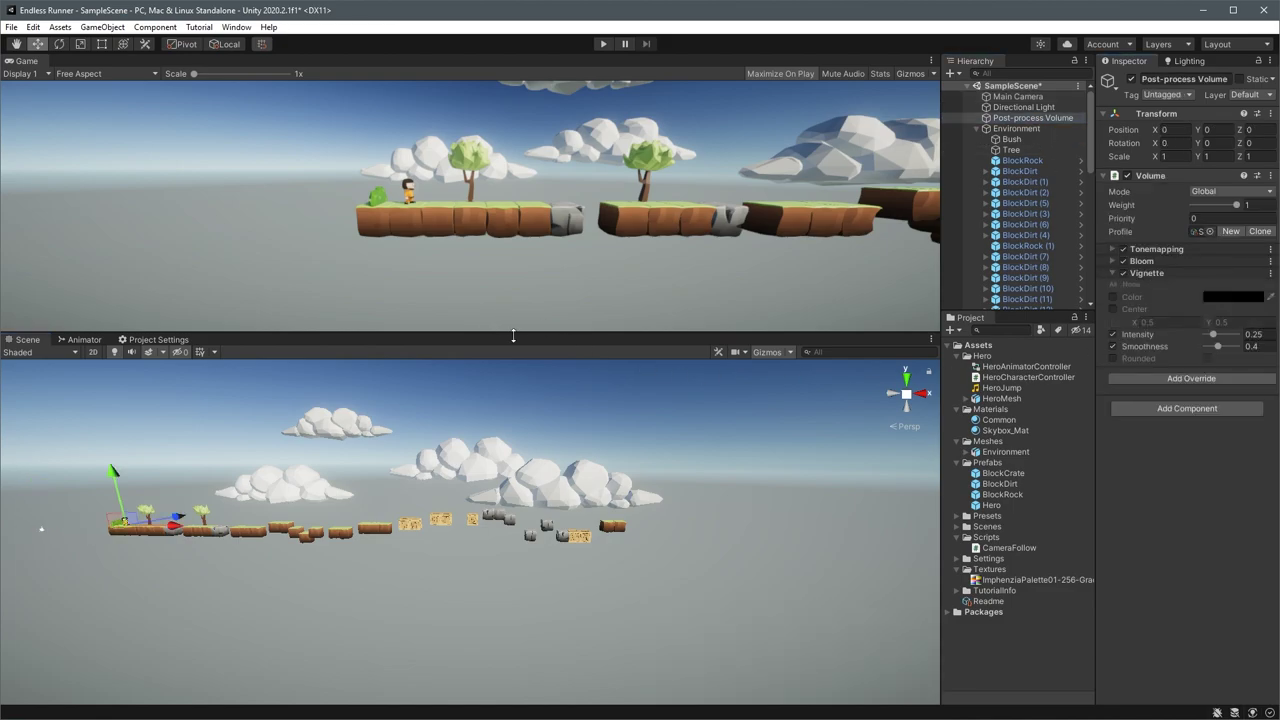
drag(513, 336, 501, 465)
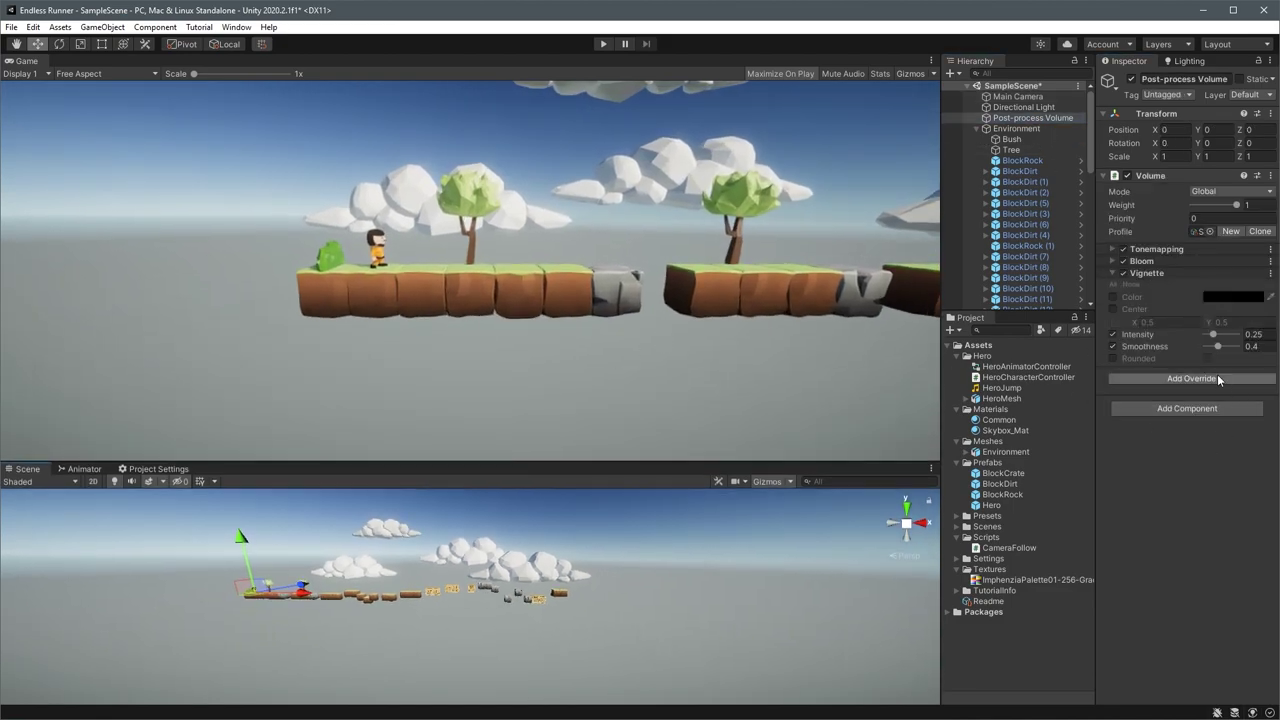
drag(1211, 340, 1216, 337)
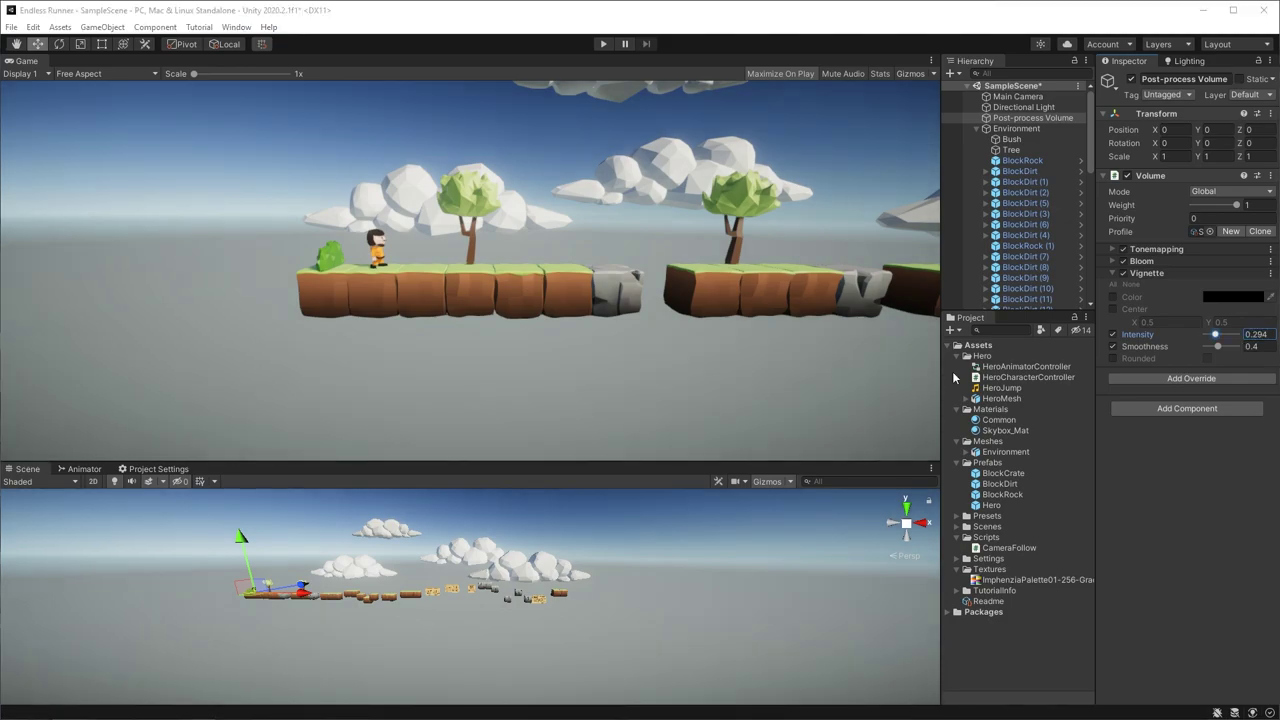
Add a Color Adjustments override to the Post-process Volume with Post Exposure 0.03, Contrast 22 and a slight Saturation boost
click(1190, 379)
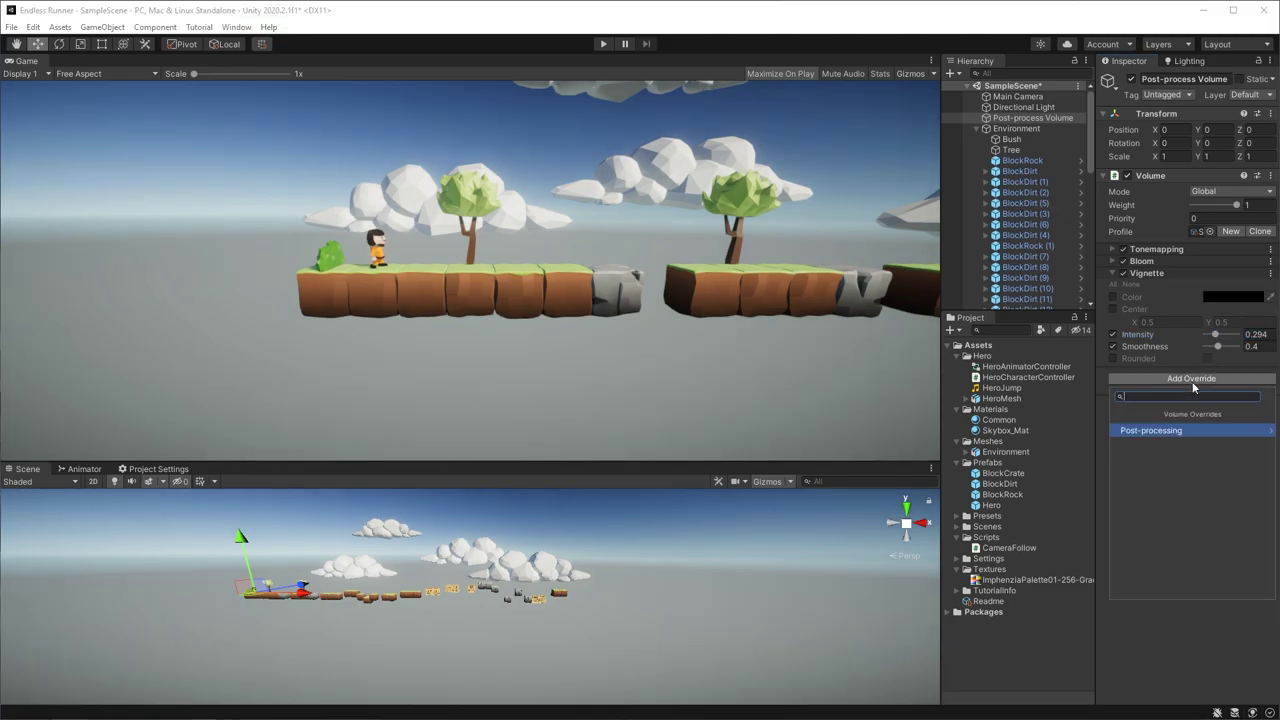
click(1168, 432)
click(1200, 443)
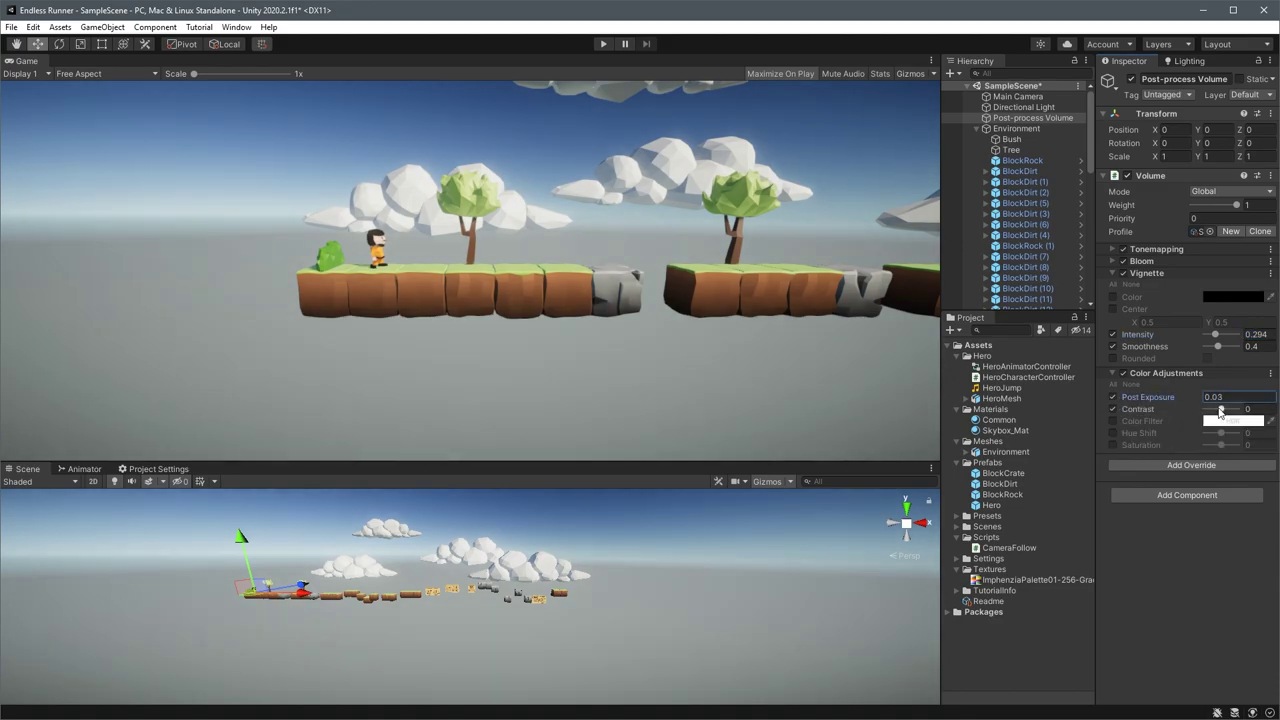
drag(1222, 412, 1227, 412)
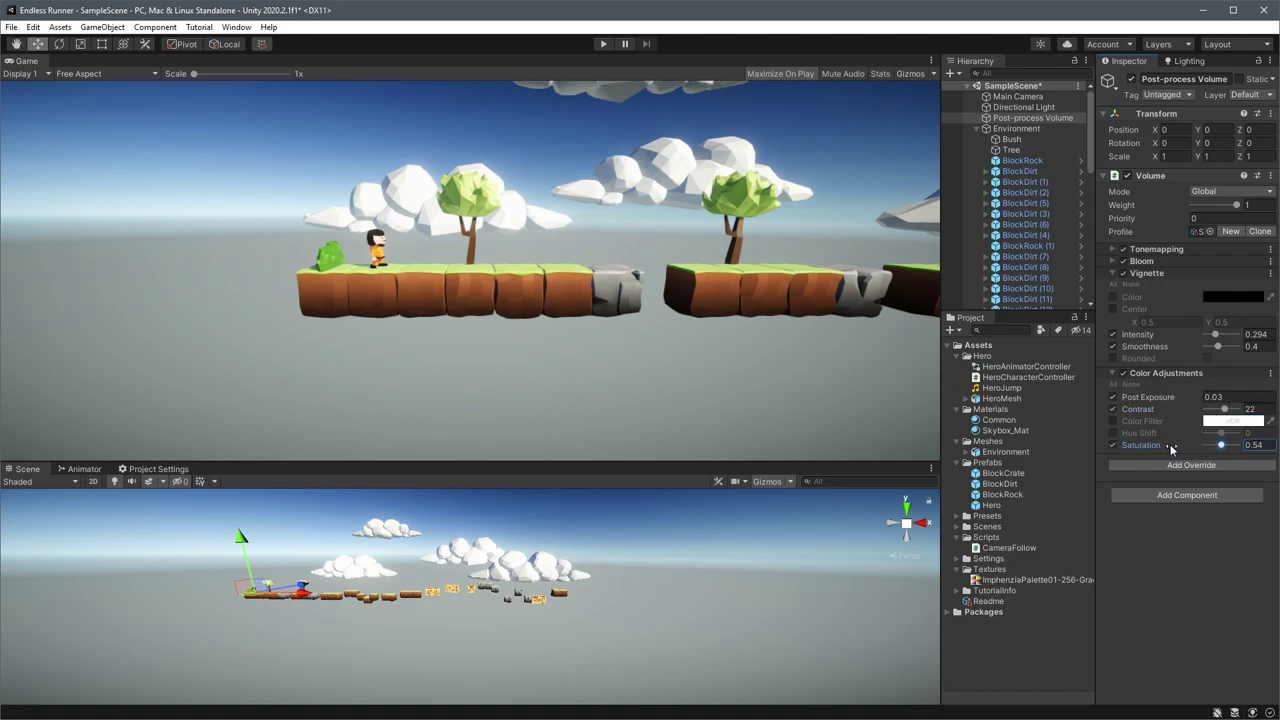
Play the decorated level with the adjusted post-processing, jumping the Hero over every platform, and stop Play mode
key(ctrl+p)
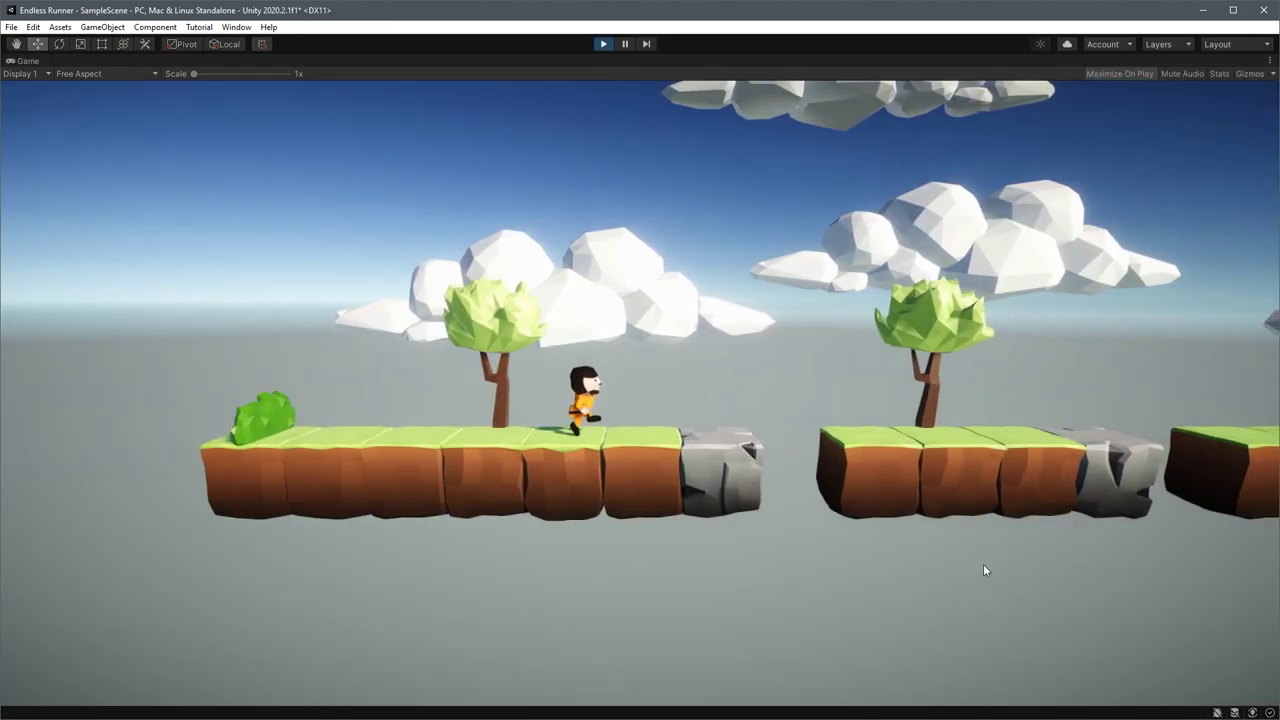
key(space)
key(space)
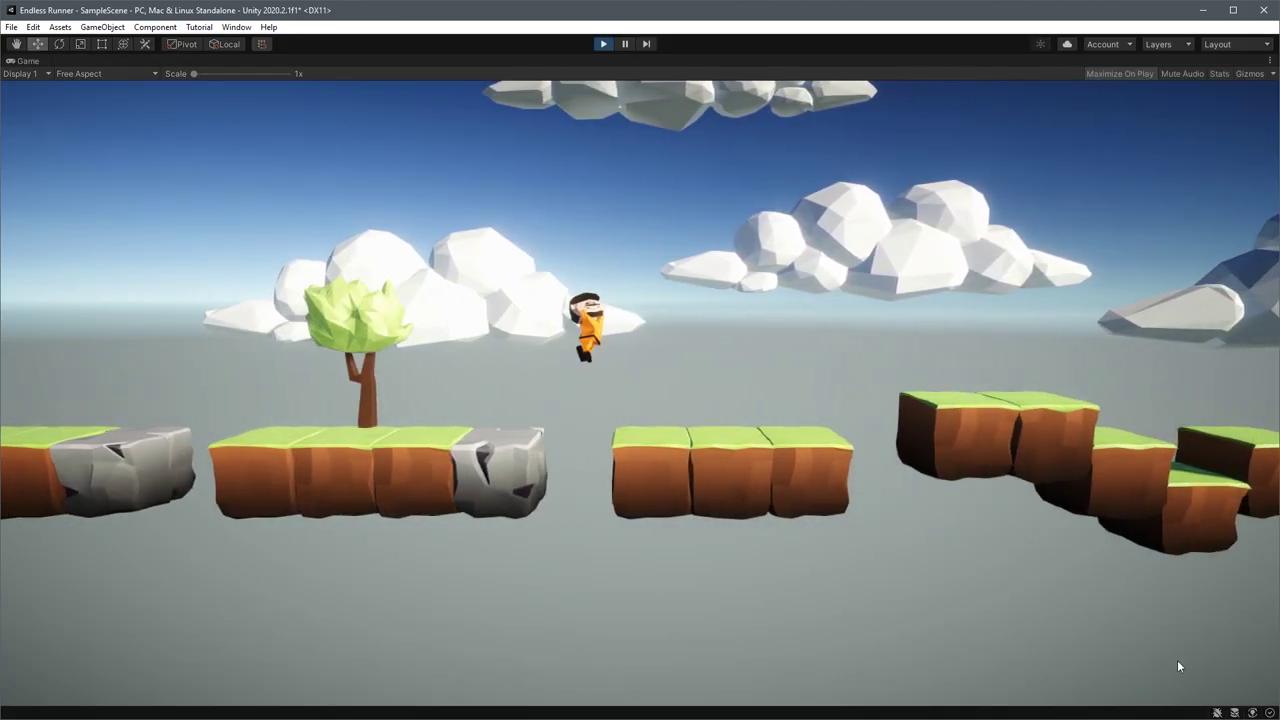
key(space)
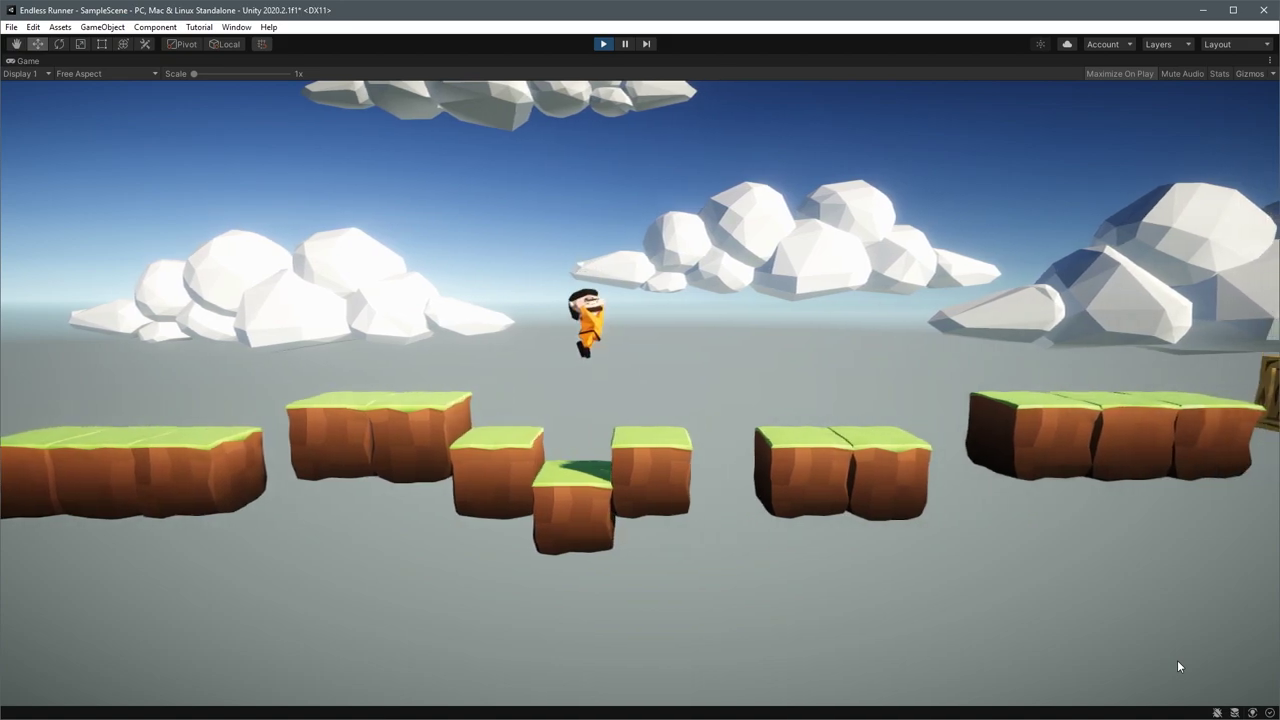
key(space)
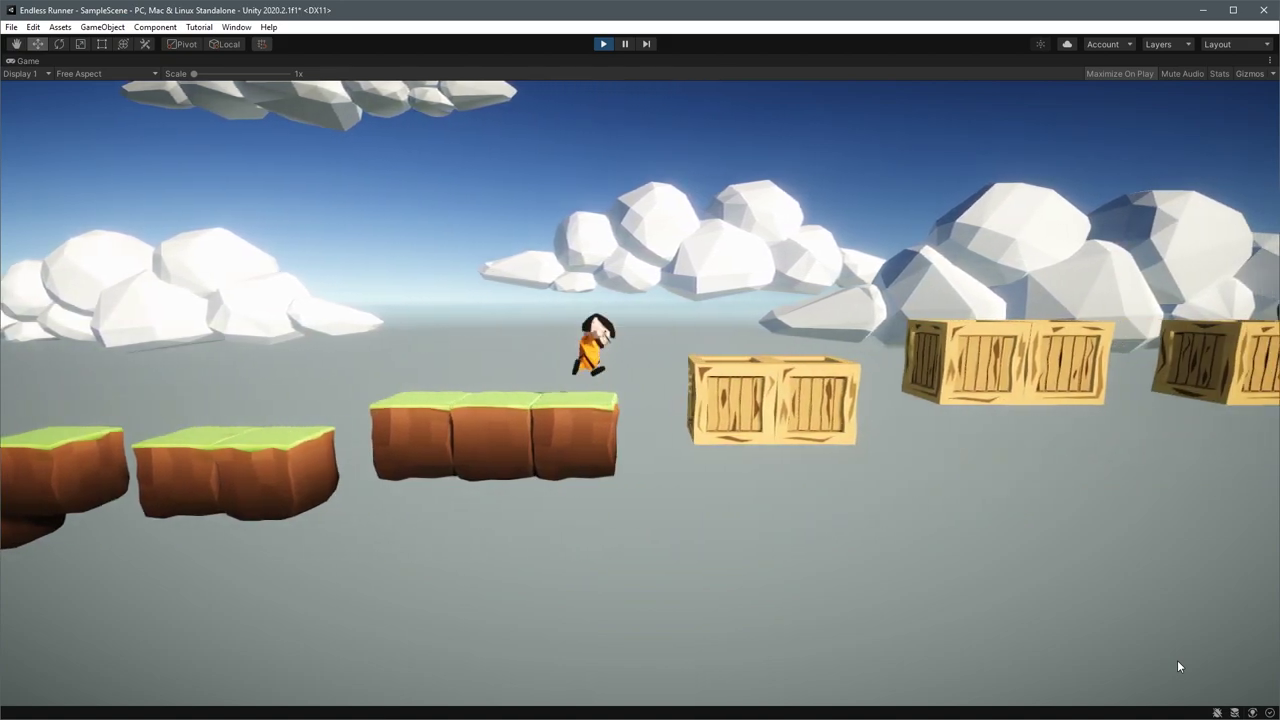
key(space)
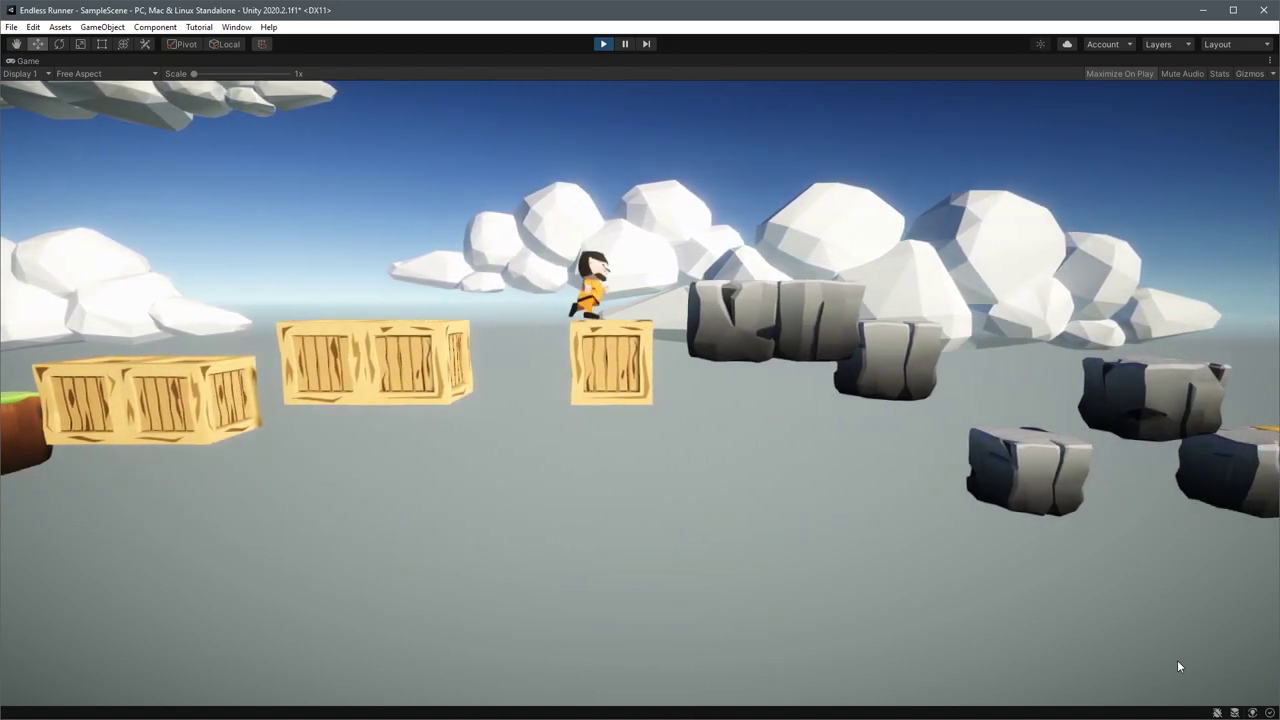
key(space)
key(space)
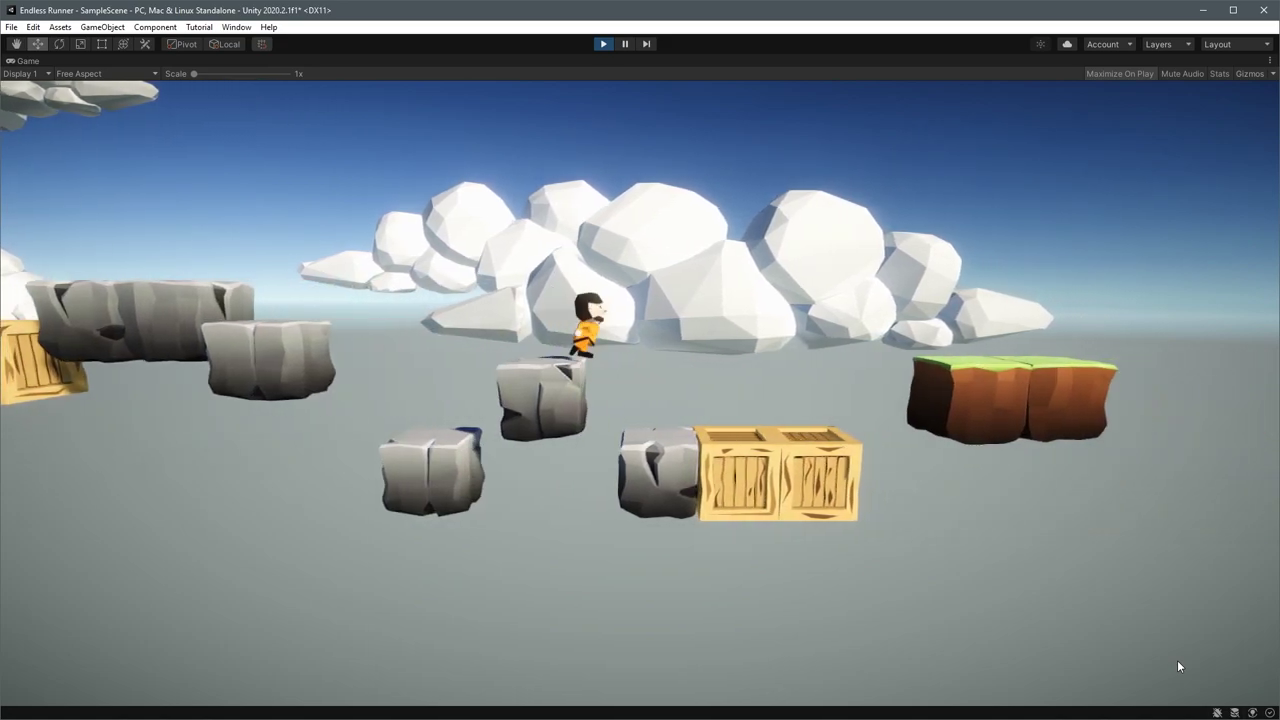
key(space)
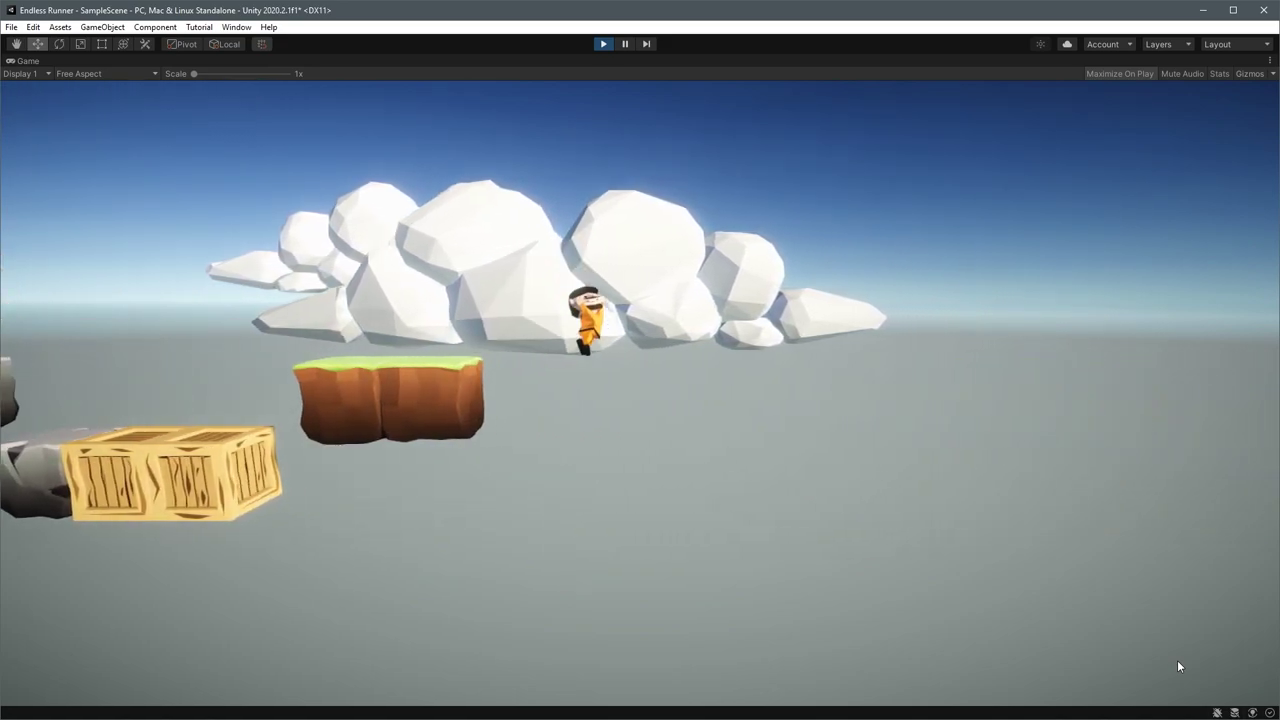
key(ctrl+p)
Create an empty child object named Trails under the Hero
click(1004, 140)
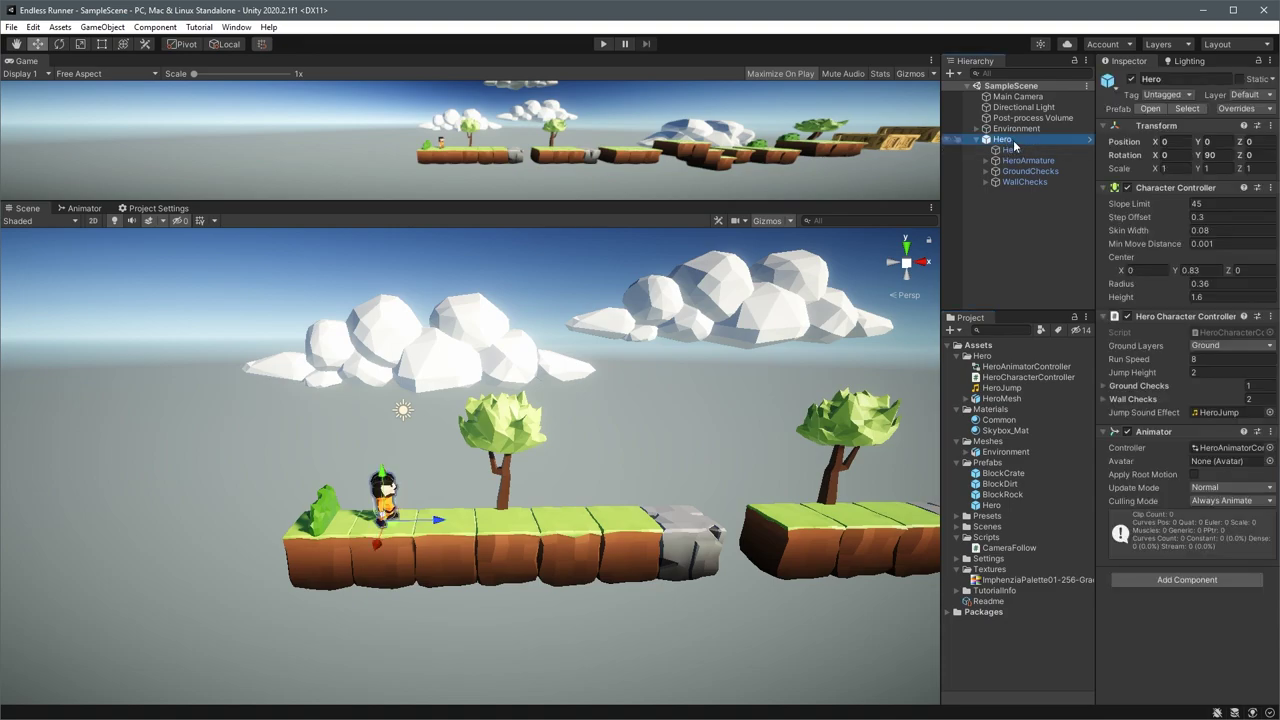
right_click(1014, 142)
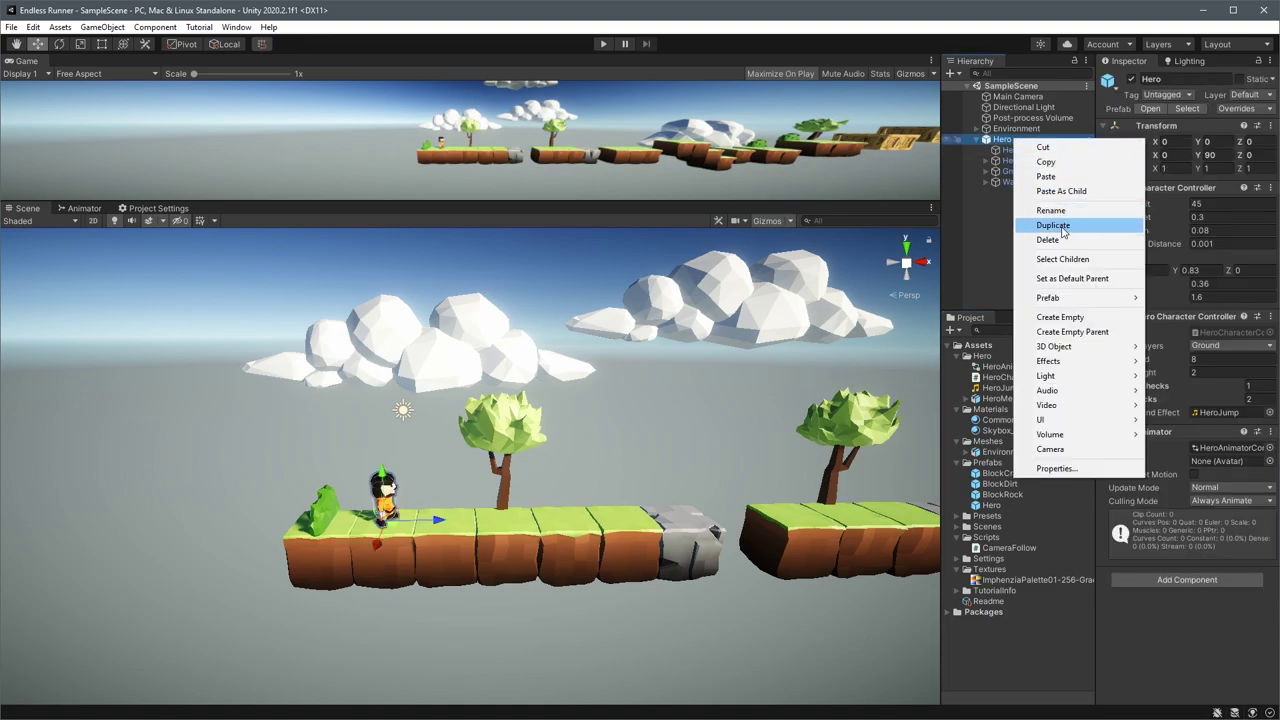
click(1062, 318)
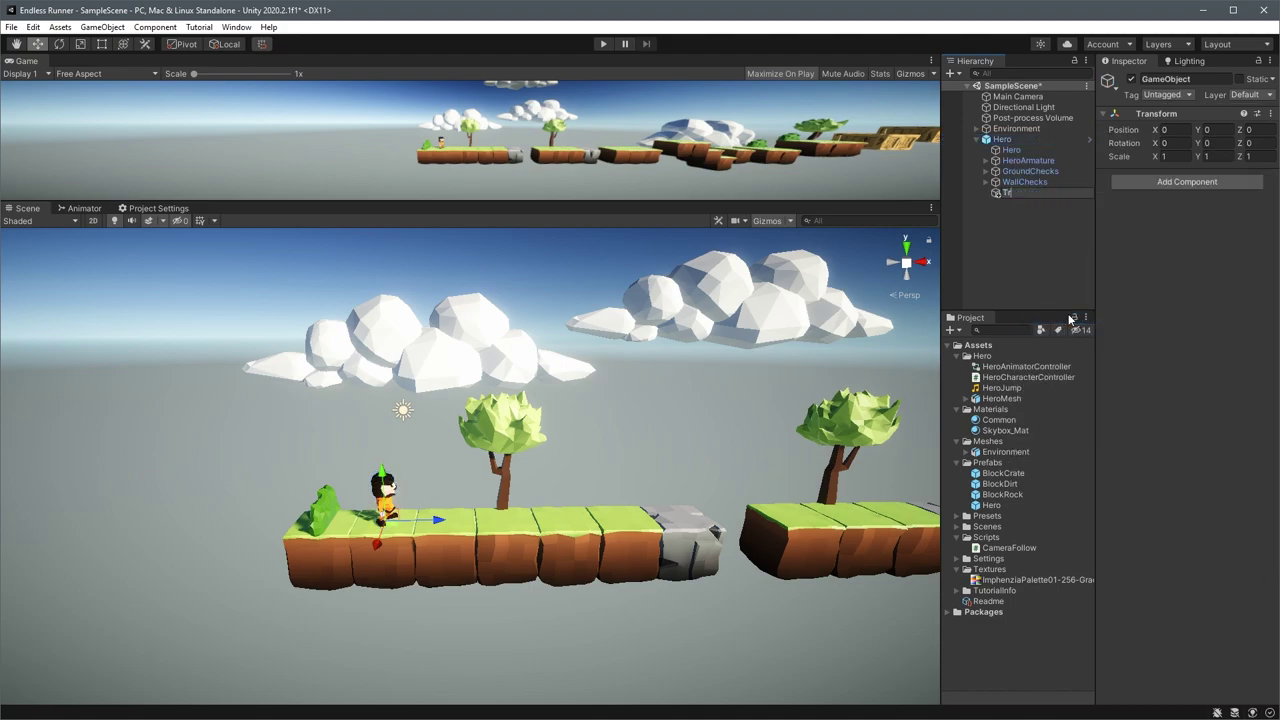
Create an empty child object named Trail1 under Trails and raise it to Y 0.21
double_click(1012, 193)
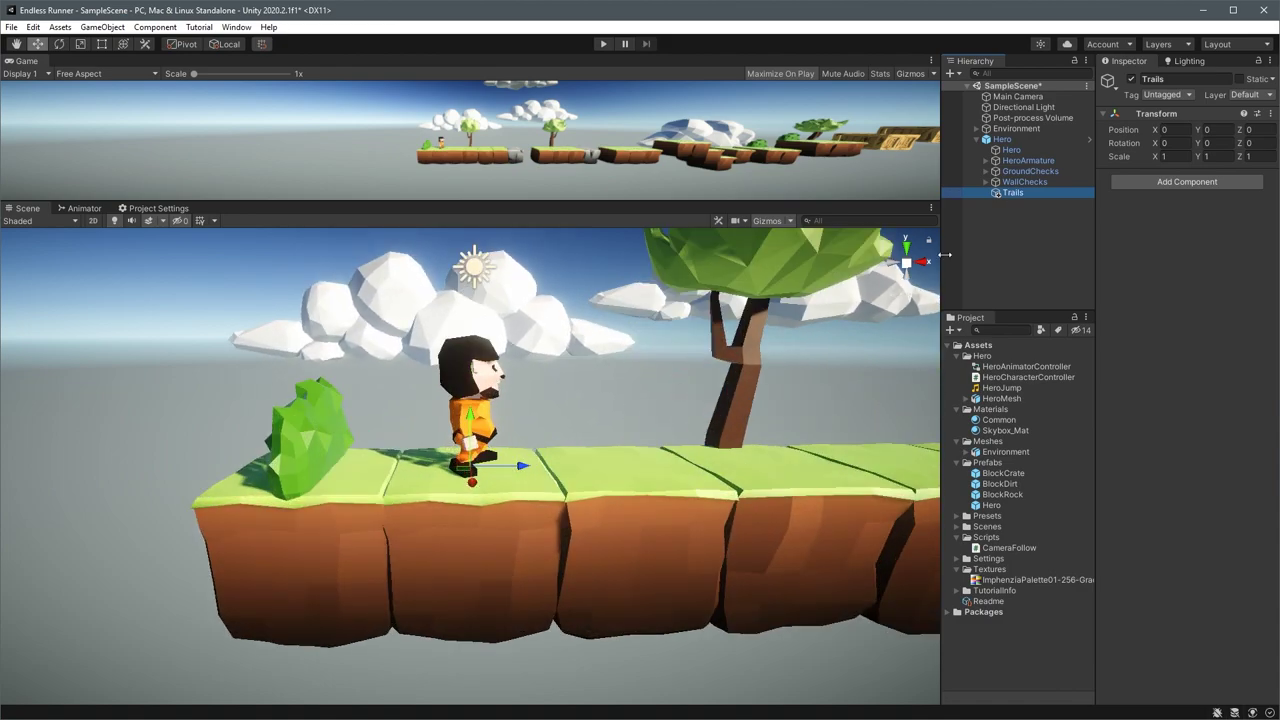
right_click(1020, 196)
click(1079, 363)
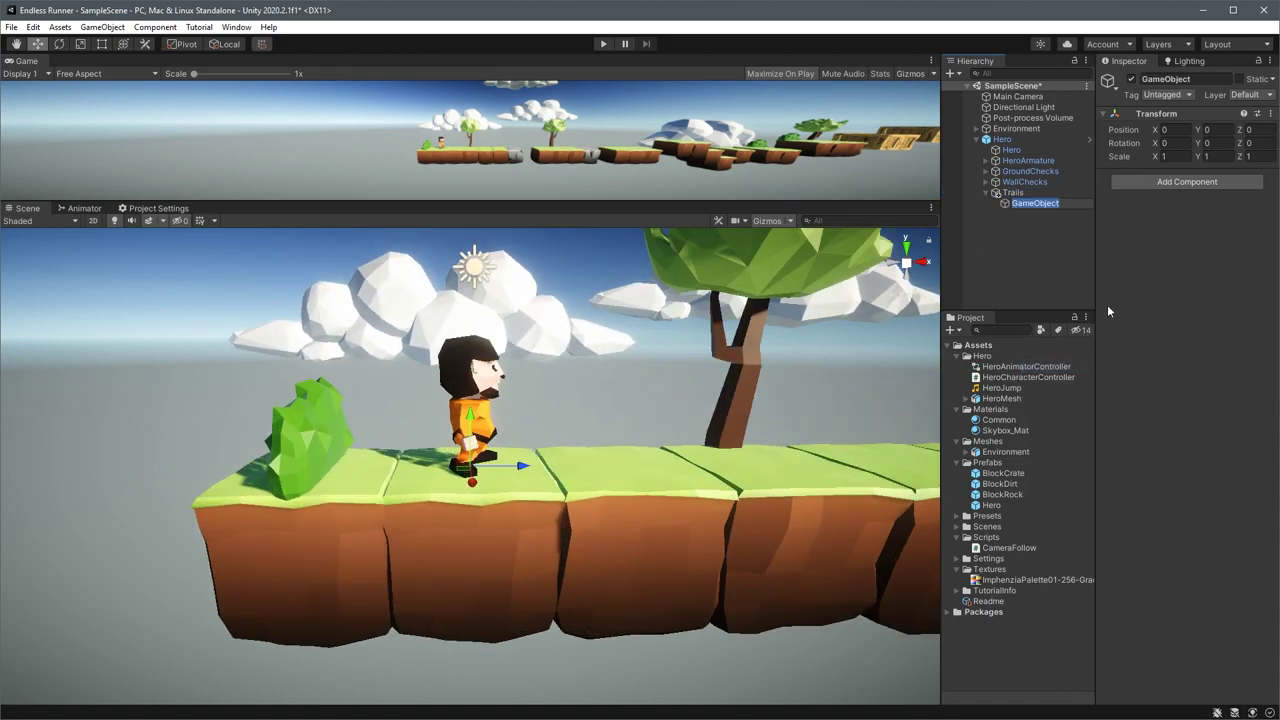
text(Trail1)
key(Return)
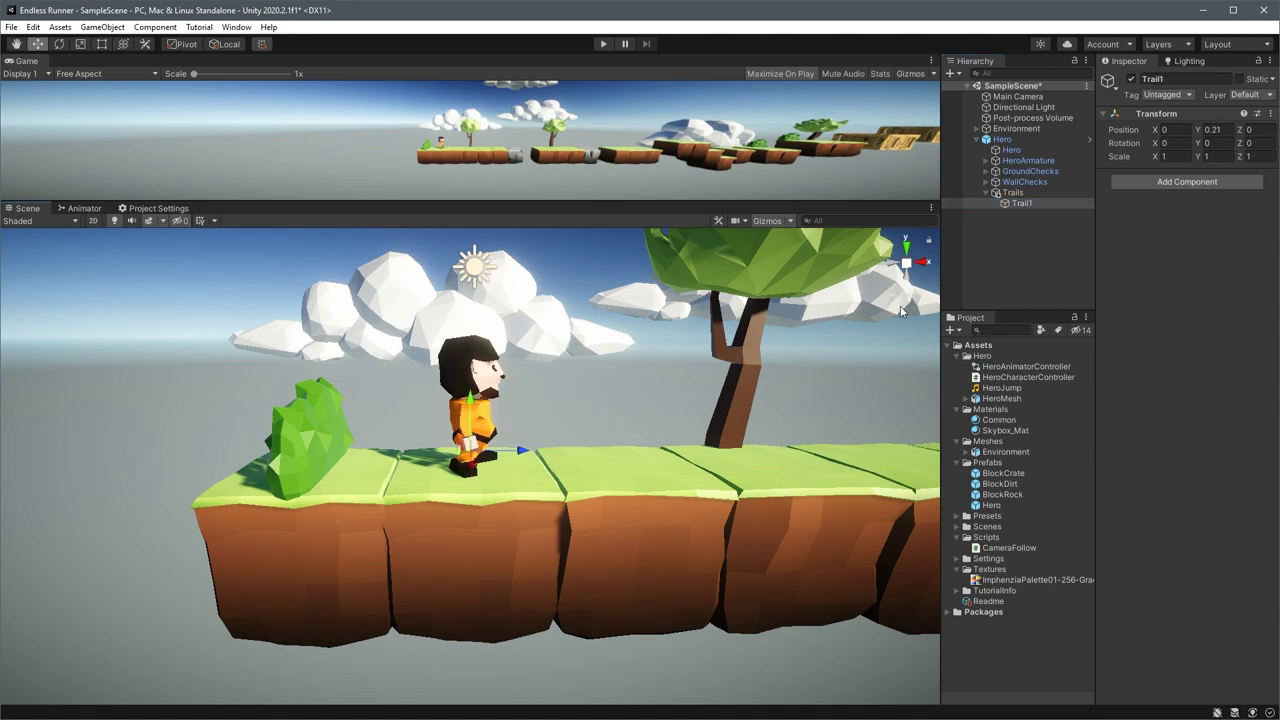
Add a Trail Renderer to Trail1, set its Time to 1, taper its width curve from narrow to zero, and raise Trail1 to Y 0.747
click(1188, 182)
text(traile)
key(Return)
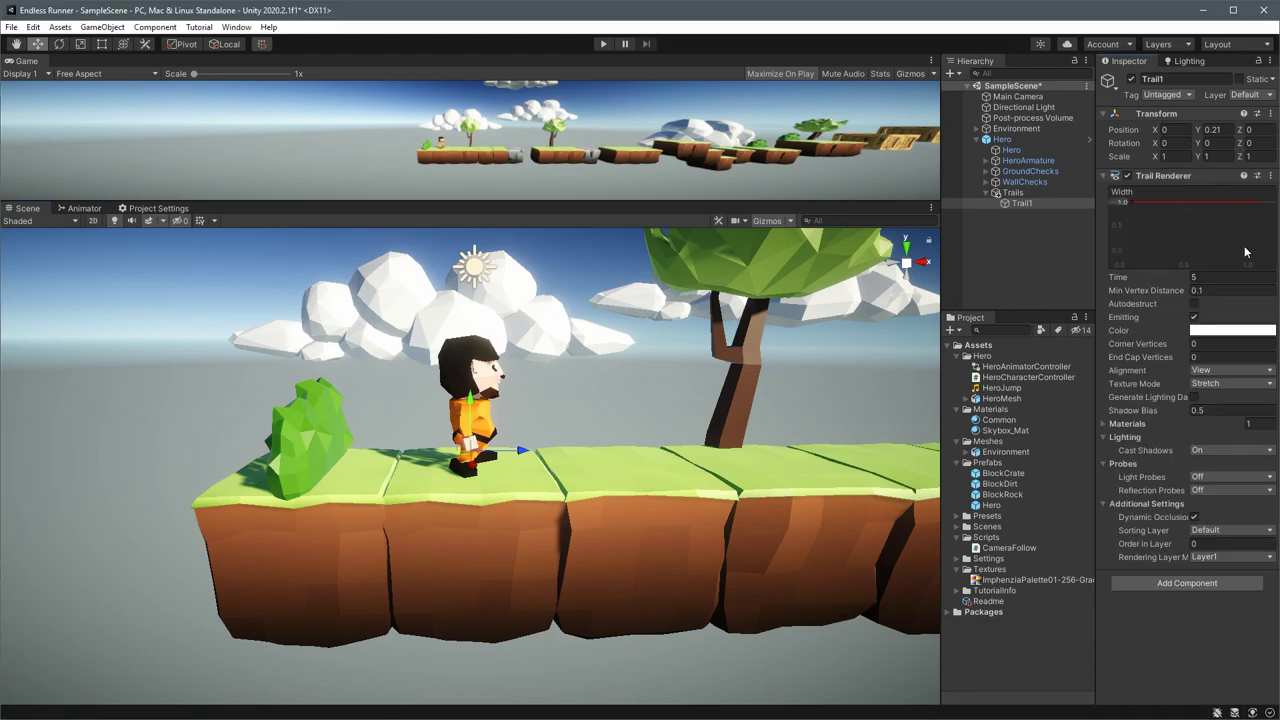
click(1225, 276)
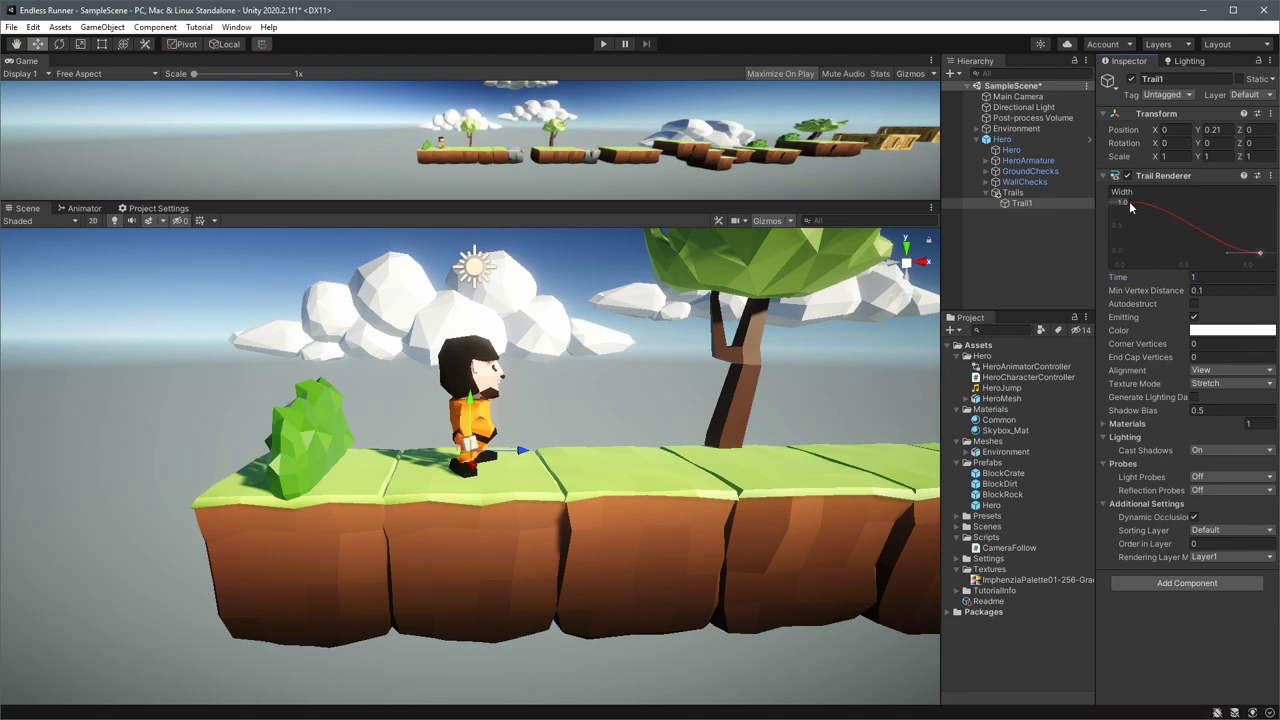
drag(1129, 201, 1117, 242)
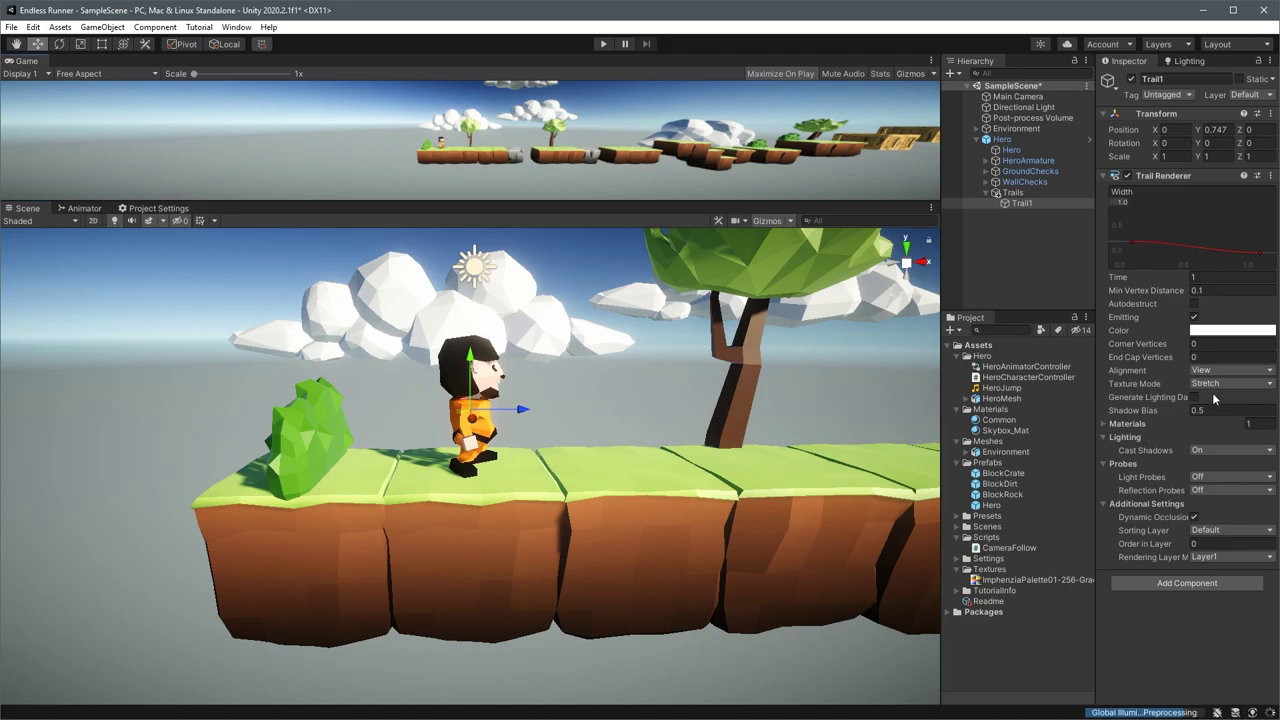
Assign the Default-Line material to Element 0 of Trail1's Trail Renderer materials
click(1106, 424)
click(1265, 440)
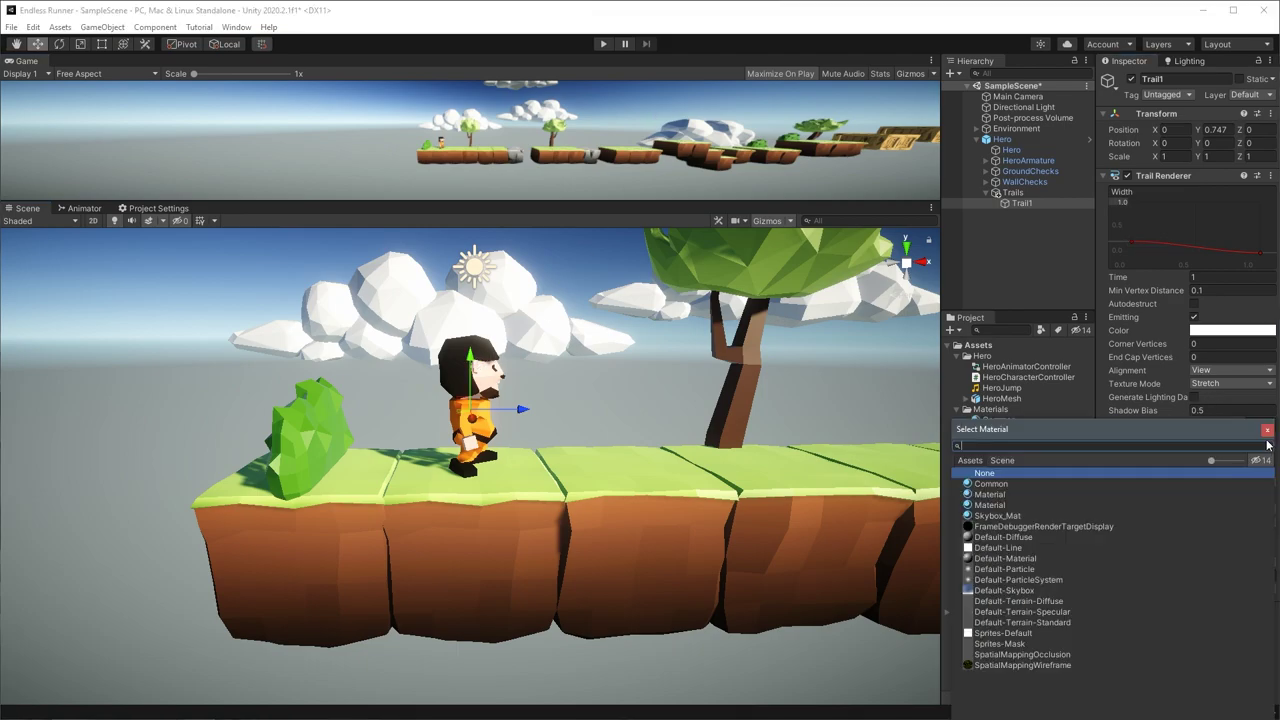
double_click(1007, 550)
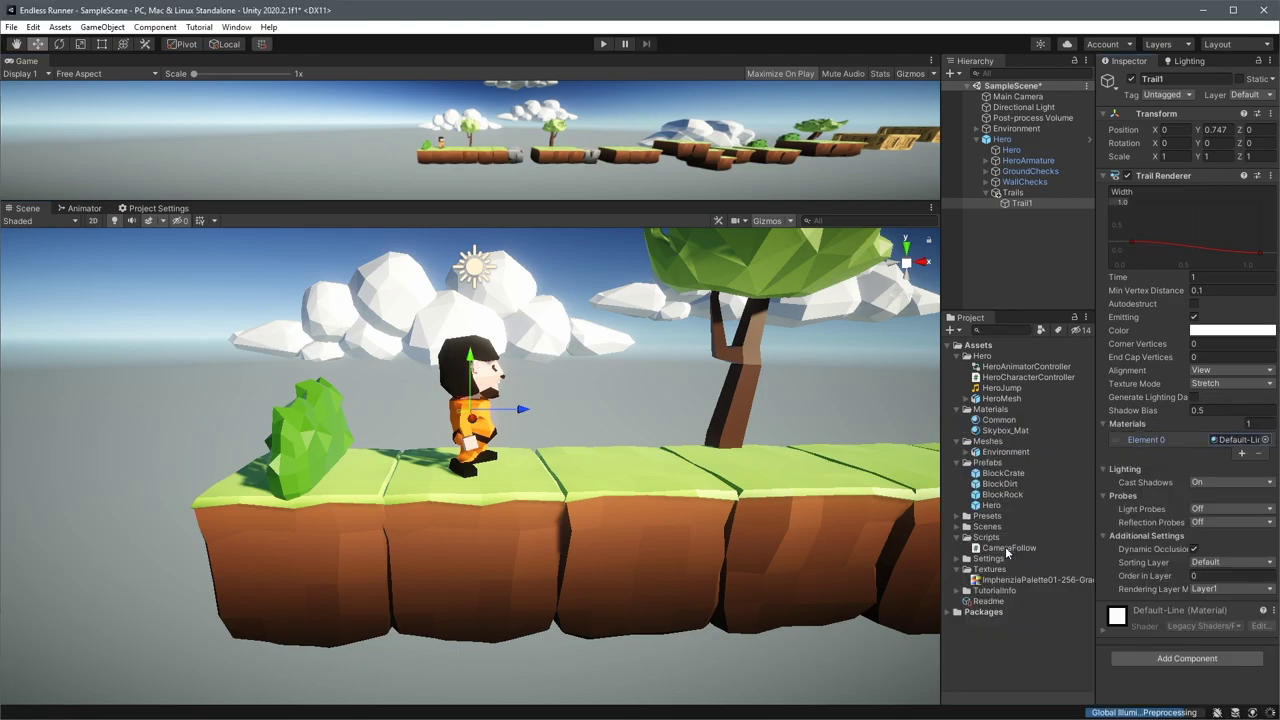
Play the level, jumping the Hero across the platforms to check the single trail, and stop Play mode
click(602, 44)
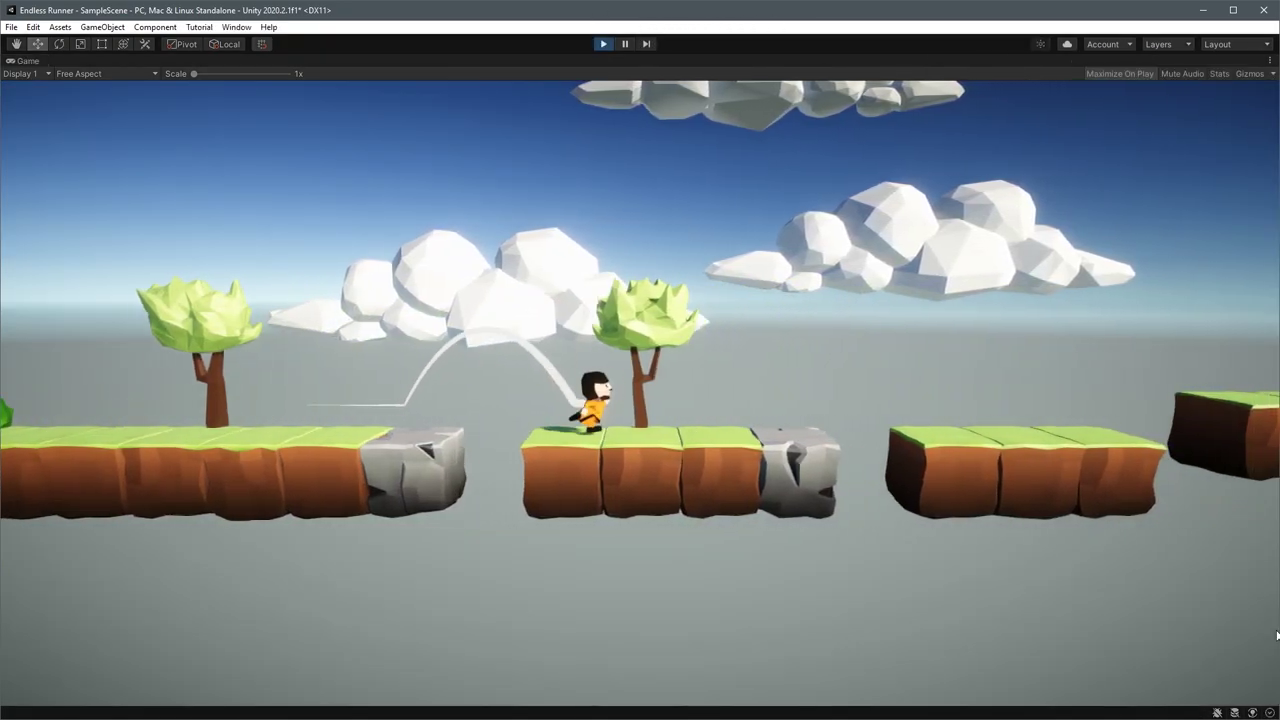
key(space)
key(space)
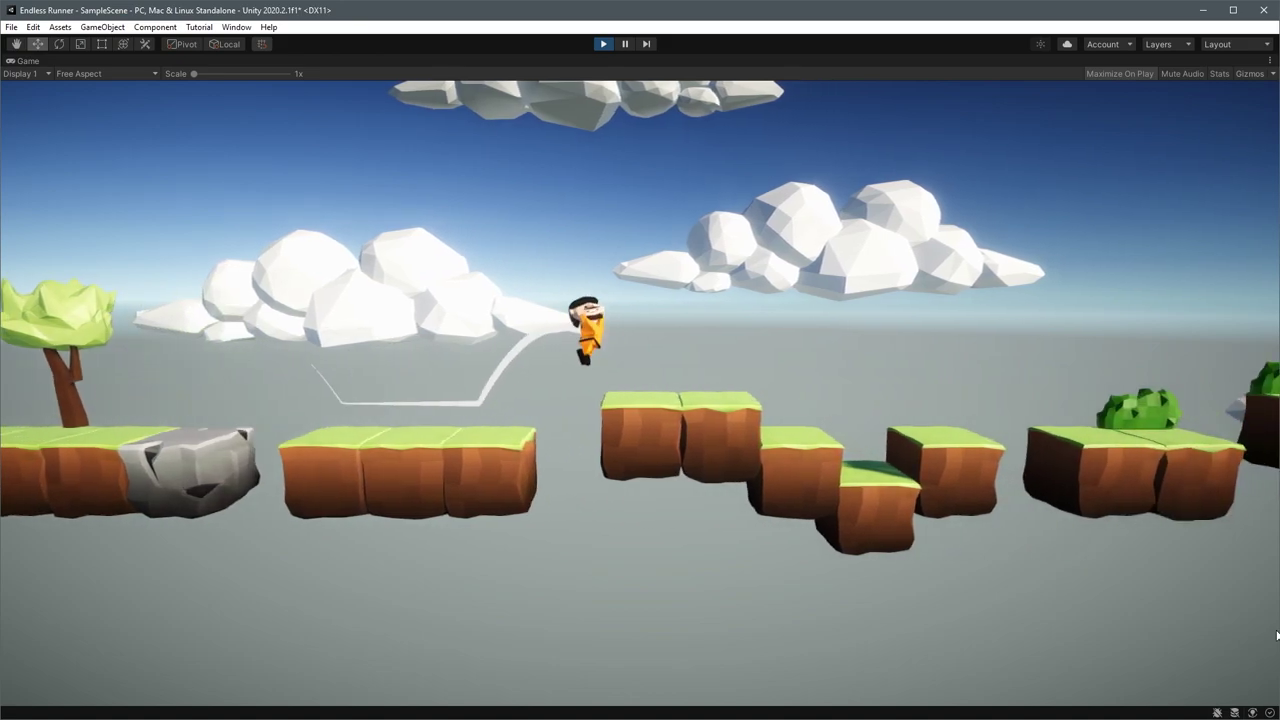
key(ctrl+p)
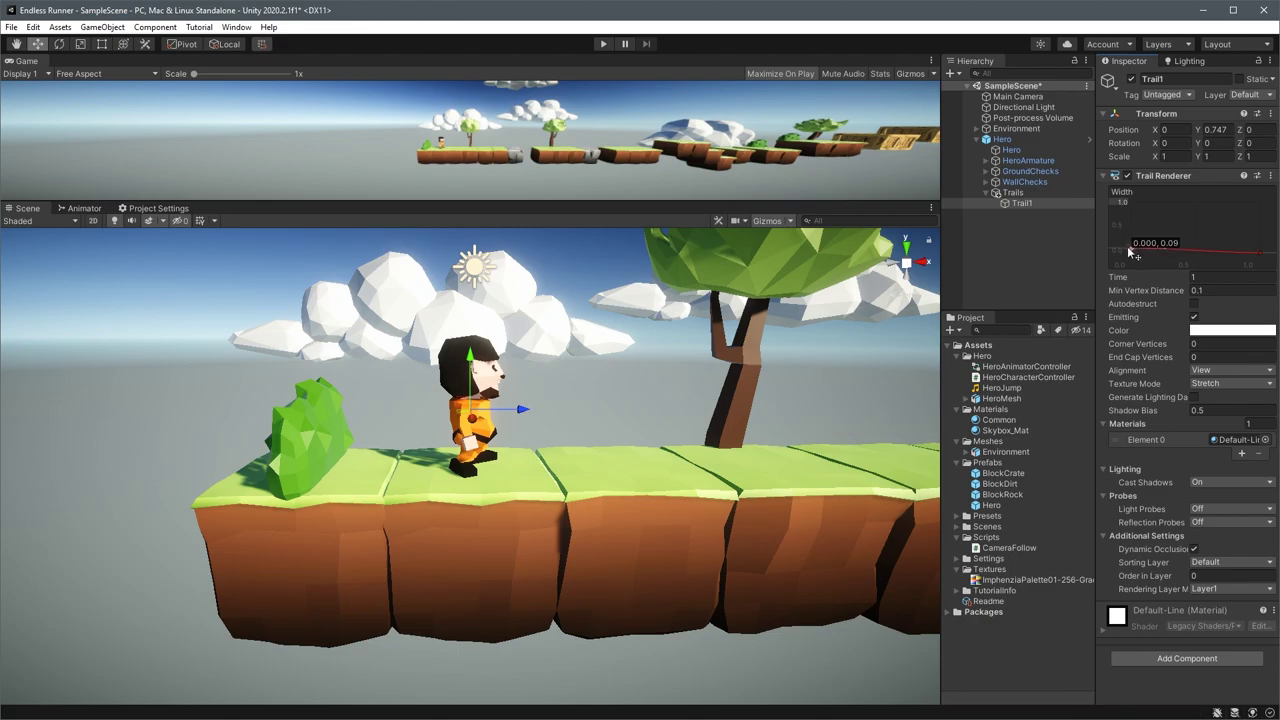
Fade Trail1's colour gradient from about 115 alpha at the start to 0 alpha at the end, and run a test play
click(1217, 331)
click(1125, 146)
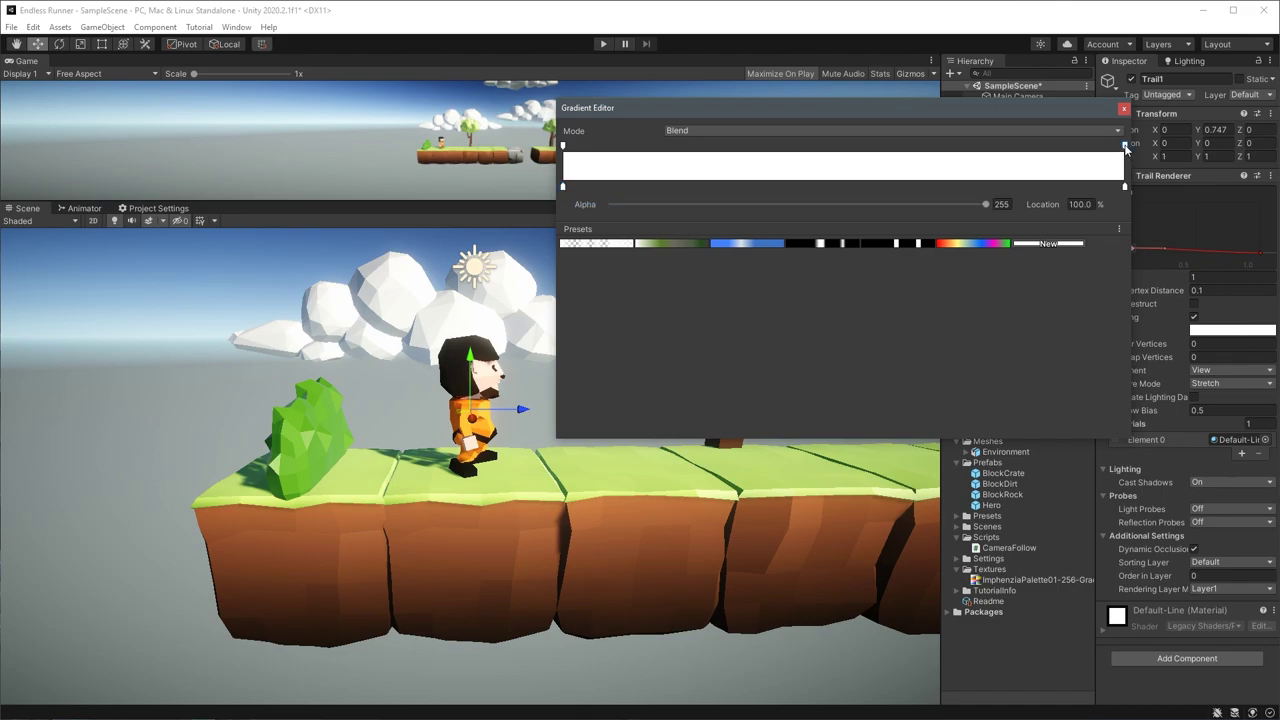
drag(984, 205, 553, 228)
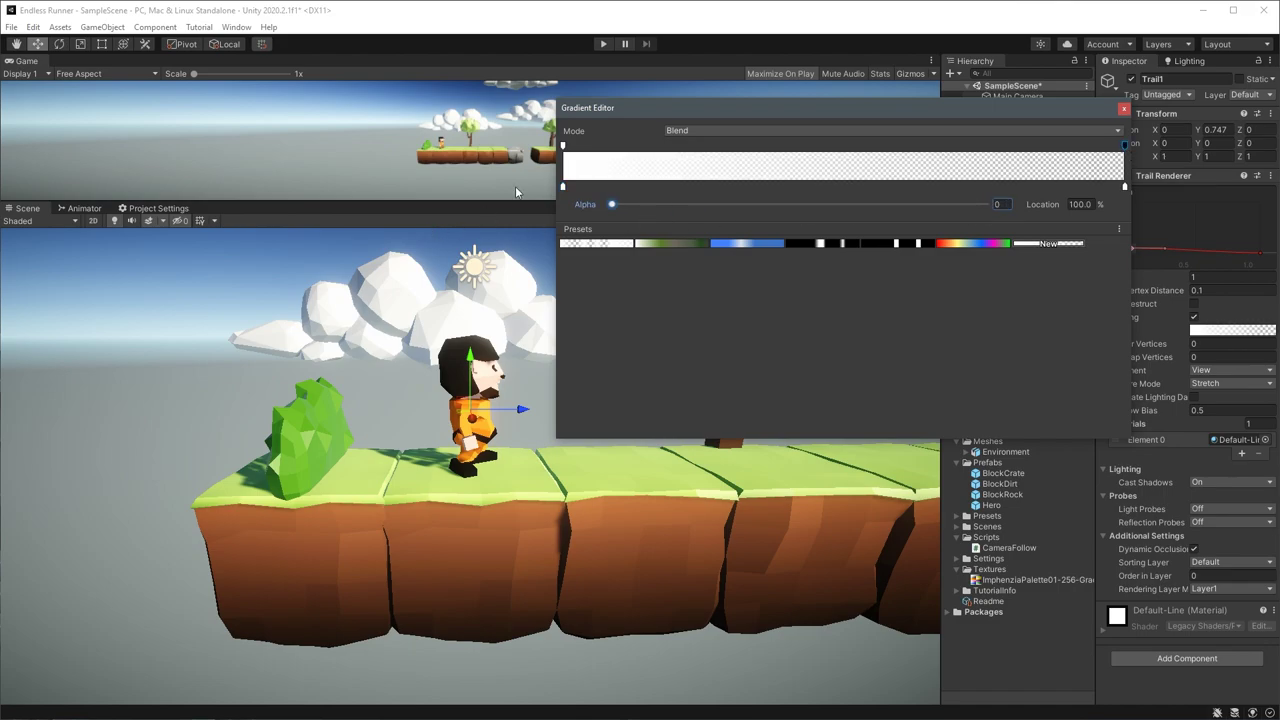
drag(987, 207, 781, 211)
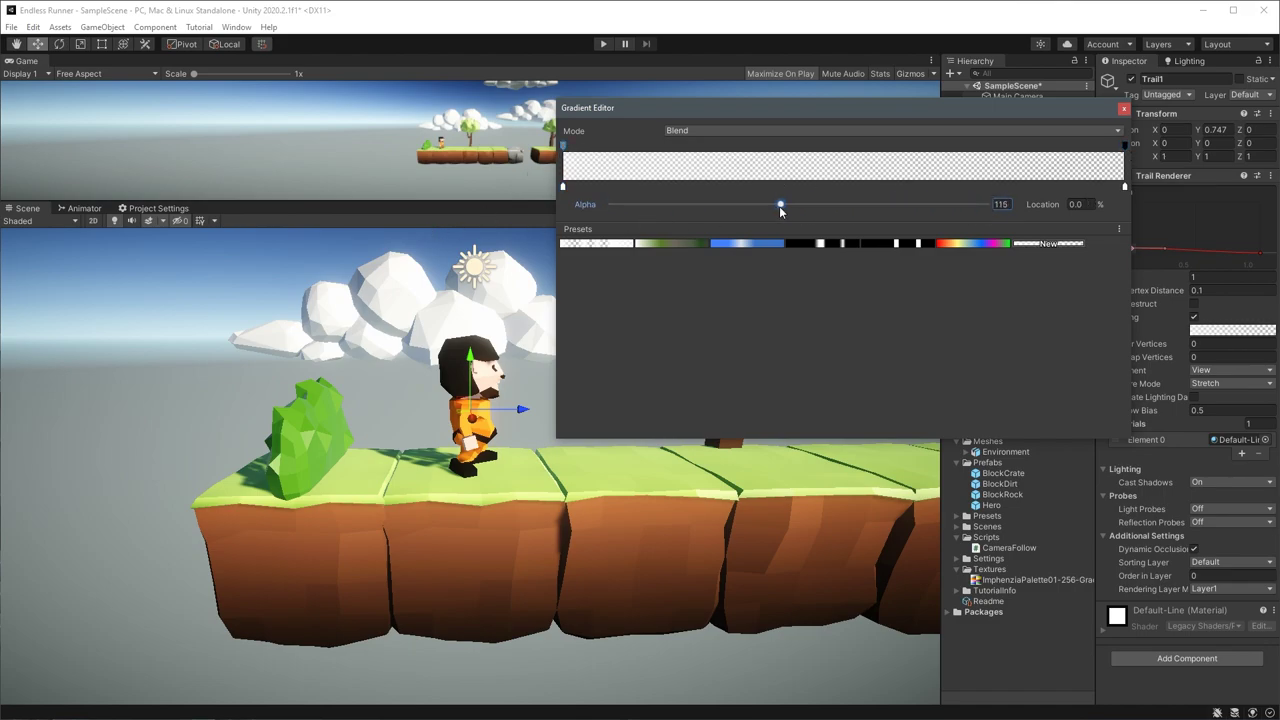
click(1124, 108)
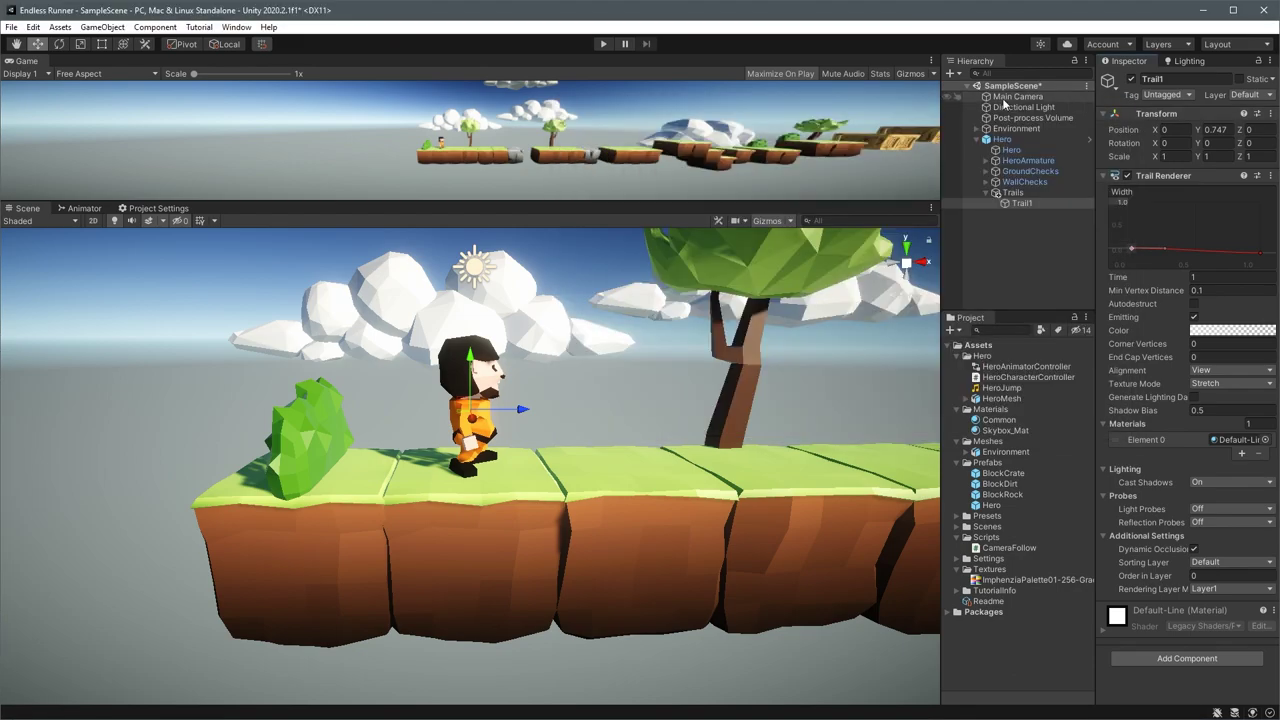
click(604, 44)
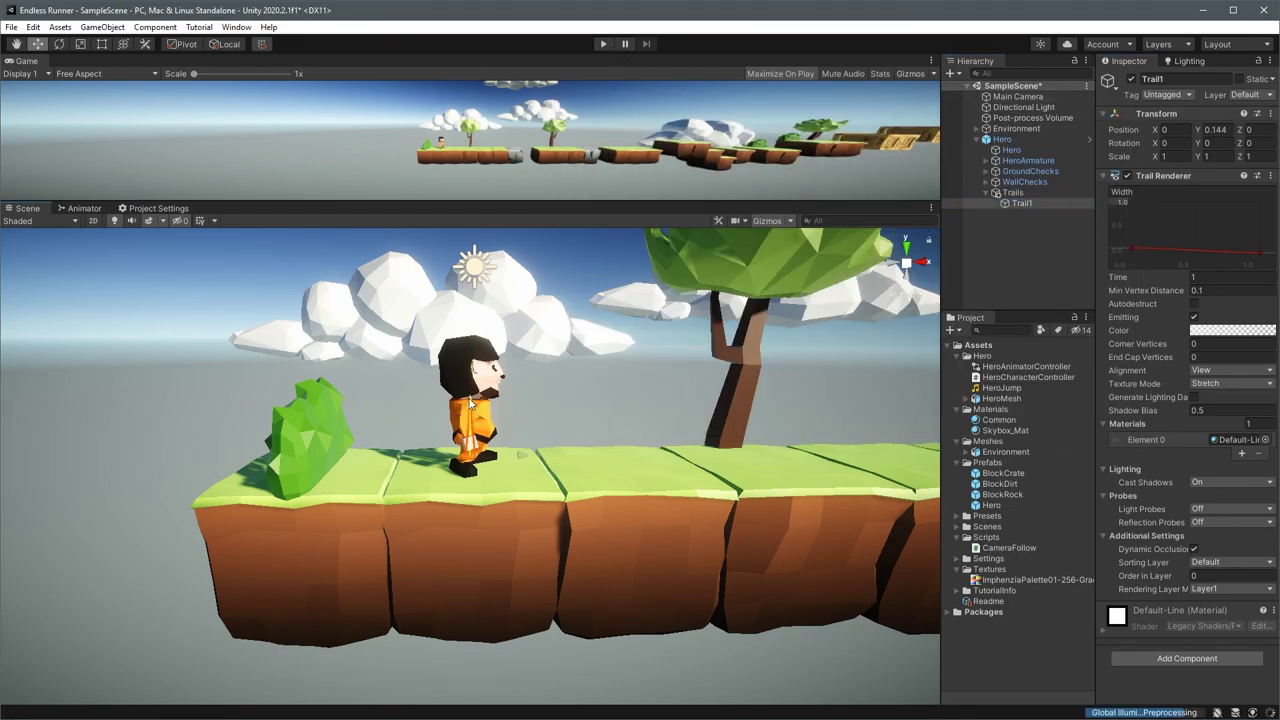
Lower Trail1 to Y 0.144 and duplicate it three times, raising the copies to Y 0.591, 0.998 and higher along the Hero's body
alt+drag(471, 403, 480, 358)
key(ctrl+d)
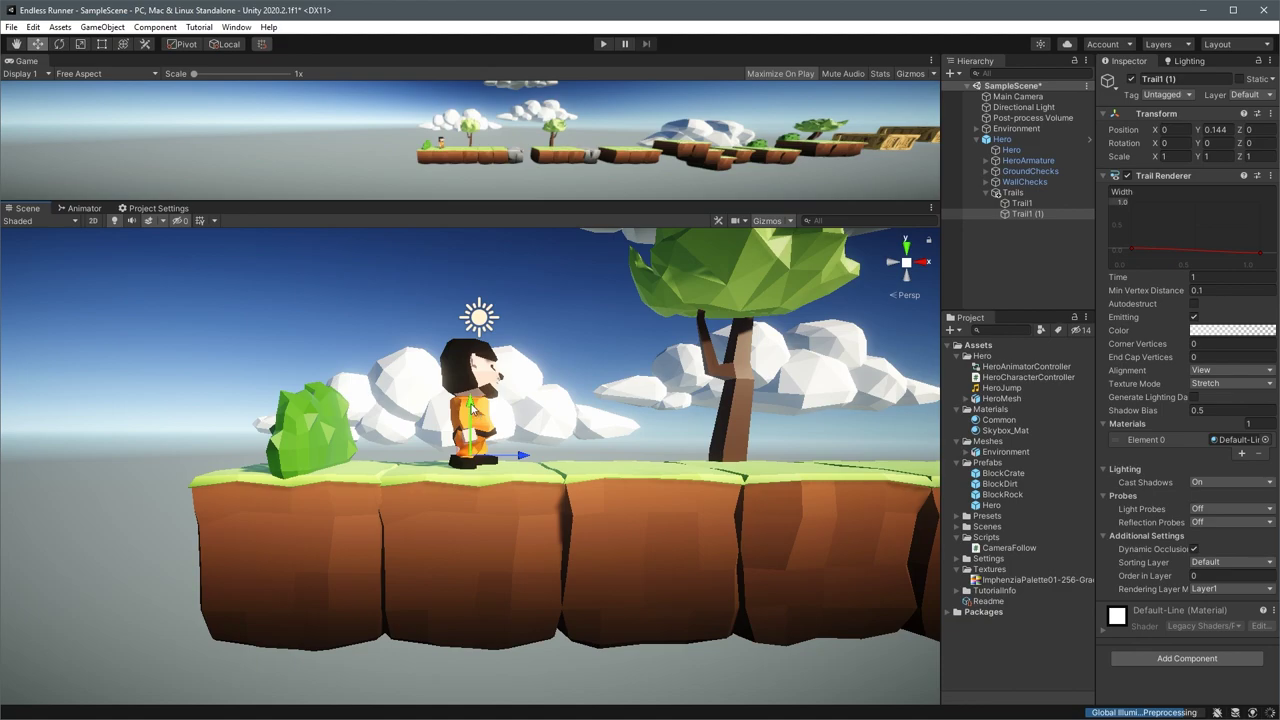
key(ctrl+d)
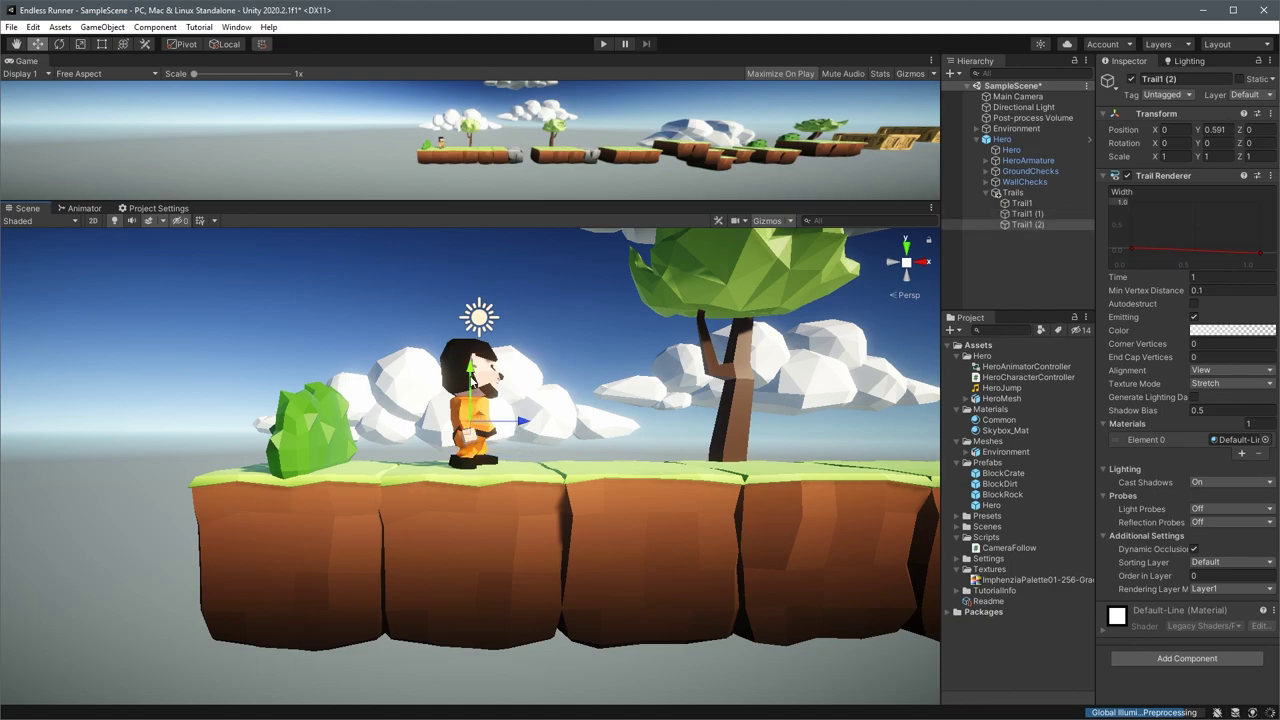
key(ctrl+d)
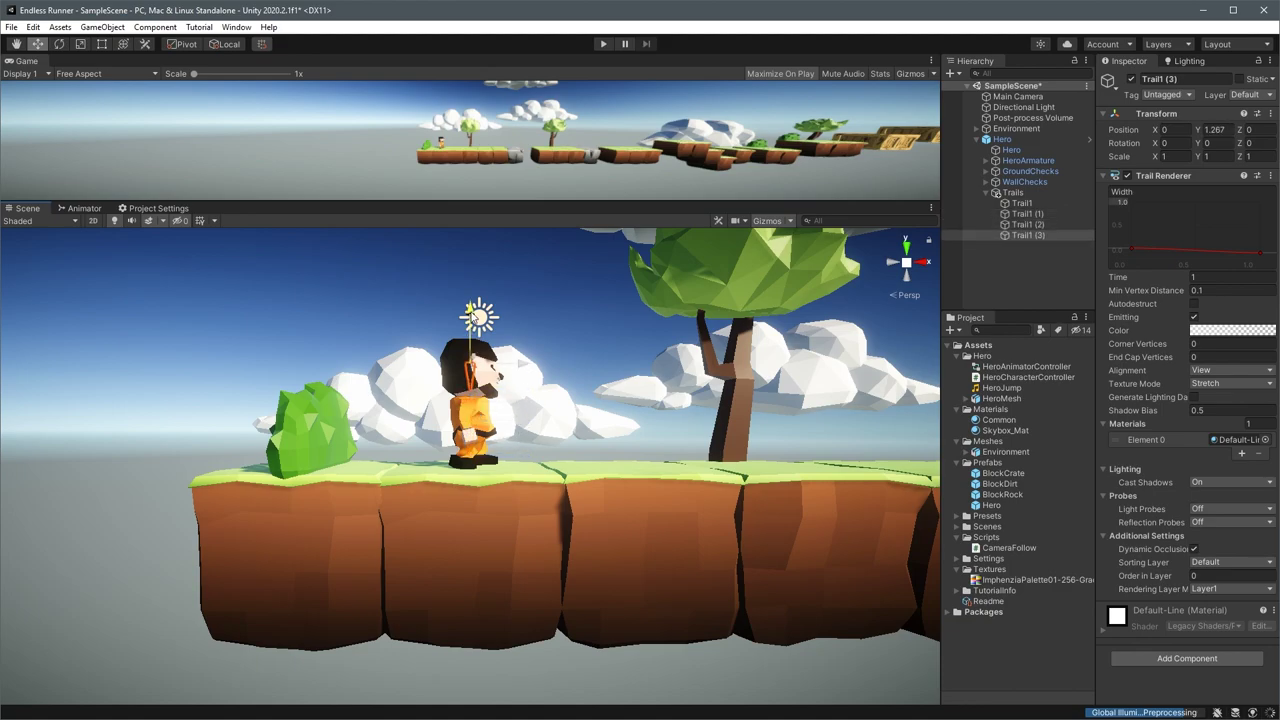
Rename the three trail copies under Trails as Trail2, Trail3 and Trail4
key(Up)
key(Up)
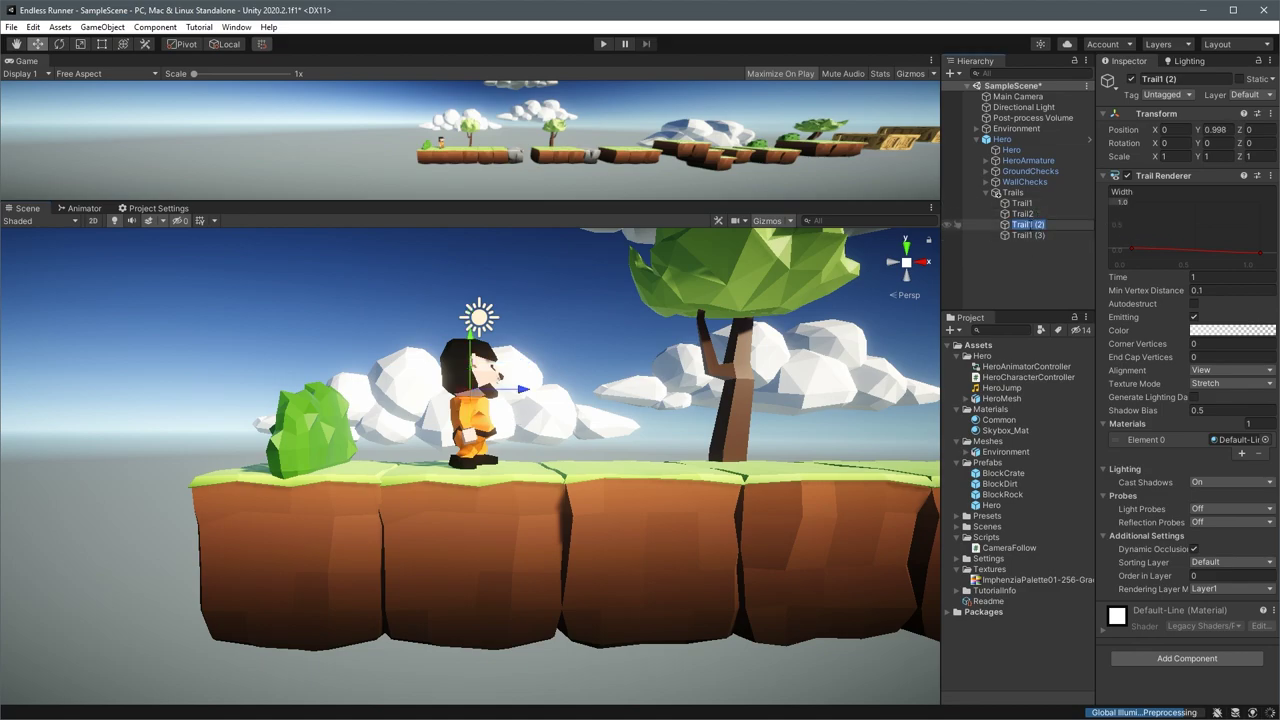
key(Return)
Play the level, jumping the Hero across the platforms to check the four trails, and stop Play mode
key(ctrl+p)
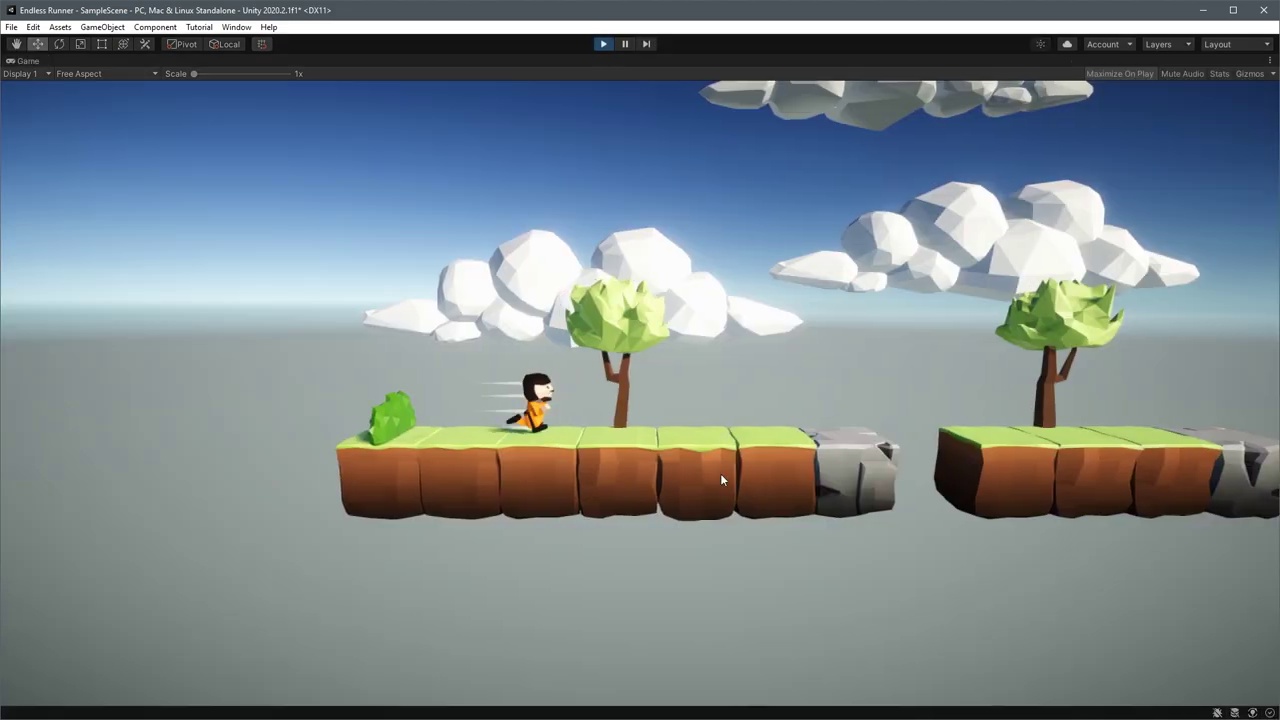
key(space)
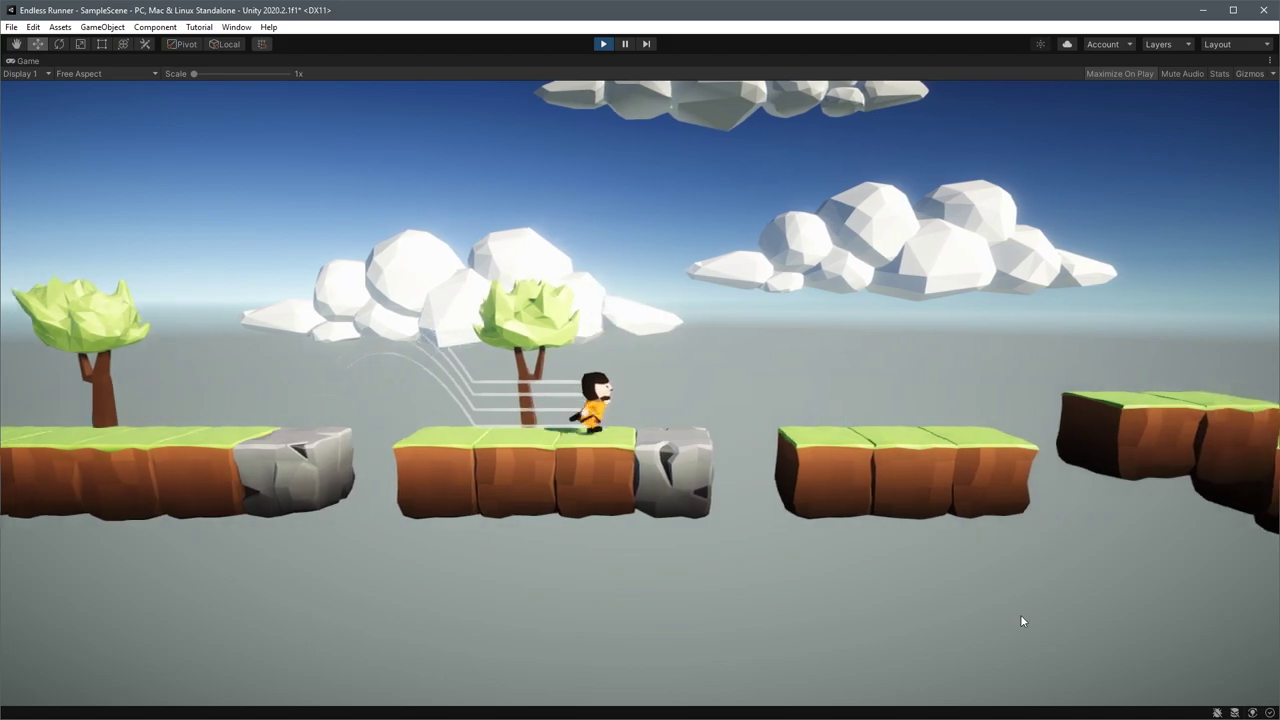
key(space)
key(space)
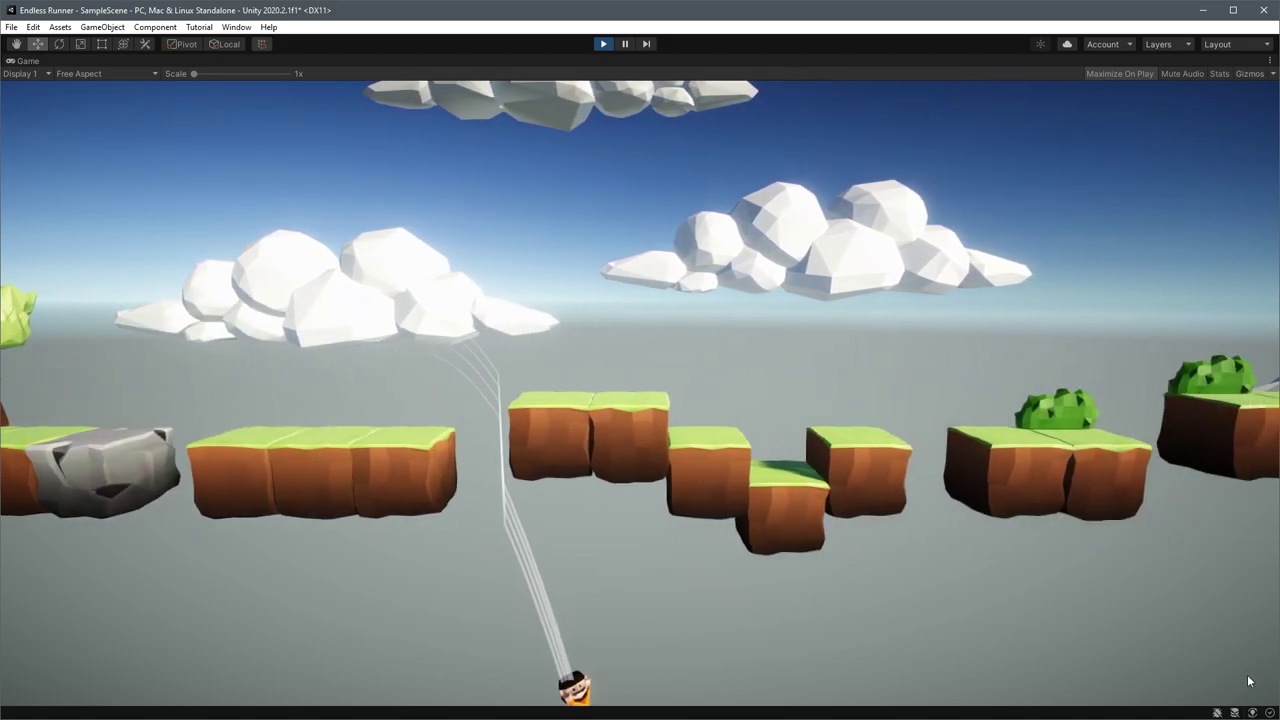
key(ctrl+p)
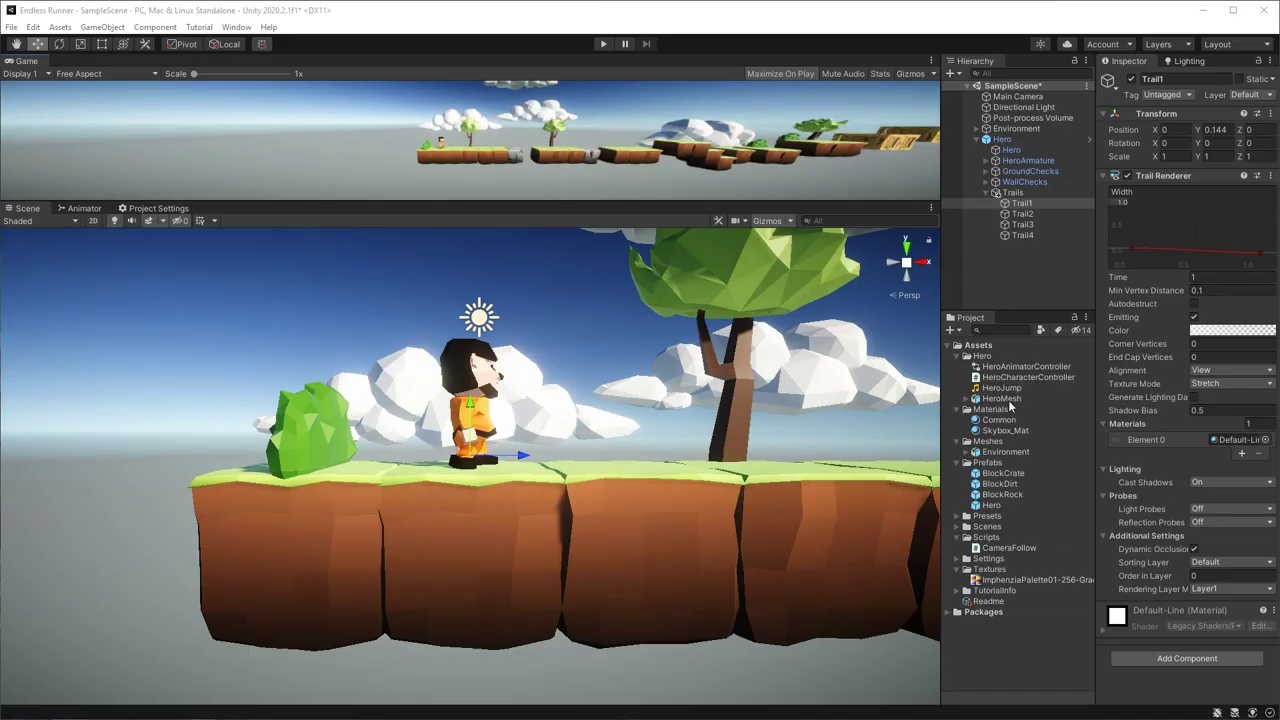
Create a C# script named RandomTrailEmit in the Hero folder
right_click(985, 358)
mouse_move(1043, 373)
click(857, 385)
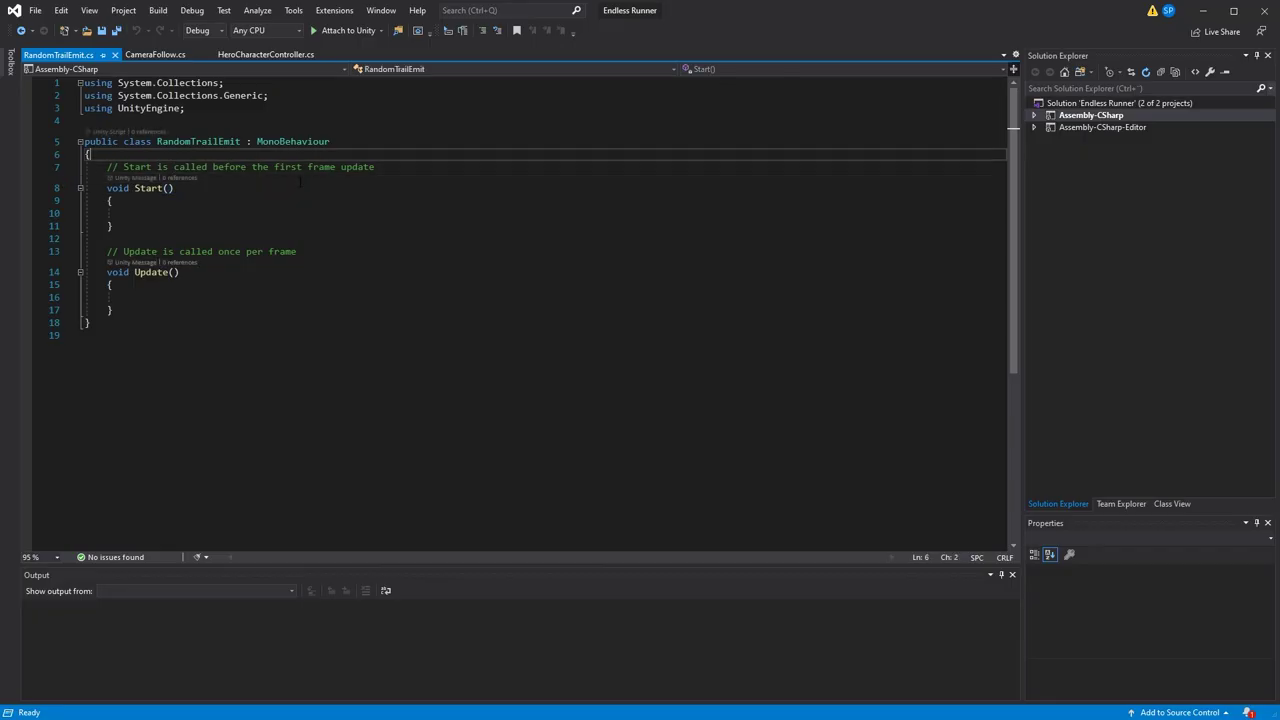
Declare the private fields TrailRenderer trailRenderer, float duration and float timestamp in the RandomTrailEmit class
text(private TrailRenderer trailRenderer;)
key(Return)
text(private float duration;)
key(Return)
text(private float timestamp;)
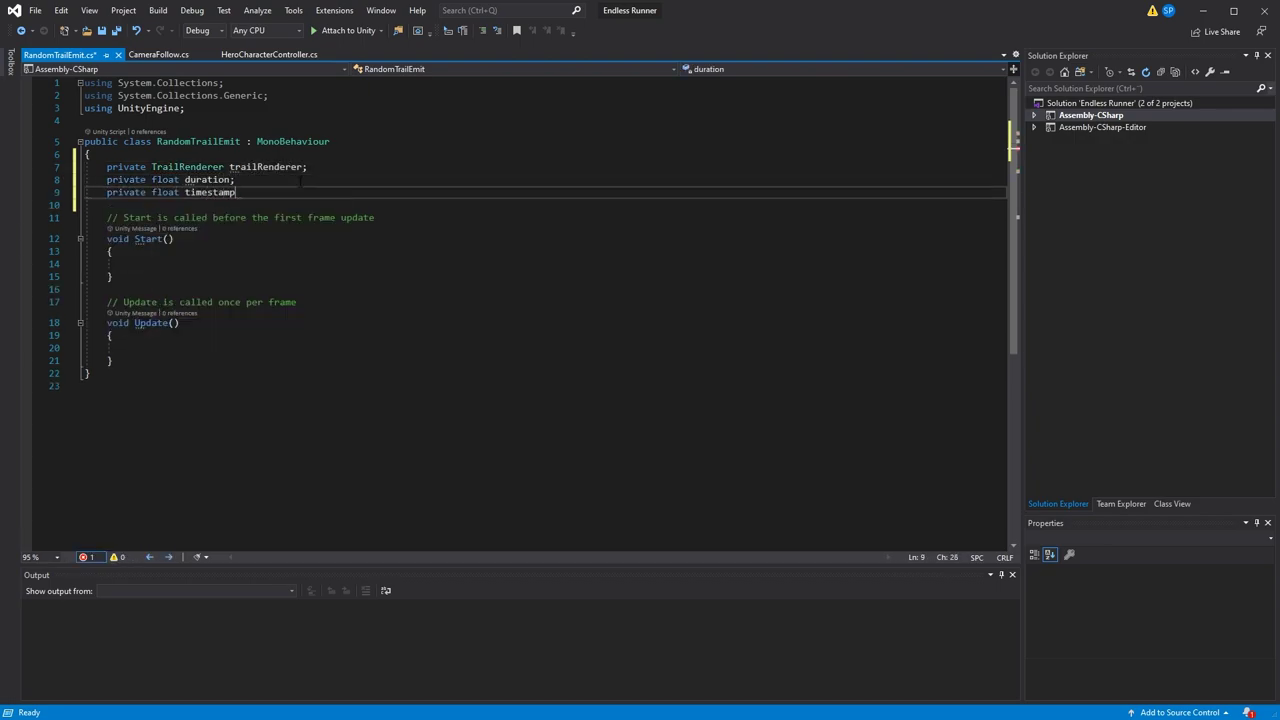
In Start, set trailRenderer to GetComponent<TrailRenderer>()
key(Down)
key(Down)
key(Down)
In Update, add an if block testing Time.time > timestamp + duration that sets duration to Random.Range(0.05f, 0.3f)
key(Down)
key(Down)
text(trailRenderer = GetComponent<Tr)
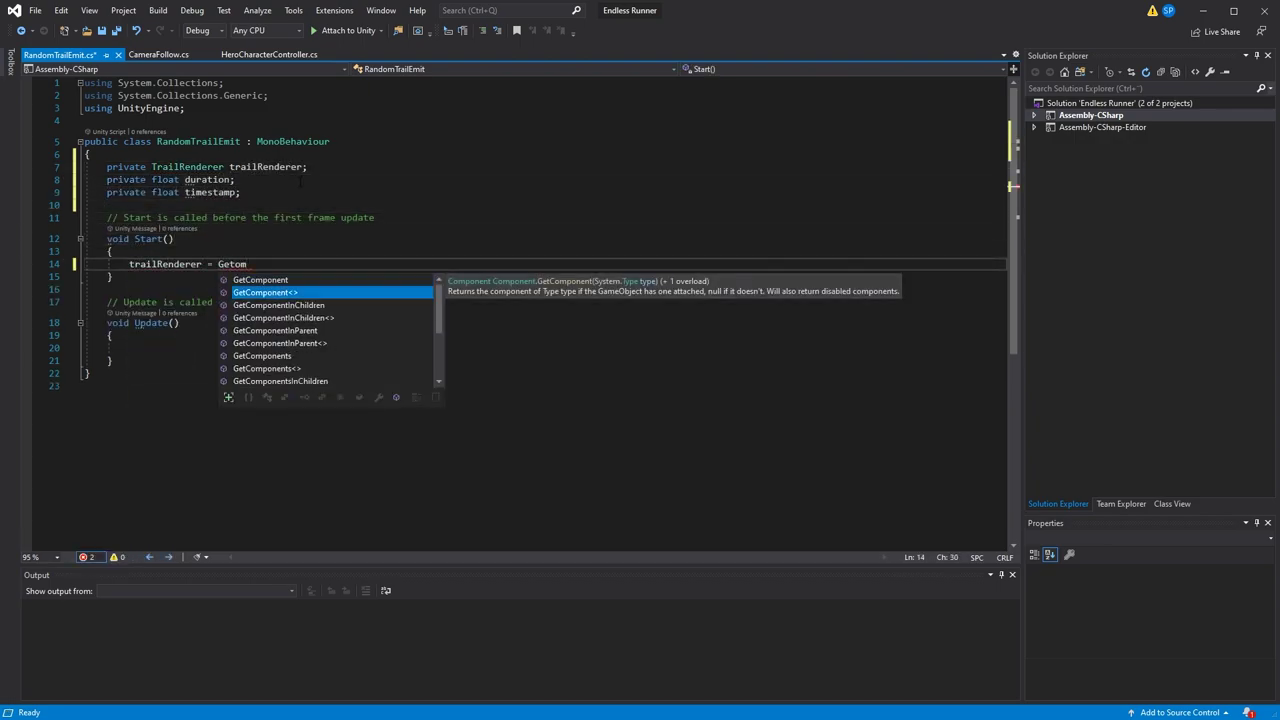
text(ailRenderer>();)
key(Down)
key(Down)
key(Down)
key(Down)
key(Down)
key(Down)
text(i)
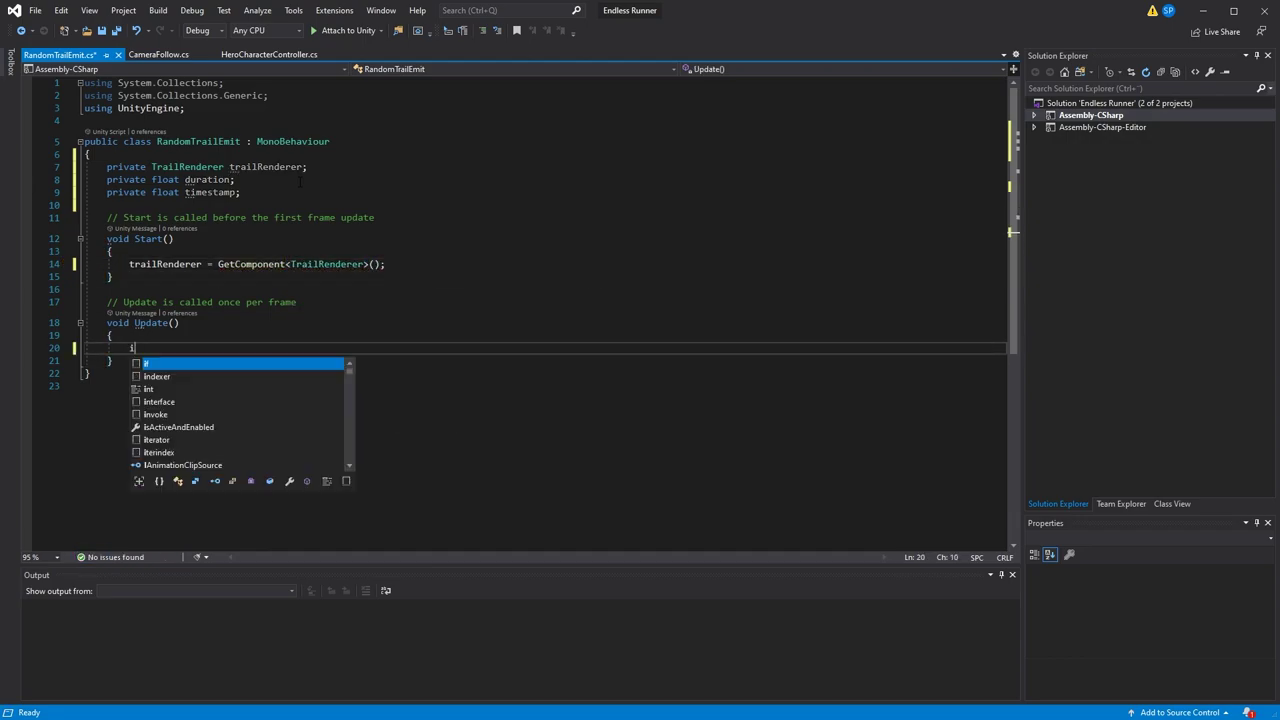
text(f (Time.time > timestamp)
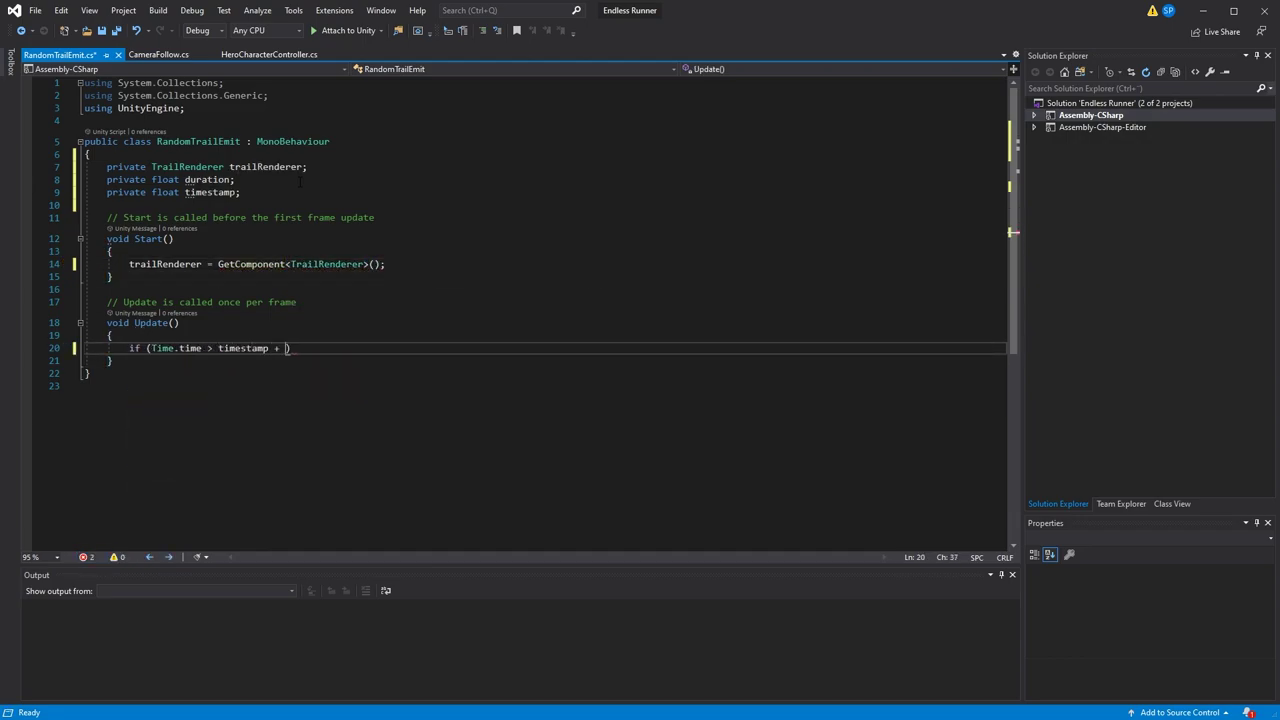
text( + duration)
key(Return)
text({)
key(Return)
text(duration = Random)
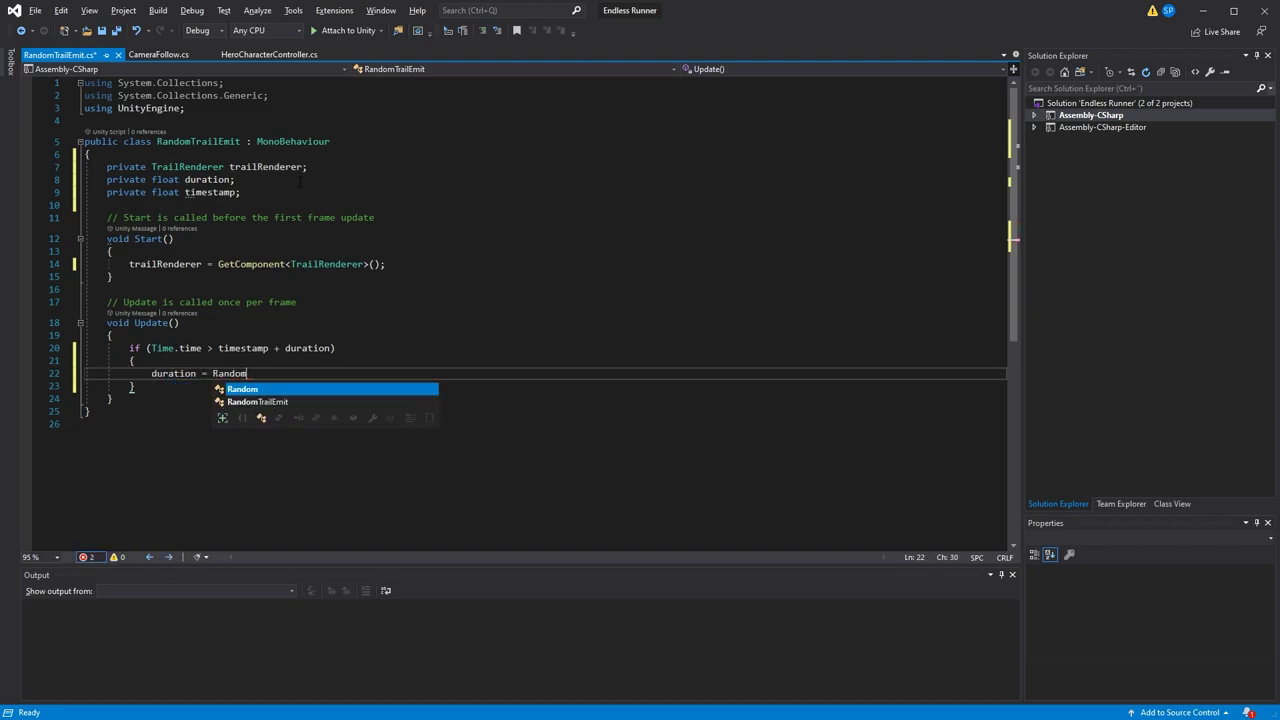
text(.Range(0.05f, 0.3f);)
Inside the if block, set timestamp to Time.time and toggle emission with trailRenderer.emitting = !trailRenderer.emitting
key(Return)
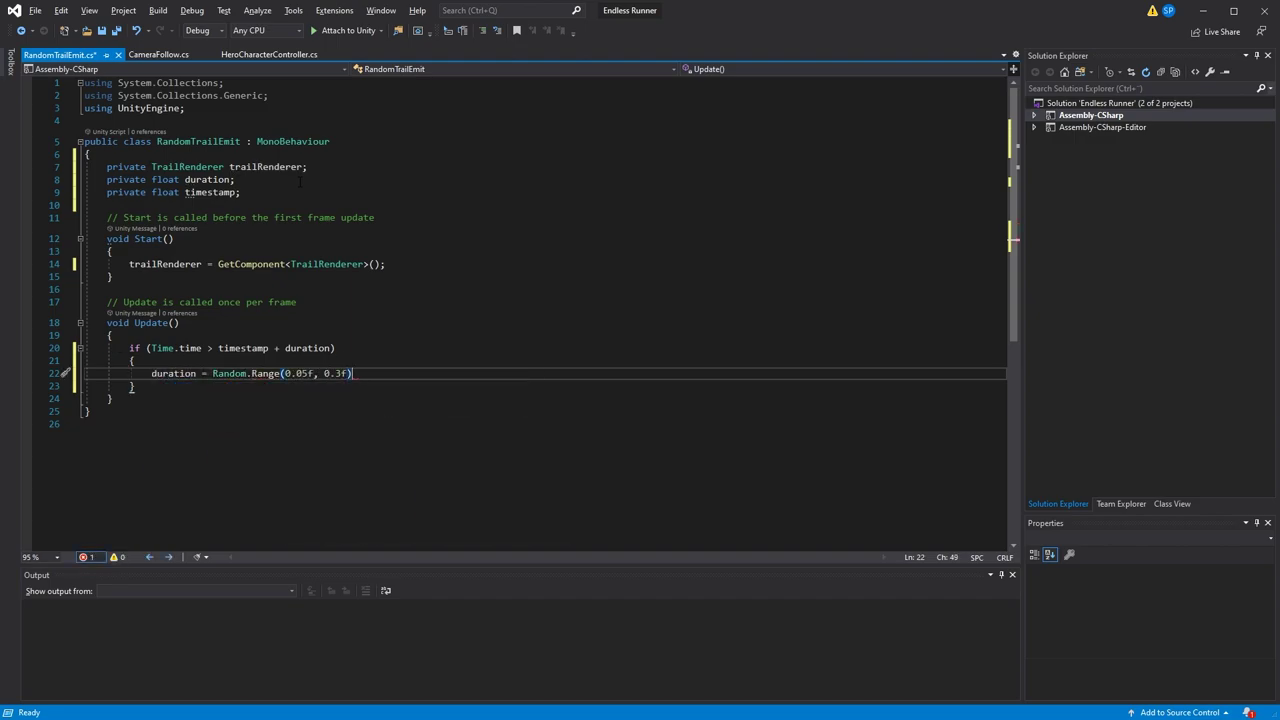
text(timestamp = Time.time;)
key(Return)
text(trailRenderer.emitting = !trailRenderer.emitting;)
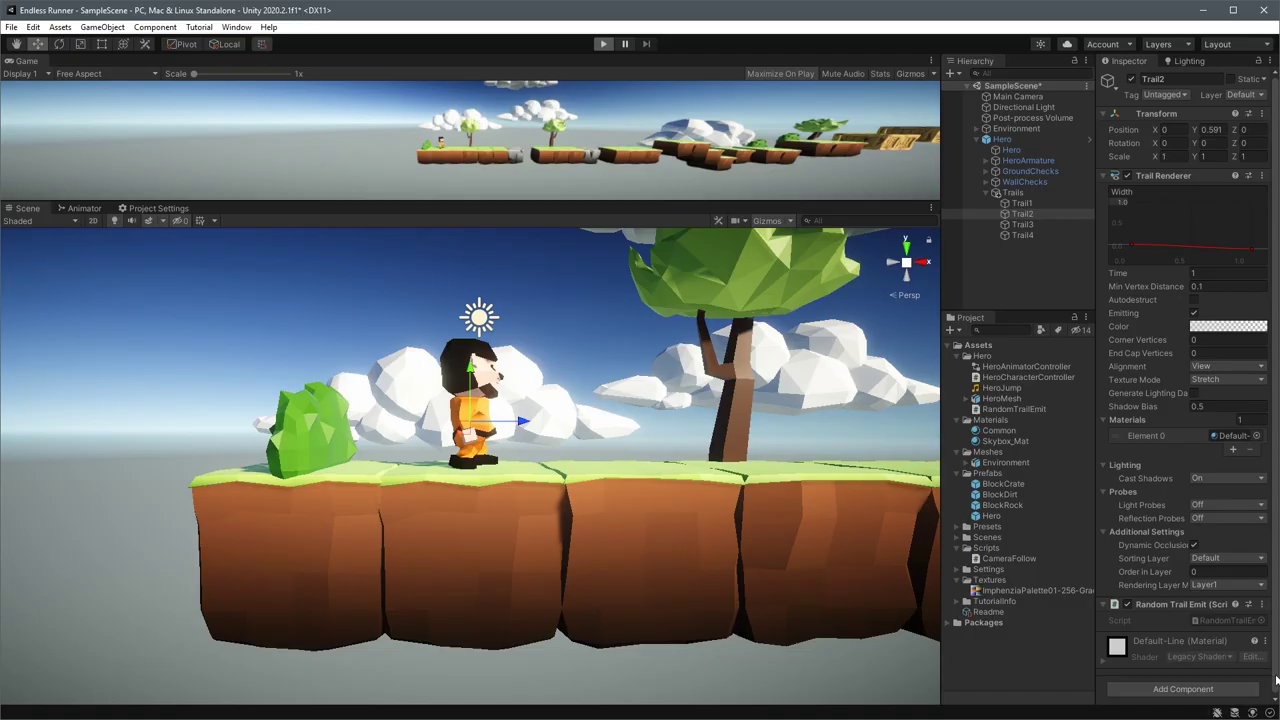
Play the level, jumping the Hero over the dirt, crate and rock platforms to check the randomly broken trails, and stop Play mode
key(ctrl+p)
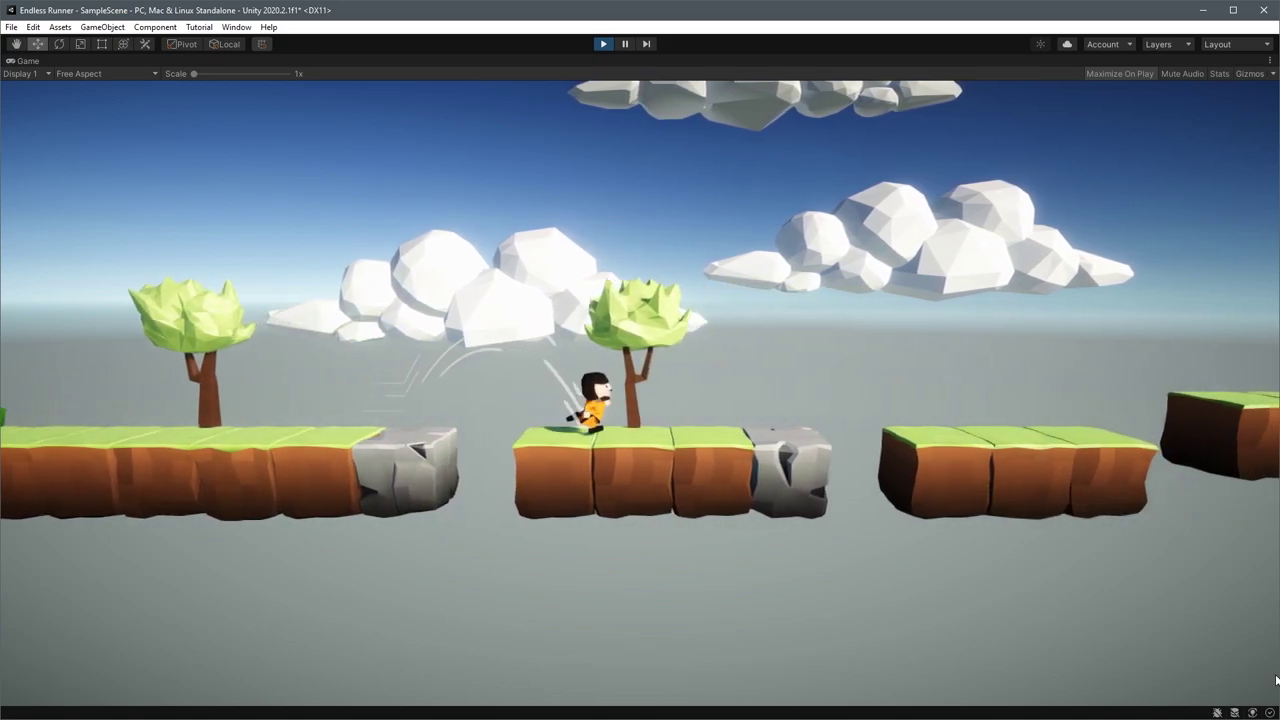
key(space)
key(space)
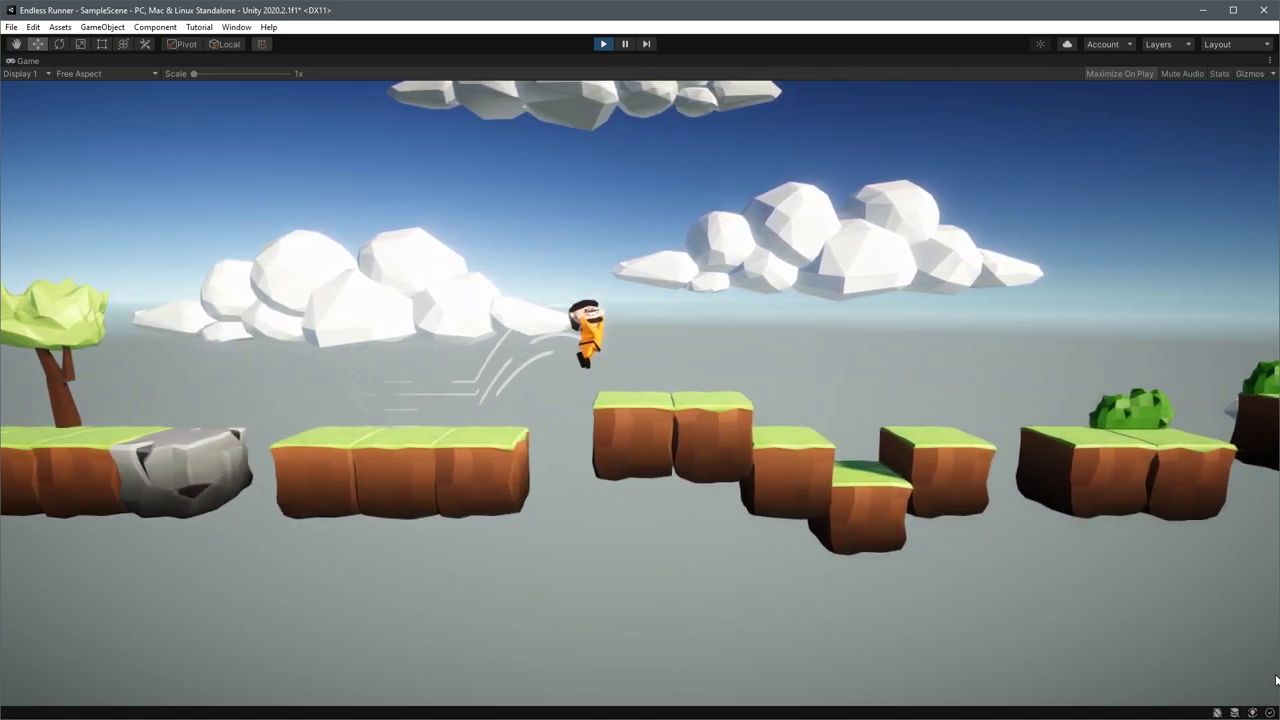
key(space)
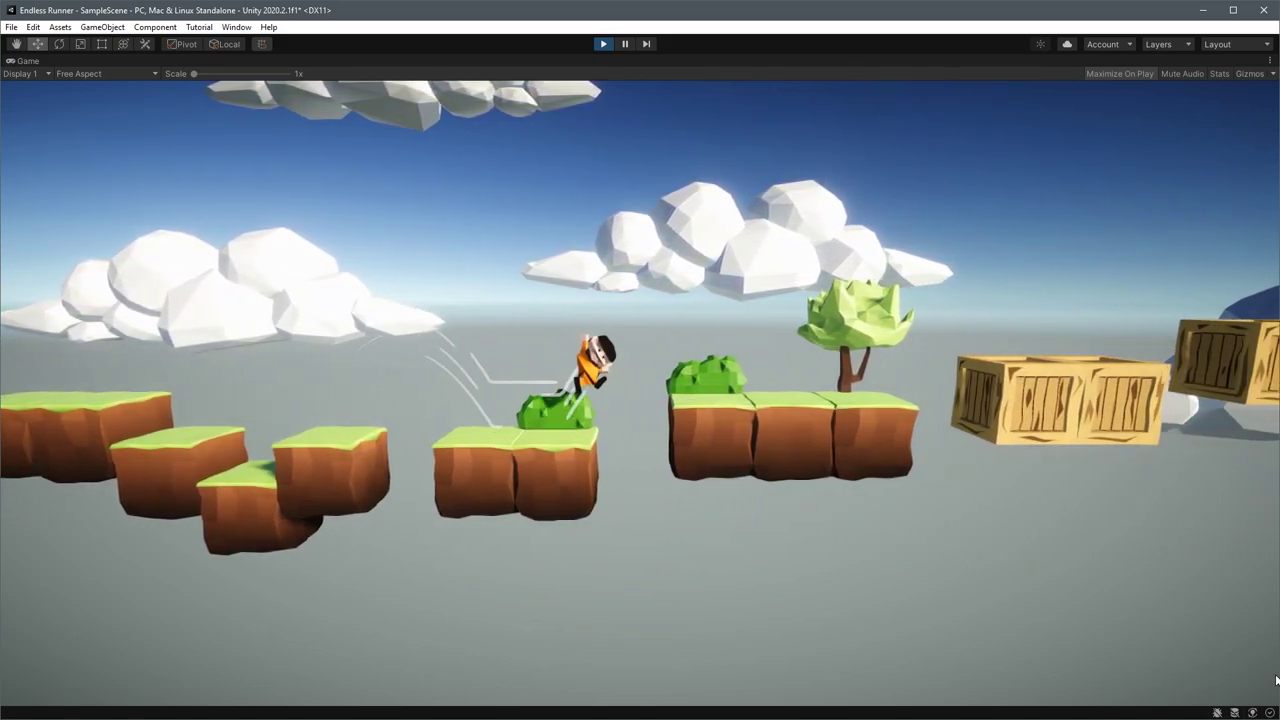
key(space)
key(space)
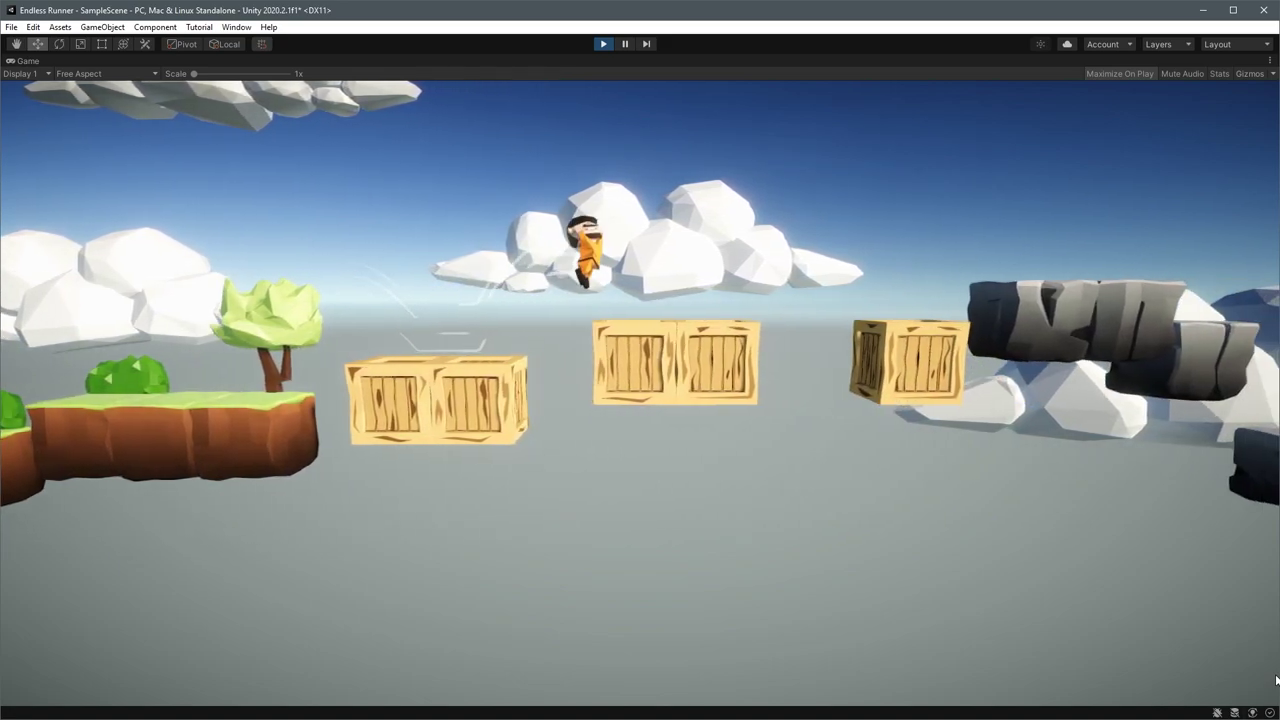
key(space)
key(space)
key(space)
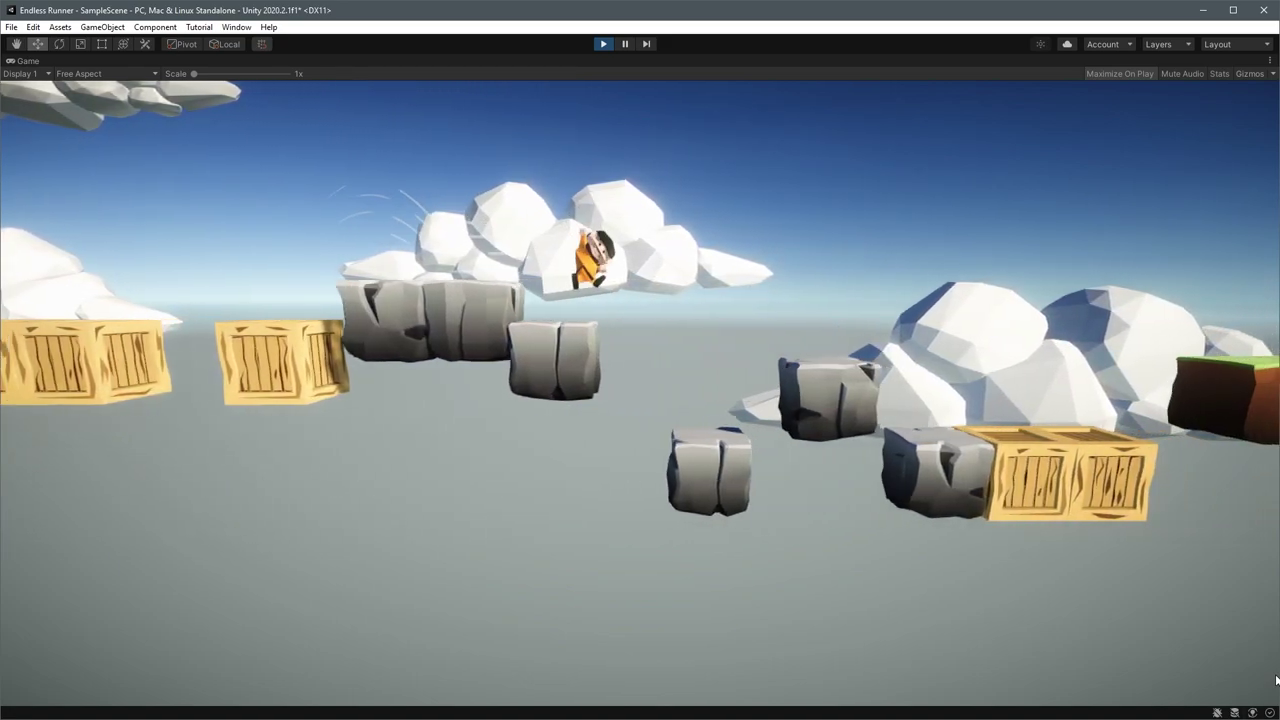
key(ctrl+p)
Rotate the rock block at the level's far end, duplicate it and turn the copy at X 115 about its vertical axis
key(e)
drag(657, 537, 759, 538)
click(680, 577)
key(ctrl+d)
drag(612, 547, 715, 547)
middle_drag(766, 553, 683, 553)
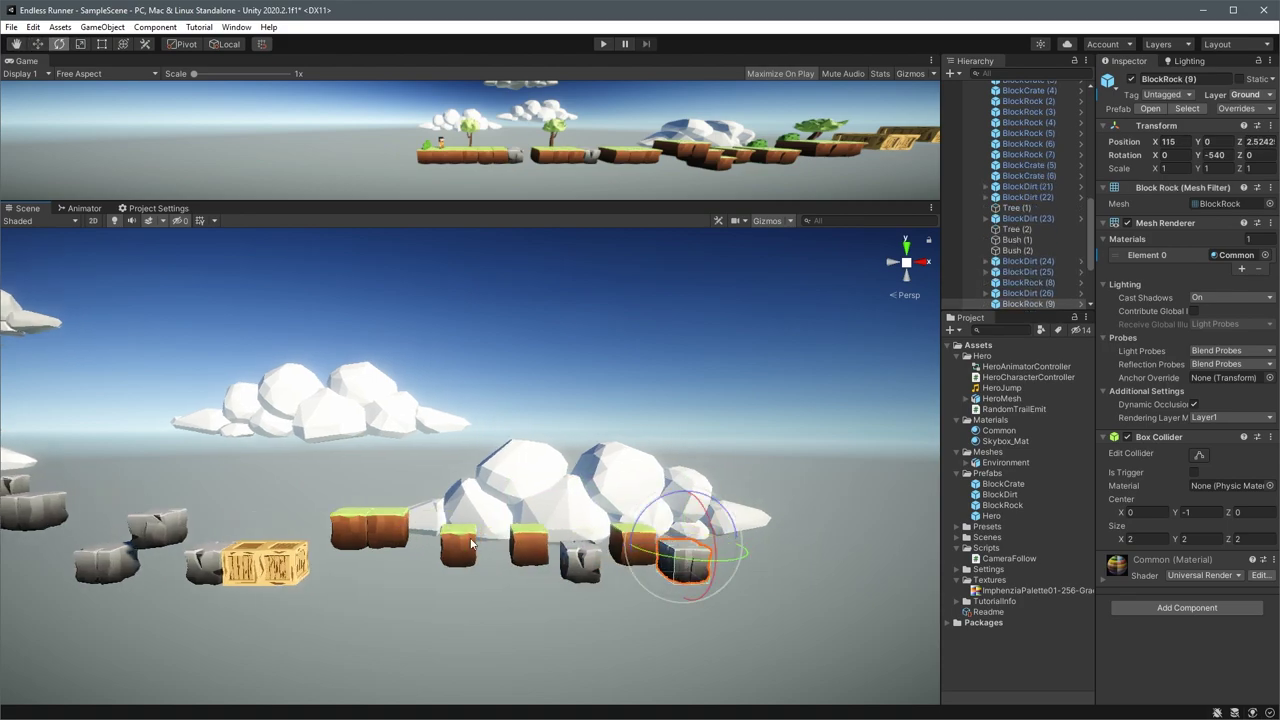
Duplicate a wooden crate, move it beyond the last rock block and add further copies, raising the last one
key(w)
click(286, 565)
key(ctrl+d)
drag(325, 549, 830, 522)
key(ctrl+d)
key(e)
key(w)
key(ctrl+d)
ctrl+drag(774, 459, 779, 391)
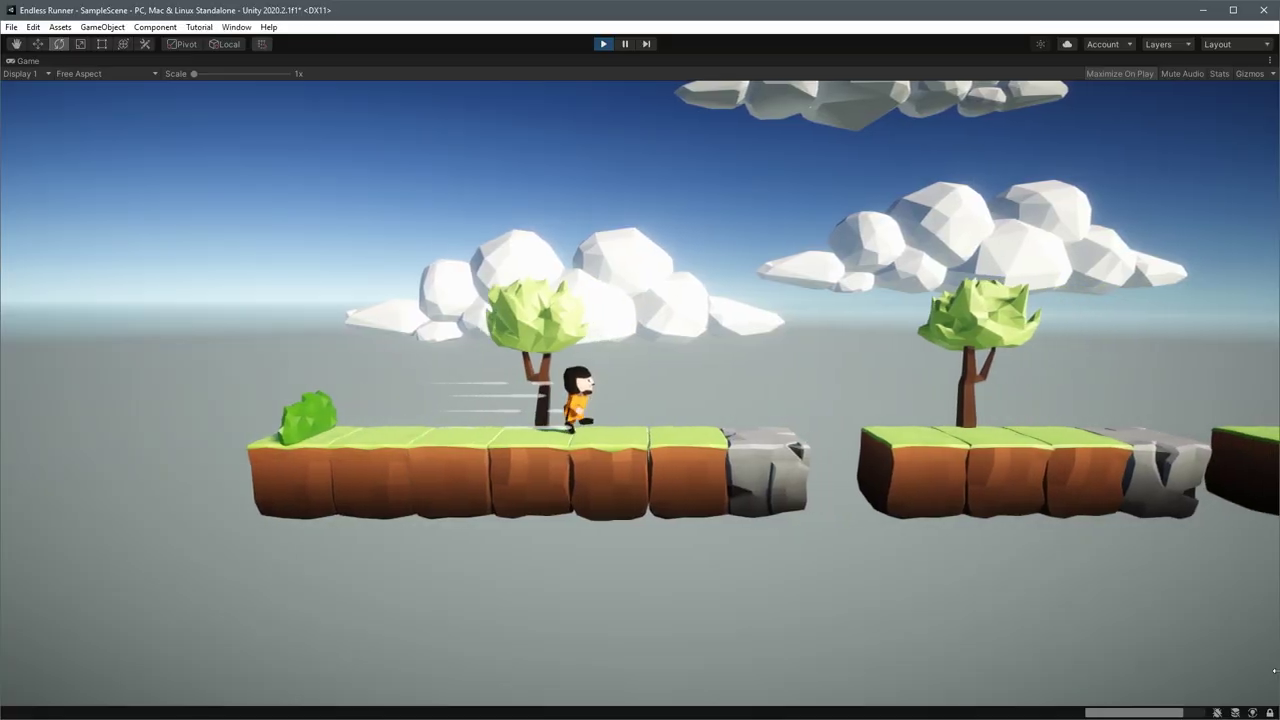
Play-test the whole extended level, jumping the Hero across the dirt, rock and crate platforms and off the final row of crates
key(space)
key(space)
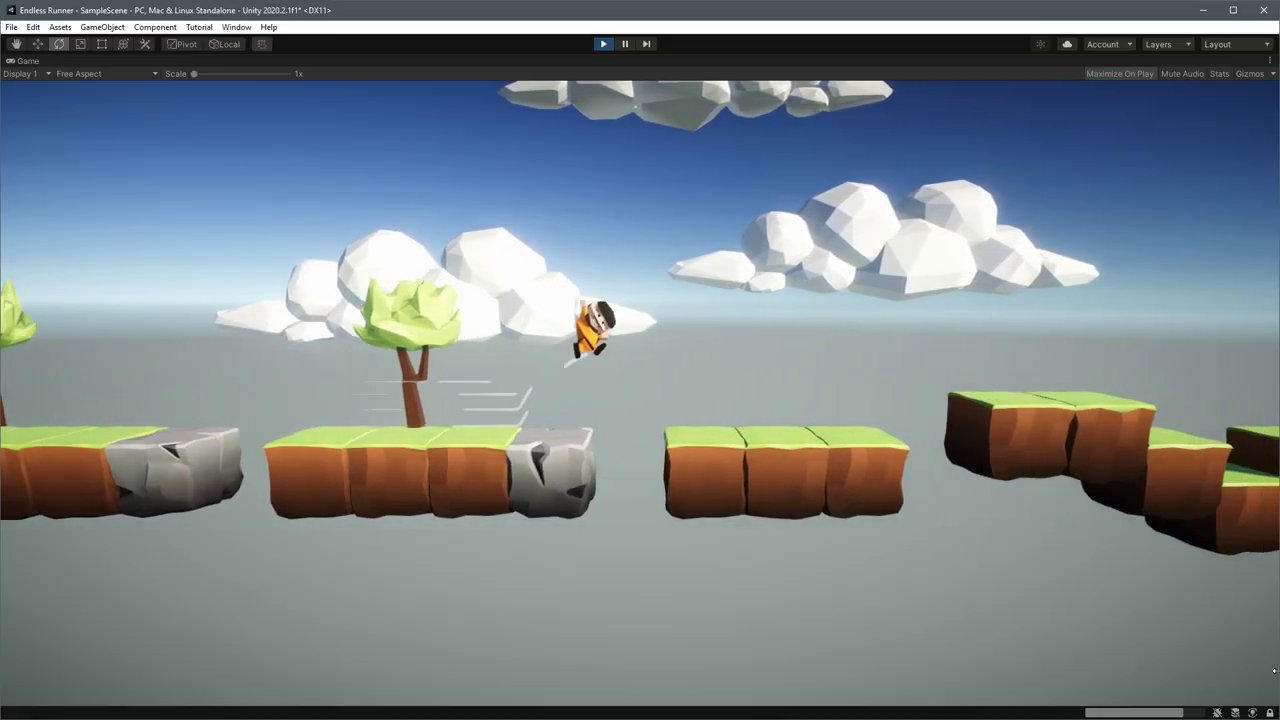
key(space)
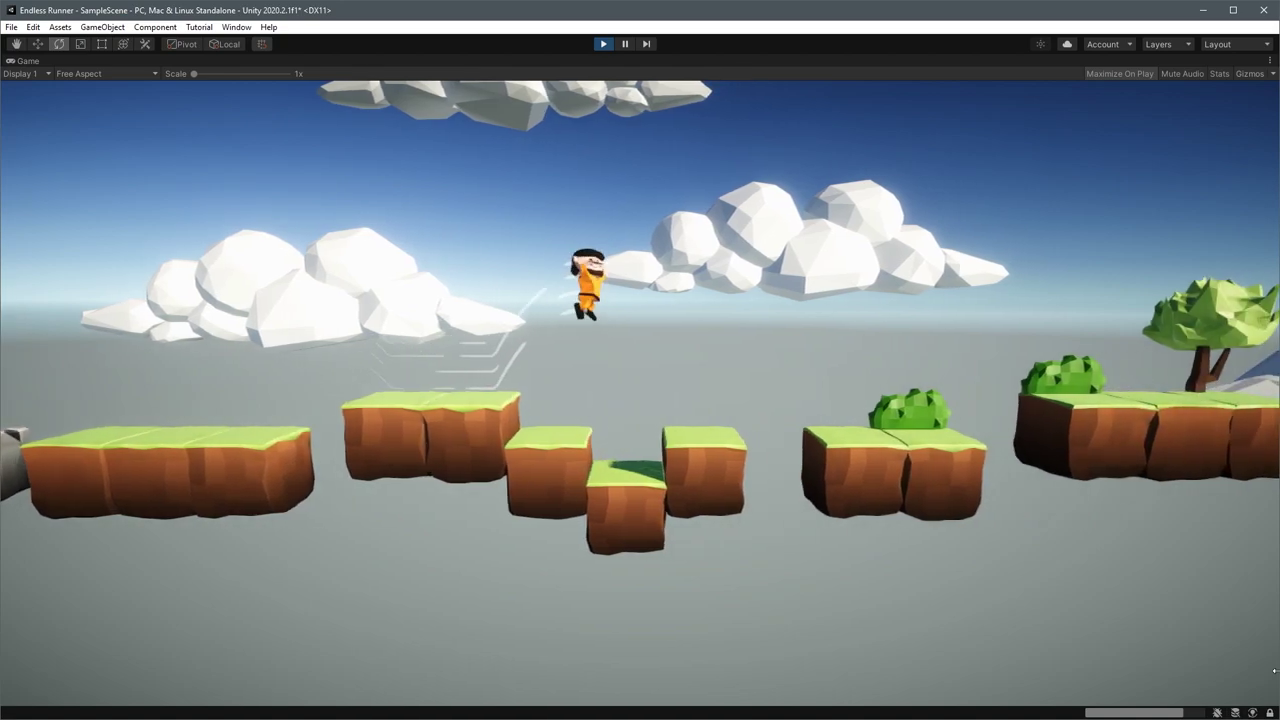
key(space)
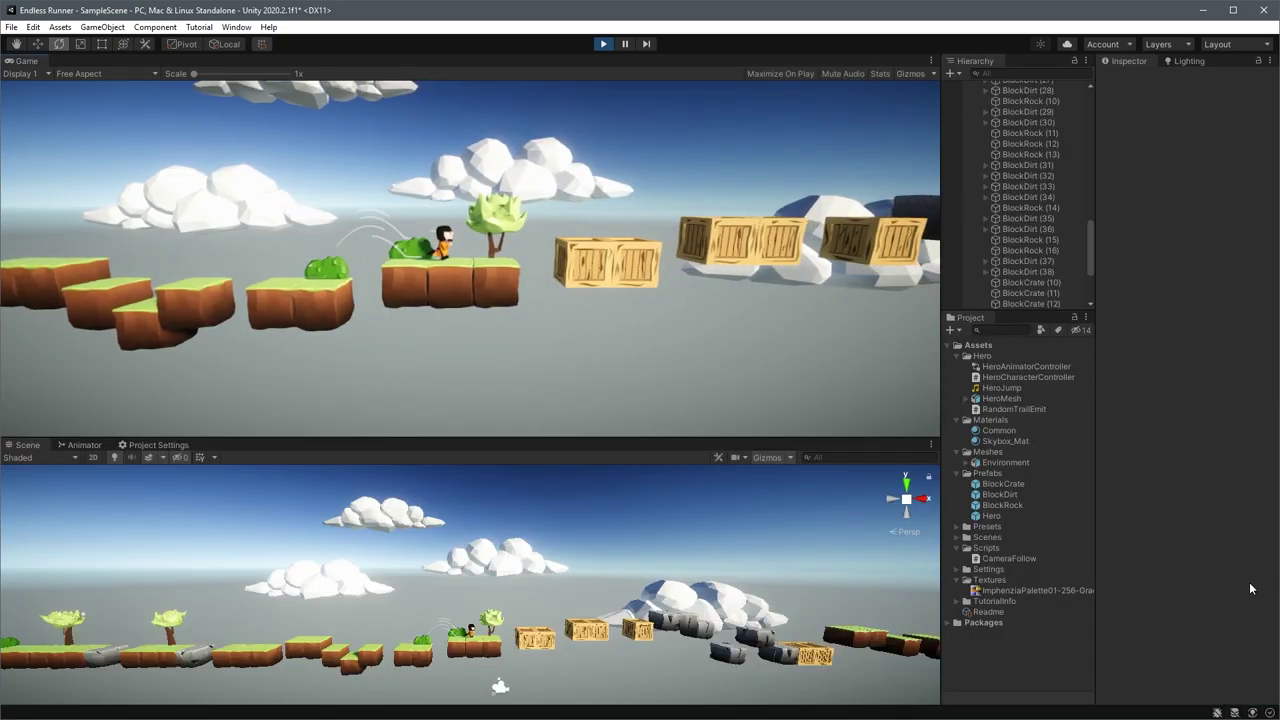
key(space)
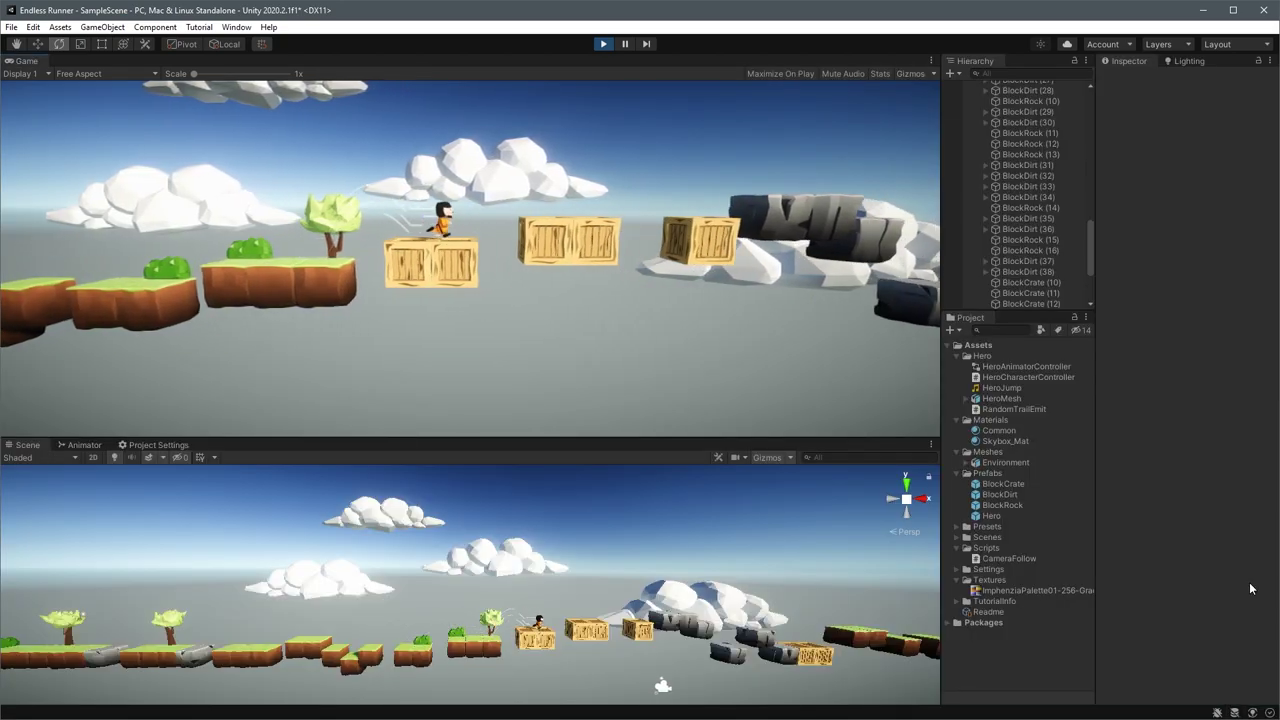
key(space)
key(space)
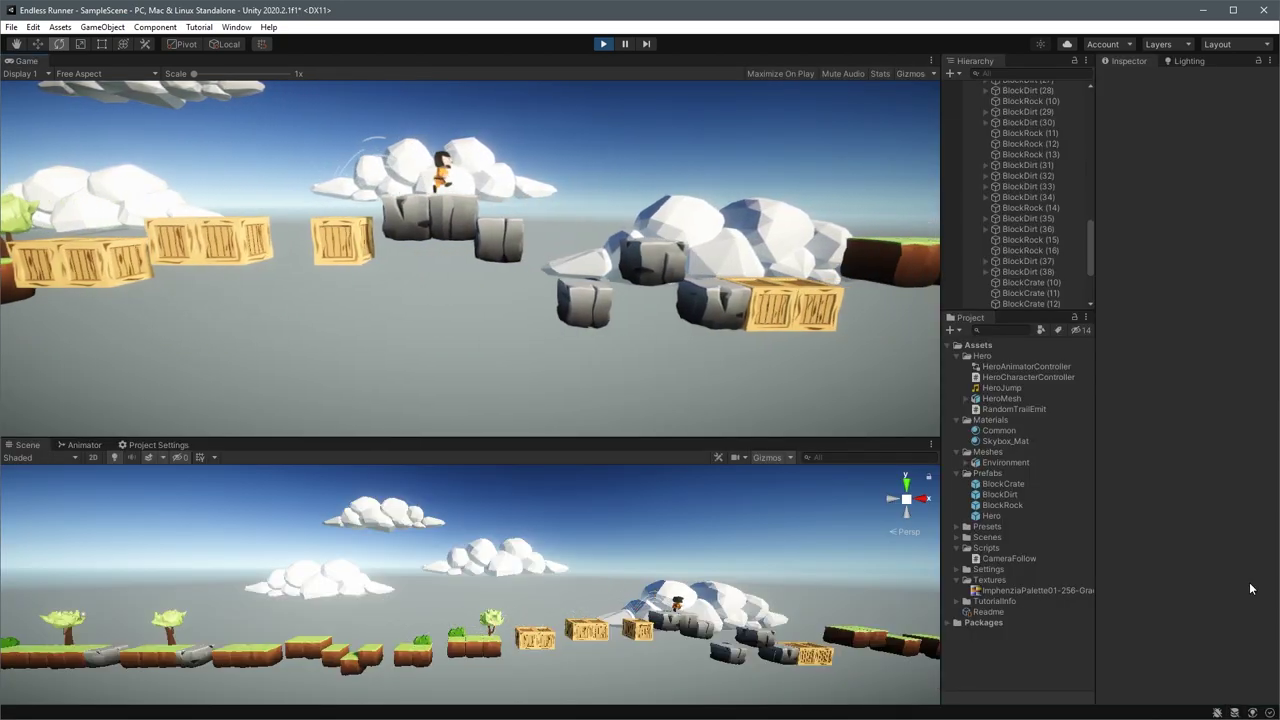
key(space)
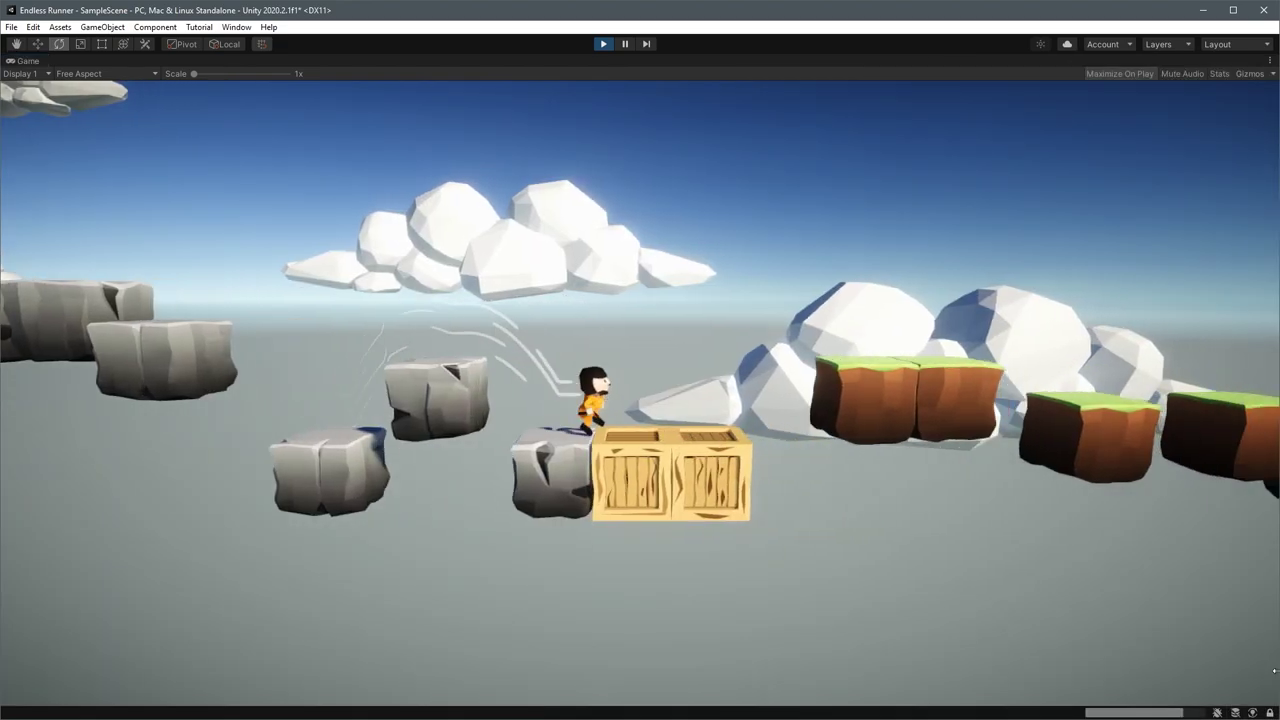
key(space)
key(space)
key(space)
key(space)
key(space)
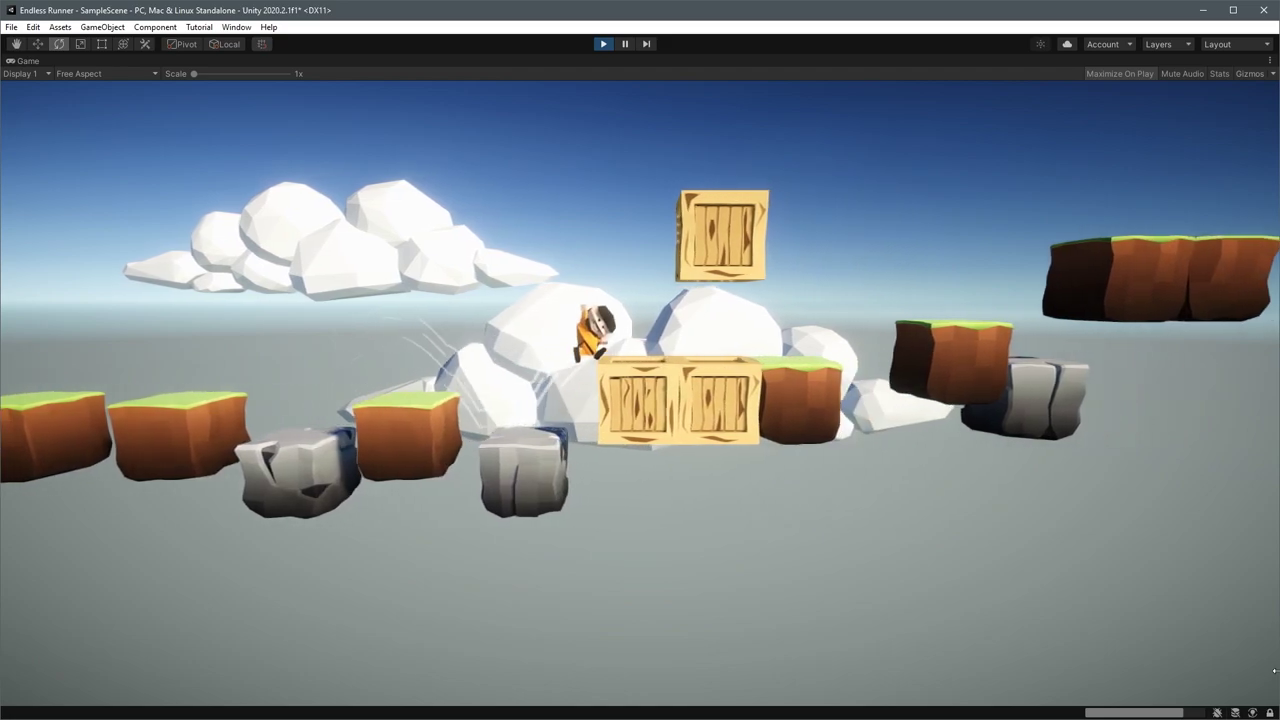
key(space)
key(space)
key(space)
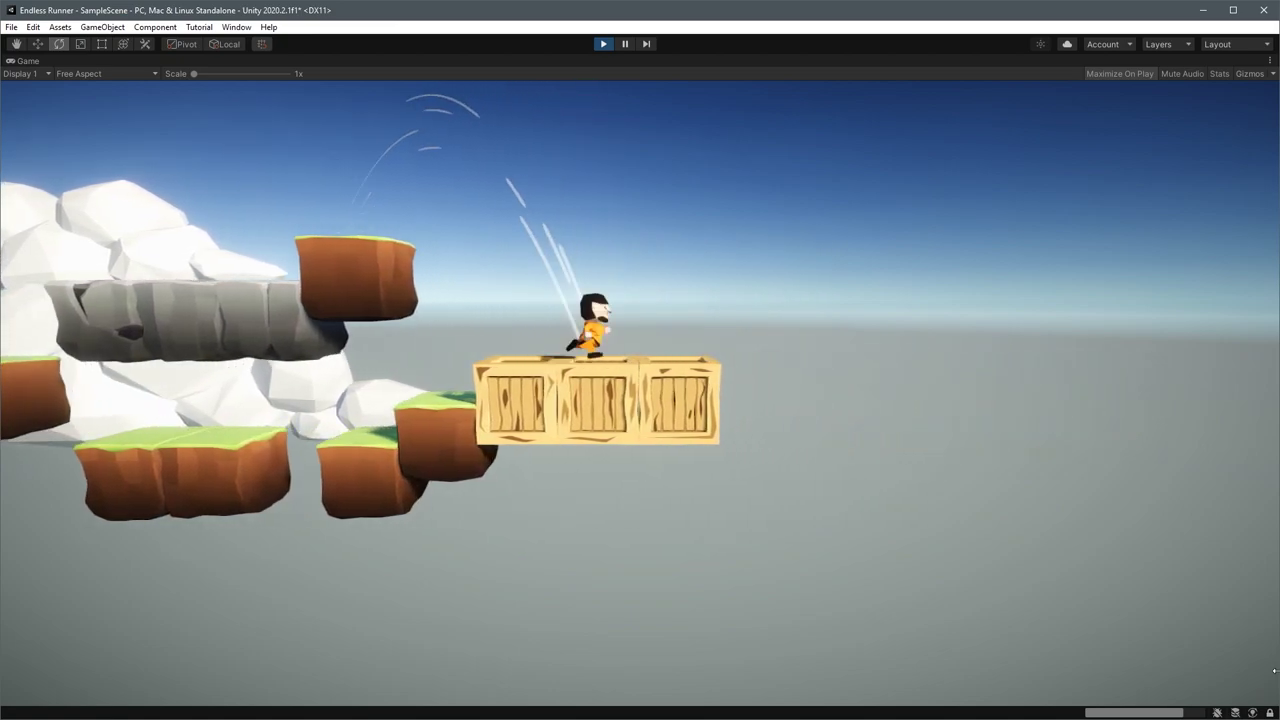
key(space)
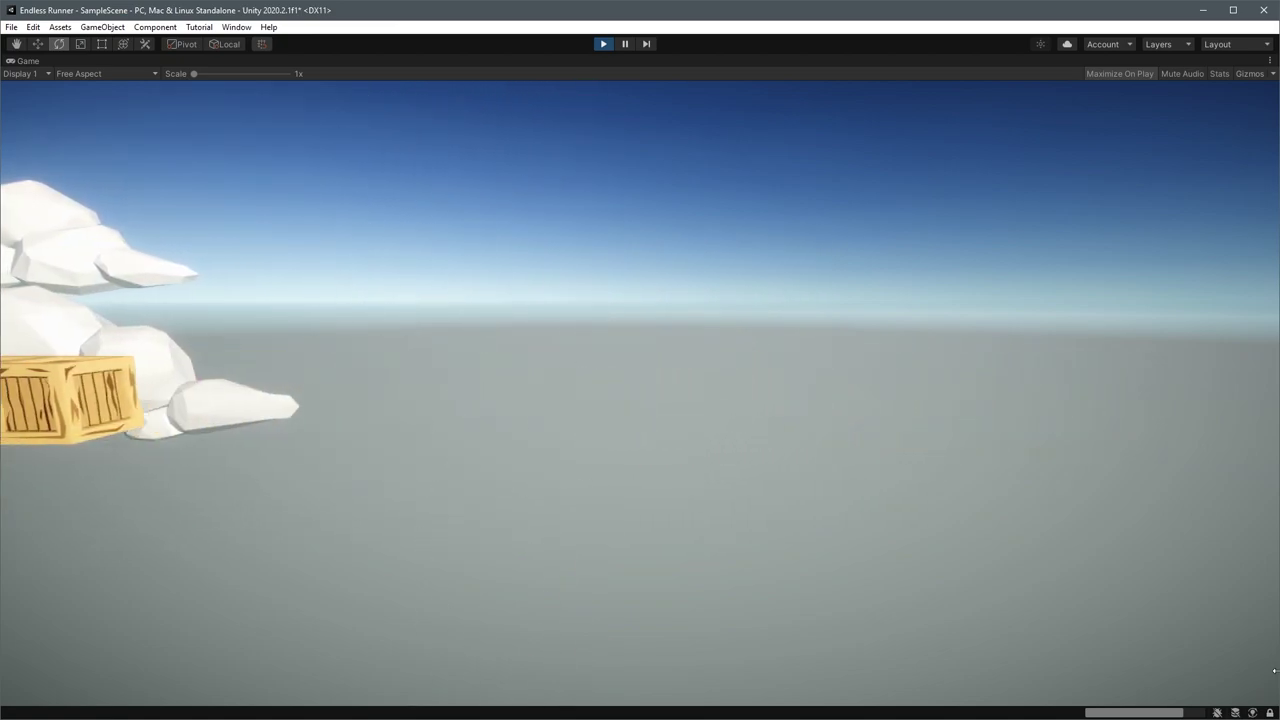